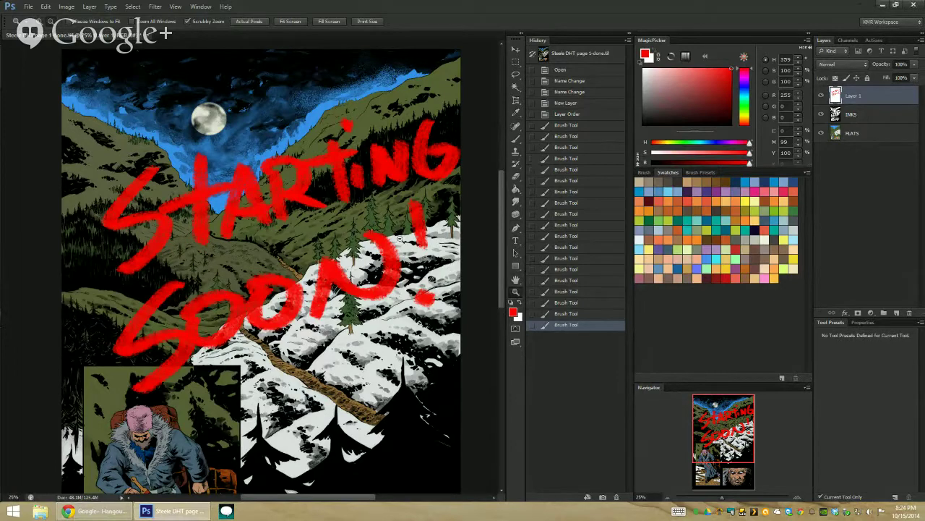
Step: Hide and delete Layer 1, which holds the red "STARTING SOON!" lettering, leaving the INKS and FLATS layers
{"action": "key", "text": "ctrl+minus"}
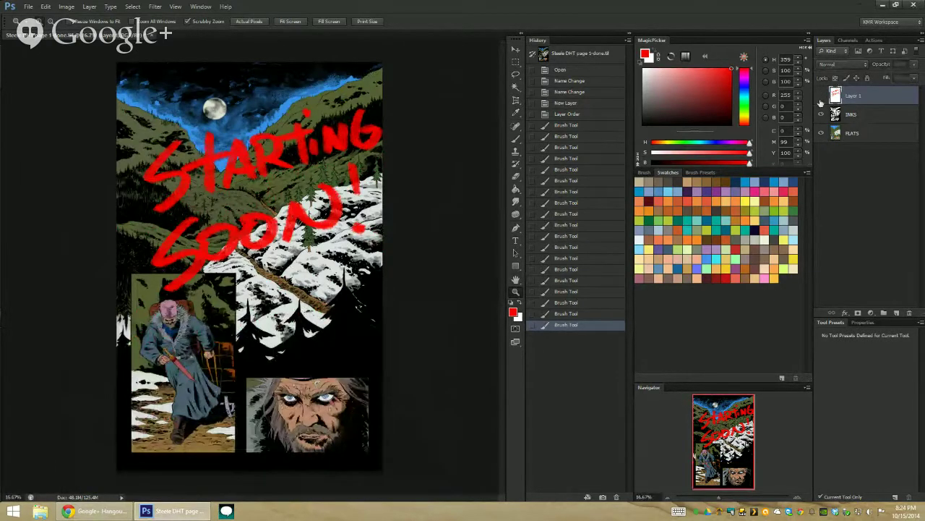
{"action": "left_click", "coordinate": [820, 101]}
{"action": "key", "text": "ctrl+plus"}
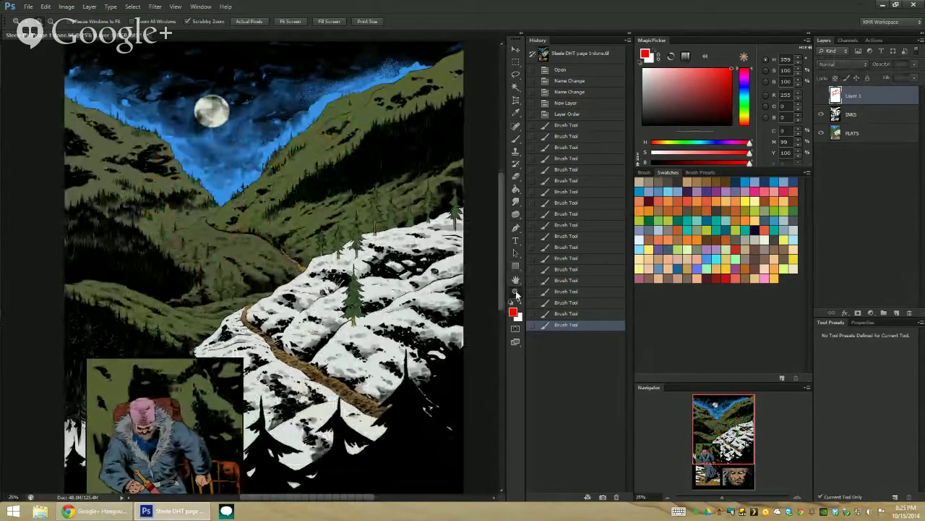
{"action": "key", "text": "ctrl+minus"}
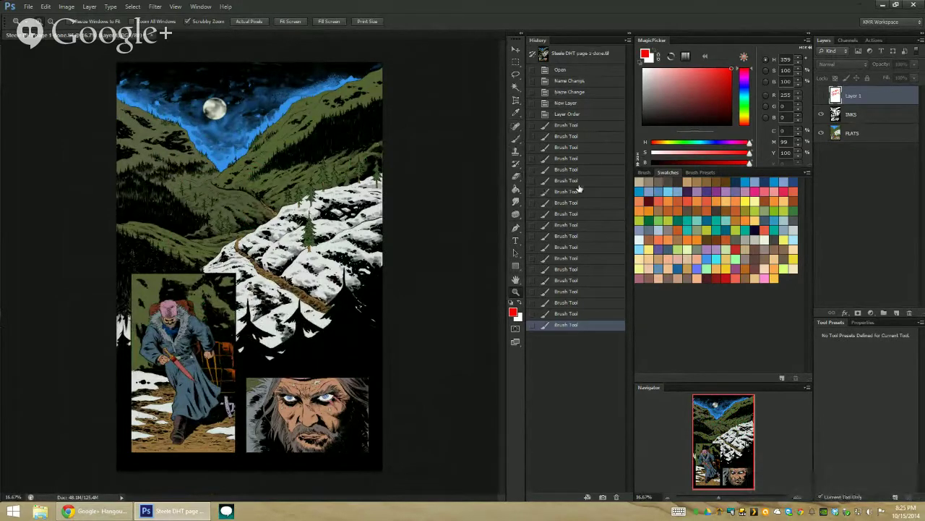
{"action": "right_click", "coordinate": [860, 97]}
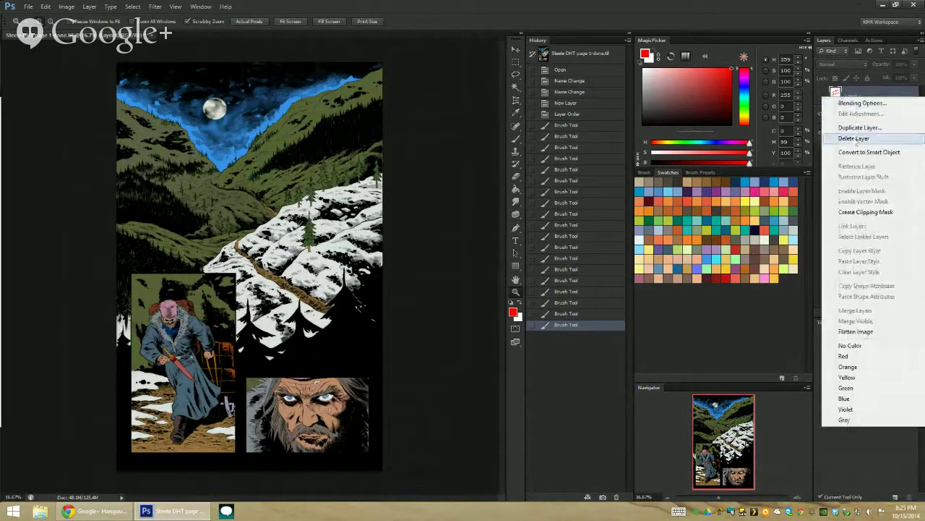
{"action": "left_click", "coordinate": [832, 78]}
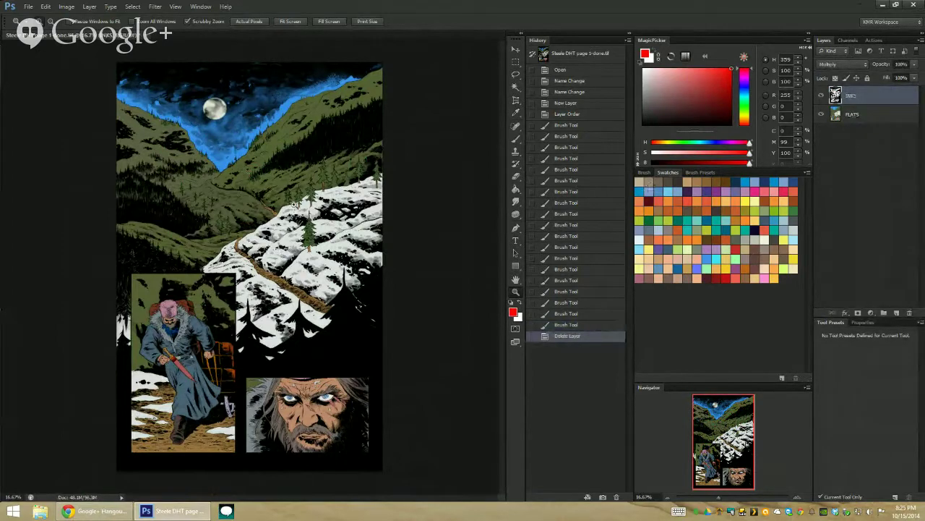
Step: Examine the whole comic page and the colours of its mountain landscape up close
{"action": "key", "text": "ctrl+minus"}
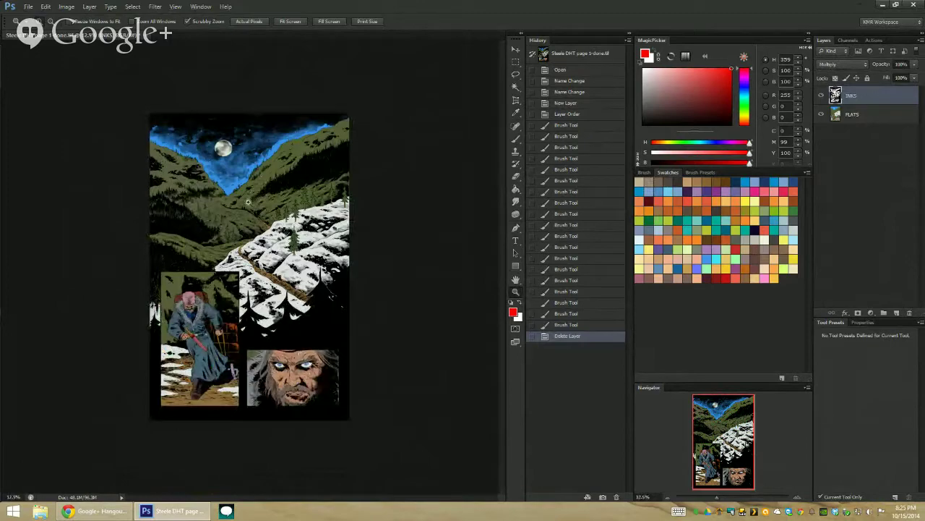
{"action": "key", "text": "ctrl+plus"}
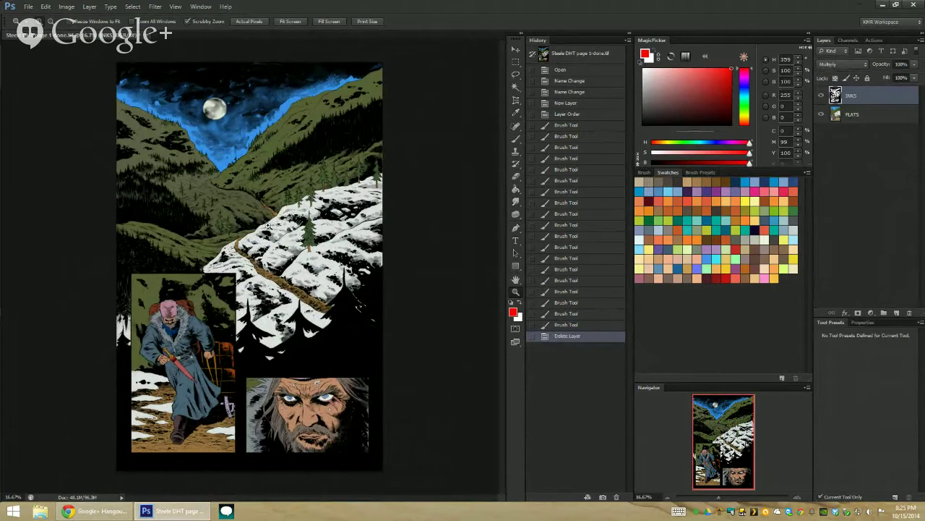
{"action": "scroll", "coordinate": [268, 225], "scroll_direction": "up", "scroll_amount": 1}
{"action": "left_click_drag", "start_coordinate": [273, 213], "coordinate": [324, 248]}
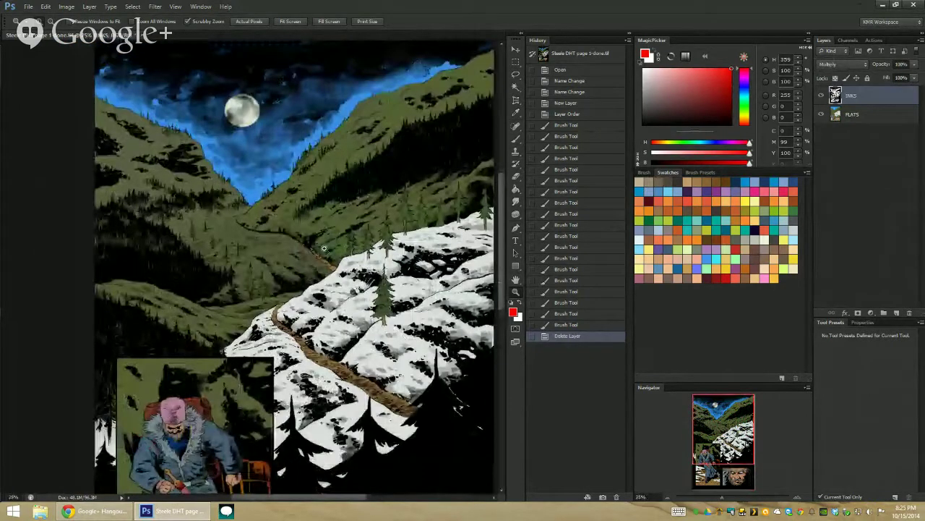
{"action": "left_click_drag", "start_coordinate": [383, 247], "coordinate": [352, 214]}
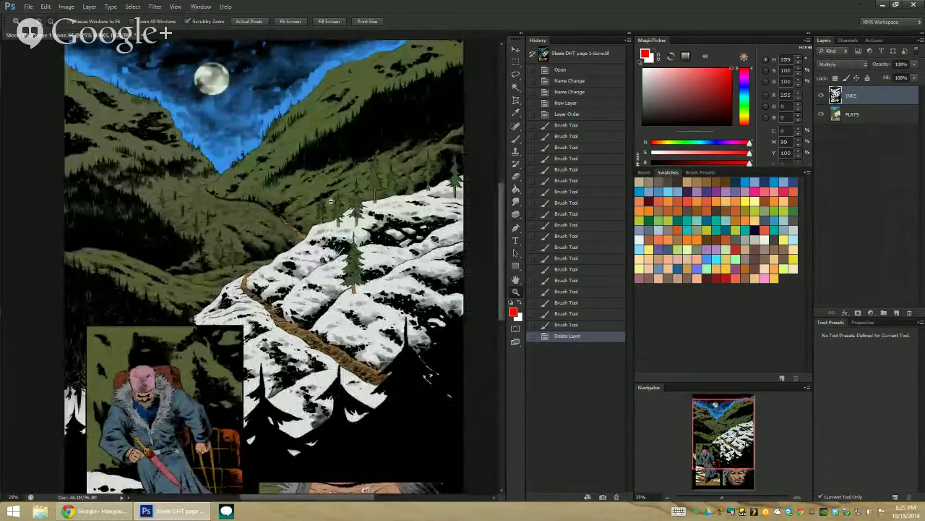
{"action": "key", "text": "ctrl+minus"}
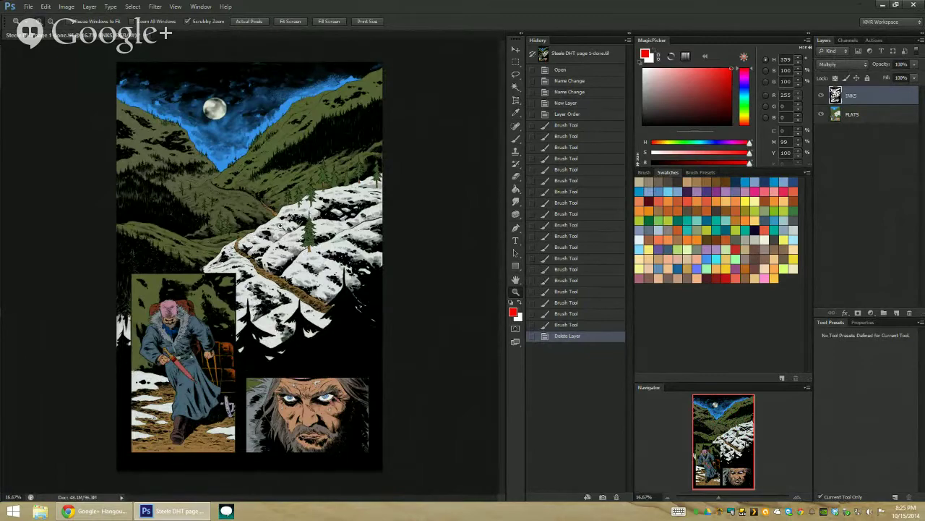
{"action": "scroll", "coordinate": [280, 225], "scroll_direction": "up", "scroll_amount": 1}
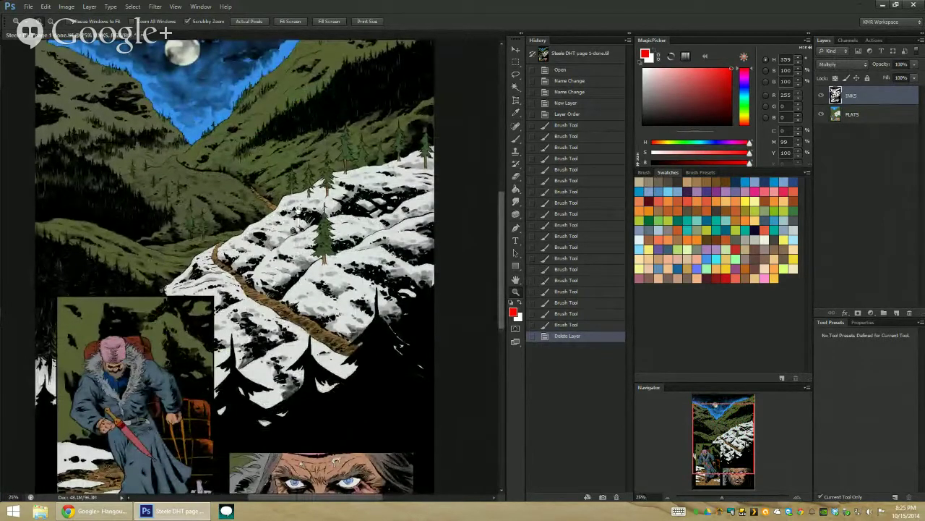
{"action": "left_click_drag", "start_coordinate": [296, 209], "coordinate": [324, 259]}
{"action": "scroll", "coordinate": [324, 261], "scroll_direction": "down", "scroll_amount": 2}
{"action": "key", "text": "w"}
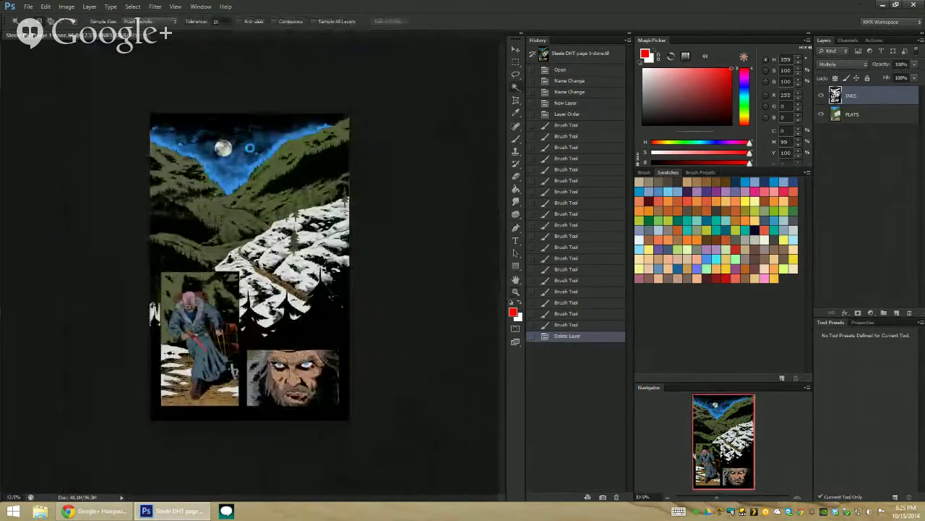
{"action": "left_click", "coordinate": [249, 148]}
{"action": "key", "text": "ctrl+d"}
{"action": "key", "text": "l"}
Step: Select the blue night sky on the FLATS layer with the Magic Wand and lower its saturation to about -73
{"action": "left_click", "coordinate": [853, 114]}
{"action": "key", "text": "w"}
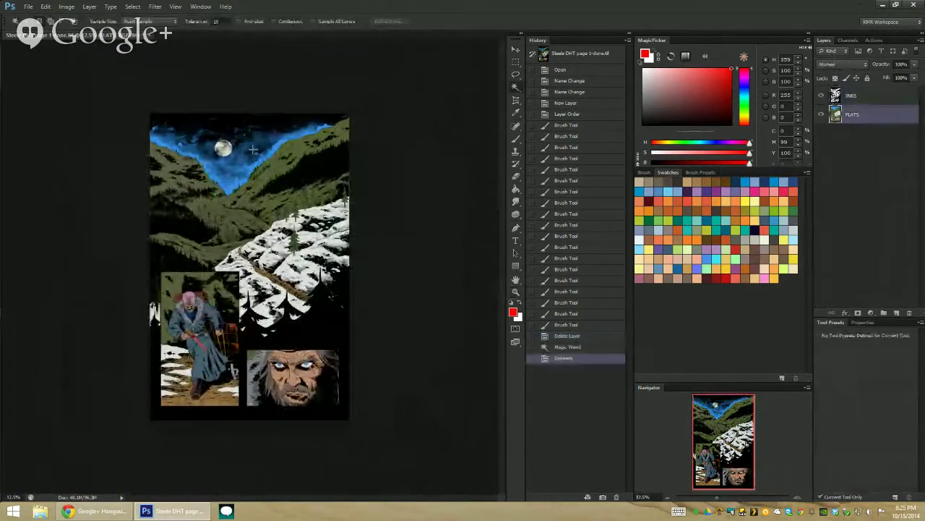
{"action": "left_click", "coordinate": [251, 146]}
{"action": "key", "text": "ctrl+u"}
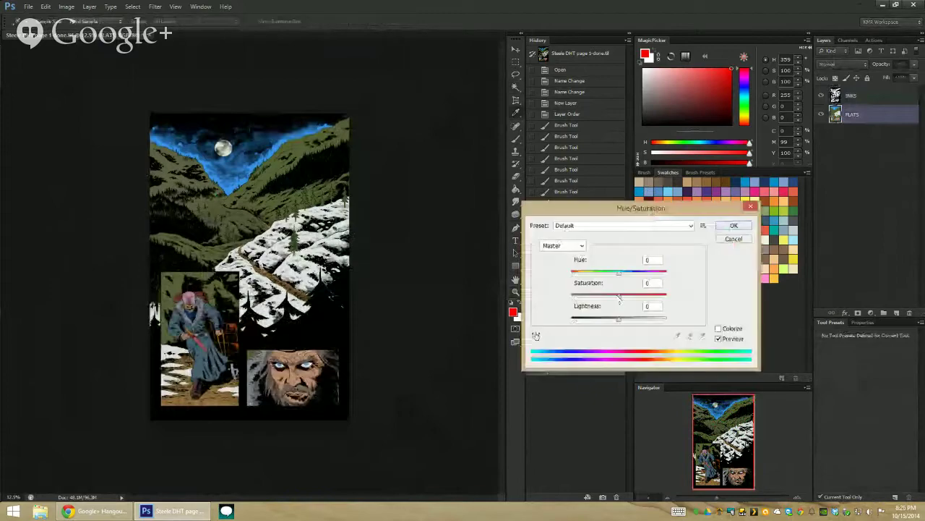
{"action": "left_click_drag", "start_coordinate": [619, 296], "coordinate": [584, 296]}
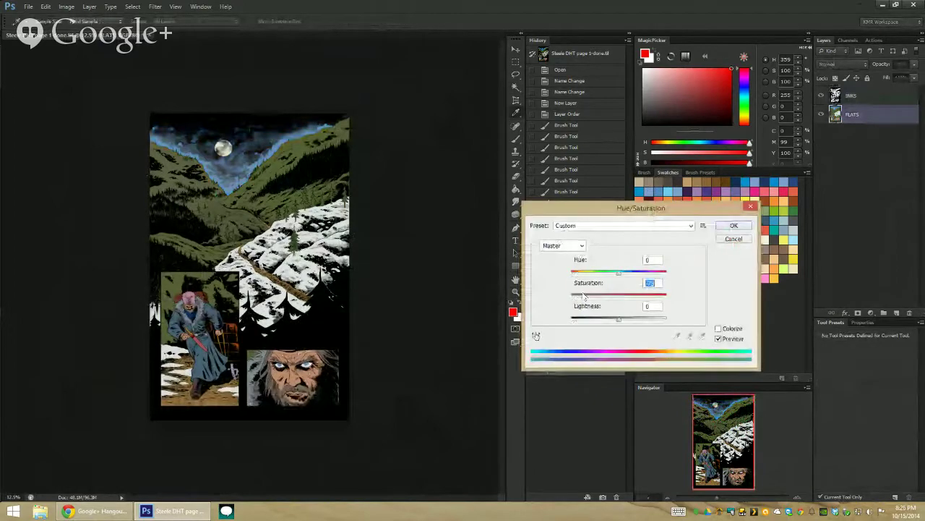
{"action": "key", "text": "Return"}
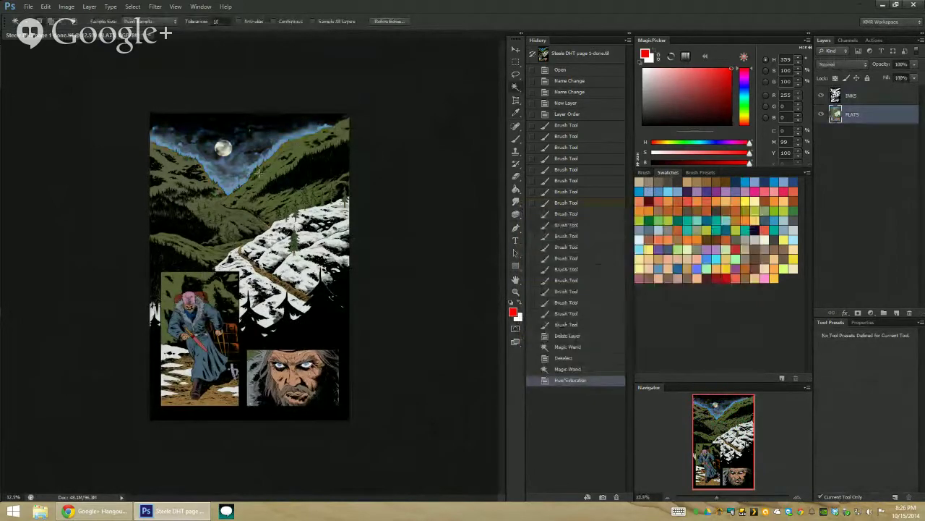
Step: Select the green hillsides with the Magic Wand, then set their saturation to -24 and raise the hue slightly
{"action": "left_click", "coordinate": [254, 186]}
{"action": "left_click", "coordinate": [229, 222]}
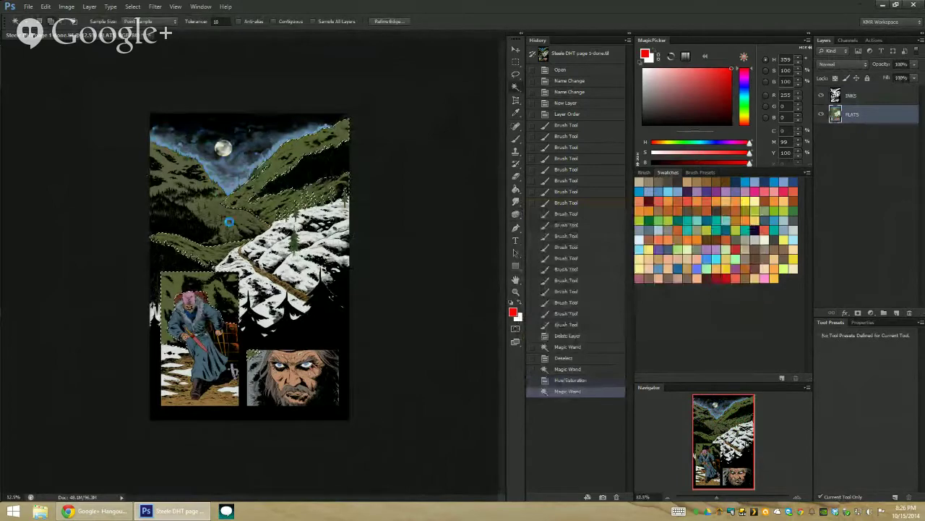
{"action": "left_click", "coordinate": [196, 229]}
{"action": "left_click", "coordinate": [208, 196]}
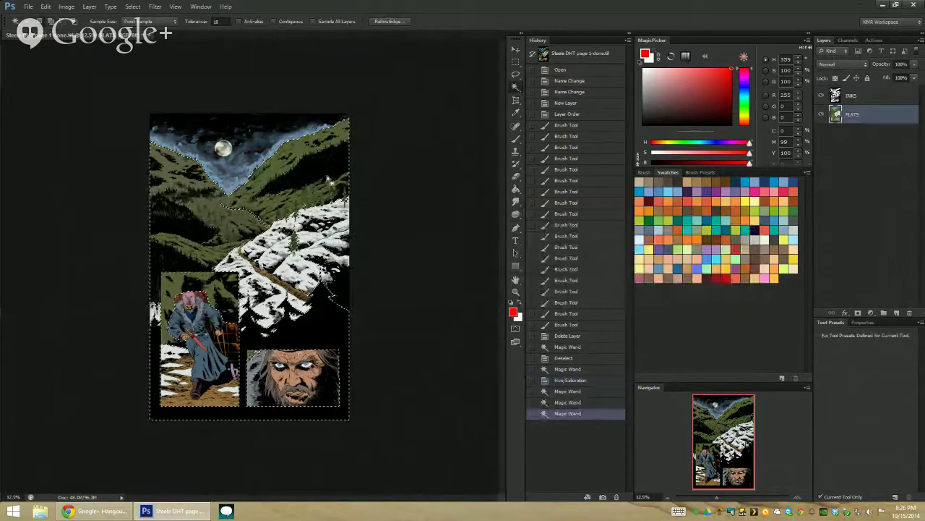
{"action": "key", "text": "ctrl+u"}
{"action": "mouse_move", "coordinate": [618, 295]}
{"action": "left_mouse_down"}
{"action": "mouse_move", "coordinate": [605, 298]}
{"action": "mouse_move", "coordinate": [620, 277]}
{"action": "left_mouse_up"}
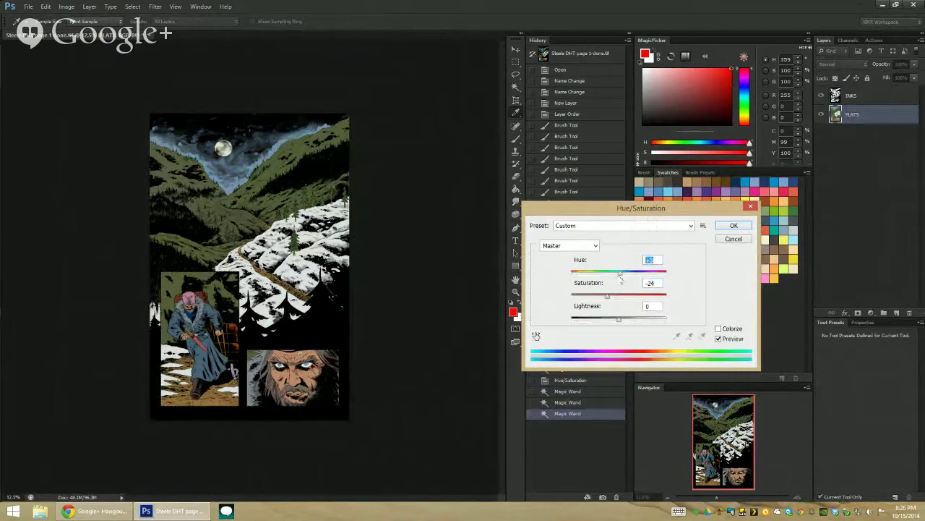
{"action": "left_click", "coordinate": [729, 228]}
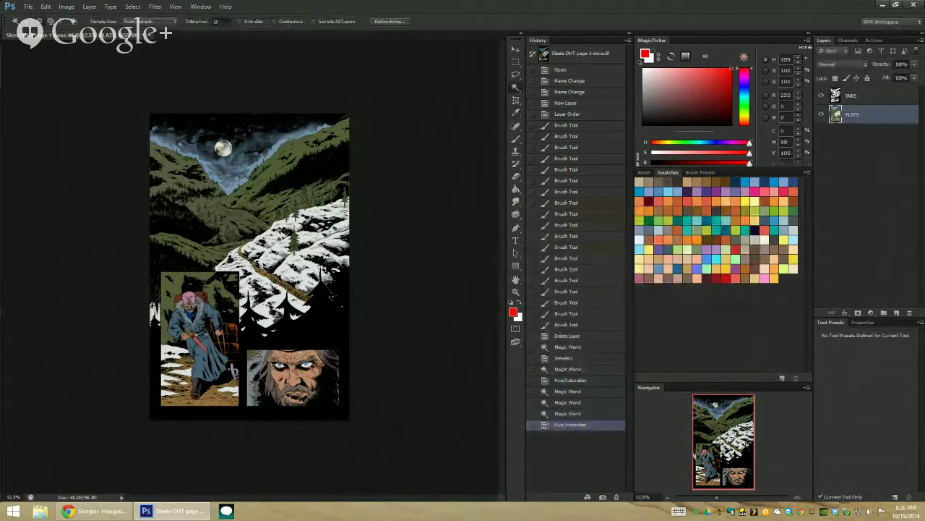
Step: Select the white snow areas and fill them with a slightly lighter version of the hills' sampled olive green, RGB 95, 107, 67
{"action": "left_click", "coordinate": [285, 225]}
{"action": "key", "text": "b"}
{"action": "left_click", "coordinate": [275, 158], "text": "alt"}
{"action": "key", "text": "g"}
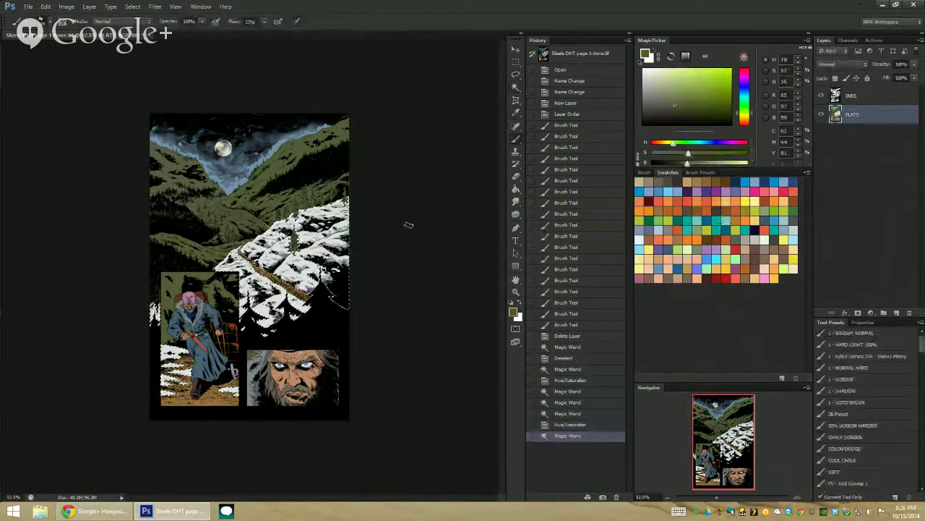
{"action": "left_click", "coordinate": [673, 101]}
{"action": "left_click", "coordinate": [306, 191]}
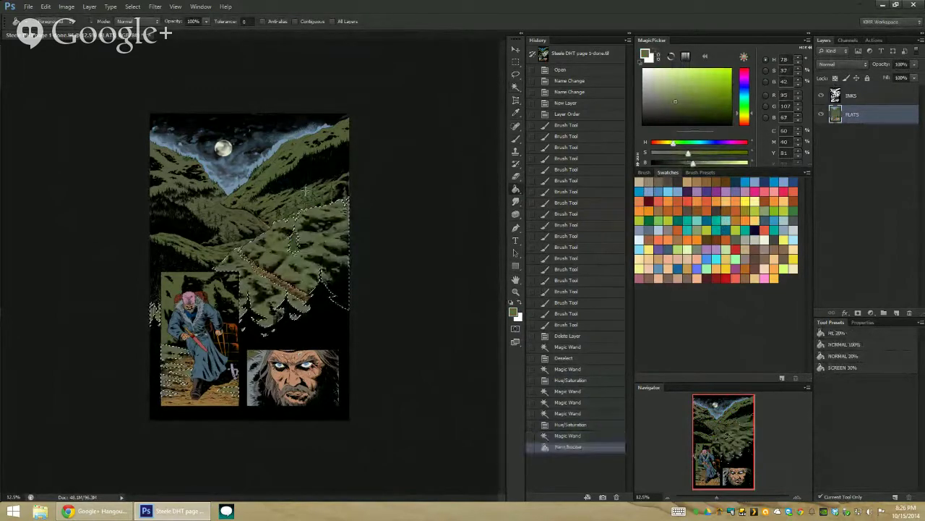
{"action": "key", "text": "ctrl+d"}
Step: Raise the lightness of the newly green foreground slopes to +10 with Hue/Saturation
{"action": "key", "text": "ctrl+u"}
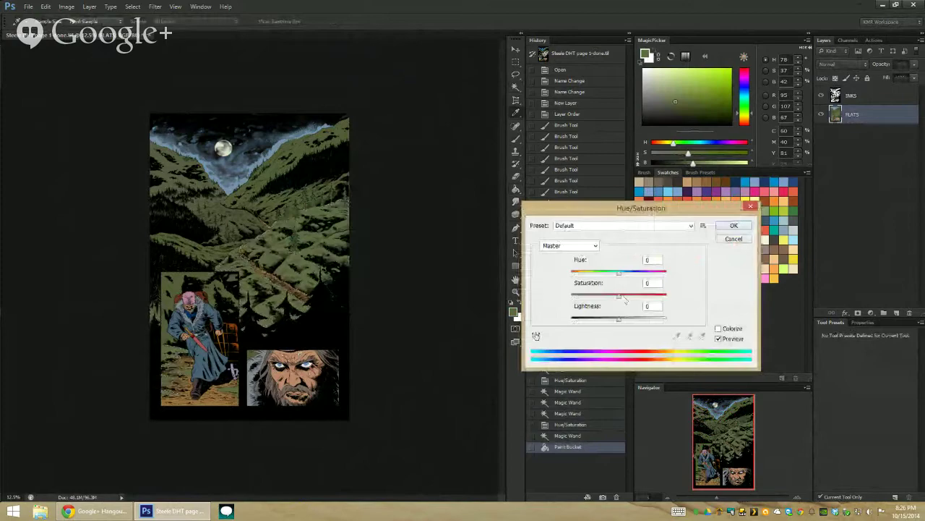
{"action": "left_click_drag", "start_coordinate": [618, 319], "coordinate": [623, 319]}
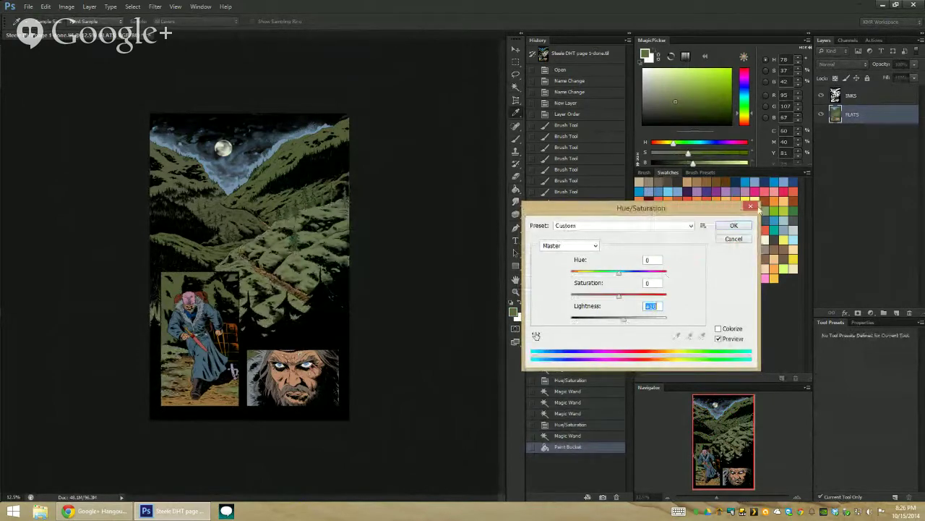
{"action": "left_click", "coordinate": [735, 225]}
Step: Examine the recoloured landscape, the winding path and the two inset panels up close
{"action": "key", "text": "z"}
{"action": "left_click", "coordinate": [282, 215]}
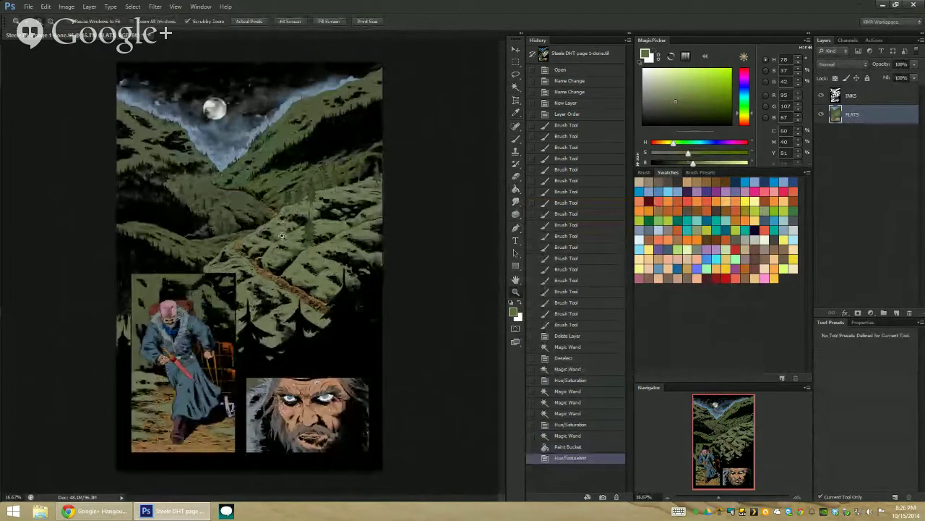
{"action": "left_click", "coordinate": [282, 236]}
{"action": "left_click_drag", "start_coordinate": [298, 224], "coordinate": [366, 175]}
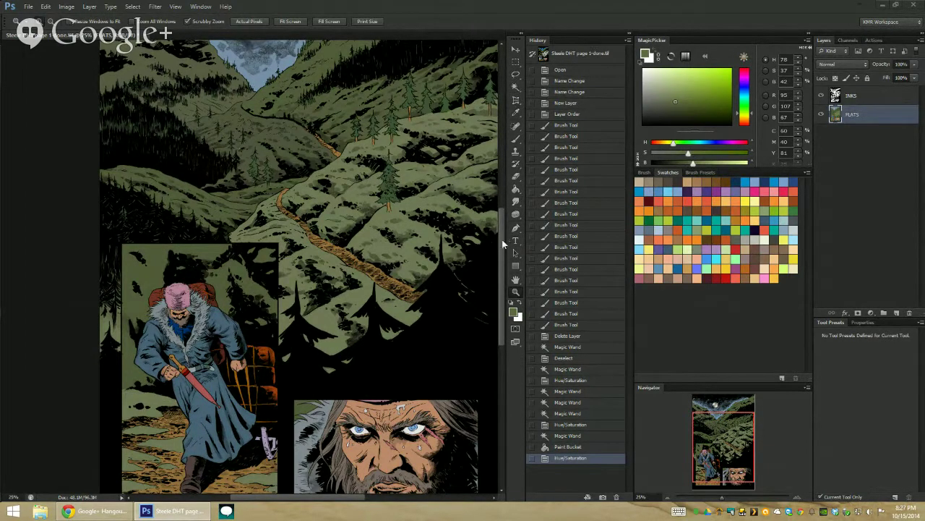
{"action": "scroll", "coordinate": [500, 227], "scroll_direction": "up", "scroll_amount": 2}
{"action": "scroll", "coordinate": [500, 227], "scroll_direction": "up", "scroll_amount": 3}
{"action": "left_click", "coordinate": [515, 291]}
{"action": "left_click", "coordinate": [436, 254], "text": "alt"}
{"action": "left_click", "coordinate": [248, 270]}
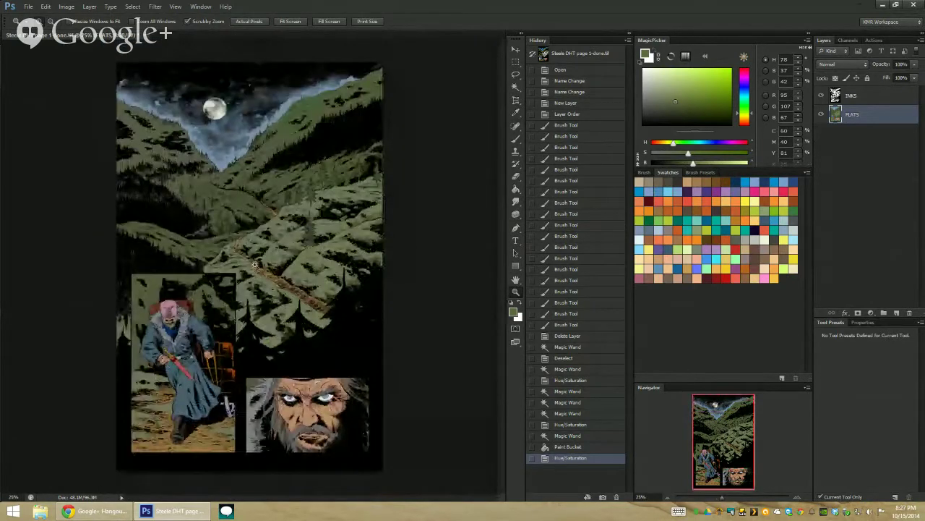
{"action": "left_click", "coordinate": [254, 265]}
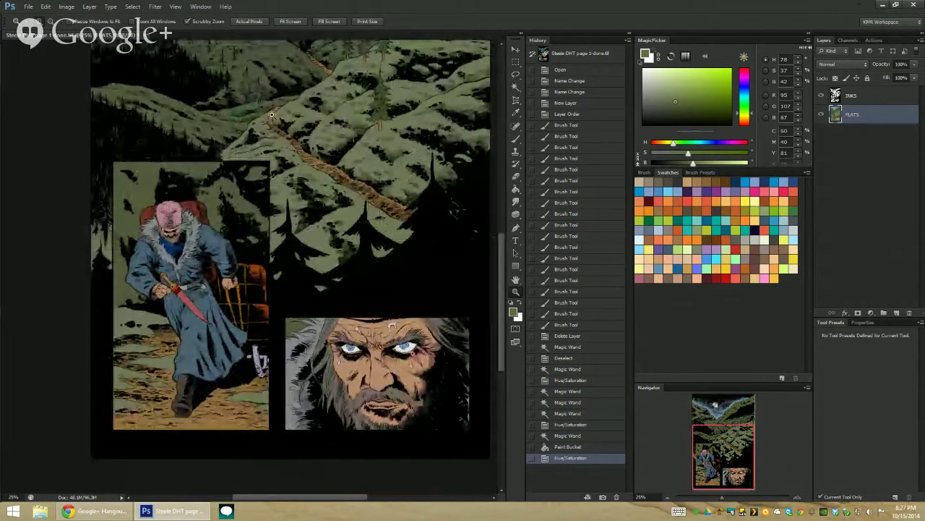
{"action": "left_click_drag", "start_coordinate": [272, 115], "coordinate": [231, 282]}
Step: Select the brown mountain path's colour with the Magic Wand and lower its saturation to about -54
{"action": "key", "text": "w"}
{"action": "left_click", "coordinate": [283, 231]}
{"action": "key", "text": "ctrl+u"}
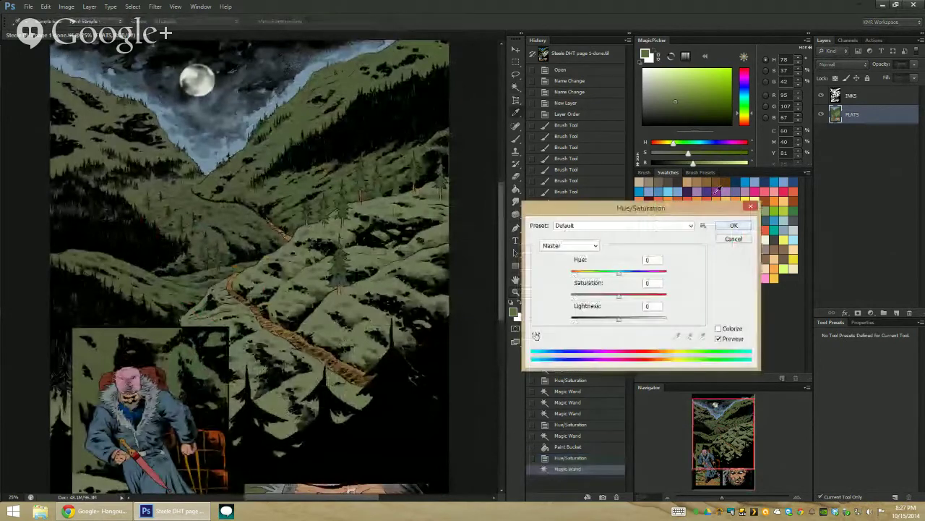
{"action": "left_click_drag", "start_coordinate": [619, 296], "coordinate": [596, 296]}
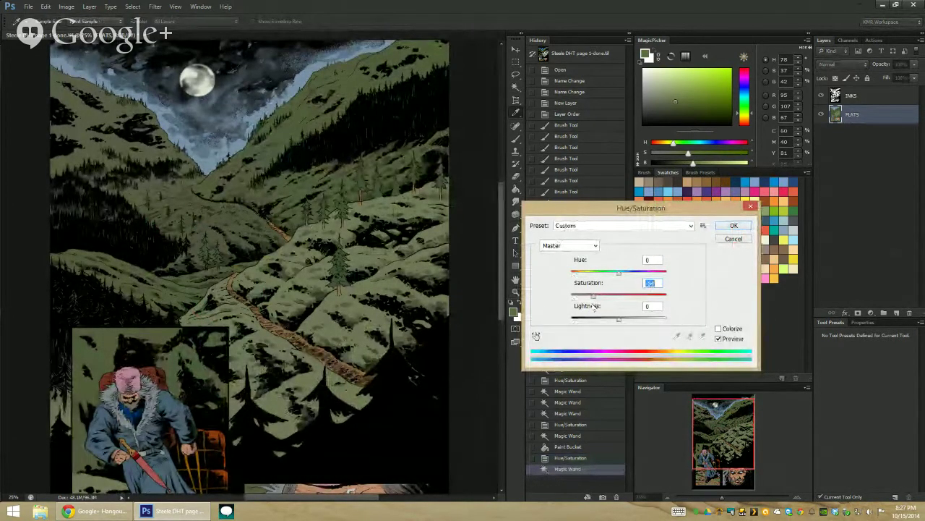
{"action": "left_click", "coordinate": [744, 226]}
Step: Select the green hillsides with the Magic Wand and set saturation to about -62 and lightness to +12 with Hue/Saturation
{"action": "left_click_drag", "start_coordinate": [345, 290], "coordinate": [395, 154]}
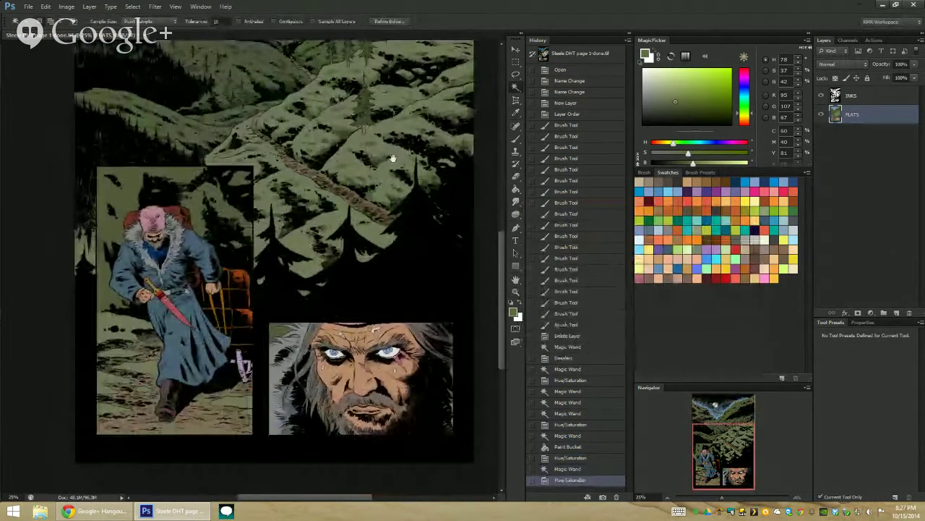
{"action": "scroll", "coordinate": [394, 154], "scroll_direction": "up", "scroll_amount": 3}
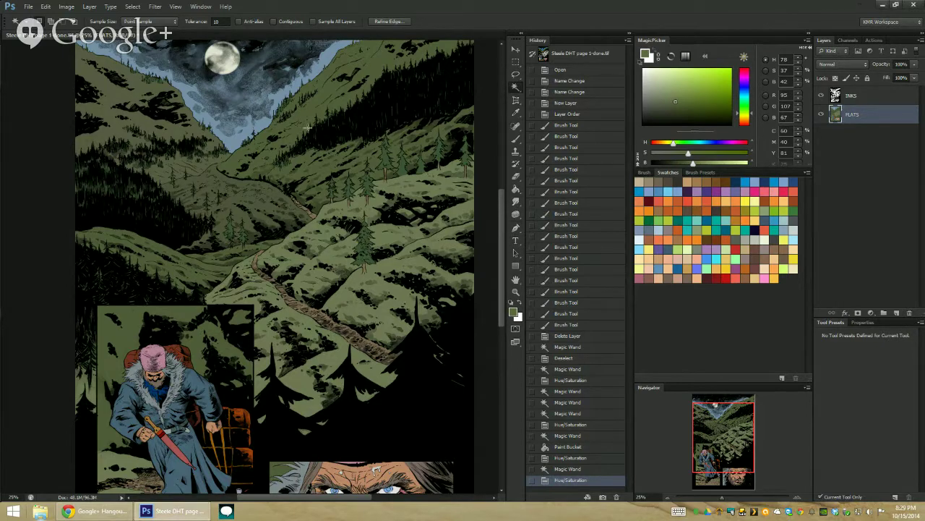
{"action": "left_click", "coordinate": [285, 120]}
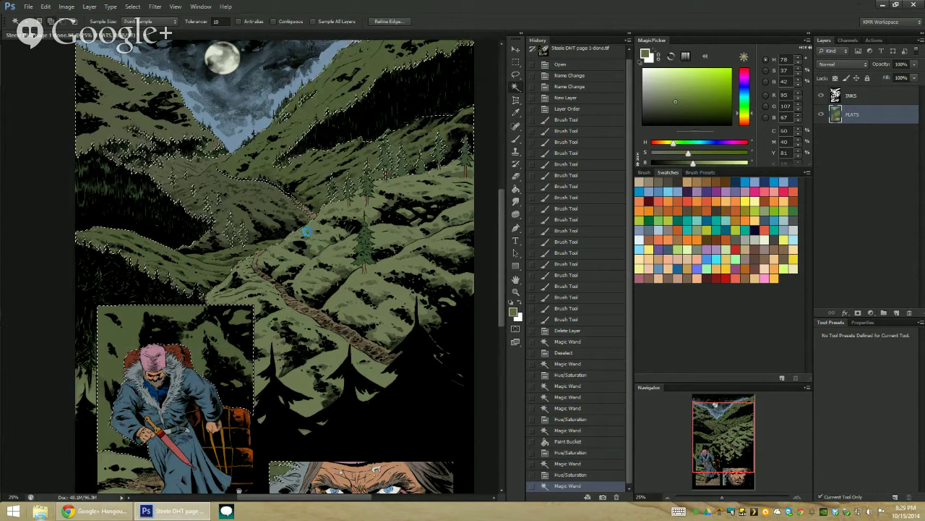
{"action": "left_click", "coordinate": [483, 265], "text": "ctrl+alt"}
{"action": "left_click", "coordinate": [483, 265], "text": "ctrl+alt"}
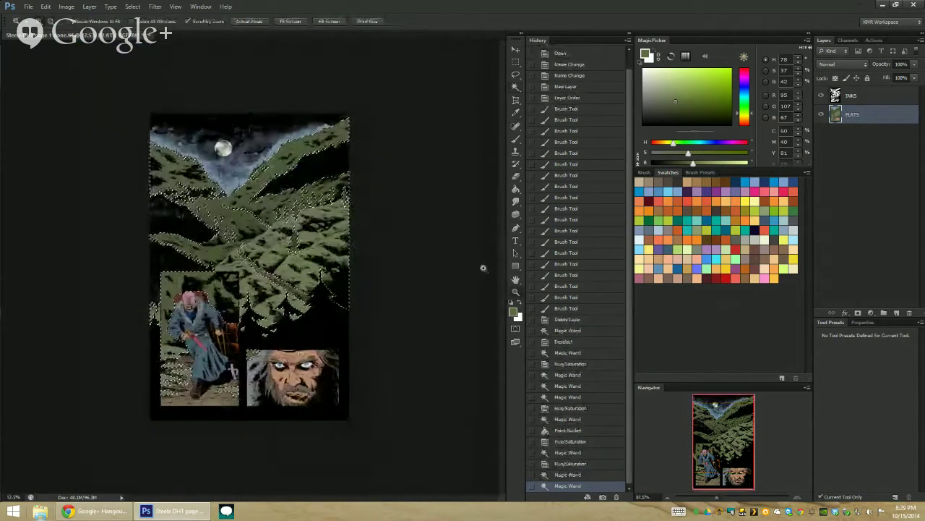
{"action": "key", "text": "ctrl+u"}
{"action": "left_click_drag", "start_coordinate": [620, 298], "coordinate": [583, 297]}
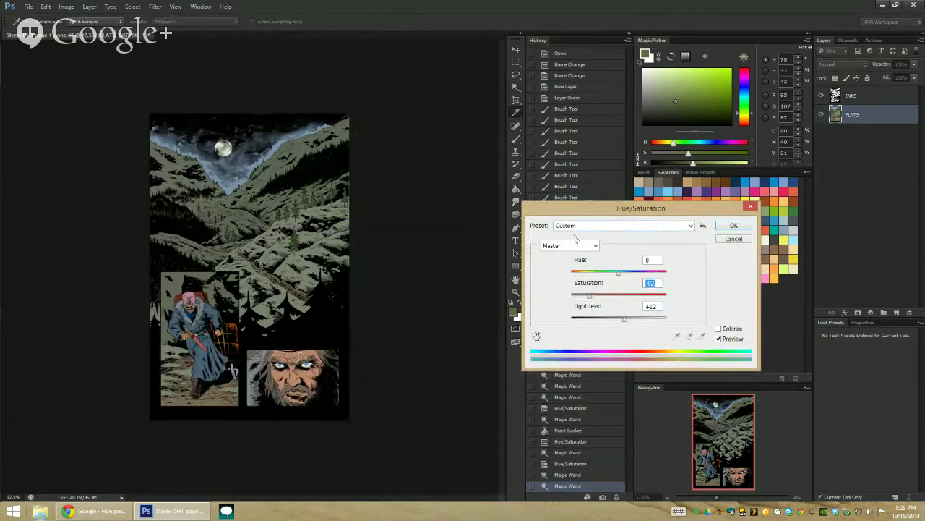
{"action": "left_click", "coordinate": [732, 226]}
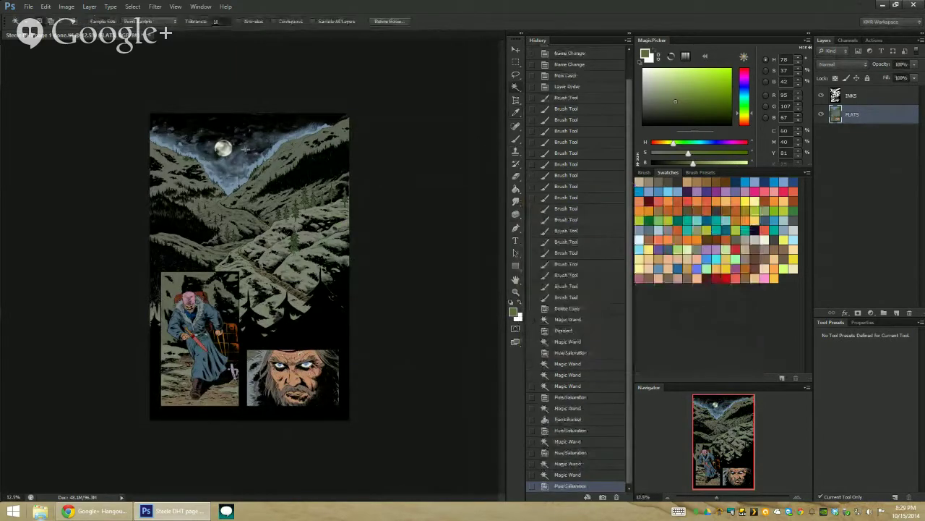
Step: Lower the night sky's saturation to -32 and shift its hue towards teal with Hue/Saturation
{"action": "key", "text": "ctrl+u"}
{"action": "left_click_drag", "start_coordinate": [617, 296], "coordinate": [604, 277]}
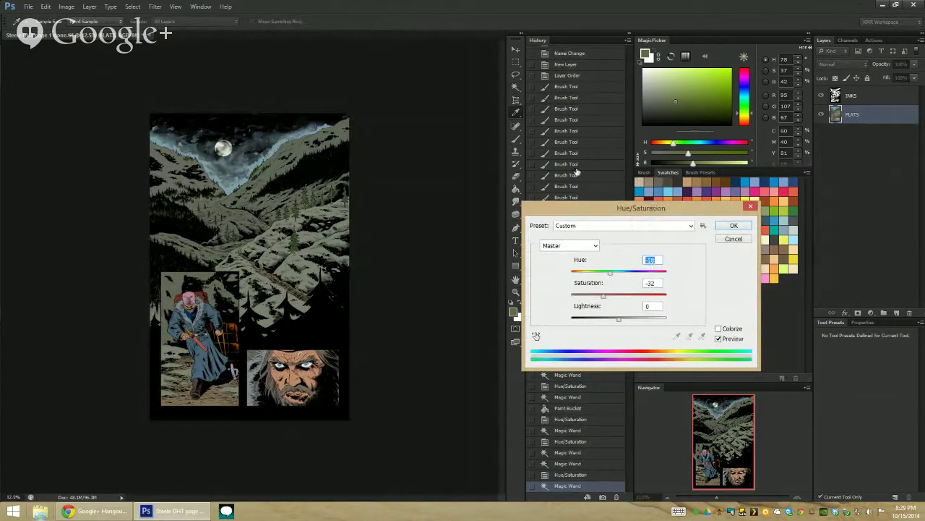
{"action": "left_click", "coordinate": [729, 224]}
Step: Select the green of the pine trees with the Magic Wand and lower its saturation to -24
{"action": "left_click", "coordinate": [293, 217], "text": "ctrl"}
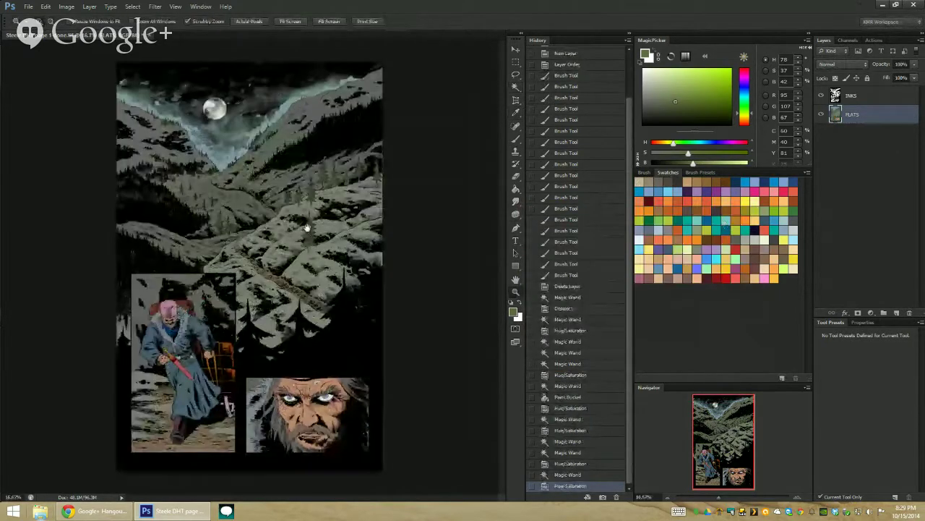
{"action": "left_click", "coordinate": [336, 189]}
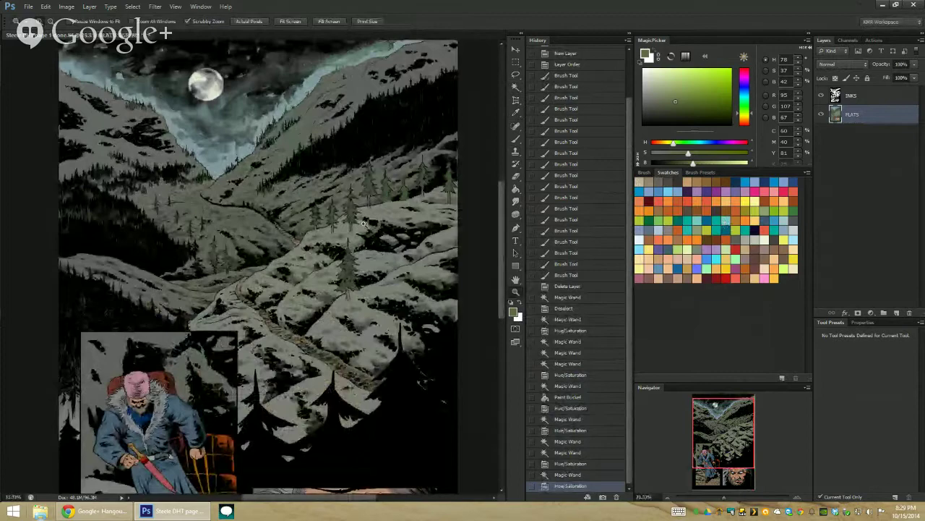
{"action": "left_click", "coordinate": [363, 224], "text": "ctrl"}
{"action": "left_click", "coordinate": [347, 206]}
{"action": "key", "text": "l"}
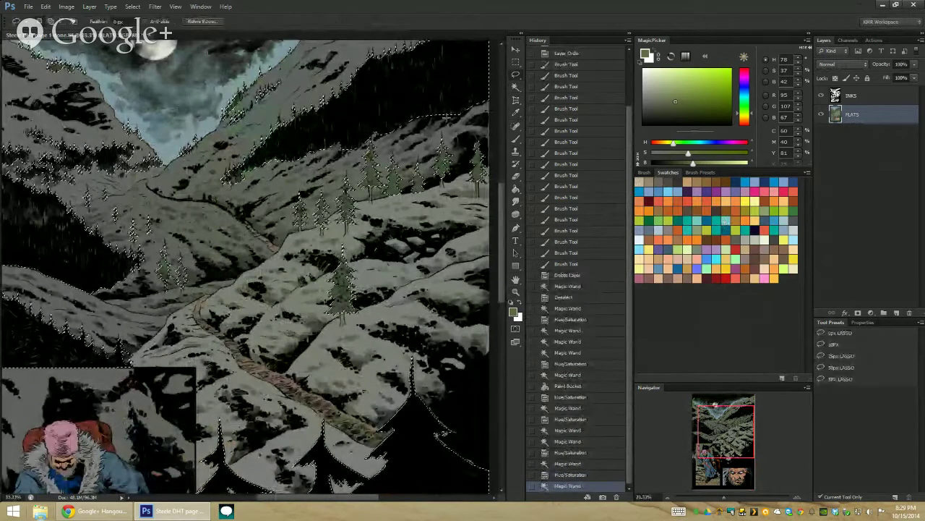
{"action": "key", "text": "ctrl+0"}
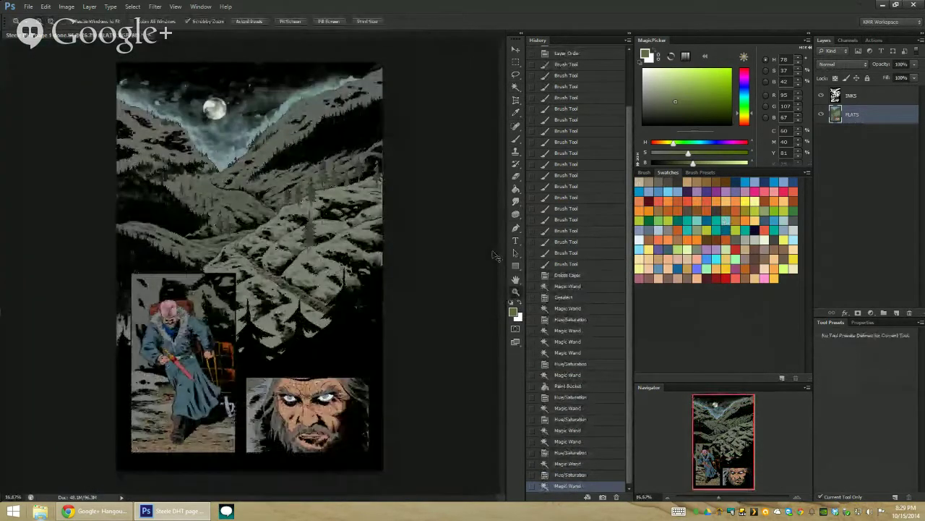
{"action": "key", "text": "ctrl+u"}
{"action": "left_click_drag", "start_coordinate": [615, 296], "coordinate": [601, 297]}
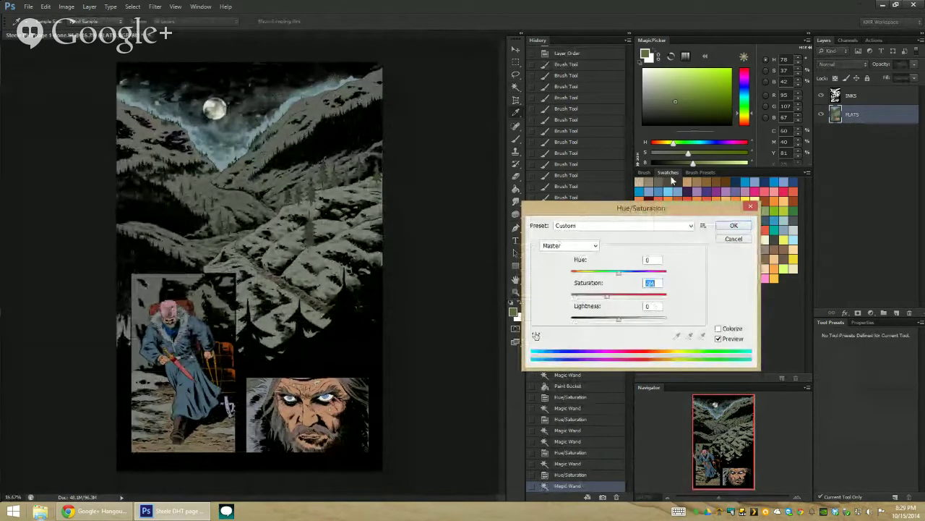
{"action": "type", "text": "-24"}
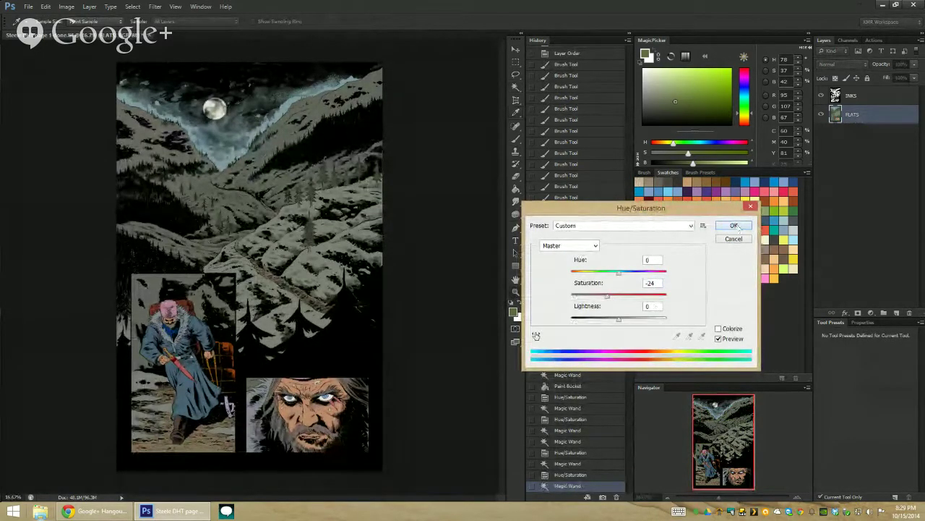
{"action": "key", "text": "Return"}
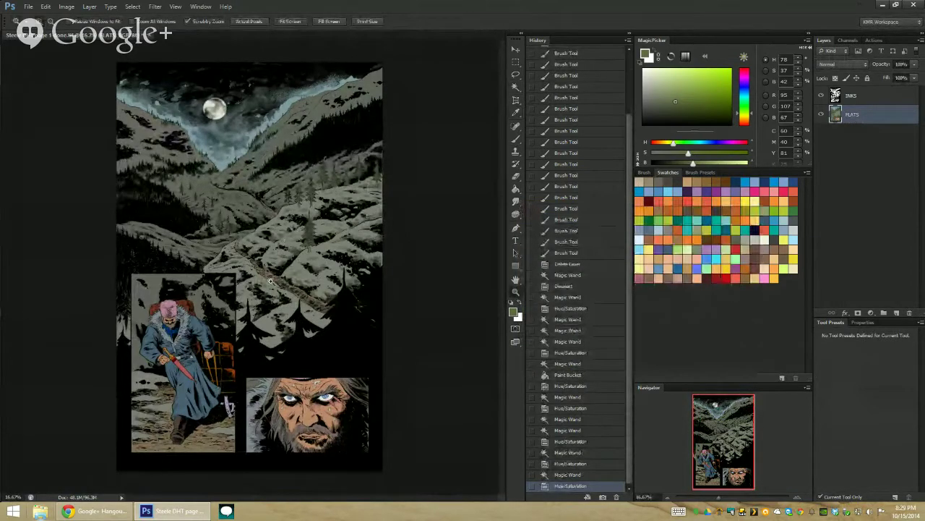
Step: Select the mountain path's brown, refine the selection with the Lasso, and lower its saturation to about -57
{"action": "scroll", "coordinate": [269, 280], "scroll_direction": "up", "scroll_amount": 1}
{"action": "left_click_drag", "start_coordinate": [270, 281], "coordinate": [297, 188]}
{"action": "key", "text": "w"}
{"action": "left_click", "coordinate": [177, 315]}
{"action": "left_click_drag", "start_coordinate": [440, 161], "coordinate": [380, 313]}
{"action": "key", "text": "l"}
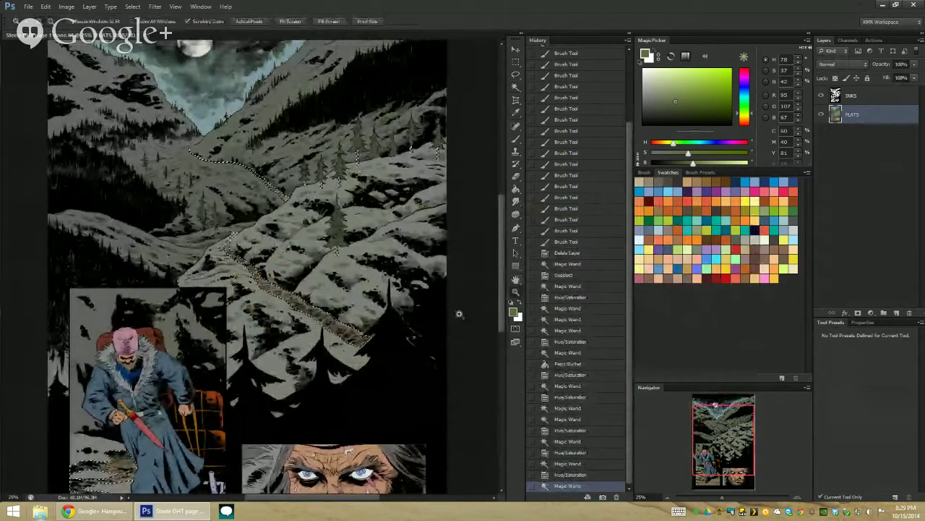
{"action": "mouse_move", "coordinate": [438, 133]}
{"action": "left_mouse_down"}
{"action": "mouse_move", "coordinate": [195, 128]}
{"action": "mouse_move", "coordinate": [152, 175]}
{"action": "mouse_move", "coordinate": [211, 233]}
{"action": "mouse_move", "coordinate": [217, 269]}
{"action": "mouse_move", "coordinate": [421, 354]}
{"action": "mouse_move", "coordinate": [439, 96]}
{"action": "mouse_move", "coordinate": [463, 78]}
{"action": "left_mouse_up"}
{"action": "left_click_drag", "start_coordinate": [297, 267], "coordinate": [343, 113]}
{"action": "key", "text": "ctrl+u"}
{"action": "left_click_drag", "start_coordinate": [618, 296], "coordinate": [593, 295]}
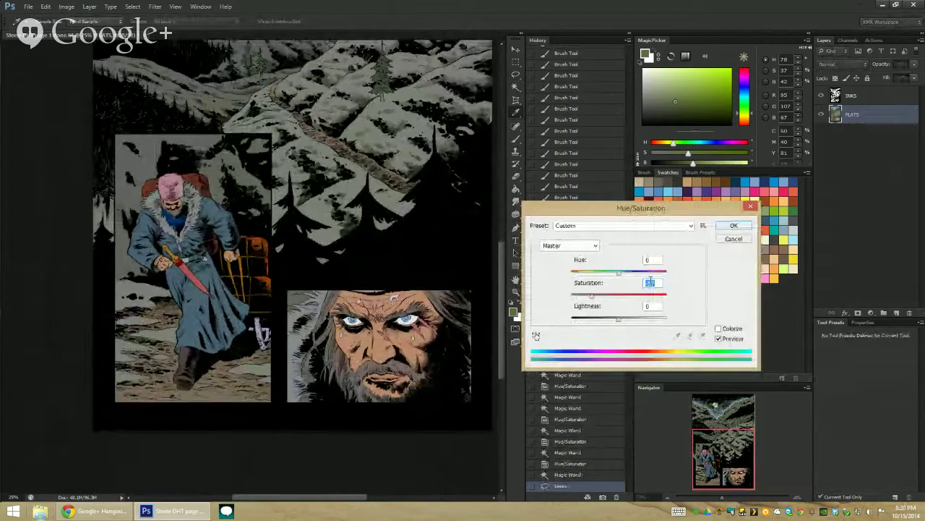
{"action": "left_click", "coordinate": [733, 226]}
Step: Select the walking man's pink hat with the Magic Wand and lower its saturation to about -75
{"action": "left_click_drag", "start_coordinate": [416, 83], "coordinate": [431, 147]}
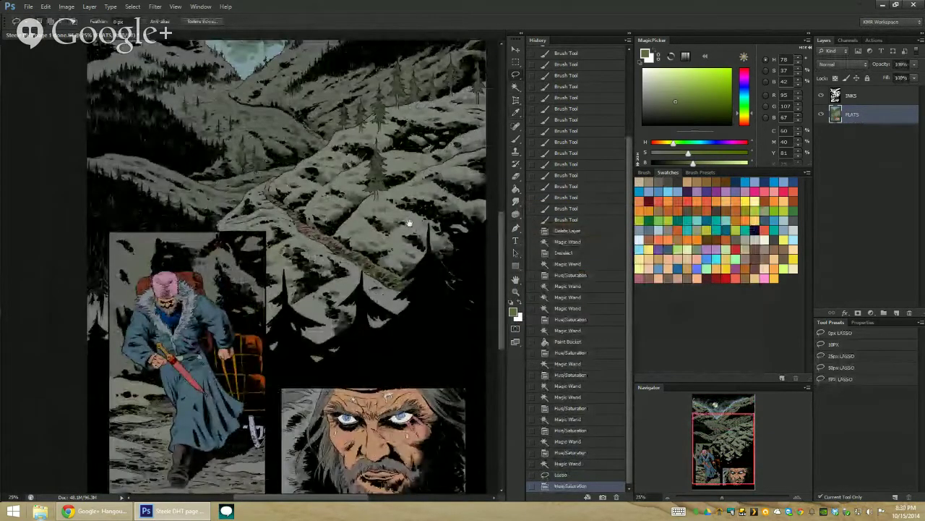
{"action": "left_click_drag", "start_coordinate": [410, 223], "coordinate": [414, 183]}
{"action": "left_click_drag", "start_coordinate": [389, 126], "coordinate": [386, 222]}
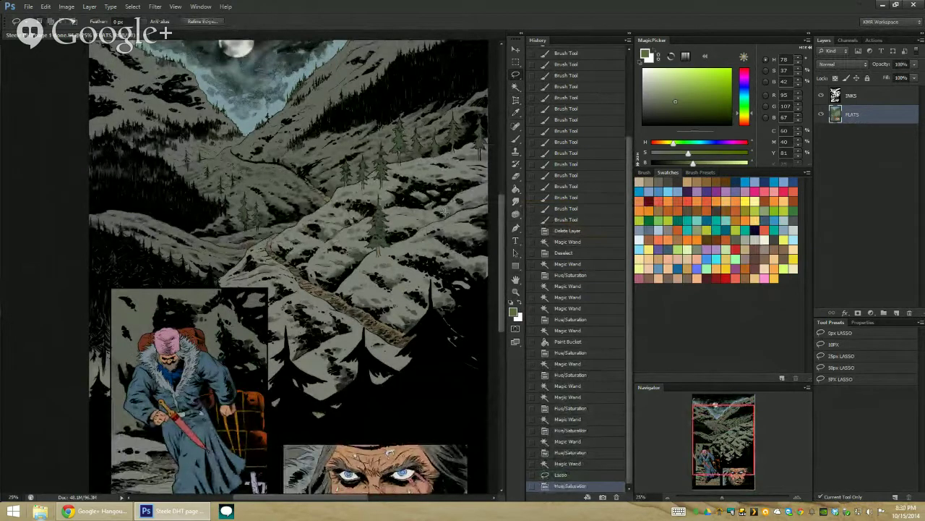
{"action": "scroll", "coordinate": [450, 167], "scroll_direction": "up", "scroll_amount": 5}
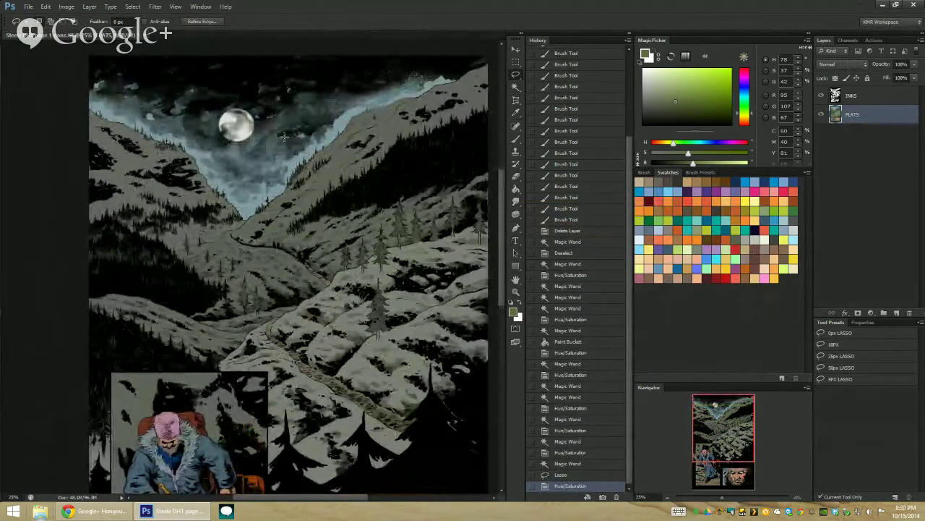
{"action": "scroll", "coordinate": [502, 209], "scroll_direction": "down", "scroll_amount": 10}
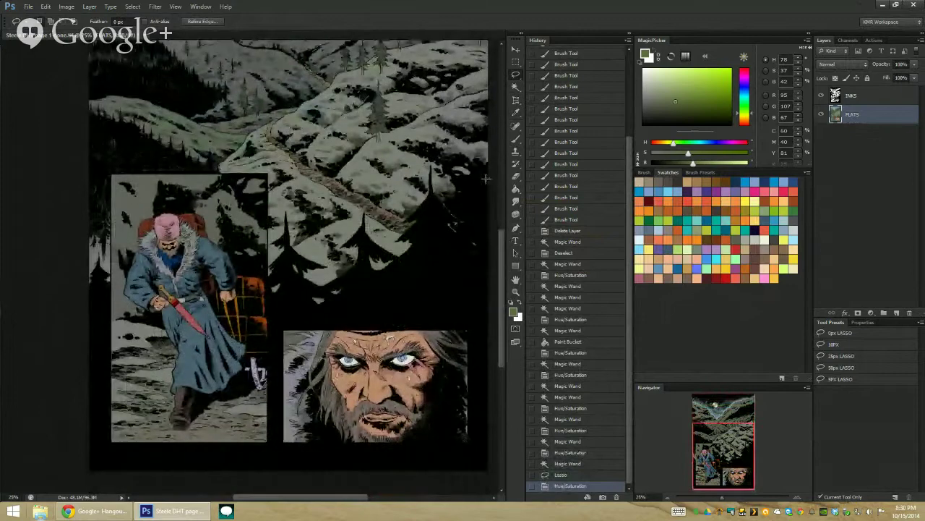
{"action": "key", "text": "w"}
{"action": "left_click", "coordinate": [179, 221]}
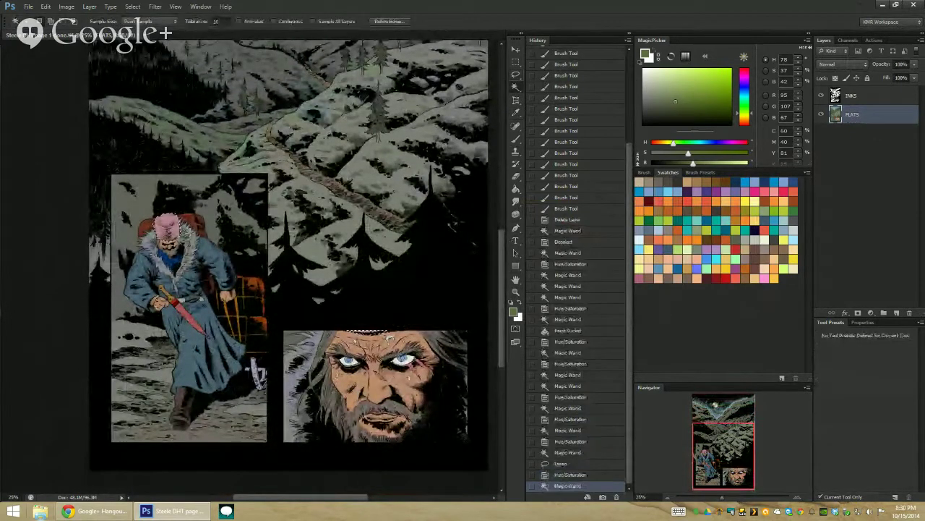
{"action": "key", "text": "ctrl+u"}
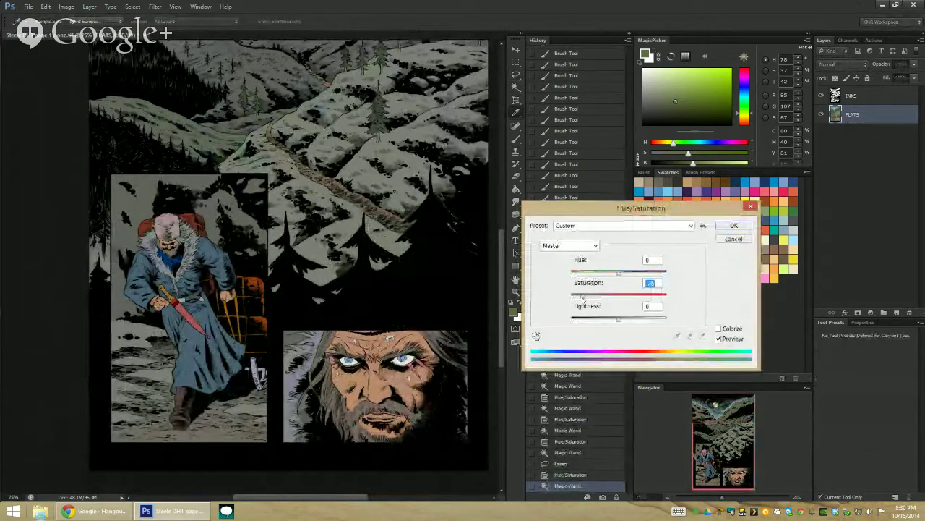
{"action": "left_click_drag", "start_coordinate": [619, 273], "coordinate": [587, 274]}
{"action": "left_click", "coordinate": [733, 225]}
Step: Select the man's blue coat, shift its hue to -175 and slightly lower its saturation to make it brown
{"action": "left_click", "coordinate": [234, 233]}
{"action": "key", "text": "ctrl+u"}
{"action": "left_click_drag", "start_coordinate": [619, 272], "coordinate": [605, 299]}
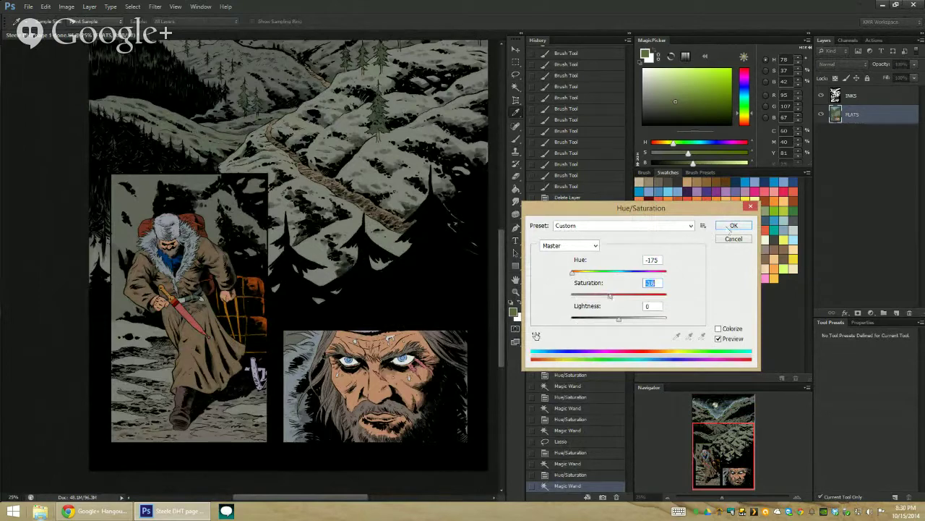
{"action": "left_click", "coordinate": [730, 227]}
Step: Select the red bedroll and the orange pack behind the man and lower their saturation to about -42
{"action": "key", "text": "z"}
{"action": "left_click", "coordinate": [220, 314]}
{"action": "key", "text": "w"}
{"action": "left_click", "coordinate": [223, 133]}
{"action": "left_click", "coordinate": [229, 135], "text": "shift"}
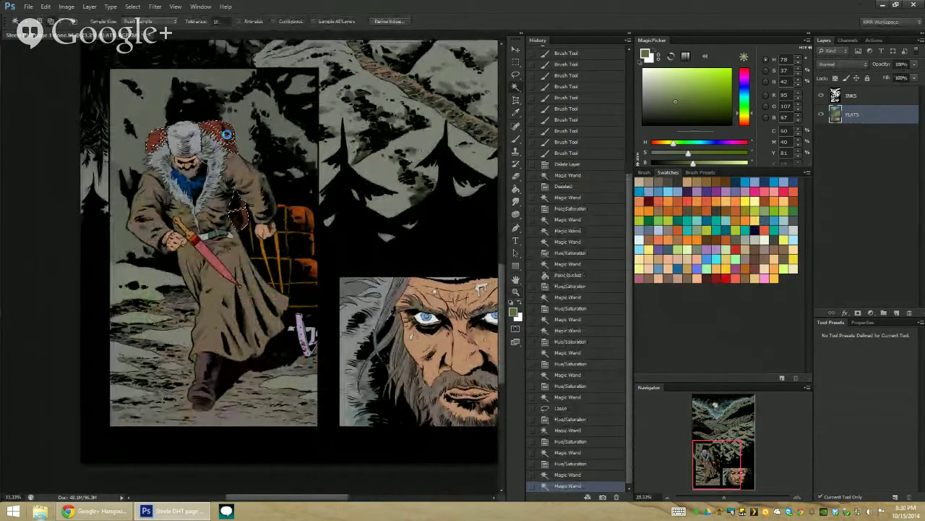
{"action": "left_click", "coordinate": [298, 218], "text": "shift"}
{"action": "left_click", "coordinate": [283, 242], "text": "shift"}
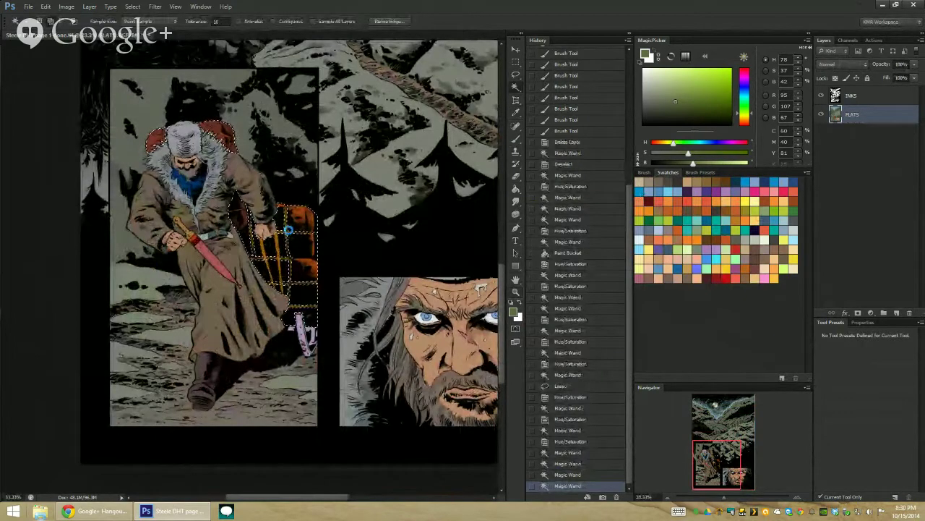
{"action": "left_click", "coordinate": [286, 249], "text": "shift"}
{"action": "key", "text": "ctrl+h"}
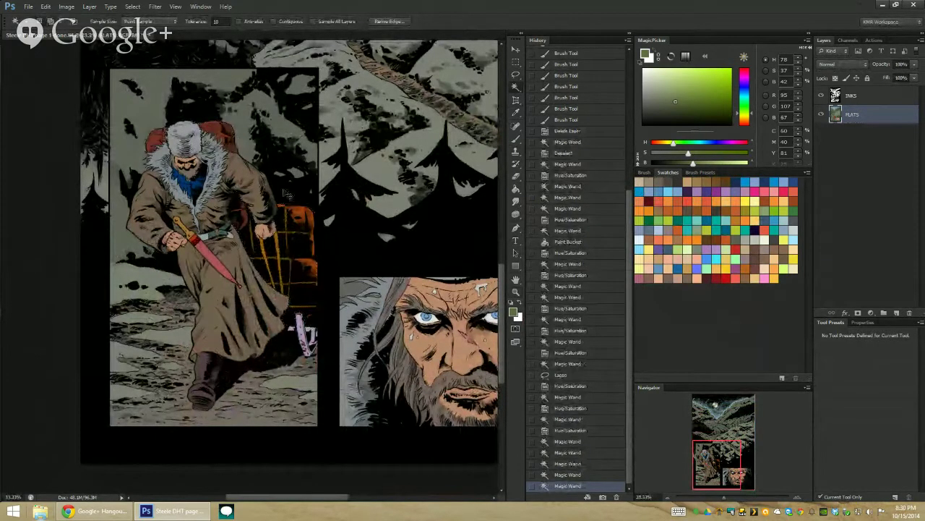
{"action": "key", "text": "ctrl+u"}
{"action": "left_click_drag", "start_coordinate": [619, 295], "coordinate": [607, 296]}
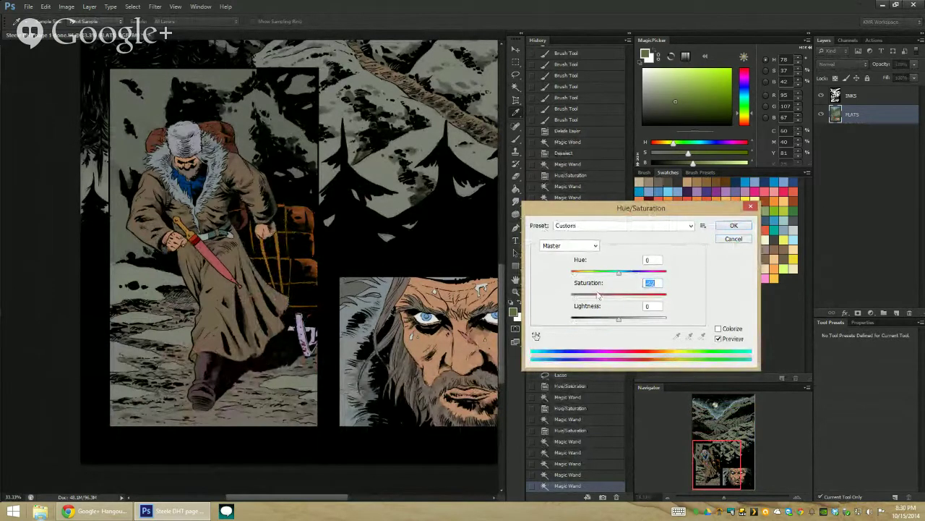
{"action": "left_click", "coordinate": [736, 226]}
Step: Select the man's blue shirt and set its saturation to about -75 and lightness to +12
{"action": "left_click", "coordinate": [193, 186]}
{"action": "key", "text": "ctrl+u"}
{"action": "left_click_drag", "start_coordinate": [619, 296], "coordinate": [626, 320]}
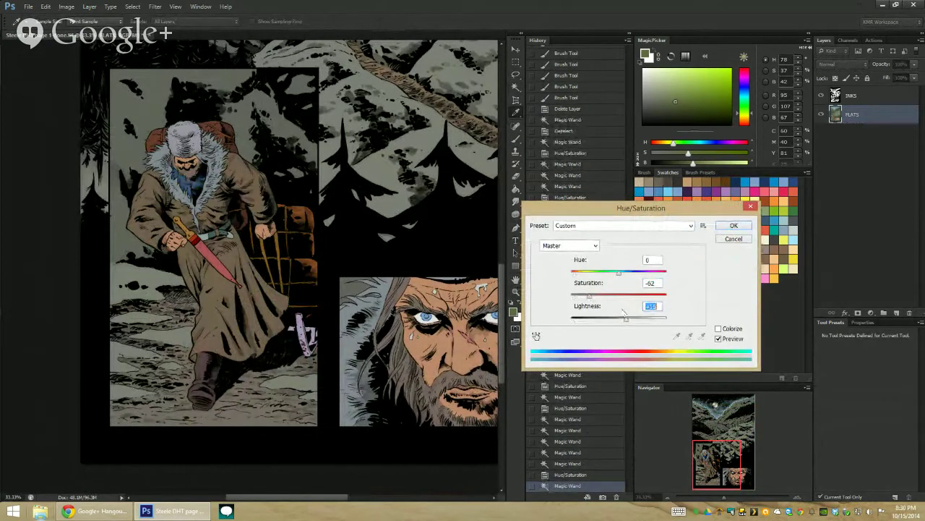
{"action": "left_click_drag", "start_coordinate": [589, 296], "coordinate": [584, 296]}
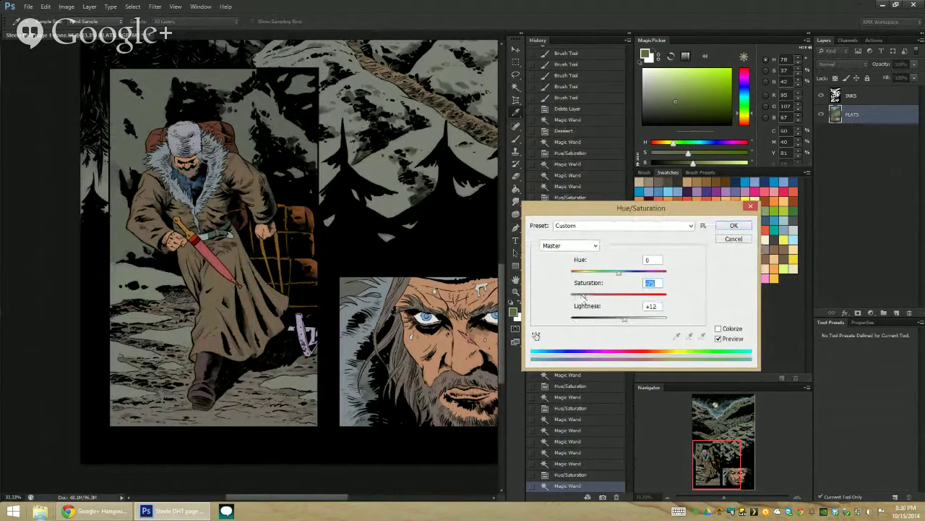
{"action": "key", "text": "Return"}
Step: Select the man's green belt and set its saturation to -19 and lightness to -23
{"action": "key", "text": "w"}
{"action": "scroll", "coordinate": [211, 231], "scroll_direction": "up", "scroll_amount": 1}
{"action": "left_click", "coordinate": [211, 231]}
{"action": "key", "text": "ctrl+u"}
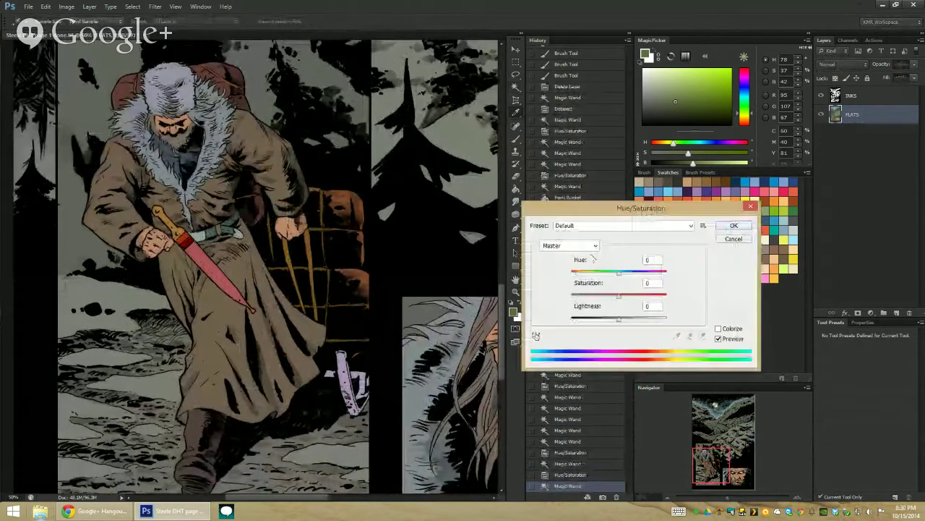
{"action": "left_click_drag", "start_coordinate": [619, 321], "coordinate": [610, 297]}
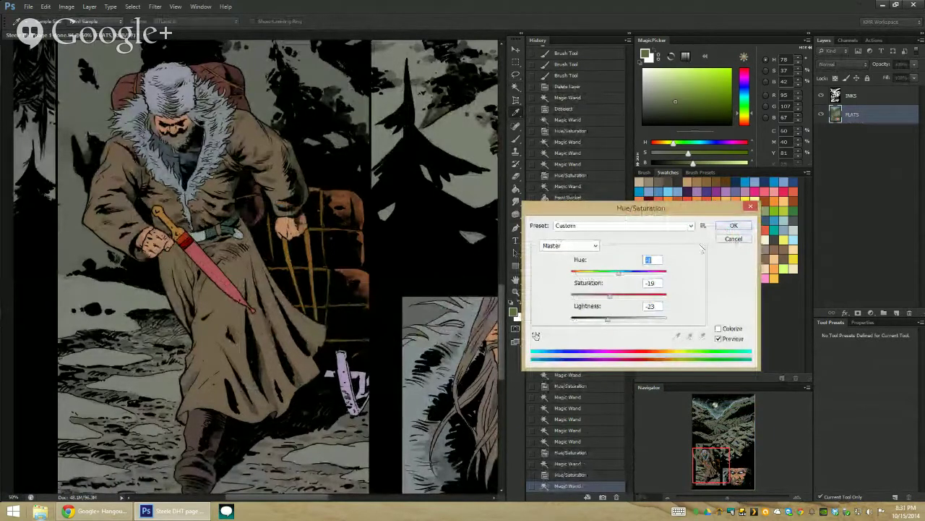
{"action": "key", "text": "Return"}
Step: Hide the INKS layer around the dagger and clear the current selection
{"action": "left_click", "coordinate": [184, 243]}
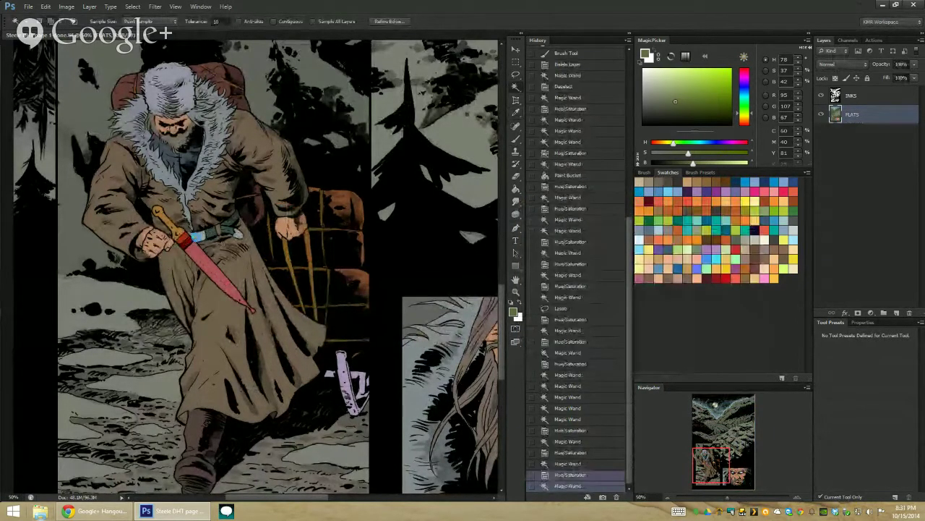
{"action": "key", "text": "z"}
{"action": "left_click", "coordinate": [204, 247]}
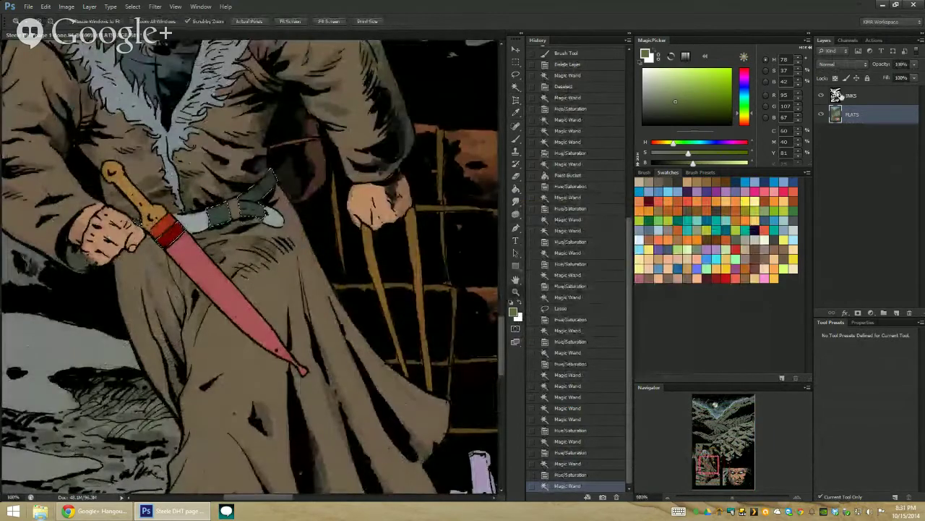
{"action": "left_click", "coordinate": [821, 95]}
{"action": "key", "text": "l"}
{"action": "key", "text": "ctrl+d"}
{"action": "key", "text": "b"}
Step: Sample the blade's pink and fill the orange-red section between the dagger's hilt and its dark red band with it
{"action": "left_click", "coordinate": [176, 228], "text": "alt"}
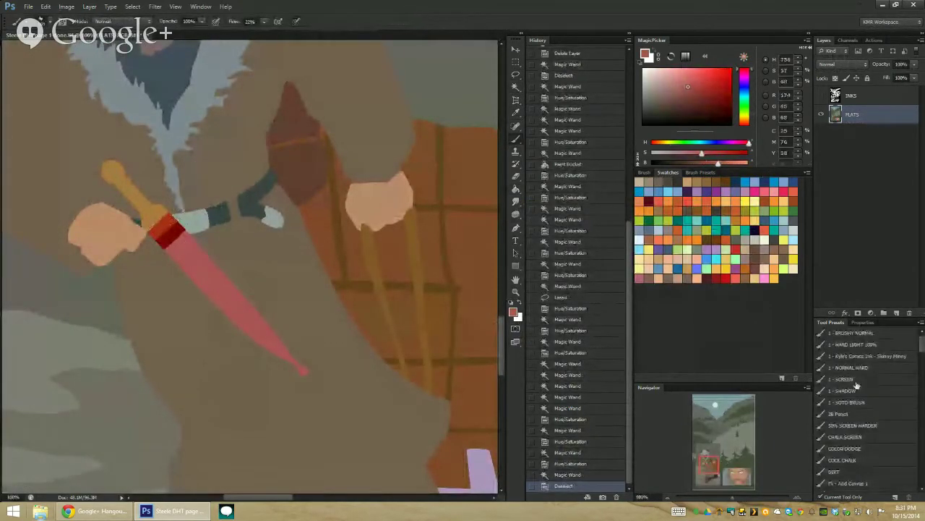
{"action": "key", "text": "w"}
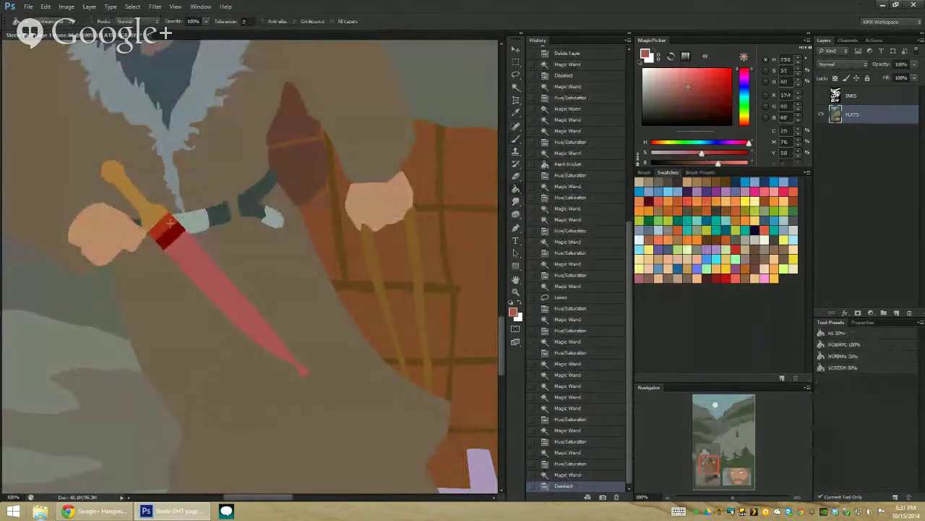
{"action": "key", "text": "l"}
{"action": "left_click_drag", "start_coordinate": [172, 202], "coordinate": [175, 195]}
{"action": "key", "text": "g"}
{"action": "left_click", "coordinate": [169, 221]}
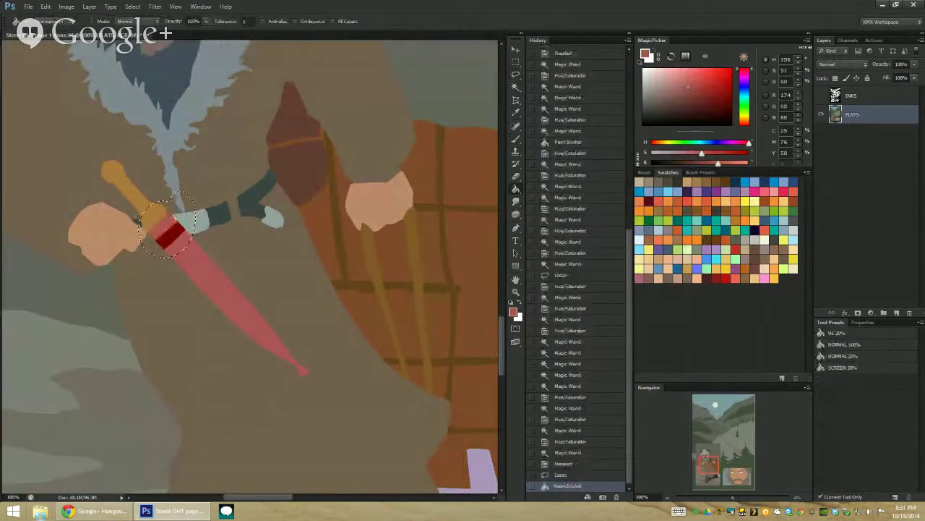
{"action": "key", "text": "ctrl+d"}
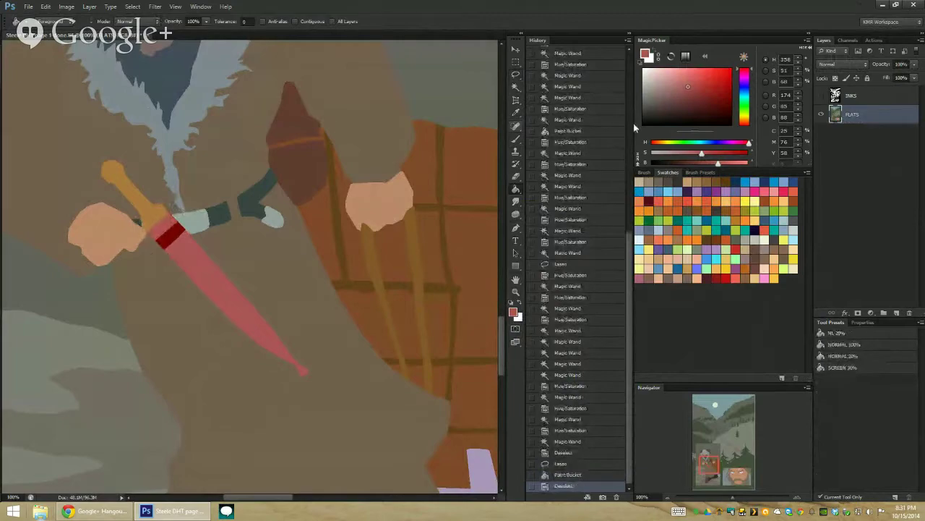
Step: Show the inks again, select the dagger's pink blade, and shift its hue, desaturate and darken it to a dull grey-brown
{"action": "left_click", "coordinate": [820, 95]}
{"action": "key", "text": "w"}
{"action": "left_click", "coordinate": [185, 253]}
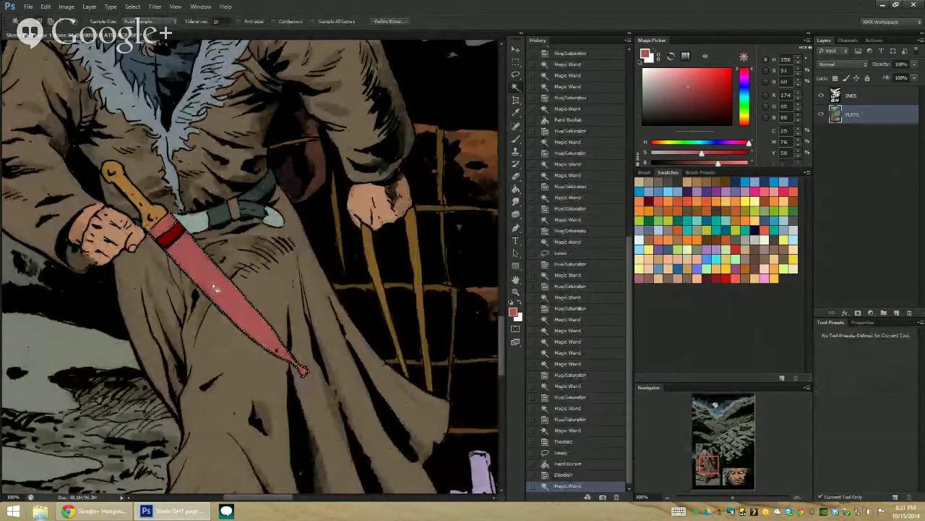
{"action": "key", "text": "ctrl+u"}
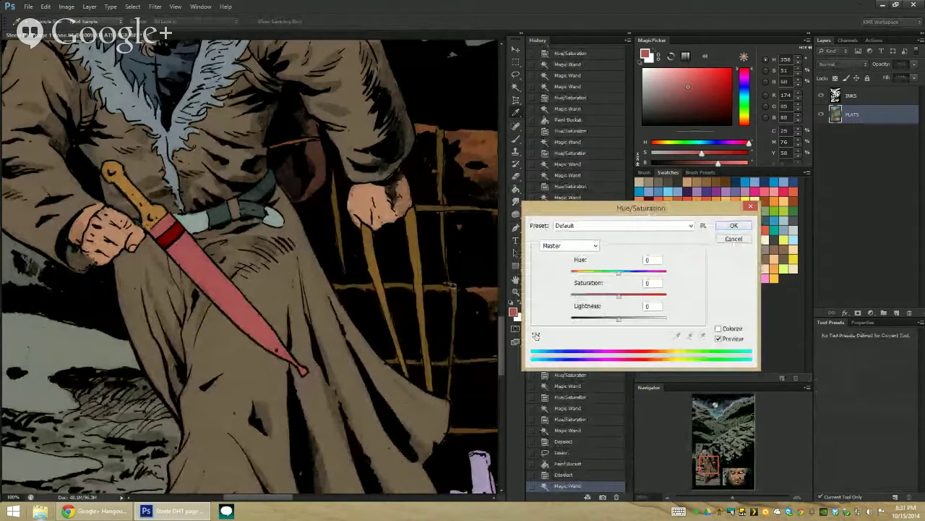
{"action": "left_click_drag", "start_coordinate": [620, 295], "coordinate": [629, 273]}
{"action": "left_click", "coordinate": [608, 272]}
{"action": "left_click_drag", "start_coordinate": [618, 318], "coordinate": [601, 324]}
{"action": "left_click", "coordinate": [594, 296]}
{"action": "left_click", "coordinate": [742, 228]}
Step: Examine the inks' grey wash around the dagger and coat folds with the flats hidden, then show the flats again
{"action": "key", "text": "z"}
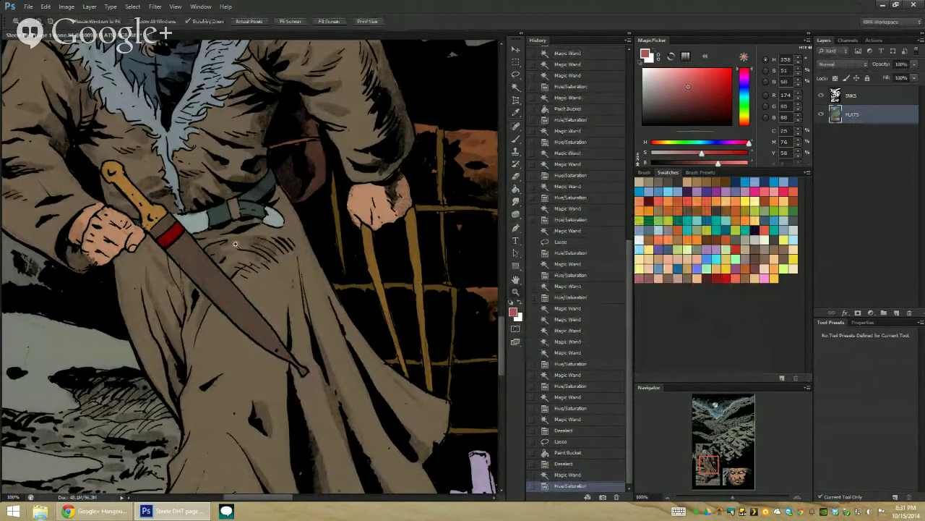
{"action": "triple_click", "coordinate": [249, 240]}
{"action": "left_click_drag", "start_coordinate": [238, 251], "coordinate": [419, 56]}
{"action": "left_click_drag", "start_coordinate": [280, 214], "coordinate": [387, 128]}
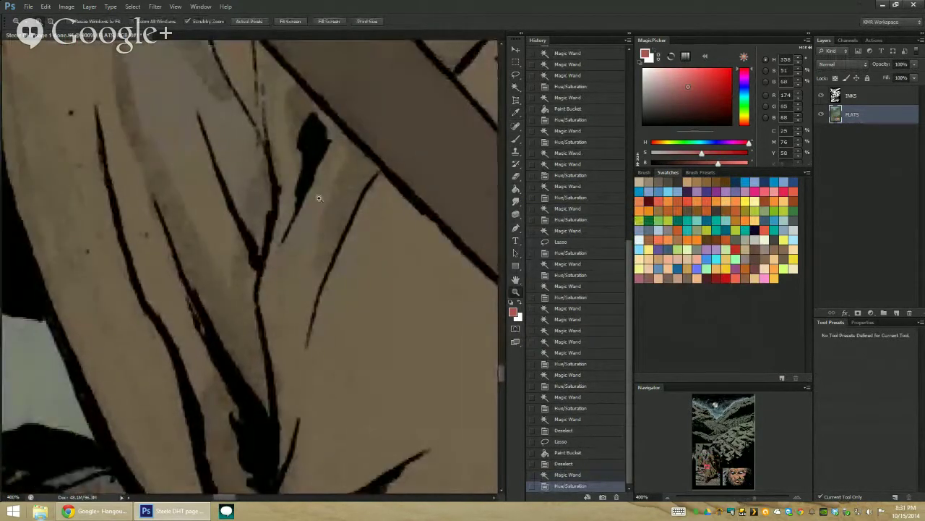
{"action": "left_click", "coordinate": [821, 113]}
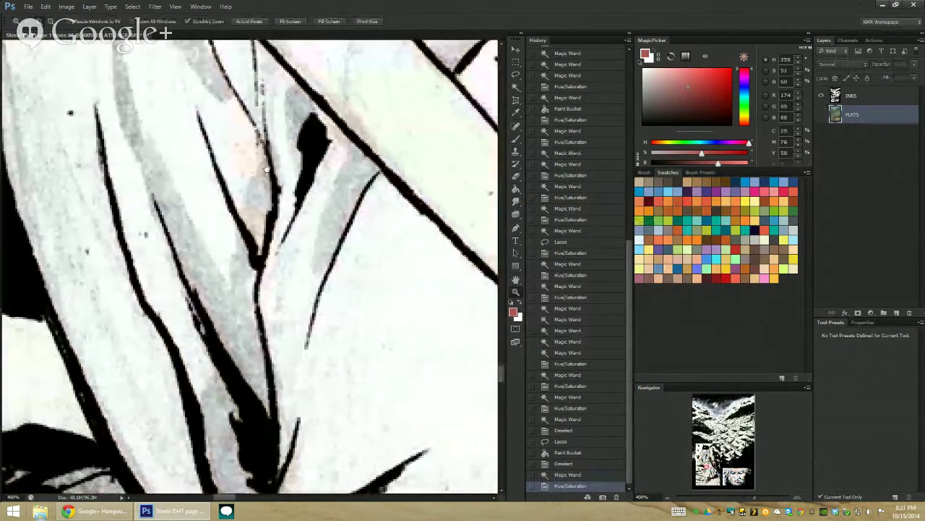
{"action": "key", "text": "ctrl+1"}
{"action": "left_click_drag", "start_coordinate": [282, 201], "coordinate": [285, 280]}
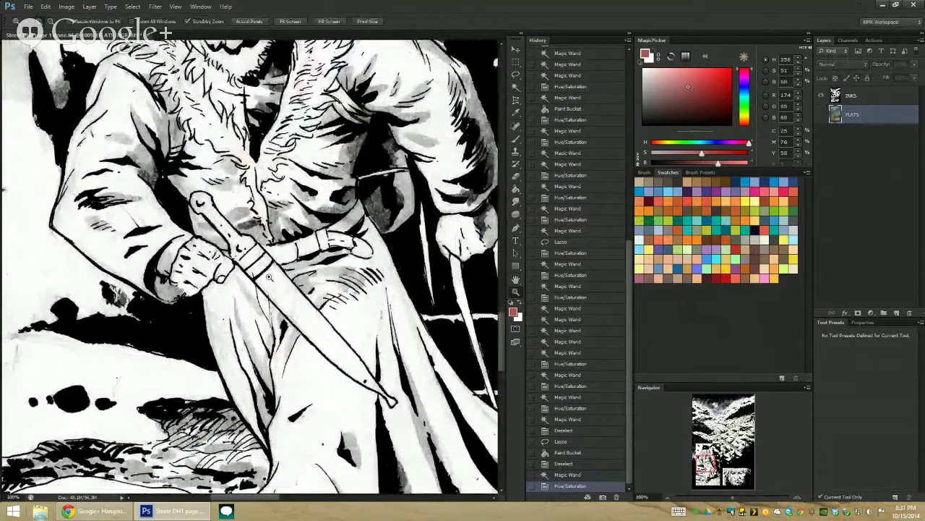
{"action": "left_click", "coordinate": [276, 267]}
{"action": "left_click_drag", "start_coordinate": [285, 247], "coordinate": [283, 96]}
{"action": "key", "text": "b"}
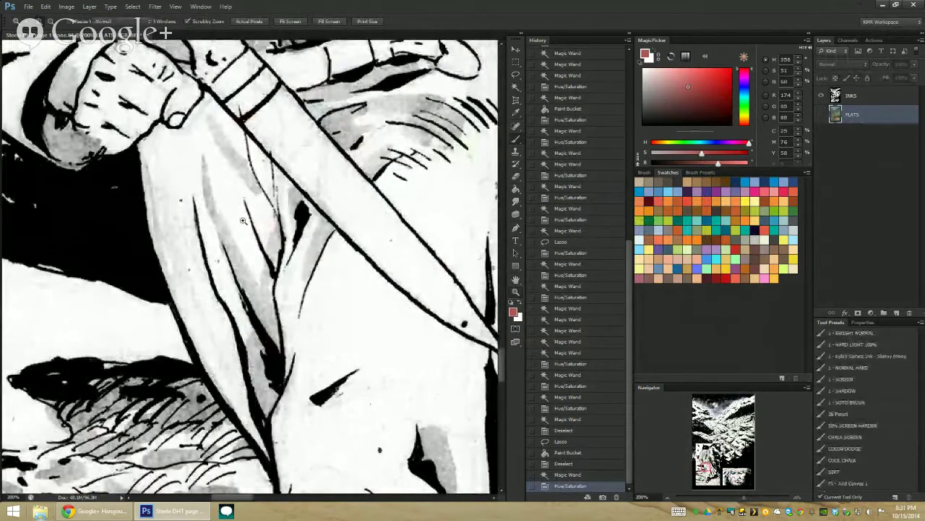
{"action": "left_click", "coordinate": [819, 115]}
Step: Sample the coat's brown in several folds beside the dagger, with and without the inks, to compare the tones
{"action": "left_click", "coordinate": [237, 239], "text": "alt"}
{"action": "left_click", "coordinate": [235, 240], "text": "alt"}
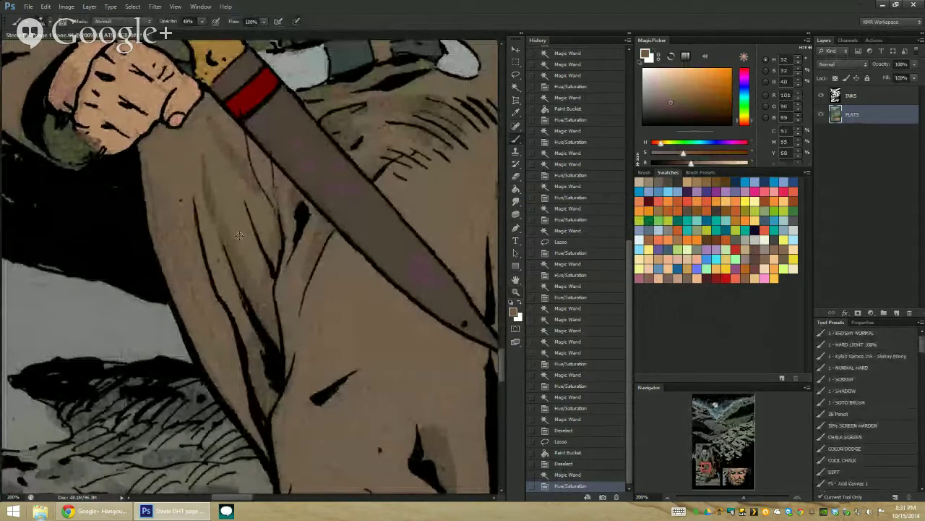
{"action": "left_click", "coordinate": [236, 246], "text": "alt"}
{"action": "left_click", "coordinate": [233, 239], "text": "alt"}
{"action": "left_click", "coordinate": [232, 243], "text": "alt"}
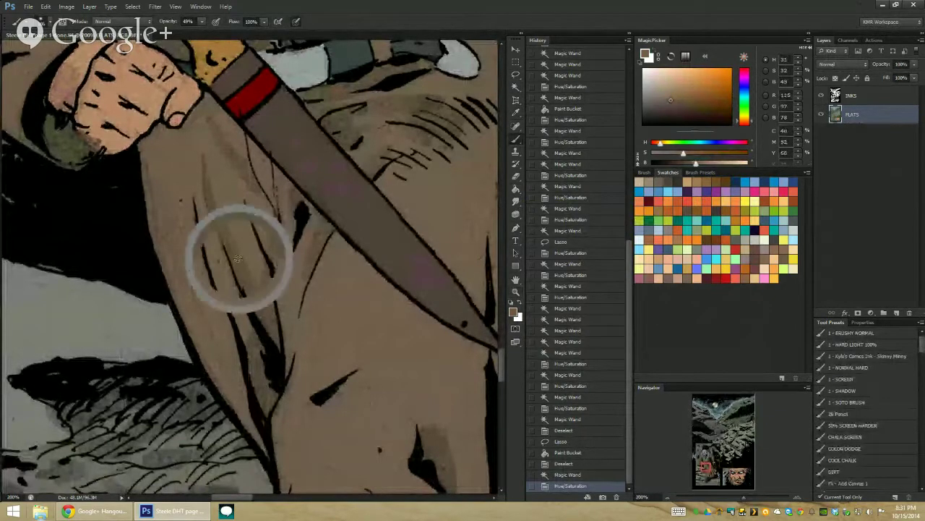
{"action": "left_click", "coordinate": [234, 262], "text": "alt"}
{"action": "left_click", "coordinate": [237, 244], "text": "alt"}
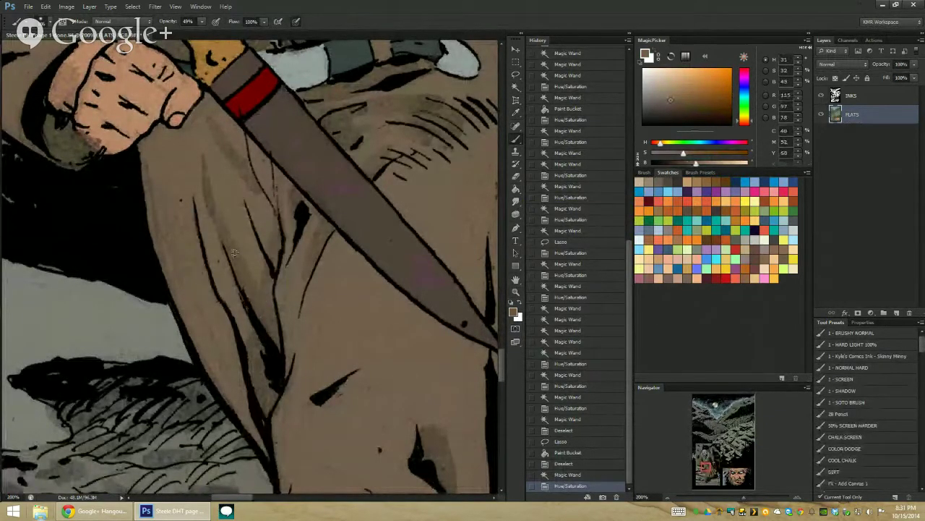
{"action": "left_click", "coordinate": [240, 171], "text": "alt"}
{"action": "left_click", "coordinate": [247, 243], "text": "alt"}
{"action": "left_click", "coordinate": [238, 258], "text": "alt"}
{"action": "left_click", "coordinate": [238, 261], "text": "alt"}
{"action": "left_click", "coordinate": [821, 95]}
{"action": "left_click", "coordinate": [194, 221], "text": "alt"}
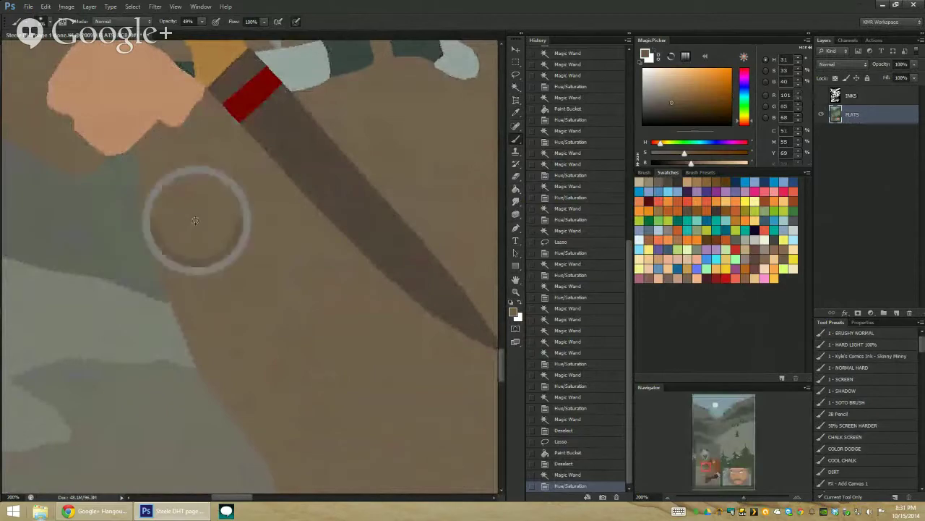
{"action": "left_click", "coordinate": [820, 95]}
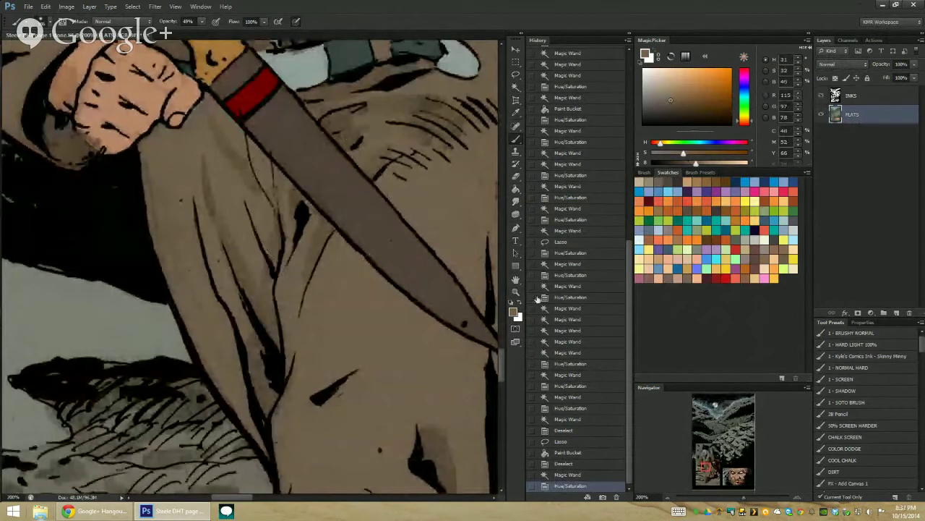
Step: Select the bright red band on the dagger and strongly lower its saturation
{"action": "left_click", "coordinate": [515, 292]}
{"action": "left_click", "coordinate": [474, 318], "text": "alt"}
{"action": "left_click", "coordinate": [474, 318], "text": "alt"}
{"action": "key", "text": "w"}
{"action": "left_click", "coordinate": [403, 248]}
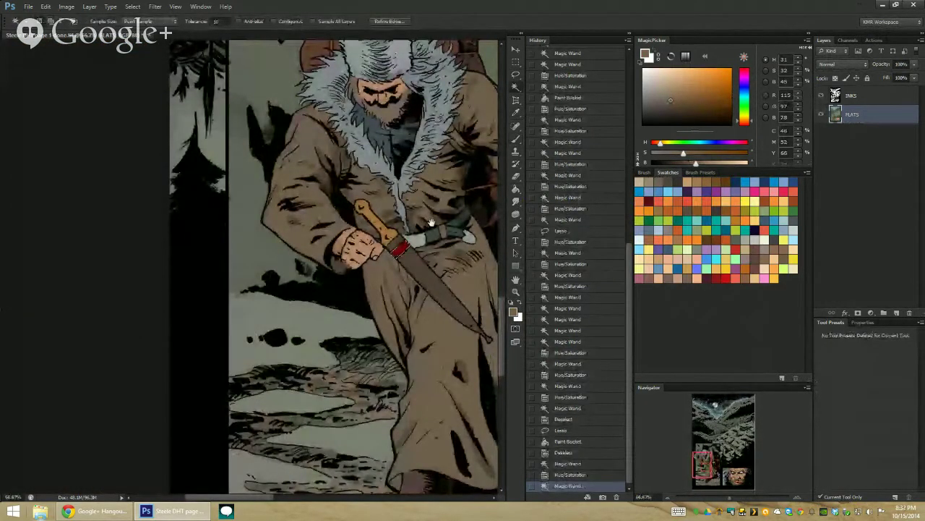
{"action": "left_click_drag", "start_coordinate": [430, 224], "coordinate": [221, 235]}
{"action": "key", "text": "ctrl+u"}
{"action": "key", "text": "ctrl+u"}
{"action": "left_click_drag", "start_coordinate": [618, 295], "coordinate": [584, 298]}
{"action": "left_click", "coordinate": [720, 226]}
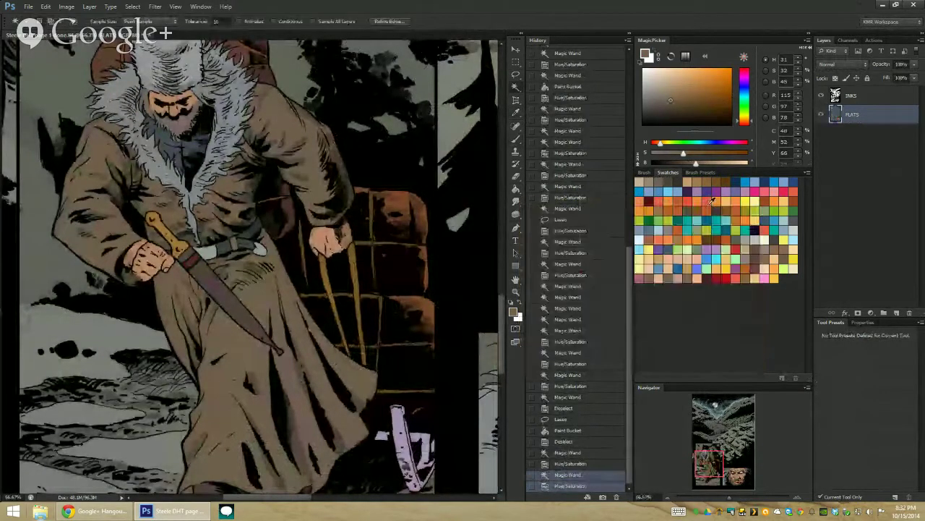
Step: Set the dagger's golden hilt to saturation -55 and lightness about +18
{"action": "key", "text": "ctrl+u"}
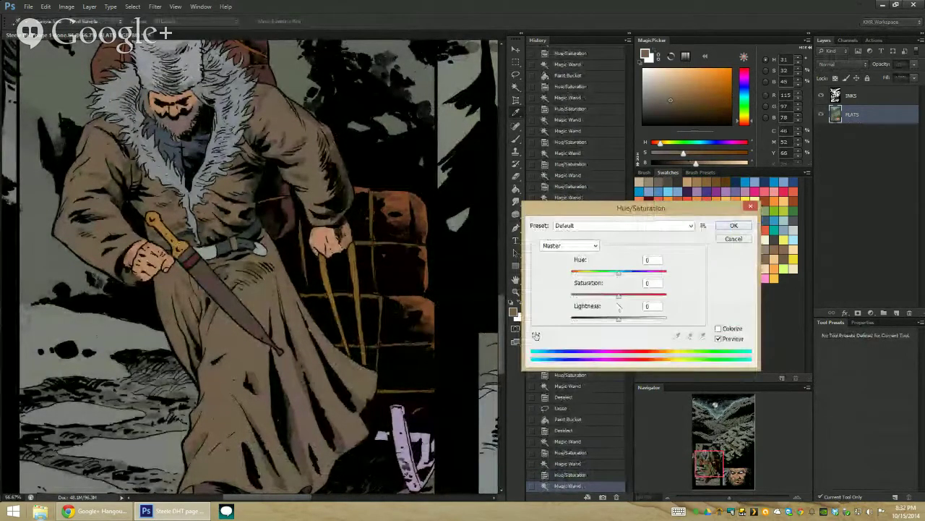
{"action": "left_click_drag", "start_coordinate": [618, 297], "coordinate": [627, 319]}
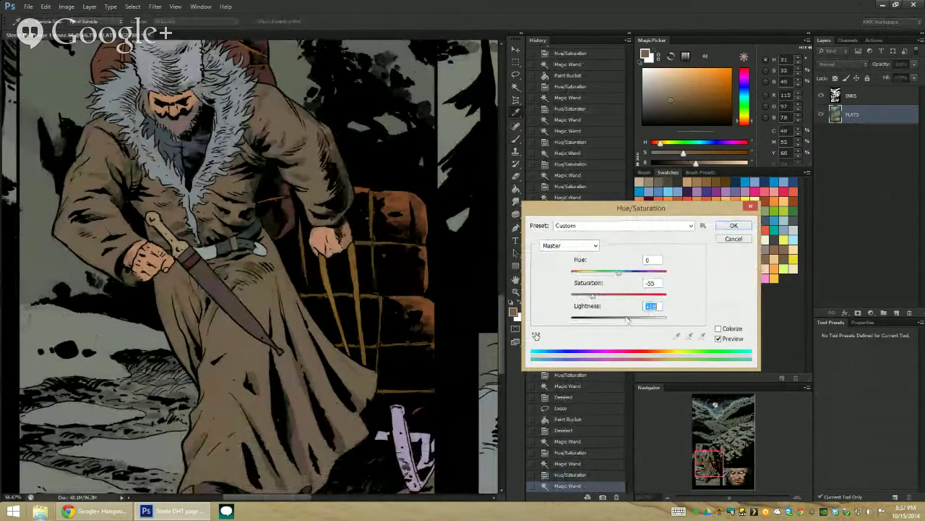
{"action": "left_click", "coordinate": [734, 226]}
Step: Select the pale blue parts of the man's belt, set their saturation to -21 and darken them
{"action": "left_click", "coordinate": [221, 235]}
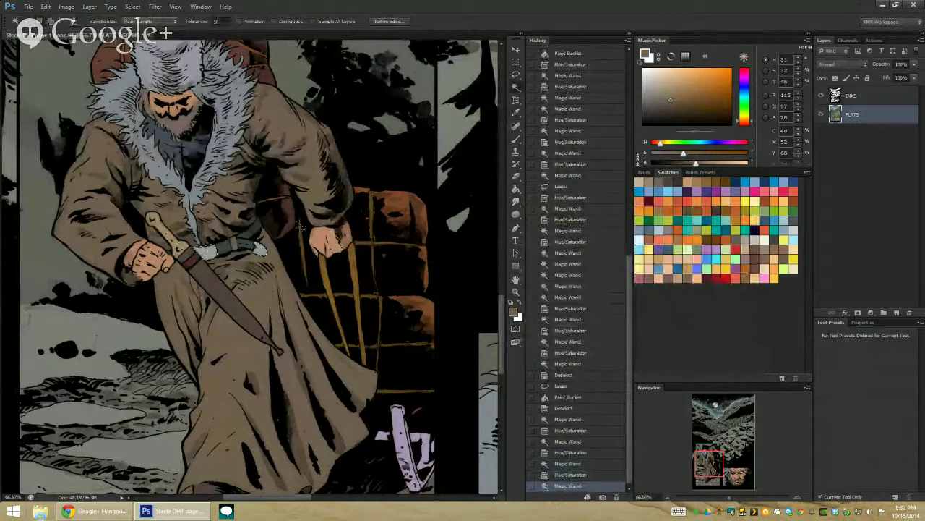
{"action": "key", "text": "ctrl+u"}
{"action": "left_click_drag", "start_coordinate": [619, 296], "coordinate": [603, 320]}
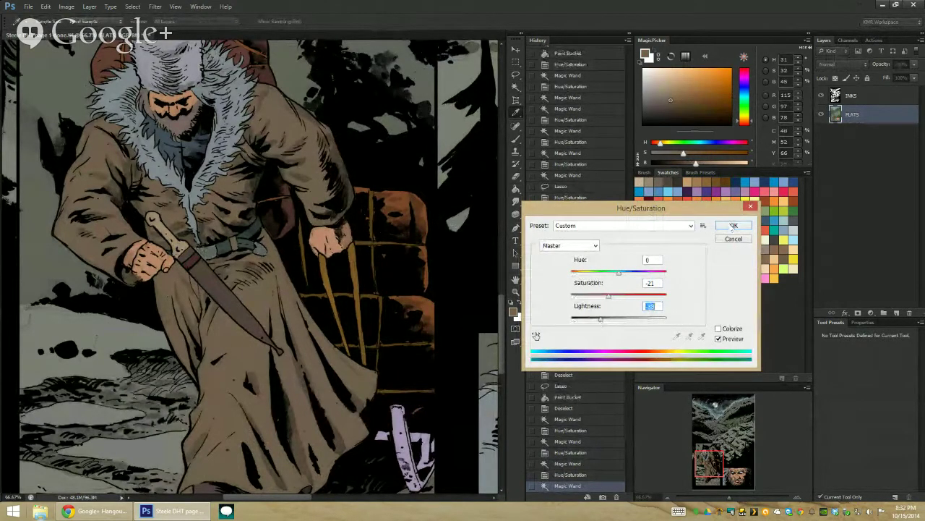
{"action": "left_click", "coordinate": [733, 226]}
Step: Fill the lilac object behind the man's coat hem with the brown sampled from the pack's straps
{"action": "left_click", "coordinate": [516, 292]}
{"action": "left_click", "coordinate": [355, 278], "text": "alt"}
{"action": "left_click", "coordinate": [354, 279], "text": "alt"}
{"action": "left_click", "coordinate": [354, 279], "text": "alt"}
{"action": "left_click_drag", "start_coordinate": [367, 277], "coordinate": [242, 179]}
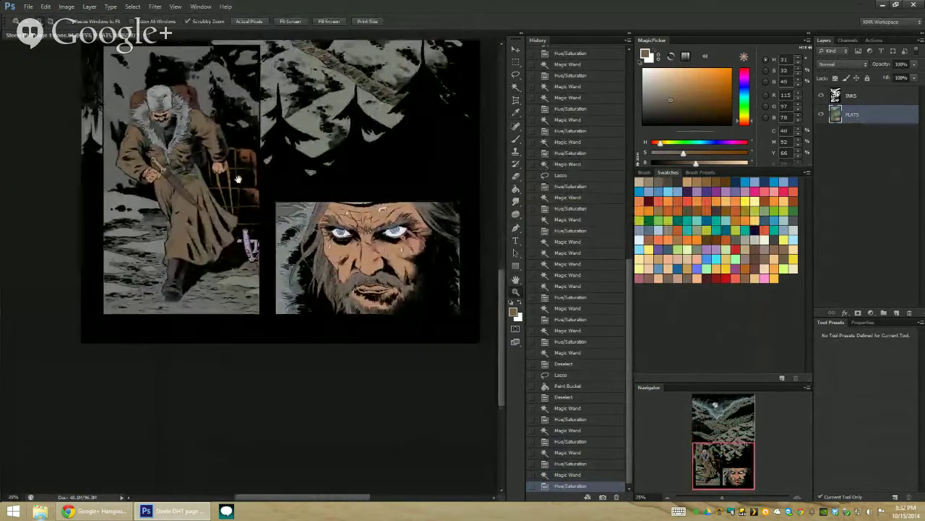
{"action": "left_click", "coordinate": [253, 237]}
{"action": "key", "text": "b"}
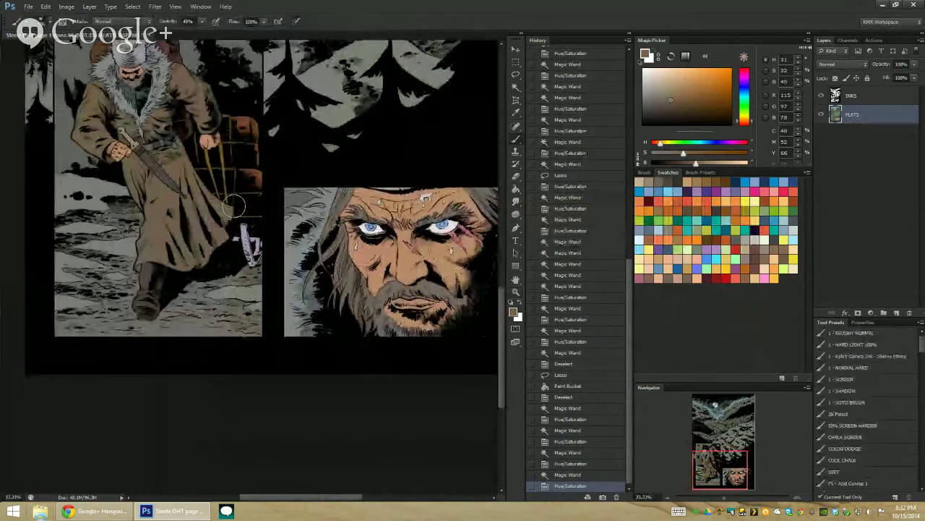
{"action": "left_click", "coordinate": [221, 151], "text": "alt"}
{"action": "key", "text": "g"}
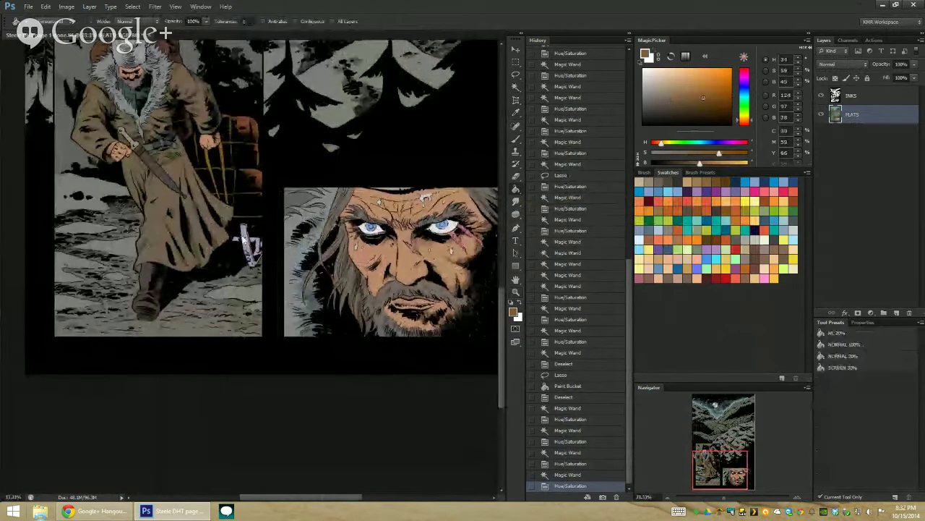
{"action": "key", "text": "ctrl+d"}
{"action": "left_click", "coordinate": [250, 230]}
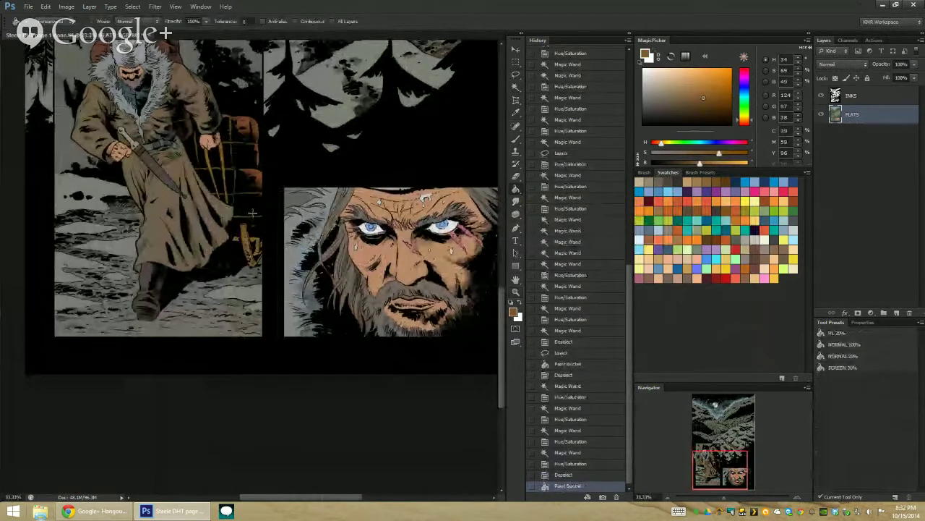
Step: Select the blue irises in the face close-up and set hue +163, saturation -45 and lightness -44 to turn them brown
{"action": "left_click_drag", "start_coordinate": [254, 195], "coordinate": [273, 257]}
{"action": "mouse_move", "coordinate": [343, 189]}
{"action": "left_mouse_down"}
{"action": "mouse_move", "coordinate": [301, 201]}
{"action": "mouse_move", "coordinate": [291, 111]}
{"action": "left_mouse_up"}
{"action": "key", "text": "z"}
{"action": "left_click", "coordinate": [325, 213]}
{"action": "left_click", "coordinate": [323, 213]}
{"action": "key", "text": "g"}
{"action": "left_click", "coordinate": [368, 187]}
{"action": "key", "text": "ctrl+u"}
{"action": "left_click_drag", "start_coordinate": [619, 297], "coordinate": [596, 297]}
{"action": "left_click_drag", "start_coordinate": [619, 320], "coordinate": [601, 320]}
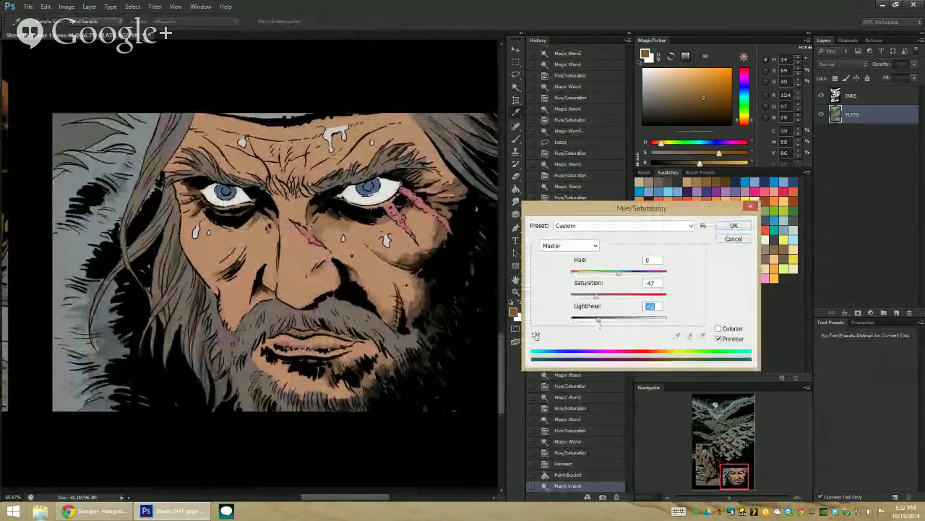
{"action": "left_click_drag", "start_coordinate": [619, 273], "coordinate": [663, 272]}
{"action": "left_click_drag", "start_coordinate": [596, 295], "coordinate": [598, 319]}
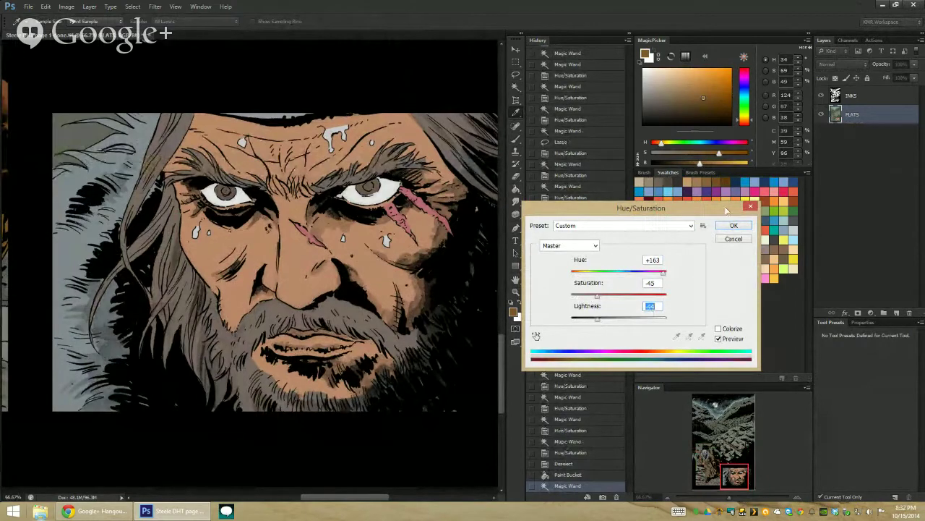
{"action": "left_click", "coordinate": [731, 225]}
Step: Select the pink scars on the close-up face and lower their saturation to about -30
{"action": "left_click", "coordinate": [388, 208]}
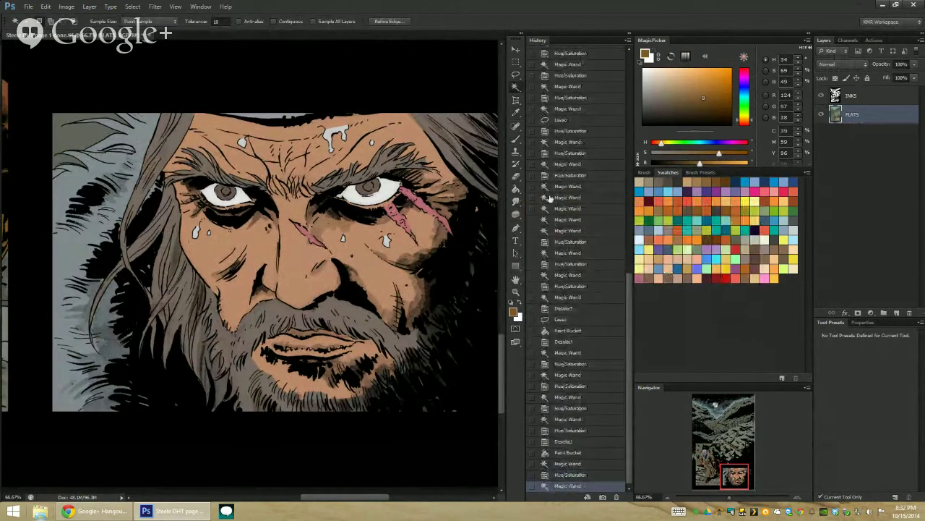
{"action": "key", "text": "ctrl+u"}
{"action": "left_click_drag", "start_coordinate": [619, 295], "coordinate": [605, 296]}
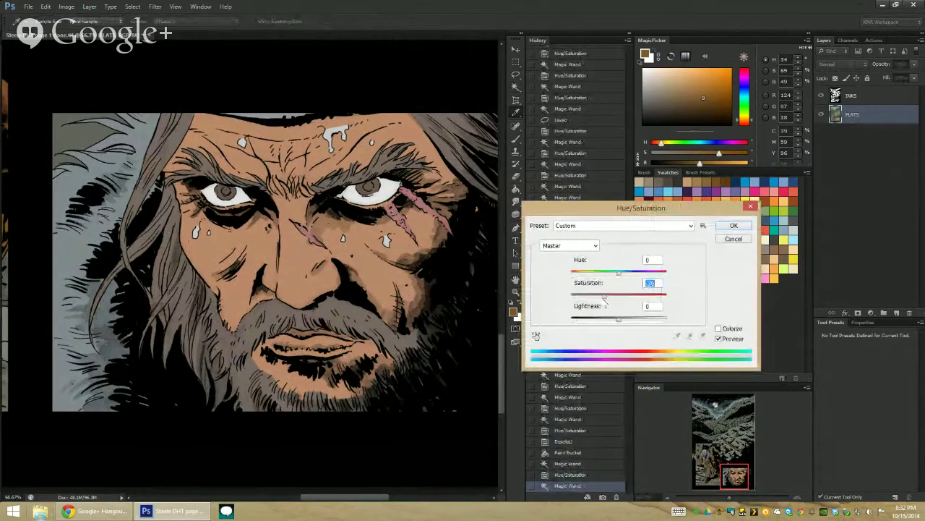
{"action": "left_click", "coordinate": [733, 225]}
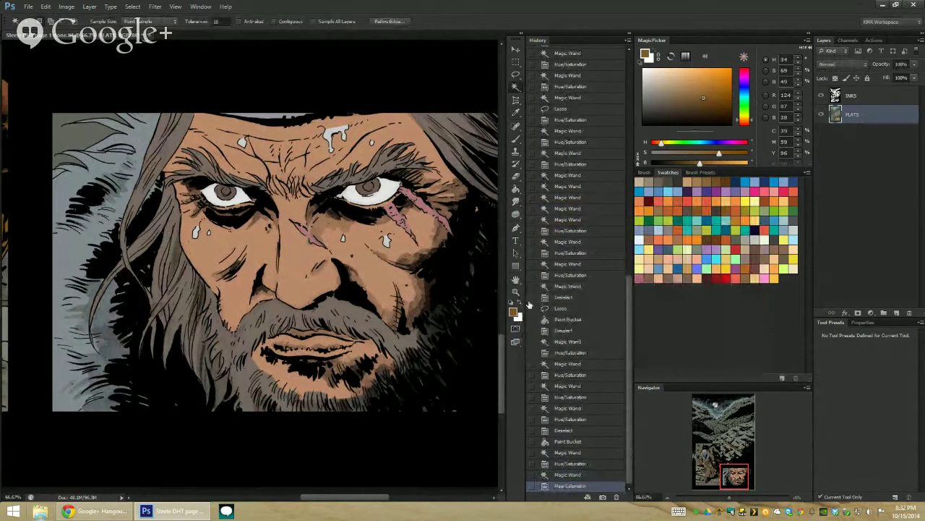
Step: Select the man's fur collar and hat and fill them with the blue-grey sampled from the collar (RGB 125, 135, 142)
{"action": "left_click", "coordinate": [516, 292]}
{"action": "left_click", "coordinate": [479, 326], "text": "alt"}
{"action": "left_click", "coordinate": [480, 326], "text": "alt"}
{"action": "left_click", "coordinate": [480, 325], "text": "alt"}
{"action": "left_click", "coordinate": [481, 322], "text": "alt"}
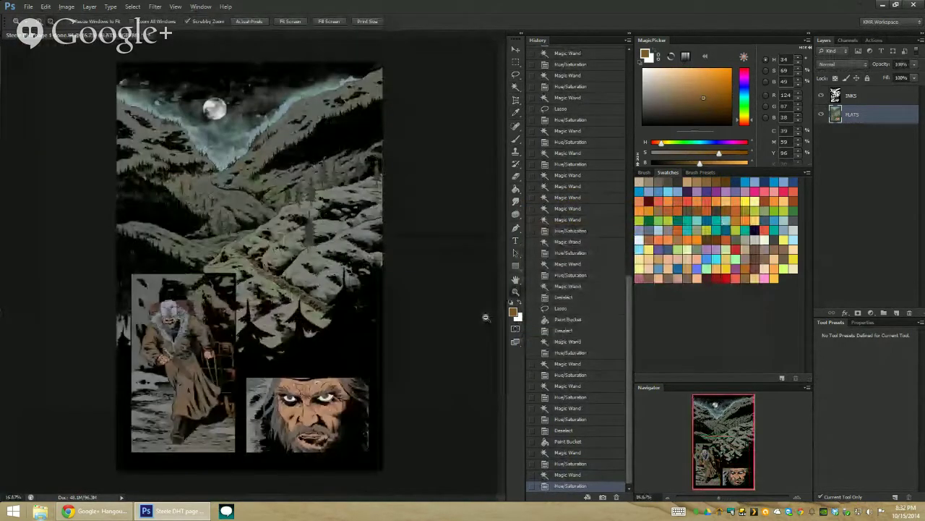
{"action": "left_click", "coordinate": [290, 250]}
{"action": "left_click_drag", "start_coordinate": [289, 264], "coordinate": [330, 153]}
{"action": "key", "text": "w"}
{"action": "left_click", "coordinate": [167, 233]}
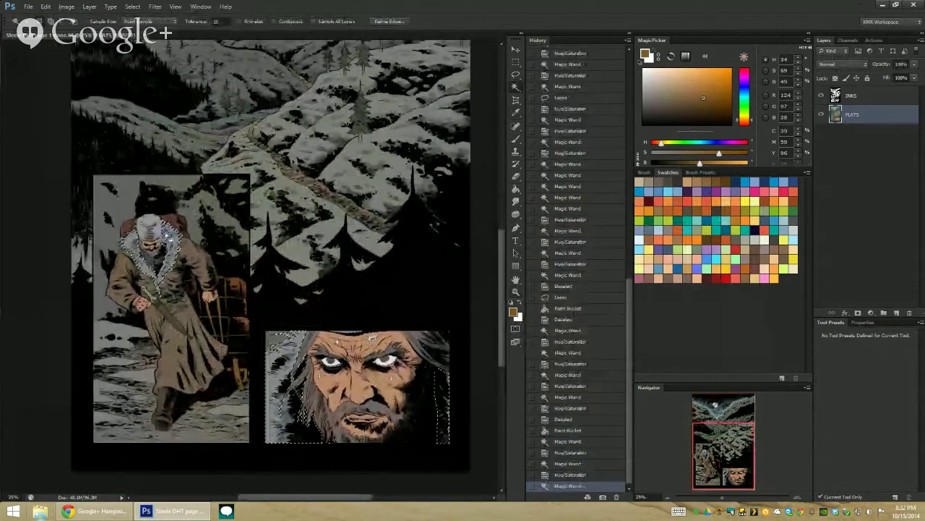
{"action": "left_click", "coordinate": [159, 214], "text": "shift"}
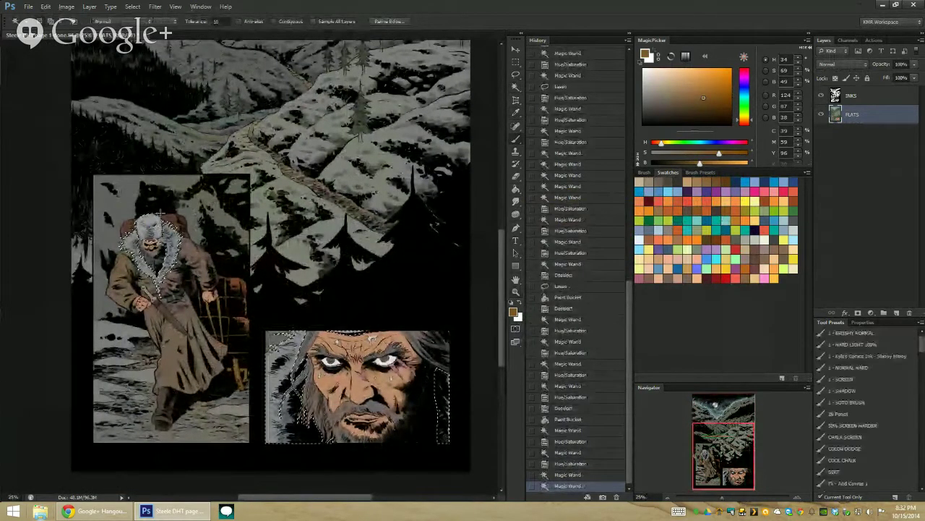
{"action": "left_click", "coordinate": [174, 243], "text": "alt"}
{"action": "key", "text": "g"}
{"action": "left_click", "coordinate": [173, 242]}
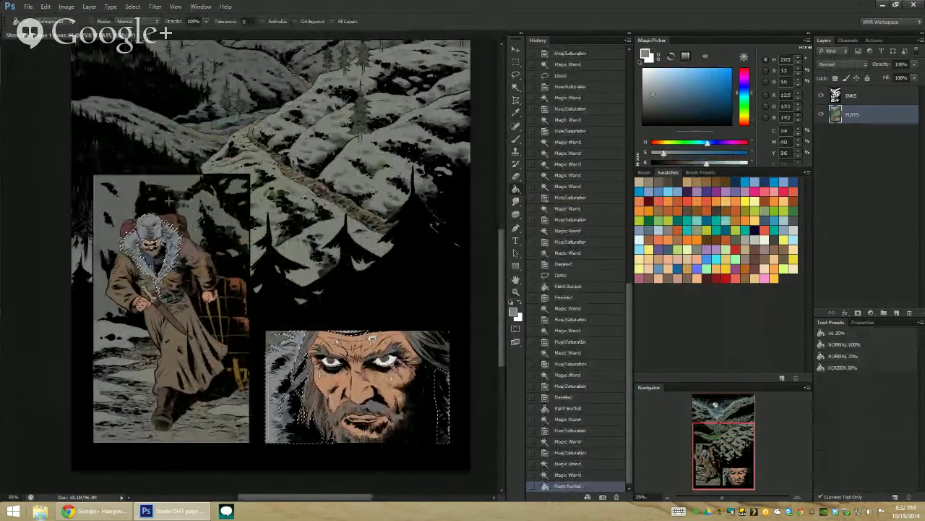
{"action": "key", "text": "ctrl+d"}
{"action": "key", "text": "w"}
{"action": "left_click", "coordinate": [168, 240]}
{"action": "key", "text": "g"}
{"action": "key", "text": "ctrl+d"}
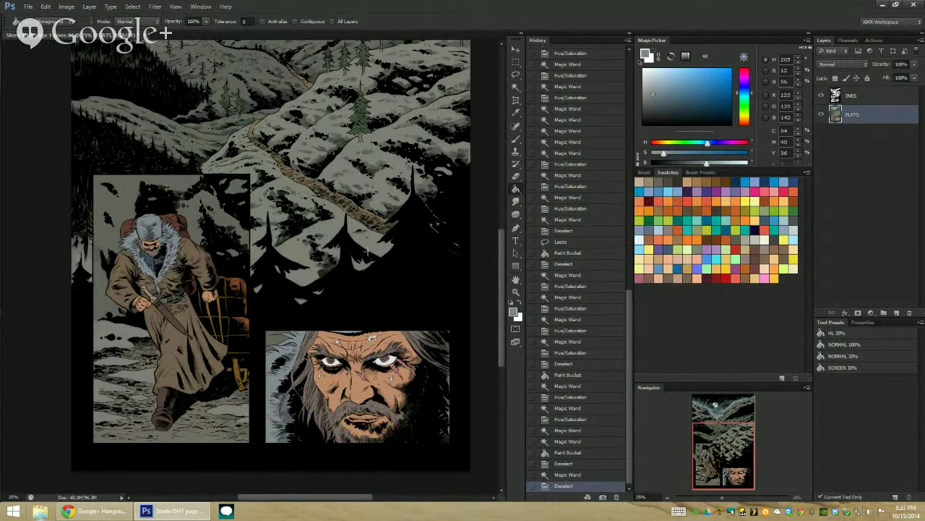
Step: Select the grey hair and eyebrows in the face close-up, set lightness to -22 and lower their saturation
{"action": "key", "text": "w"}
{"action": "scroll", "coordinate": [396, 354], "scroll_direction": "up", "scroll_amount": 1}
{"action": "left_click", "coordinate": [396, 350]}
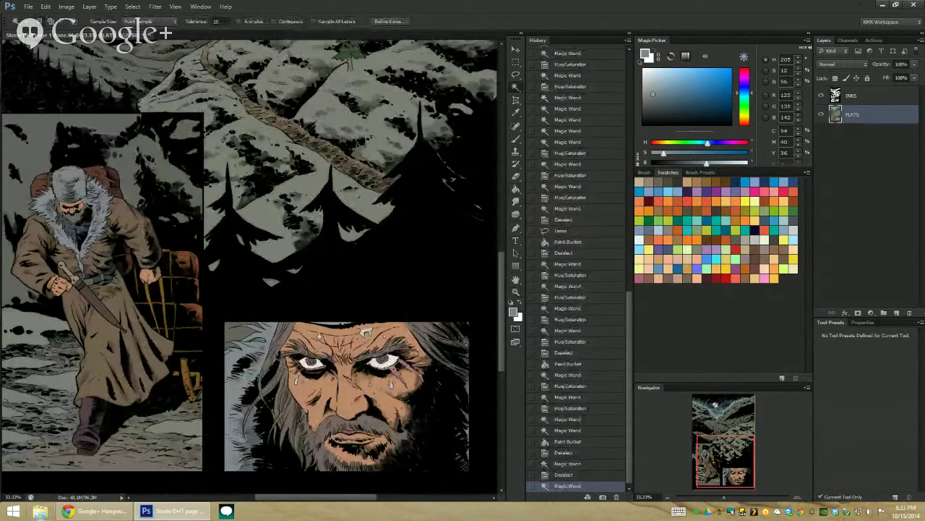
{"action": "key", "text": "ctrl+u"}
{"action": "left_click_drag", "start_coordinate": [618, 319], "coordinate": [609, 321]}
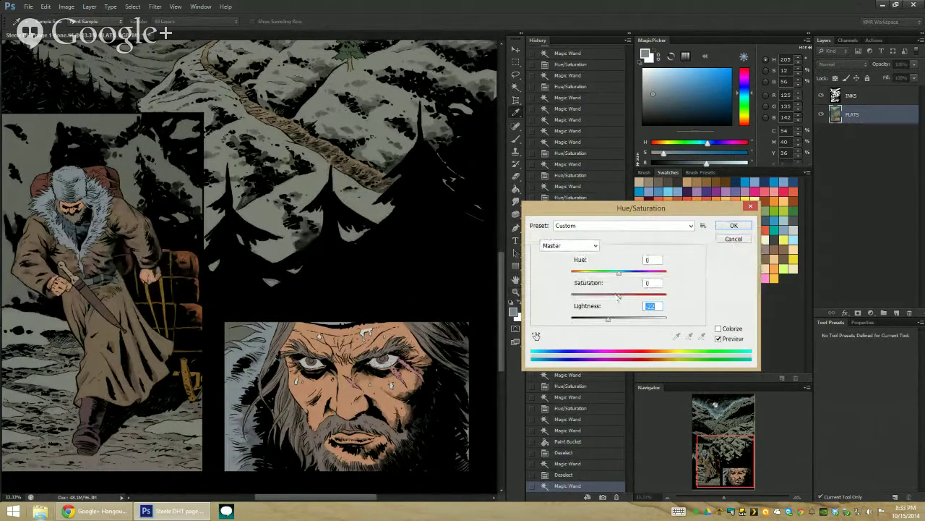
{"action": "left_click_drag", "start_coordinate": [619, 297], "coordinate": [609, 302]}
{"action": "left_click", "coordinate": [731, 227]}
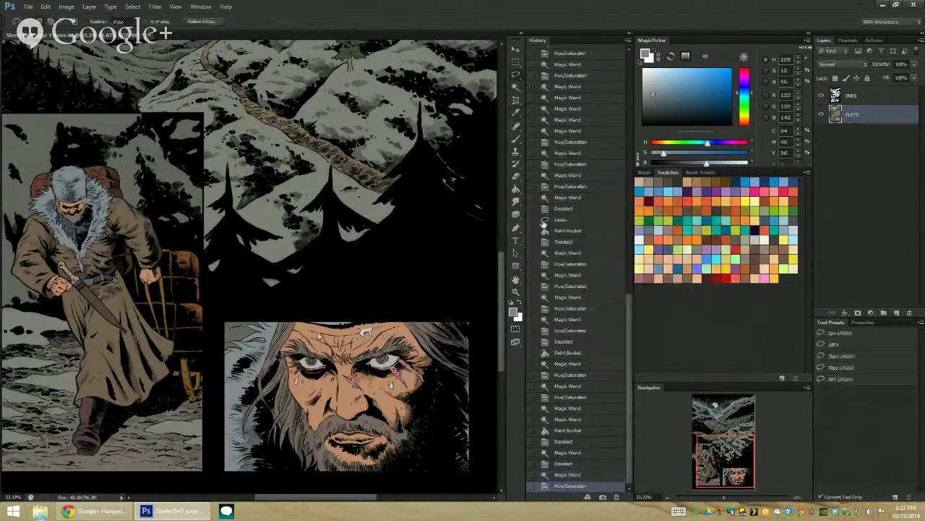
Step: Create a new layer above FLATS and choose a muted dark blue (RGB 68, 92, 114) as the foreground colour
{"action": "left_click", "coordinate": [515, 293]}
{"action": "left_click", "coordinate": [456, 323], "text": "alt"}
{"action": "left_click", "coordinate": [457, 322], "text": "alt"}
{"action": "left_click", "coordinate": [457, 322], "text": "alt"}
{"action": "left_click", "coordinate": [351, 227]}
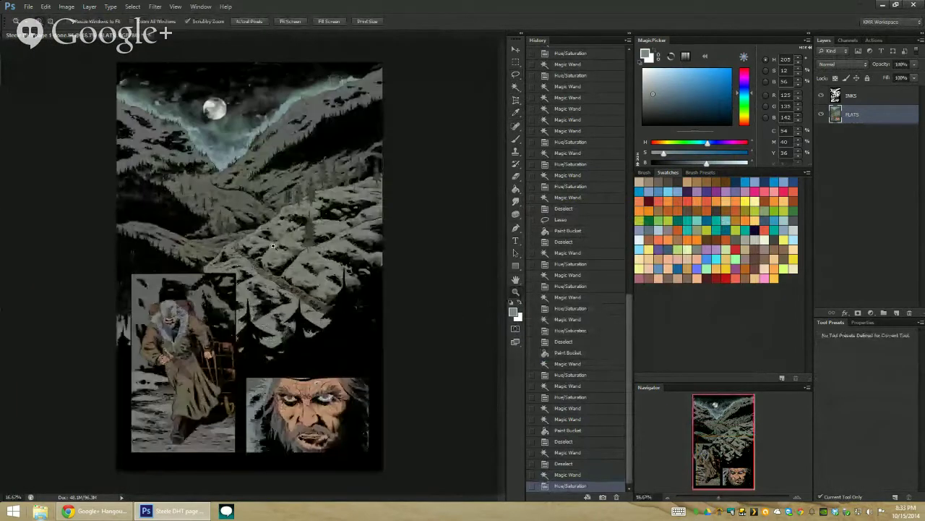
{"action": "key", "text": "w"}
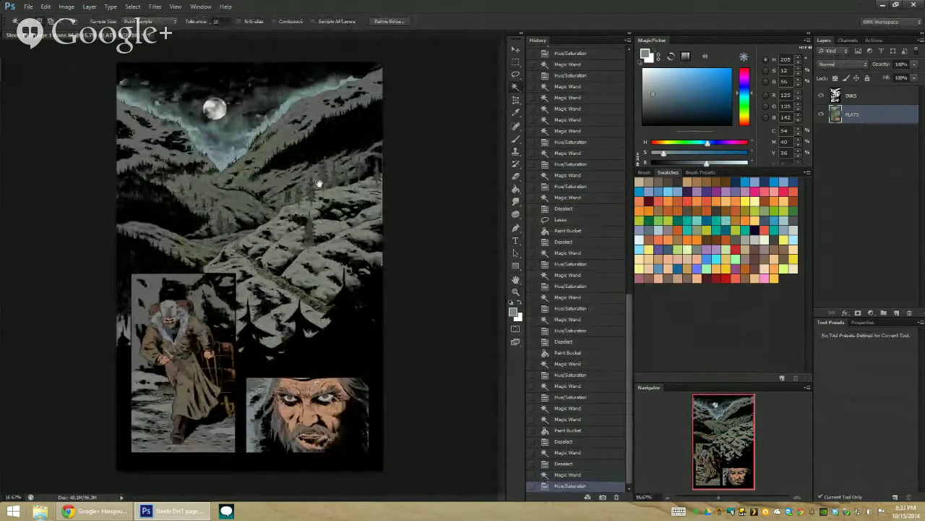
{"action": "key", "text": "z"}
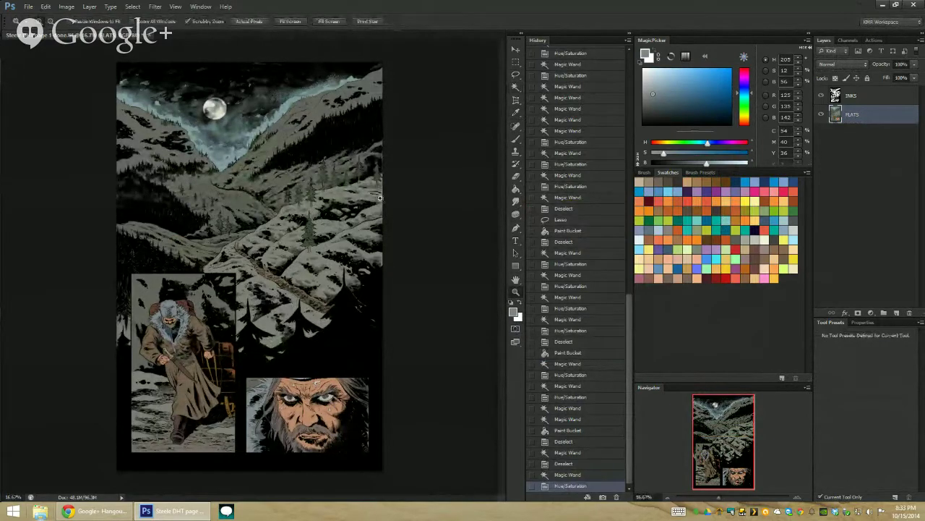
{"action": "left_click", "coordinate": [896, 313]}
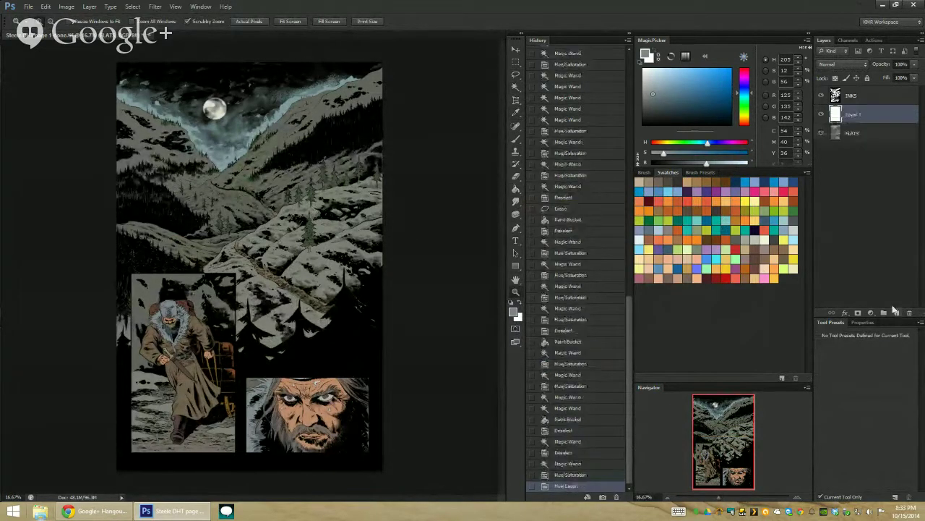
{"action": "key", "text": "g"}
{"action": "left_click", "coordinate": [675, 246]}
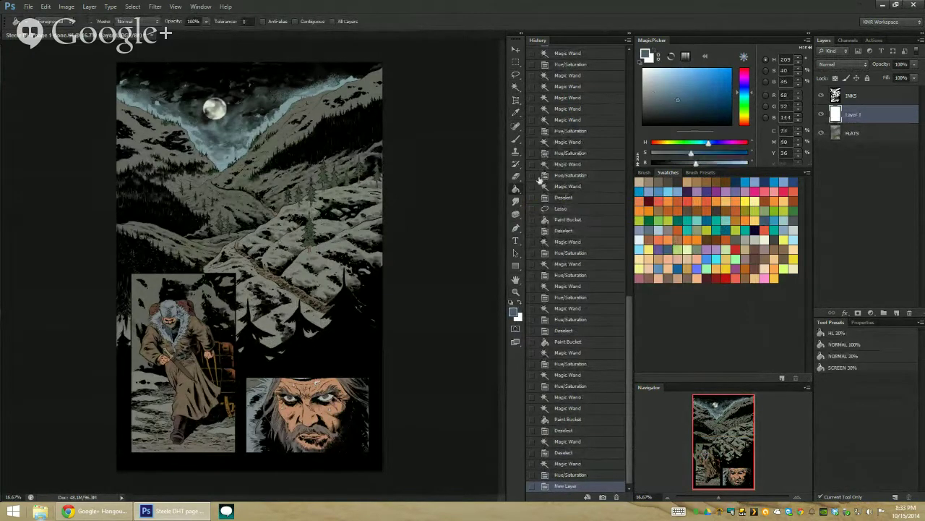
Step: Clear the active selection and fill the entire new layer with the muted blue
{"action": "left_click", "coordinate": [263, 200]}
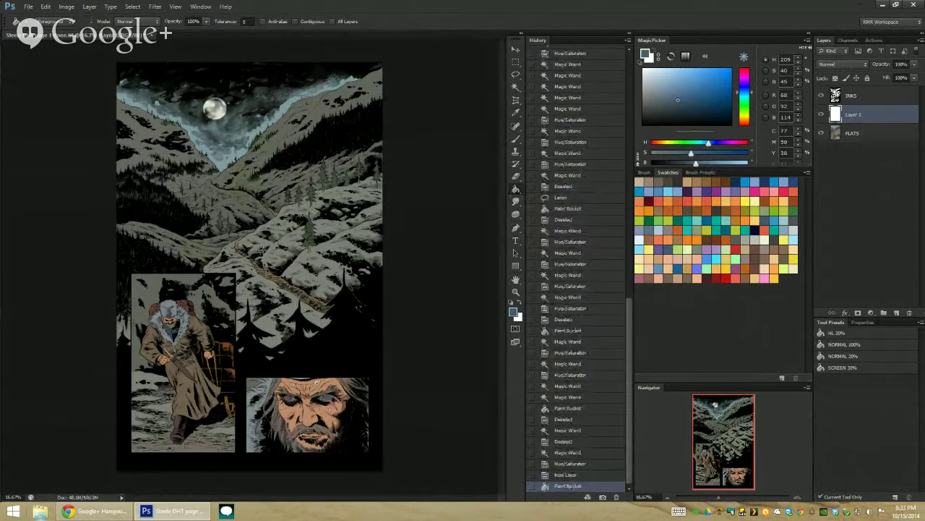
{"action": "key", "text": "ctrl+z"}
{"action": "key", "text": "l"}
{"action": "key", "text": "ctrl+d"}
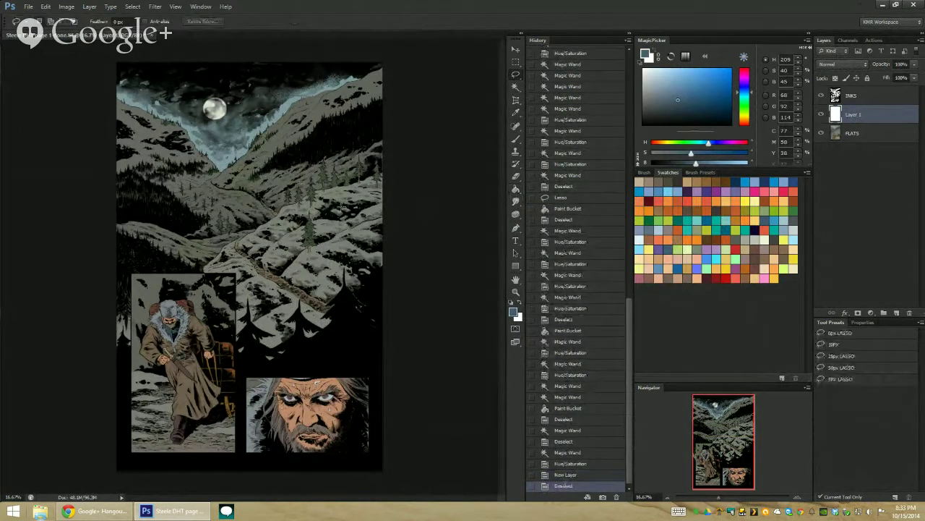
{"action": "key", "text": "g"}
{"action": "left_click", "coordinate": [275, 228]}
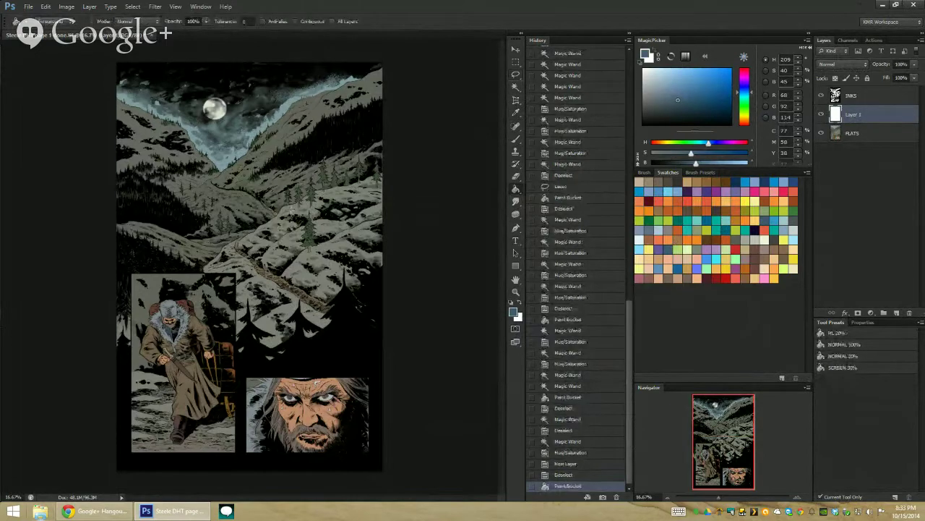
Step: Set the blue layer's blend mode to Color at a low opacity and merge it down into FLATS
{"action": "left_click", "coordinate": [842, 64]}
{"action": "left_click", "coordinate": [846, 307]}
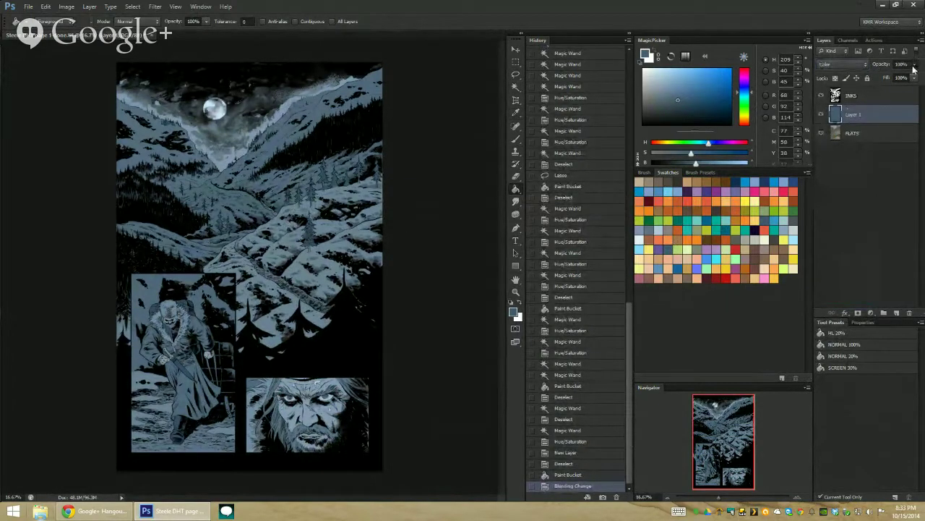
{"action": "left_click_drag", "start_coordinate": [889, 75], "coordinate": [884, 81]}
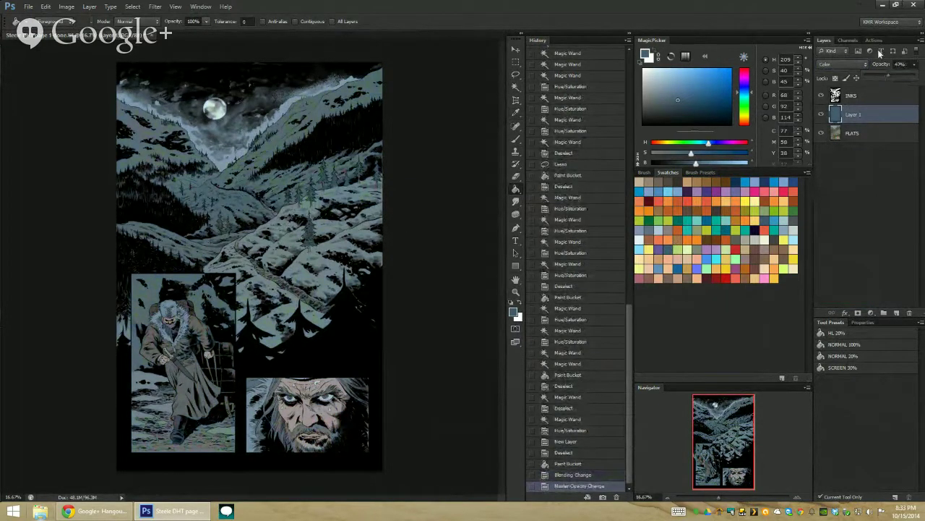
{"action": "left_click_drag", "start_coordinate": [880, 77], "coordinate": [870, 89]}
{"action": "right_click", "coordinate": [867, 118]}
{"action": "left_click", "coordinate": [844, 326]}
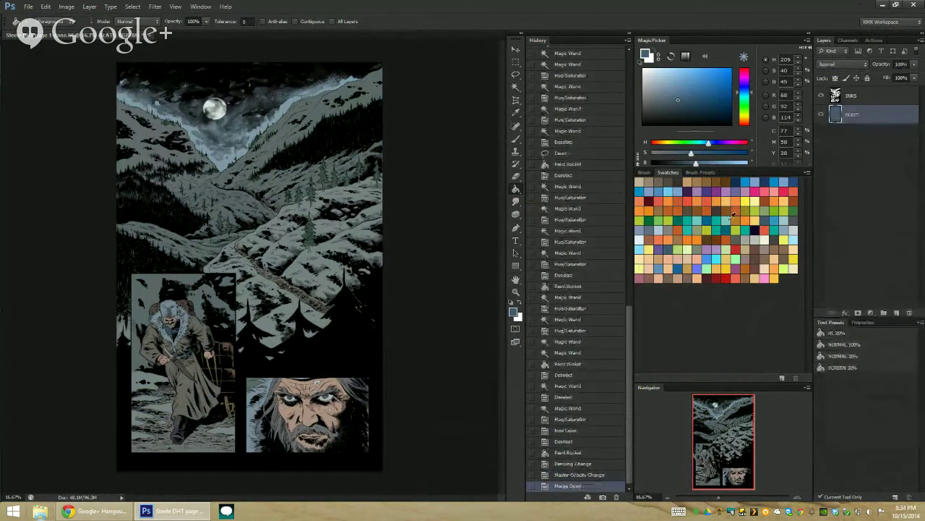
Step: Raise the saturation of the whole FLATS layer moderately with Hue/Saturation
{"action": "key", "text": "ctrl+u"}
{"action": "left_click_drag", "start_coordinate": [618, 295], "coordinate": [637, 296]}
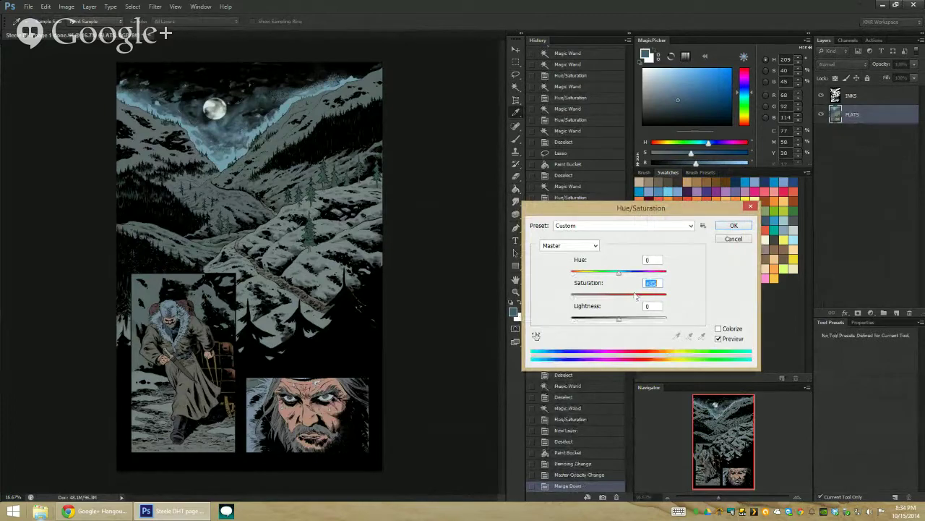
{"action": "left_click_drag", "start_coordinate": [632, 298], "coordinate": [628, 298]}
{"action": "left_click", "coordinate": [733, 224]}
Step: Select the reddish pack and sled load behind the man, including their straps, and lower their saturation
{"action": "key", "text": "z"}
{"action": "left_click", "coordinate": [265, 283]}
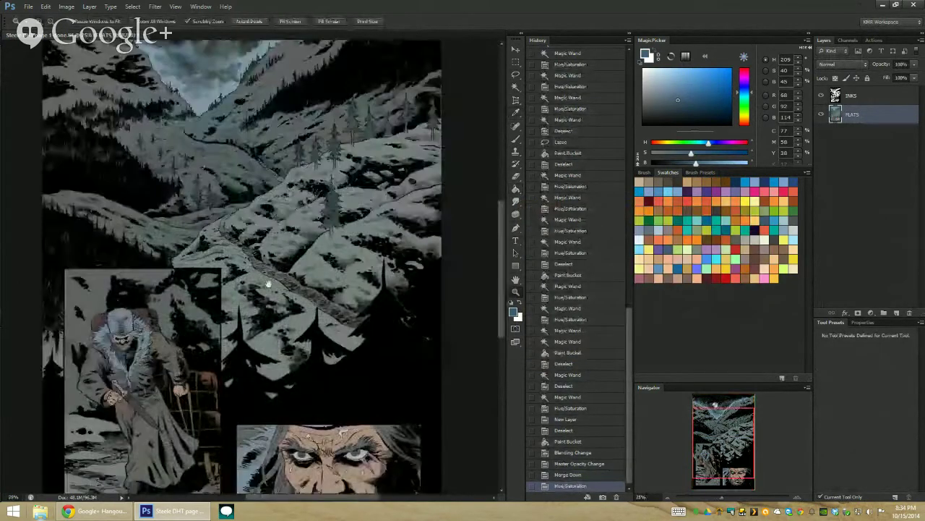
{"action": "left_click_drag", "start_coordinate": [269, 284], "coordinate": [346, 116]}
{"action": "left_click", "coordinate": [238, 180]}
{"action": "key", "text": "w"}
{"action": "left_click", "coordinate": [288, 209]}
{"action": "left_click", "coordinate": [278, 244]}
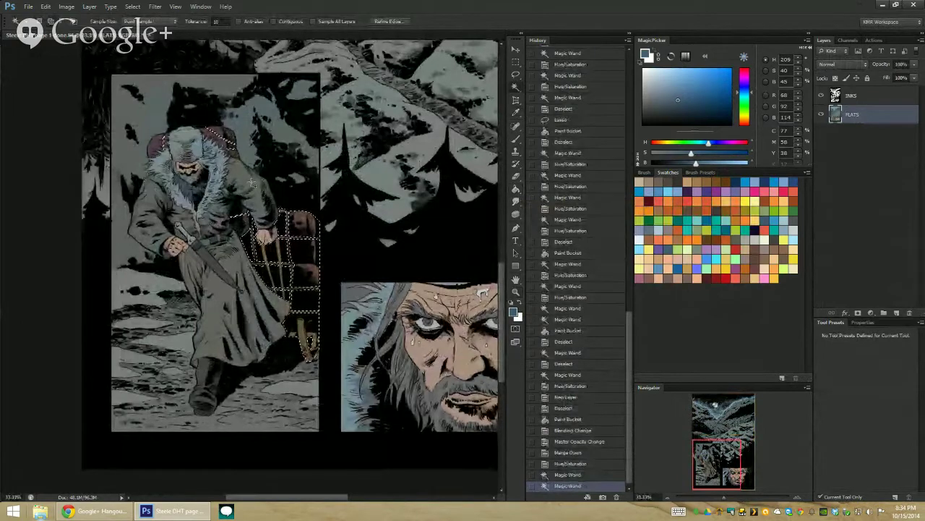
{"action": "left_click", "coordinate": [228, 135]}
{"action": "left_click", "coordinate": [218, 138]}
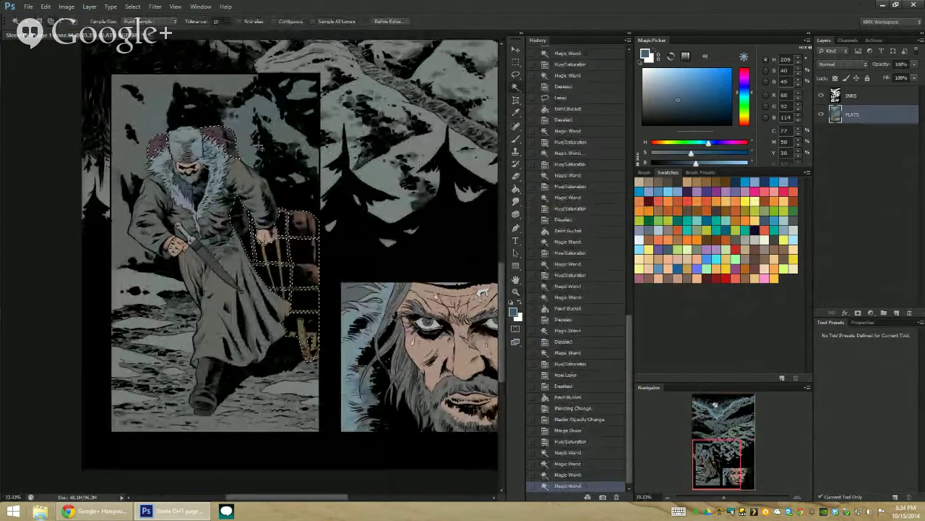
{"action": "key", "text": "ctrl+u"}
{"action": "left_click_drag", "start_coordinate": [619, 295], "coordinate": [601, 307]}
{"action": "left_click", "coordinate": [734, 225]}
Step: Select the skin tone in the face close-up and lower its saturation to about -25
{"action": "left_click", "coordinate": [515, 293]}
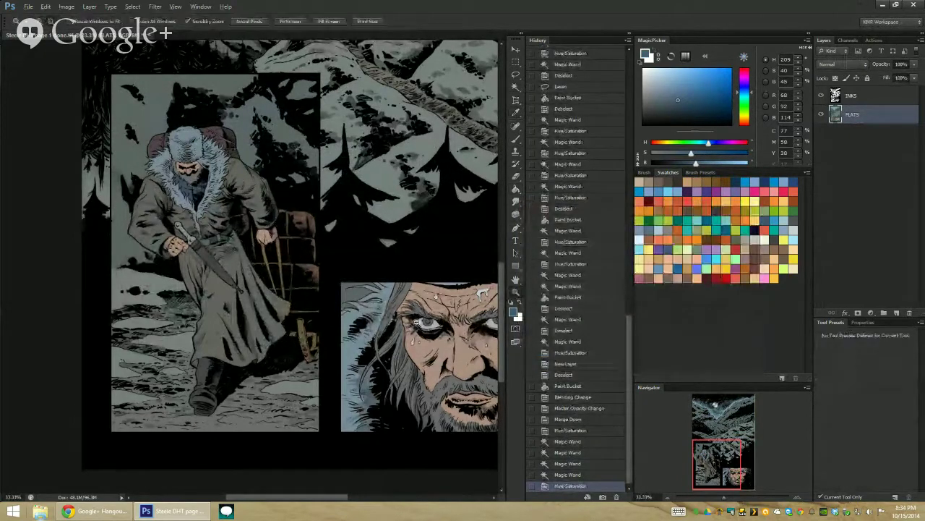
{"action": "left_click", "coordinate": [395, 268], "text": "alt"}
{"action": "left_click", "coordinate": [395, 267], "text": "alt"}
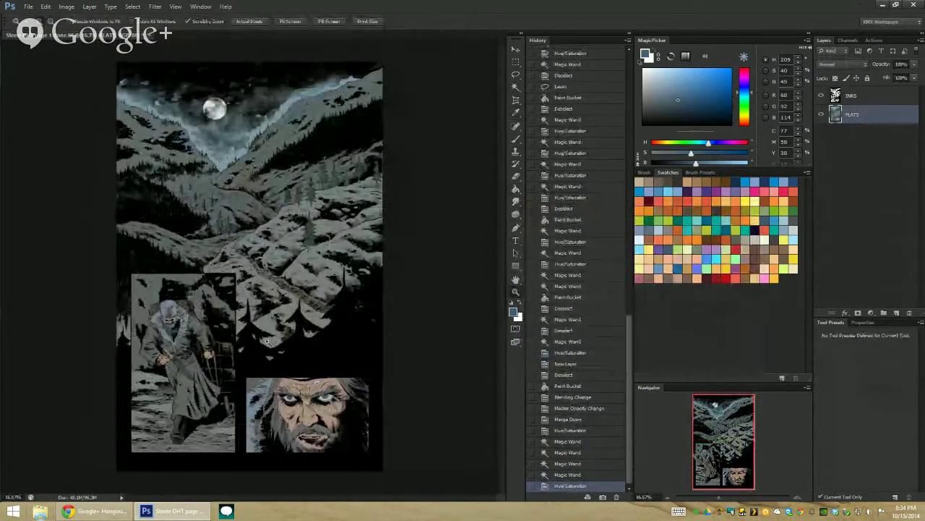
{"action": "left_click", "coordinate": [297, 392], "text": "alt"}
{"action": "key", "text": "b"}
{"action": "left_click", "coordinate": [294, 378], "text": "alt"}
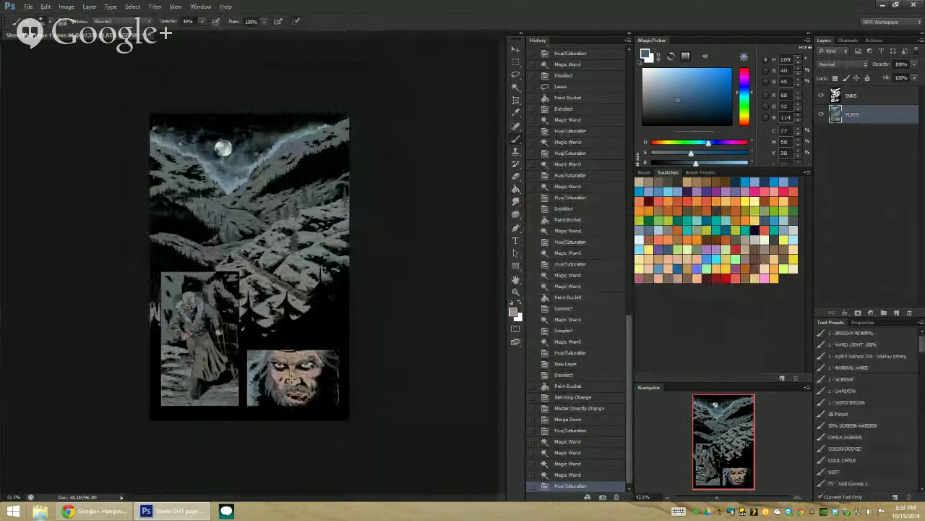
{"action": "key", "text": "w"}
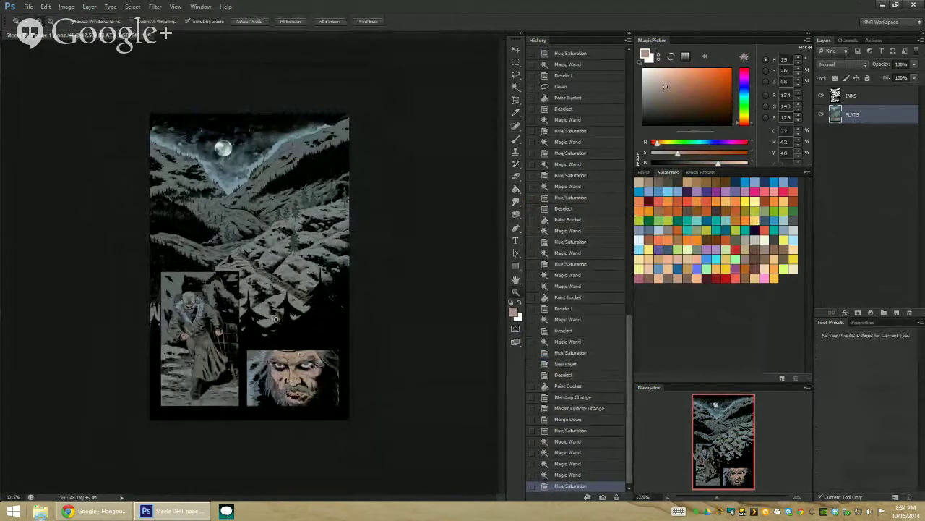
{"action": "left_click", "coordinate": [300, 366]}
{"action": "key", "text": "ctrl+u"}
{"action": "left_click_drag", "start_coordinate": [619, 296], "coordinate": [609, 297]}
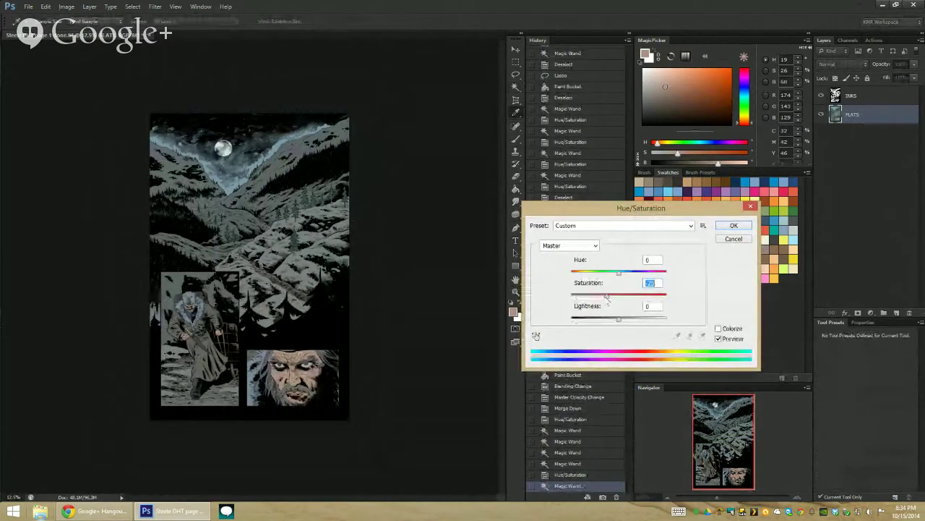
{"action": "left_click", "coordinate": [733, 225]}
Step: Create a new layer above INKS and set the foreground colour to black
{"action": "key", "text": "ctrl+space"}
{"action": "key", "text": "ctrl+space"}
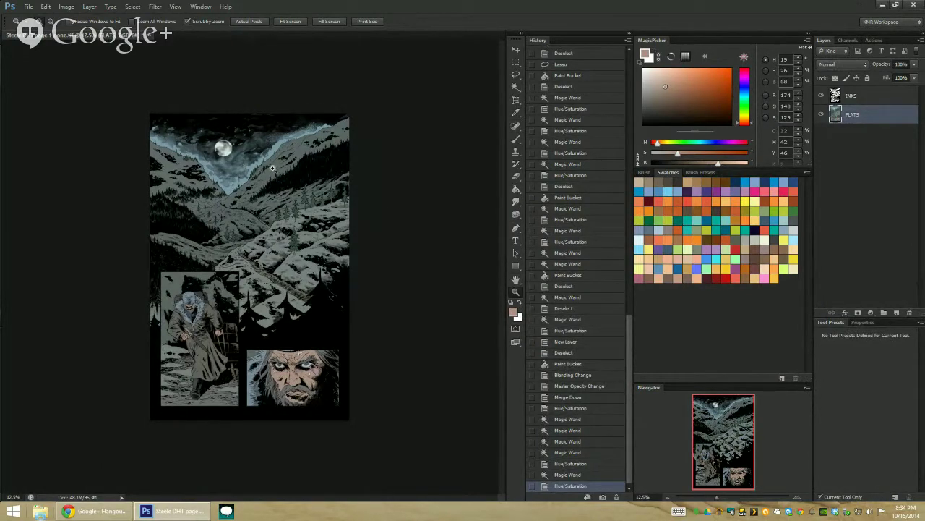
{"action": "key", "text": "ctrl+plus"}
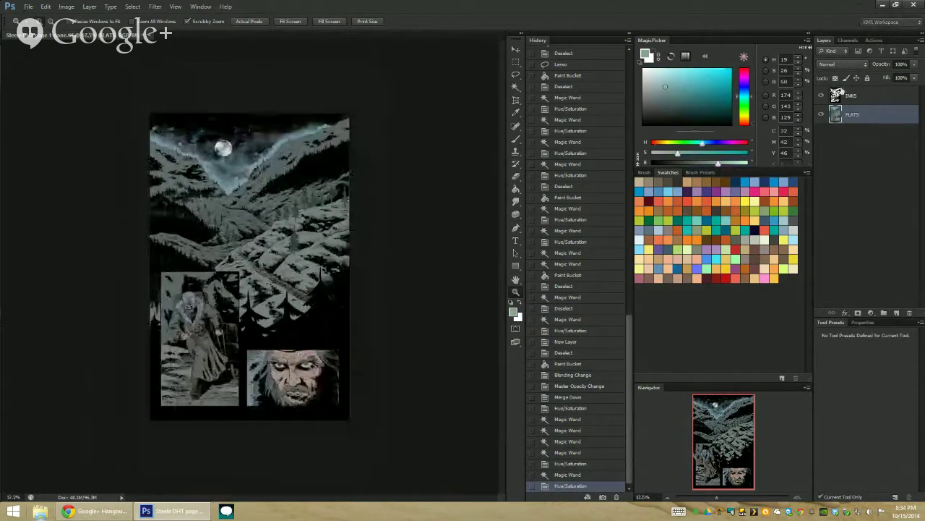
{"action": "left_click", "coordinate": [843, 92]}
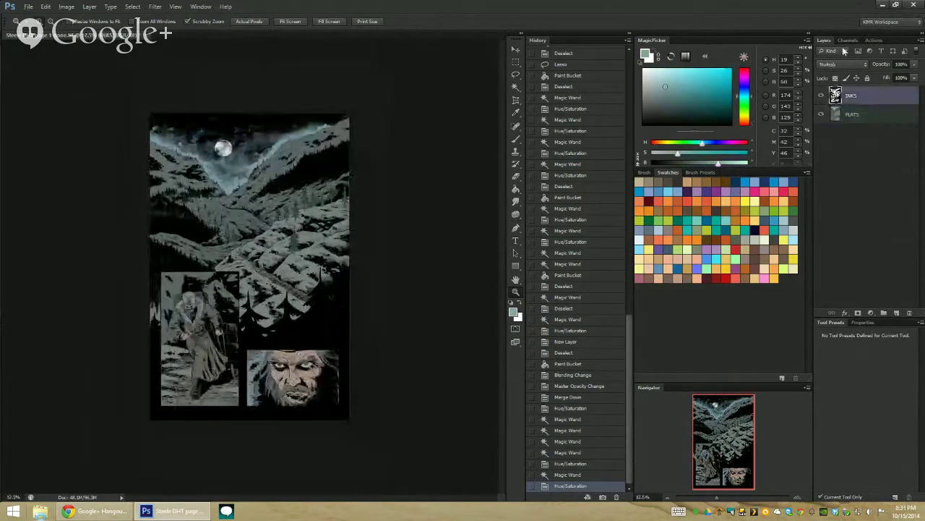
{"action": "left_click", "coordinate": [895, 313]}
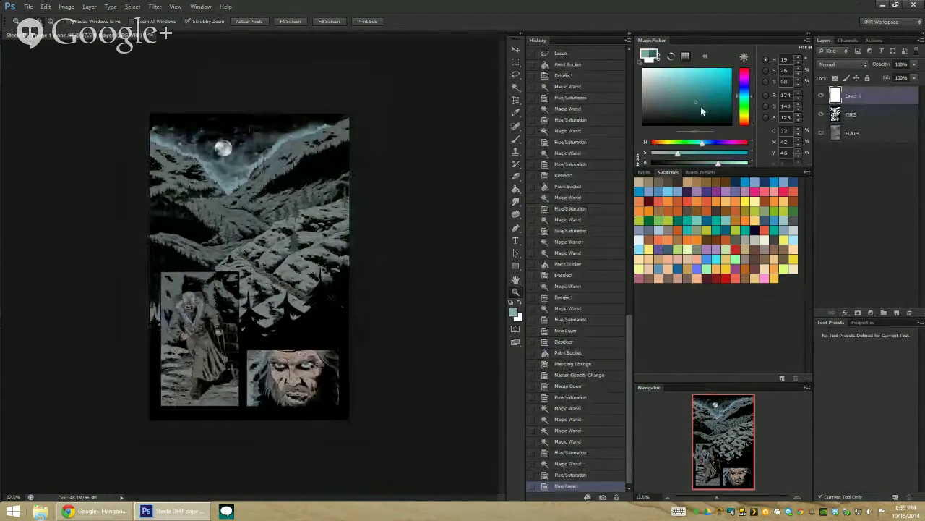
{"action": "left_click_drag", "start_coordinate": [700, 106], "coordinate": [734, 128]}
Step: Fill the whole new layer above INKS with black and set its blending mode to Color
{"action": "key", "text": "g"}
{"action": "left_click", "coordinate": [297, 371]}
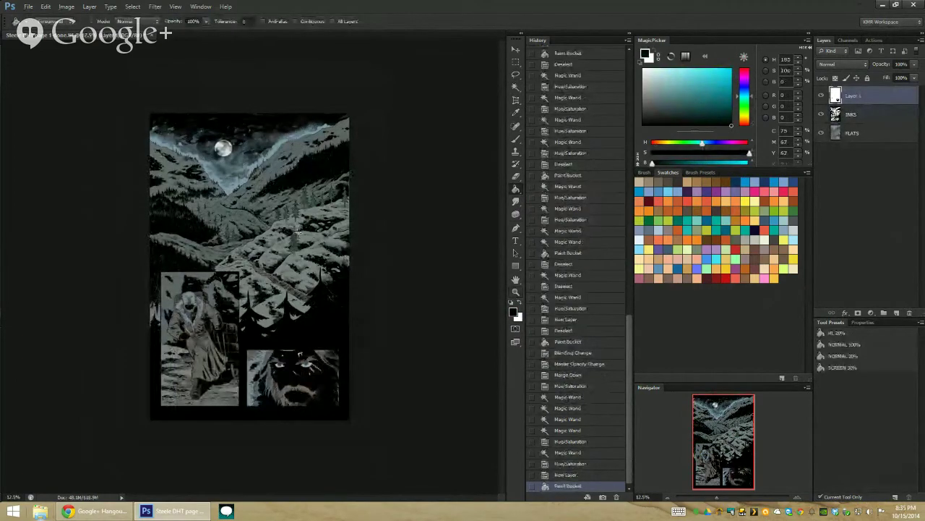
{"action": "key", "text": "ctrl+z"}
{"action": "key", "text": "l"}
{"action": "left_click", "coordinate": [402, 153]}
{"action": "key", "text": "g"}
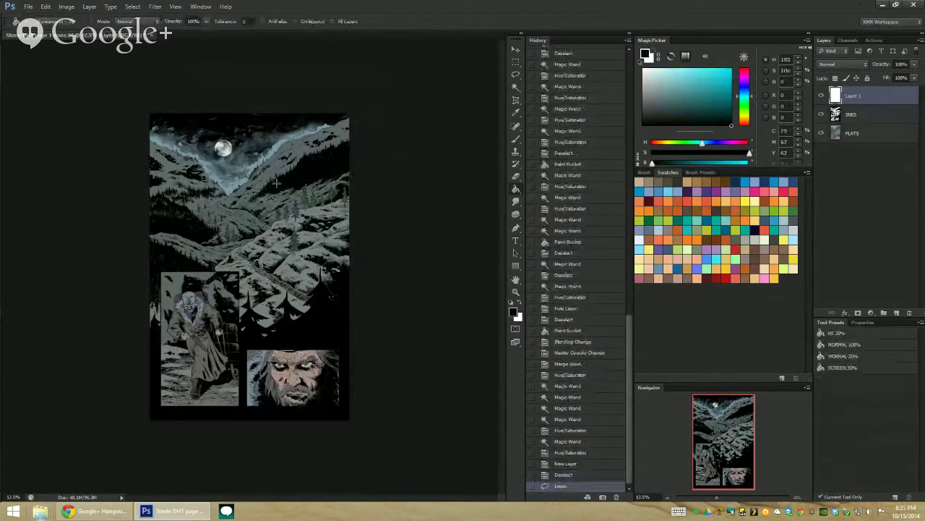
{"action": "left_click", "coordinate": [278, 182]}
{"action": "left_click", "coordinate": [842, 64]}
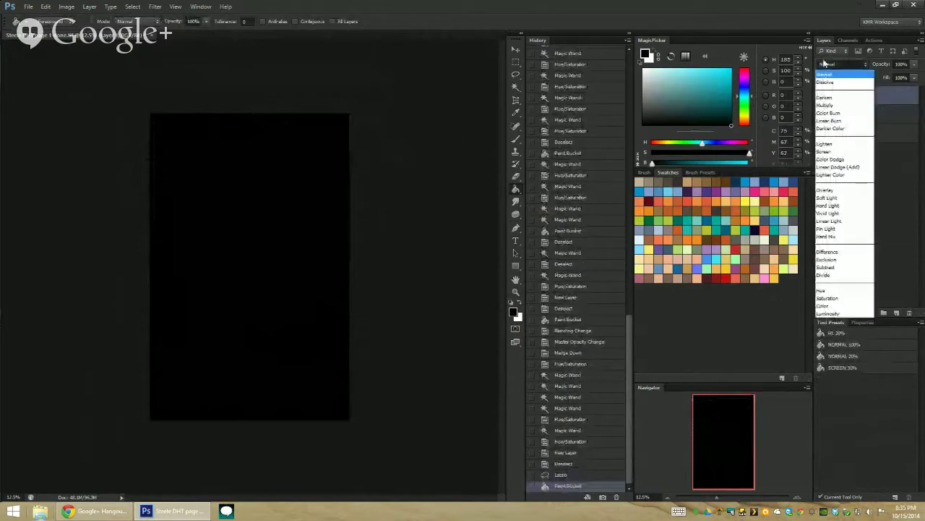
{"action": "left_click", "coordinate": [827, 293]}
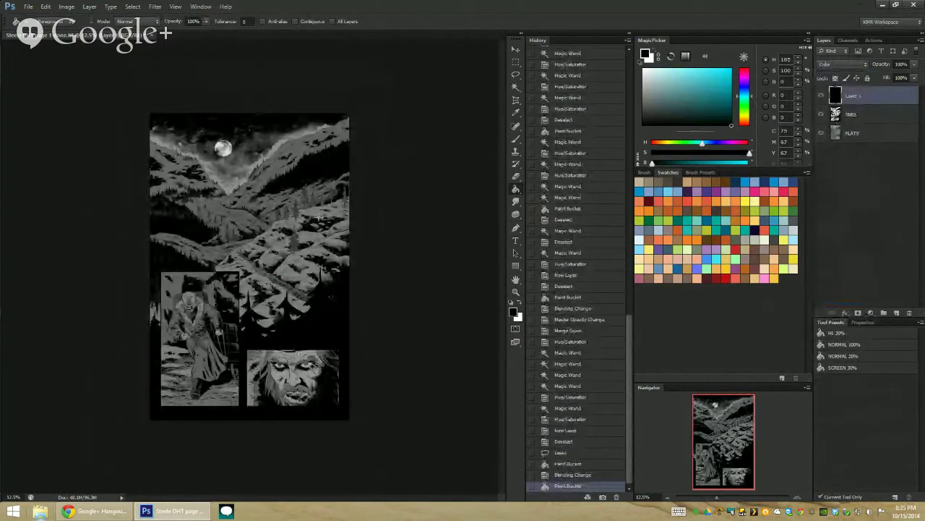
Step: Select the snow tone of the foreground hillside on the FLATS layer and lower its lightness moderately with Hue/Saturation
{"action": "left_click", "coordinate": [518, 291]}
{"action": "left_click", "coordinate": [461, 293], "text": "alt"}
{"action": "left_click", "coordinate": [460, 292], "text": "alt"}
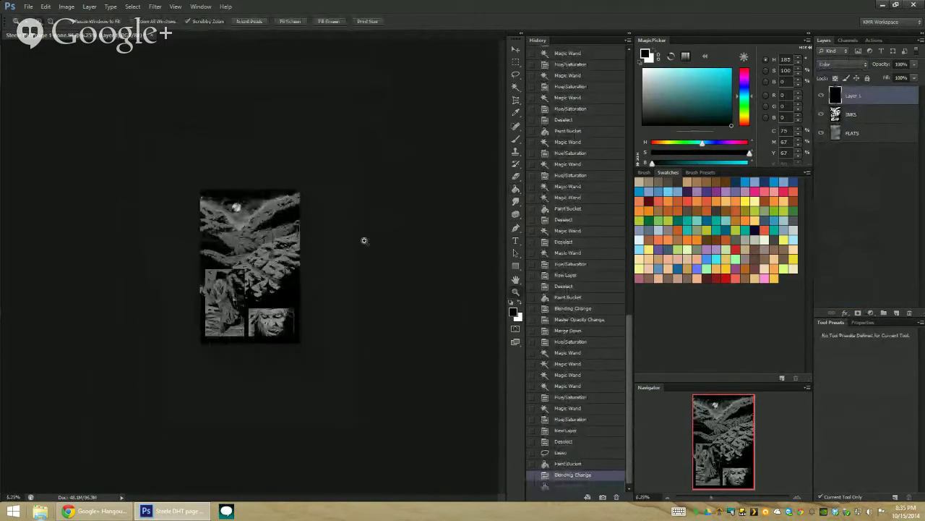
{"action": "left_click", "coordinate": [251, 262]}
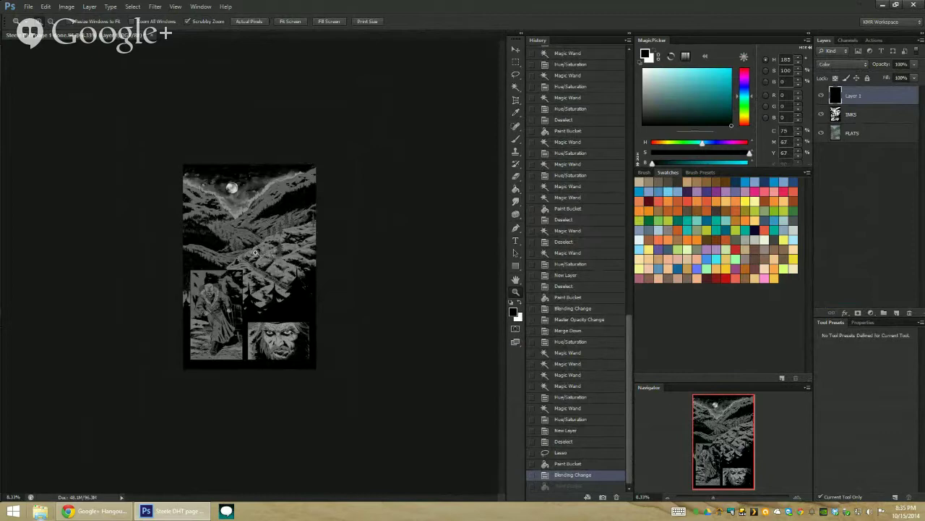
{"action": "left_click", "coordinate": [259, 250]}
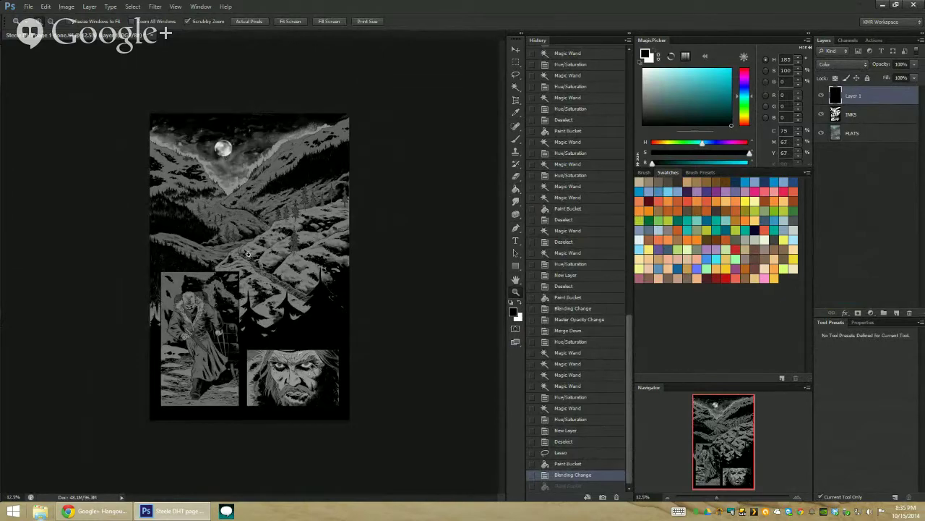
{"action": "key", "text": "w"}
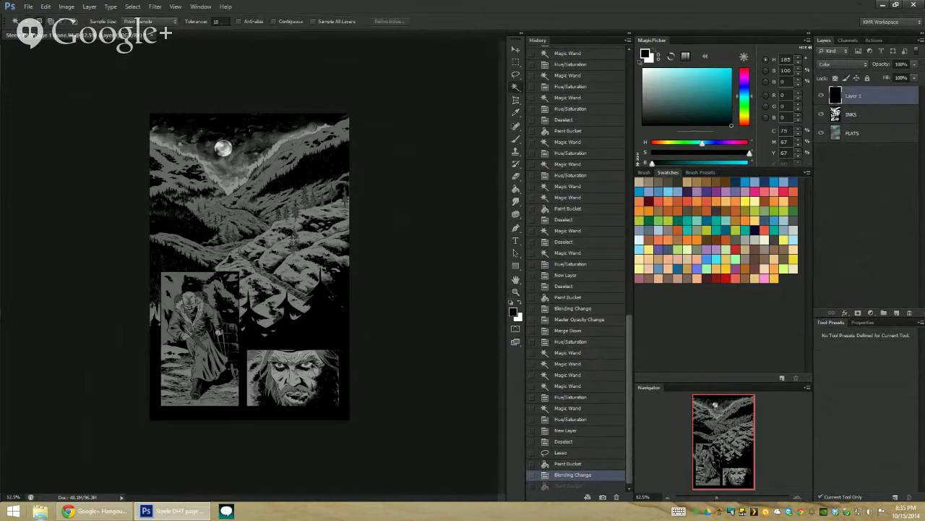
{"action": "left_click", "coordinate": [294, 243]}
{"action": "key", "text": "z"}
{"action": "left_click", "coordinate": [397, 172]}
{"action": "left_click", "coordinate": [872, 131]}
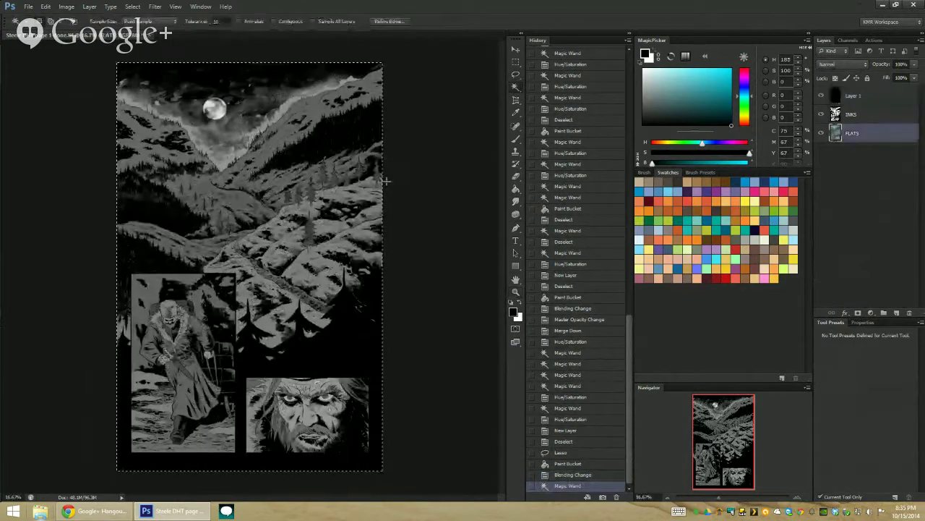
{"action": "key", "text": "w"}
{"action": "key", "text": "ctrl+d"}
{"action": "left_click", "coordinate": [330, 218]}
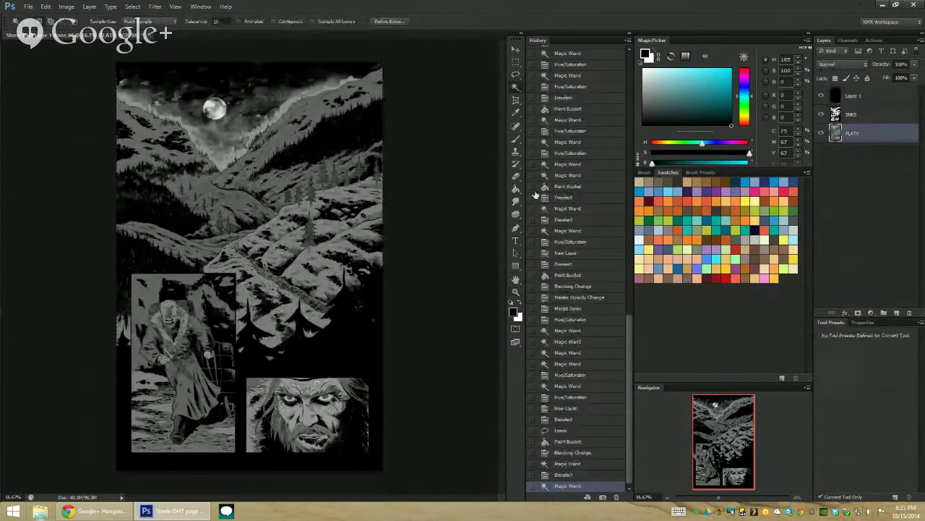
{"action": "key", "text": "ctrl+u"}
{"action": "left_click_drag", "start_coordinate": [619, 319], "coordinate": [610, 323]}
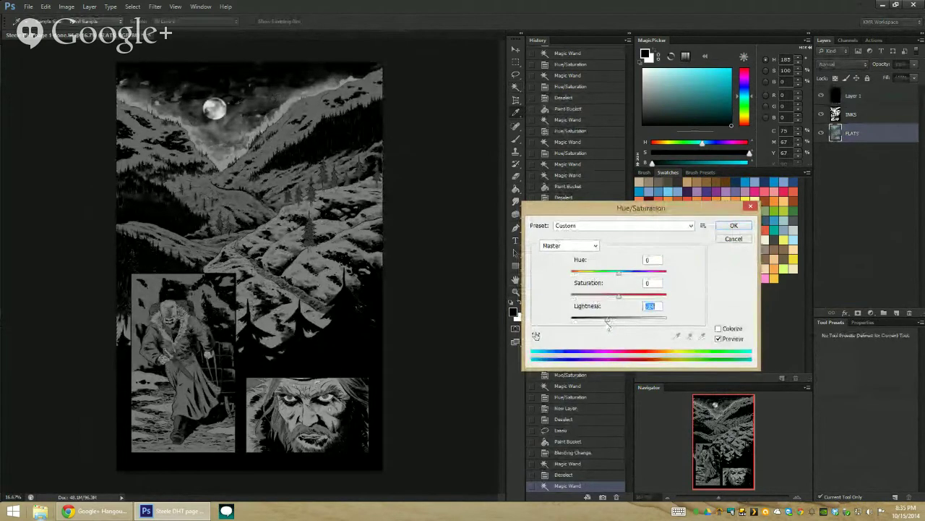
{"action": "left_click", "coordinate": [734, 225]}
Step: Compare the page with the black Color layer hidden and shown, sampling a dark tone near the hillside trees
{"action": "left_click", "coordinate": [821, 95]}
{"action": "key", "text": "b"}
{"action": "left_click", "coordinate": [336, 181], "text": "alt"}
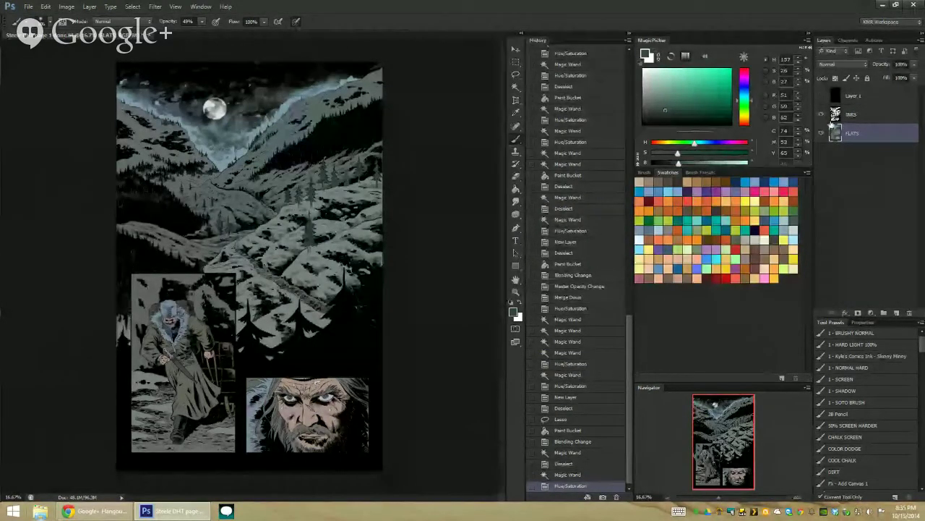
{"action": "left_click", "coordinate": [822, 96]}
{"action": "key", "text": "z"}
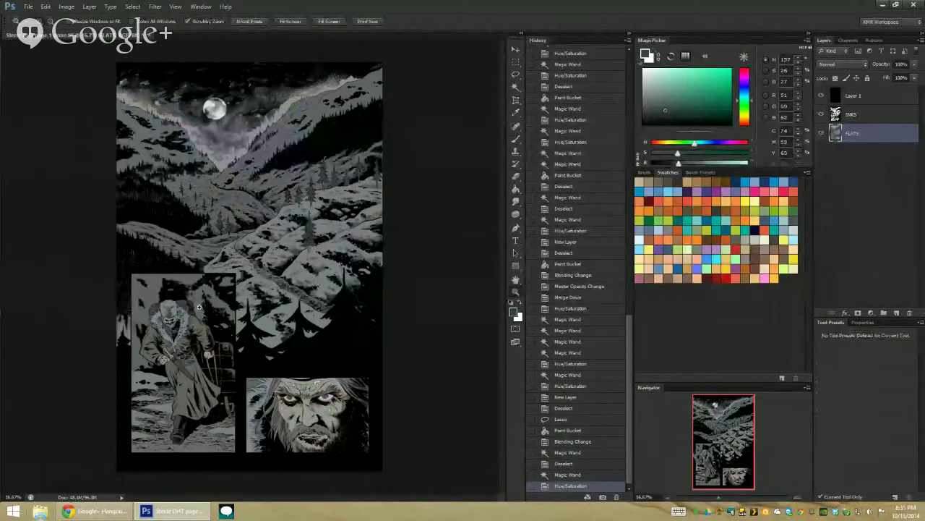
Step: Select the background tone on FLATS, limit the selection to the walking man's panel, and raise its lightness to +28
{"action": "key", "text": "w"}
{"action": "left_click", "coordinate": [208, 295]}
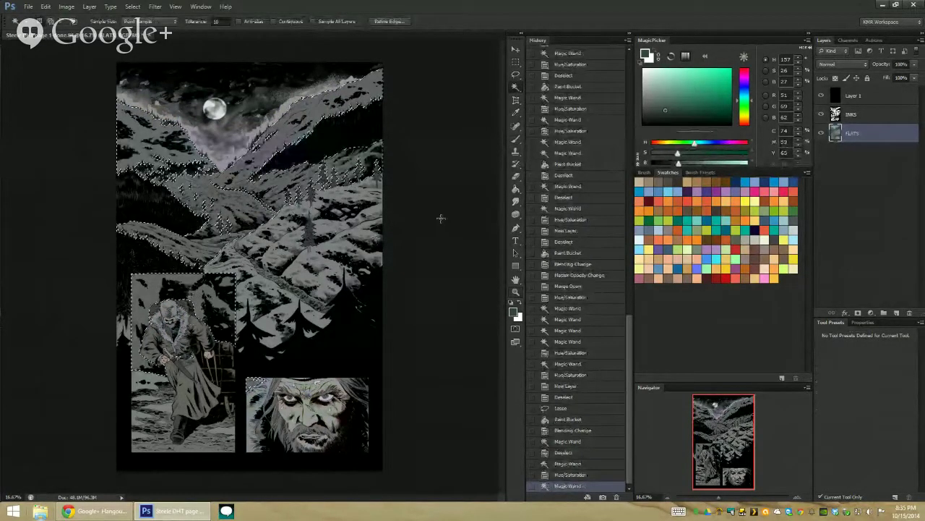
{"action": "left_click", "coordinate": [516, 292]}
{"action": "key", "text": "ctrl+minus"}
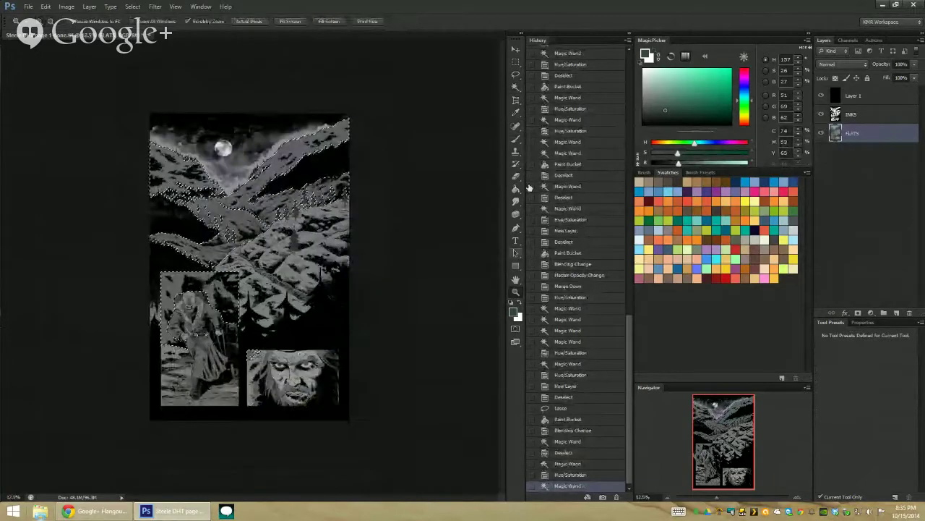
{"action": "key", "text": "m"}
{"action": "left_click_drag", "start_coordinate": [150, 113], "coordinate": [405, 260]}
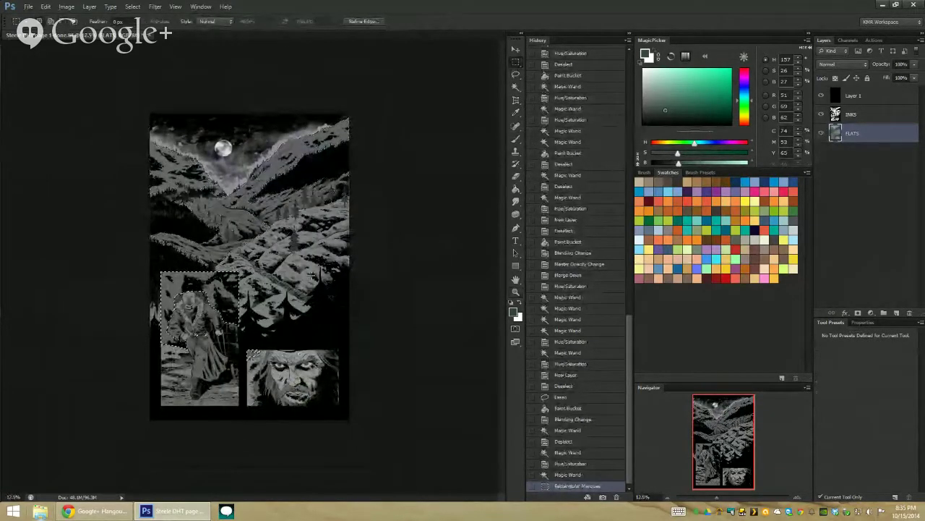
{"action": "key", "text": "l"}
{"action": "left_click_drag", "start_coordinate": [268, 400], "coordinate": [280, 362]}
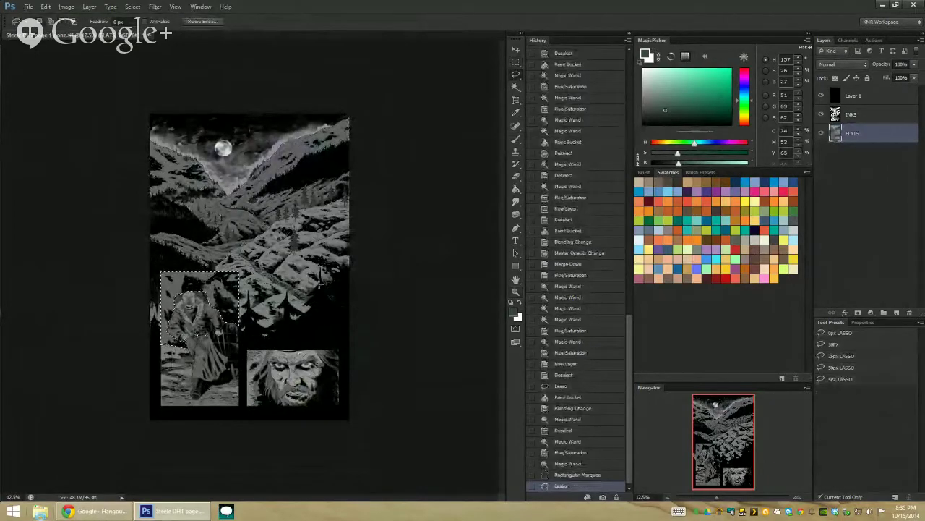
{"action": "key", "text": "ctrl+u"}
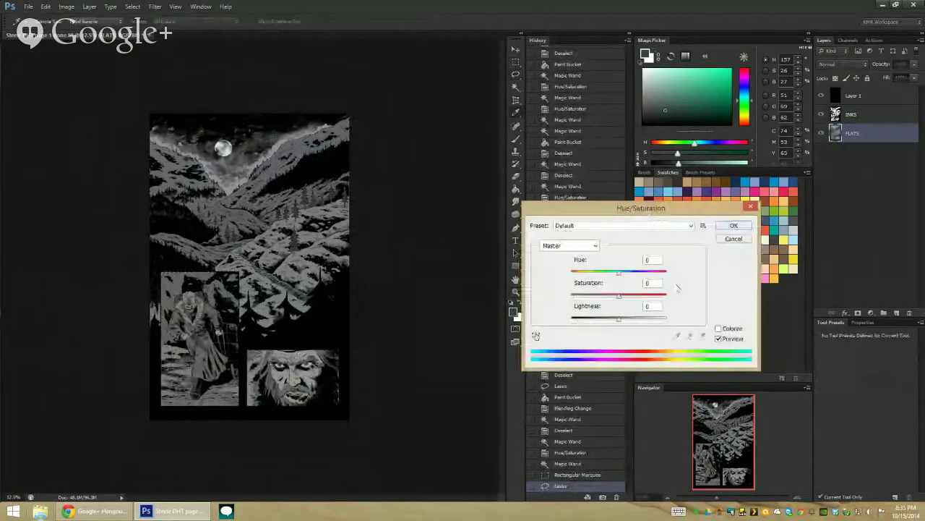
{"action": "left_click_drag", "start_coordinate": [618, 318], "coordinate": [631, 320]}
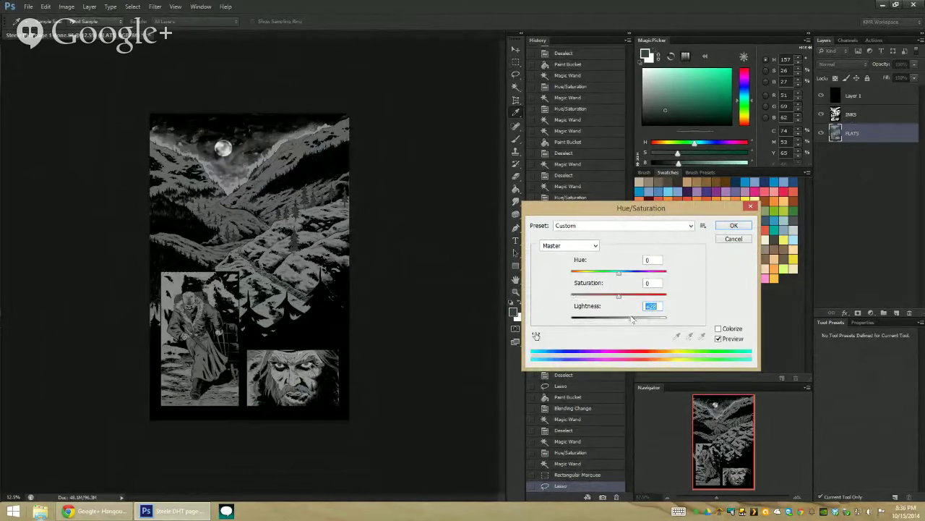
{"action": "left_click", "coordinate": [733, 225]}
Step: Examine the page in colour without the black Color layer, checking the panels and mountains at several magnifications
{"action": "key", "text": "z"}
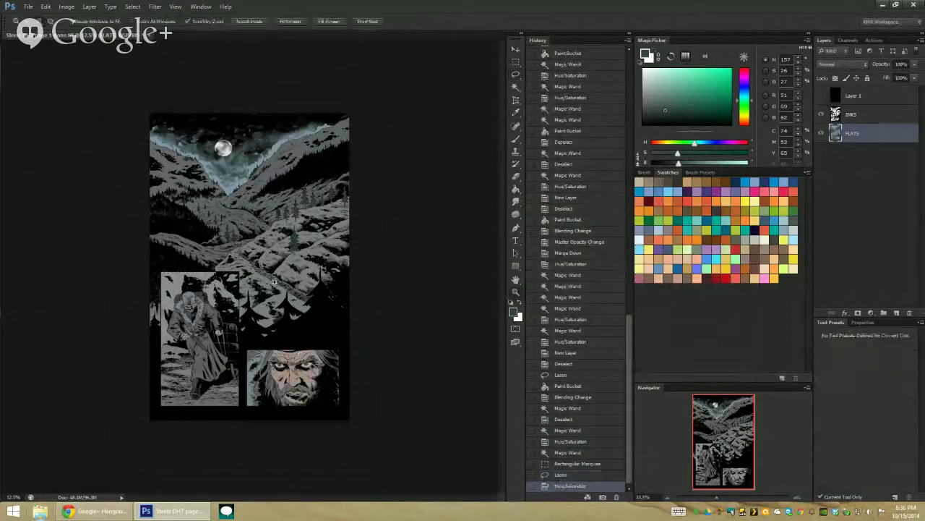
{"action": "left_click", "coordinate": [439, 308], "text": "alt"}
{"action": "left_click", "coordinate": [258, 264]}
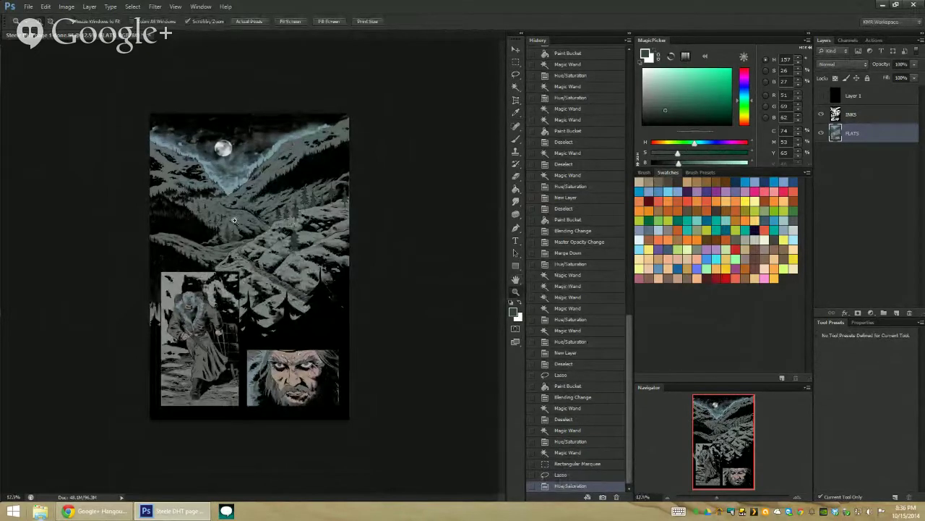
{"action": "left_click", "coordinate": [257, 244]}
{"action": "left_click", "coordinate": [284, 234]}
{"action": "left_click_drag", "start_coordinate": [279, 243], "coordinate": [327, 140]}
{"action": "left_click", "coordinate": [335, 214], "text": "alt"}
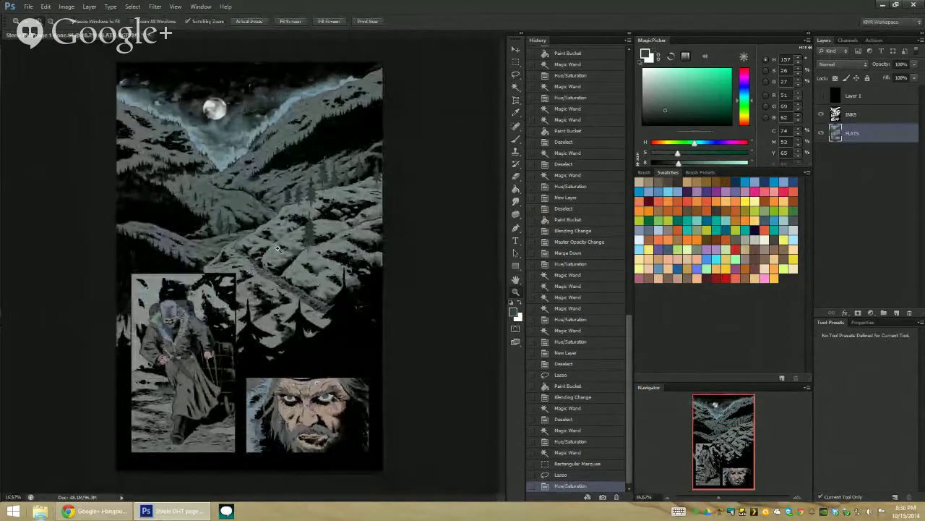
{"action": "left_click", "coordinate": [270, 267]}
{"action": "left_click_drag", "start_coordinate": [271, 267], "coordinate": [313, 196]}
{"action": "left_click_drag", "start_coordinate": [326, 151], "coordinate": [338, 170]}
{"action": "left_click", "coordinate": [253, 292]}
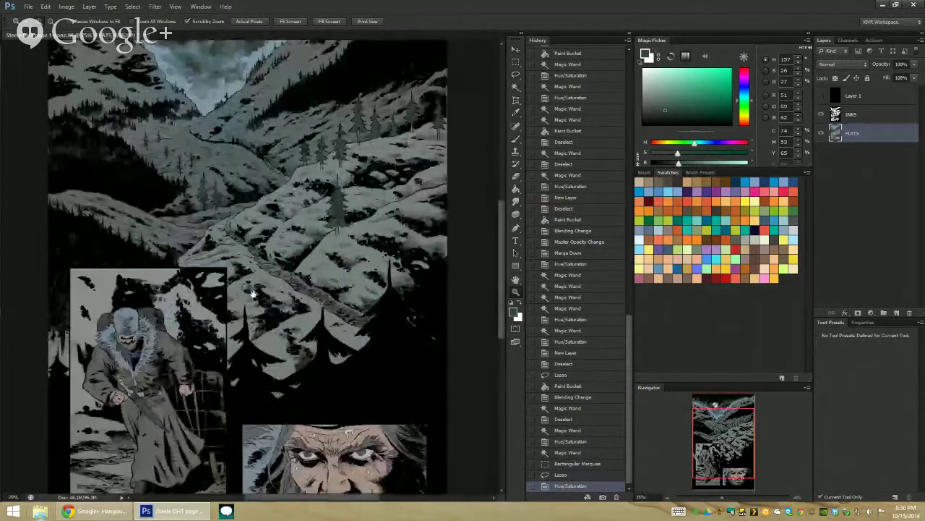
{"action": "left_click_drag", "start_coordinate": [254, 291], "coordinate": [318, 142]}
{"action": "left_click_drag", "start_coordinate": [361, 103], "coordinate": [311, 323]}
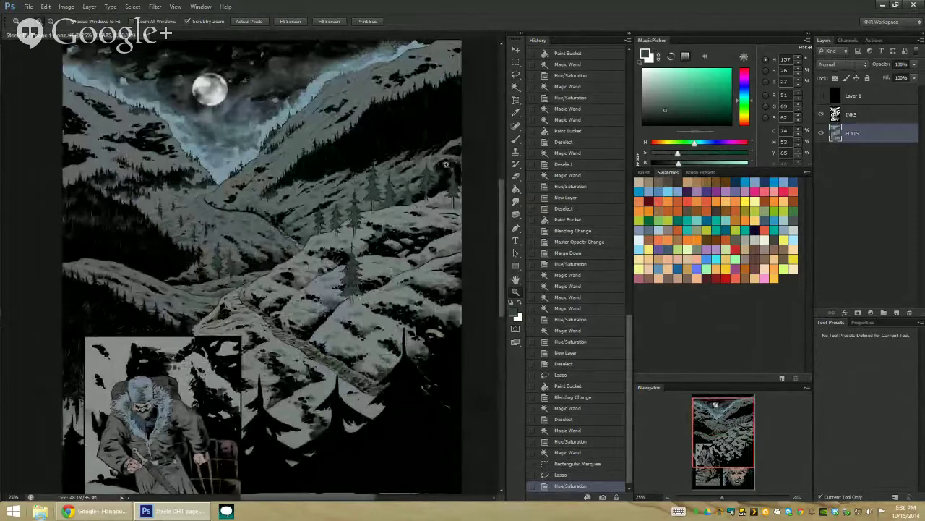
{"action": "left_click", "coordinate": [468, 297], "text": "alt"}
Step: Select the sky, set a light blue as the foreground colour and choose the SOTO BRUSH preset
{"action": "key", "text": "w"}
{"action": "left_click", "coordinate": [250, 125]}
{"action": "key", "text": "b"}
{"action": "left_click", "coordinate": [259, 126], "text": "alt"}
{"action": "left_click", "coordinate": [793, 242]}
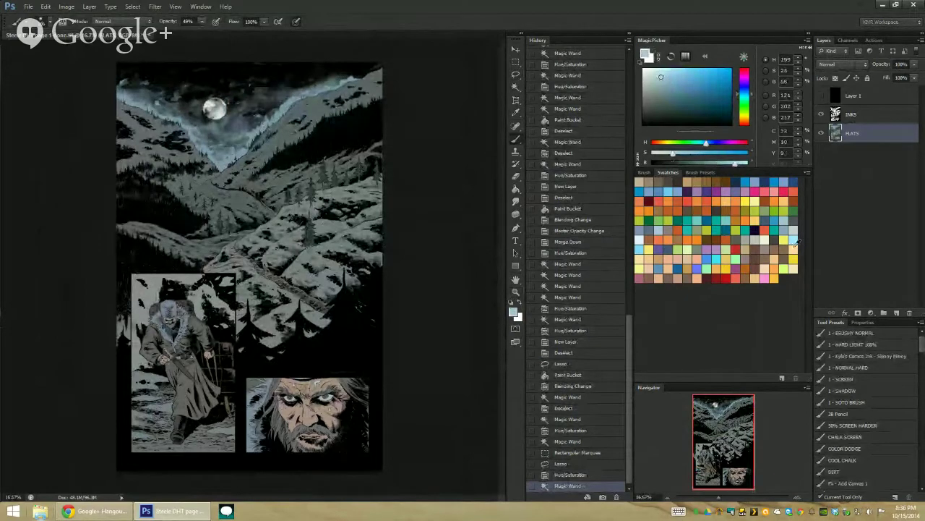
{"action": "left_click", "coordinate": [856, 403]}
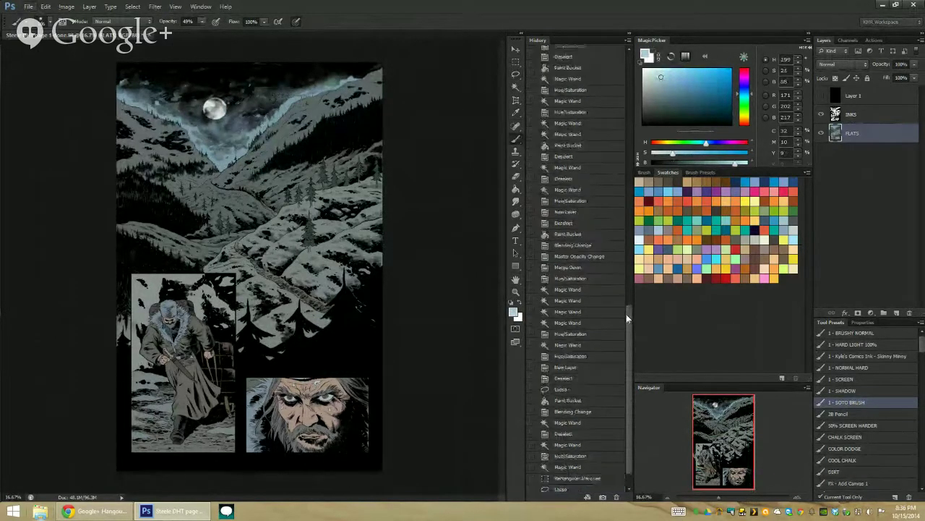
Step: Duplicate the FLATS layer as COLORS
{"action": "right_click", "coordinate": [857, 144]}
{"action": "left_click", "coordinate": [872, 167]}
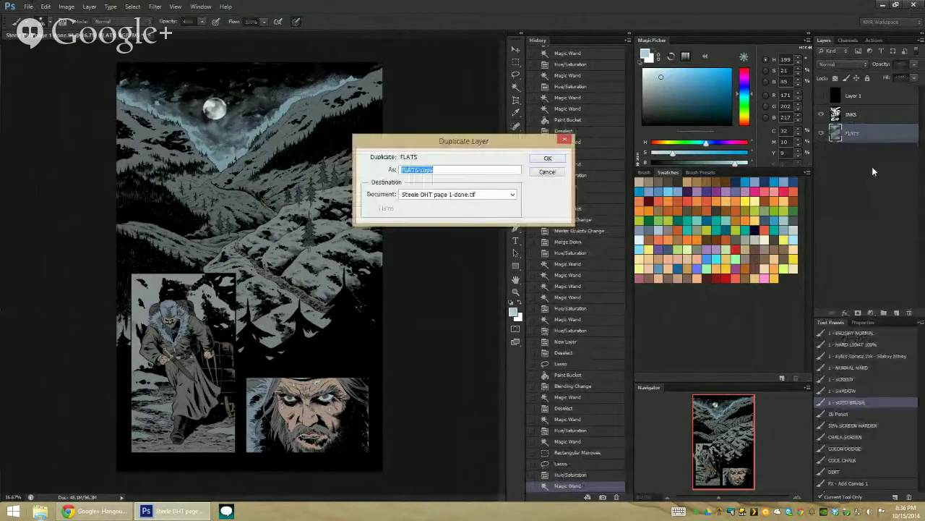
{"action": "type", "text": "c"}
{"action": "key", "text": "Caps_Lock"}
{"action": "key", "text": "BackSpace"}
{"action": "type", "text": "COLORS"}
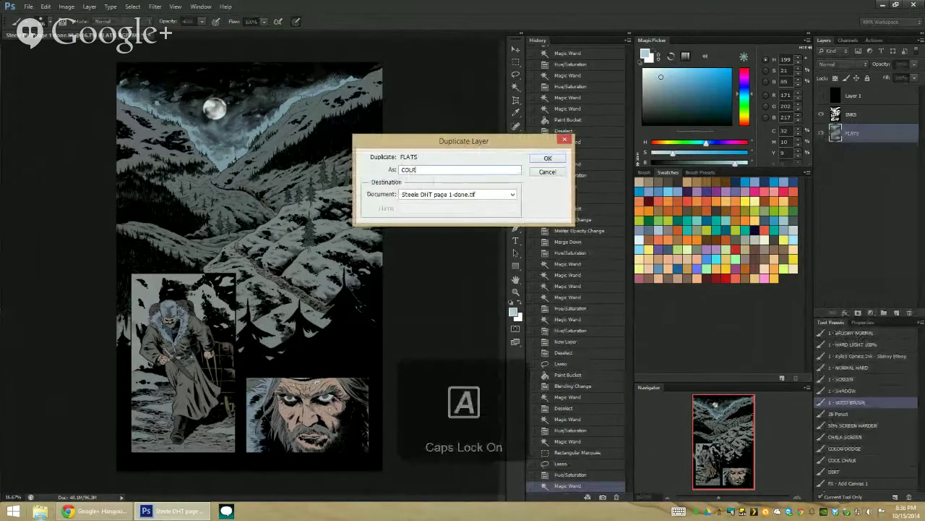
{"action": "key", "text": "Return"}
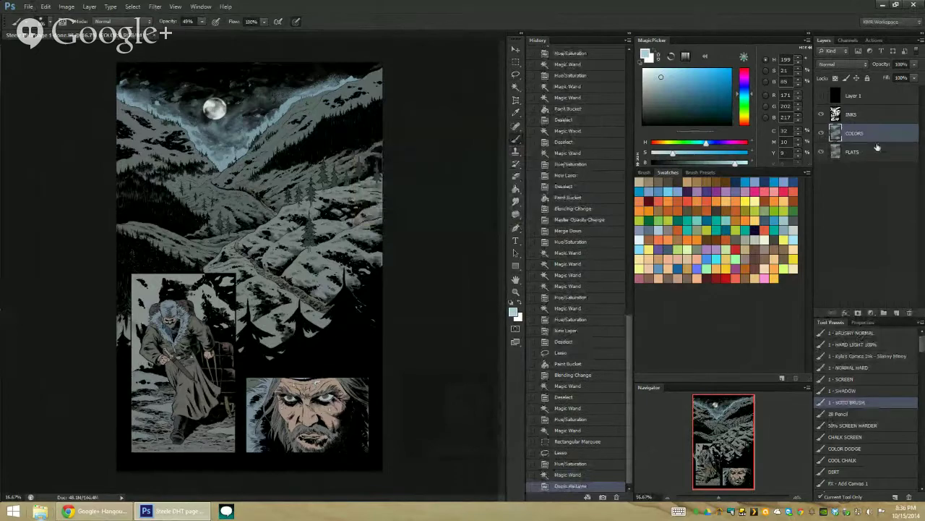
Step: Lock the FLATS and INKS layers completely
{"action": "left_click", "coordinate": [872, 151]}
{"action": "left_click", "coordinate": [867, 79]}
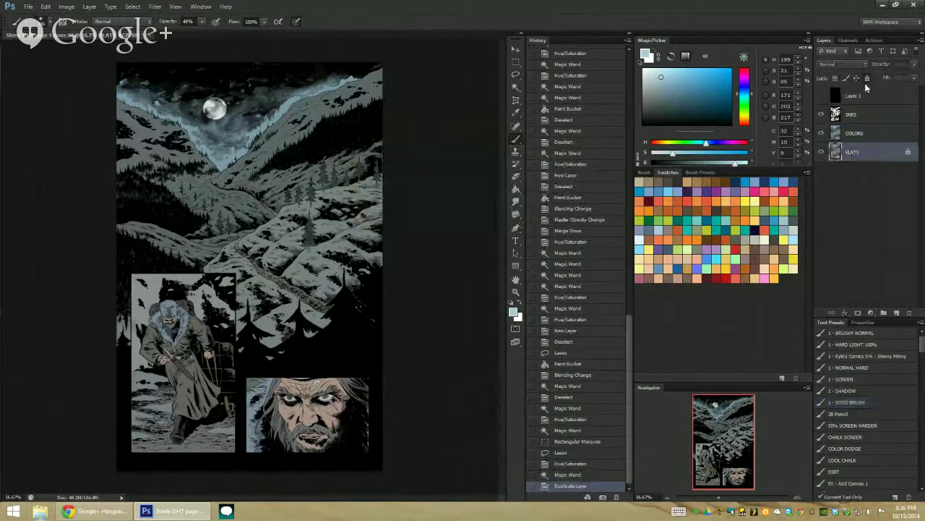
{"action": "left_click", "coordinate": [864, 136]}
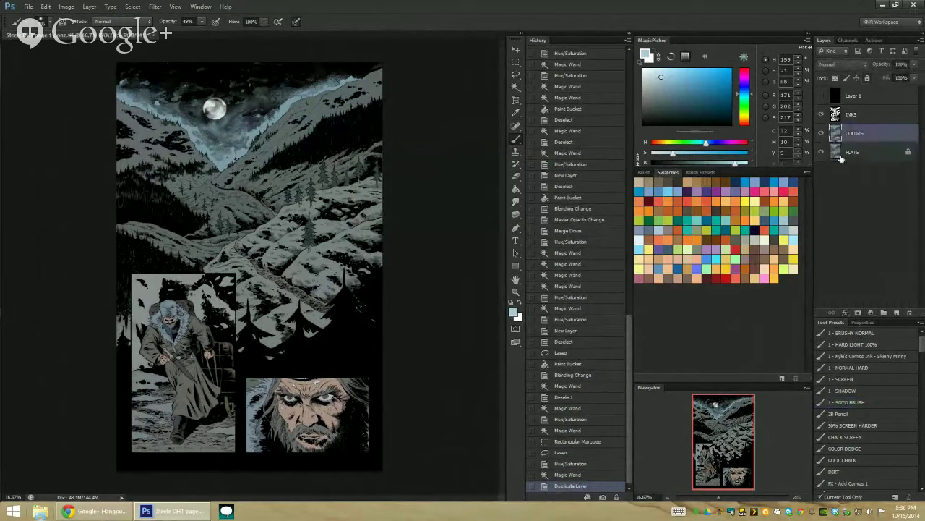
{"action": "left_click", "coordinate": [851, 121]}
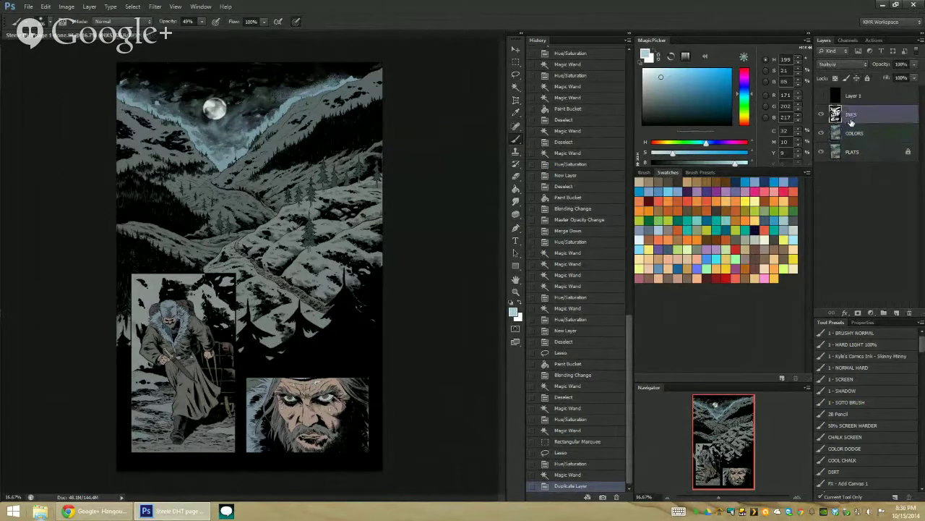
{"action": "left_click", "coordinate": [866, 79]}
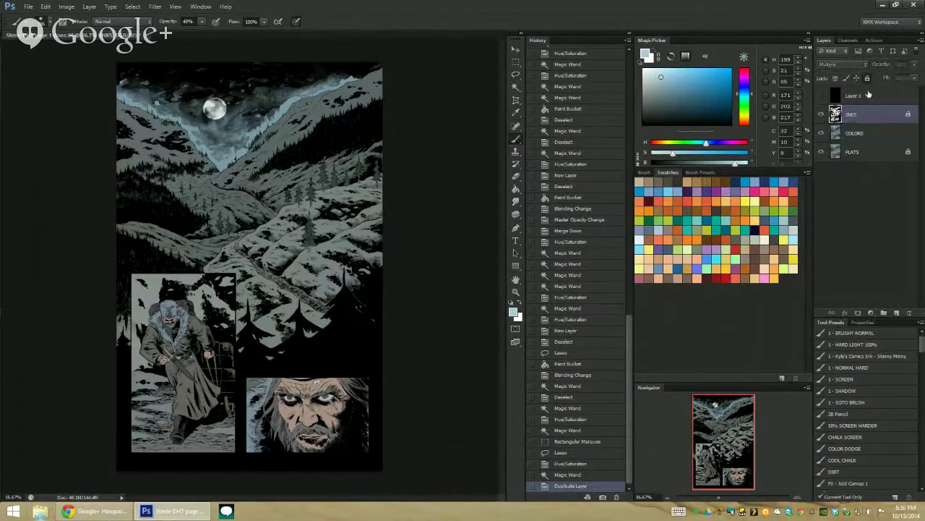
Step: Replace the current selection with a Magic Wand selection of the night sky on the COLORS layer
{"action": "left_click", "coordinate": [850, 135]}
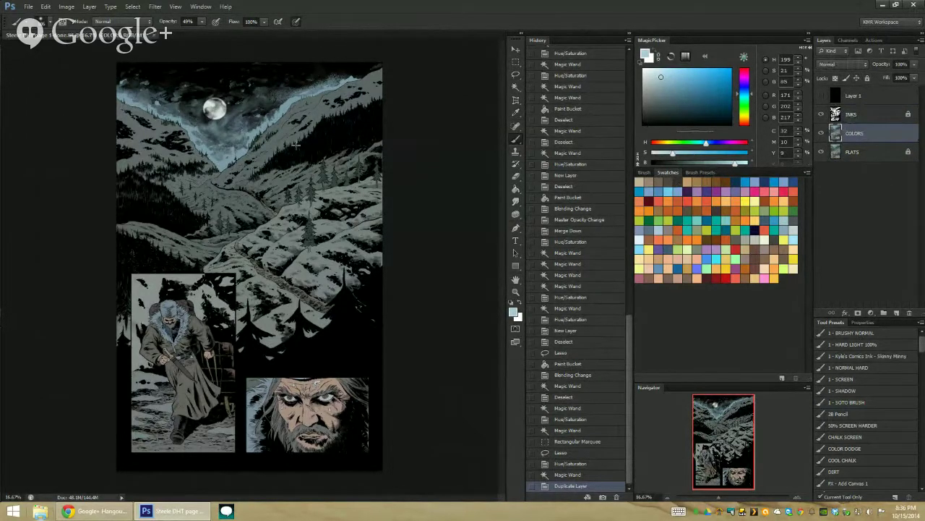
{"action": "key", "text": "w"}
{"action": "key", "text": "ctrl+d"}
{"action": "left_click", "coordinate": [234, 128]}
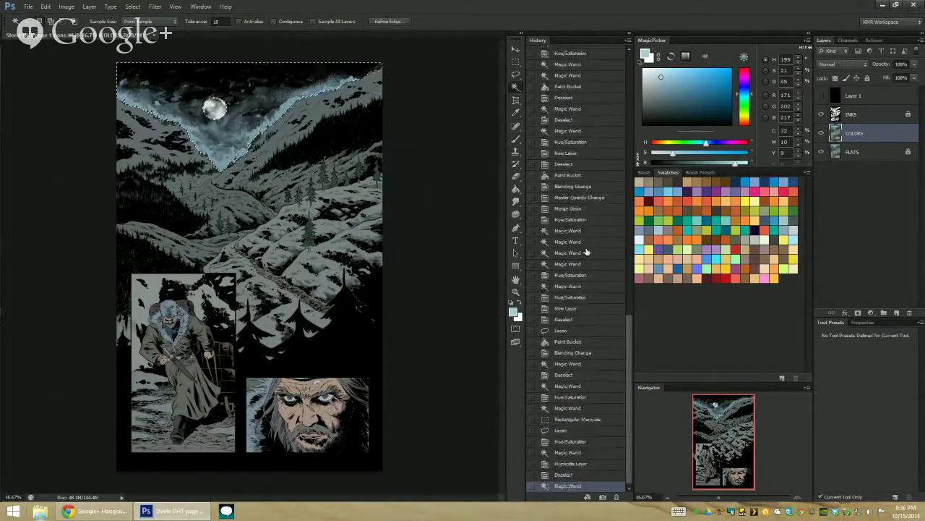
Step: Copy the selected night sky from the COLORS layer onto its own layer
{"action": "mouse_move", "coordinate": [629, 323]}
{"action": "left_mouse_down"}
{"action": "mouse_move", "coordinate": [628, 200]}
{"action": "mouse_move", "coordinate": [629, 325]}
{"action": "left_mouse_up"}
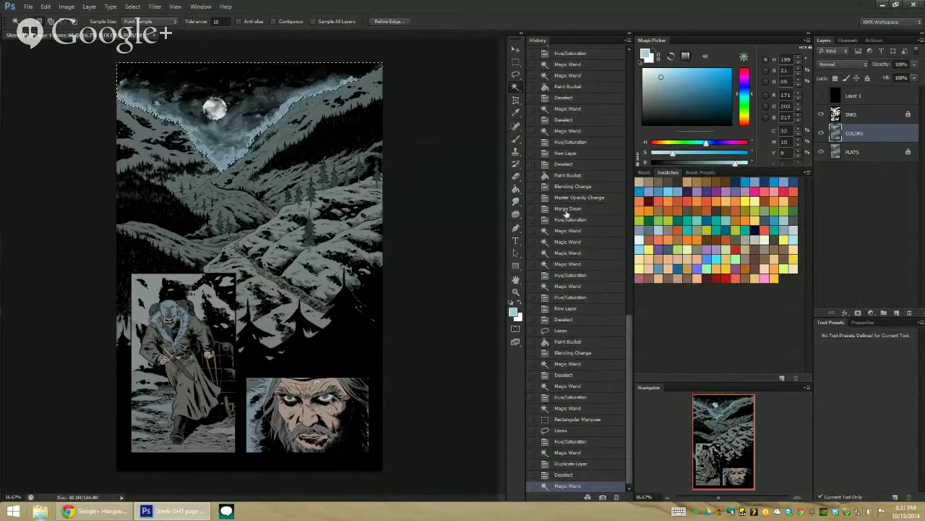
{"action": "key", "text": "ctrl+j"}
{"action": "key", "text": "z"}
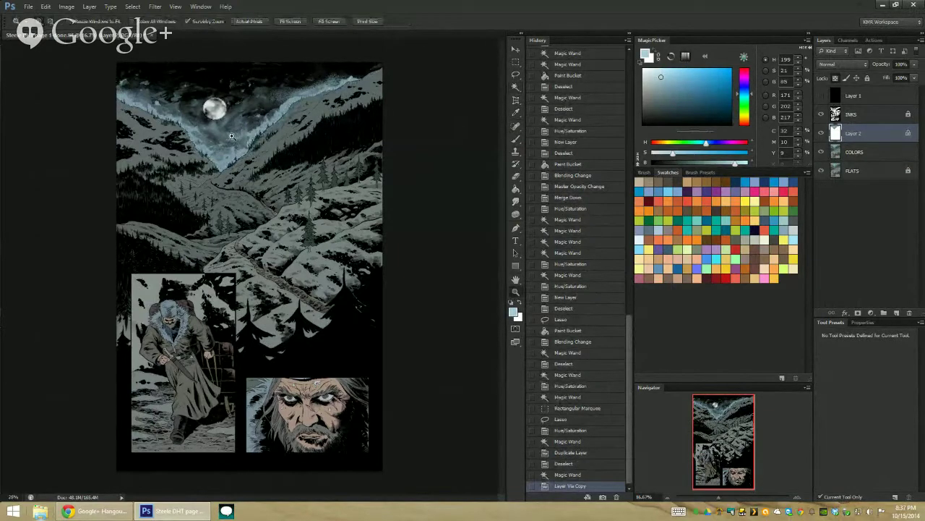
{"action": "left_click_drag", "start_coordinate": [231, 136], "coordinate": [281, 167]}
Step: Set the foreground colour to a saturated red (RGB 196, 16, 19) and choose the COLOR DODGE brush preset
{"action": "key", "text": "b"}
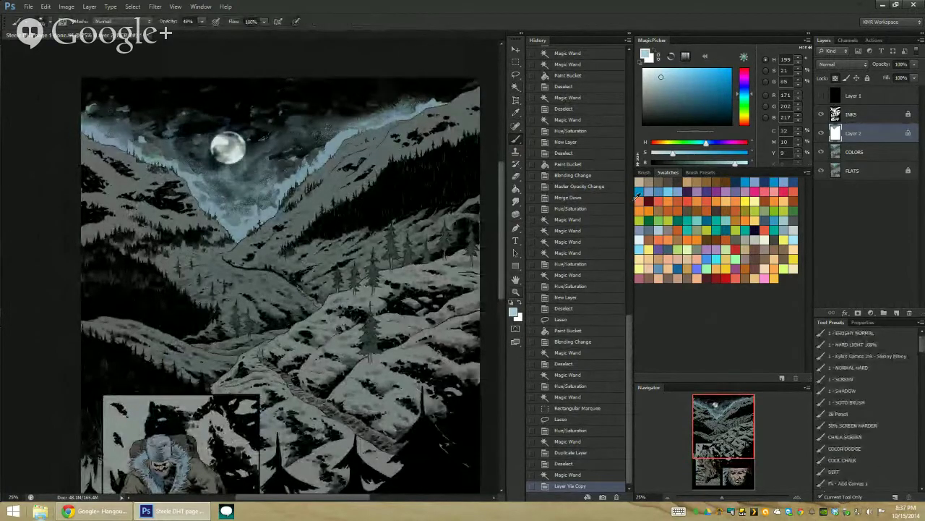
{"action": "left_click", "coordinate": [648, 243]}
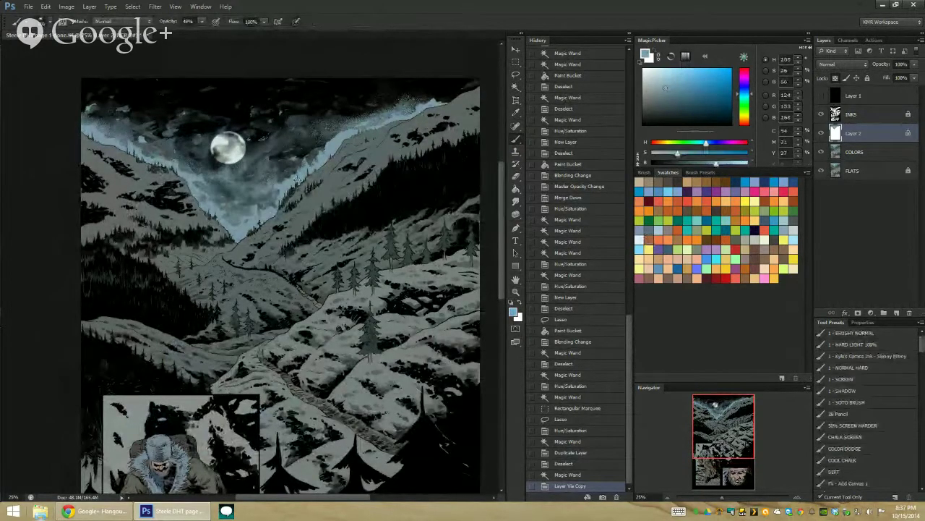
{"action": "left_click", "coordinate": [660, 76]}
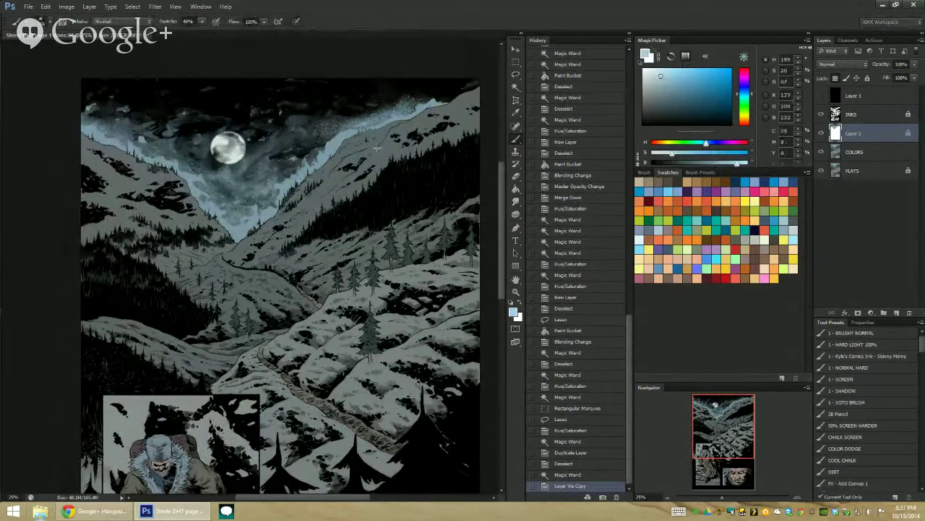
{"action": "left_click", "coordinate": [688, 202]}
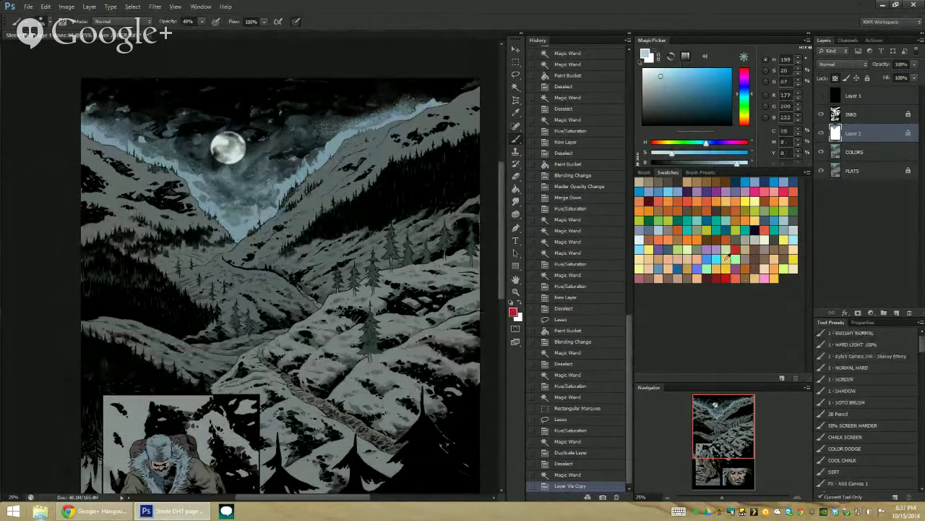
{"action": "left_click", "coordinate": [851, 436]}
{"action": "left_click", "coordinate": [853, 448]}
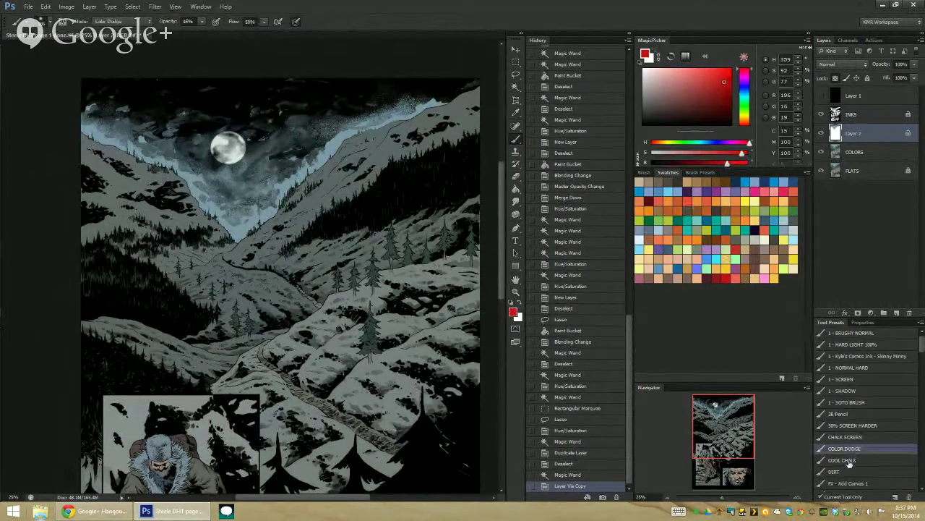
Step: Try red brush strokes inside freehand Lasso selections where the sky meets the right-hand ridge, then undo them and deselect
{"action": "key", "text": "l"}
{"action": "mouse_move", "coordinate": [342, 177]}
{"action": "left_mouse_down"}
{"action": "mouse_move", "coordinate": [344, 153]}
{"action": "mouse_move", "coordinate": [248, 174]}
{"action": "mouse_move", "coordinate": [299, 295]}
{"action": "mouse_move", "coordinate": [353, 174]}
{"action": "left_mouse_up"}
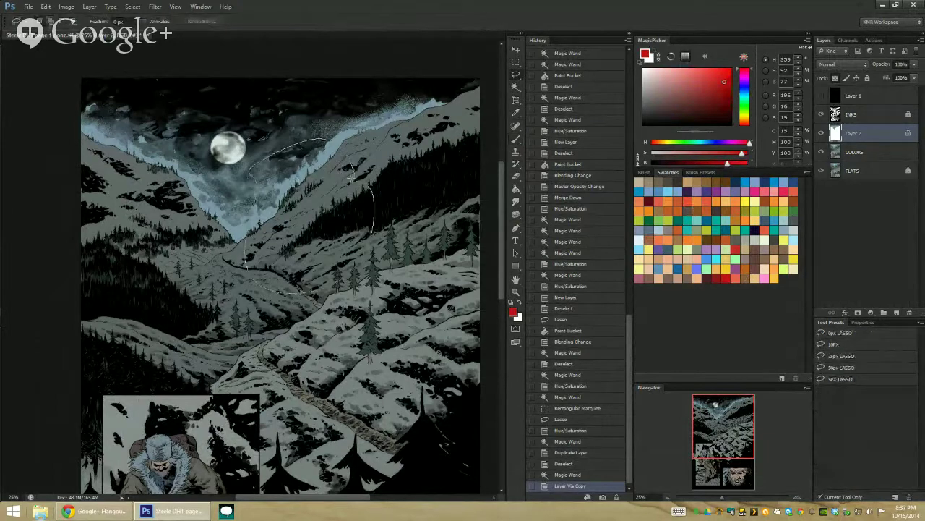
{"action": "key", "text": "b"}
{"action": "mouse_move", "coordinate": [312, 144]}
{"action": "left_mouse_down"}
{"action": "mouse_move", "coordinate": [260, 231]}
{"action": "mouse_move", "coordinate": [332, 138]}
{"action": "mouse_move", "coordinate": [288, 191]}
{"action": "mouse_move", "coordinate": [337, 102]}
{"action": "left_mouse_up"}
{"action": "key", "text": "ctrl+z"}
{"action": "key", "text": "l"}
{"action": "key", "text": "b"}
{"action": "left_click_drag", "start_coordinate": [298, 160], "coordinate": [333, 219]}
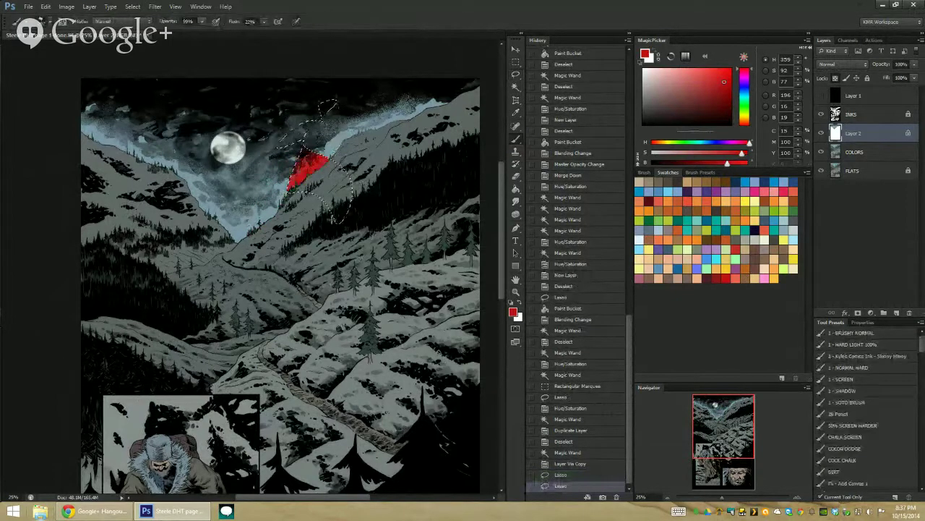
{"action": "key", "text": "ctrl+z"}
{"action": "key", "text": "l"}
{"action": "left_click", "coordinate": [377, 81]}
{"action": "key", "text": "b"}
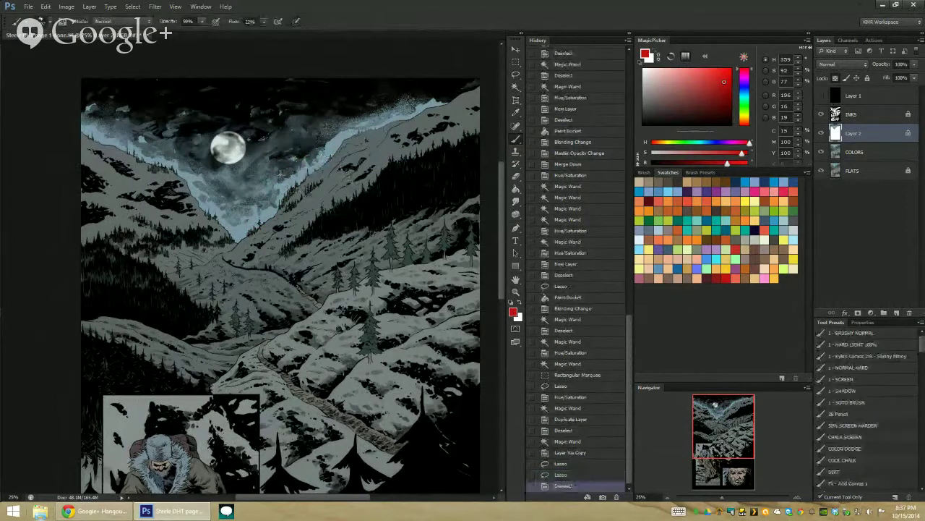
{"action": "key", "text": "w"}
{"action": "left_click", "coordinate": [254, 189]}
{"action": "key", "text": "b"}
{"action": "key", "text": "l"}
{"action": "left_click", "coordinate": [390, 60]}
{"action": "key", "text": "b"}
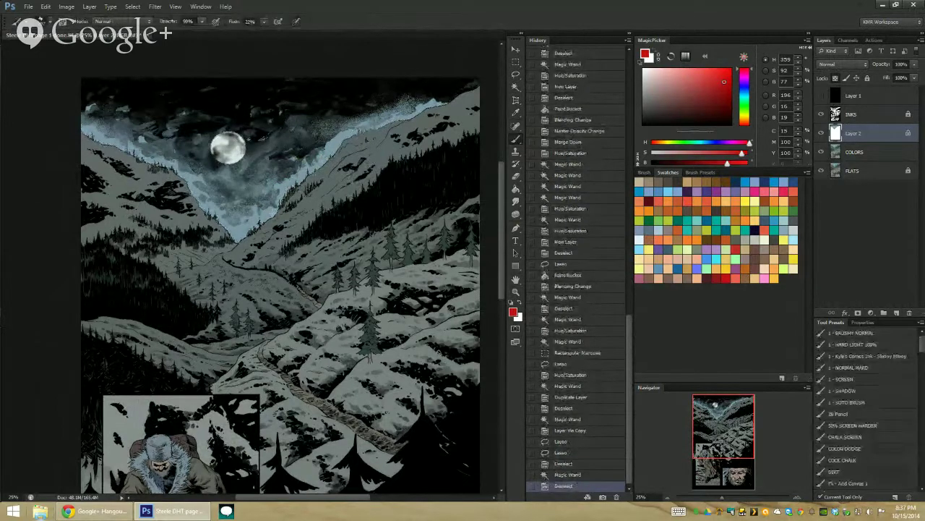
Step: Set a light cyan-blue (RGB 175, 213, 219) and paint the sky along both mountain ridges with the SOTO BRUSH preset
{"action": "left_click", "coordinate": [307, 185], "text": "alt"}
{"action": "left_click", "coordinate": [659, 77]}
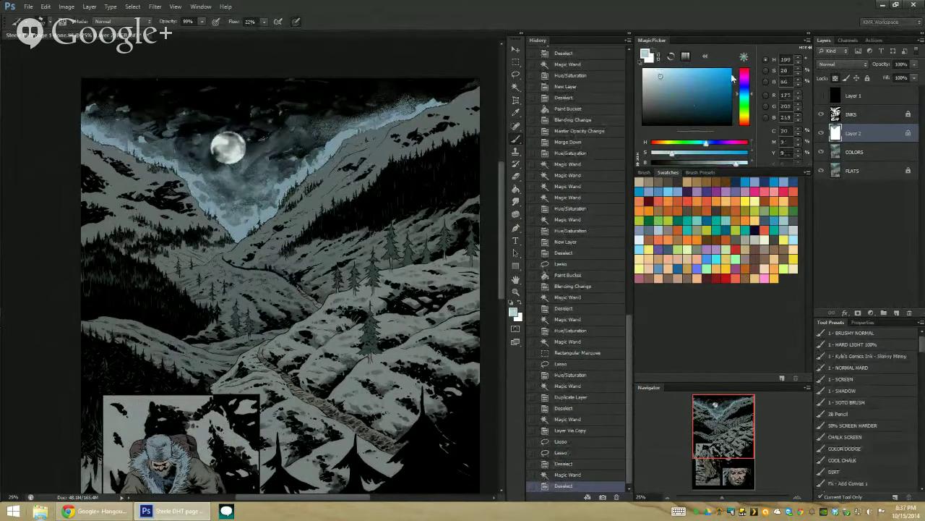
{"action": "left_click", "coordinate": [743, 96]}
{"action": "left_click_drag", "start_coordinate": [272, 177], "coordinate": [288, 179]}
{"action": "left_click_drag", "start_coordinate": [74, 125], "coordinate": [114, 145]}
{"action": "key", "text": "ctrl+z"}
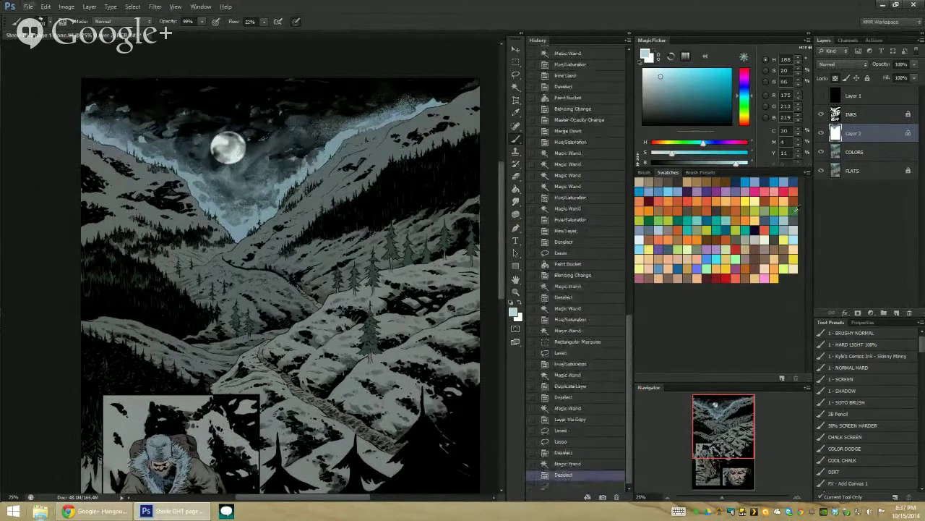
{"action": "left_click", "coordinate": [850, 401]}
{"action": "mouse_move", "coordinate": [112, 180]}
{"action": "left_mouse_down"}
{"action": "mouse_move", "coordinate": [253, 217]}
{"action": "mouse_move", "coordinate": [347, 137]}
{"action": "mouse_move", "coordinate": [441, 100]}
{"action": "left_mouse_up"}
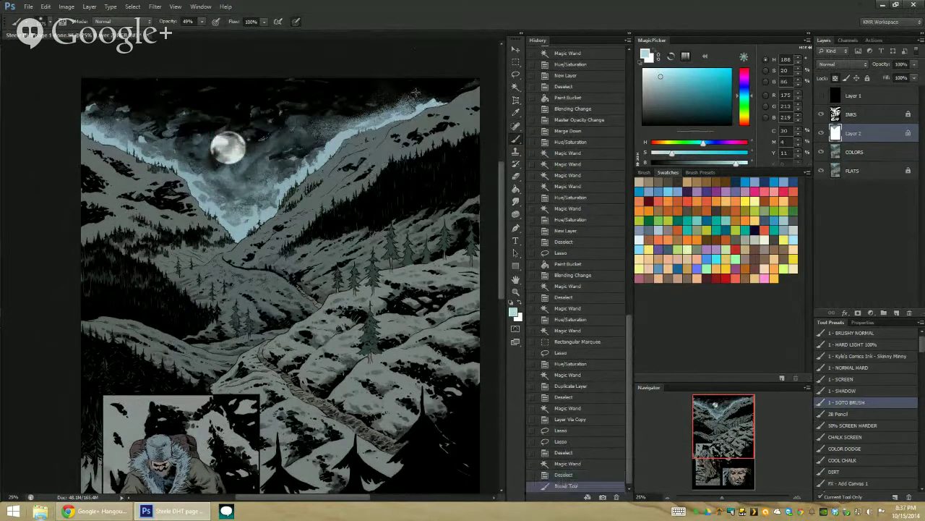
Step: Sample the moon's pale colour as the foreground colour for the brush
{"action": "left_click", "coordinate": [517, 291]}
{"action": "left_click", "coordinate": [472, 309], "text": "alt"}
{"action": "left_click", "coordinate": [470, 306], "text": "alt"}
{"action": "left_click", "coordinate": [226, 167]}
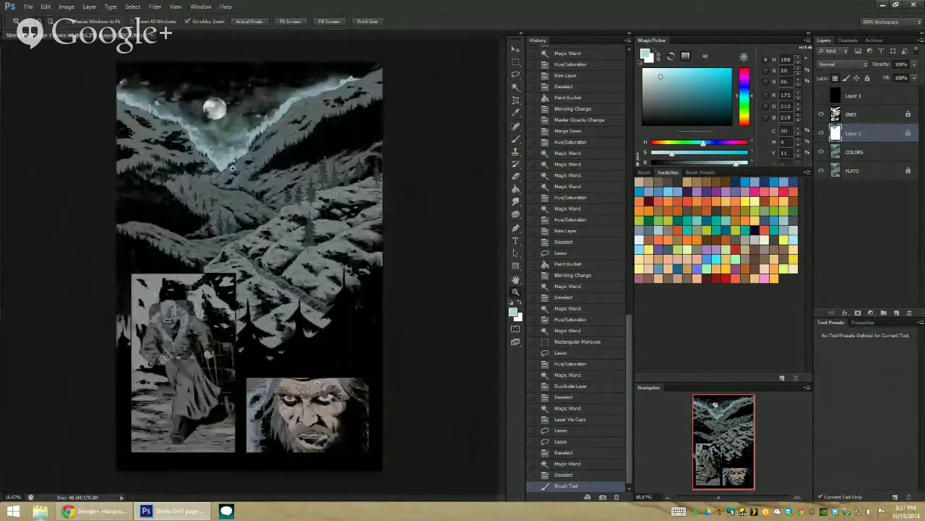
{"action": "left_click", "coordinate": [231, 169]}
{"action": "left_click_drag", "start_coordinate": [244, 140], "coordinate": [259, 199]}
{"action": "key", "text": "b"}
{"action": "left_click", "coordinate": [214, 132], "text": "alt"}
{"action": "left_click_drag", "start_coordinate": [235, 122], "coordinate": [237, 124]}
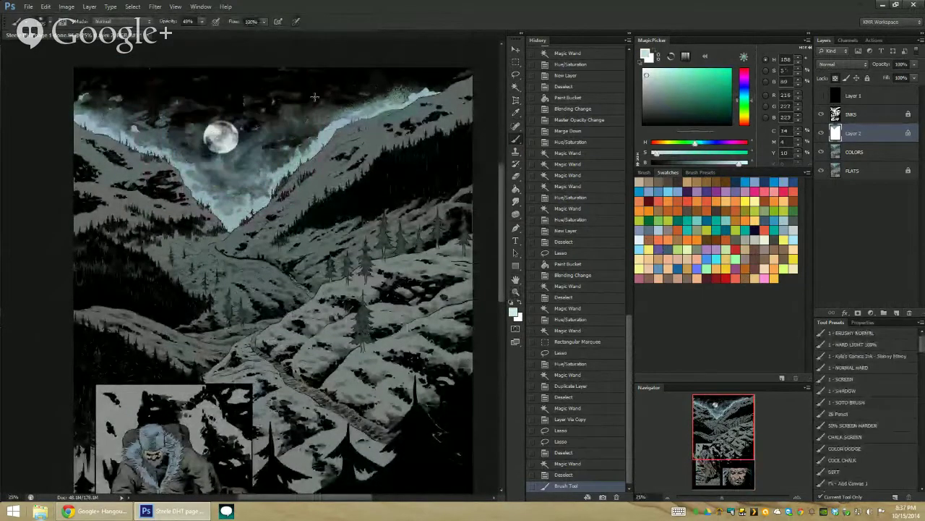
Step: Add a layer above INKS, fill it with black and set its blending mode to Screen
{"action": "left_click", "coordinate": [870, 114]}
{"action": "left_click", "coordinate": [896, 313]}
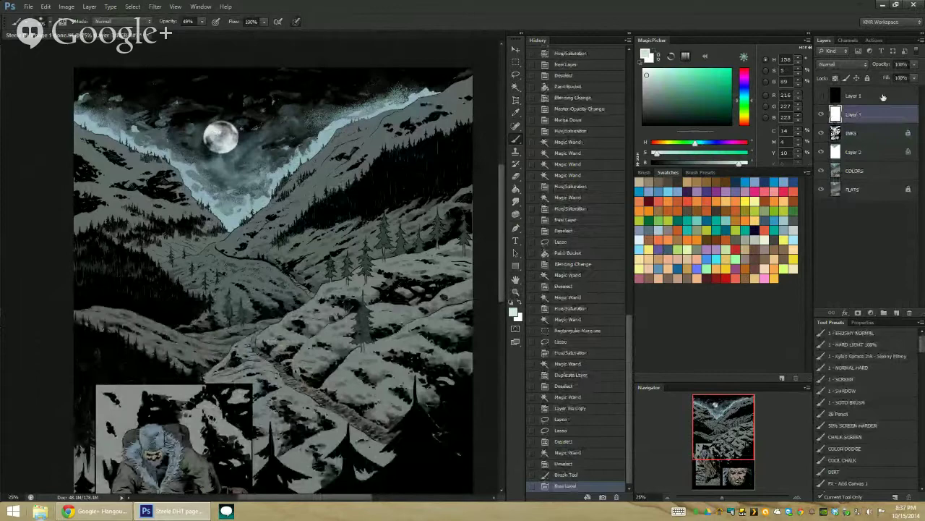
{"action": "key", "text": "g"}
{"action": "left_click_drag", "start_coordinate": [718, 112], "coordinate": [733, 128]}
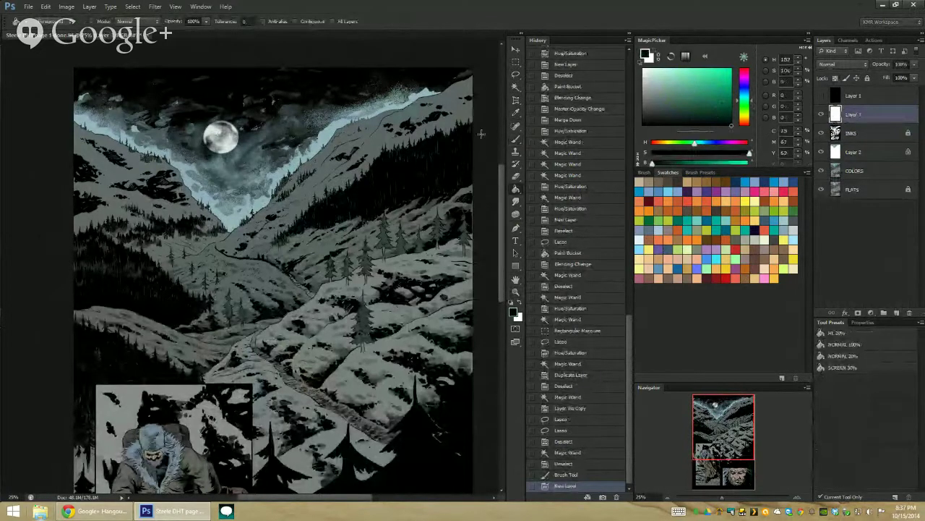
{"action": "left_click", "coordinate": [376, 142]}
{"action": "left_click", "coordinate": [843, 64]}
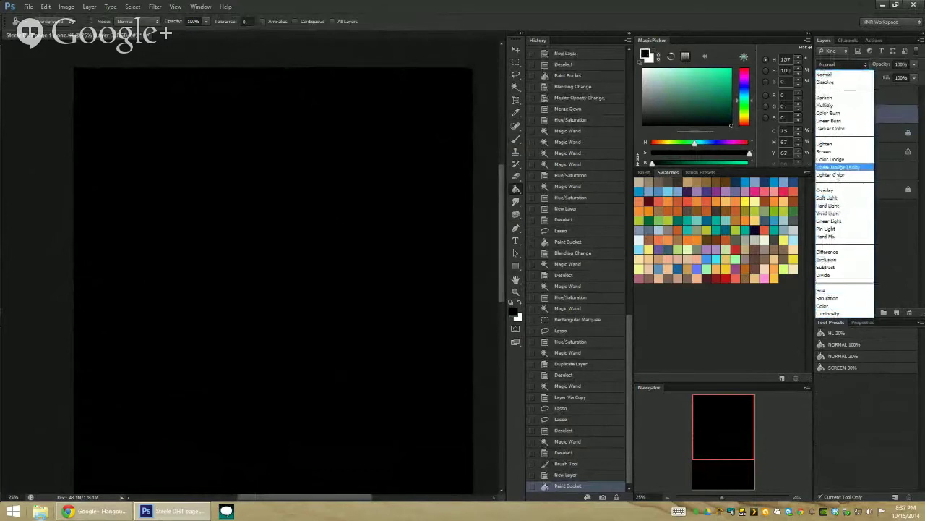
{"action": "left_click", "coordinate": [825, 152]}
Step: Sample the moon's pale grey and paint a glow over the moon with an enlarged soft brush on the Screen layer
{"action": "key", "text": "b"}
{"action": "key", "text": "x"}
{"action": "left_click", "coordinate": [214, 130], "text": "alt"}
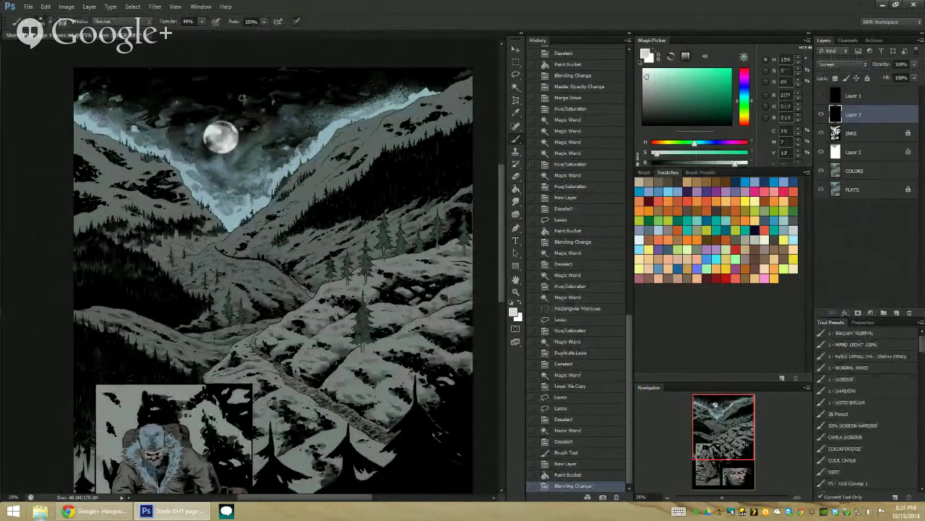
{"action": "left_click", "coordinate": [221, 138]}
{"action": "right_click", "coordinate": [230, 135], "text": "alt"}
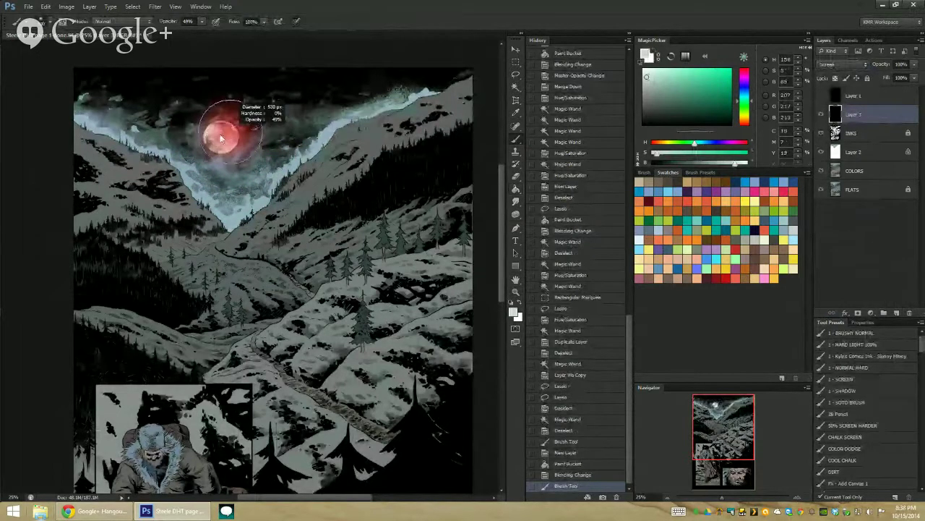
{"action": "left_click", "coordinate": [222, 135]}
Step: Examine the moon's glow against the whole page and close up
{"action": "left_click", "coordinate": [515, 291]}
{"action": "left_click", "coordinate": [482, 302], "text": "alt"}
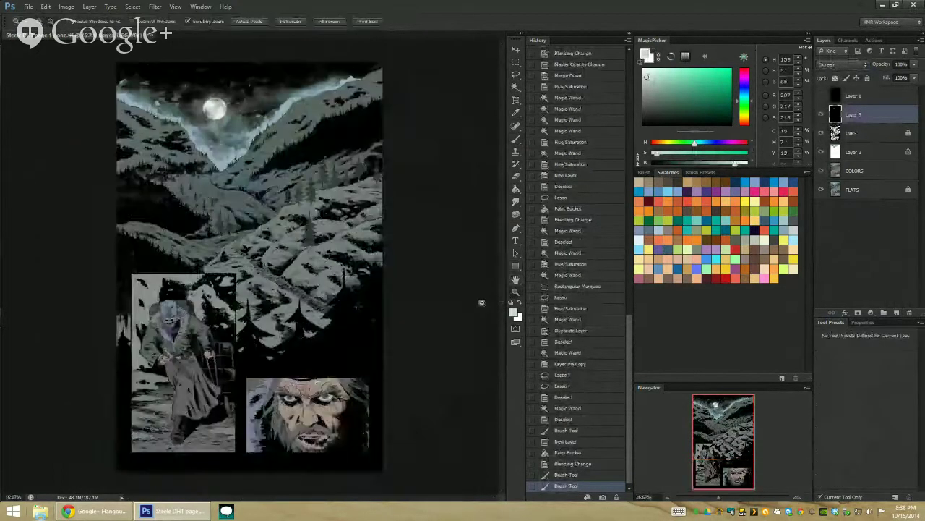
{"action": "left_click", "coordinate": [481, 308], "text": "alt"}
{"action": "left_click", "coordinate": [481, 309], "text": "alt"}
{"action": "left_click", "coordinate": [243, 219]}
{"action": "left_click", "coordinate": [234, 126]}
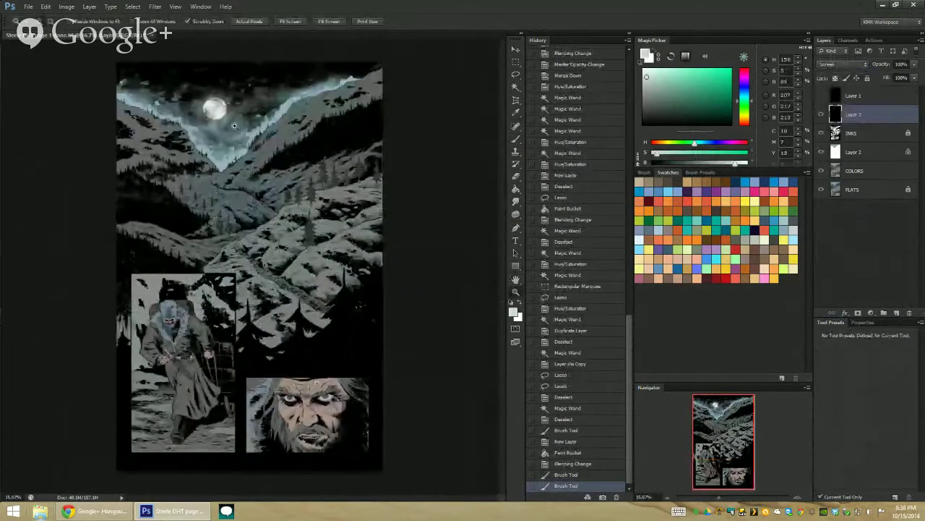
{"action": "left_click", "coordinate": [243, 188]}
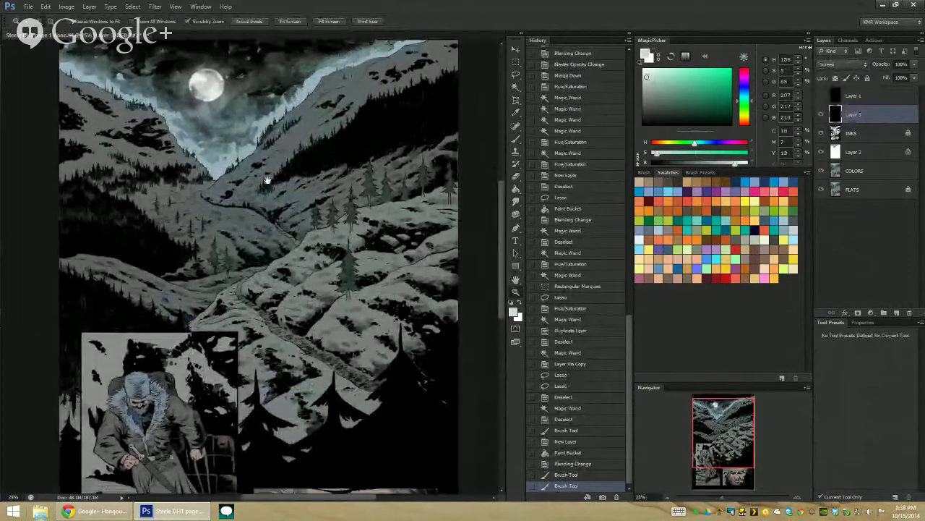
Step: Clear the selection and merge the separate sky layer down into COLORS
{"action": "key", "text": "w"}
{"action": "left_click", "coordinate": [121, 118]}
{"action": "key", "text": "l"}
{"action": "key", "text": "ctrl+d"}
{"action": "left_click", "coordinate": [861, 156]}
{"action": "right_click", "coordinate": [860, 155]}
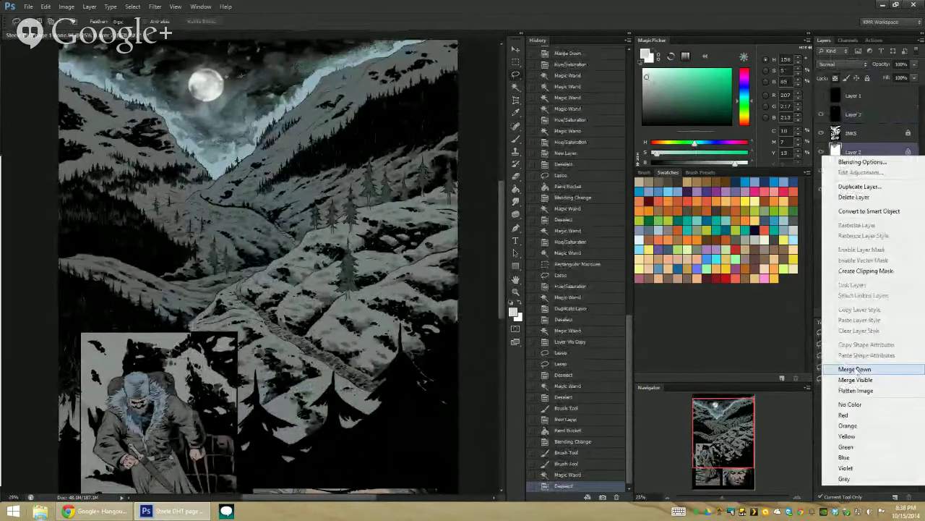
{"action": "left_click", "coordinate": [853, 366]}
Step: Select the distant mountain slopes on the COLORS layer with the Magic Wand
{"action": "left_click", "coordinate": [141, 129]}
{"action": "left_click_drag", "start_coordinate": [227, 232], "coordinate": [235, 269]}
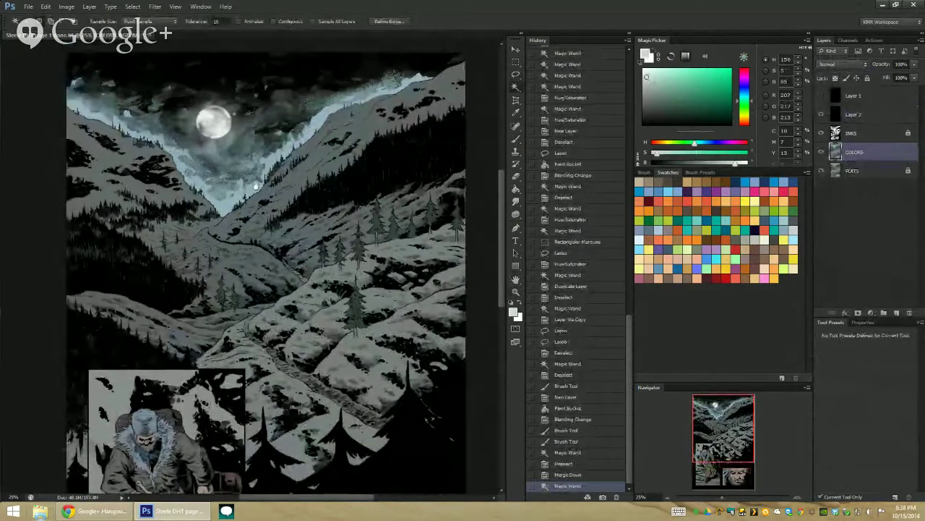
{"action": "left_click", "coordinate": [206, 247], "text": "ctrl"}
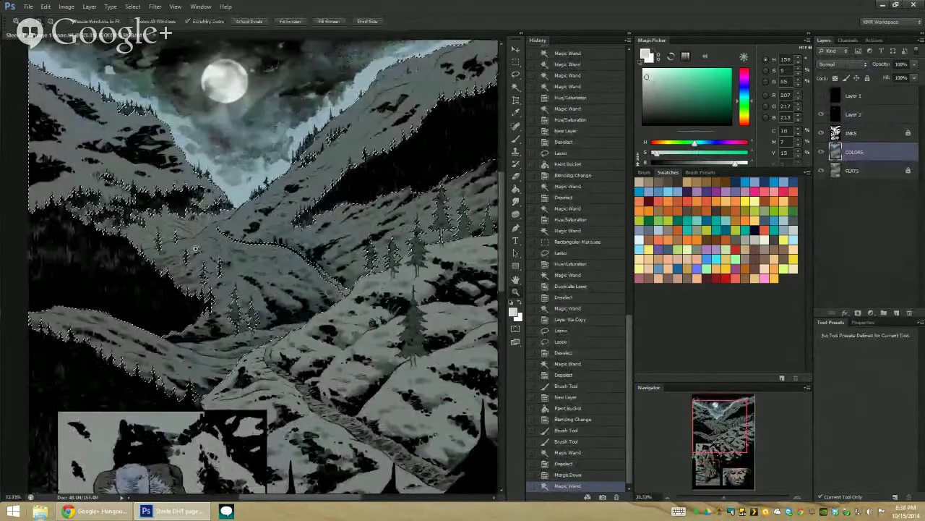
{"action": "left_click", "coordinate": [207, 246], "text": "ctrl"}
{"action": "left_click_drag", "start_coordinate": [206, 246], "coordinate": [257, 229]}
Step: Lower the Magic Wand tolerance, make a new selection near the valley skyline and hide the selection outline
{"action": "key", "text": "w"}
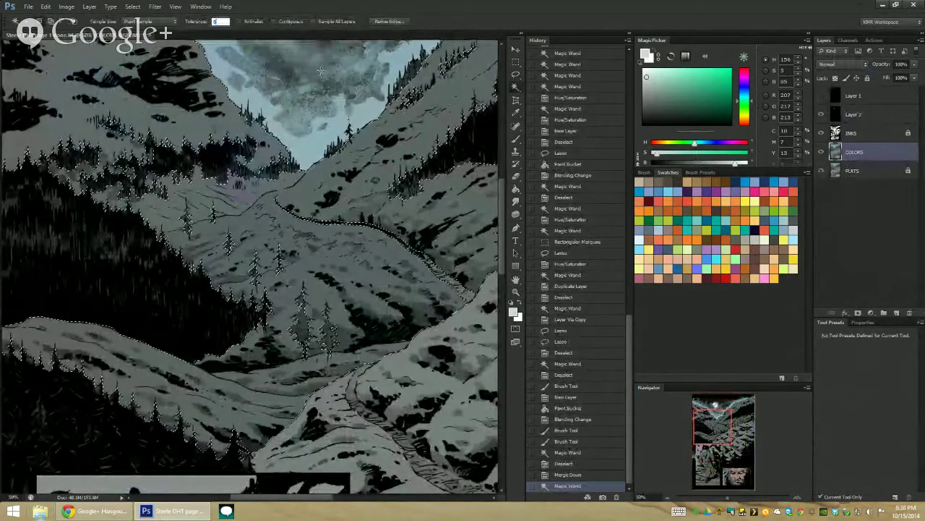
{"action": "key", "text": "z"}
{"action": "left_click_drag", "start_coordinate": [487, 302], "coordinate": [435, 290]}
{"action": "key", "text": "l"}
{"action": "left_click_drag", "start_coordinate": [298, 210], "coordinate": [289, 201]}
{"action": "key", "text": "w"}
{"action": "left_click", "coordinate": [289, 199]}
{"action": "left_click_drag", "start_coordinate": [382, 221], "coordinate": [274, 211]}
{"action": "key", "text": "ctrl+h"}
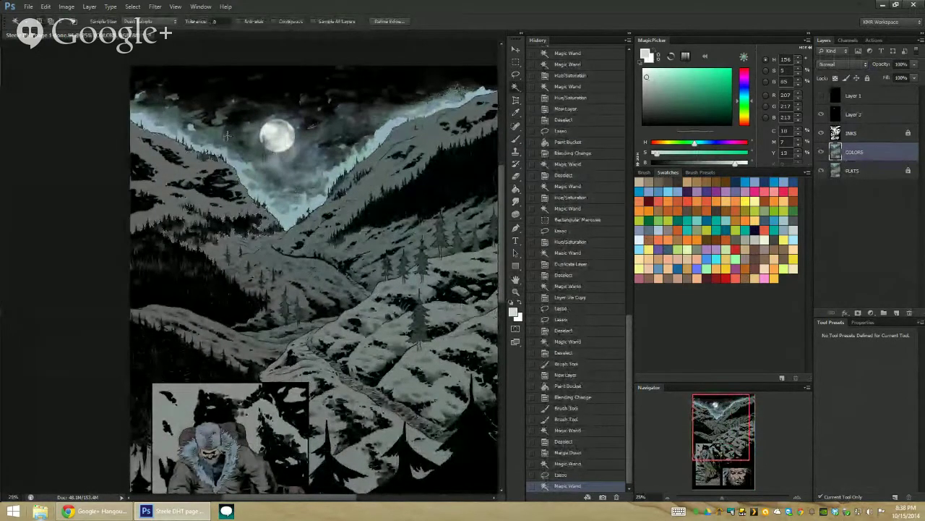
{"action": "key", "text": "b"}
{"action": "left_click_drag", "start_coordinate": [198, 131], "coordinate": [192, 134]}
{"action": "left_click_drag", "start_coordinate": [136, 121], "coordinate": [162, 131]}
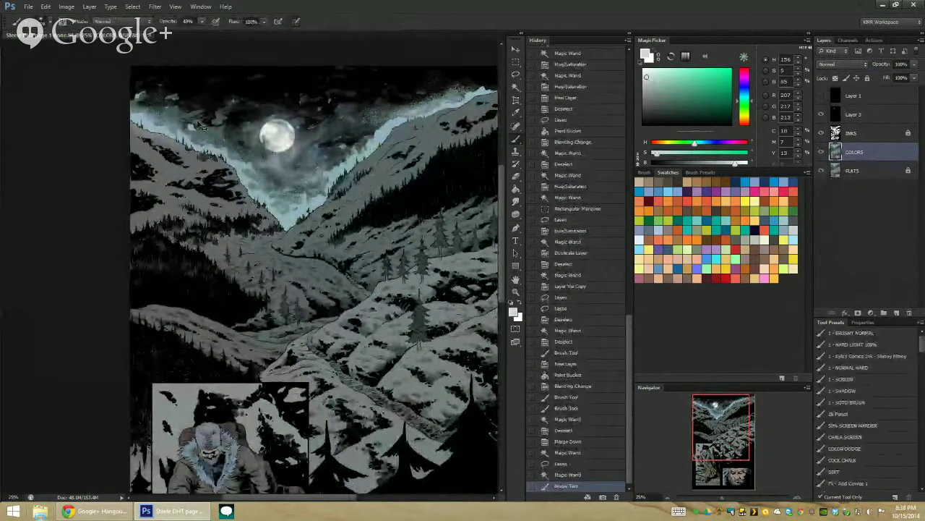
{"action": "key", "text": "ctrl+z"}
Step: Sample a sky tone, lighten it to a grey-blue (RGB 174, 187, 191) and brush it along the left ridge line
{"action": "left_click", "coordinate": [239, 107], "text": "alt"}
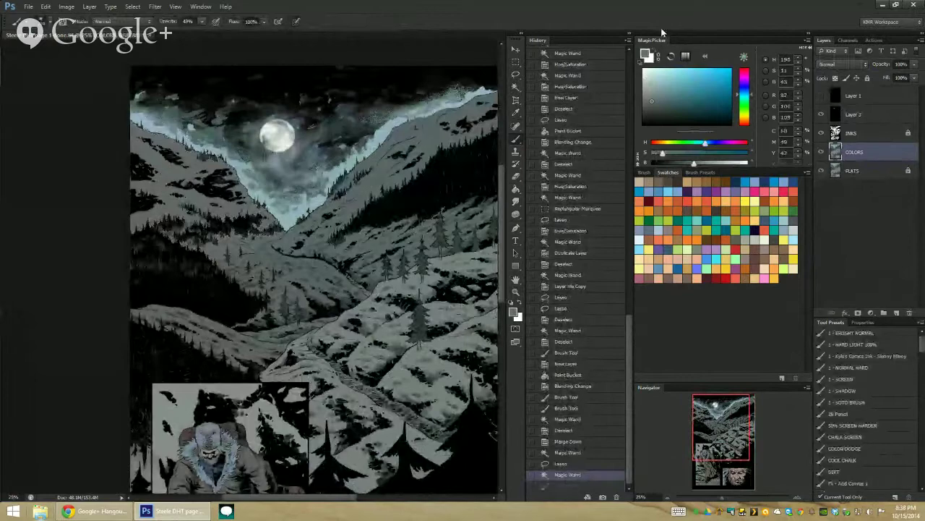
{"action": "left_click", "coordinate": [650, 82]}
{"action": "mouse_move", "coordinate": [181, 129]}
{"action": "left_mouse_down"}
{"action": "mouse_move", "coordinate": [199, 121]}
{"action": "mouse_move", "coordinate": [247, 150]}
{"action": "mouse_move", "coordinate": [267, 217]}
{"action": "left_mouse_up"}
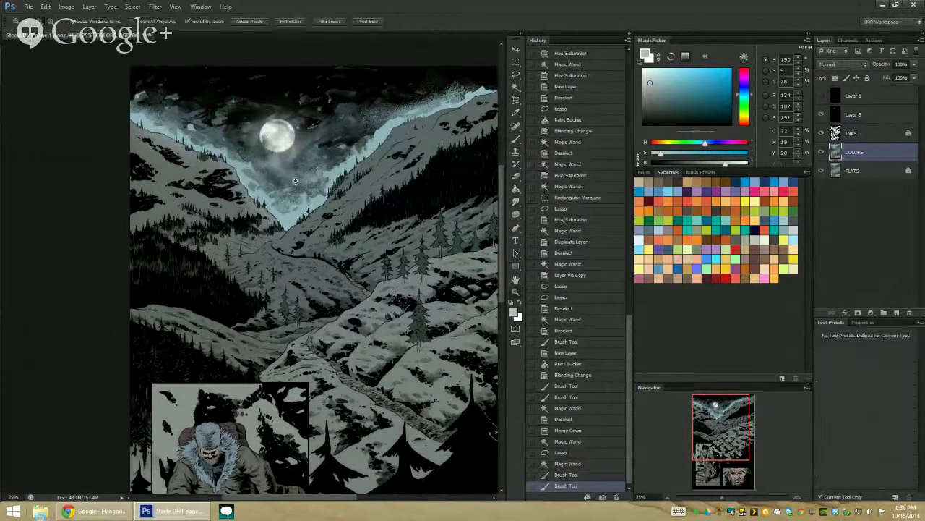
Step: Clear the current selection and lasso the snowy band beneath the dark rocks on the left mountain slope
{"action": "key", "text": "ctrl+plus"}
{"action": "left_click_drag", "start_coordinate": [355, 133], "coordinate": [281, 205]}
{"action": "left_click_drag", "start_coordinate": [344, 156], "coordinate": [412, 136]}
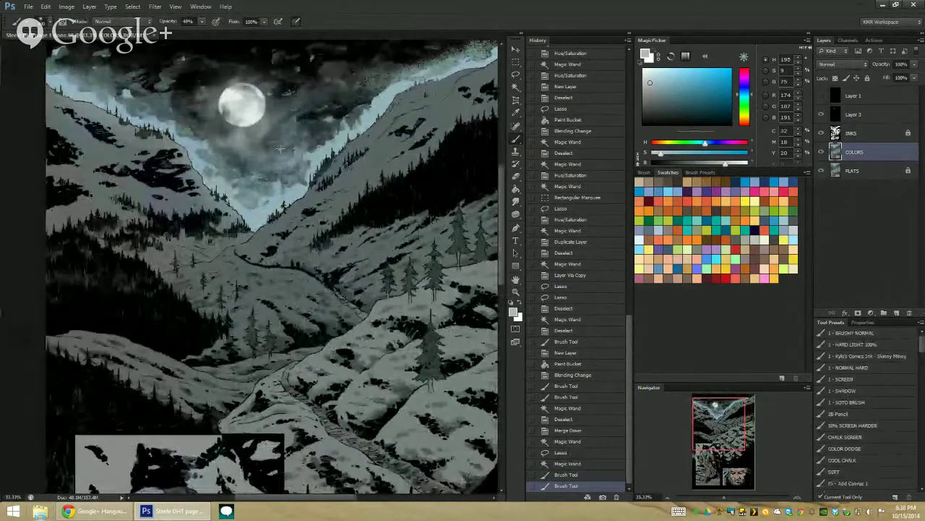
{"action": "key", "text": "ctrl+plus"}
{"action": "key", "text": "l"}
{"action": "left_click_drag", "start_coordinate": [148, 159], "coordinate": [201, 115]}
{"action": "key", "text": "ctrl+d"}
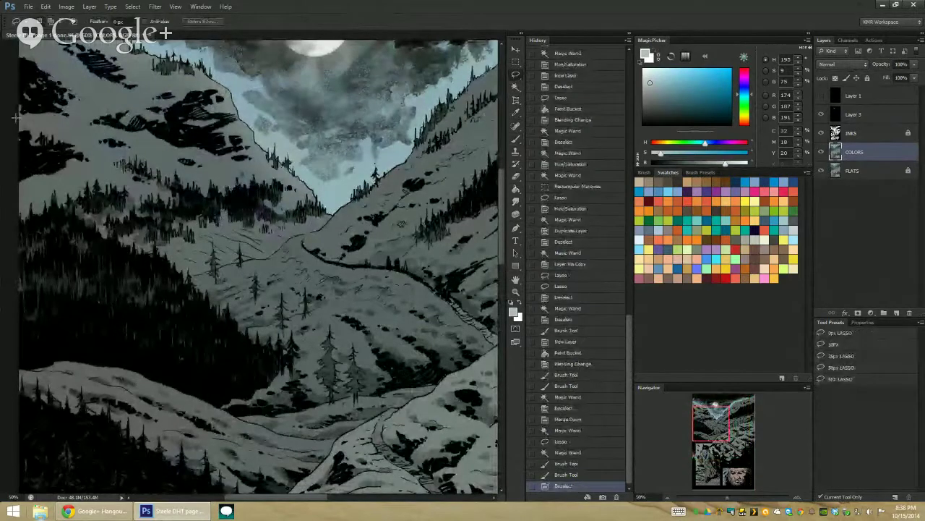
{"action": "mouse_move", "coordinate": [152, 129]}
{"action": "left_mouse_down"}
{"action": "mouse_move", "coordinate": [225, 155]}
{"action": "mouse_move", "coordinate": [241, 150]}
{"action": "mouse_move", "coordinate": [238, 159]}
{"action": "mouse_move", "coordinate": [271, 190]}
{"action": "left_mouse_up"}
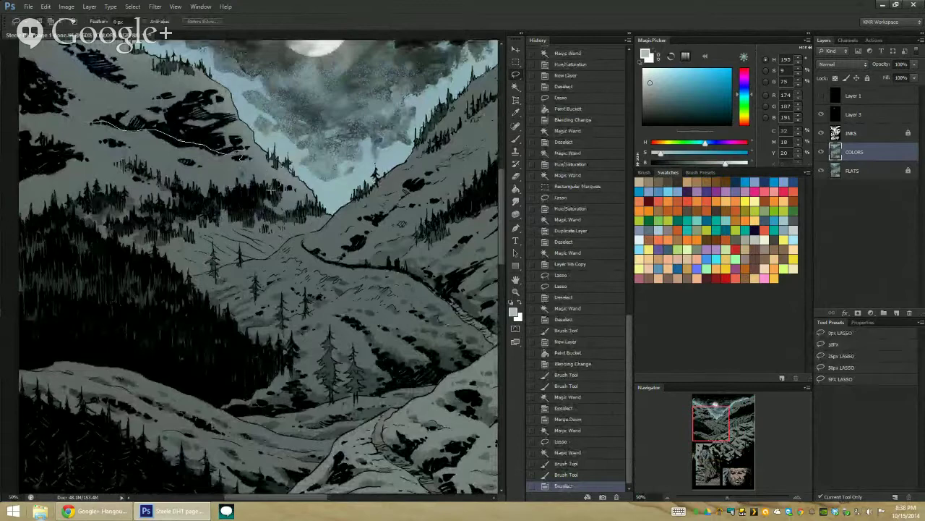
{"action": "left_click_drag", "start_coordinate": [192, 200], "coordinate": [128, 164]}
{"action": "left_click_drag", "start_coordinate": [54, 129], "coordinate": [88, 121]}
Step: Brush the grey-blue over the lassoed left slope with a large soft brush at 49% opacity, toggling the stroke to compare
{"action": "key", "text": "b"}
{"action": "left_click_drag", "start_coordinate": [170, 120], "coordinate": [185, 117]}
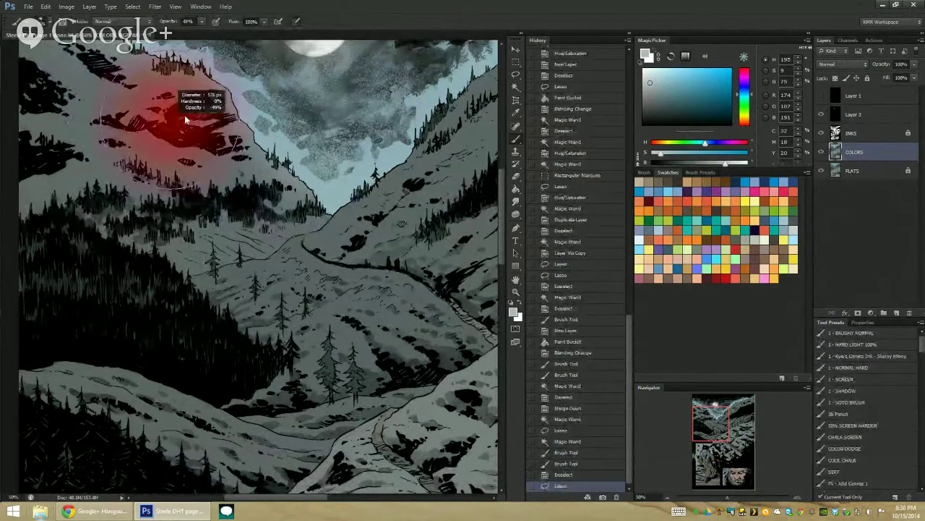
{"action": "left_click_drag", "start_coordinate": [115, 122], "coordinate": [244, 175]}
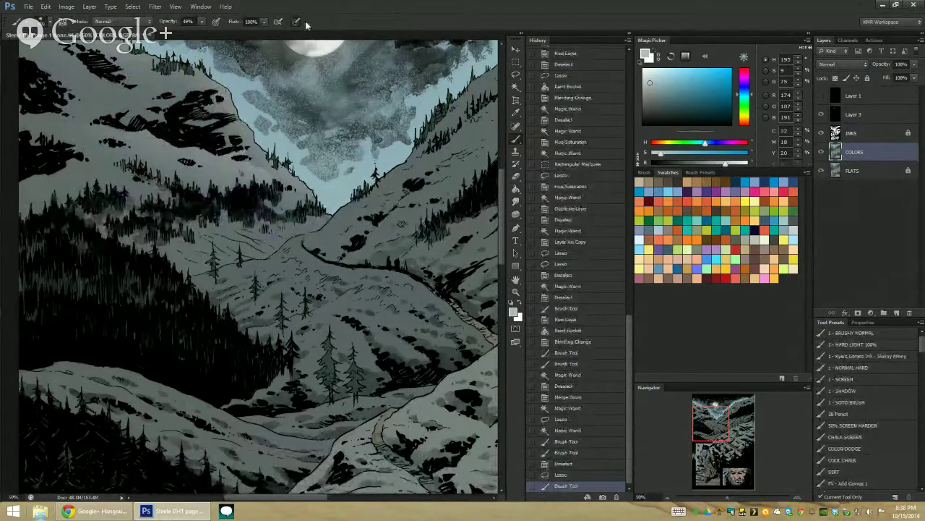
{"action": "left_click", "coordinate": [516, 292]}
{"action": "key", "text": "ctrl+0"}
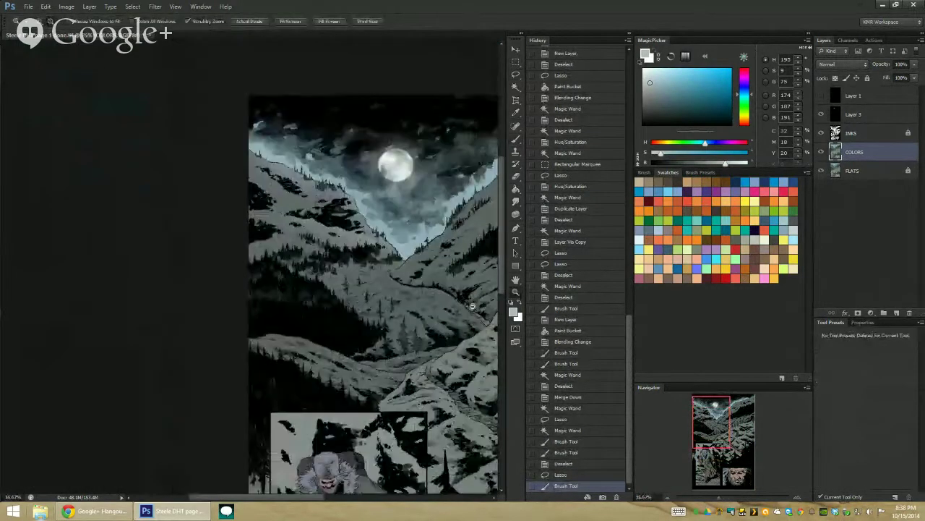
{"action": "left_click", "coordinate": [204, 144]}
{"action": "key", "text": "ctrl+z"}
{"action": "key", "text": "b"}
{"action": "left_click_drag", "start_coordinate": [196, 110], "coordinate": [183, 107]}
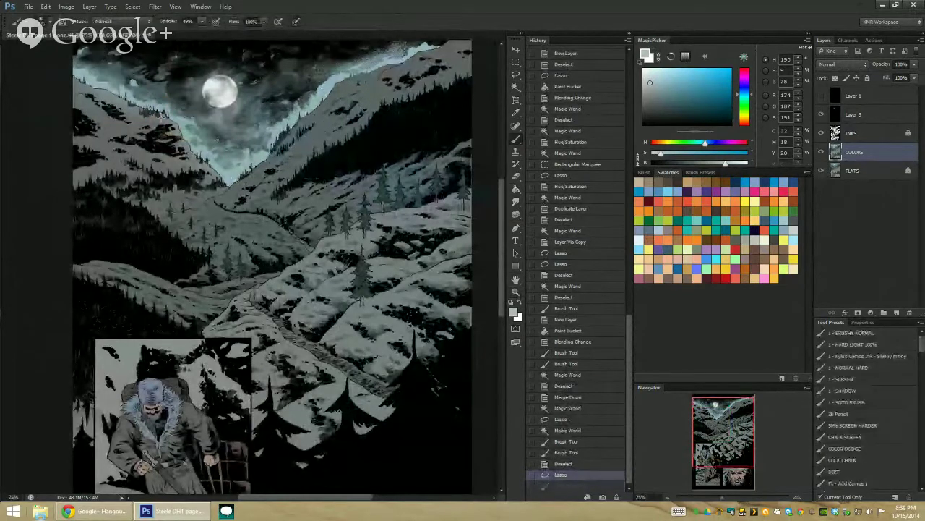
{"action": "key", "text": "ctrl+z"}
Step: Select the right-hand mountain slope with the Magic Wand and copy it to a new layer
{"action": "key", "text": "z"}
{"action": "left_click", "coordinate": [240, 167]}
{"action": "left_click_drag", "start_coordinate": [232, 185], "coordinate": [251, 172]}
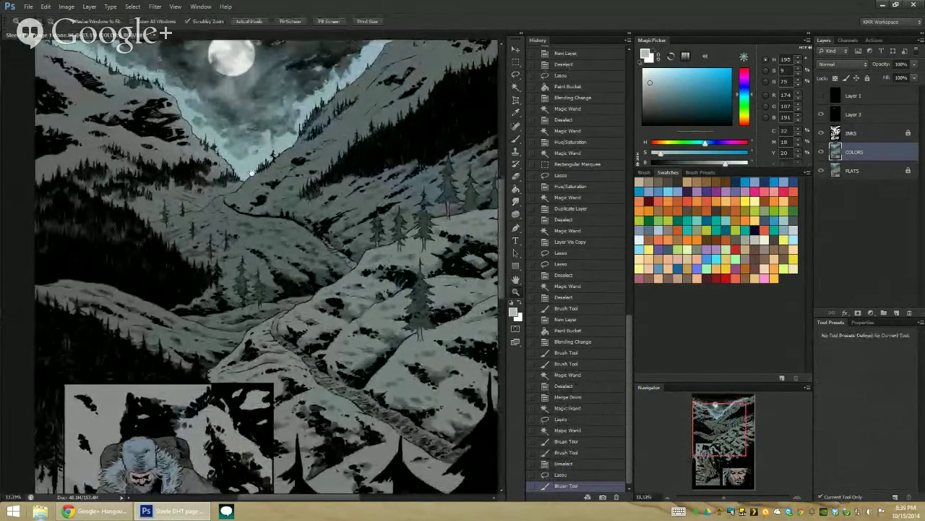
{"action": "left_click", "coordinate": [469, 304], "text": "alt"}
{"action": "left_click", "coordinate": [469, 304], "text": "alt"}
{"action": "left_click", "coordinate": [470, 304], "text": "alt"}
{"action": "left_click", "coordinate": [271, 164]}
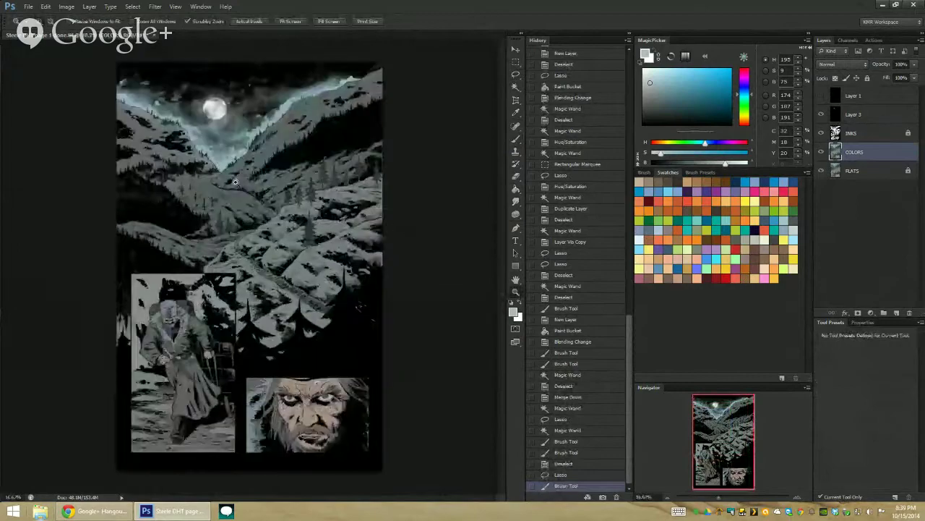
{"action": "left_click", "coordinate": [271, 163]}
{"action": "left_click_drag", "start_coordinate": [298, 150], "coordinate": [322, 163]}
{"action": "key", "text": "w"}
{"action": "left_click", "coordinate": [363, 198]}
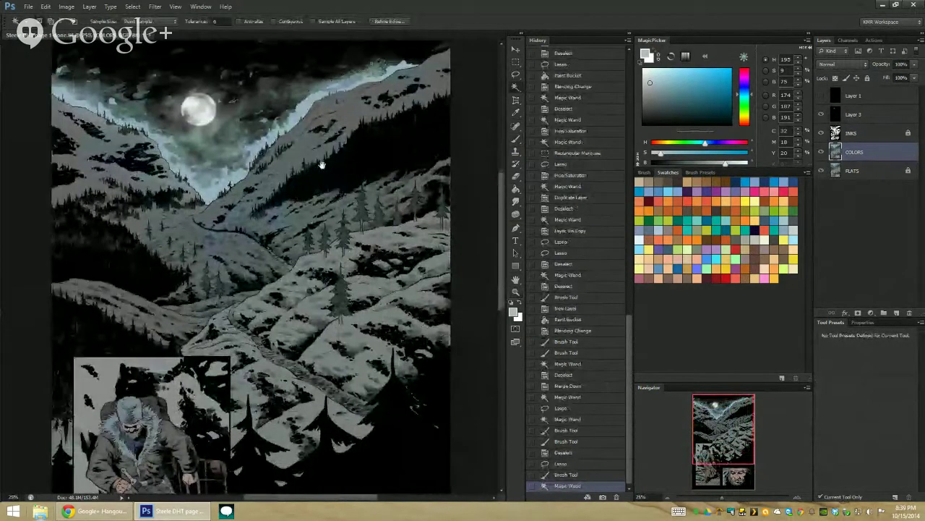
{"action": "key", "text": "ctrl+j"}
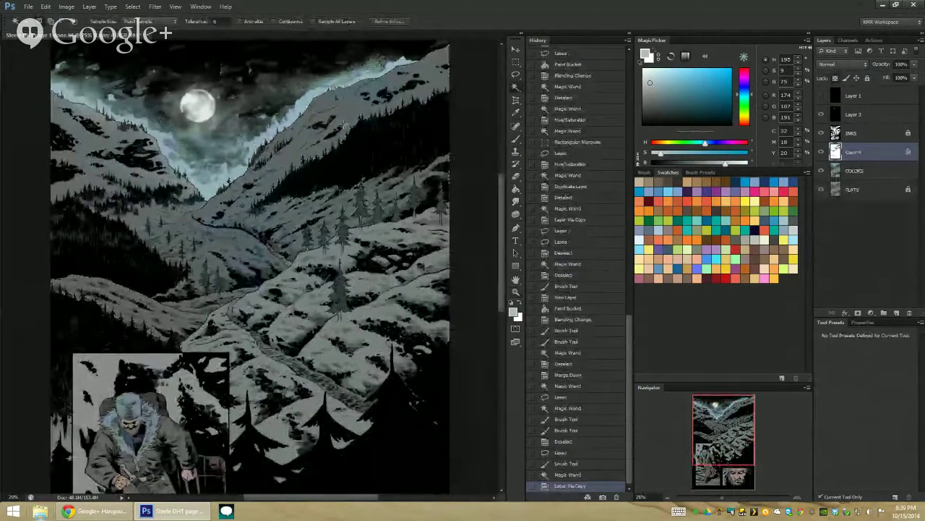
Step: Brush soft grey-blue moonlight along the right-hand ridge and down its slope to the valley on the copied layer
{"action": "key", "text": "b"}
{"action": "mouse_move", "coordinate": [193, 170]}
{"action": "left_mouse_down"}
{"action": "mouse_move", "coordinate": [286, 74]}
{"action": "mouse_move", "coordinate": [371, 36]}
{"action": "mouse_move", "coordinate": [395, 33]}
{"action": "mouse_move", "coordinate": [362, 47]}
{"action": "mouse_move", "coordinate": [455, 24]}
{"action": "mouse_move", "coordinate": [241, 105]}
{"action": "mouse_move", "coordinate": [194, 150]}
{"action": "mouse_move", "coordinate": [217, 127]}
{"action": "left_mouse_up"}
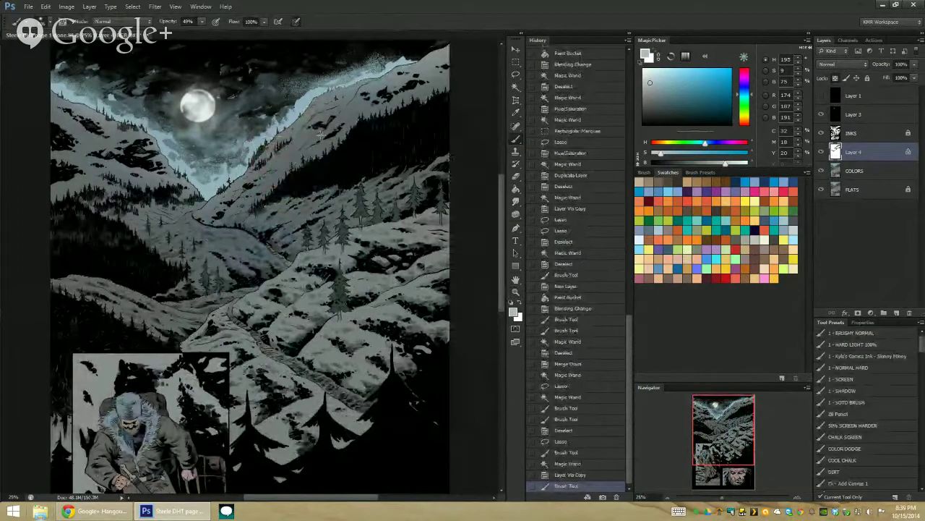
{"action": "left_click_drag", "start_coordinate": [261, 180], "coordinate": [311, 153]}
{"action": "key", "text": "ctrl+z"}
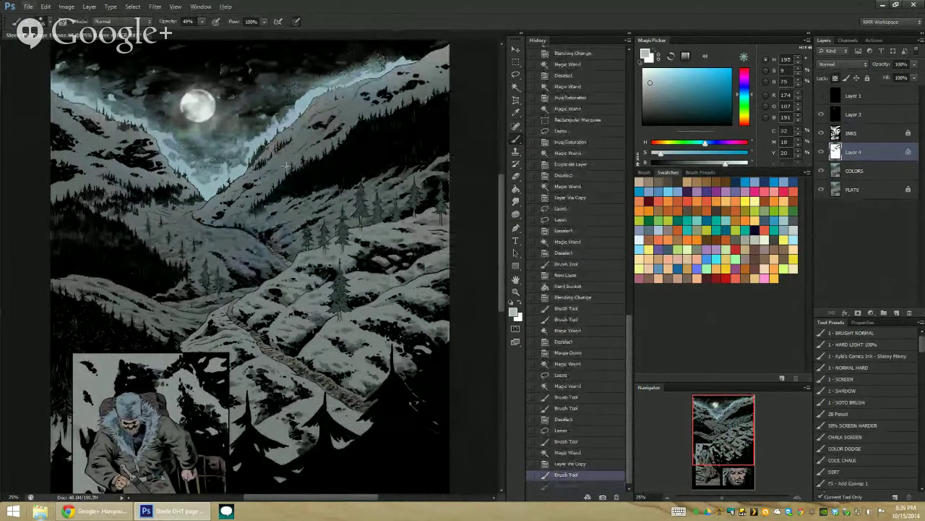
{"action": "left_click_drag", "start_coordinate": [245, 200], "coordinate": [255, 185]}
{"action": "left_click_drag", "start_coordinate": [317, 143], "coordinate": [405, 64]}
{"action": "left_click_drag", "start_coordinate": [354, 105], "coordinate": [327, 133]}
{"action": "left_click_drag", "start_coordinate": [327, 133], "coordinate": [250, 195]}
{"action": "mouse_move", "coordinate": [250, 195]}
{"action": "left_mouse_down"}
{"action": "mouse_move", "coordinate": [231, 210]}
{"action": "mouse_move", "coordinate": [256, 199]}
{"action": "left_mouse_up"}
{"action": "left_click_drag", "start_coordinate": [242, 217], "coordinate": [271, 208]}
{"action": "mouse_move", "coordinate": [276, 206]}
{"action": "left_mouse_down"}
{"action": "mouse_move", "coordinate": [232, 205]}
{"action": "mouse_move", "coordinate": [250, 175]}
{"action": "left_mouse_up"}
{"action": "left_click_drag", "start_coordinate": [356, 88], "coordinate": [338, 104]}
{"action": "left_click_drag", "start_coordinate": [351, 99], "coordinate": [368, 83]}
{"action": "left_click_drag", "start_coordinate": [370, 81], "coordinate": [389, 70]}
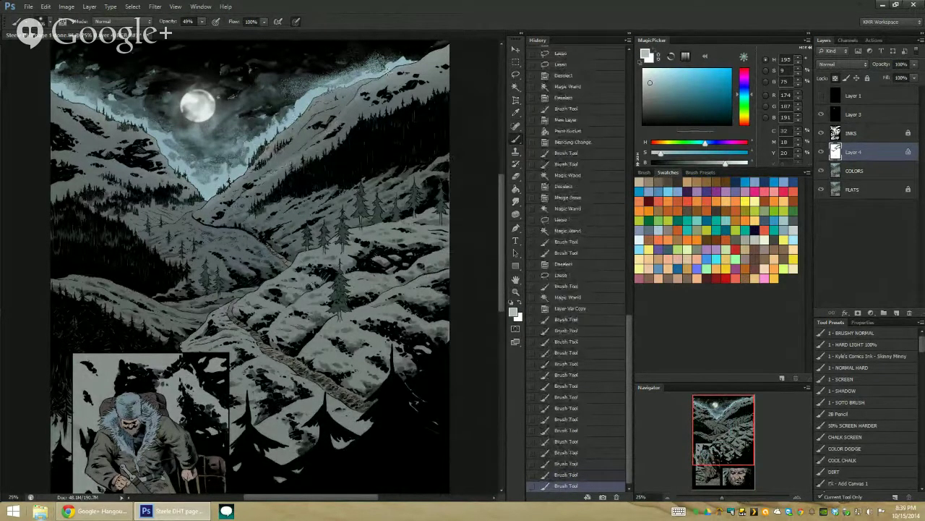
{"action": "mouse_move", "coordinate": [264, 181]}
{"action": "left_mouse_down"}
{"action": "mouse_move", "coordinate": [231, 212]}
{"action": "mouse_move", "coordinate": [202, 213]}
{"action": "mouse_move", "coordinate": [225, 175]}
{"action": "left_mouse_up"}
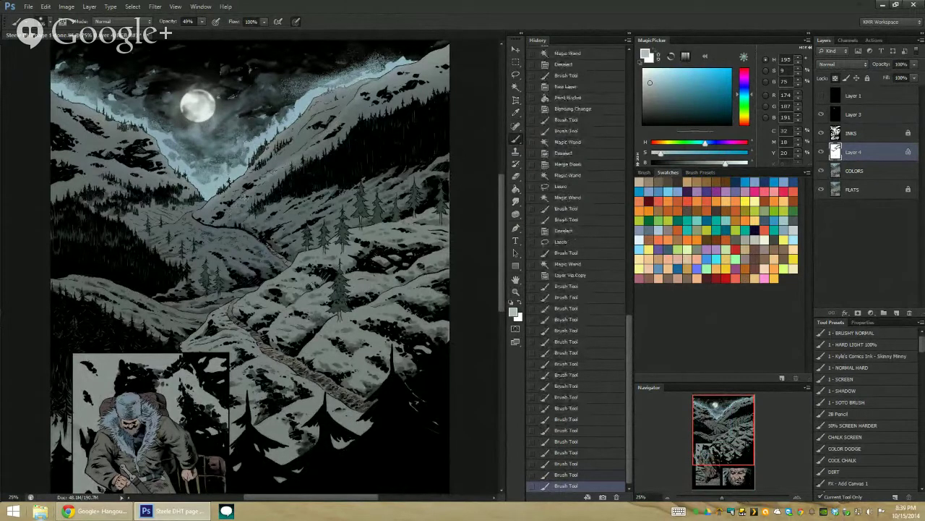
{"action": "left_click", "coordinate": [163, 154]}
{"action": "key", "text": "l"}
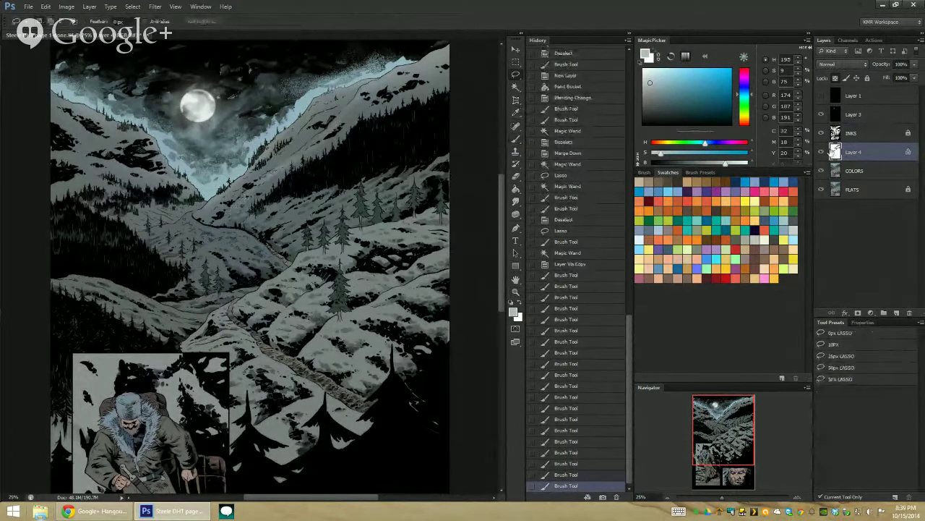
{"action": "key", "text": "b"}
Step: Examine the lightened ridges against the whole page and up close
{"action": "left_click", "coordinate": [515, 291]}
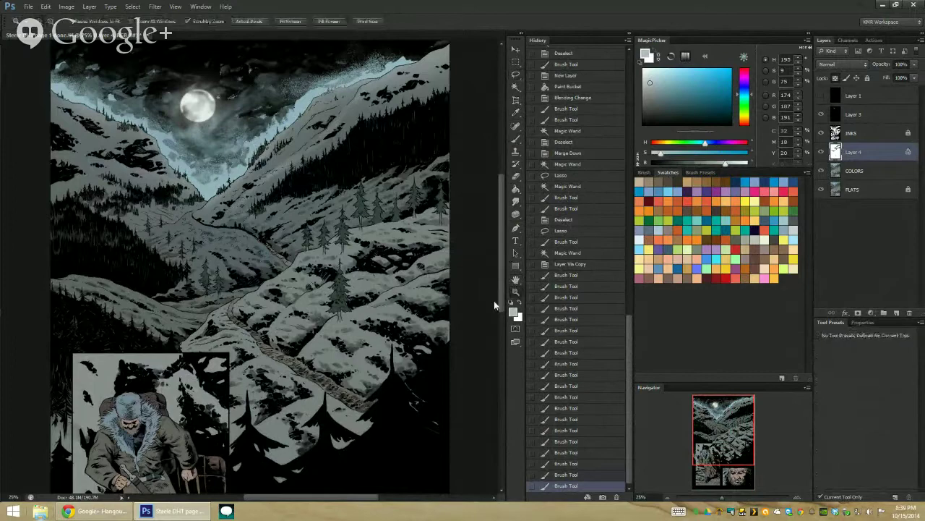
{"action": "key", "text": "ctrl+minus"}
{"action": "key", "text": "ctrl+minus"}
{"action": "key", "text": "ctrl+minus"}
{"action": "left_click", "coordinate": [230, 191]}
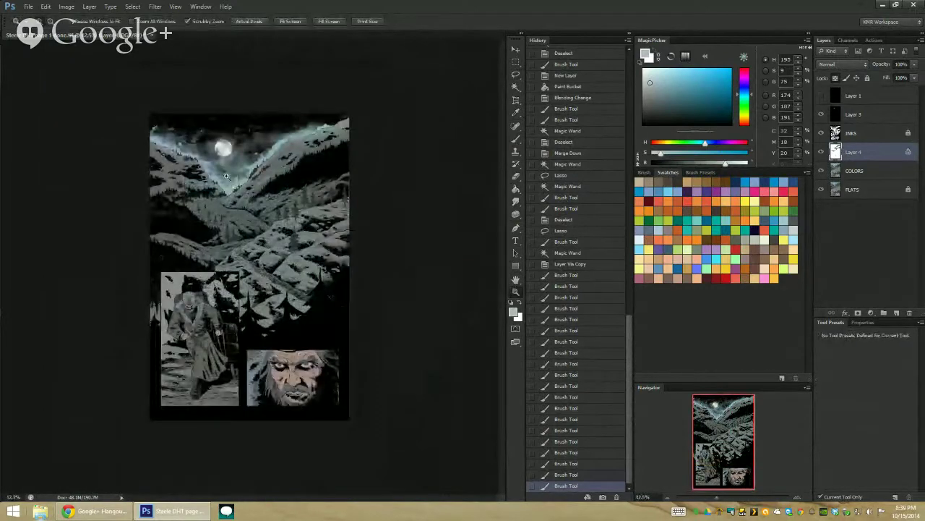
{"action": "left_click", "coordinate": [251, 195]}
{"action": "left_click", "coordinate": [230, 187]}
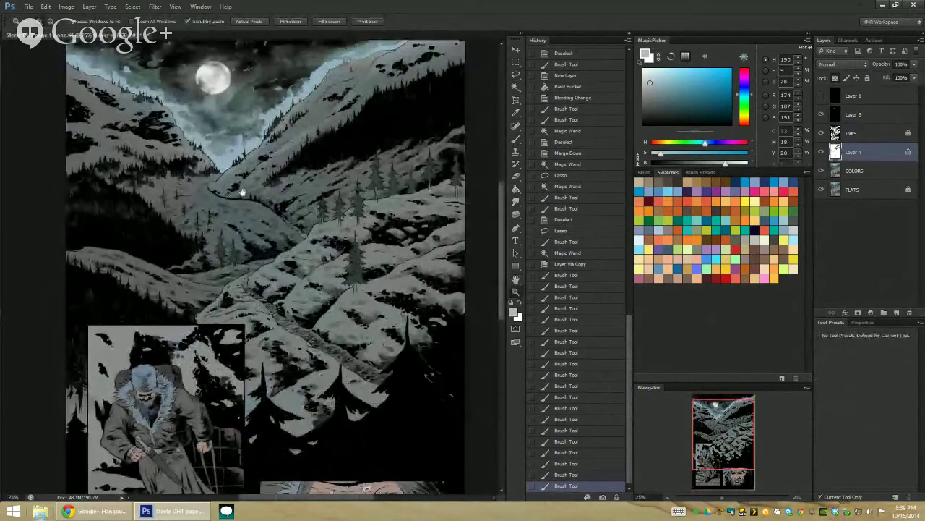
{"action": "left_click_drag", "start_coordinate": [237, 187], "coordinate": [249, 215]}
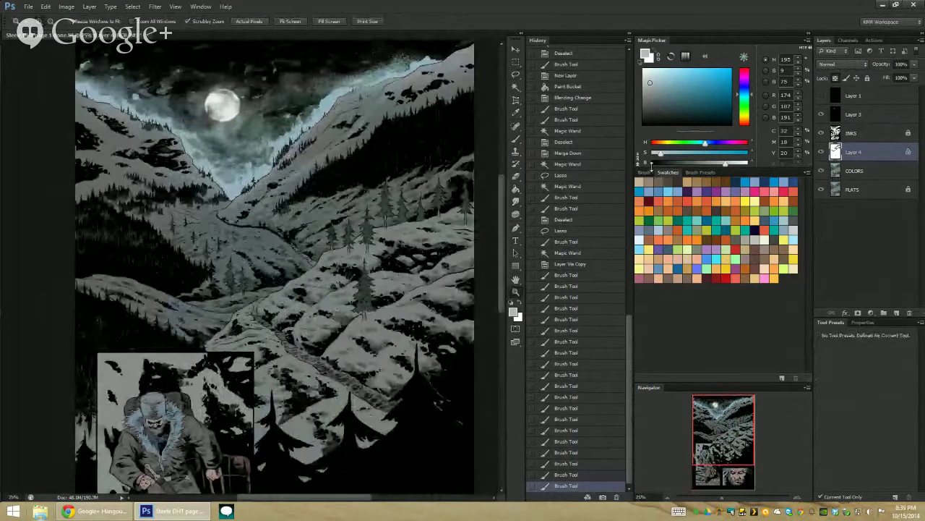
Step: Merge the ridge layer down into COLORS and select the midground slopes and lower-left hill with the Magic Wand
{"action": "right_click", "coordinate": [860, 163]}
{"action": "left_click", "coordinate": [867, 374]}
{"action": "key", "text": "w"}
{"action": "left_click", "coordinate": [217, 309]}
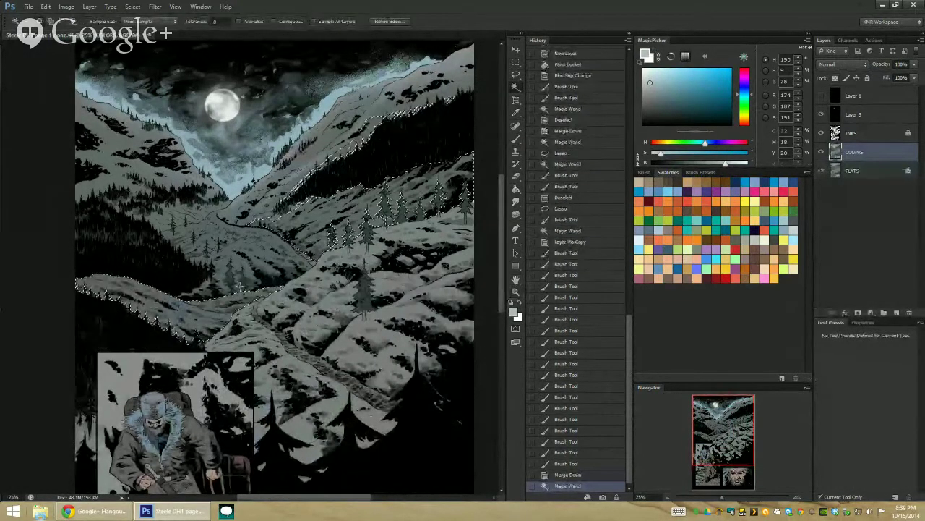
Step: Copy the selected midground slopes to a new layer and brush grey-blue light on the valley end of the lower-left hill
{"action": "key", "text": "ctrl+j"}
{"action": "key", "text": "b"}
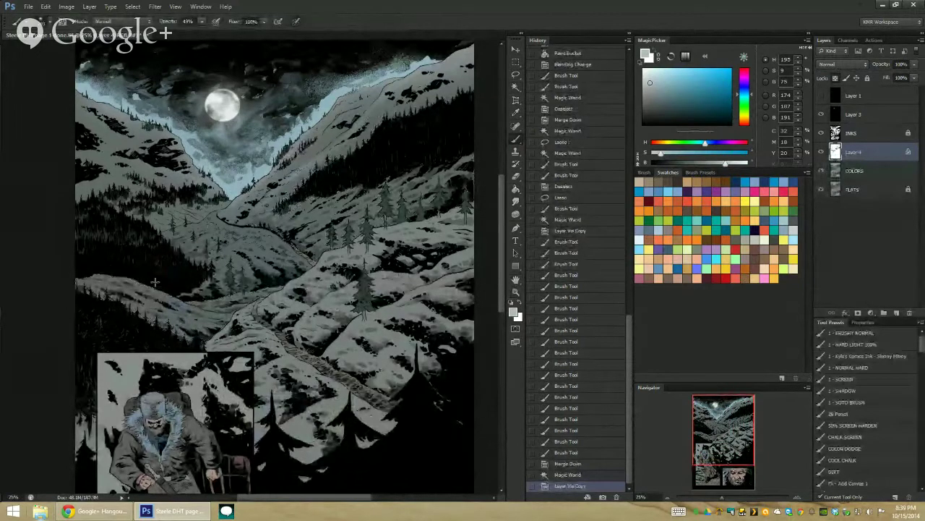
{"action": "mouse_move", "coordinate": [208, 295]}
{"action": "left_mouse_down"}
{"action": "mouse_move", "coordinate": [277, 290]}
{"action": "mouse_move", "coordinate": [201, 303]}
{"action": "mouse_move", "coordinate": [229, 319]}
{"action": "mouse_move", "coordinate": [262, 293]}
{"action": "left_mouse_up"}
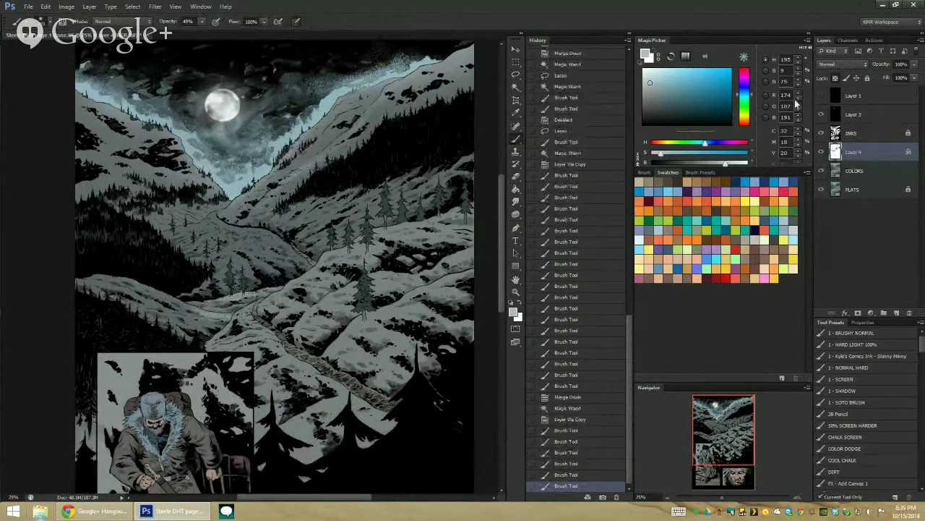
Step: Merge the midground layer into COLORS and copy the central valley slope, selected with the Magic Wand, to a new layer
{"action": "right_click", "coordinate": [855, 154]}
{"action": "left_click", "coordinate": [845, 424]}
{"action": "key", "text": "w"}
{"action": "left_click", "coordinate": [247, 253]}
{"action": "key", "text": "ctrl+j"}
{"action": "key", "text": "b"}
{"action": "mouse_move", "coordinate": [218, 232]}
{"action": "left_mouse_down"}
{"action": "mouse_move", "coordinate": [226, 235]}
{"action": "mouse_move", "coordinate": [203, 250]}
{"action": "mouse_move", "coordinate": [250, 256]}
{"action": "left_mouse_up"}
{"action": "key", "text": "ctrl+z"}
{"action": "left_click_drag", "start_coordinate": [219, 209], "coordinate": [217, 210]}
{"action": "key", "text": "l"}
{"action": "scroll", "coordinate": [216, 210], "scroll_direction": "up", "scroll_amount": 1}
{"action": "mouse_move", "coordinate": [130, 235]}
{"action": "left_mouse_down"}
{"action": "mouse_move", "coordinate": [136, 247]}
{"action": "mouse_move", "coordinate": [173, 232]}
{"action": "left_mouse_up"}
{"action": "key", "text": "ctrl+d"}
Step: Brush small grey-blue highlights at the far bend of the valley path, just below the skyline notch
{"action": "key", "text": "b"}
{"action": "mouse_move", "coordinate": [222, 203]}
{"action": "left_mouse_down"}
{"action": "mouse_move", "coordinate": [209, 205]}
{"action": "mouse_move", "coordinate": [211, 217]}
{"action": "mouse_move", "coordinate": [267, 224]}
{"action": "mouse_move", "coordinate": [219, 211]}
{"action": "left_mouse_up"}
{"action": "mouse_move", "coordinate": [221, 206]}
{"action": "left_mouse_down"}
{"action": "mouse_move", "coordinate": [230, 200]}
{"action": "mouse_move", "coordinate": [221, 207]}
{"action": "left_mouse_up"}
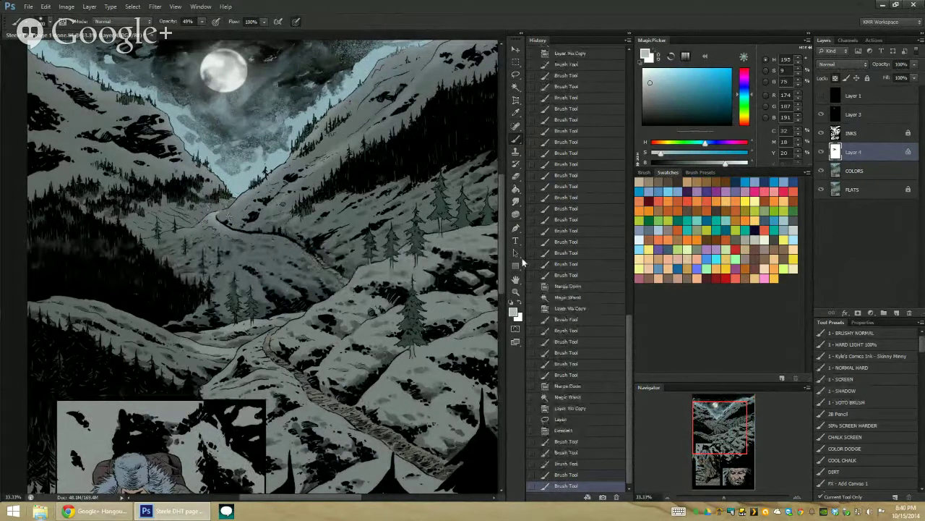
Step: Lighten the paint colour to a pale grey (RGB 201, 214, 214) and choose the 1 - SOTO BRUSH preset
{"action": "left_click", "coordinate": [515, 292]}
{"action": "left_click", "coordinate": [462, 316], "text": "alt"}
{"action": "left_click", "coordinate": [462, 315], "text": "alt"}
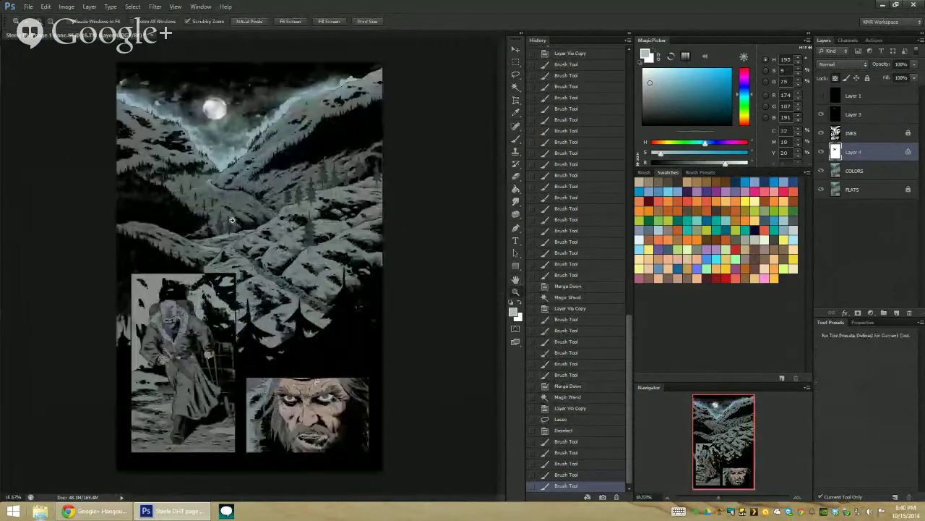
{"action": "left_click", "coordinate": [235, 217]}
{"action": "key", "text": "b"}
{"action": "left_click", "coordinate": [648, 84]}
{"action": "left_click", "coordinate": [647, 77]}
{"action": "left_click", "coordinate": [854, 402]}
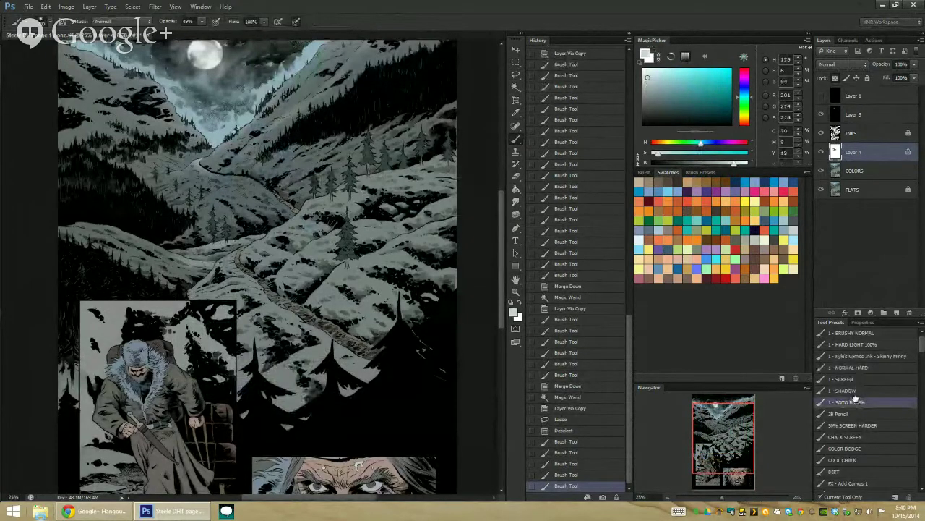
Step: Merge the valley layer into COLORS and copy the snowy foreground hills, selected with the Magic Wand, to a new layer
{"action": "right_click", "coordinate": [872, 154]}
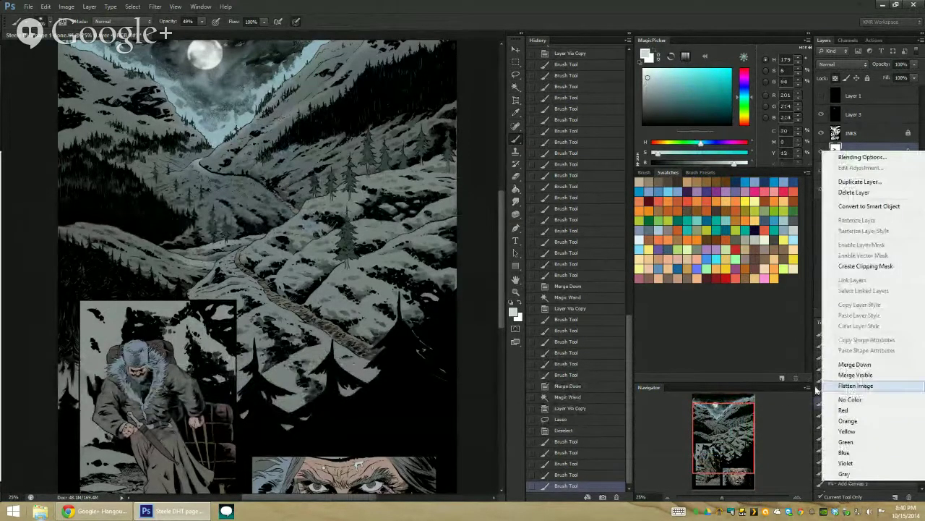
{"action": "left_click", "coordinate": [854, 365]}
{"action": "key", "text": "w"}
{"action": "left_click", "coordinate": [329, 207]}
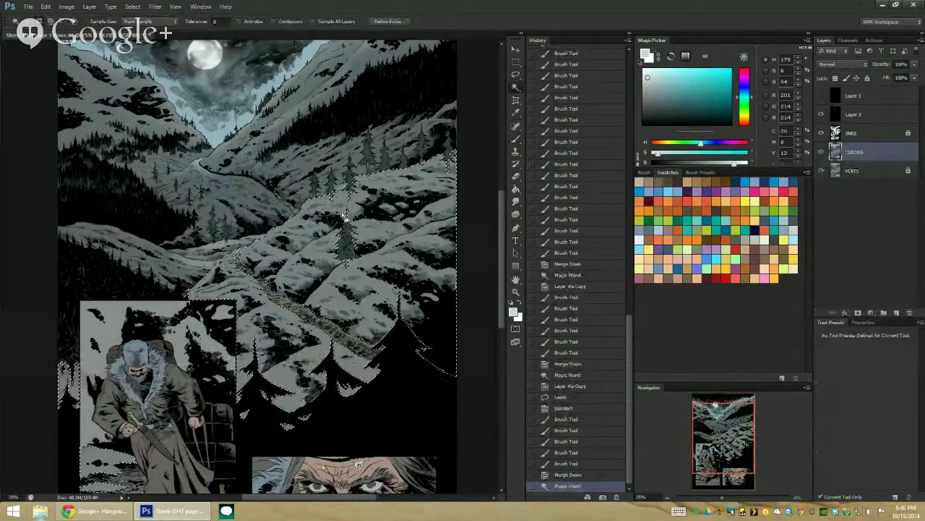
{"action": "key", "text": "ctrl+j"}
Step: Brush pale grey moonlight over the foreground hills, along the crest, the snow mounds and both sides of the trail
{"action": "key", "text": "b"}
{"action": "left_click_drag", "start_coordinate": [266, 219], "coordinate": [291, 205]}
{"action": "mouse_move", "coordinate": [211, 205]}
{"action": "left_mouse_down"}
{"action": "mouse_move", "coordinate": [311, 217]}
{"action": "mouse_move", "coordinate": [416, 177]}
{"action": "left_mouse_up"}
{"action": "mouse_move", "coordinate": [269, 205]}
{"action": "left_mouse_down"}
{"action": "mouse_move", "coordinate": [212, 232]}
{"action": "mouse_move", "coordinate": [231, 258]}
{"action": "mouse_move", "coordinate": [227, 269]}
{"action": "left_mouse_up"}
{"action": "mouse_move", "coordinate": [231, 266]}
{"action": "left_mouse_down"}
{"action": "mouse_move", "coordinate": [256, 295]}
{"action": "mouse_move", "coordinate": [234, 254]}
{"action": "mouse_move", "coordinate": [264, 303]}
{"action": "mouse_move", "coordinate": [287, 318]}
{"action": "left_mouse_up"}
{"action": "left_click_drag", "start_coordinate": [264, 250], "coordinate": [255, 255]}
{"action": "left_click_drag", "start_coordinate": [261, 240], "coordinate": [253, 244]}
{"action": "left_click_drag", "start_coordinate": [252, 277], "coordinate": [245, 271]}
{"action": "left_click_drag", "start_coordinate": [269, 269], "coordinate": [262, 264]}
{"action": "left_click_drag", "start_coordinate": [291, 272], "coordinate": [285, 277]}
{"action": "left_click_drag", "start_coordinate": [261, 247], "coordinate": [272, 237]}
{"action": "left_click_drag", "start_coordinate": [318, 197], "coordinate": [338, 191]}
{"action": "left_click_drag", "start_coordinate": [386, 164], "coordinate": [405, 160]}
{"action": "left_click_drag", "start_coordinate": [294, 263], "coordinate": [347, 226]}
{"action": "left_click_drag", "start_coordinate": [295, 265], "coordinate": [322, 240]}
{"action": "mouse_move", "coordinate": [312, 295]}
{"action": "left_mouse_down"}
{"action": "mouse_move", "coordinate": [342, 267]}
{"action": "mouse_move", "coordinate": [412, 232]}
{"action": "left_mouse_up"}
{"action": "mouse_move", "coordinate": [331, 283]}
{"action": "left_mouse_down"}
{"action": "mouse_move", "coordinate": [418, 254]}
{"action": "mouse_move", "coordinate": [355, 306]}
{"action": "mouse_move", "coordinate": [327, 287]}
{"action": "left_mouse_up"}
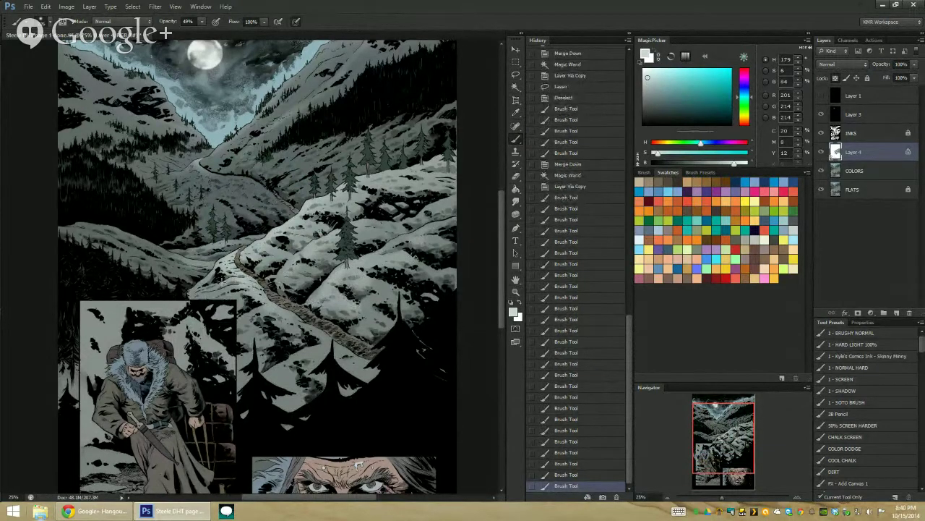
{"action": "left_click_drag", "start_coordinate": [222, 282], "coordinate": [254, 237]}
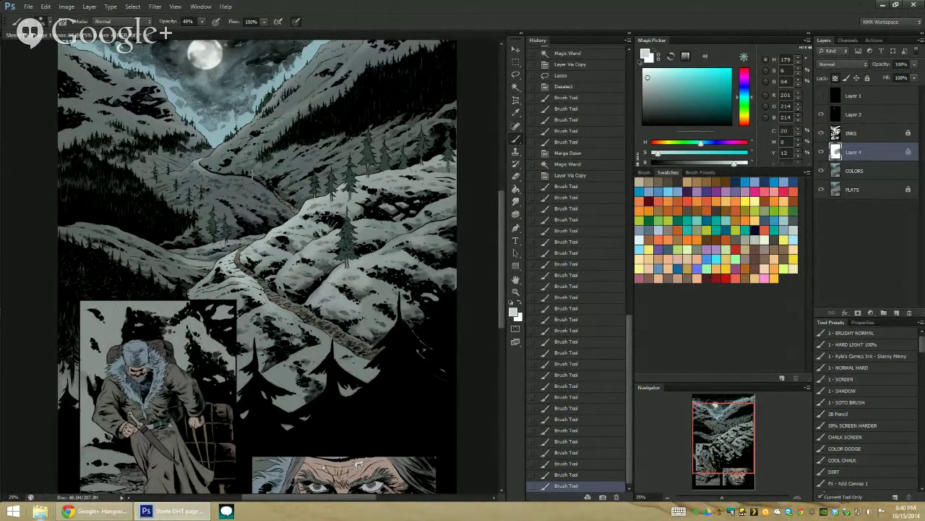
{"action": "left_click_drag", "start_coordinate": [264, 231], "coordinate": [268, 217]}
{"action": "left_click_drag", "start_coordinate": [269, 215], "coordinate": [272, 199]}
{"action": "mouse_move", "coordinate": [358, 232]}
{"action": "left_mouse_down"}
{"action": "mouse_move", "coordinate": [363, 141]}
{"action": "mouse_move", "coordinate": [392, 121]}
{"action": "mouse_move", "coordinate": [269, 168]}
{"action": "left_mouse_up"}
{"action": "mouse_move", "coordinate": [246, 163]}
{"action": "left_mouse_down"}
{"action": "mouse_move", "coordinate": [218, 161]}
{"action": "mouse_move", "coordinate": [228, 167]}
{"action": "left_mouse_up"}
{"action": "left_click_drag", "start_coordinate": [285, 221], "coordinate": [304, 234]}
{"action": "left_click_drag", "start_coordinate": [270, 205], "coordinate": [325, 232]}
{"action": "mouse_move", "coordinate": [255, 162]}
{"action": "left_mouse_down"}
{"action": "mouse_move", "coordinate": [271, 150]}
{"action": "mouse_move", "coordinate": [282, 218]}
{"action": "left_mouse_up"}
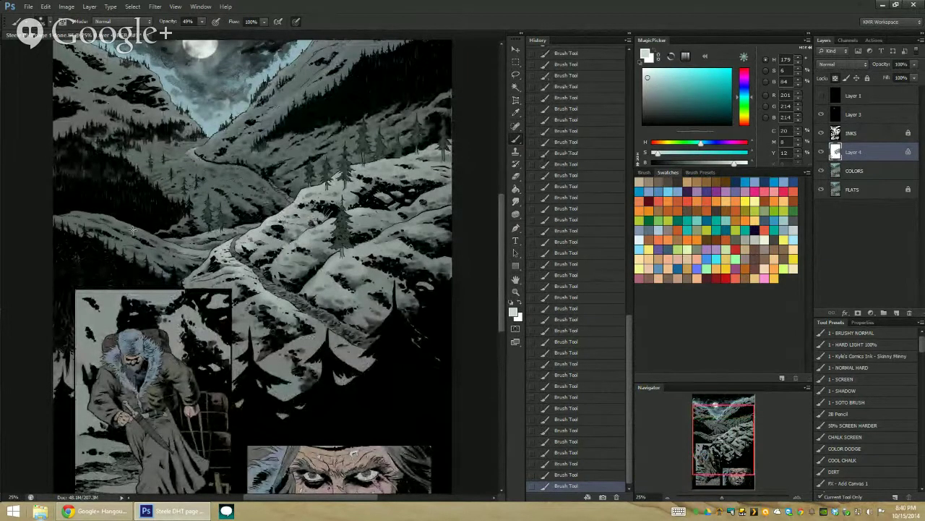
Step: Examine the brightened foreground hills against the whole page at several zoom levels
{"action": "left_click", "coordinate": [515, 292]}
{"action": "left_click", "coordinate": [391, 276], "text": "alt"}
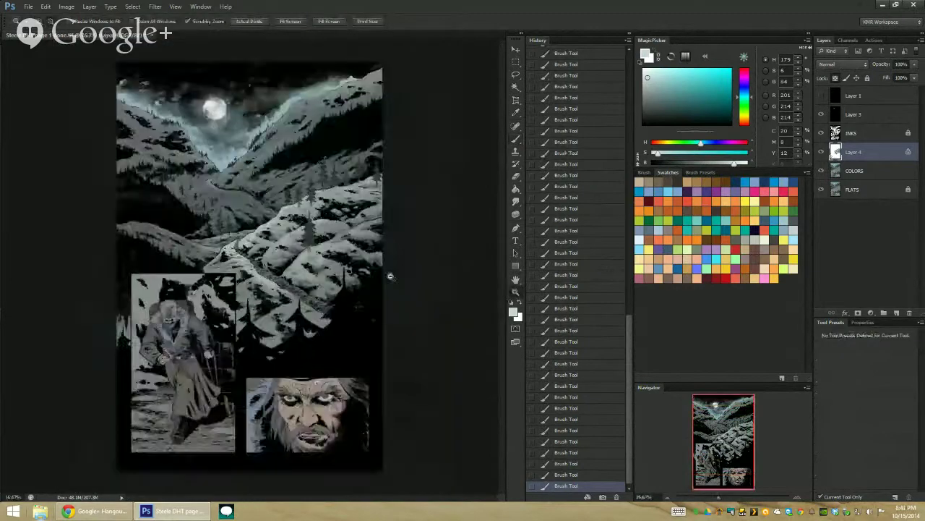
{"action": "left_click", "coordinate": [391, 276], "text": "alt"}
{"action": "left_click", "coordinate": [394, 273], "text": "alt"}
{"action": "left_click", "coordinate": [242, 262]}
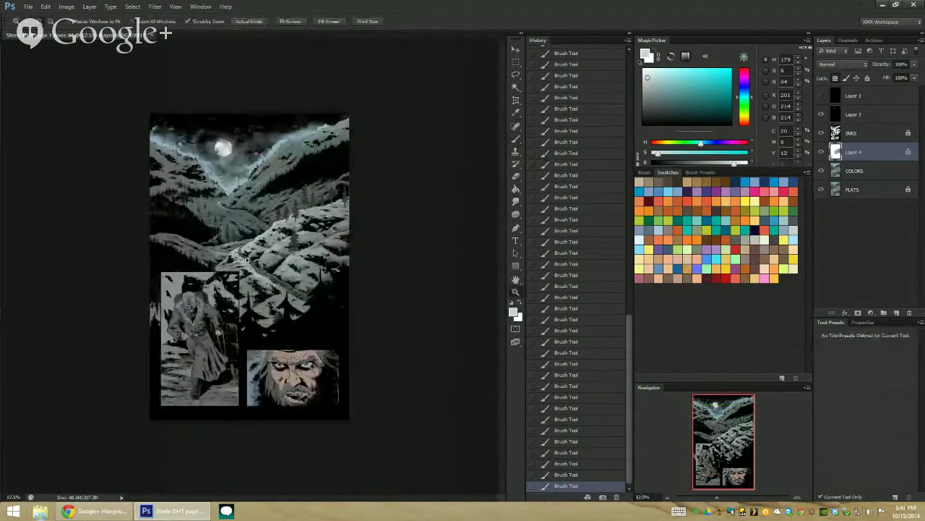
{"action": "left_click", "coordinate": [247, 260]}
{"action": "left_click", "coordinate": [261, 263]}
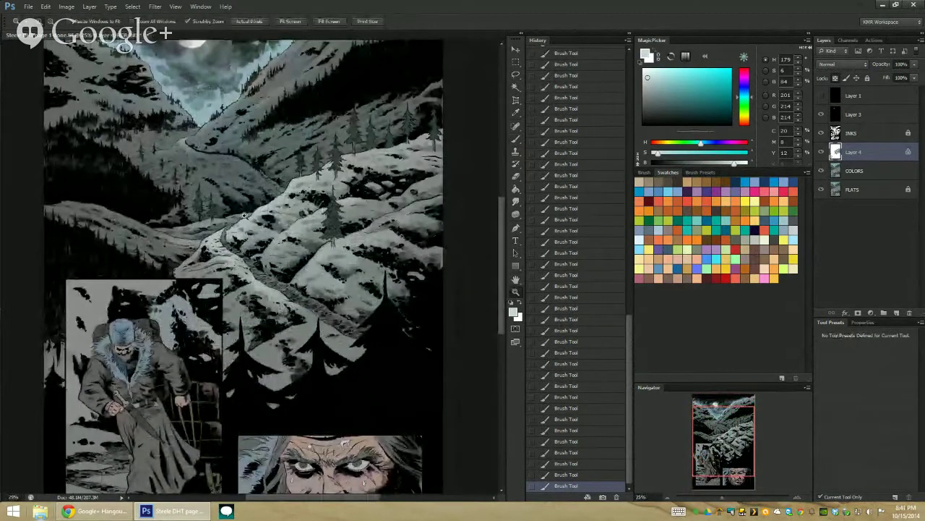
{"action": "left_click", "coordinate": [267, 263], "text": "alt"}
{"action": "left_click", "coordinate": [271, 251], "text": "alt"}
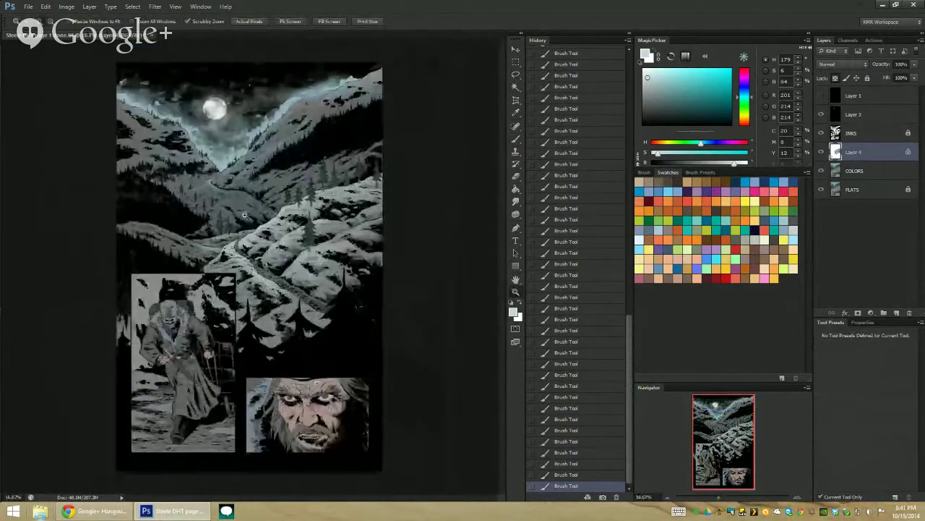
Step: Examine the whole page and the moonlit mountains, valley and foreground hills at several zoom levels
{"action": "left_click", "coordinate": [471, 300], "text": "alt"}
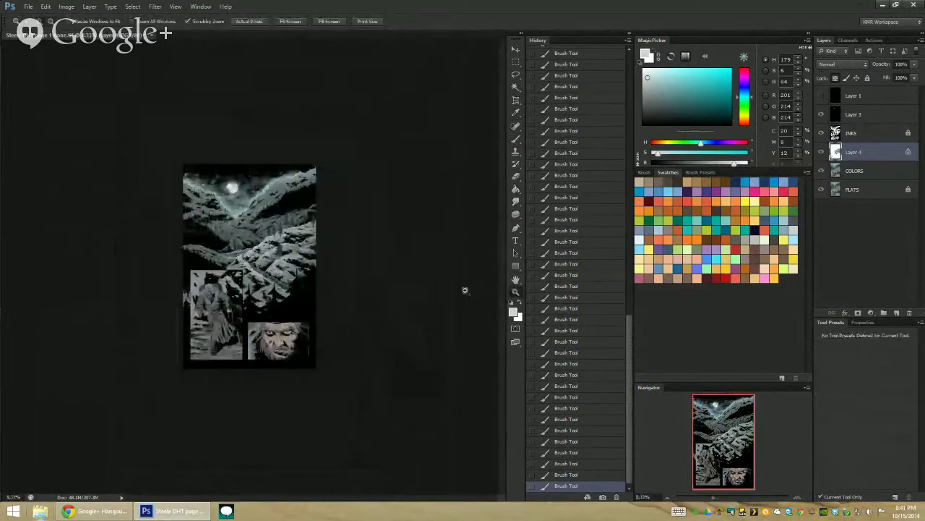
{"action": "left_click", "coordinate": [259, 267], "text": "alt"}
{"action": "left_click", "coordinate": [258, 266], "text": "alt"}
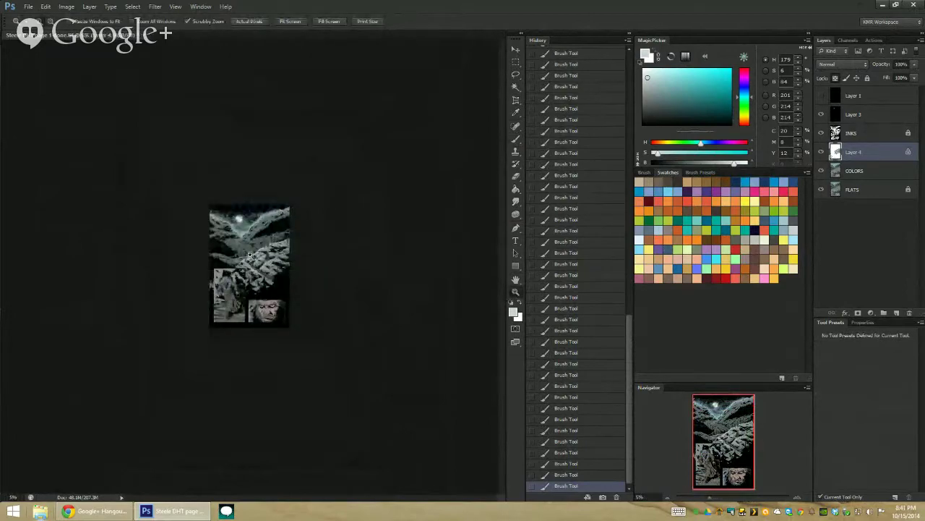
{"action": "left_click", "coordinate": [250, 256]}
{"action": "left_click", "coordinate": [250, 255]}
{"action": "left_click", "coordinate": [251, 255]}
{"action": "left_click", "coordinate": [251, 255]}
{"action": "left_click", "coordinate": [251, 255]}
{"action": "left_click_drag", "start_coordinate": [250, 255], "coordinate": [271, 298]}
{"action": "left_click", "coordinate": [270, 299], "text": "alt"}
{"action": "left_click", "coordinate": [271, 298], "text": "alt"}
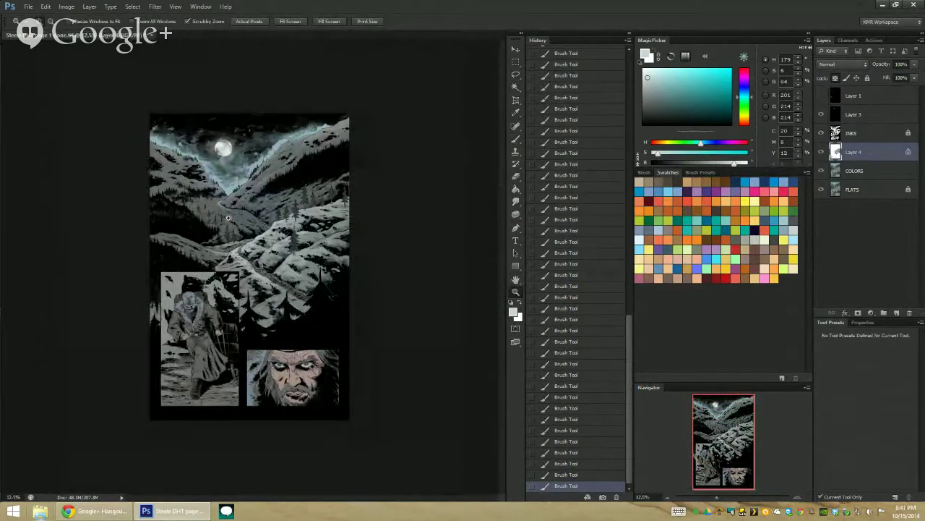
{"action": "key", "text": "ctrl+plus"}
{"action": "left_click", "coordinate": [245, 212]}
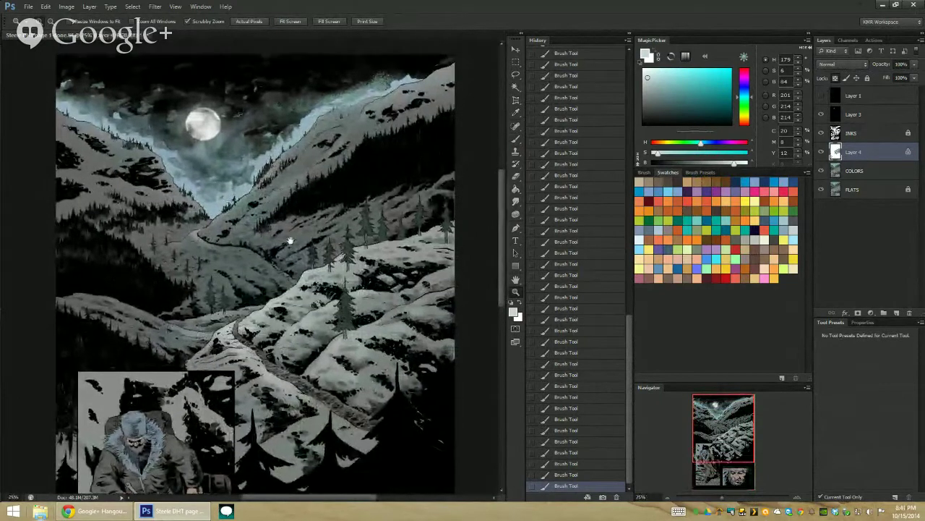
{"action": "key", "text": "ctrl+minus"}
{"action": "key", "text": "ctrl+minus"}
{"action": "left_click", "coordinate": [267, 246]}
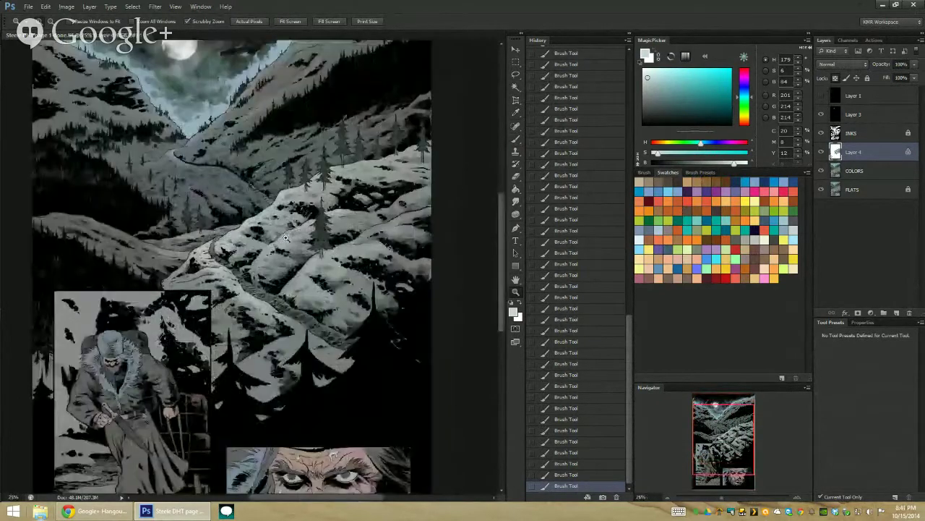
{"action": "left_click_drag", "start_coordinate": [154, 89], "coordinate": [235, 226]}
{"action": "left_click", "coordinate": [233, 225]}
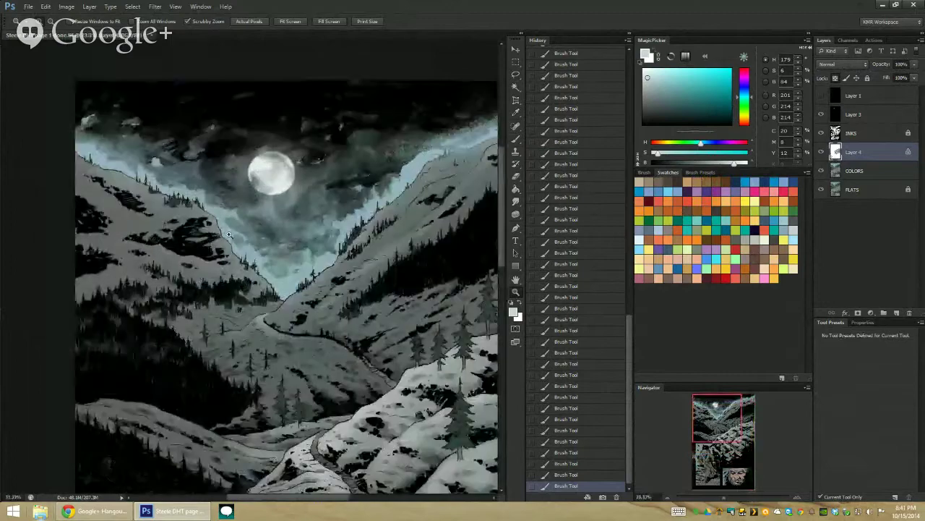
{"action": "left_click", "coordinate": [231, 228]}
Step: Merge the foreground hills layer down into COLORS and clear the selection
{"action": "key", "text": "w"}
{"action": "left_click", "coordinate": [170, 198]}
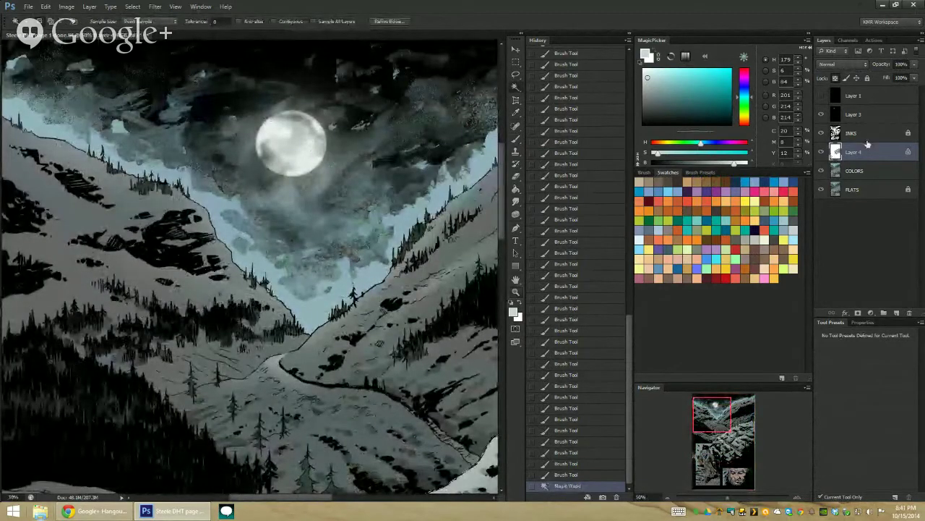
{"action": "right_click", "coordinate": [859, 152]}
{"action": "left_click", "coordinate": [860, 369]}
{"action": "mouse_move", "coordinate": [195, 181]}
{"action": "left_mouse_down"}
{"action": "mouse_move", "coordinate": [258, 206]}
{"action": "mouse_move", "coordinate": [302, 199]}
{"action": "mouse_move", "coordinate": [282, 208]}
{"action": "mouse_move", "coordinate": [296, 219]}
{"action": "left_mouse_up"}
{"action": "key", "text": "l"}
{"action": "key", "text": "ctrl+d"}
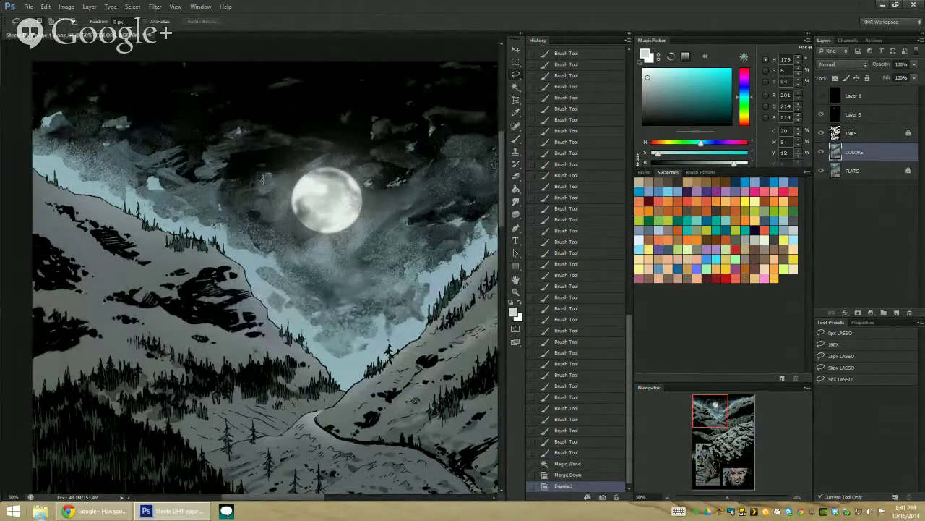
Step: Select the evergreen forests and scattered trees with the Magic Wand, adding the missing tree band from the FLATS layer
{"action": "scroll", "coordinate": [246, 137], "scroll_direction": "down", "scroll_amount": 3}
{"action": "key", "text": "w"}
{"action": "left_click", "coordinate": [193, 196]}
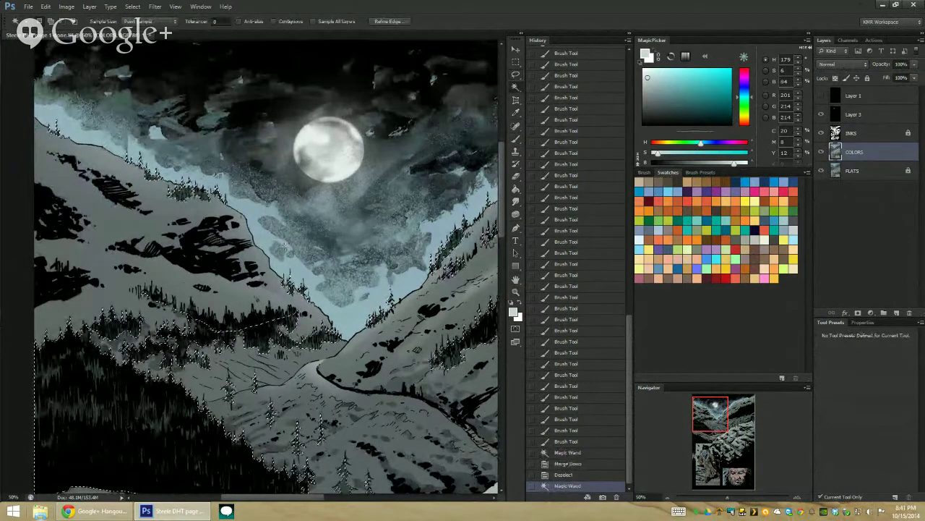
{"action": "key", "text": "ctrl+d"}
{"action": "left_click", "coordinate": [264, 333]}
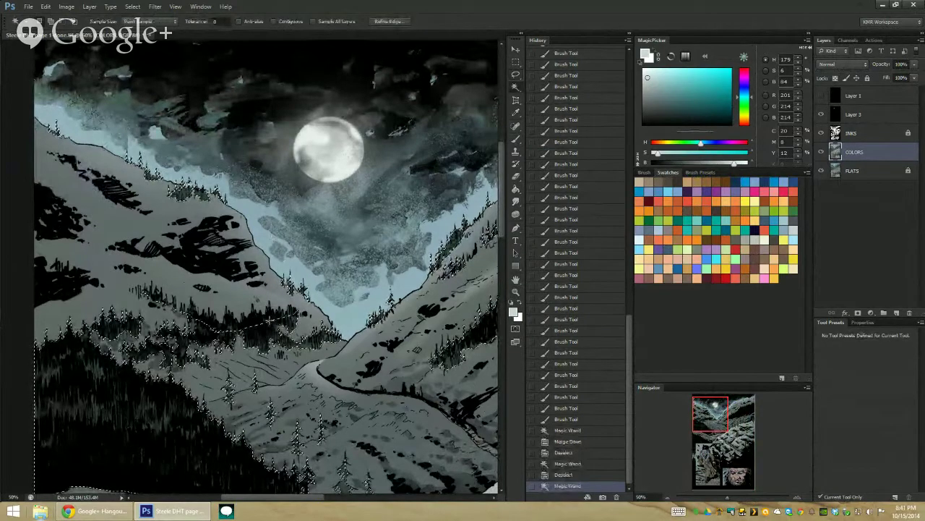
{"action": "key", "text": "alt+bracketleft"}
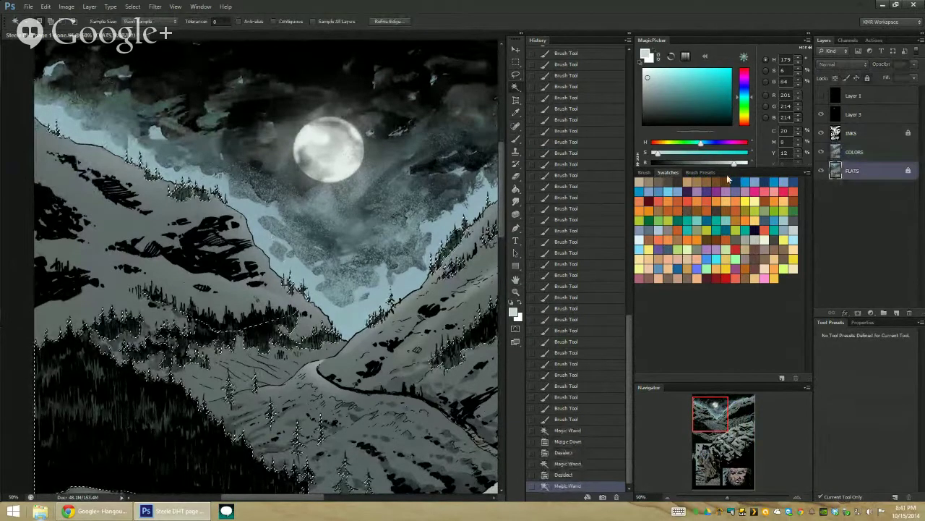
{"action": "left_click", "coordinate": [262, 339], "text": "shift"}
{"action": "key", "text": "b"}
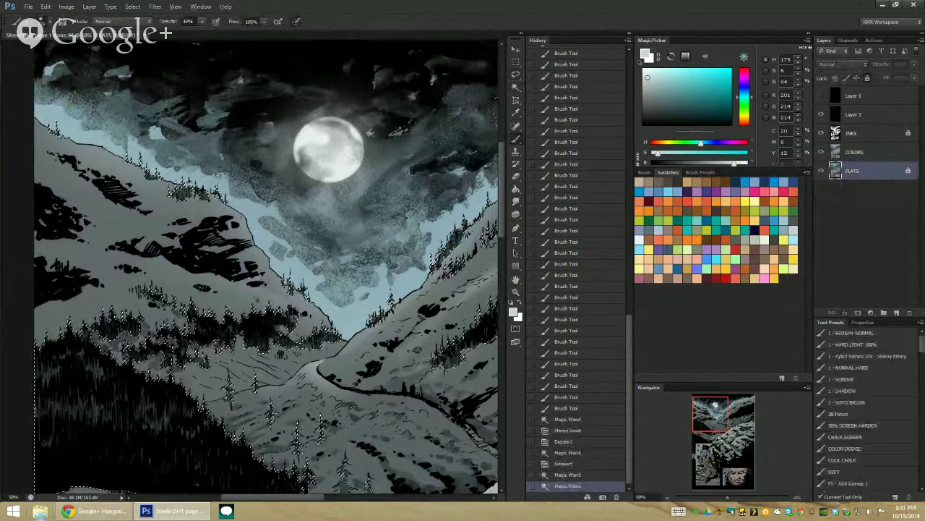
Step: Hide the INKS layer and sample the dark grey-green of the mid-distance trees as the paint colour
{"action": "left_click", "coordinate": [822, 133]}
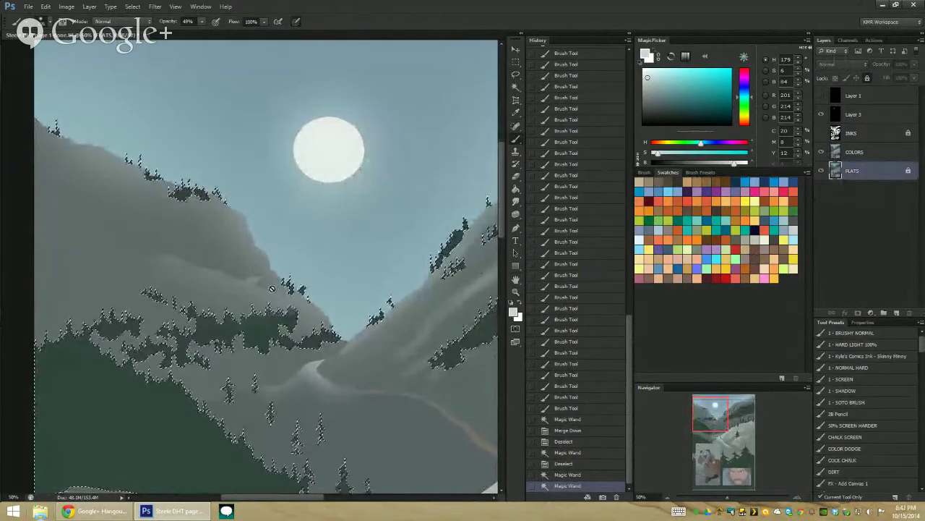
{"action": "left_click", "coordinate": [820, 153]}
{"action": "left_click", "coordinate": [819, 154]}
{"action": "left_click", "coordinate": [267, 333], "text": "alt"}
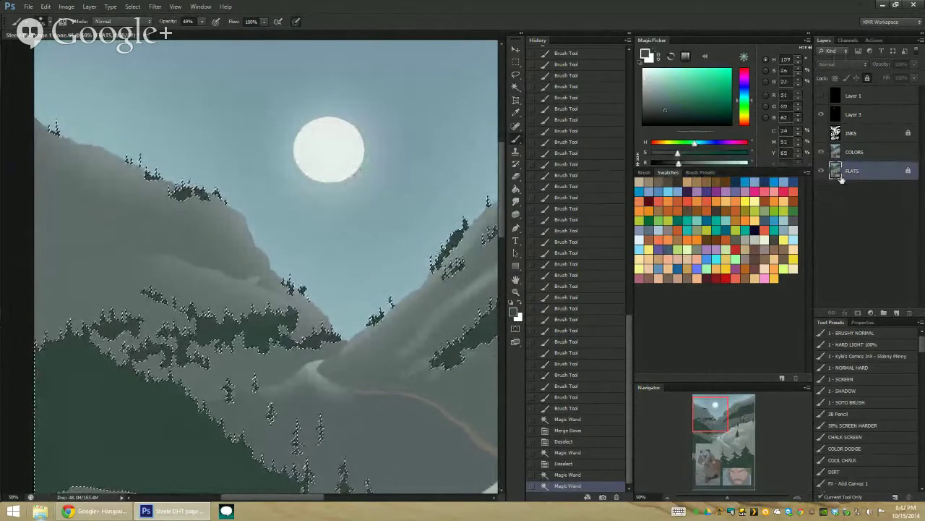
Step: Fill the selected tree band with the sampled green on a new layer and merge it into COLORS
{"action": "key", "text": "alt+bracketright"}
{"action": "left_click", "coordinate": [896, 312]}
{"action": "key", "text": "g"}
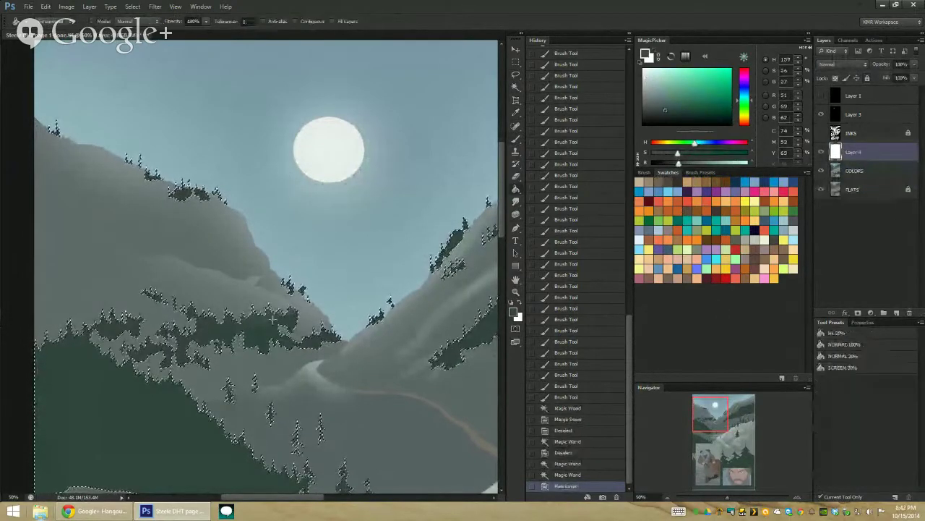
{"action": "left_click", "coordinate": [264, 332]}
{"action": "right_click", "coordinate": [868, 150]}
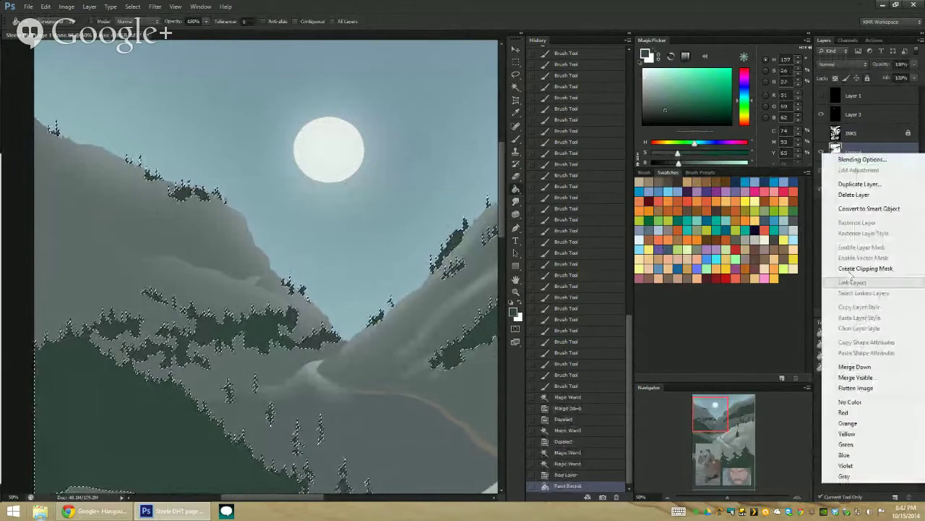
{"action": "left_click", "coordinate": [859, 363]}
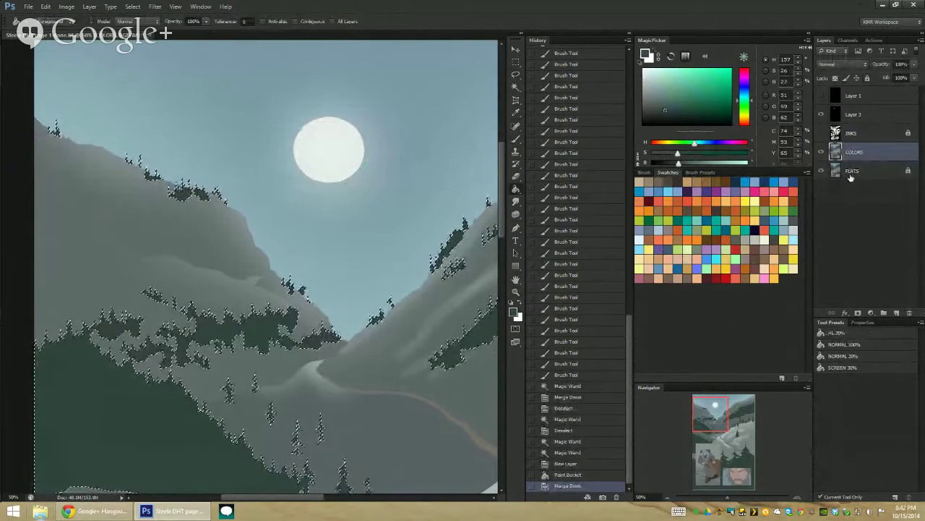
Step: Copy the selected trees from COLORS to a new layer and show the INKS layer again
{"action": "key", "text": "ctrl+j"}
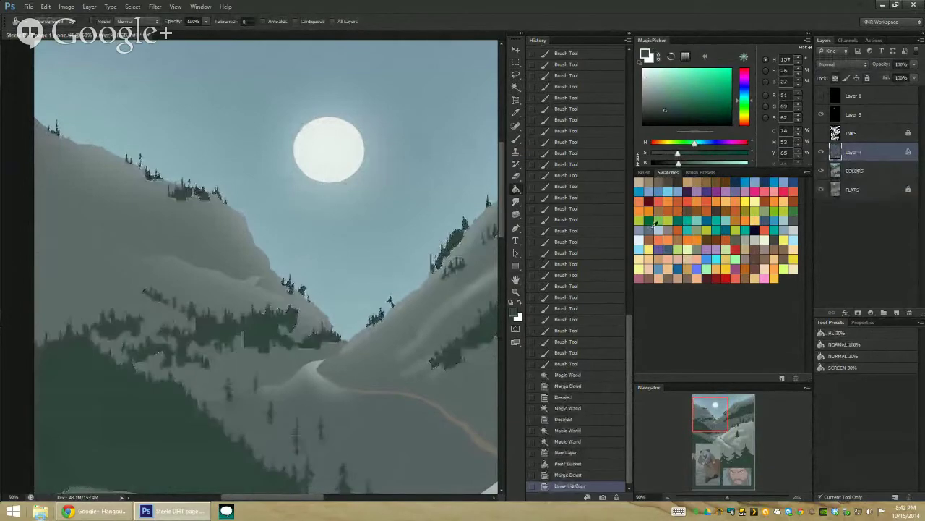
{"action": "left_click", "coordinate": [820, 133]}
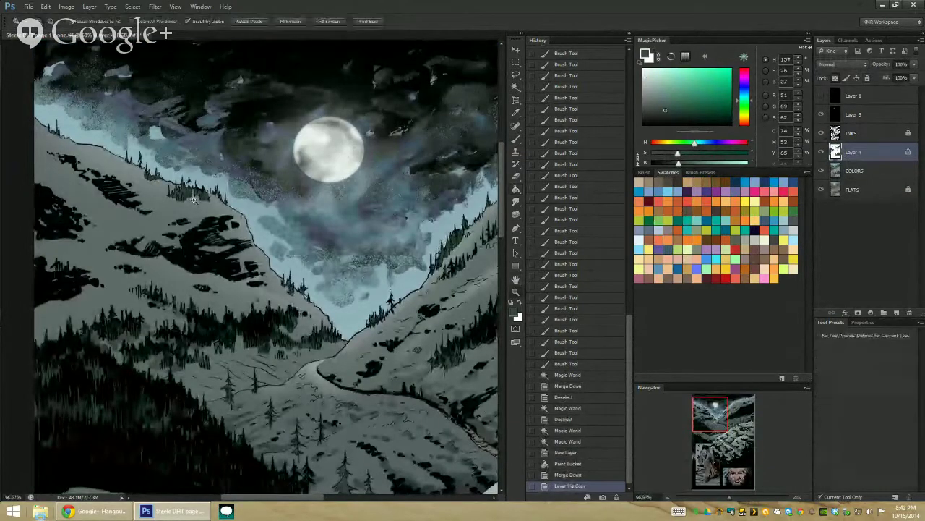
{"action": "scroll", "coordinate": [195, 200], "scroll_direction": "up", "scroll_amount": 1}
Step: Lighten the tree colour to a pale green (RGB 165, 209, 190) and choose the 1 - SOTO BRUSH preset
{"action": "key", "text": "b"}
{"action": "right_click", "coordinate": [206, 161], "text": "alt"}
{"action": "left_click", "coordinate": [208, 194], "text": "alt"}
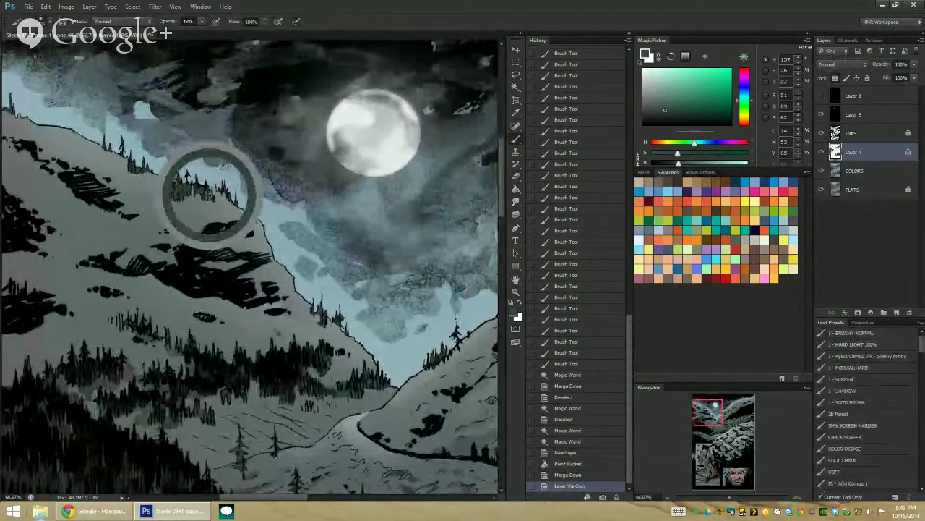
{"action": "left_click", "coordinate": [657, 82]}
{"action": "left_click", "coordinate": [660, 80]}
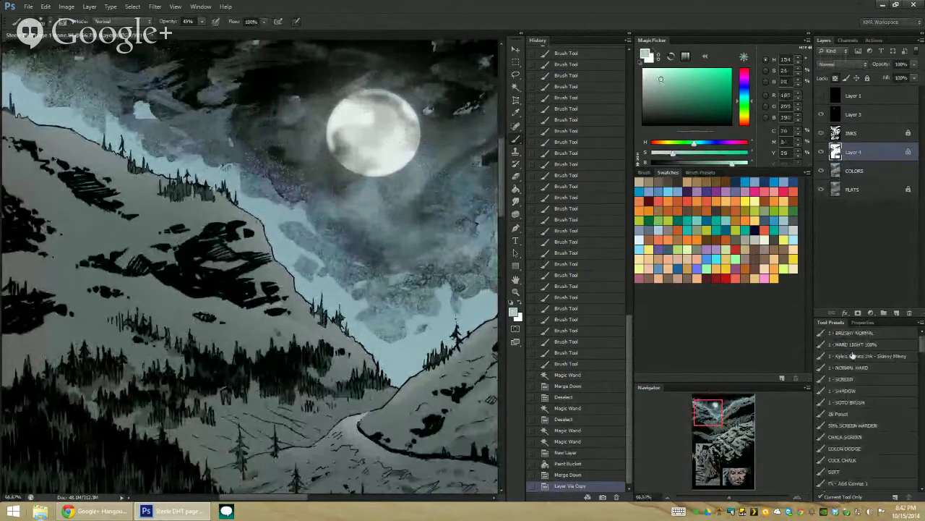
{"action": "left_click", "coordinate": [853, 403]}
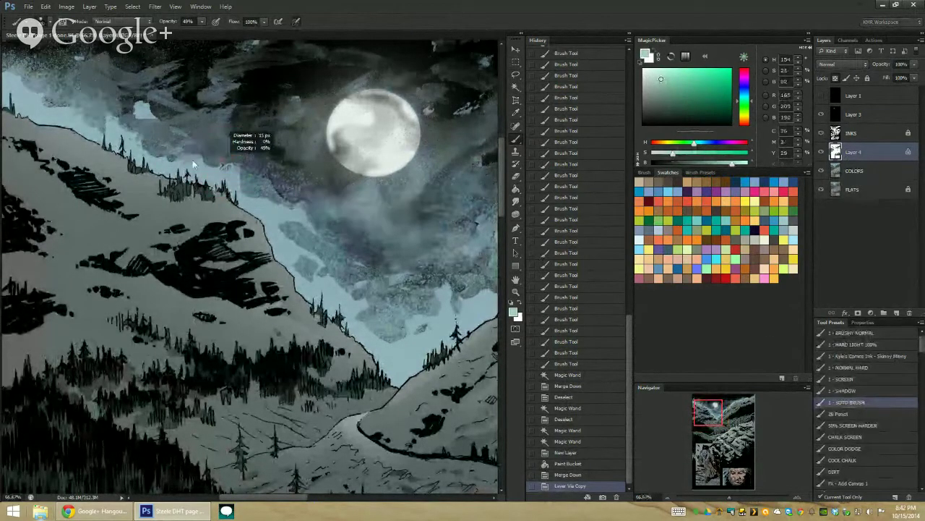
Step: Brush small pale green highlights onto the cluster of trees along the upper crest of the left mountain
{"action": "left_click_drag", "start_coordinate": [212, 186], "coordinate": [206, 193]}
{"action": "left_click_drag", "start_coordinate": [210, 188], "coordinate": [208, 191]}
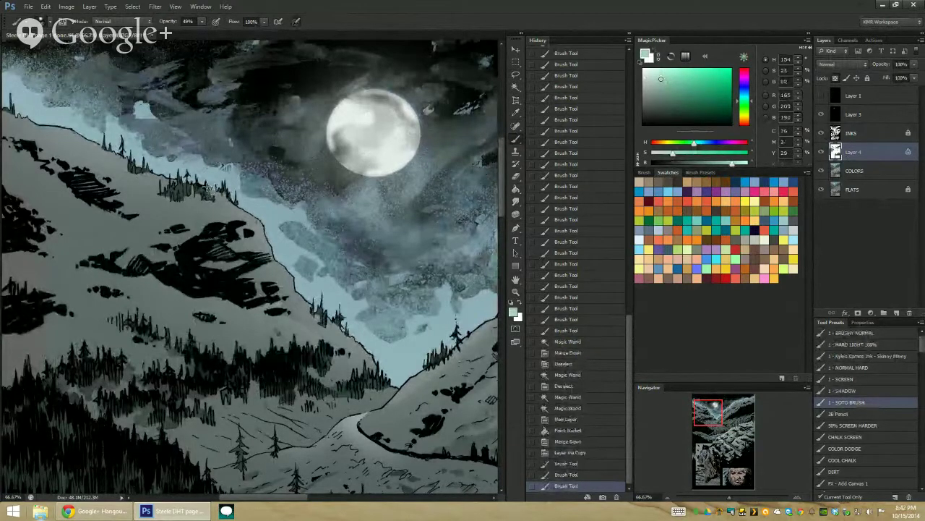
{"action": "left_click_drag", "start_coordinate": [206, 185], "coordinate": [204, 191]}
{"action": "left_click_drag", "start_coordinate": [198, 186], "coordinate": [196, 192]}
{"action": "mouse_move", "coordinate": [188, 187]}
{"action": "left_mouse_down"}
{"action": "mouse_move", "coordinate": [185, 194]}
{"action": "mouse_move", "coordinate": [228, 205]}
{"action": "left_mouse_up"}
Step: Brush pale green highlights onto the trees descending the left mountain's ridge towards the valley notch
{"action": "left_click_drag", "start_coordinate": [231, 201], "coordinate": [228, 79]}
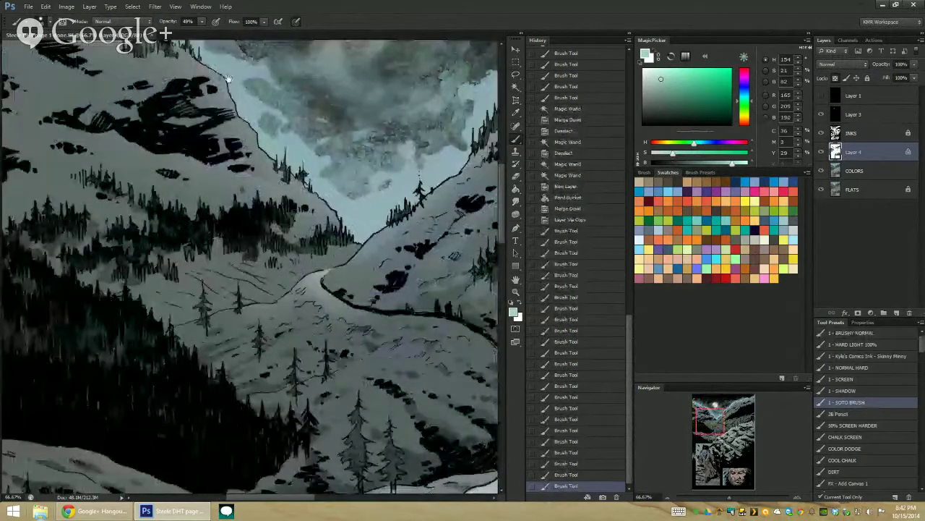
{"action": "left_click_drag", "start_coordinate": [278, 153], "coordinate": [276, 161]}
{"action": "left_click_drag", "start_coordinate": [282, 147], "coordinate": [282, 154]}
{"action": "left_click_drag", "start_coordinate": [291, 160], "coordinate": [289, 170]}
{"action": "left_click_drag", "start_coordinate": [299, 164], "coordinate": [297, 173]}
{"action": "left_click_drag", "start_coordinate": [305, 170], "coordinate": [303, 180]}
{"action": "left_click_drag", "start_coordinate": [329, 219], "coordinate": [327, 228]}
{"action": "left_click_drag", "start_coordinate": [340, 223], "coordinate": [338, 231]}
Step: Brush pale green highlights onto the trees lining the moonlit ridge of the right mountain
{"action": "left_click_drag", "start_coordinate": [415, 142], "coordinate": [302, 188]}
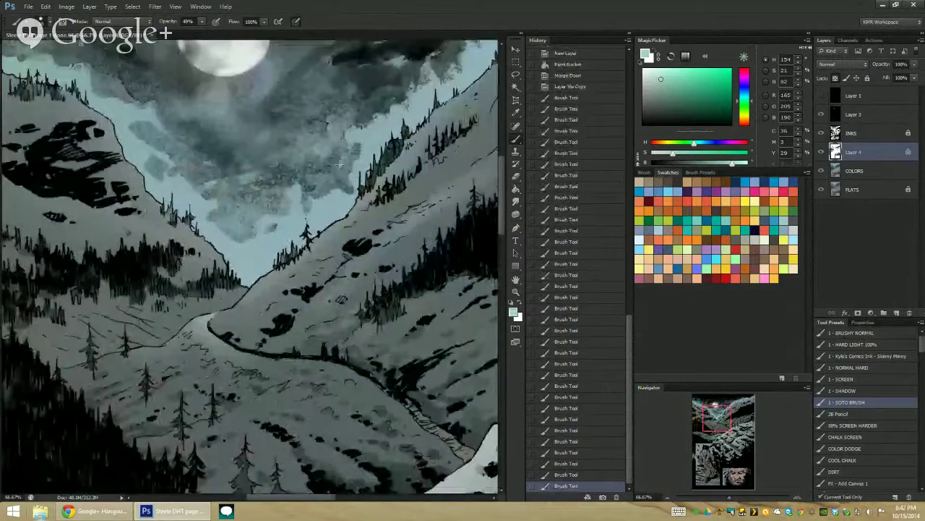
{"action": "mouse_move", "coordinate": [362, 194]}
{"action": "left_mouse_down"}
{"action": "mouse_move", "coordinate": [398, 144]}
{"action": "mouse_move", "coordinate": [400, 123]}
{"action": "mouse_move", "coordinate": [302, 186]}
{"action": "left_mouse_up"}
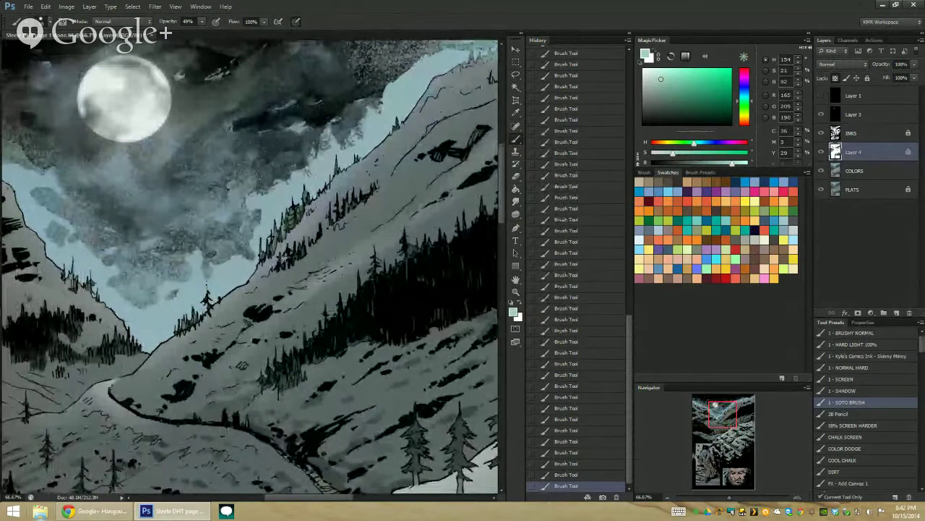
{"action": "left_click_drag", "start_coordinate": [383, 148], "coordinate": [333, 185]}
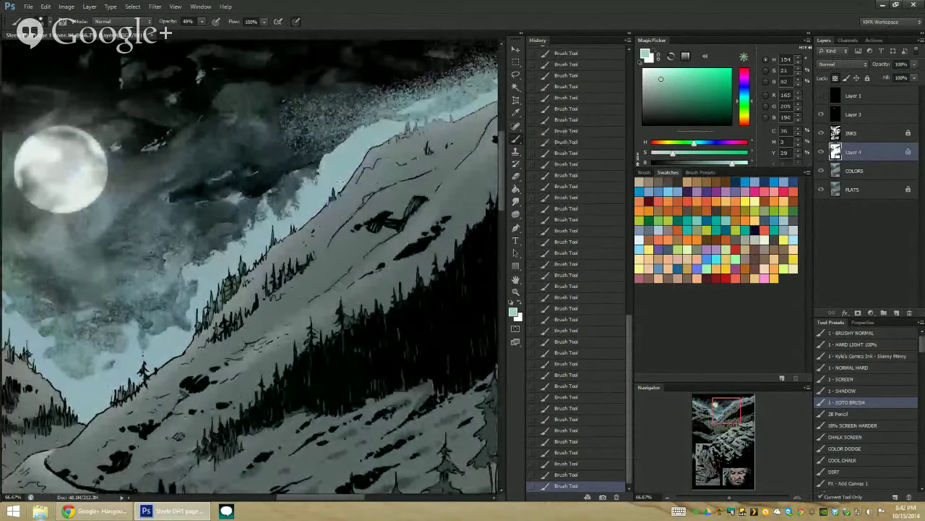
Step: Brush pale green moonlight onto the left slope's forest edge and the small pines in the valley
{"action": "scroll", "coordinate": [366, 171], "scroll_direction": "down", "scroll_amount": 6}
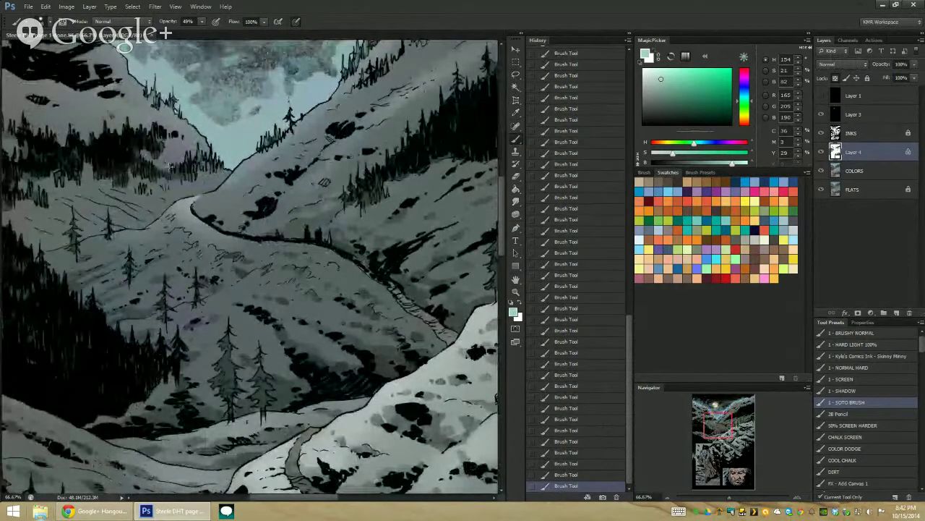
{"action": "left_click_drag", "start_coordinate": [142, 129], "coordinate": [234, 144]}
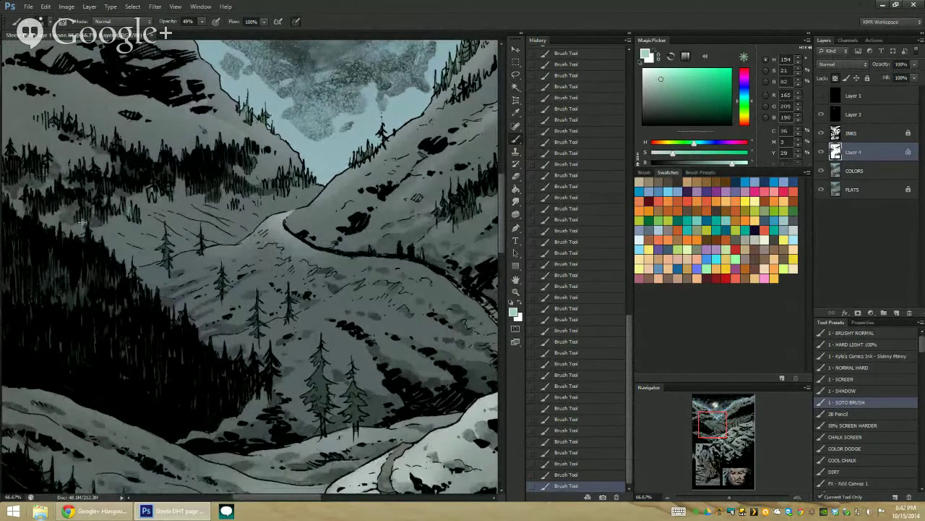
{"action": "left_click_drag", "start_coordinate": [163, 238], "coordinate": [167, 256]}
{"action": "left_click_drag", "start_coordinate": [282, 220], "coordinate": [212, 157]}
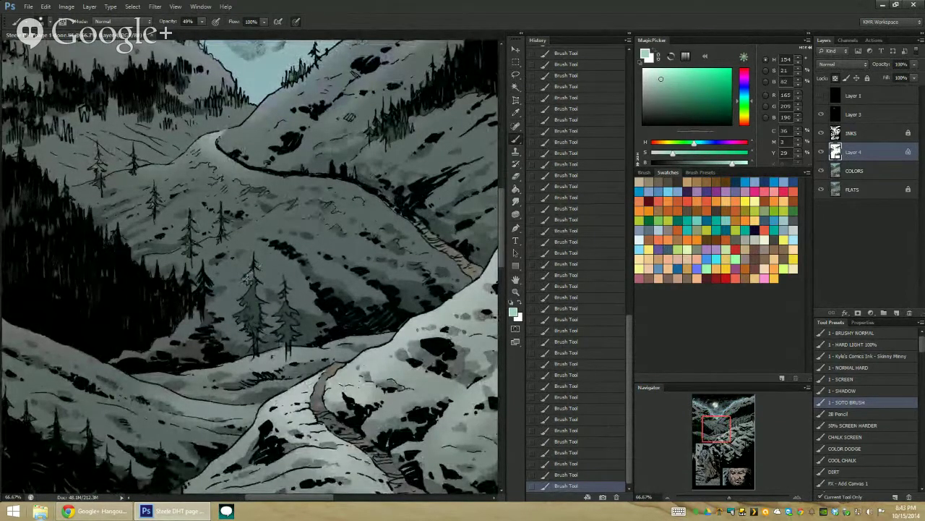
Step: Brush pale green highlights onto the two large valley pines and the treetops along the right mountain's dark forest
{"action": "mouse_move", "coordinate": [254, 286]}
{"action": "left_mouse_down"}
{"action": "mouse_move", "coordinate": [237, 308]}
{"action": "mouse_move", "coordinate": [263, 310]}
{"action": "mouse_move", "coordinate": [235, 308]}
{"action": "mouse_move", "coordinate": [281, 256]}
{"action": "mouse_move", "coordinate": [286, 304]}
{"action": "mouse_move", "coordinate": [277, 314]}
{"action": "mouse_move", "coordinate": [294, 309]}
{"action": "mouse_move", "coordinate": [281, 317]}
{"action": "mouse_move", "coordinate": [277, 327]}
{"action": "mouse_move", "coordinate": [288, 326]}
{"action": "mouse_move", "coordinate": [273, 334]}
{"action": "mouse_move", "coordinate": [287, 331]}
{"action": "mouse_move", "coordinate": [271, 344]}
{"action": "mouse_move", "coordinate": [296, 328]}
{"action": "mouse_move", "coordinate": [270, 318]}
{"action": "mouse_move", "coordinate": [298, 323]}
{"action": "left_mouse_up"}
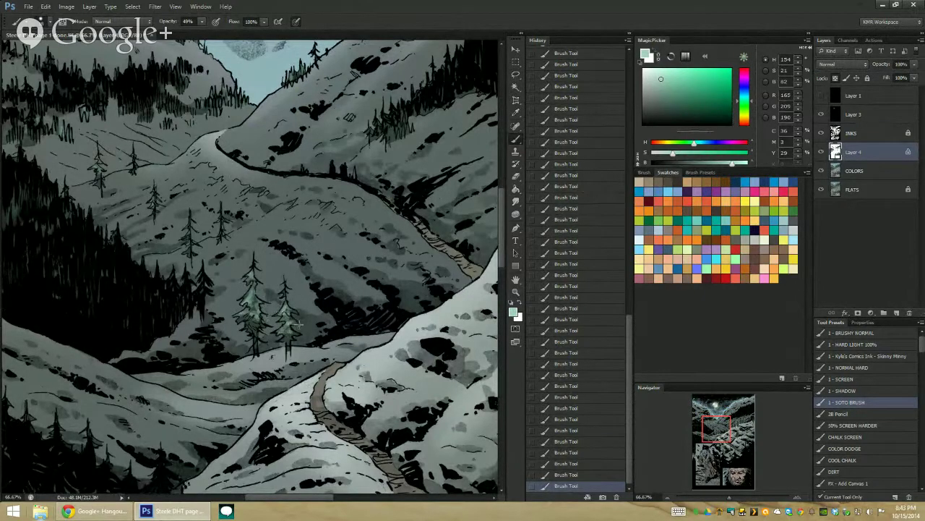
{"action": "left_click_drag", "start_coordinate": [246, 298], "coordinate": [250, 319]}
{"action": "left_click_drag", "start_coordinate": [364, 149], "coordinate": [303, 239]}
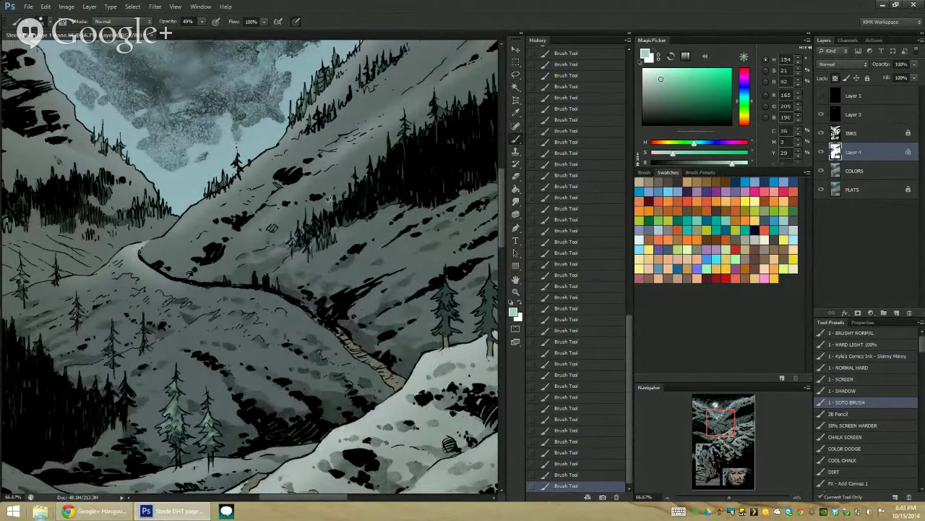
{"action": "left_click_drag", "start_coordinate": [388, 136], "coordinate": [316, 206]}
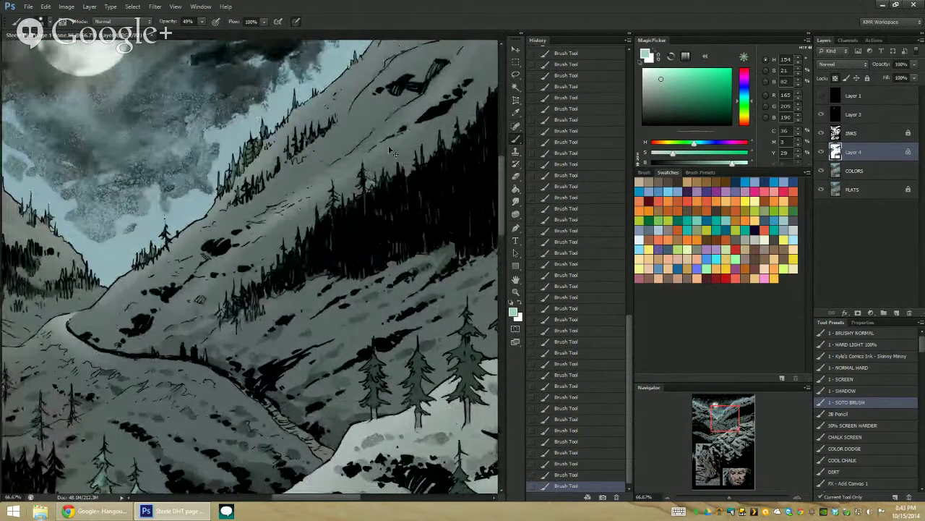
Step: Compare the right mountain's forest with and without the latest highlights by undoing and redoing the last six brush strokes
{"action": "key", "text": "ctrl+alt+z"}
{"action": "key", "text": "ctrl+alt+z"}
{"action": "key", "text": "ctrl+alt+z"}
{"action": "key", "text": "ctrl+alt+z"}
{"action": "key", "text": "ctrl+alt+z"}
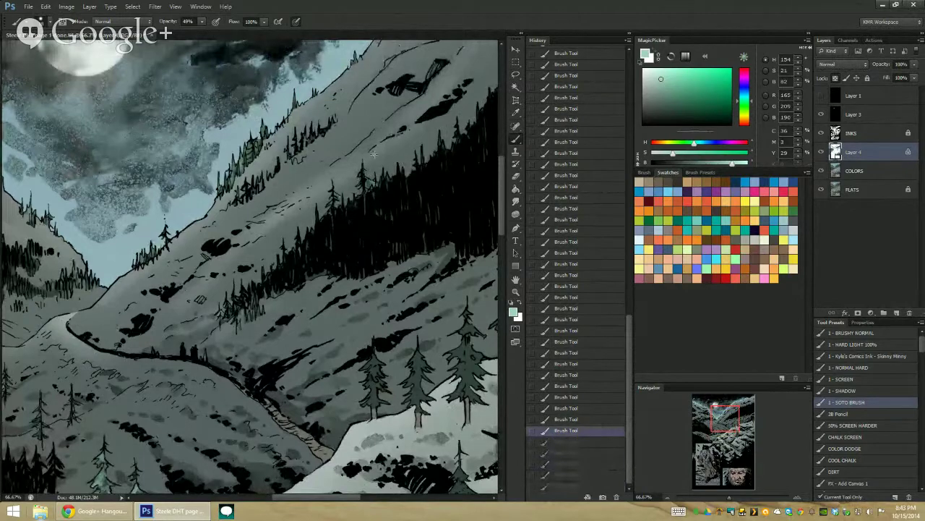
{"action": "key", "text": "ctrl+alt+z"}
{"action": "key", "text": "ctrl+shift+z"}
{"action": "key", "text": "ctrl+shift+z"}
{"action": "key", "text": "ctrl+shift+z"}
{"action": "key", "text": "ctrl+shift+z"}
{"action": "key", "text": "ctrl+shift+z"}
{"action": "key", "text": "ctrl+shift+z"}
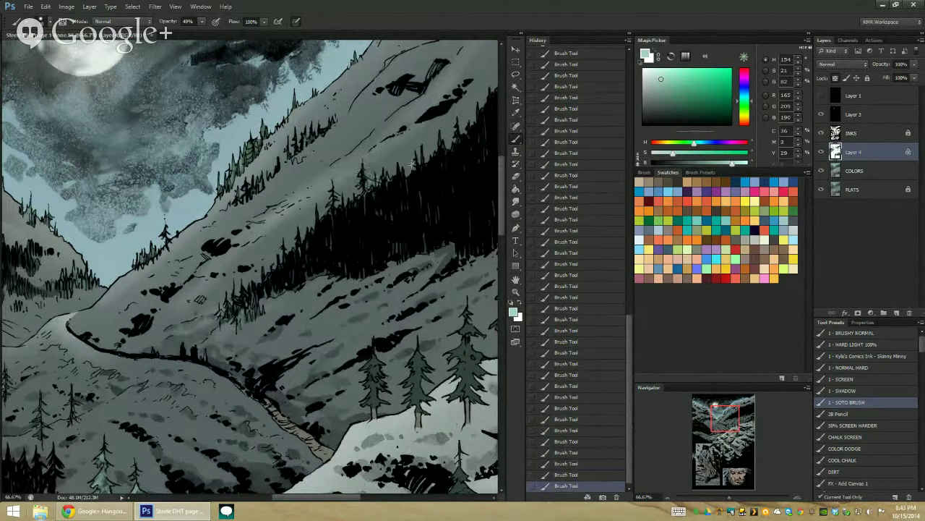
Step: Look over the upper edge of the right mountain's dark forest and the valley scene below it
{"action": "left_click_drag", "start_coordinate": [456, 141], "coordinate": [415, 181]}
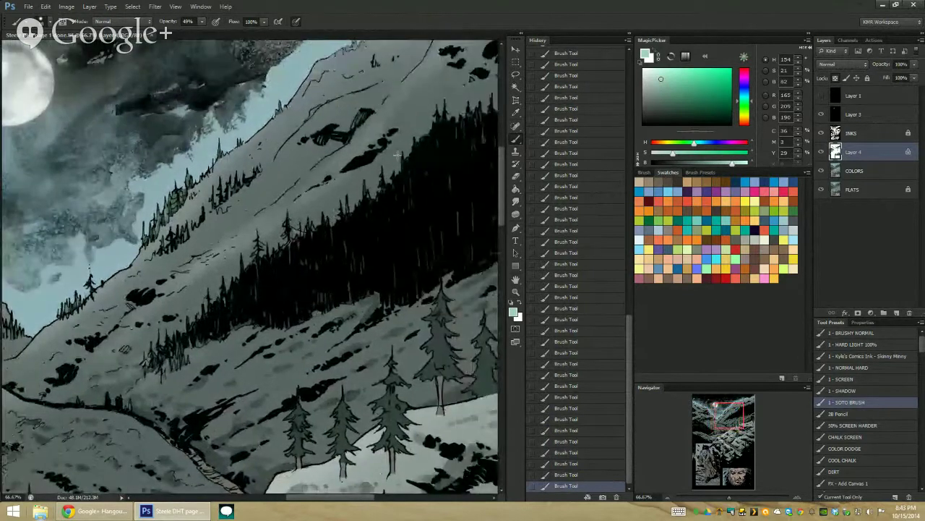
{"action": "left_click_drag", "start_coordinate": [439, 131], "coordinate": [368, 149]}
{"action": "left_click_drag", "start_coordinate": [434, 126], "coordinate": [357, 189]}
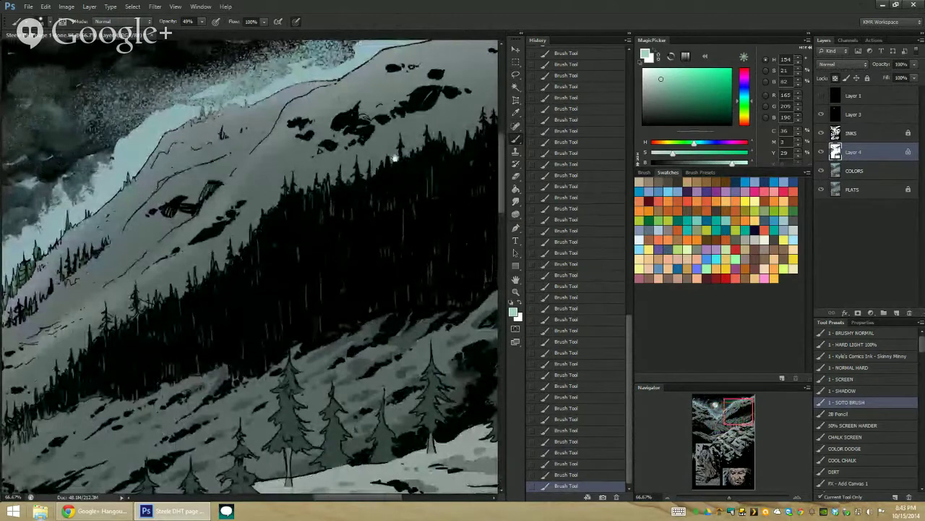
{"action": "left_click_drag", "start_coordinate": [395, 158], "coordinate": [373, 170]}
{"action": "left_click_drag", "start_coordinate": [436, 149], "coordinate": [365, 163]}
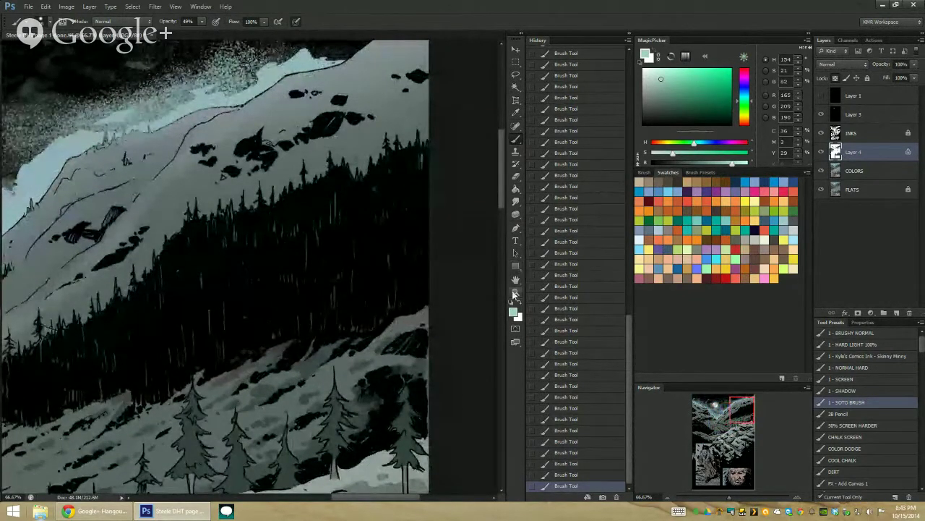
{"action": "left_click", "coordinate": [515, 292]}
{"action": "left_click", "coordinate": [464, 303], "text": "alt"}
{"action": "left_click", "coordinate": [463, 303], "text": "alt"}
{"action": "left_click", "coordinate": [464, 303], "text": "alt"}
{"action": "left_click_drag", "start_coordinate": [275, 244], "coordinate": [287, 135]}
{"action": "left_click_drag", "start_coordinate": [290, 225], "coordinate": [320, 122]}
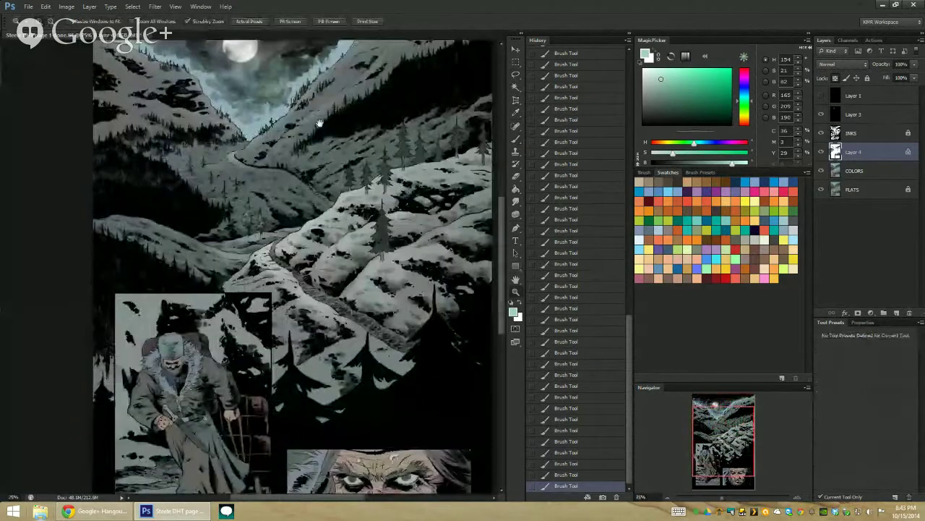
{"action": "key", "text": "b"}
{"action": "right_click", "coordinate": [293, 170], "text": "alt"}
{"action": "right_click", "coordinate": [294, 141], "text": "alt"}
{"action": "right_click", "coordinate": [289, 182], "text": "alt"}
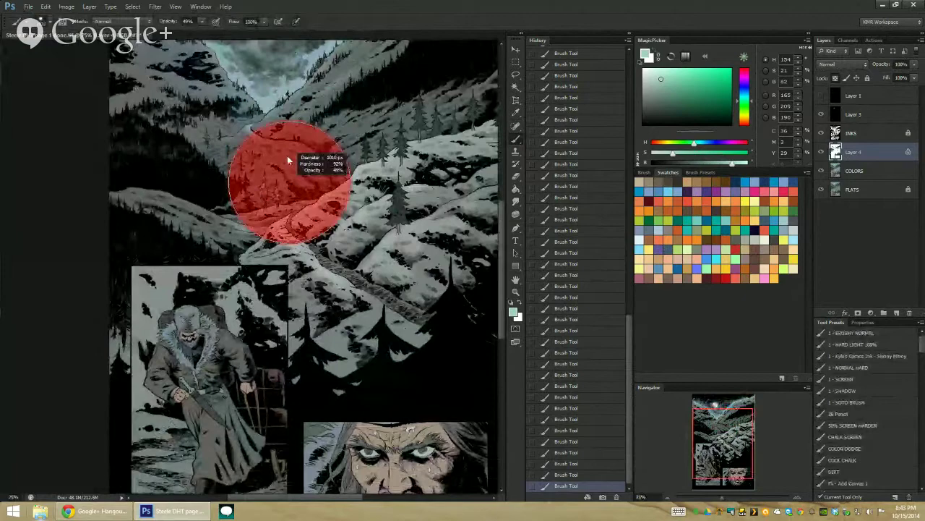
{"action": "right_click", "coordinate": [291, 165], "text": "alt"}
{"action": "right_click", "coordinate": [296, 172], "text": "alt"}
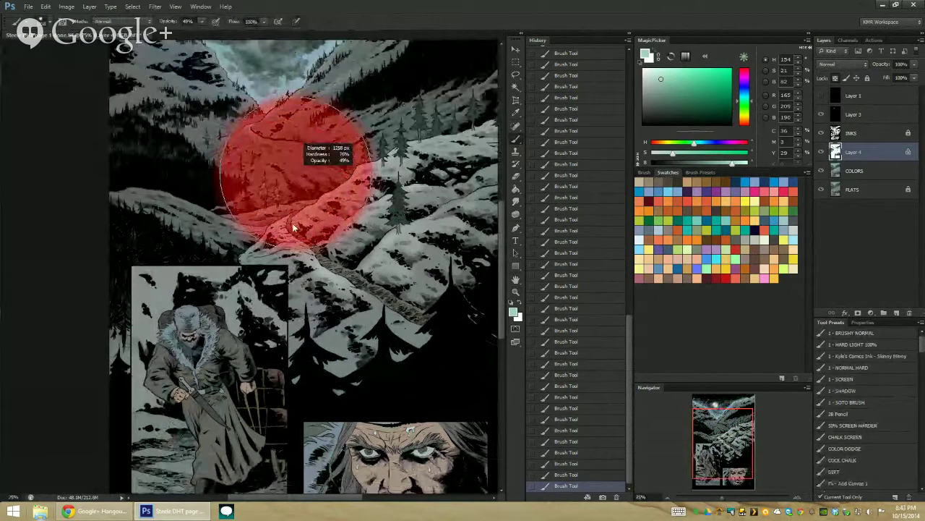
{"action": "right_click", "coordinate": [297, 177], "text": "alt"}
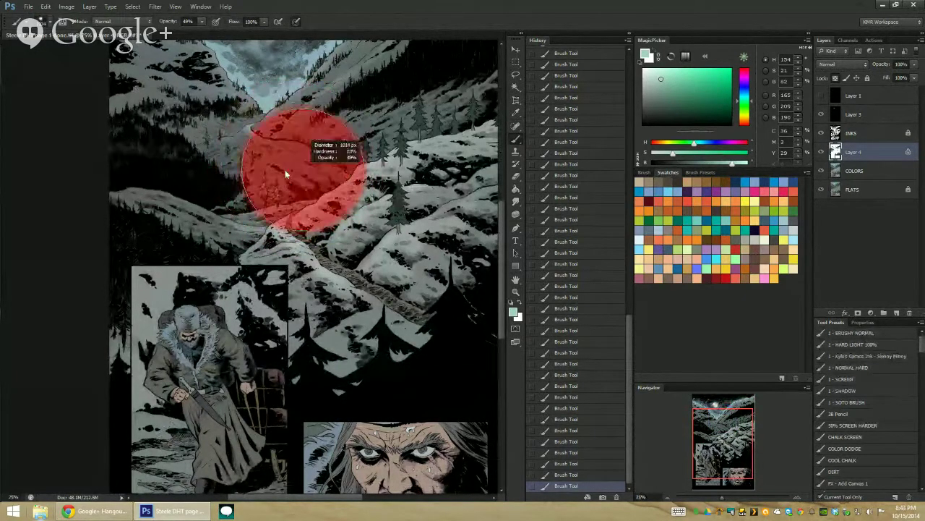
{"action": "right_click", "coordinate": [290, 165], "text": "alt"}
Step: Brush pale green highlights onto the three small pines at the left end of the snowy foreground ridge
{"action": "key", "text": "z"}
{"action": "left_click", "coordinate": [381, 172]}
{"action": "key", "text": "space"}
{"action": "left_click_drag", "start_coordinate": [379, 147], "coordinate": [296, 241]}
{"action": "key", "text": "ctrl+space"}
{"action": "double_click", "coordinate": [285, 233]}
{"action": "key", "text": "b"}
{"action": "right_click", "coordinate": [268, 209], "text": "alt"}
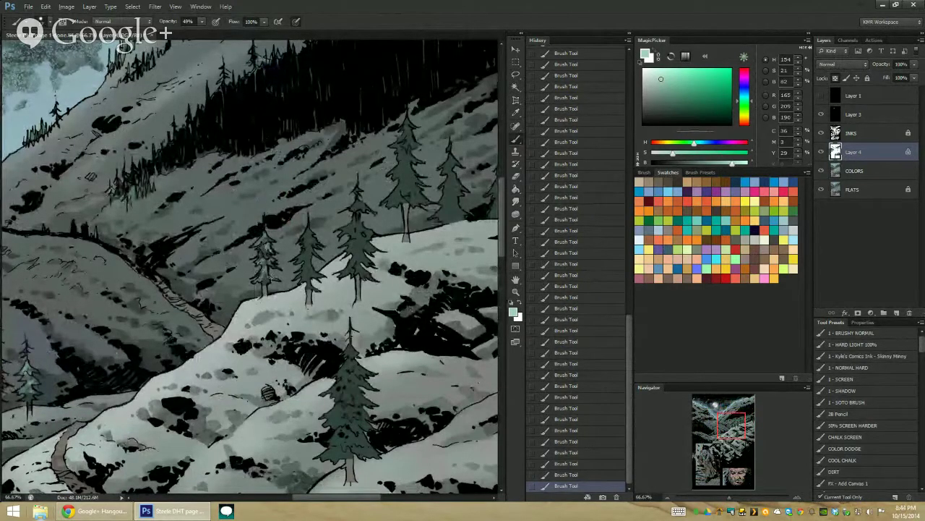
{"action": "mouse_move", "coordinate": [302, 227]}
{"action": "left_mouse_down"}
{"action": "mouse_move", "coordinate": [305, 272]}
{"action": "mouse_move", "coordinate": [315, 271]}
{"action": "mouse_move", "coordinate": [305, 275]}
{"action": "left_mouse_up"}
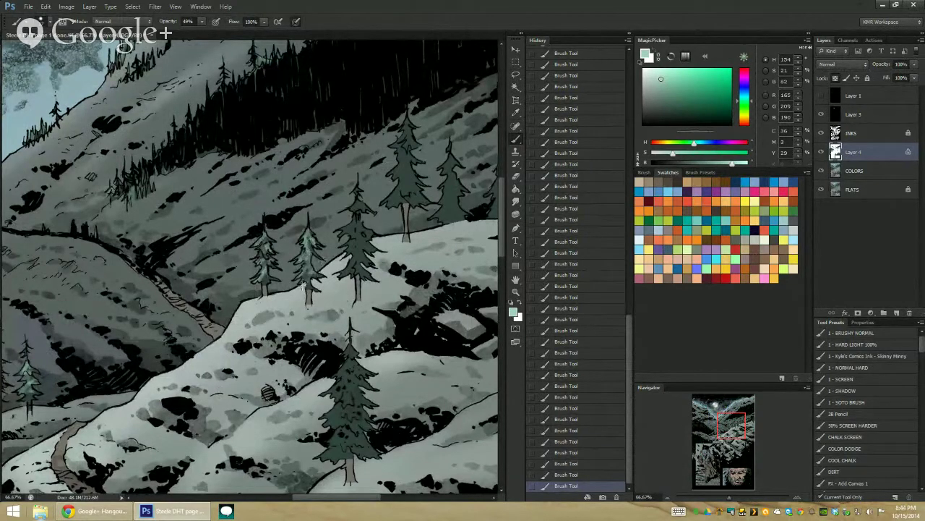
{"action": "mouse_move", "coordinate": [305, 237]}
{"action": "left_mouse_down"}
{"action": "mouse_move", "coordinate": [304, 275]}
{"action": "mouse_move", "coordinate": [317, 279]}
{"action": "left_mouse_up"}
{"action": "right_click", "coordinate": [350, 196], "text": "alt"}
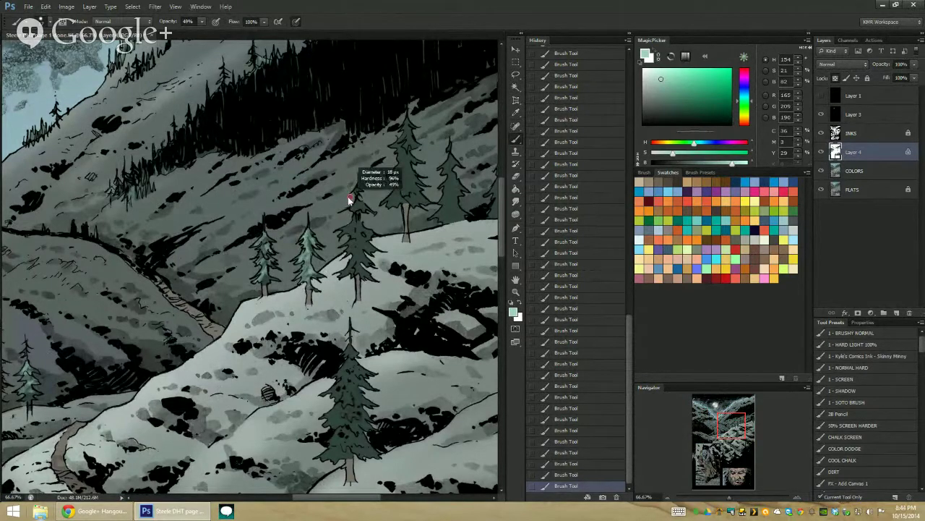
{"action": "right_click", "coordinate": [353, 195], "text": "alt"}
{"action": "mouse_move", "coordinate": [357, 185]}
{"action": "left_mouse_down"}
{"action": "mouse_move", "coordinate": [346, 230]}
{"action": "mouse_move", "coordinate": [352, 240]}
{"action": "mouse_move", "coordinate": [366, 237]}
{"action": "mouse_move", "coordinate": [340, 232]}
{"action": "mouse_move", "coordinate": [344, 247]}
{"action": "mouse_move", "coordinate": [353, 219]}
{"action": "mouse_move", "coordinate": [352, 249]}
{"action": "mouse_move", "coordinate": [372, 249]}
{"action": "mouse_move", "coordinate": [347, 269]}
{"action": "left_mouse_up"}
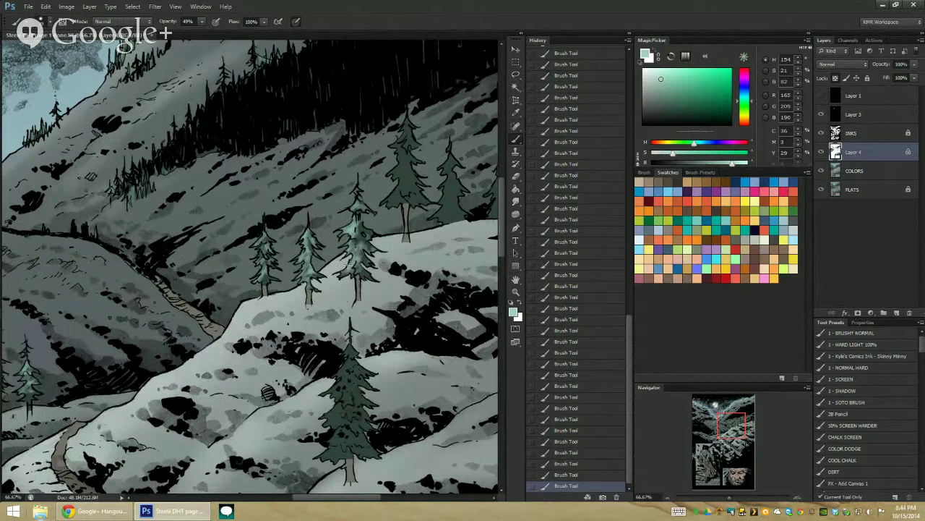
{"action": "left_click_drag", "start_coordinate": [408, 113], "coordinate": [403, 143]}
{"action": "key", "text": "ctrl+alt+z"}
{"action": "key", "text": "ctrl+alt+z"}
{"action": "key", "text": "ctrl+alt+z"}
{"action": "key", "text": "ctrl+alt+z"}
{"action": "key", "text": "ctrl+alt+z"}
{"action": "key", "text": "ctrl+alt+z"}
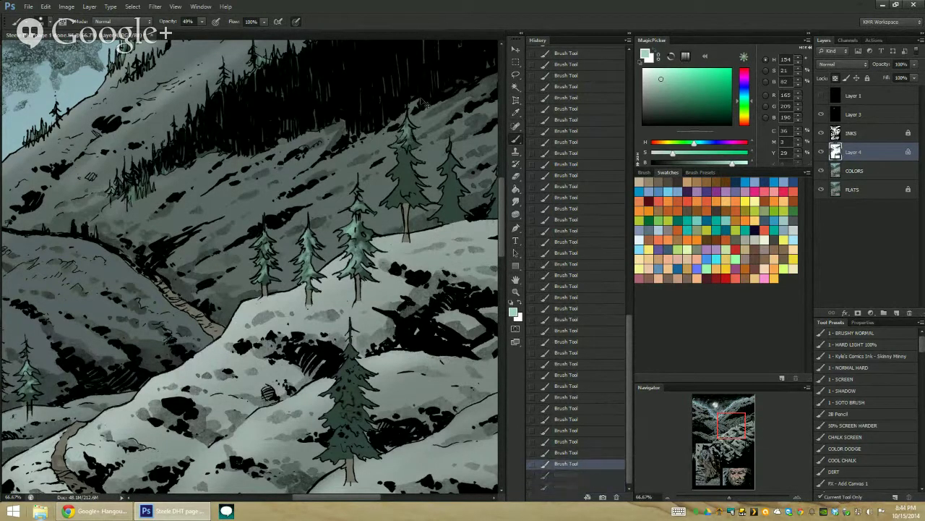
{"action": "key", "text": "ctrl+alt+z"}
{"action": "key", "text": "ctrl+alt+z"}
{"action": "key", "text": "ctrl+alt+z"}
{"action": "key", "text": "ctrl+alt+z"}
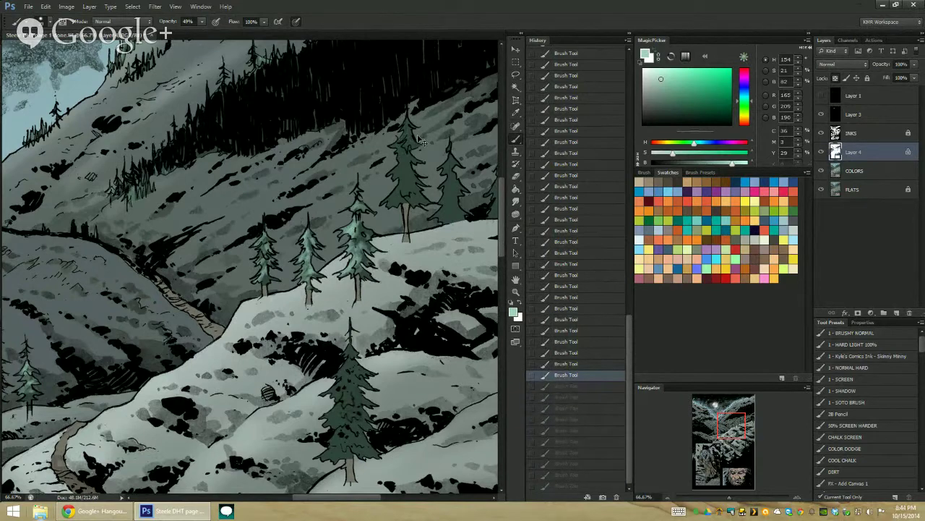
Step: Brush pale green highlights onto the tall ridge pine and the four pines to its right along the snowy ridge
{"action": "mouse_move", "coordinate": [400, 145]}
{"action": "left_mouse_down"}
{"action": "mouse_move", "coordinate": [405, 182]}
{"action": "mouse_move", "coordinate": [412, 177]}
{"action": "mouse_move", "coordinate": [381, 206]}
{"action": "mouse_move", "coordinate": [403, 125]}
{"action": "mouse_move", "coordinate": [396, 172]}
{"action": "mouse_move", "coordinate": [410, 197]}
{"action": "mouse_move", "coordinate": [390, 175]}
{"action": "mouse_move", "coordinate": [398, 197]}
{"action": "mouse_move", "coordinate": [425, 201]}
{"action": "left_mouse_up"}
{"action": "mouse_move", "coordinate": [446, 155]}
{"action": "left_mouse_down"}
{"action": "mouse_move", "coordinate": [439, 220]}
{"action": "mouse_move", "coordinate": [449, 219]}
{"action": "left_mouse_up"}
{"action": "mouse_move", "coordinate": [458, 173]}
{"action": "left_mouse_down"}
{"action": "mouse_move", "coordinate": [394, 112]}
{"action": "mouse_move", "coordinate": [376, 152]}
{"action": "mouse_move", "coordinate": [384, 105]}
{"action": "mouse_move", "coordinate": [396, 136]}
{"action": "mouse_move", "coordinate": [387, 116]}
{"action": "mouse_move", "coordinate": [376, 148]}
{"action": "mouse_move", "coordinate": [387, 156]}
{"action": "mouse_move", "coordinate": [365, 158]}
{"action": "left_mouse_up"}
{"action": "mouse_move", "coordinate": [436, 107]}
{"action": "left_mouse_down"}
{"action": "mouse_move", "coordinate": [431, 154]}
{"action": "mouse_move", "coordinate": [420, 153]}
{"action": "mouse_move", "coordinate": [454, 108]}
{"action": "mouse_move", "coordinate": [406, 160]}
{"action": "mouse_move", "coordinate": [433, 134]}
{"action": "mouse_move", "coordinate": [430, 171]}
{"action": "mouse_move", "coordinate": [347, 174]}
{"action": "left_mouse_up"}
{"action": "left_click_drag", "start_coordinate": [407, 142], "coordinate": [401, 197]}
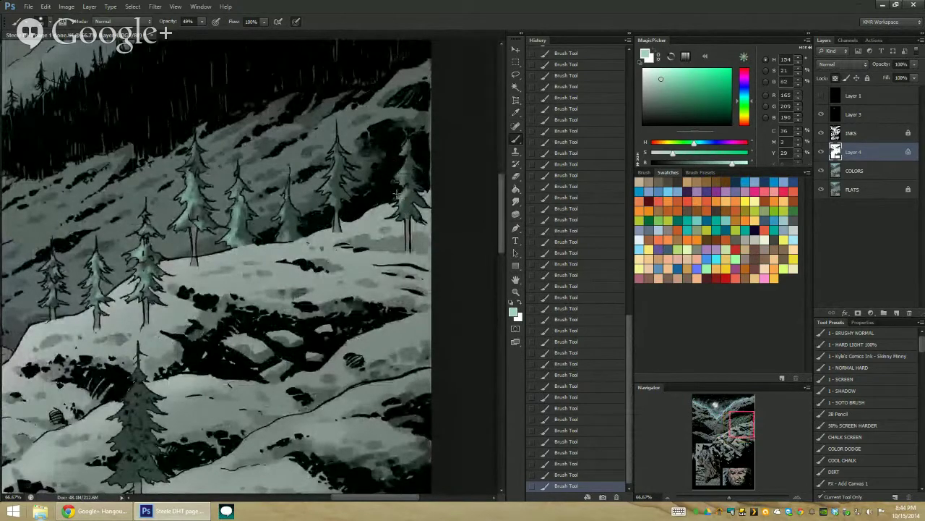
Step: Examine the highlighted ridge pines up close and within the whole mountain scene
{"action": "left_click", "coordinate": [516, 292]}
{"action": "left_click", "coordinate": [443, 285], "text": "alt"}
{"action": "left_click", "coordinate": [444, 284], "text": "alt"}
{"action": "left_click", "coordinate": [443, 284], "text": "alt"}
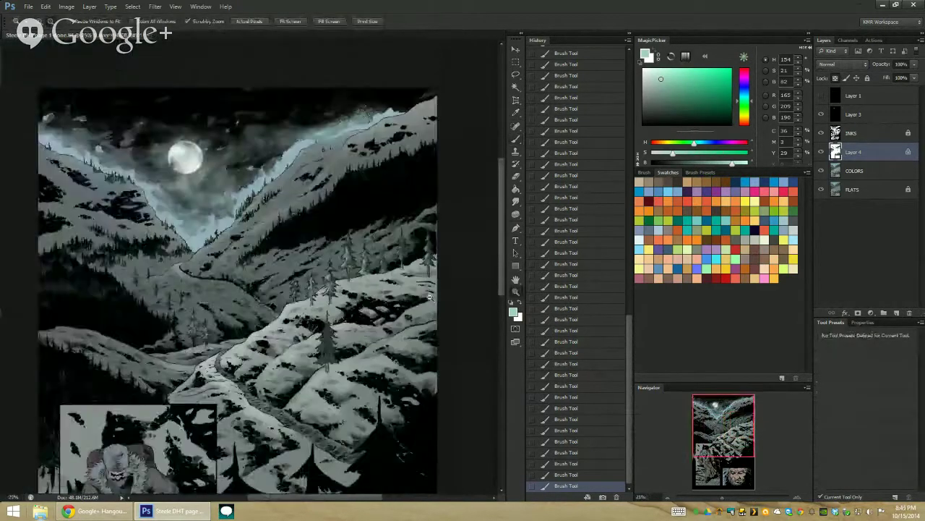
{"action": "left_click", "coordinate": [443, 285], "text": "alt"}
{"action": "left_click", "coordinate": [329, 206]}
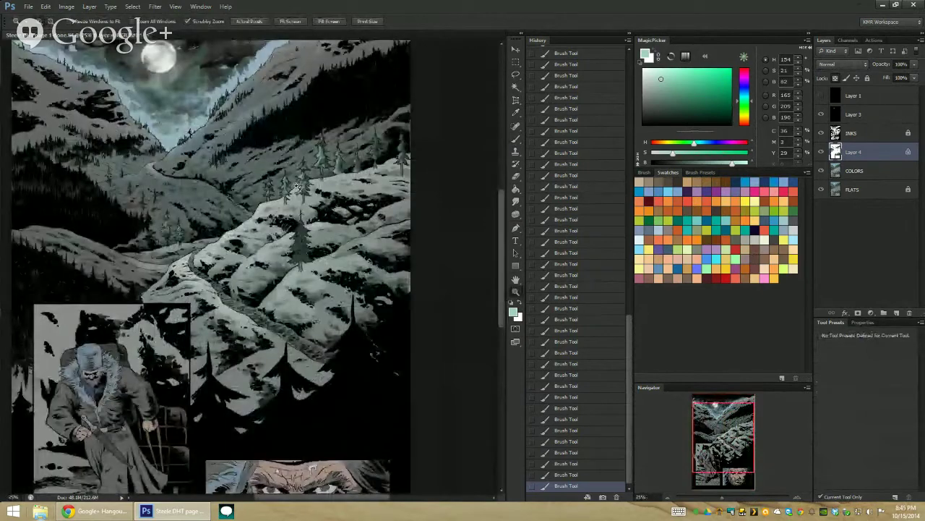
{"action": "left_click", "coordinate": [340, 157]}
{"action": "left_click", "coordinate": [340, 157]}
{"action": "left_click", "coordinate": [335, 158]}
{"action": "left_click", "coordinate": [336, 158]}
{"action": "left_click", "coordinate": [335, 157]}
{"action": "left_click", "coordinate": [336, 157]}
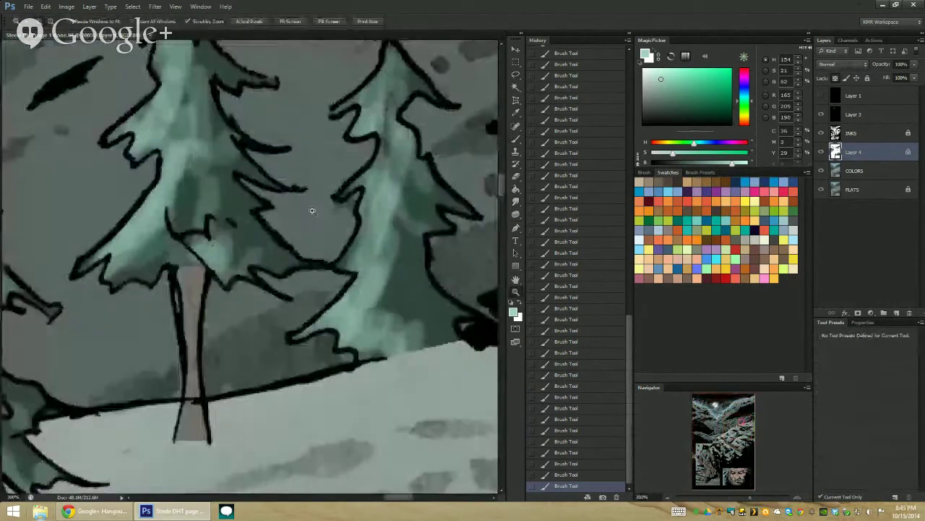
{"action": "left_click", "coordinate": [210, 207], "text": "alt"}
{"action": "left_click", "coordinate": [210, 207], "text": "alt"}
{"action": "left_click", "coordinate": [213, 207], "text": "alt"}
{"action": "left_click", "coordinate": [237, 206], "text": "alt"}
{"action": "left_click", "coordinate": [240, 206], "text": "alt"}
{"action": "left_click", "coordinate": [241, 206], "text": "alt"}
{"action": "left_click_drag", "start_coordinate": [241, 206], "coordinate": [388, 95]}
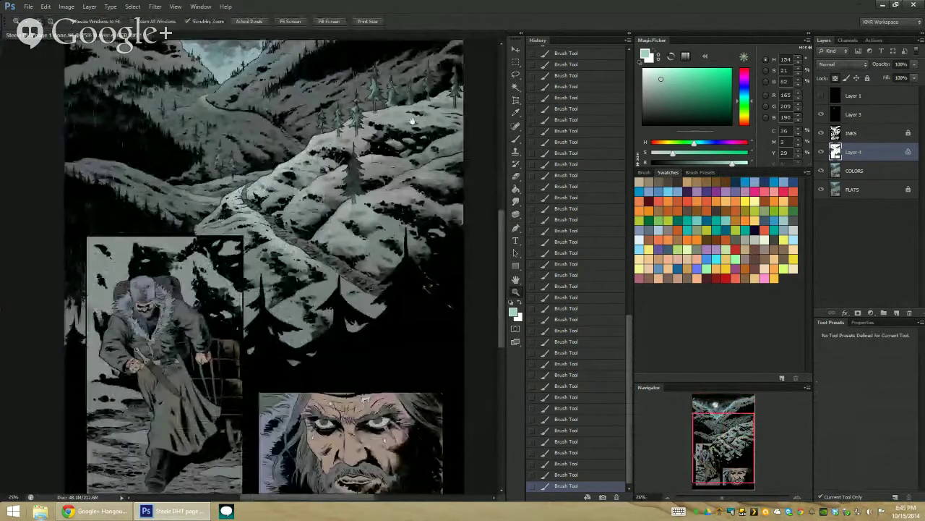
Step: Brush pale green highlights onto the large lone pine standing on the snowy foreground slope
{"action": "left_click", "coordinate": [357, 183]}
{"action": "key", "text": "b"}
{"action": "left_click", "coordinate": [347, 155], "text": "ctrl"}
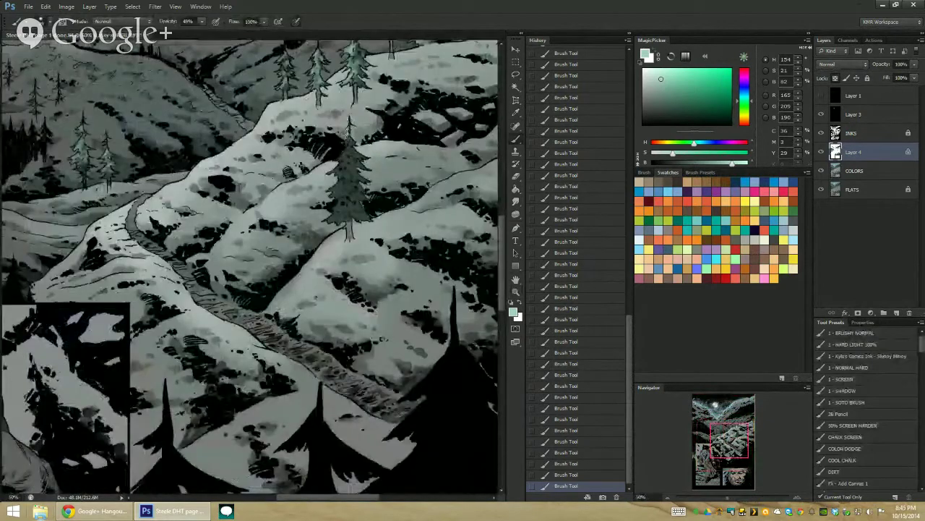
{"action": "left_click", "coordinate": [349, 149]}
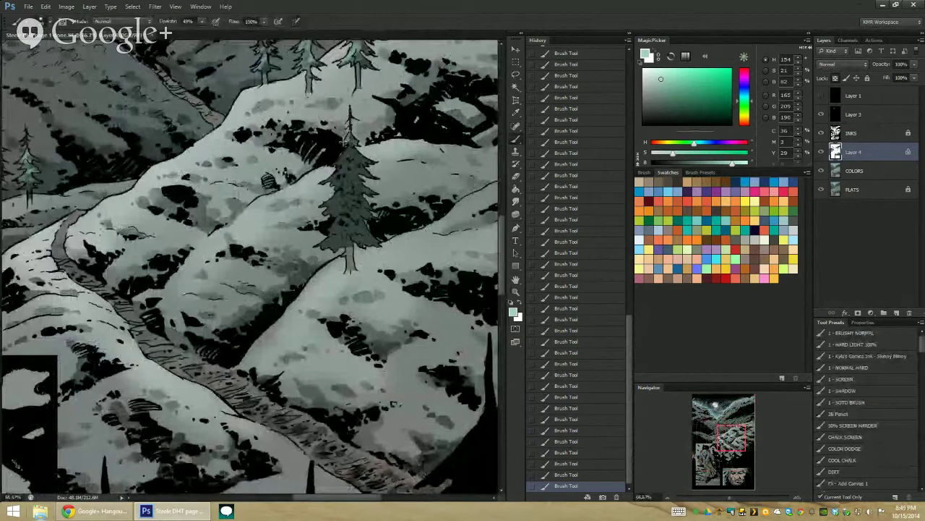
{"action": "mouse_move", "coordinate": [344, 161]}
{"action": "left_mouse_down"}
{"action": "mouse_move", "coordinate": [332, 176]}
{"action": "mouse_move", "coordinate": [342, 188]}
{"action": "mouse_move", "coordinate": [330, 204]}
{"action": "mouse_move", "coordinate": [338, 220]}
{"action": "mouse_move", "coordinate": [328, 205]}
{"action": "left_mouse_up"}
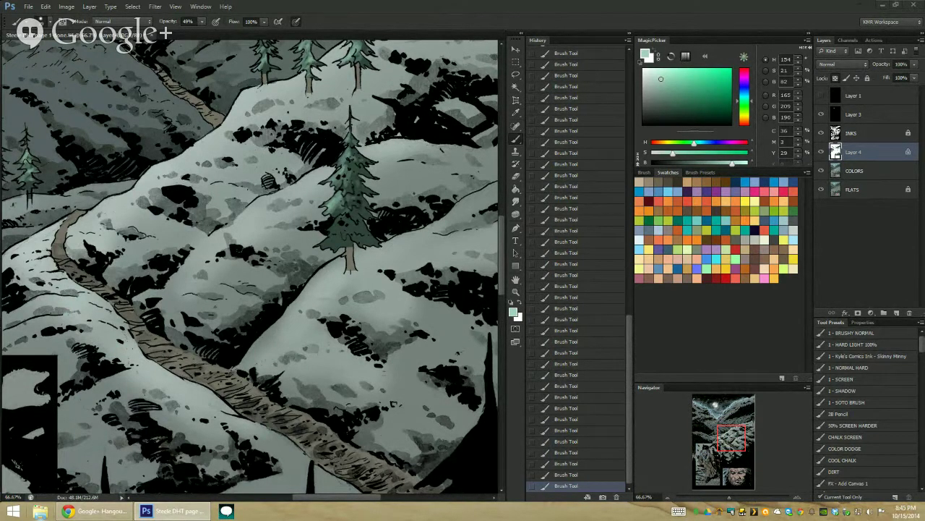
{"action": "key", "text": "Caps_Lock"}
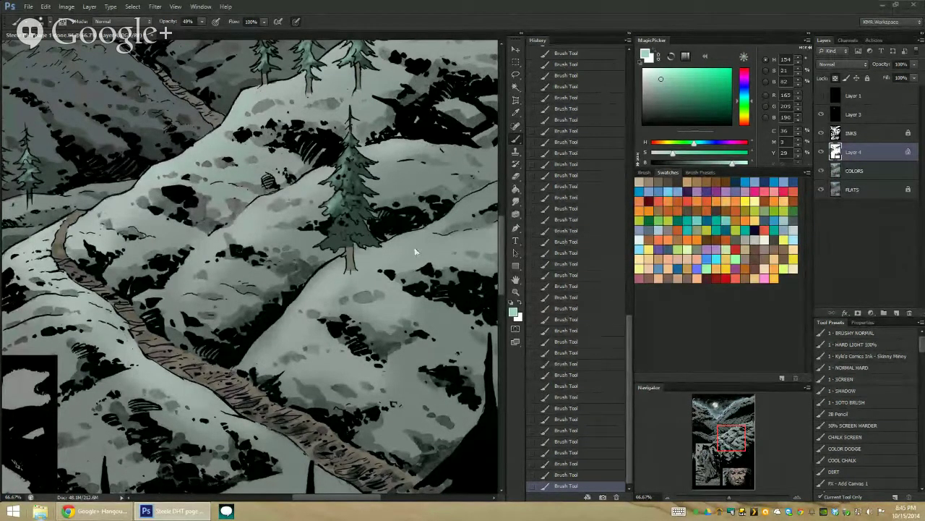
{"action": "mouse_move", "coordinate": [336, 192]}
{"action": "left_mouse_down"}
{"action": "mouse_move", "coordinate": [351, 222]}
{"action": "mouse_move", "coordinate": [331, 224]}
{"action": "mouse_move", "coordinate": [346, 232]}
{"action": "mouse_move", "coordinate": [329, 240]}
{"action": "mouse_move", "coordinate": [328, 270]}
{"action": "mouse_move", "coordinate": [348, 239]}
{"action": "mouse_move", "coordinate": [363, 243]}
{"action": "mouse_move", "coordinate": [328, 247]}
{"action": "mouse_move", "coordinate": [346, 190]}
{"action": "mouse_move", "coordinate": [360, 224]}
{"action": "left_mouse_up"}
Step: Examine the snowy path, the lone pine and the two character panels in the page's lower half
{"action": "left_click", "coordinate": [516, 292]}
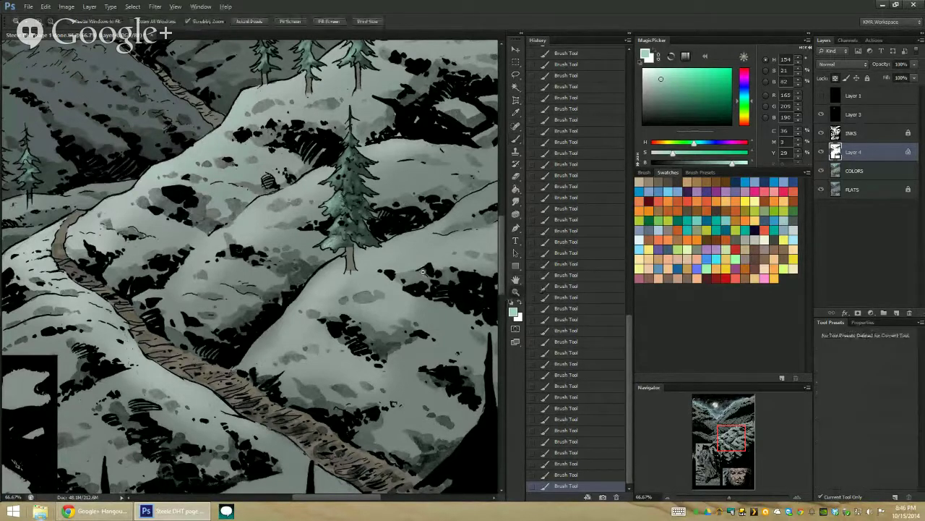
{"action": "left_click", "coordinate": [409, 267], "text": "alt"}
{"action": "left_click", "coordinate": [409, 268], "text": "alt"}
{"action": "left_click", "coordinate": [409, 268], "text": "alt"}
{"action": "left_click", "coordinate": [381, 272], "text": "alt"}
{"action": "left_click", "coordinate": [380, 273], "text": "alt"}
{"action": "left_click", "coordinate": [272, 254]}
{"action": "left_click", "coordinate": [272, 254]}
{"action": "left_click_drag", "start_coordinate": [279, 240], "coordinate": [318, 102]}
{"action": "left_click", "coordinate": [297, 194]}
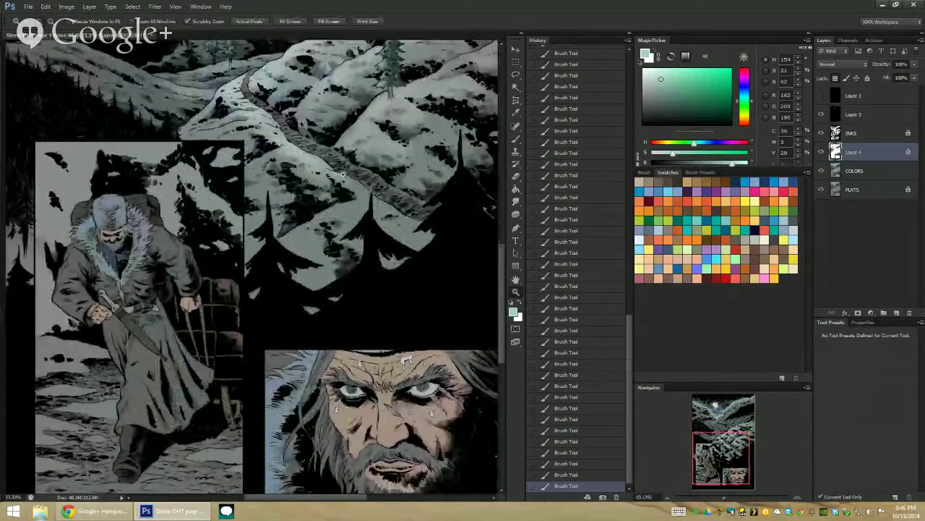
{"action": "left_click_drag", "start_coordinate": [316, 146], "coordinate": [398, 209]}
{"action": "key", "text": "b"}
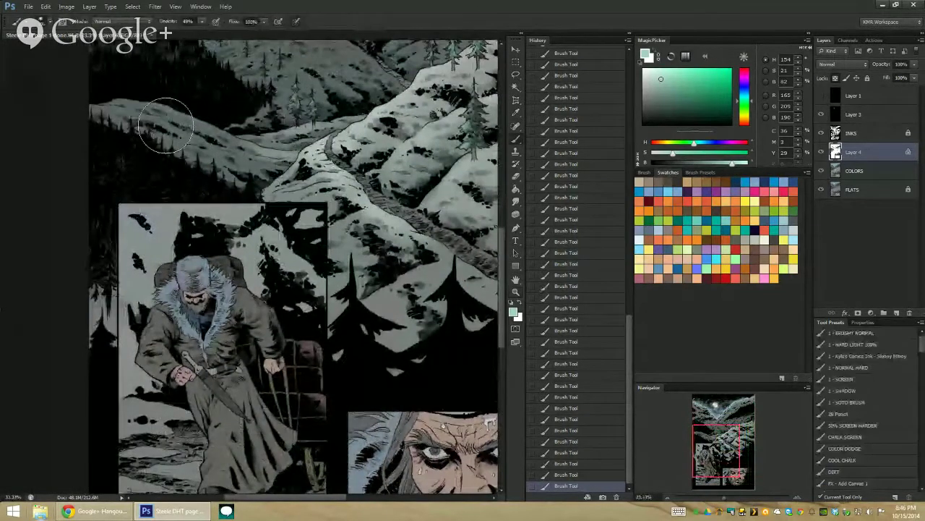
Step: Review the lighting of the full page and of the moonlit mountain valley
{"action": "key", "text": "z"}
{"action": "left_click", "coordinate": [462, 297], "text": "alt"}
{"action": "left_click", "coordinate": [462, 297], "text": "alt"}
{"action": "left_click", "coordinate": [462, 297], "text": "alt"}
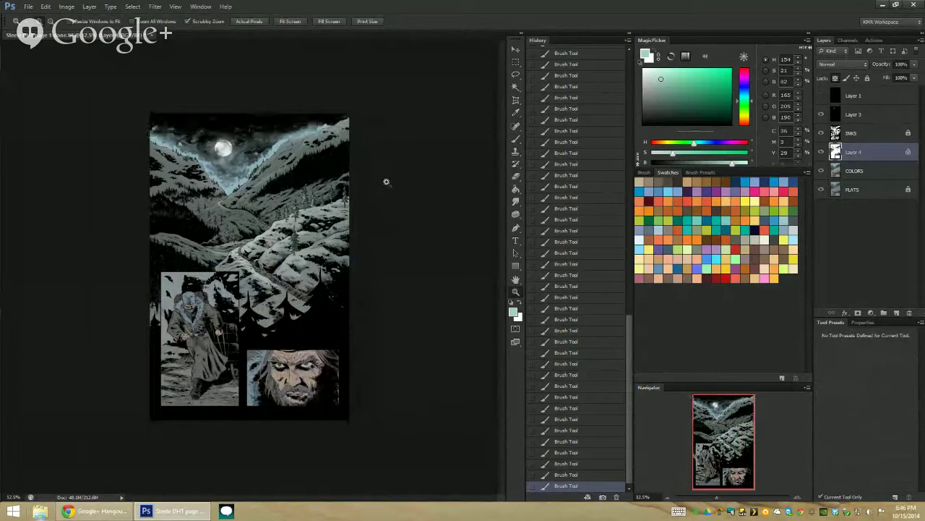
{"action": "left_click", "coordinate": [396, 112]}
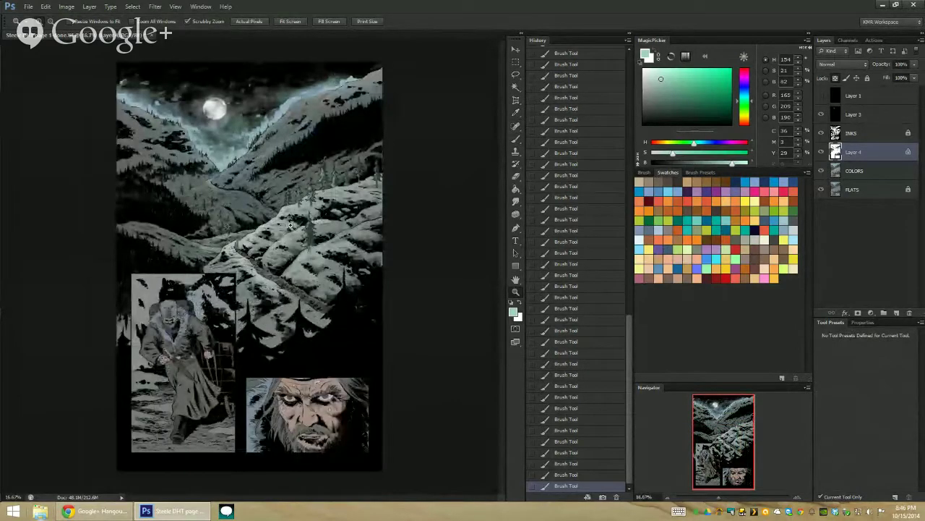
{"action": "left_click", "coordinate": [263, 180], "text": "alt"}
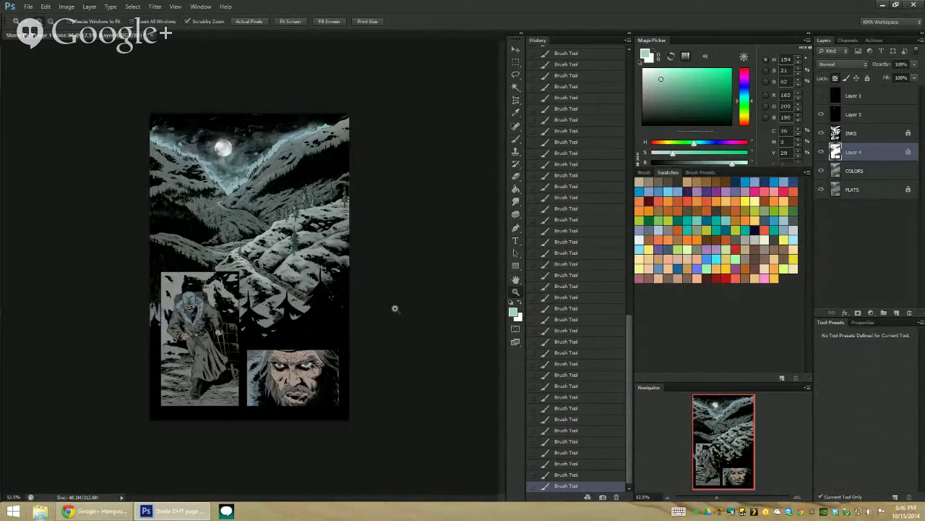
{"action": "left_click", "coordinate": [230, 192], "text": "alt"}
{"action": "left_click", "coordinate": [230, 192]}
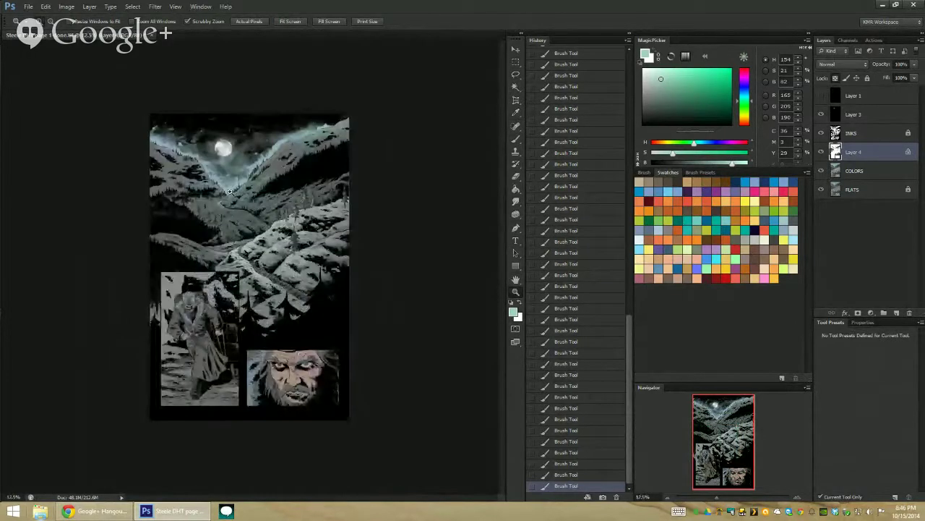
{"action": "left_click", "coordinate": [231, 235]}
{"action": "left_click", "coordinate": [209, 174]}
{"action": "left_click_drag", "start_coordinate": [200, 157], "coordinate": [212, 197]}
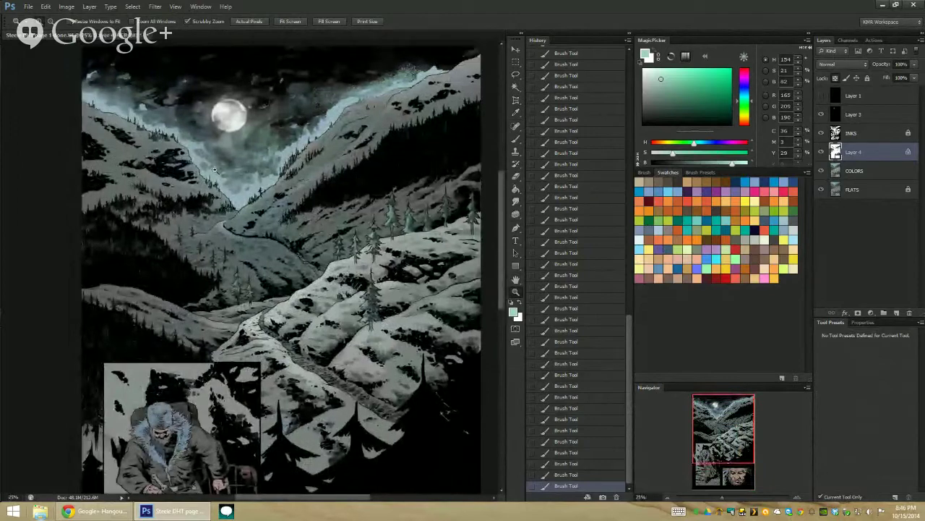
Step: Merge Layer 4 down into COLORS, and copy the left mountain's area onto a new layer using a Magic Wand selection from FLATS
{"action": "right_click", "coordinate": [889, 152]}
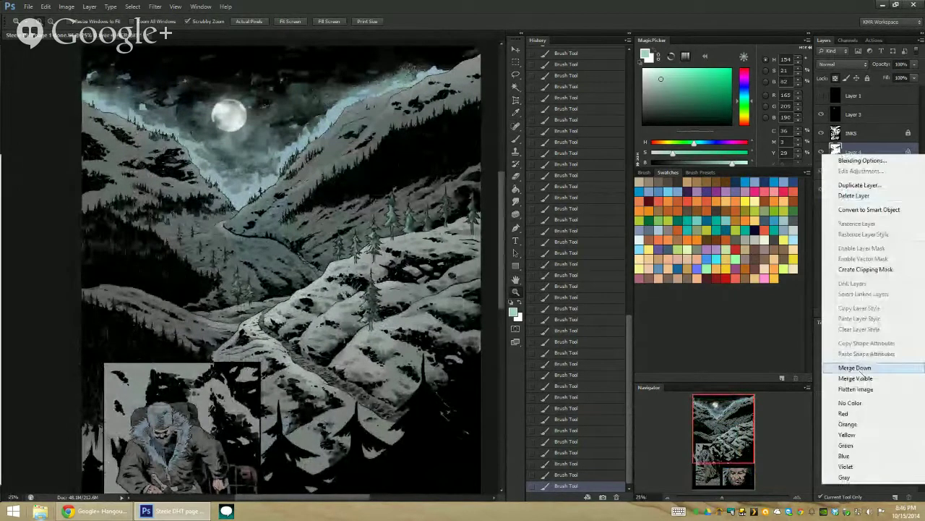
{"action": "left_click", "coordinate": [867, 367]}
{"action": "key", "text": "w"}
{"action": "left_click", "coordinate": [196, 183]}
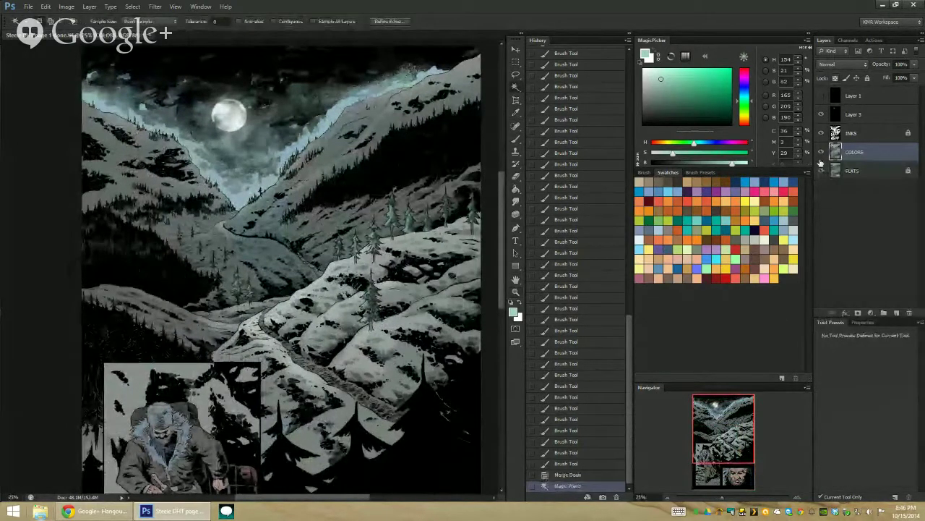
{"action": "left_click", "coordinate": [854, 167]}
{"action": "left_click", "coordinate": [219, 203]}
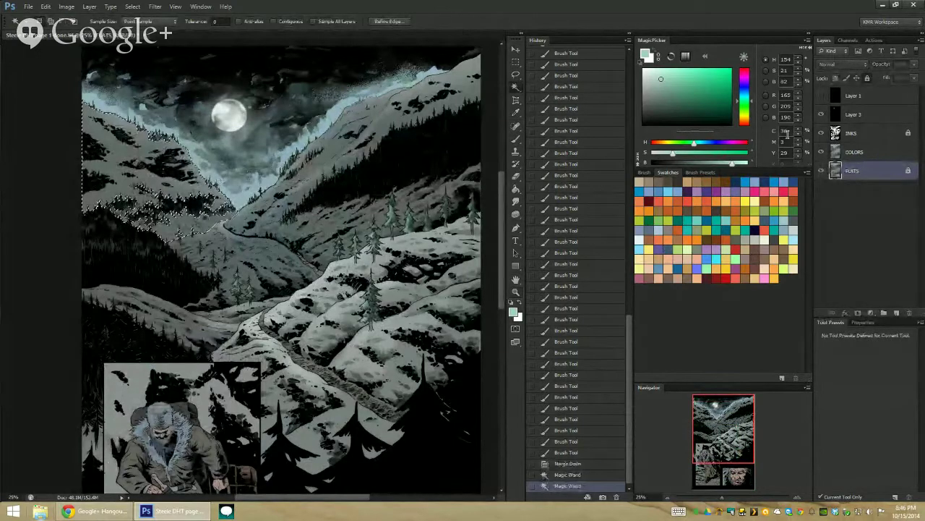
{"action": "key", "text": "ctrl+j"}
Step: Sample a pale grey-blue tone and brush soft moonlight along the left mountain's slope facing the moon
{"action": "key", "text": "b"}
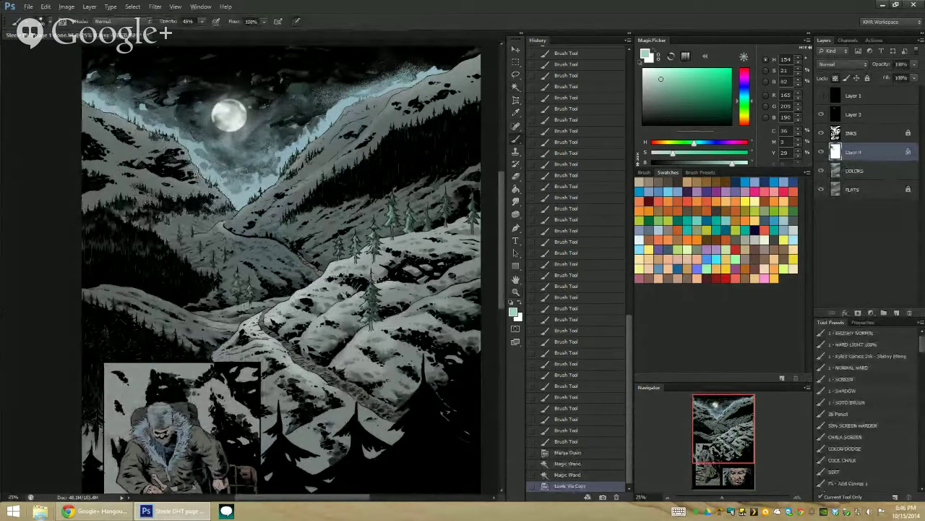
{"action": "left_click", "coordinate": [198, 178], "text": "alt"}
{"action": "mouse_move", "coordinate": [220, 148]}
{"action": "left_mouse_down"}
{"action": "mouse_move", "coordinate": [233, 183]}
{"action": "mouse_move", "coordinate": [256, 190]}
{"action": "left_mouse_up"}
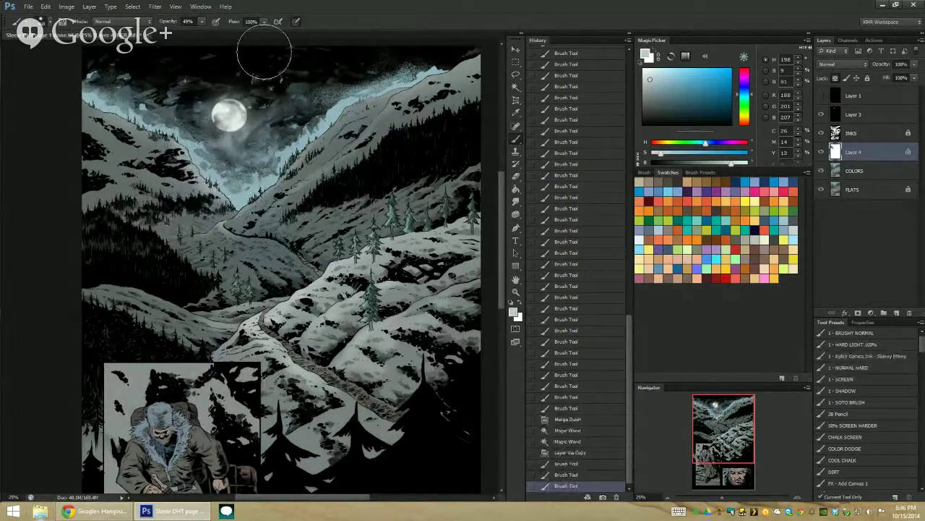
Step: Review the whole page and the snowy lower half after lighting the left mountain
{"action": "left_click", "coordinate": [516, 292]}
{"action": "left_click_drag", "start_coordinate": [481, 311], "coordinate": [443, 279]}
{"action": "left_click", "coordinate": [253, 237], "text": "alt"}
{"action": "left_click", "coordinate": [254, 237]}
{"action": "left_click", "coordinate": [254, 237]}
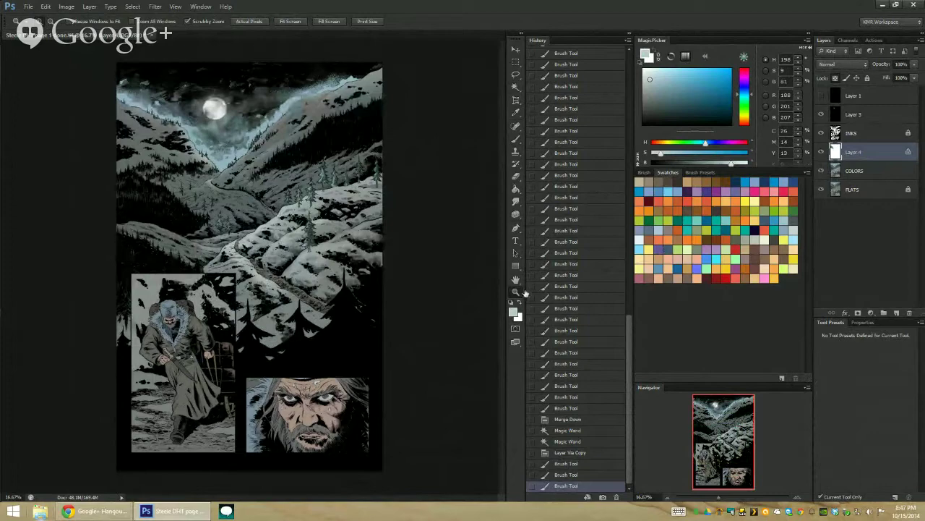
{"action": "left_click", "coordinate": [338, 266], "text": "alt"}
{"action": "left_click", "coordinate": [264, 247]}
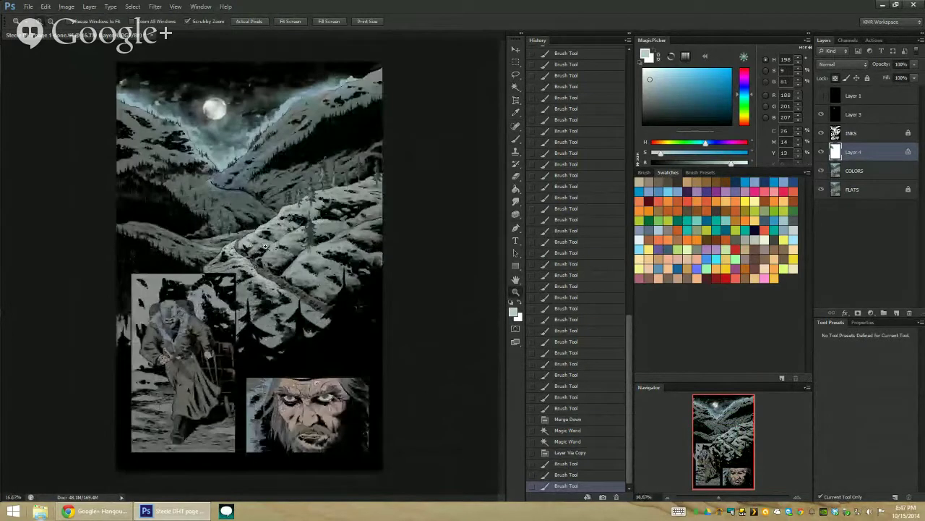
{"action": "left_click", "coordinate": [266, 247]}
Step: Clear the selection and merge Layer 4 down into COLORS
{"action": "key", "text": "w"}
{"action": "left_click", "coordinate": [251, 269]}
{"action": "key", "text": "ctrl+d"}
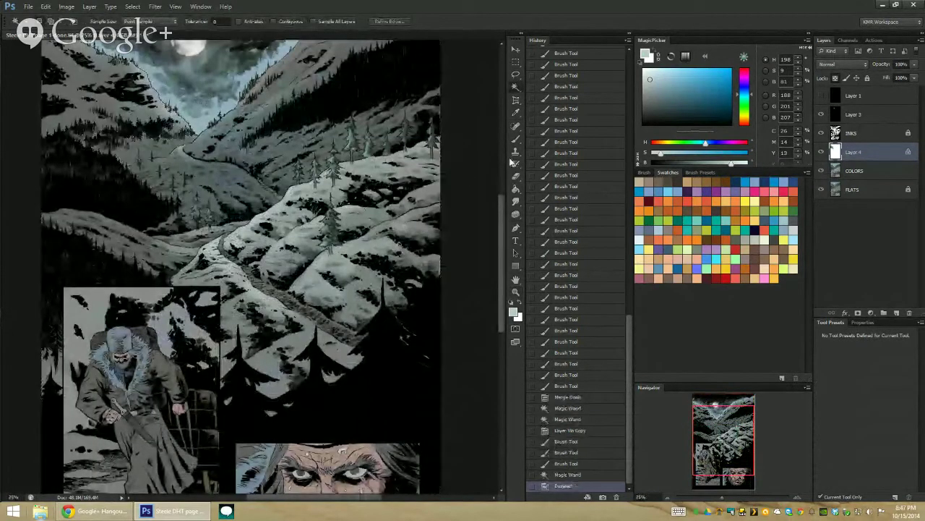
{"action": "right_click", "coordinate": [857, 152]}
{"action": "left_click", "coordinate": [839, 366]}
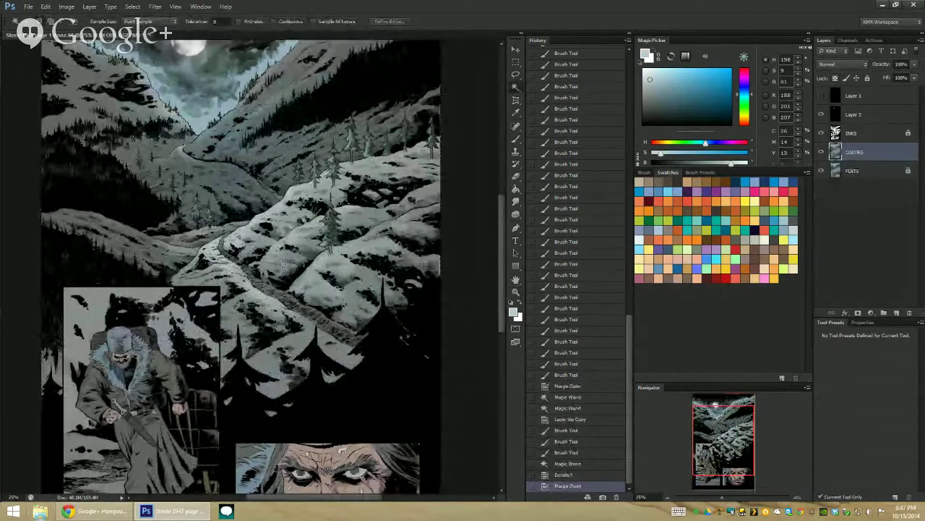
Step: Select the tone around the foreground trail with the Magic Wand and brush dark slate-blue shading over it using the 1 - SHADOW preset
{"action": "left_click", "coordinate": [266, 282]}
{"action": "key", "text": "b"}
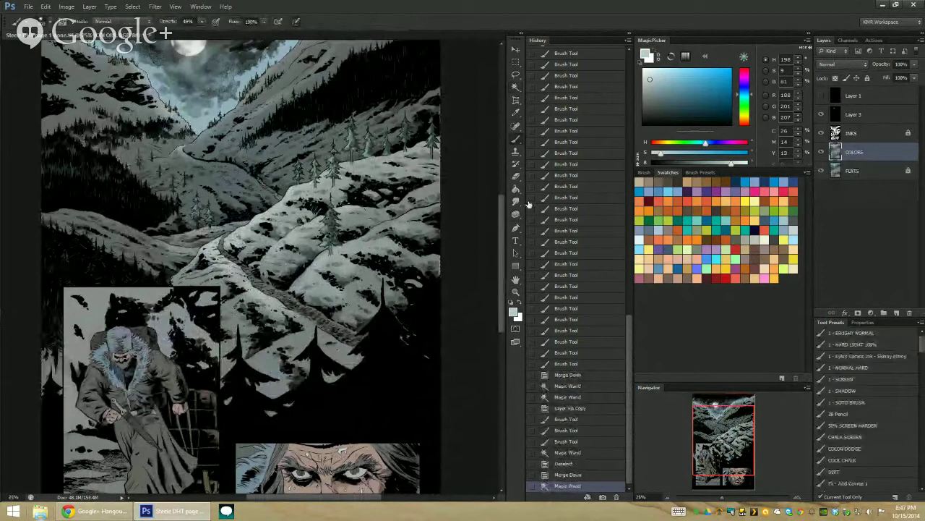
{"action": "left_click", "coordinate": [669, 240]}
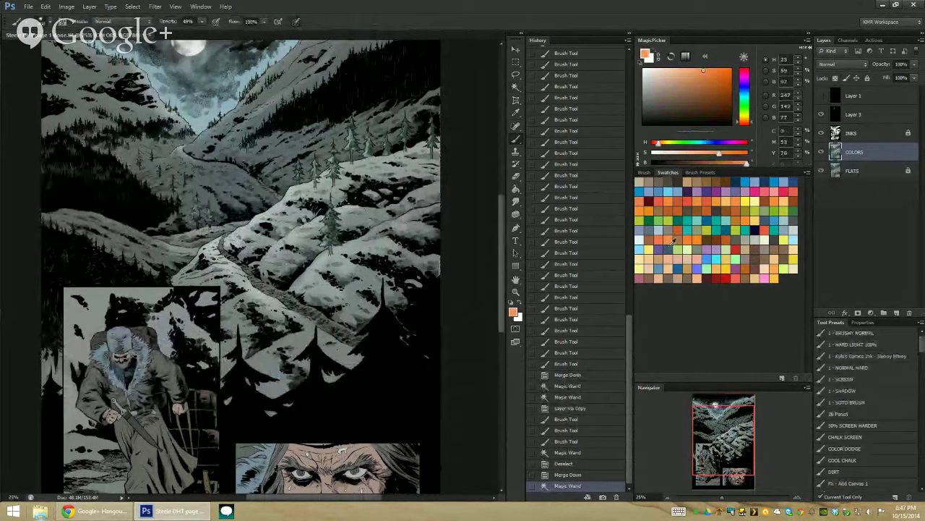
{"action": "left_click", "coordinate": [667, 249]}
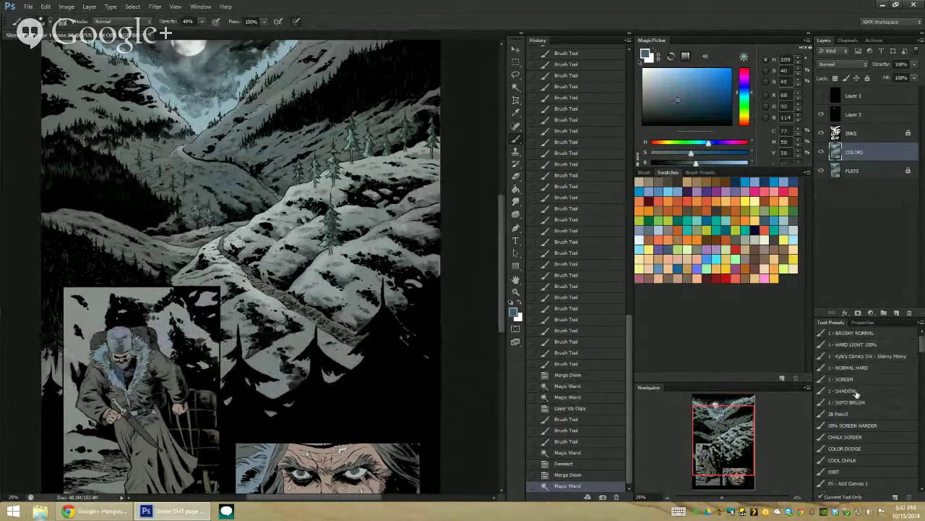
{"action": "left_click", "coordinate": [844, 390]}
{"action": "mouse_move", "coordinate": [319, 167]}
{"action": "left_mouse_down"}
{"action": "mouse_move", "coordinate": [268, 202]}
{"action": "mouse_move", "coordinate": [323, 181]}
{"action": "left_mouse_up"}
{"action": "mouse_move", "coordinate": [341, 217]}
{"action": "left_mouse_down"}
{"action": "mouse_move", "coordinate": [333, 266]}
{"action": "mouse_move", "coordinate": [359, 282]}
{"action": "left_mouse_up"}
{"action": "mouse_move", "coordinate": [279, 270]}
{"action": "left_mouse_down"}
{"action": "mouse_move", "coordinate": [395, 354]}
{"action": "mouse_move", "coordinate": [413, 311]}
{"action": "left_mouse_up"}
Step: Review the full page at several reduced sizes to judge the contrast between sky, mountains, snowy foreground and character panels
{"action": "left_click", "coordinate": [515, 292]}
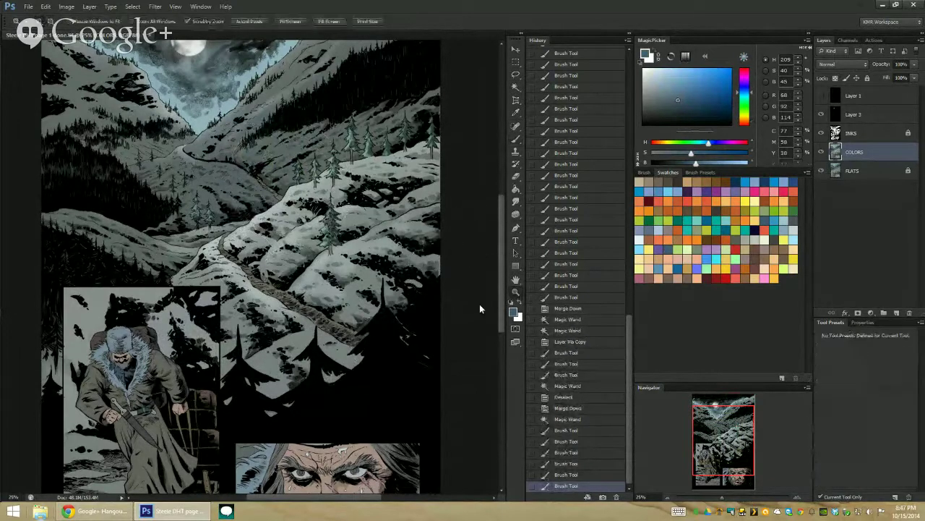
{"action": "left_click", "coordinate": [474, 291], "text": "alt"}
{"action": "left_click", "coordinate": [474, 290], "text": "alt"}
{"action": "left_click", "coordinate": [345, 150], "text": "alt"}
{"action": "left_click", "coordinate": [248, 229]}
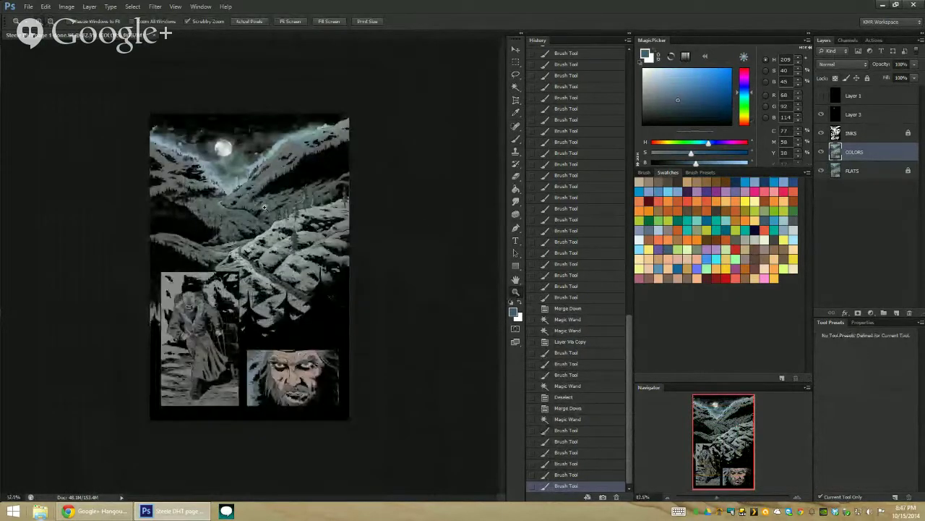
{"action": "left_click", "coordinate": [242, 255]}
{"action": "left_click", "coordinate": [241, 258], "text": "alt"}
{"action": "left_click", "coordinate": [241, 258], "text": "alt"}
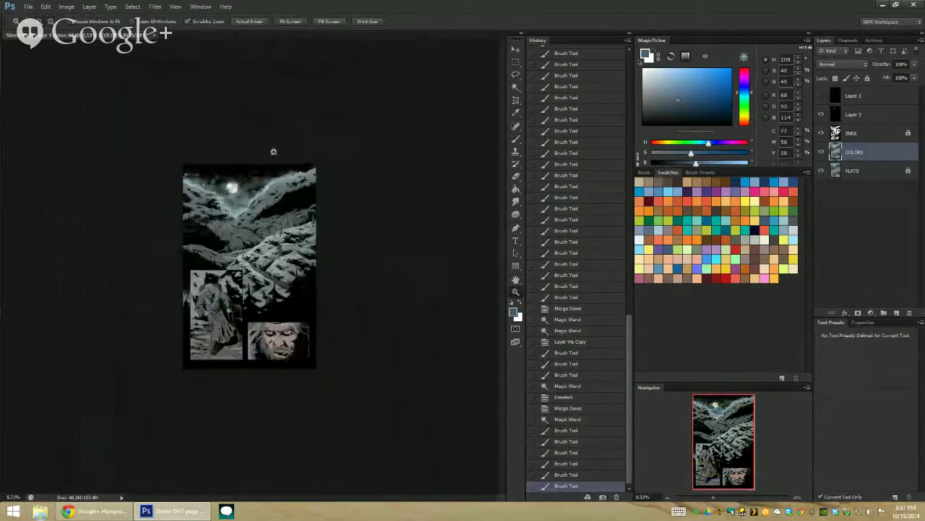
{"action": "left_click", "coordinate": [239, 218]}
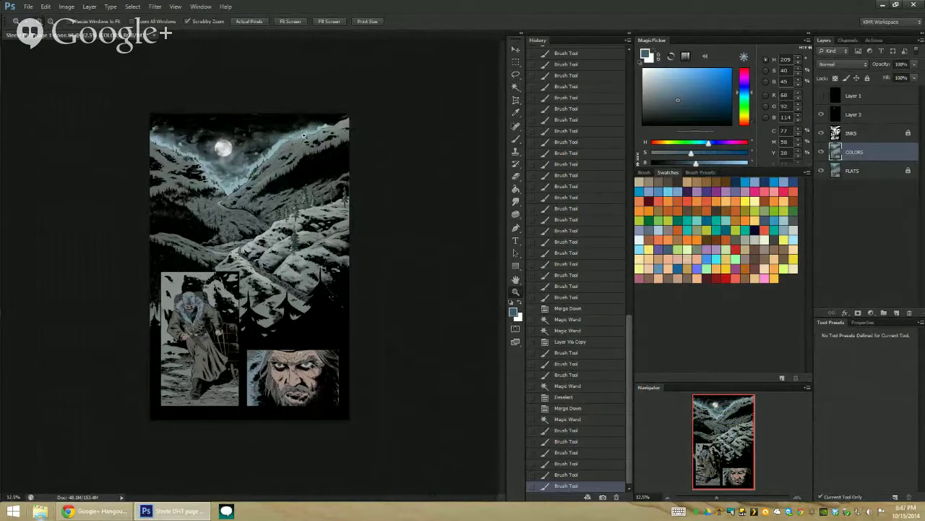
{"action": "left_click", "coordinate": [275, 205], "text": "alt"}
{"action": "left_click", "coordinate": [275, 205], "text": "alt"}
{"action": "left_click", "coordinate": [277, 202], "text": "alt"}
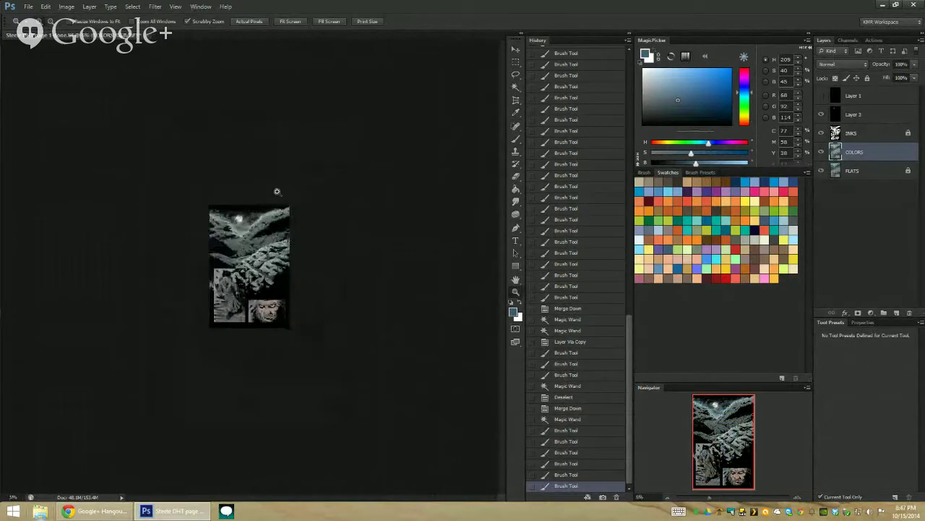
{"action": "left_click", "coordinate": [246, 232]}
{"action": "left_click", "coordinate": [247, 184]}
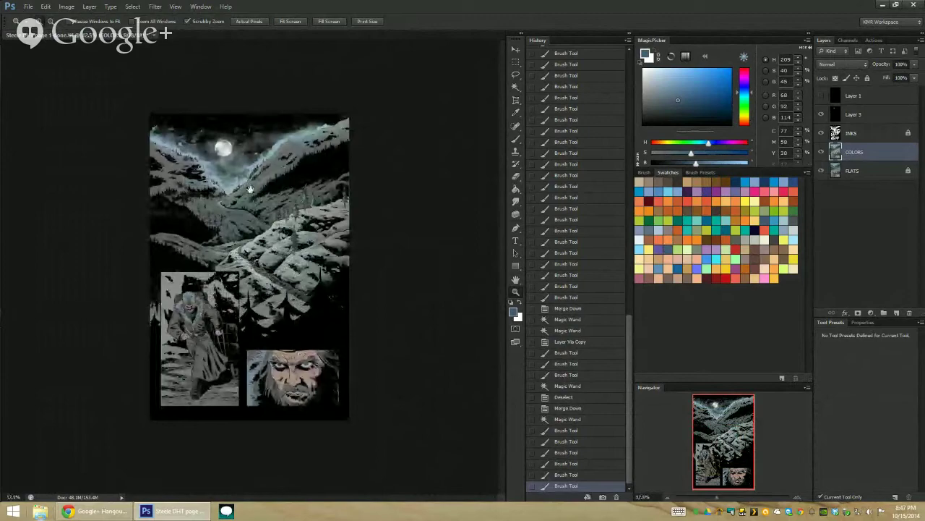
{"action": "left_click", "coordinate": [249, 189]}
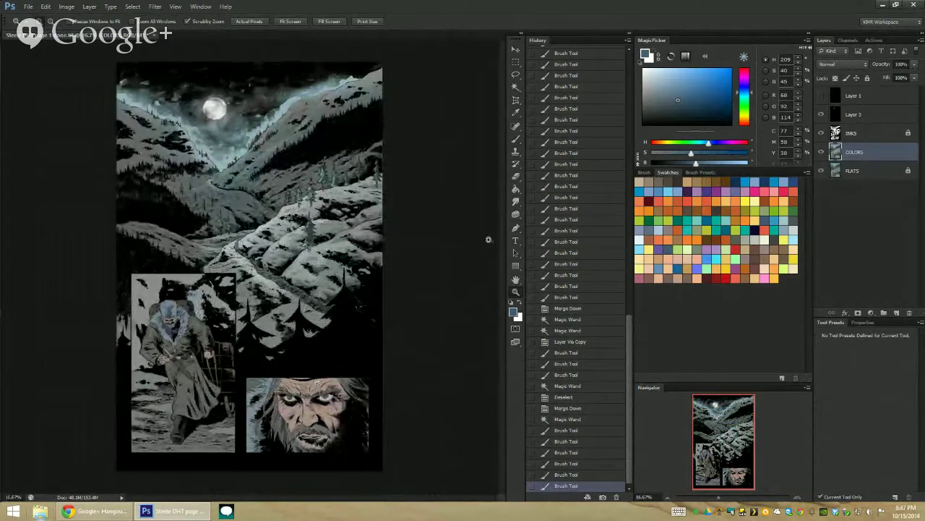
{"action": "left_click", "coordinate": [248, 147], "text": "alt"}
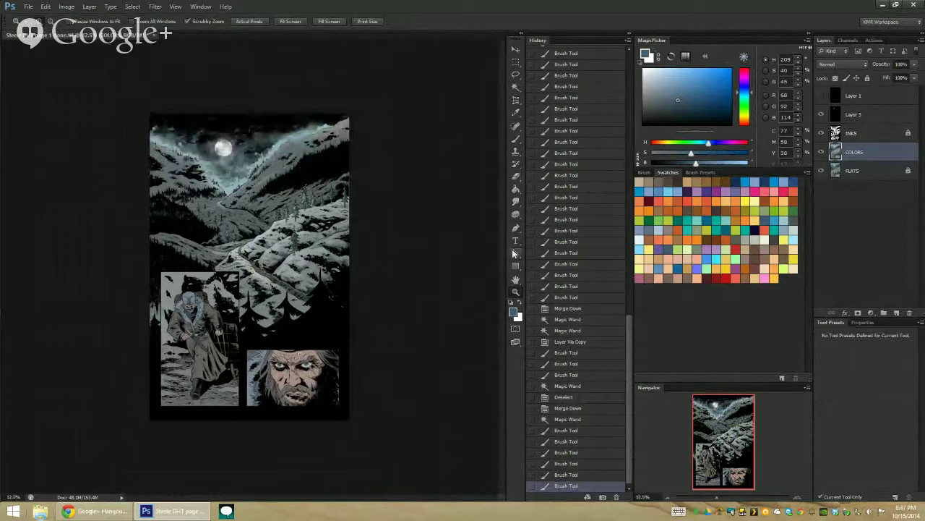
{"action": "left_click", "coordinate": [262, 204], "text": "alt"}
{"action": "left_click", "coordinate": [269, 255], "text": "alt"}
{"action": "left_click", "coordinate": [270, 255], "text": "alt"}
{"action": "left_click", "coordinate": [248, 252]}
{"action": "left_click", "coordinate": [246, 247]}
{"action": "left_click", "coordinate": [242, 244]}
{"action": "left_click", "coordinate": [237, 183]}
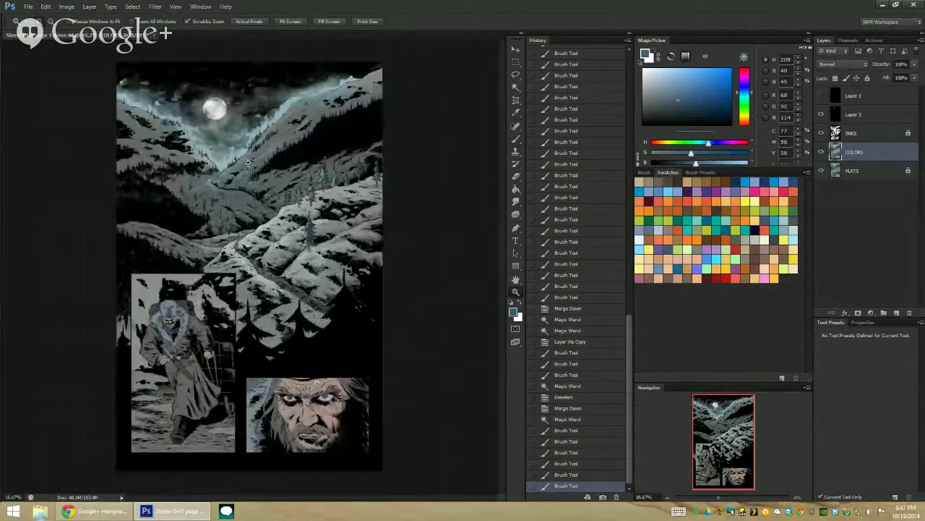
Step: Generate a filled HOLDS layer from the INKS line art, placed directly above the INKS layer
{"action": "left_click", "coordinate": [232, 129]}
{"action": "left_click", "coordinate": [235, 135]}
{"action": "left_click_drag", "start_coordinate": [235, 133], "coordinate": [261, 210]}
{"action": "left_click", "coordinate": [262, 210], "text": "alt"}
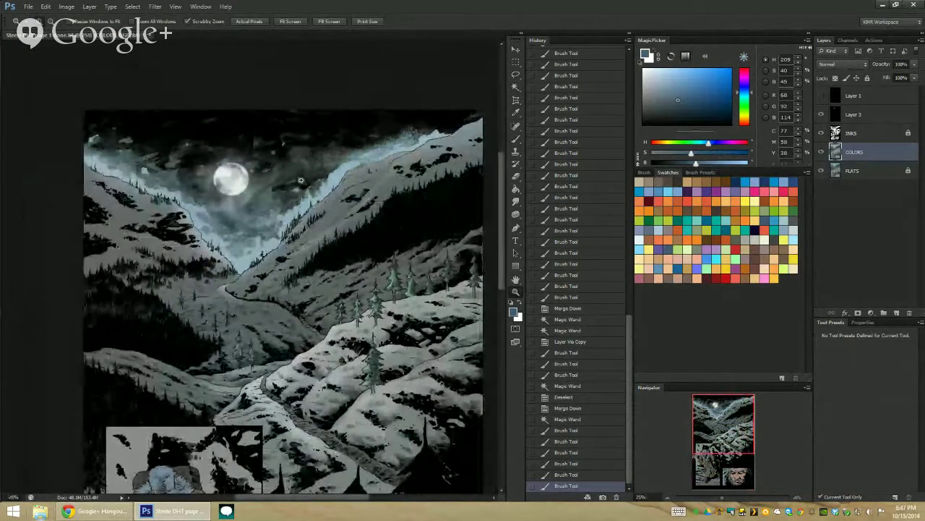
{"action": "left_click", "coordinate": [260, 210]}
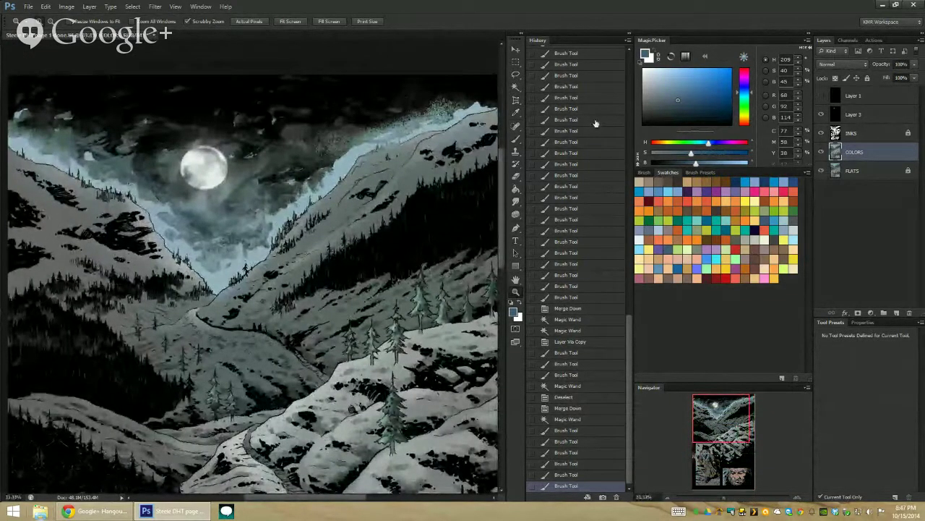
{"action": "left_click", "coordinate": [853, 134]}
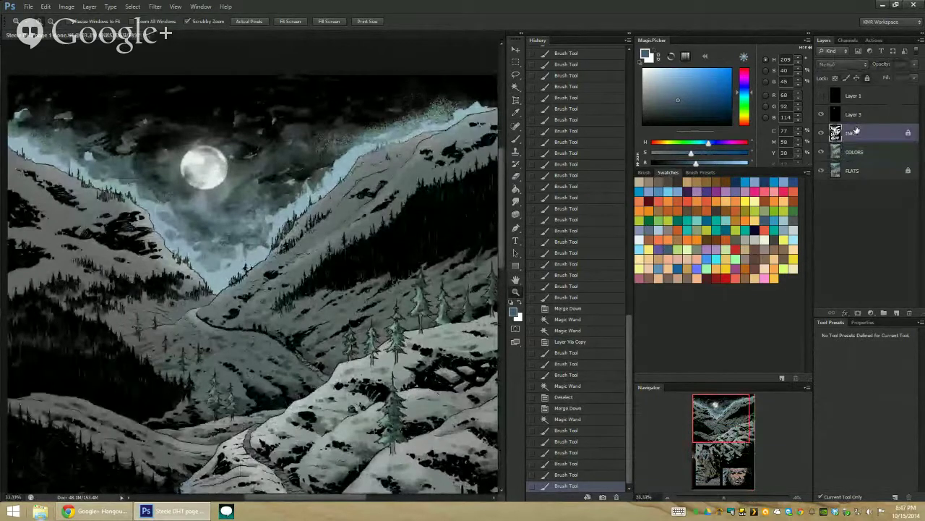
{"action": "key", "text": "F2"}
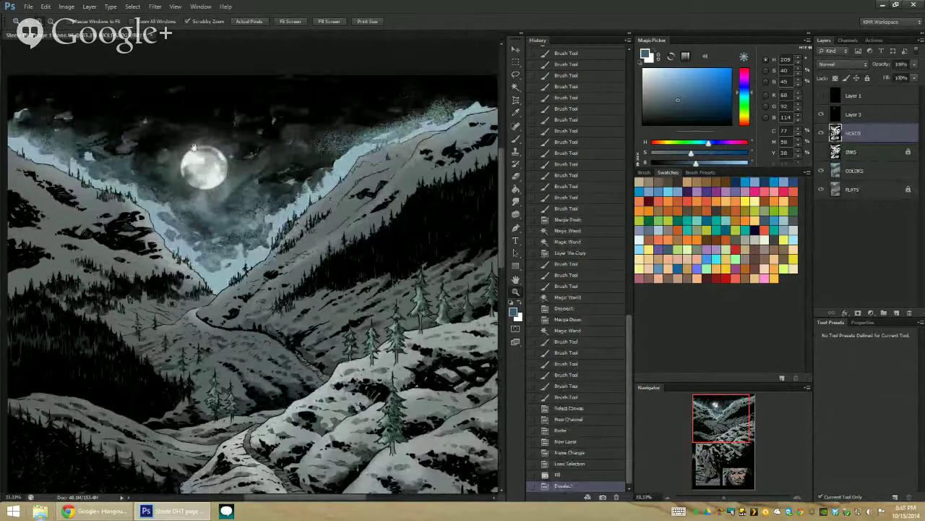
Step: Lasso the night sky on the HOLDS layer, following the mountain ridges and enclosing the area up to the page's upper edge
{"action": "left_click_drag", "start_coordinate": [194, 147], "coordinate": [264, 144]}
{"action": "key", "text": "l"}
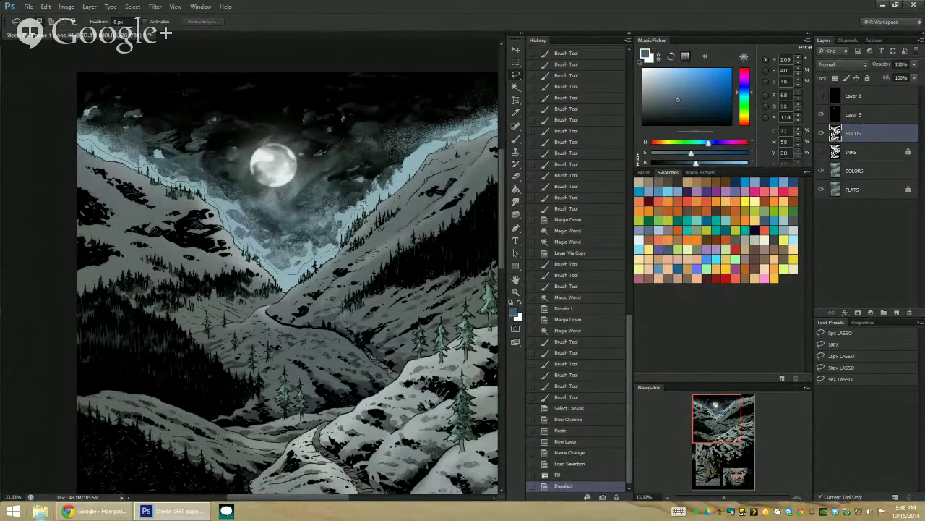
{"action": "mouse_move", "coordinate": [425, 152]}
{"action": "left_mouse_down"}
{"action": "mouse_move", "coordinate": [415, 142]}
{"action": "mouse_move", "coordinate": [309, 157]}
{"action": "left_mouse_up"}
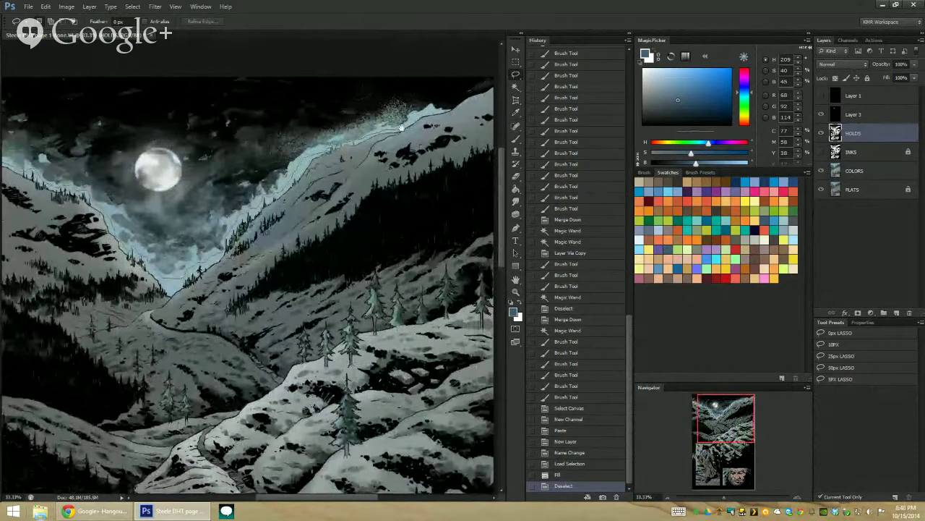
{"action": "left_click_drag", "start_coordinate": [396, 129], "coordinate": [370, 123]}
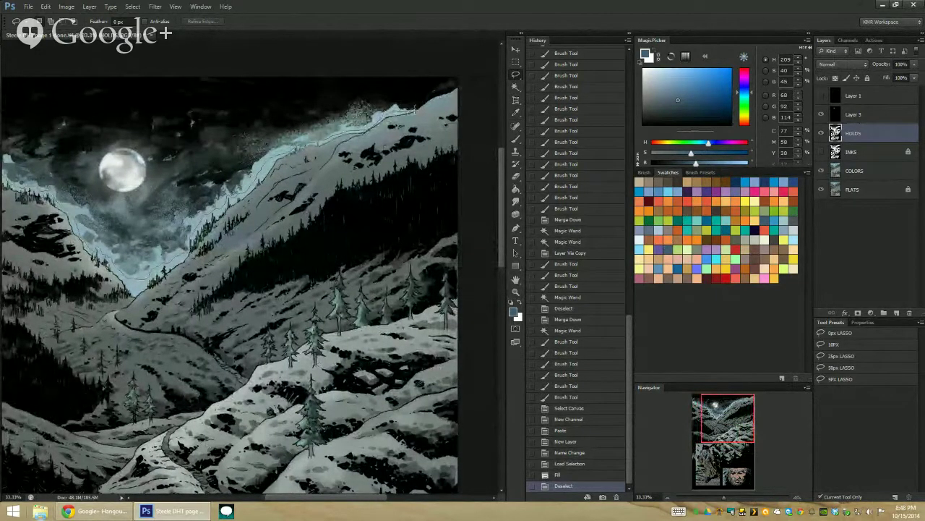
{"action": "scroll", "coordinate": [423, 135], "scroll_direction": "up", "scroll_amount": 2}
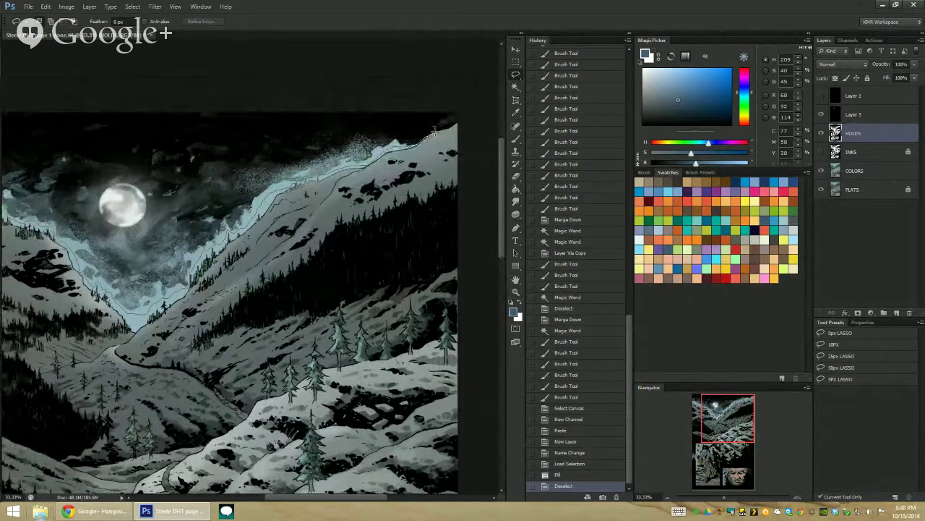
{"action": "mouse_move", "coordinate": [439, 129]}
{"action": "left_mouse_down"}
{"action": "mouse_move", "coordinate": [465, 115]}
{"action": "mouse_move", "coordinate": [458, 105]}
{"action": "mouse_move", "coordinate": [180, 92]}
{"action": "mouse_move", "coordinate": [345, 89]}
{"action": "mouse_move", "coordinate": [268, 81]}
{"action": "mouse_move", "coordinate": [78, 143]}
{"action": "left_mouse_up"}
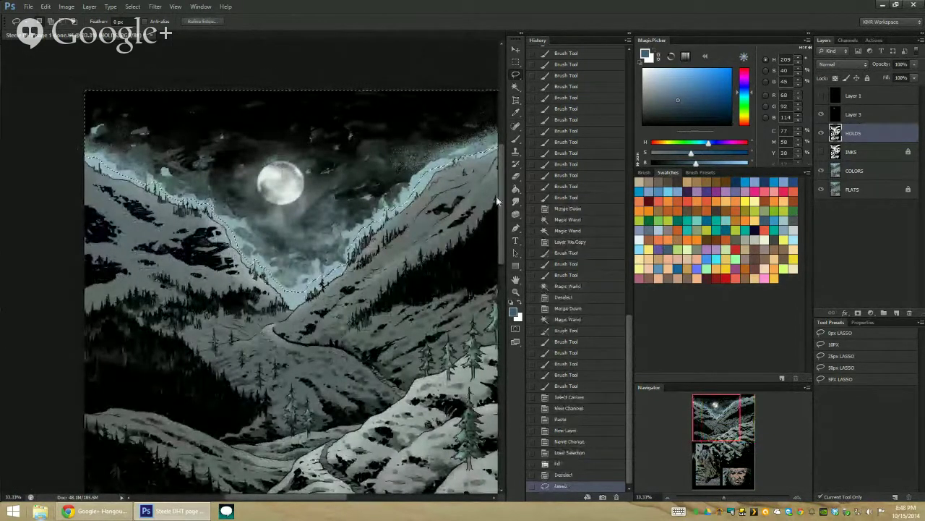
Step: Colorize the selected sky inks with Hue/Saturation at hue 209, saturation 25 and lightness about +19
{"action": "key", "text": "ctrl+u"}
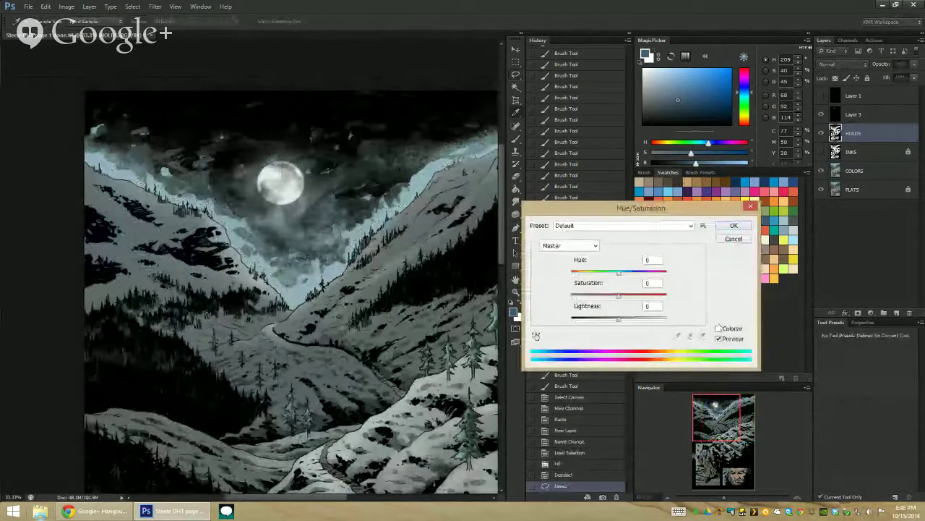
{"action": "left_click", "coordinate": [718, 329]}
{"action": "left_click_drag", "start_coordinate": [618, 319], "coordinate": [627, 320]}
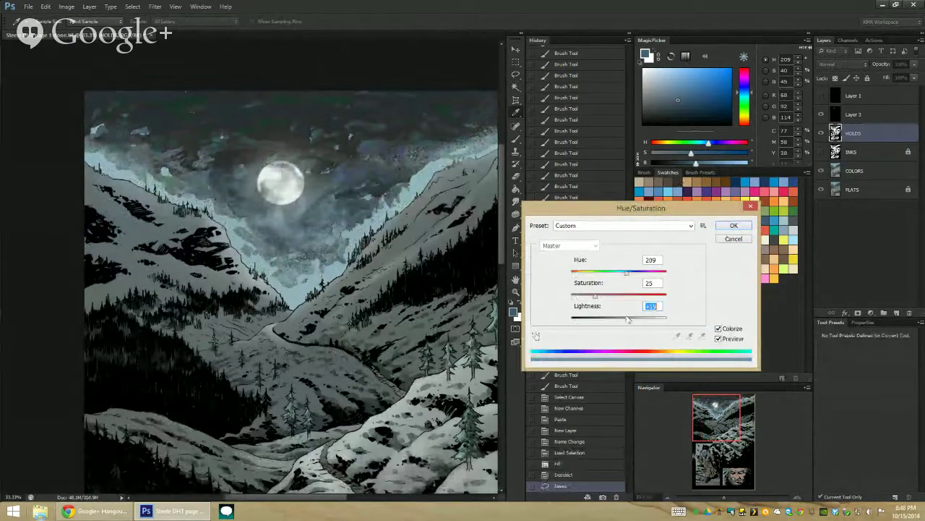
{"action": "left_click_drag", "start_coordinate": [629, 319], "coordinate": [627, 318]}
{"action": "left_click", "coordinate": [733, 227]}
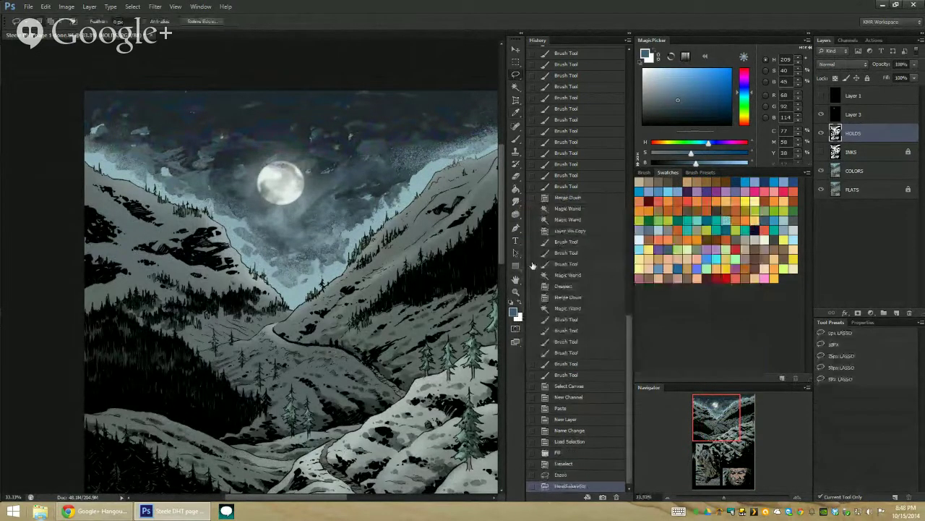
Step: Review the recolored sky inks against the valley and the full page at several zoom levels
{"action": "left_click", "coordinate": [515, 292]}
{"action": "left_click", "coordinate": [434, 296], "text": "alt"}
{"action": "left_click", "coordinate": [434, 297], "text": "alt"}
{"action": "left_click", "coordinate": [434, 296], "text": "alt"}
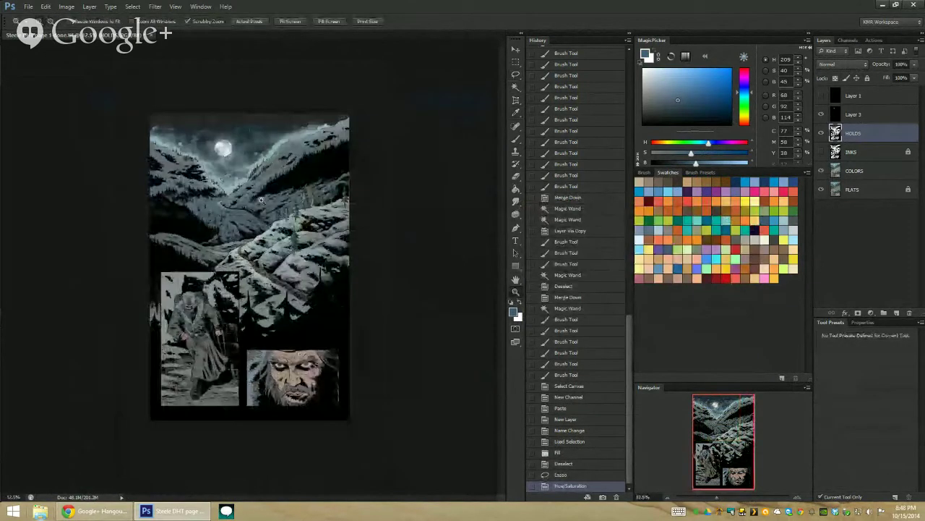
{"action": "left_click", "coordinate": [267, 169]}
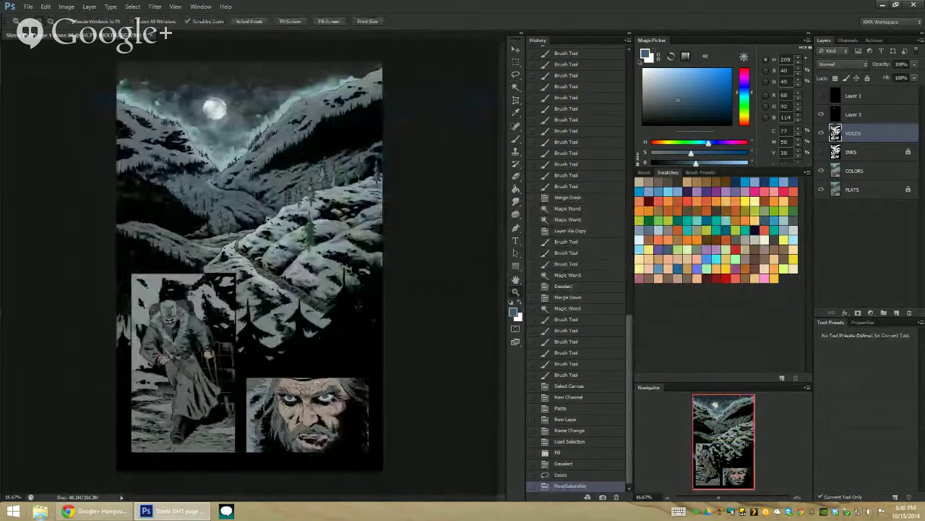
{"action": "left_click", "coordinate": [248, 175]}
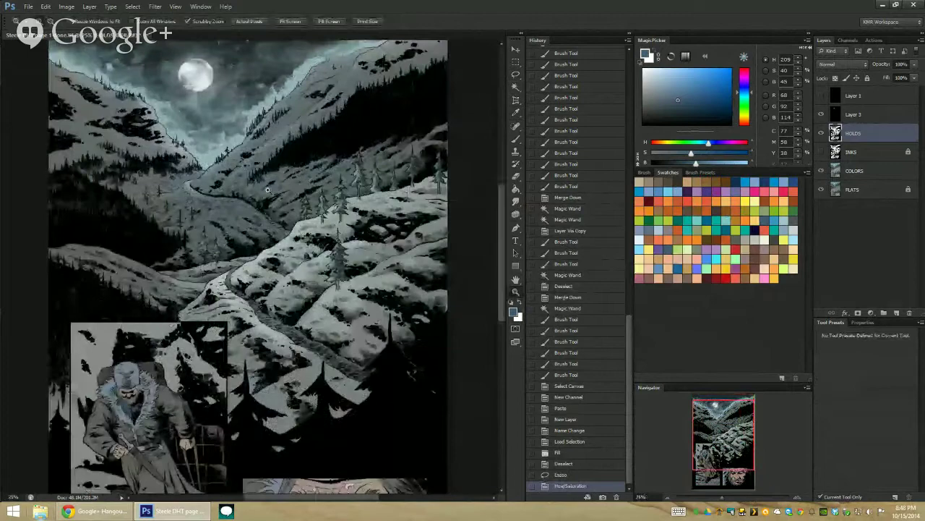
{"action": "left_click", "coordinate": [266, 203], "text": "alt"}
{"action": "left_click", "coordinate": [265, 203], "text": "alt"}
{"action": "left_click", "coordinate": [286, 224], "text": "alt"}
{"action": "left_click", "coordinate": [244, 253]}
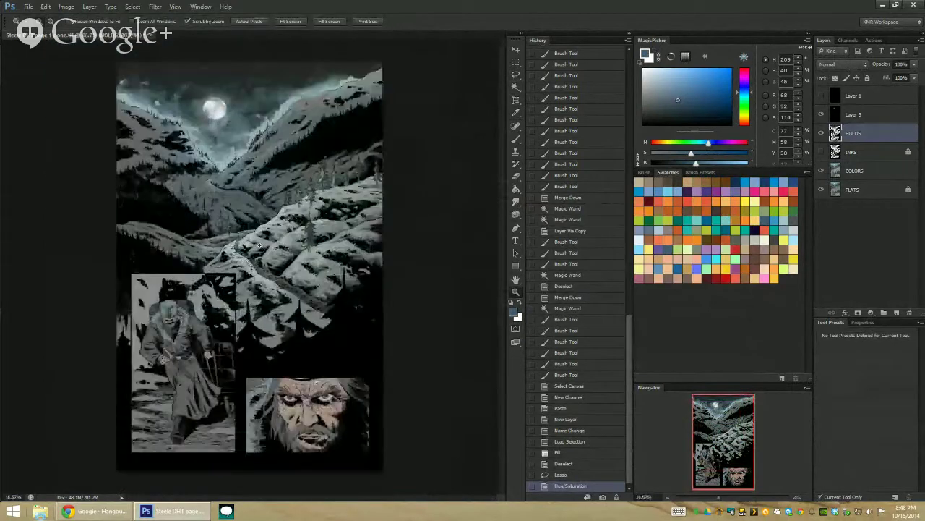
Step: Select the knife area in the walking-man panel on the COLORS layer and lower its lightness with Hue/Saturation
{"action": "left_click", "coordinate": [323, 113]}
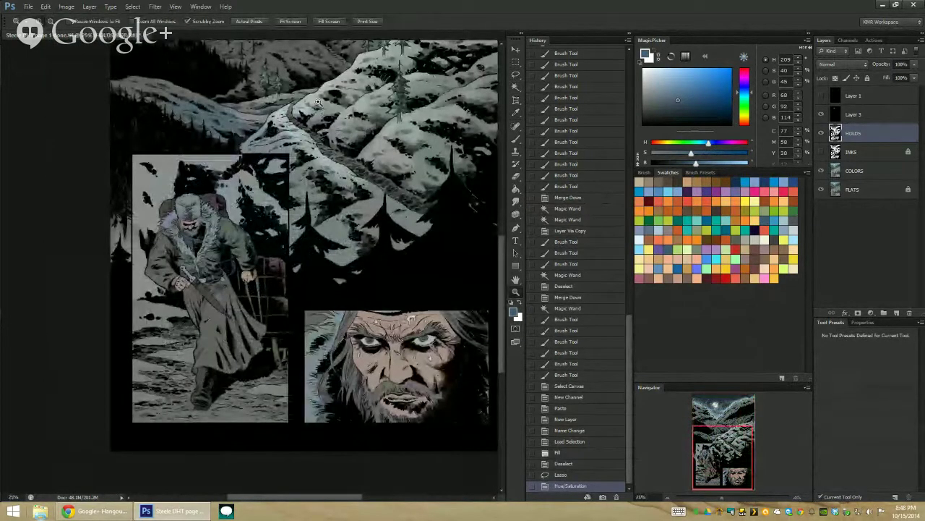
{"action": "key", "text": "b"}
{"action": "key", "text": "z"}
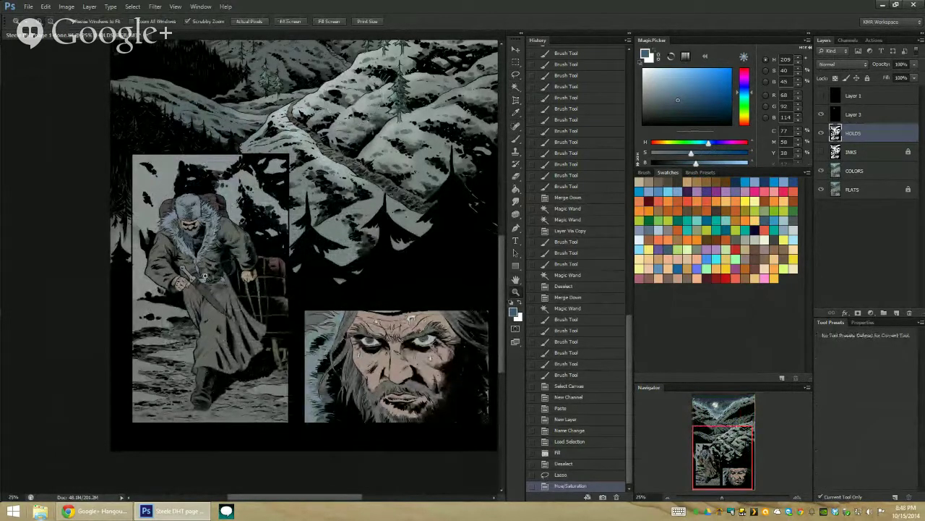
{"action": "left_click", "coordinate": [209, 272]}
{"action": "key", "text": "w"}
{"action": "left_click", "coordinate": [202, 278]}
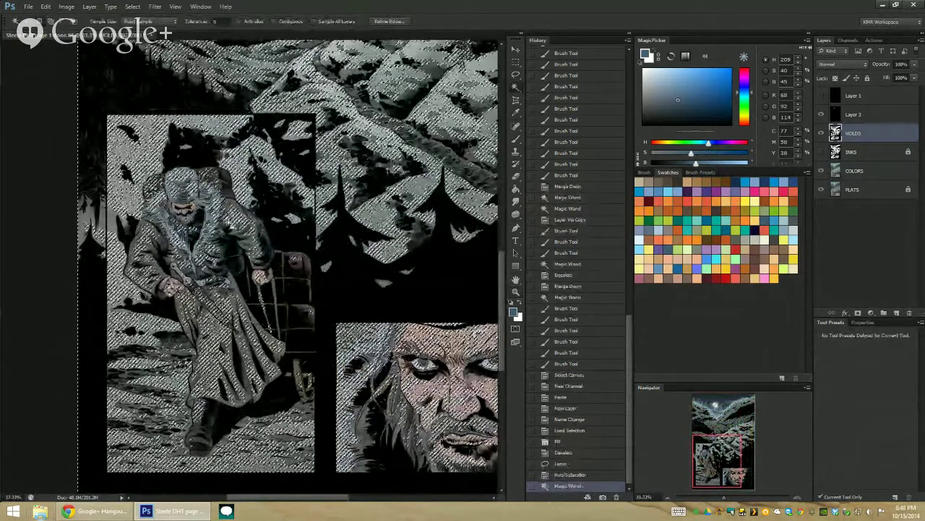
{"action": "key", "text": "ctrl+d"}
{"action": "key", "text": "alt+bracketleft"}
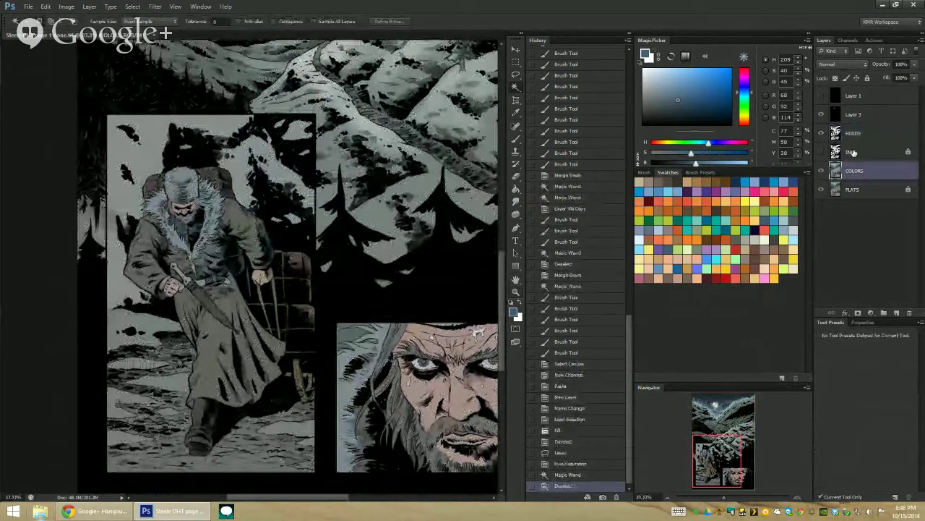
{"action": "left_click", "coordinate": [201, 282]}
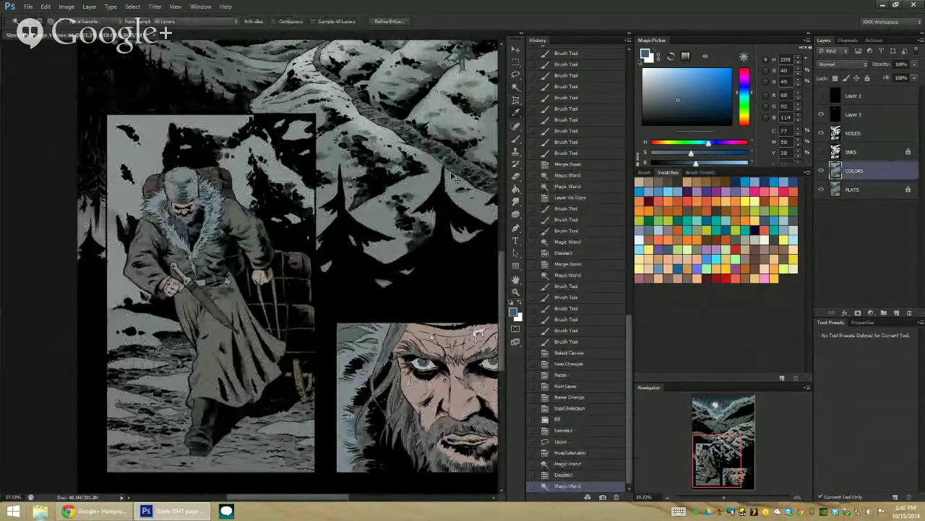
{"action": "key", "text": "ctrl+u"}
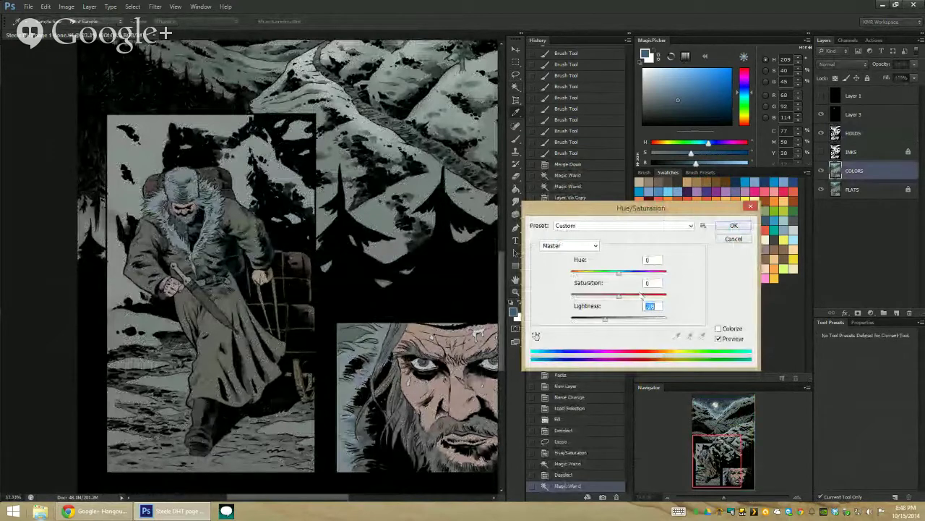
{"action": "key", "text": "Return"}
Step: Review the walking-man and face panels against the full page at several zoom levels
{"action": "left_click_drag", "start_coordinate": [294, 180], "coordinate": [227, 174]}
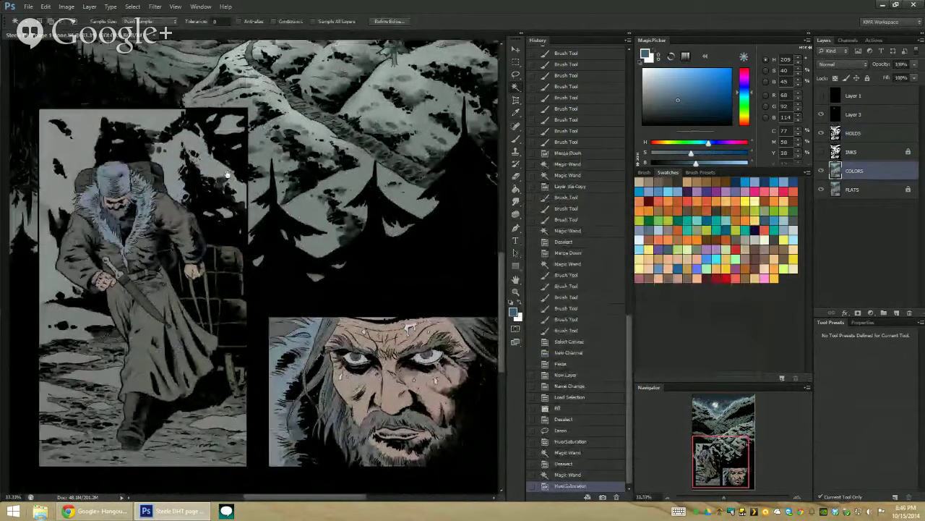
{"action": "left_click", "coordinate": [443, 201]}
{"action": "left_click", "coordinate": [443, 201]}
{"action": "left_click", "coordinate": [443, 201]}
{"action": "key", "text": "z"}
{"action": "left_click", "coordinate": [467, 306], "text": "alt"}
{"action": "left_click", "coordinate": [467, 306], "text": "alt"}
{"action": "left_click", "coordinate": [467, 306], "text": "alt"}
{"action": "left_click", "coordinate": [280, 275], "text": "alt"}
{"action": "left_click", "coordinate": [280, 276], "text": "alt"}
{"action": "left_click", "coordinate": [252, 261]}
{"action": "left_click", "coordinate": [240, 257]}
{"action": "left_click", "coordinate": [242, 242]}
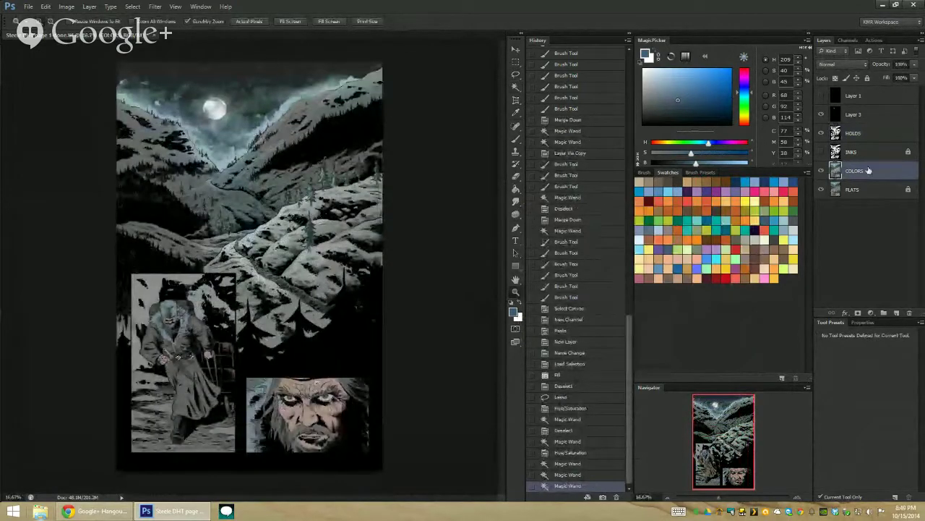
Step: Select the distant valley hill from FLATS and brush a sampled pale blue-grey over its far end on COLORS
{"action": "left_click", "coordinate": [857, 188]}
{"action": "key", "text": "w"}
{"action": "left_click", "coordinate": [243, 190]}
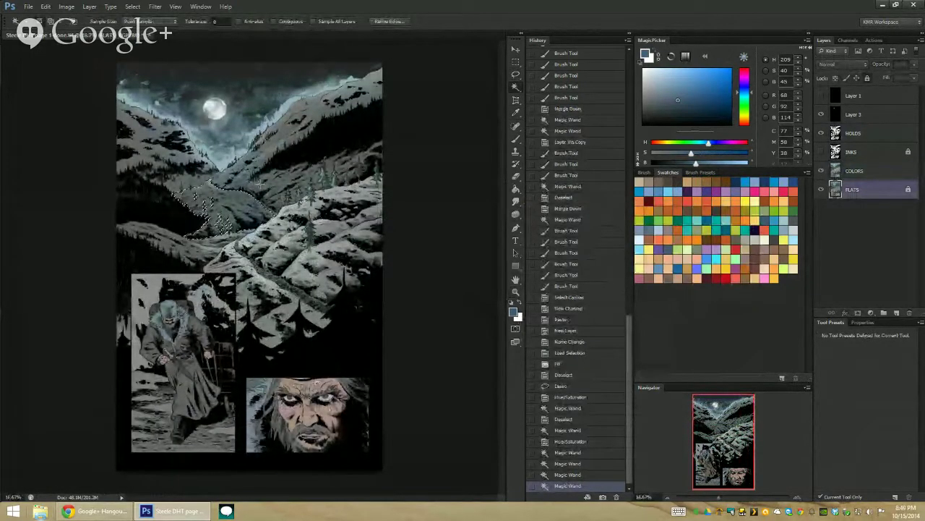
{"action": "key", "text": "alt+bracketright"}
{"action": "key", "text": "b"}
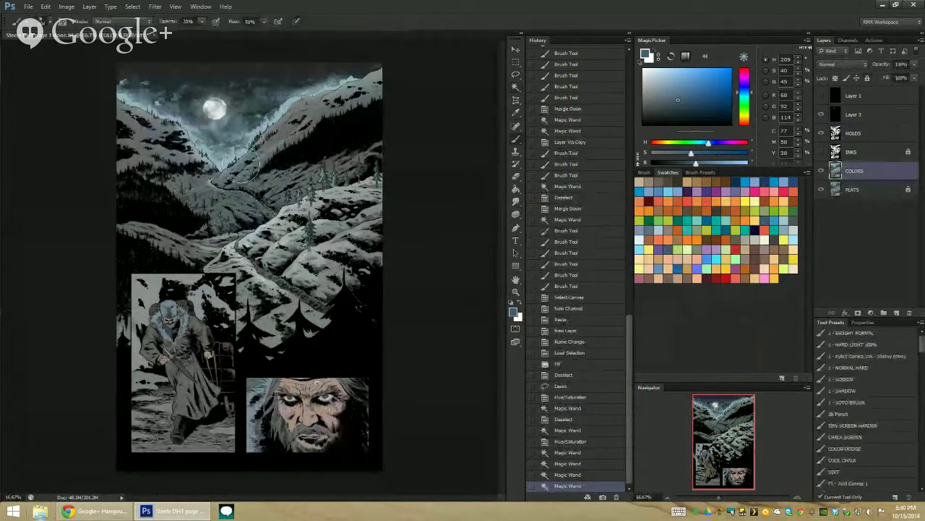
{"action": "left_click", "coordinate": [225, 166], "text": "alt"}
{"action": "left_click_drag", "start_coordinate": [227, 163], "coordinate": [251, 163]}
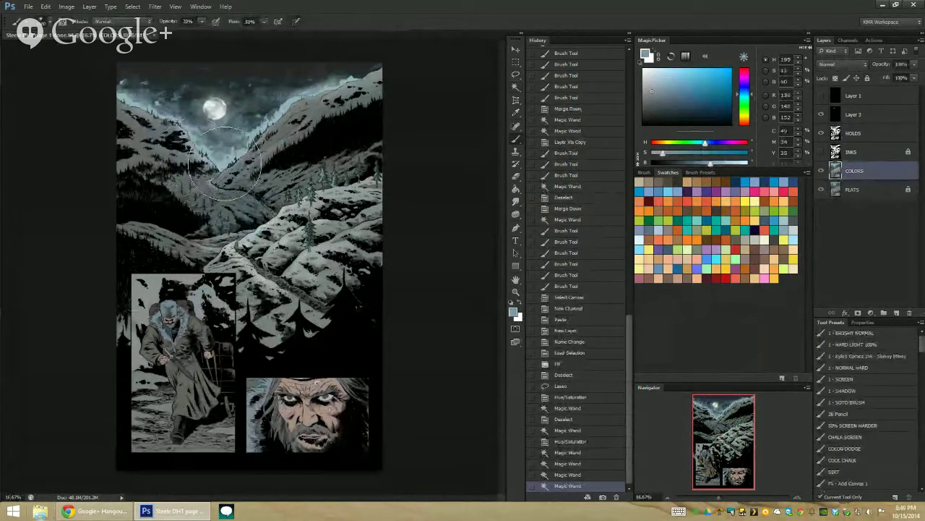
Step: Brush another pale haze stroke on COLORS where the ridges meet the sky, and release the selection
{"action": "key", "text": "alt+bracketleft"}
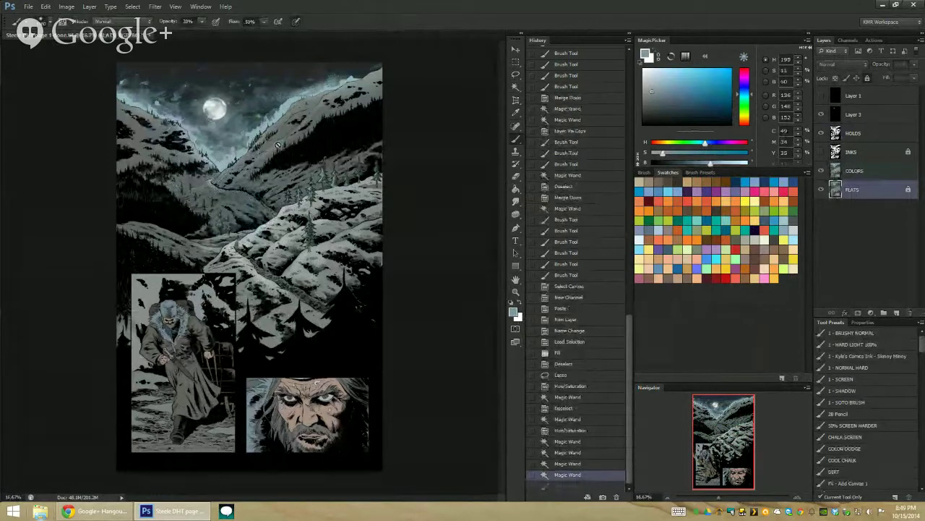
{"action": "key", "text": "alt+bracketright"}
{"action": "mouse_move", "coordinate": [229, 157]}
{"action": "left_mouse_down"}
{"action": "mouse_move", "coordinate": [225, 149]}
{"action": "mouse_move", "coordinate": [246, 137]}
{"action": "left_mouse_up"}
{"action": "key", "text": "ctrl+d"}
{"action": "left_click_drag", "start_coordinate": [209, 171], "coordinate": [233, 160]}
{"action": "key", "text": "ctrl+z"}
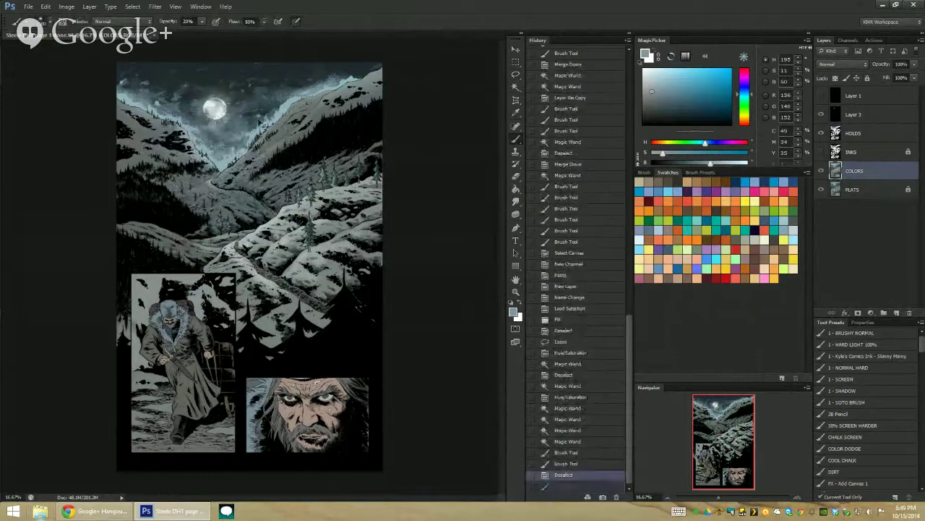
Step: Copy the distant valley hill from COLORS to its own layer and brush a sampled pale blue-grey haze along its crest
{"action": "left_click", "coordinate": [863, 189]}
{"action": "key", "text": "w"}
{"action": "left_click", "coordinate": [225, 203]}
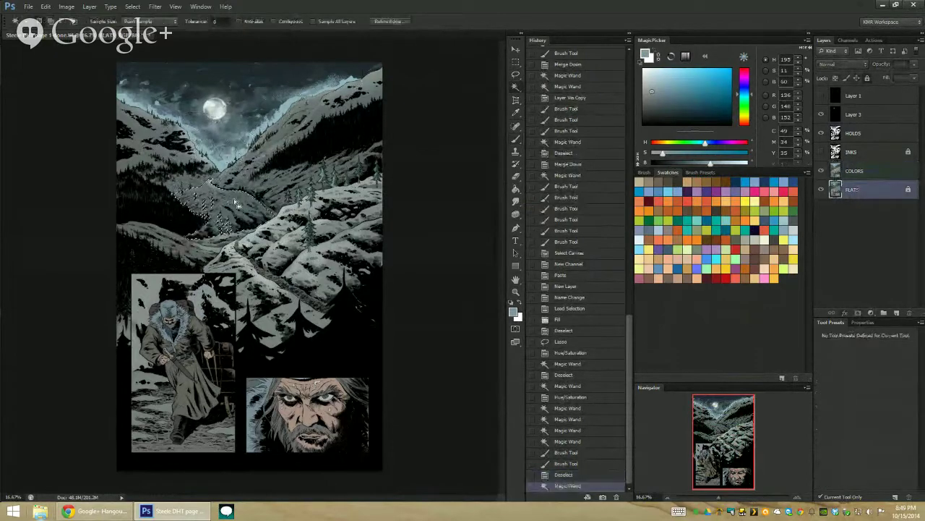
{"action": "left_click", "coordinate": [852, 169]}
{"action": "key", "text": "ctrl+j"}
{"action": "key", "text": "b"}
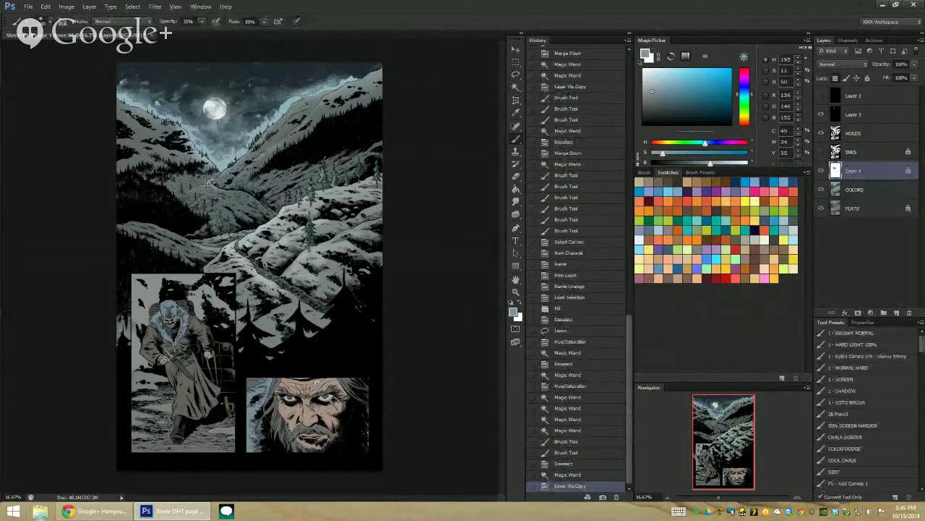
{"action": "left_click", "coordinate": [217, 178], "text": "alt"}
{"action": "mouse_move", "coordinate": [222, 176]}
{"action": "left_mouse_down"}
{"action": "mouse_move", "coordinate": [212, 180]}
{"action": "mouse_move", "coordinate": [247, 185]}
{"action": "left_mouse_up"}
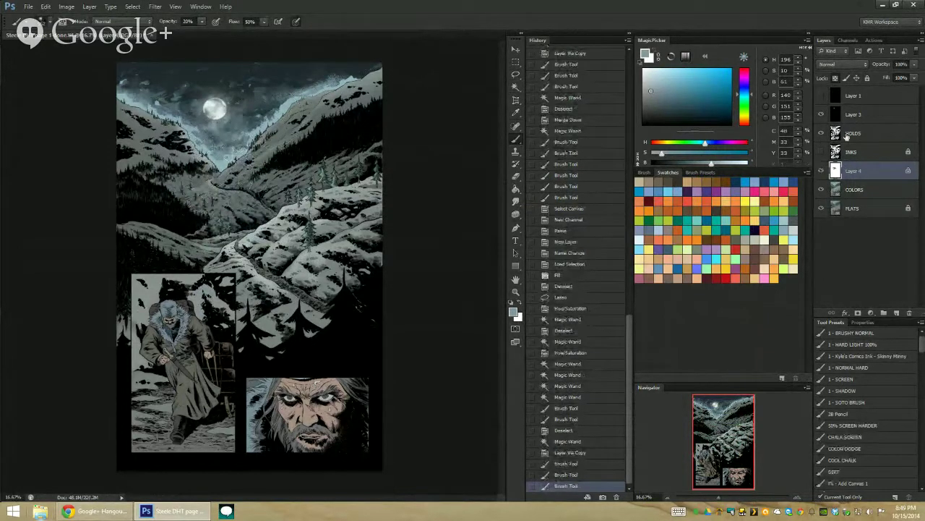
Step: Paint more haze at the hill's far end with the 1 - SOTO BRUSH preset at 49% opacity, undoing the last stroke
{"action": "left_click", "coordinate": [861, 402]}
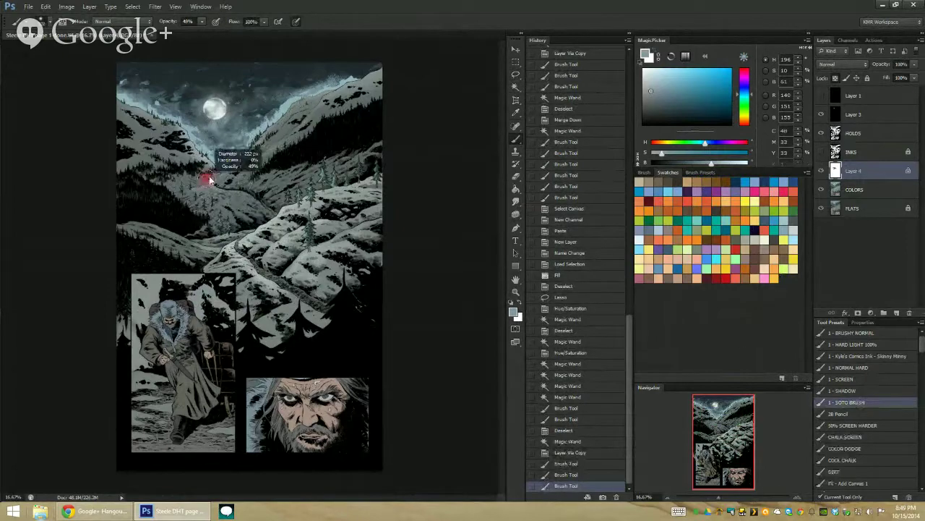
{"action": "mouse_move", "coordinate": [230, 174]}
{"action": "left_mouse_down"}
{"action": "mouse_move", "coordinate": [209, 164]}
{"action": "mouse_move", "coordinate": [194, 175]}
{"action": "mouse_move", "coordinate": [211, 178]}
{"action": "left_mouse_up"}
{"action": "key", "text": "ctrl+z"}
Step: Select the night sky from FLATS and merge the painted valley hill layer down into COLORS
{"action": "left_click", "coordinate": [515, 75]}
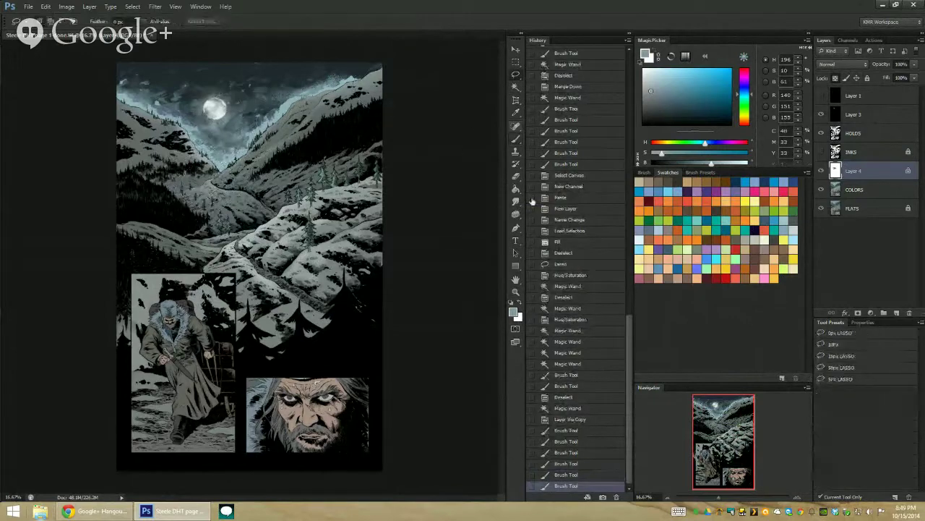
{"action": "left_click", "coordinate": [515, 292]}
{"action": "left_click_drag", "start_coordinate": [489, 308], "coordinate": [468, 310]}
{"action": "left_click", "coordinate": [273, 243]}
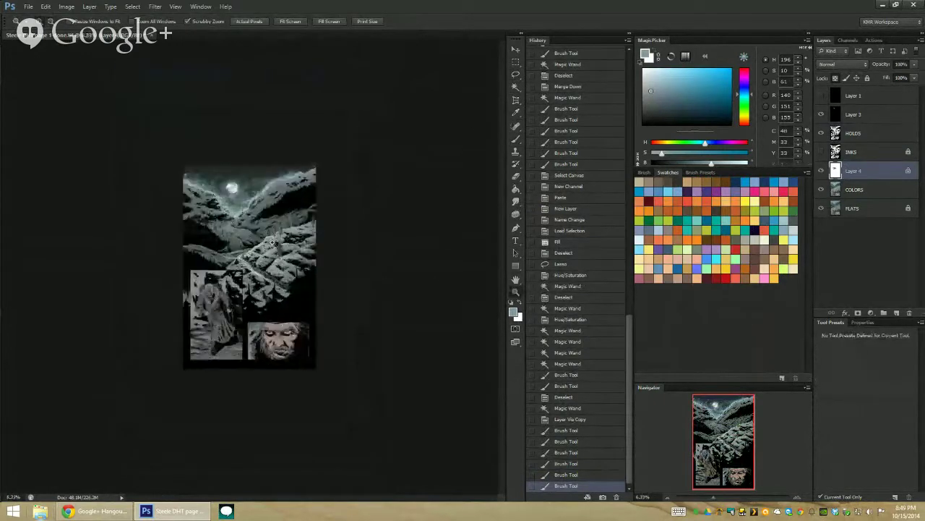
{"action": "left_click", "coordinate": [273, 244]}
{"action": "left_click", "coordinate": [274, 243]}
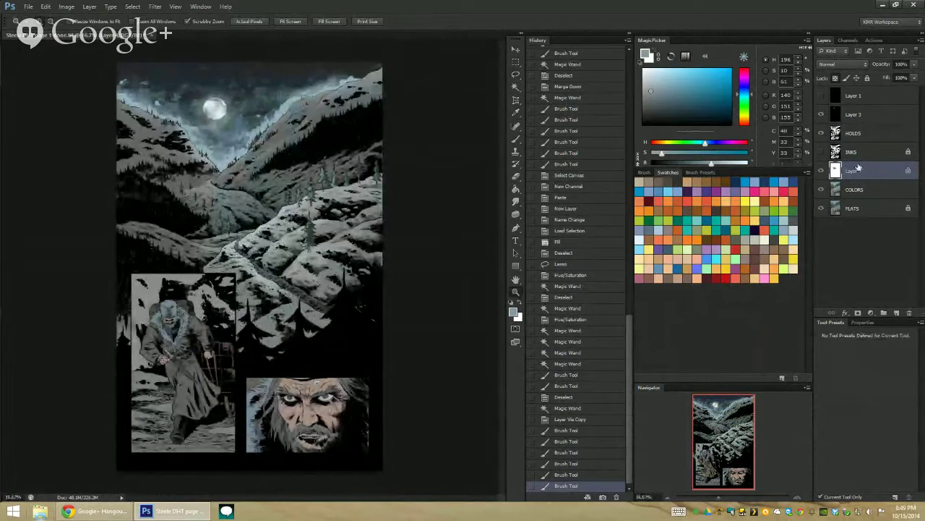
{"action": "left_click", "coordinate": [855, 189]}
{"action": "key", "text": "w"}
{"action": "left_click", "coordinate": [251, 129]}
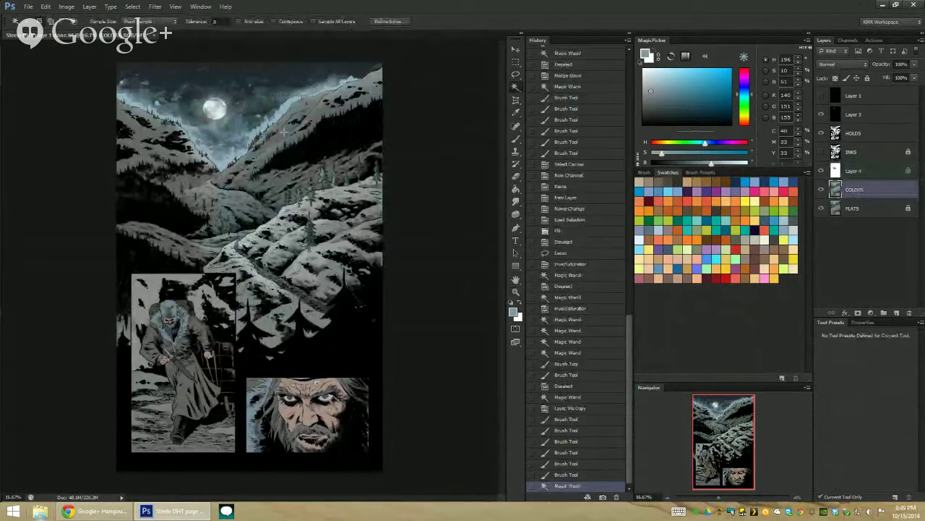
{"action": "key", "text": "alt+bracketleft"}
{"action": "left_click", "coordinate": [261, 119]}
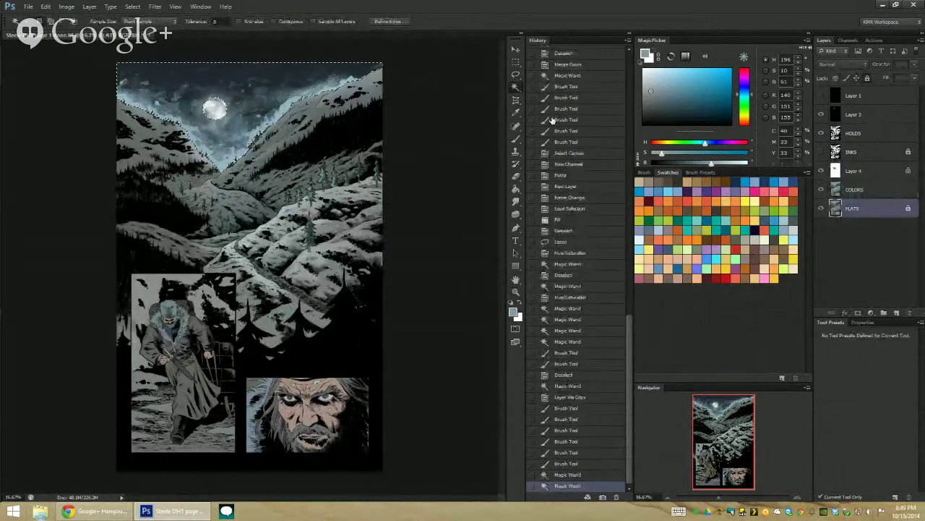
{"action": "right_click", "coordinate": [835, 169]}
{"action": "left_click", "coordinate": [855, 384]}
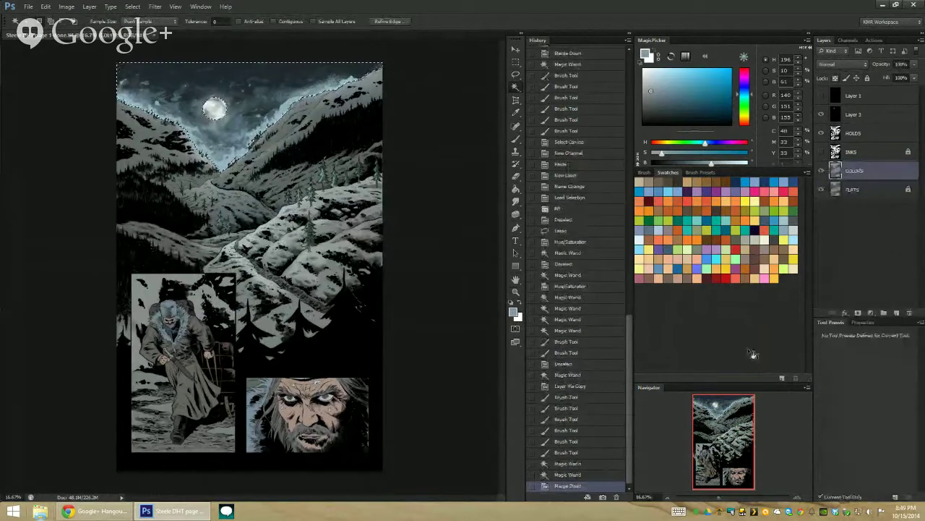
Step: Shift the selected sky on COLORS to hue -17 and saturation -9 with Hue/Saturation
{"action": "key", "text": "ctrl+u"}
{"action": "left_click_drag", "start_coordinate": [619, 296], "coordinate": [610, 273]}
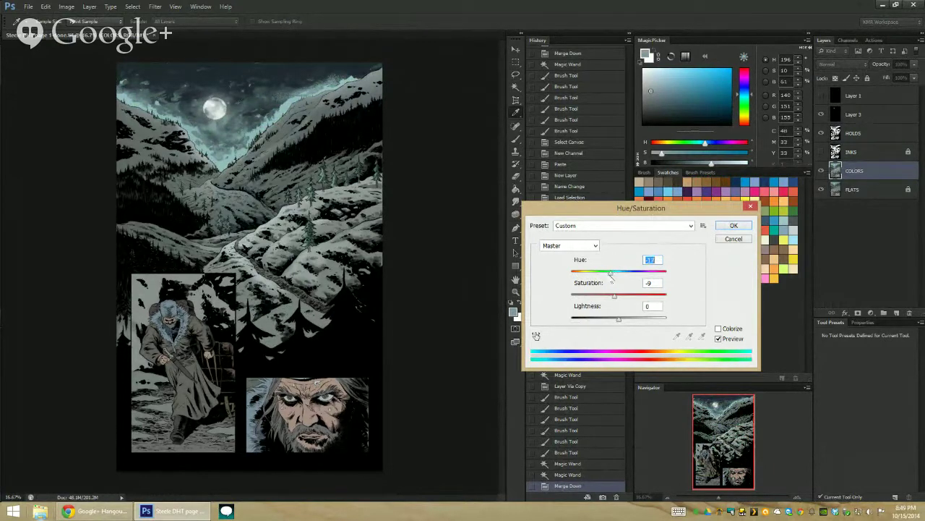
{"action": "left_click", "coordinate": [736, 228]}
Step: Examine the greener sky against the valley, the walking-man panel and the face panel at several zoom levels
{"action": "left_click", "coordinate": [515, 292]}
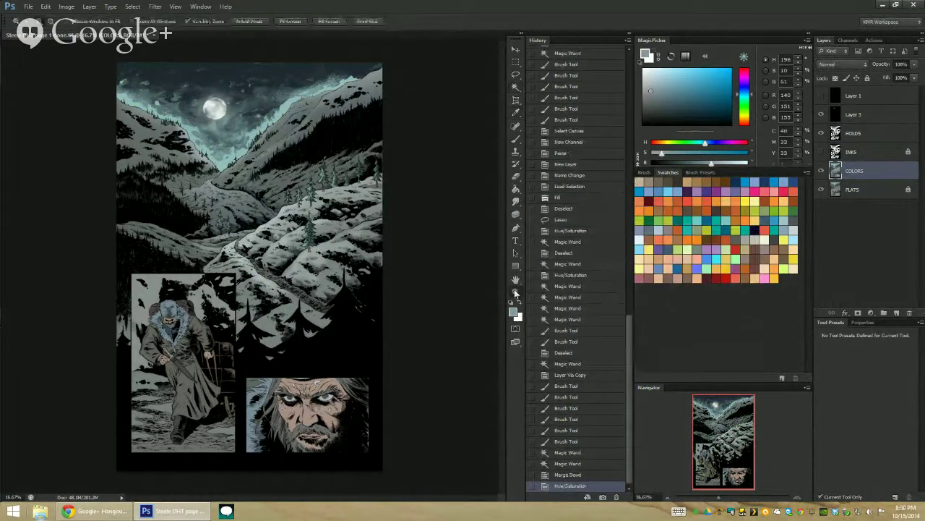
{"action": "left_click", "coordinate": [447, 289], "text": "alt"}
{"action": "left_click", "coordinate": [450, 283], "text": "alt"}
{"action": "left_click", "coordinate": [227, 241]}
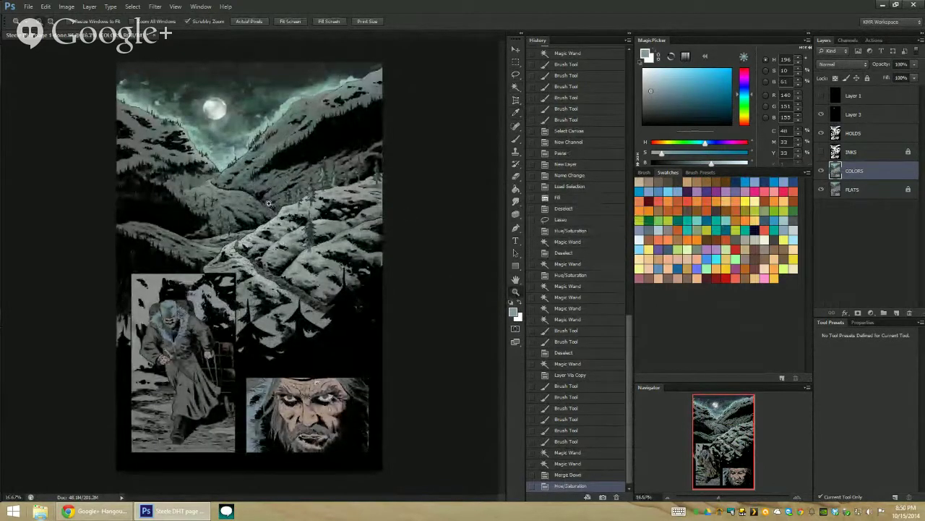
{"action": "left_click", "coordinate": [270, 206]}
{"action": "left_click_drag", "start_coordinate": [264, 222], "coordinate": [306, 115]}
{"action": "left_click", "coordinate": [288, 193]}
{"action": "left_click_drag", "start_coordinate": [383, 204], "coordinate": [391, 120]}
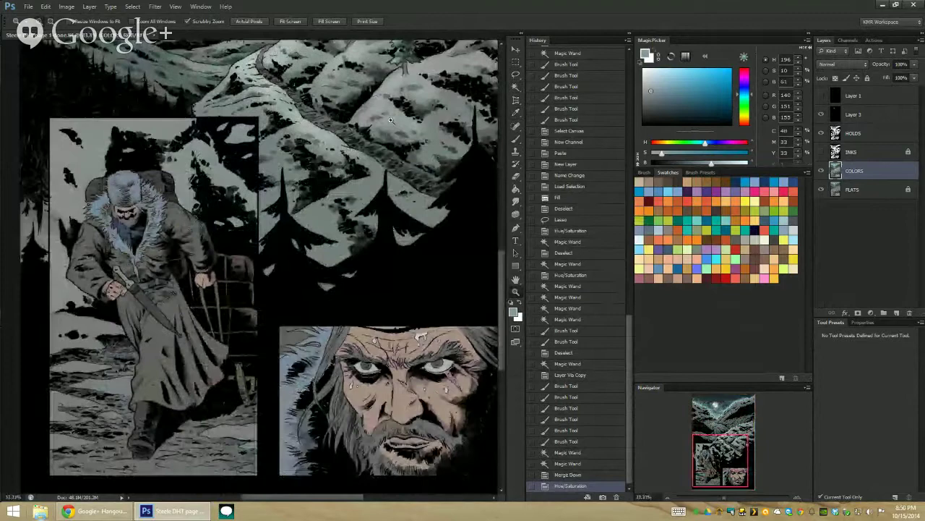
{"action": "left_click", "coordinate": [293, 189], "text": "alt"}
{"action": "left_click", "coordinate": [292, 190], "text": "alt"}
{"action": "left_click", "coordinate": [248, 257]}
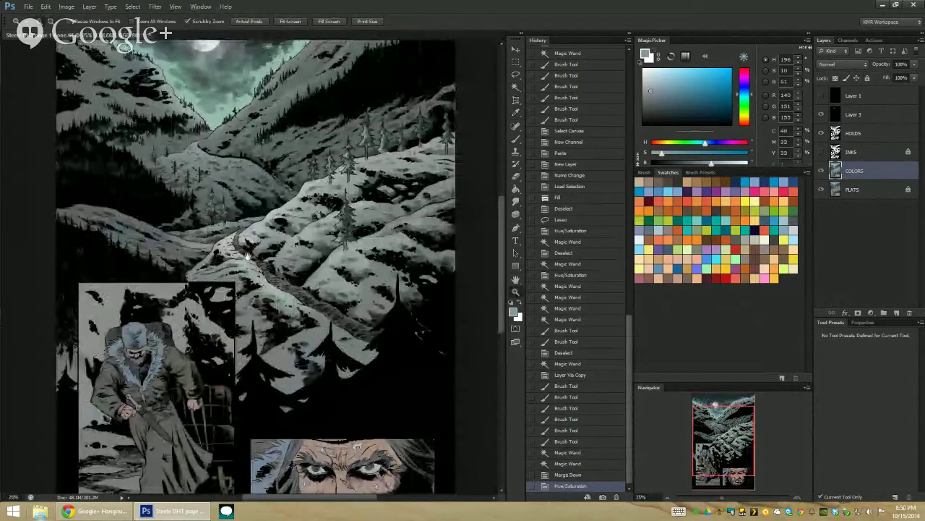
{"action": "left_click_drag", "start_coordinate": [247, 257], "coordinate": [282, 130]}
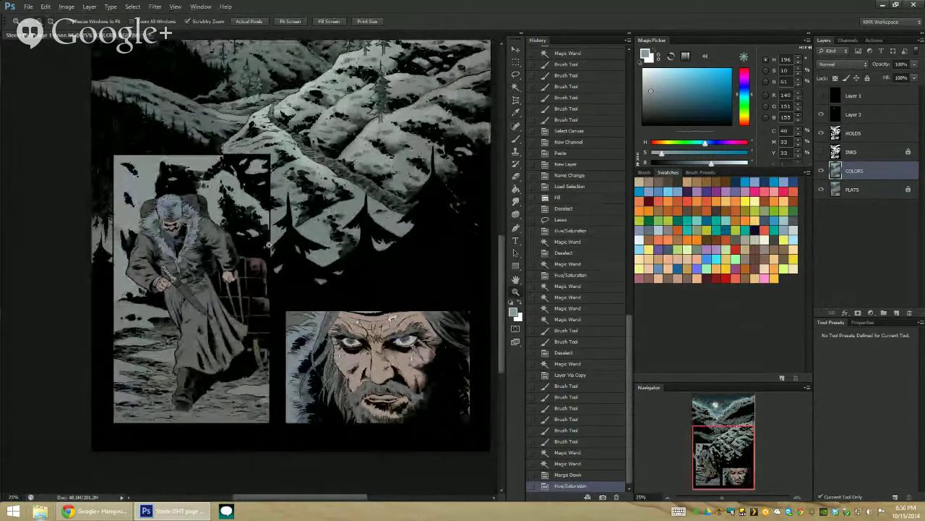
{"action": "left_click_drag", "start_coordinate": [242, 232], "coordinate": [247, 157]}
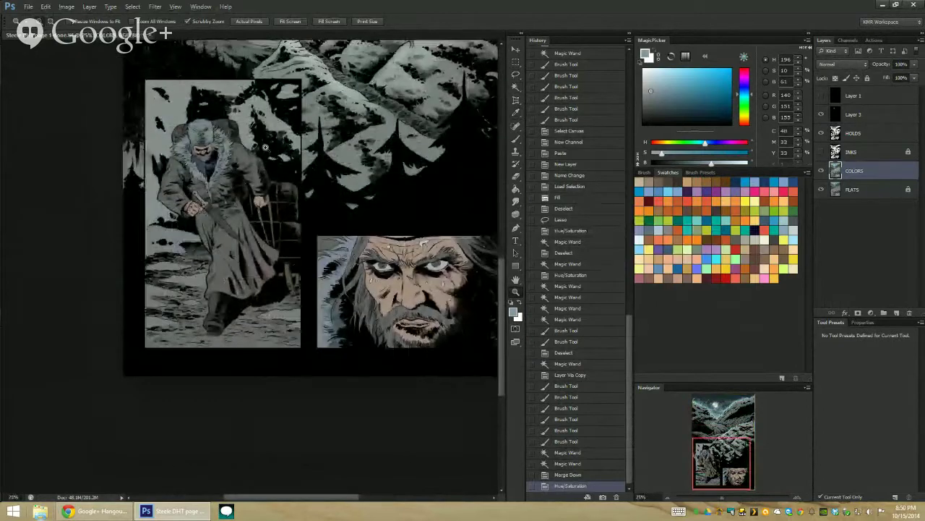
{"action": "left_click", "coordinate": [263, 218]}
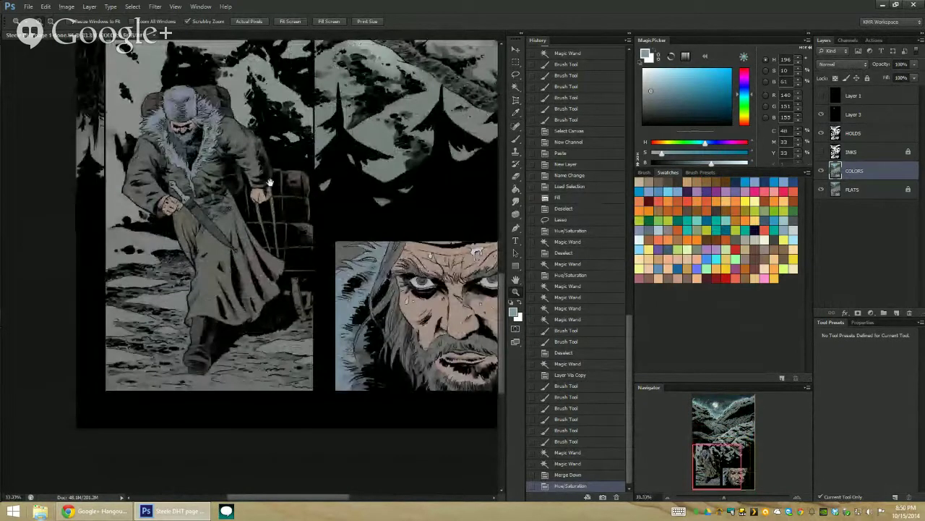
{"action": "left_click_drag", "start_coordinate": [304, 168], "coordinate": [246, 190]}
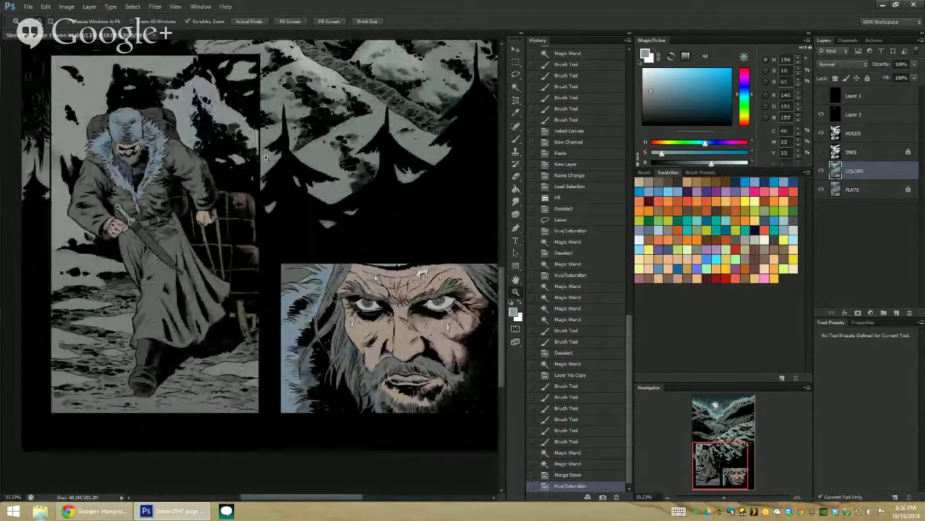
{"action": "left_click_drag", "start_coordinate": [235, 215], "coordinate": [297, 200]}
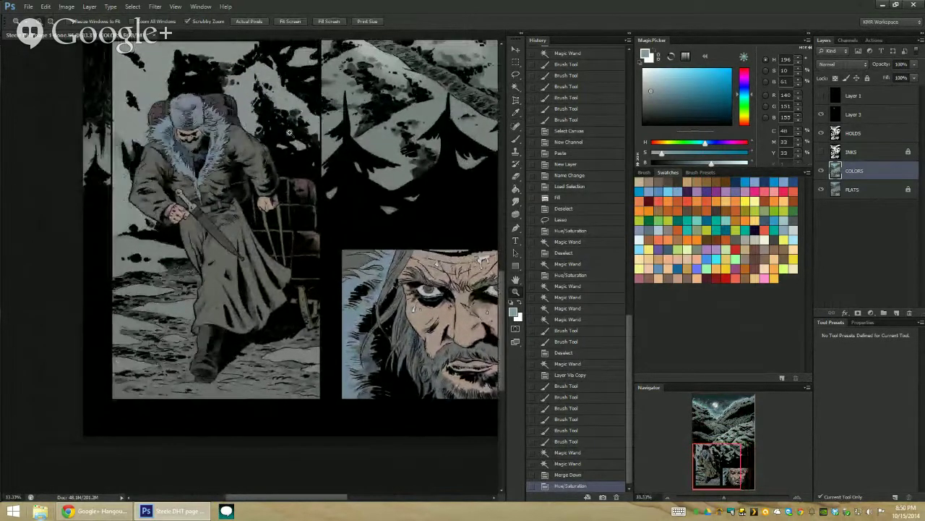
{"action": "left_click", "coordinate": [463, 315], "text": "alt"}
{"action": "left_click", "coordinate": [463, 315], "text": "alt"}
{"action": "left_click", "coordinate": [215, 324]}
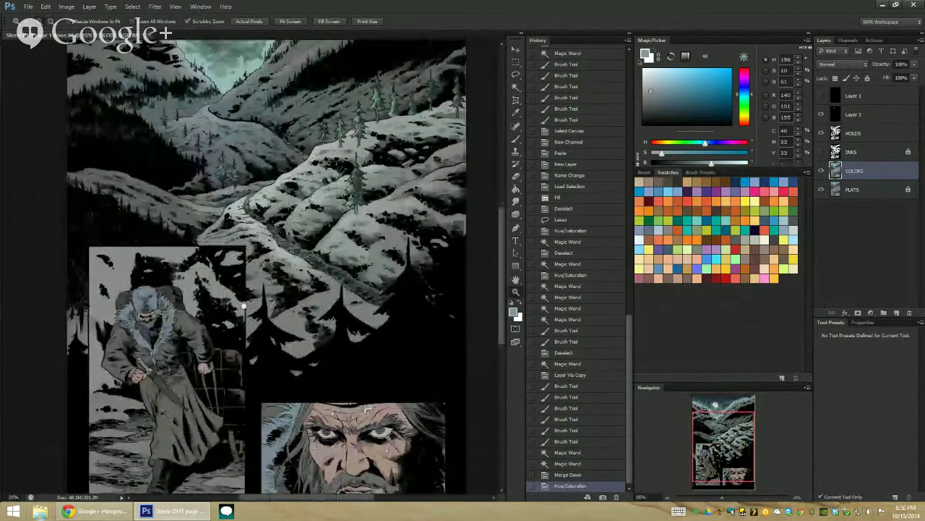
{"action": "left_click_drag", "start_coordinate": [243, 307], "coordinate": [277, 182]}
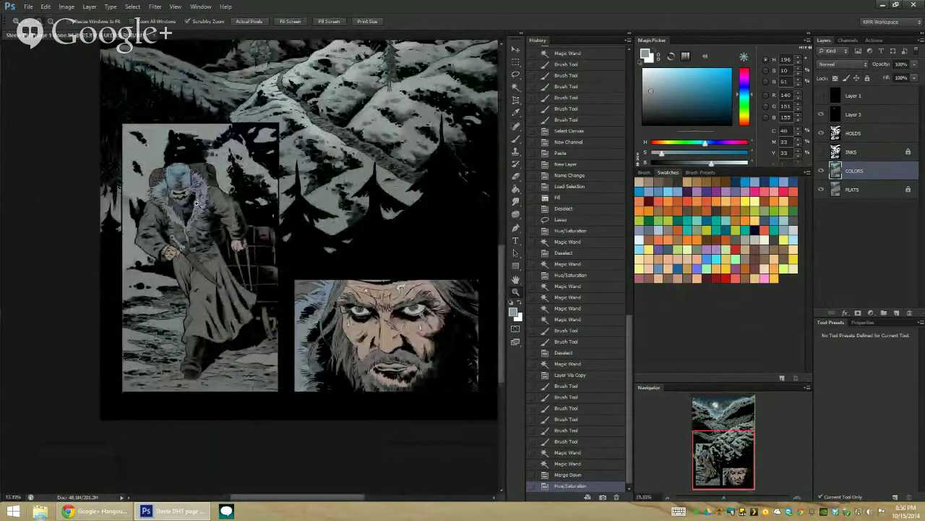
{"action": "left_click", "coordinate": [191, 184]}
{"action": "left_click", "coordinate": [192, 185]}
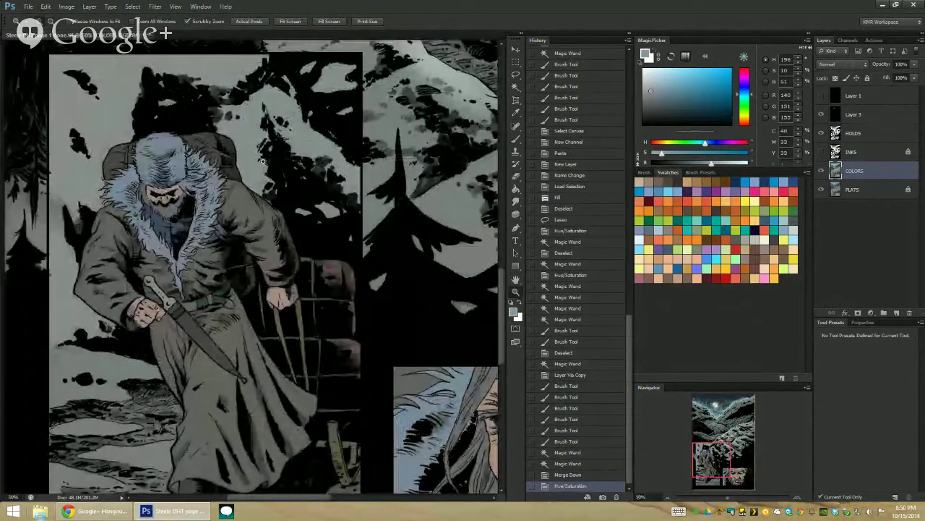
{"action": "left_click", "coordinate": [419, 248], "text": "alt"}
{"action": "left_click", "coordinate": [419, 248], "text": "alt"}
{"action": "left_click", "coordinate": [419, 248], "text": "alt"}
{"action": "left_click", "coordinate": [418, 248], "text": "alt"}
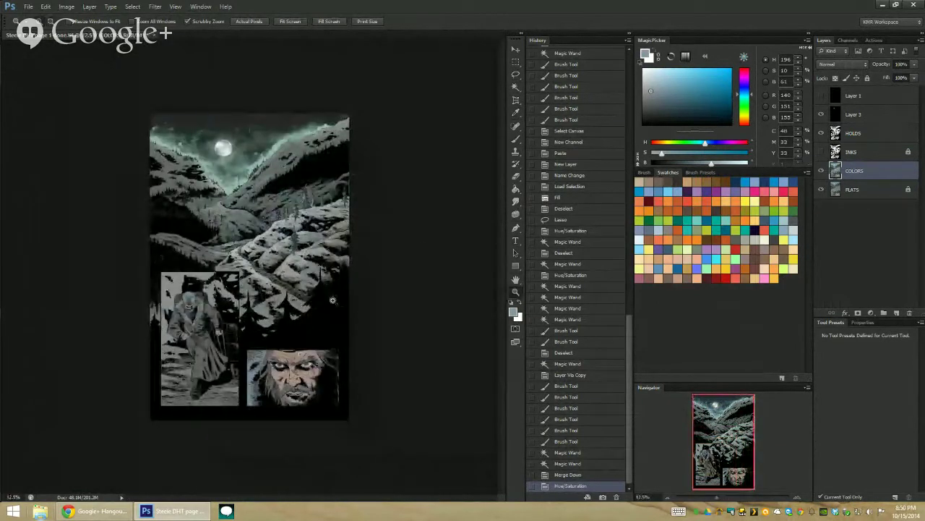
{"action": "left_click", "coordinate": [283, 190]}
Step: Select the mountain slope beside the moon from FLATS and set up the 1 - SHADOW brush with a muted mauve-brown swatch
{"action": "left_click", "coordinate": [516, 86]}
{"action": "key", "text": "alt+bracketleft"}
{"action": "left_click", "coordinate": [331, 157]}
{"action": "key", "text": "ctrl+d"}
{"action": "left_click", "coordinate": [162, 149]}
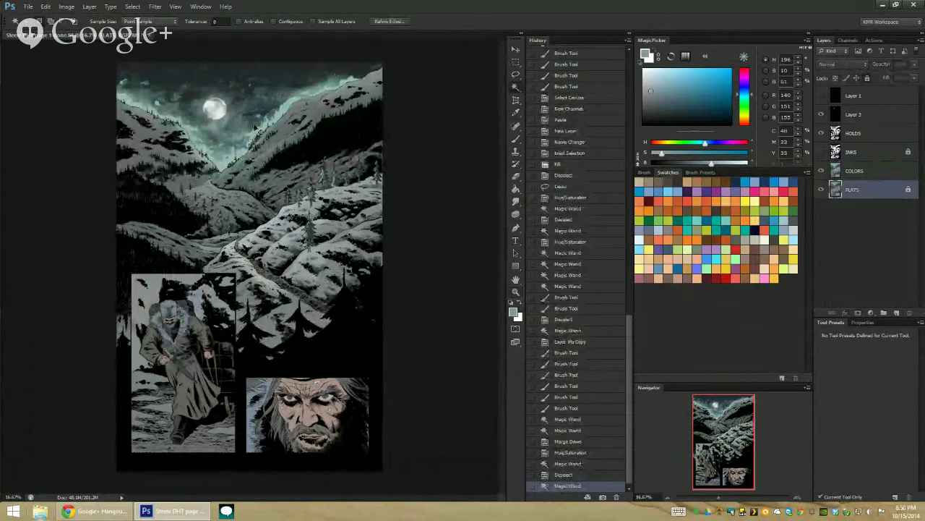
{"action": "key", "text": "b"}
{"action": "left_click", "coordinate": [669, 246]}
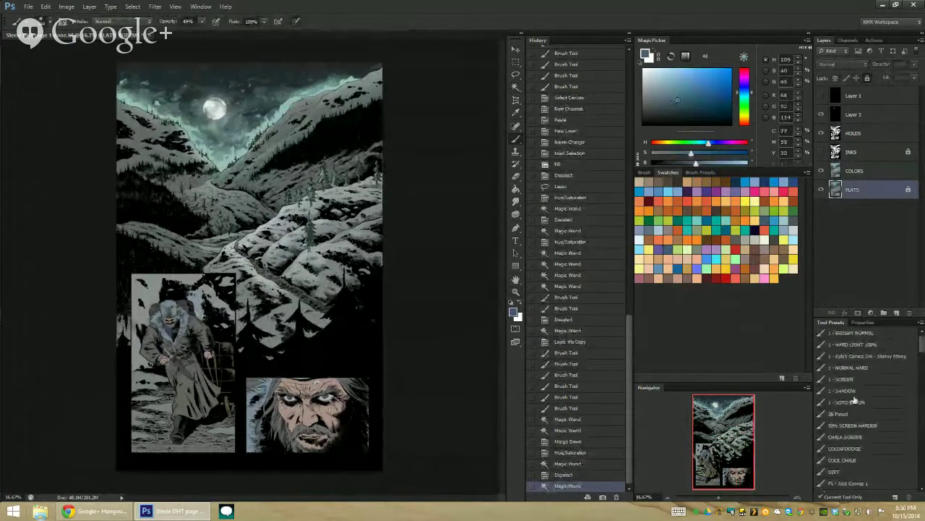
{"action": "left_click", "coordinate": [859, 391]}
{"action": "left_click", "coordinate": [764, 267]}
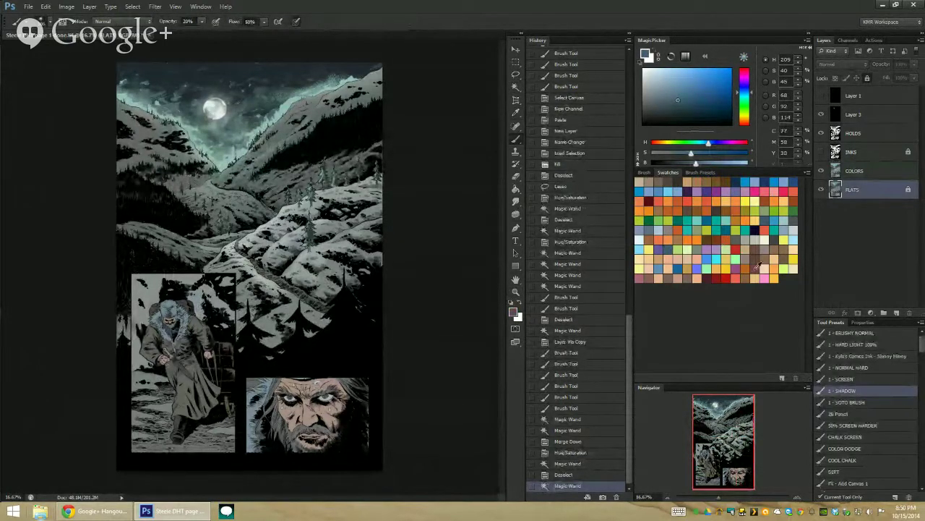
Step: On the COLORS layer, brush muted red shadow over the mountainside beside the moonlit valley and undo the unwanted strokes
{"action": "left_click", "coordinate": [862, 178]}
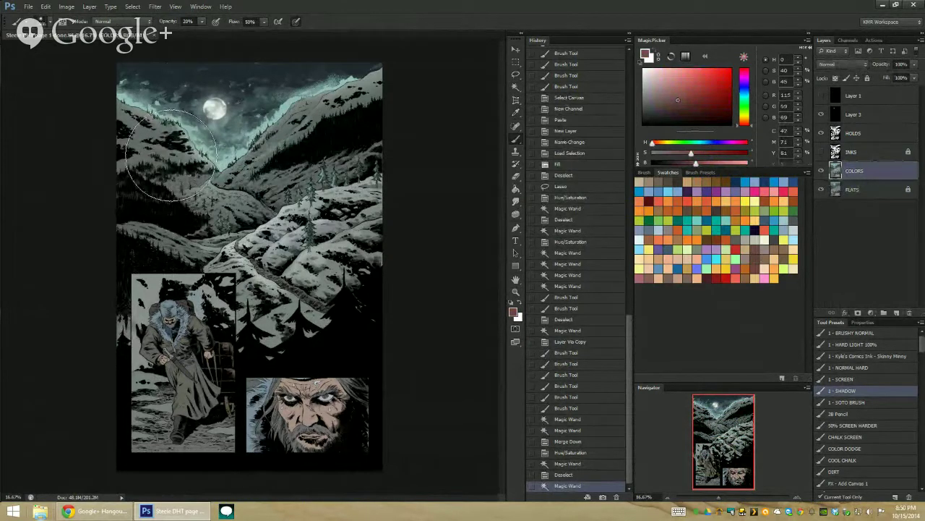
{"action": "left_click_drag", "start_coordinate": [165, 196], "coordinate": [105, 146]}
{"action": "left_click_drag", "start_coordinate": [160, 227], "coordinate": [69, 225]}
{"action": "key", "text": "ctrl+z"}
{"action": "mouse_move", "coordinate": [100, 130]}
{"action": "left_mouse_down"}
{"action": "mouse_move", "coordinate": [153, 214]}
{"action": "mouse_move", "coordinate": [159, 254]}
{"action": "left_mouse_up"}
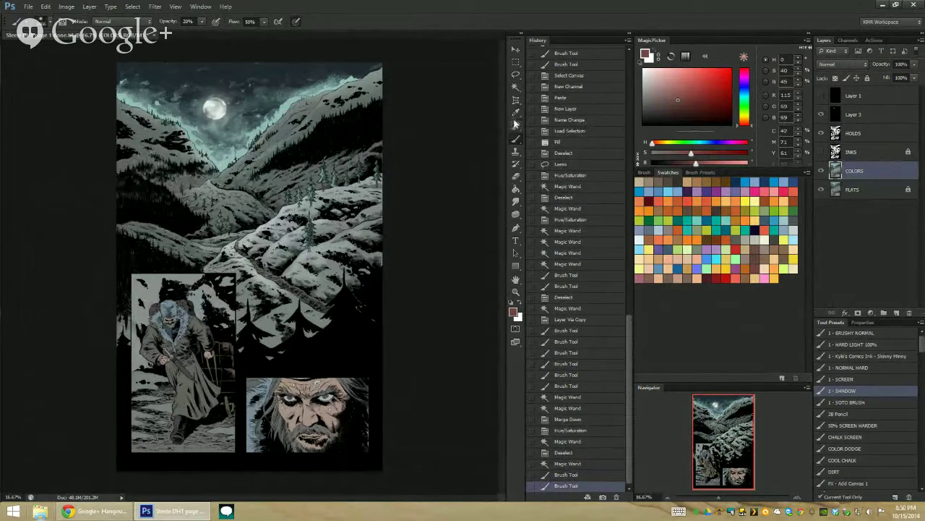
{"action": "key", "text": "ctrl+z"}
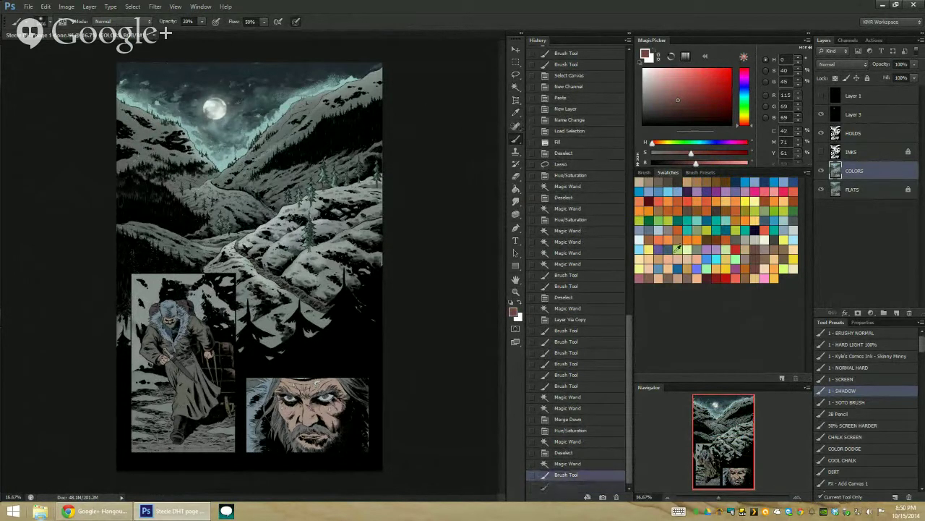
Step: Brush dark slate-blue shadow over the mountainside on the valley's left, using the colour with hue 209
{"action": "right_click", "coordinate": [146, 161], "text": "alt"}
{"action": "left_click_drag", "start_coordinate": [101, 154], "coordinate": [177, 225]}
{"action": "left_click_drag", "start_coordinate": [129, 184], "coordinate": [131, 187]}
Step: Select the dark slope on the valley's right by colour and brush slate-blue shading over it
{"action": "key", "text": "w"}
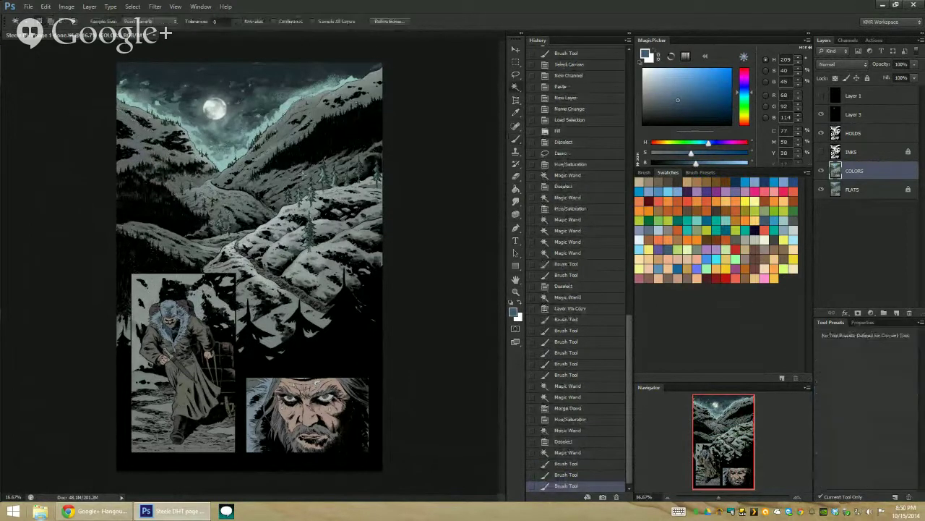
{"action": "left_click", "coordinate": [299, 176]}
{"action": "key", "text": "b"}
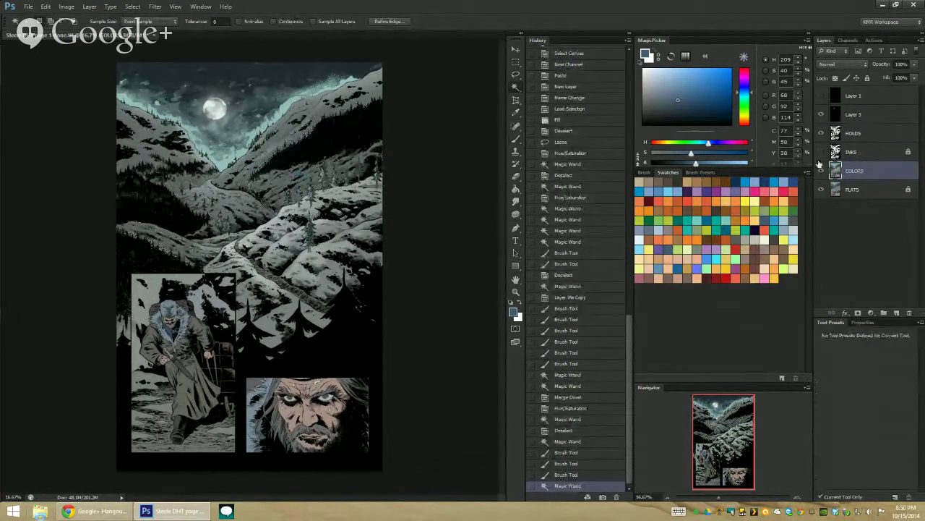
{"action": "right_click", "coordinate": [344, 187], "text": "alt"}
{"action": "left_click_drag", "start_coordinate": [299, 201], "coordinate": [421, 128]}
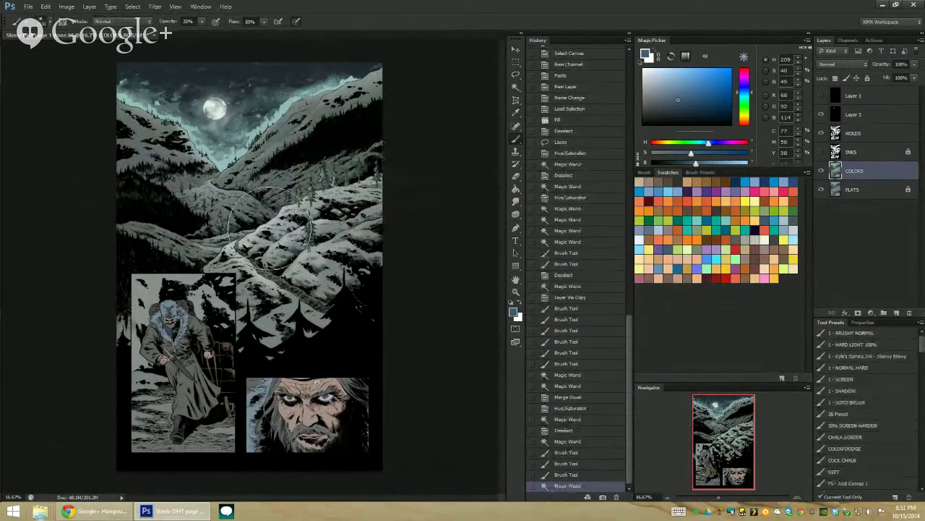
{"action": "mouse_move", "coordinate": [376, 96]}
{"action": "left_mouse_down"}
{"action": "mouse_move", "coordinate": [431, 75]}
{"action": "mouse_move", "coordinate": [387, 164]}
{"action": "mouse_move", "coordinate": [454, 123]}
{"action": "left_mouse_up"}
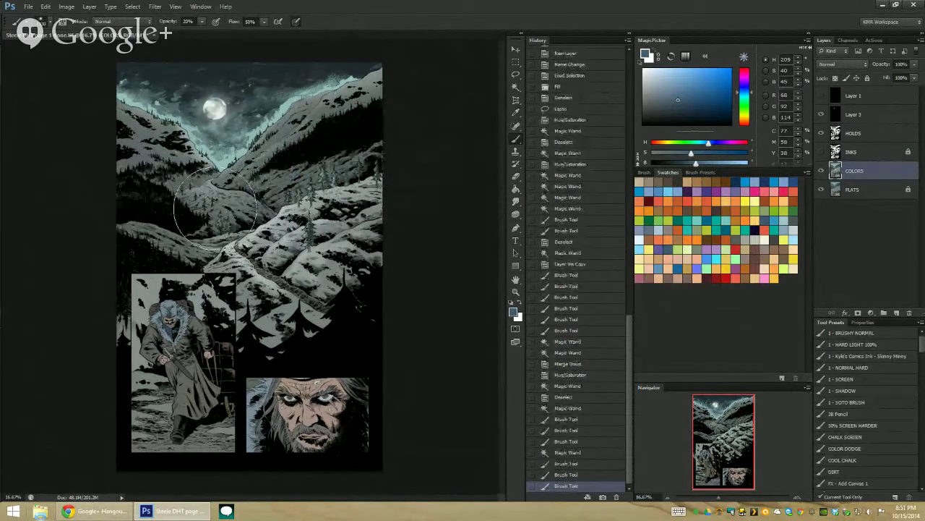
Step: Select the snowy foreground hill above the pine silhouettes by colour and brush slate-blue shading across its lower part
{"action": "key", "text": "w"}
{"action": "left_click", "coordinate": [264, 298]}
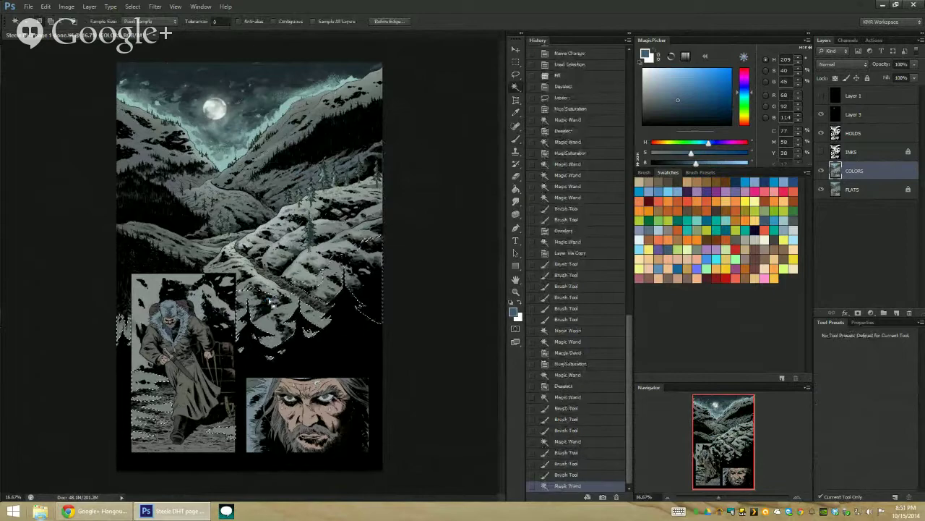
{"action": "key", "text": "b"}
{"action": "mouse_move", "coordinate": [242, 346]}
{"action": "left_mouse_down"}
{"action": "mouse_move", "coordinate": [343, 337]}
{"action": "mouse_move", "coordinate": [235, 338]}
{"action": "mouse_move", "coordinate": [410, 278]}
{"action": "left_mouse_up"}
{"action": "mouse_move", "coordinate": [292, 304]}
{"action": "left_mouse_down"}
{"action": "mouse_move", "coordinate": [357, 291]}
{"action": "mouse_move", "coordinate": [396, 241]}
{"action": "mouse_move", "coordinate": [374, 276]}
{"action": "left_mouse_up"}
Step: Examine the shading of the whole comic page at a smaller and a larger view size
{"action": "left_click", "coordinate": [517, 292]}
{"action": "left_click", "coordinate": [472, 303], "text": "alt"}
{"action": "left_click", "coordinate": [472, 303], "text": "alt"}
{"action": "left_click", "coordinate": [269, 264], "text": "alt"}
{"action": "left_click", "coordinate": [252, 251]}
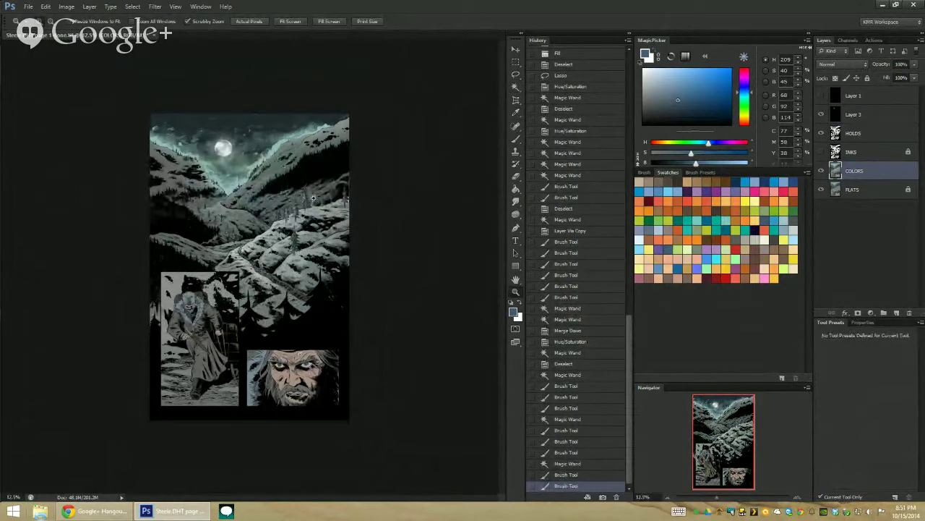
{"action": "left_click", "coordinate": [253, 266]}
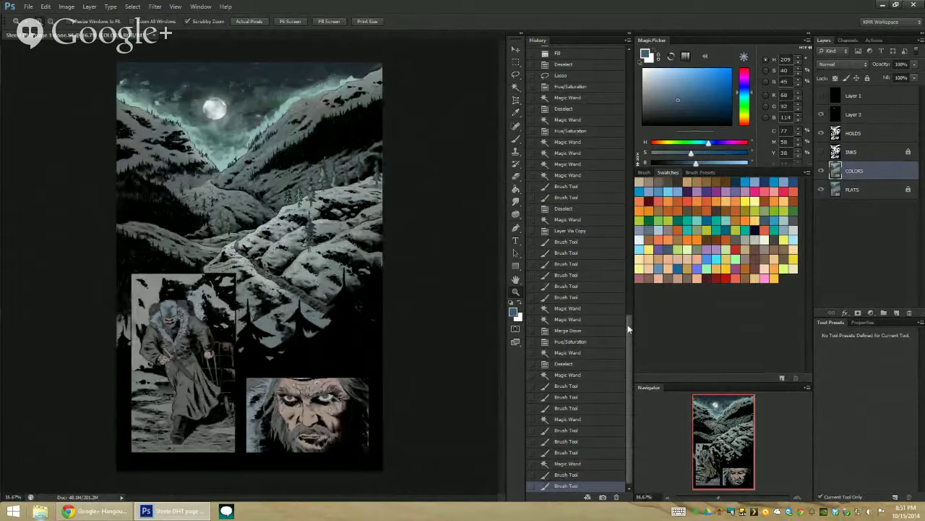
{"action": "left_click", "coordinate": [278, 247], "text": "alt"}
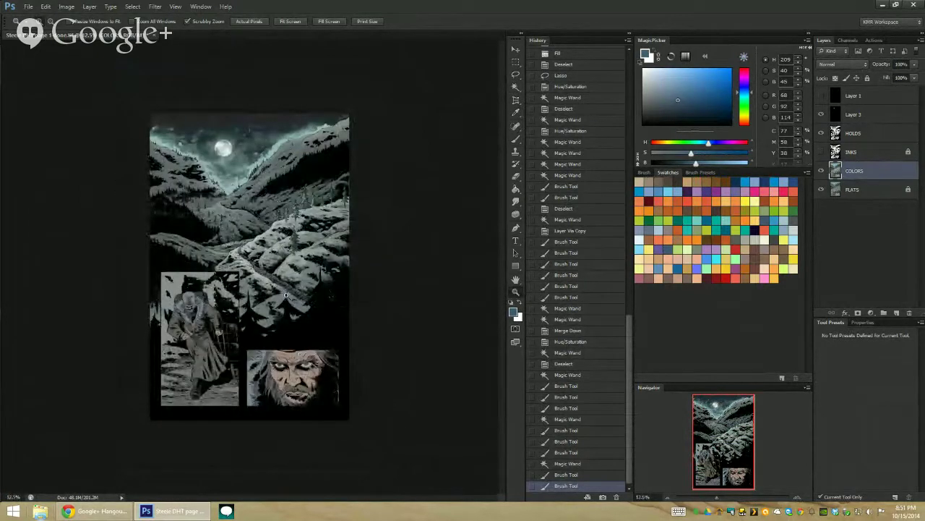
{"action": "left_click", "coordinate": [245, 289]}
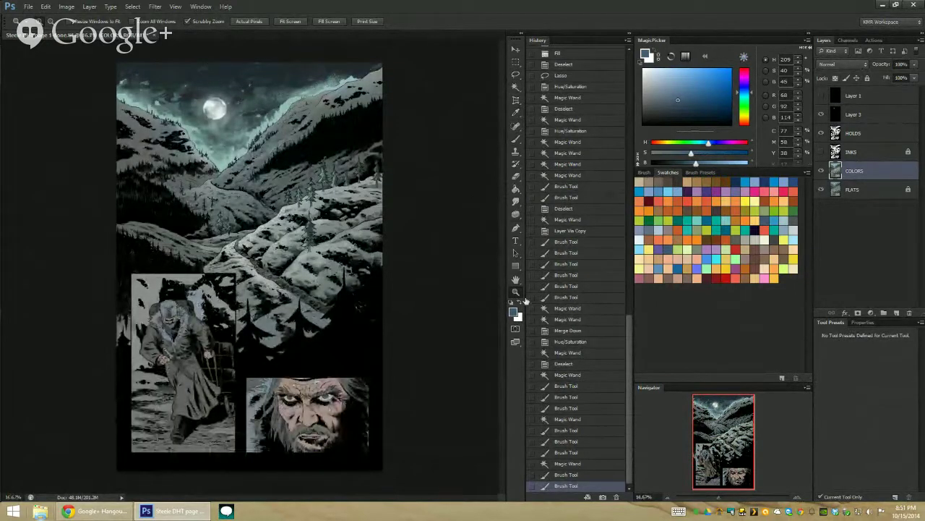
Step: Drop the current selection, select the snow in the walking man's panel by colour, and copy it to a new layer
{"action": "left_click", "coordinate": [224, 326]}
{"action": "left_click_drag", "start_coordinate": [224, 326], "coordinate": [294, 149]}
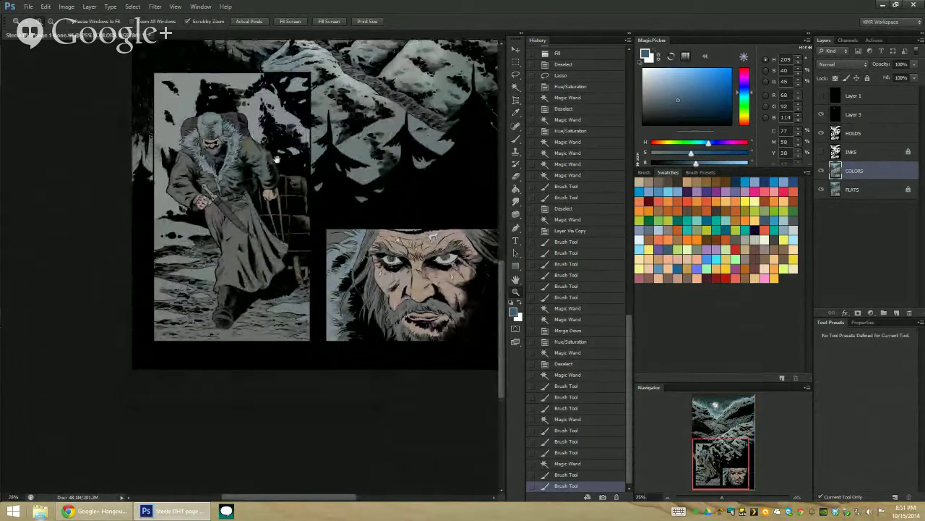
{"action": "left_click_drag", "start_coordinate": [277, 158], "coordinate": [227, 152]}
{"action": "key", "text": "w"}
{"action": "key", "text": "ctrl+d"}
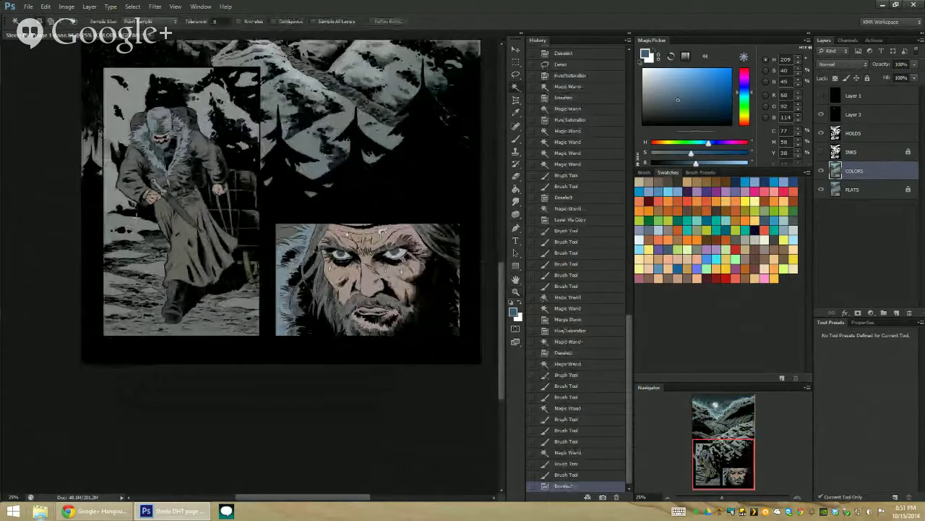
{"action": "left_click", "coordinate": [130, 228]}
{"action": "key", "text": "ctrl+j"}
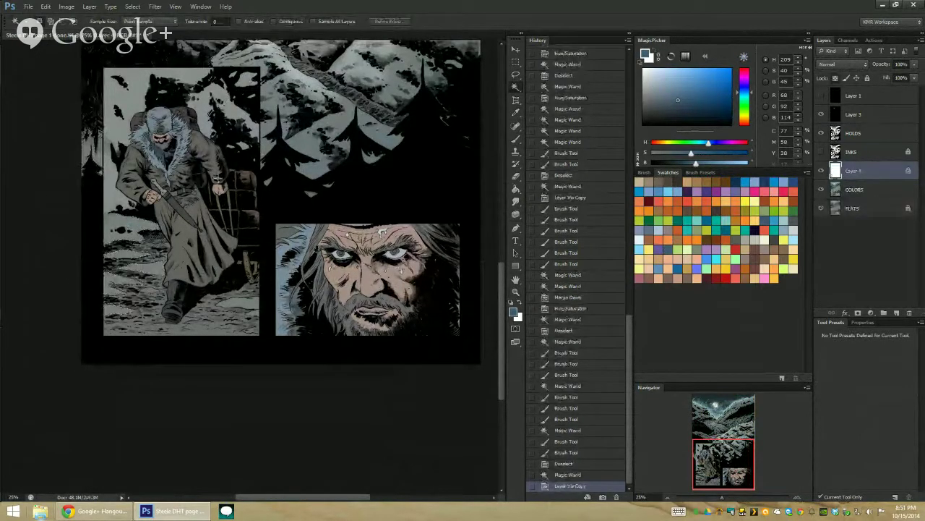
Step: Paint the panel's ground snow patches with a pale grey tint of the snow colour, using the 1 - SOTO BRUSH preset
{"action": "key", "text": "b"}
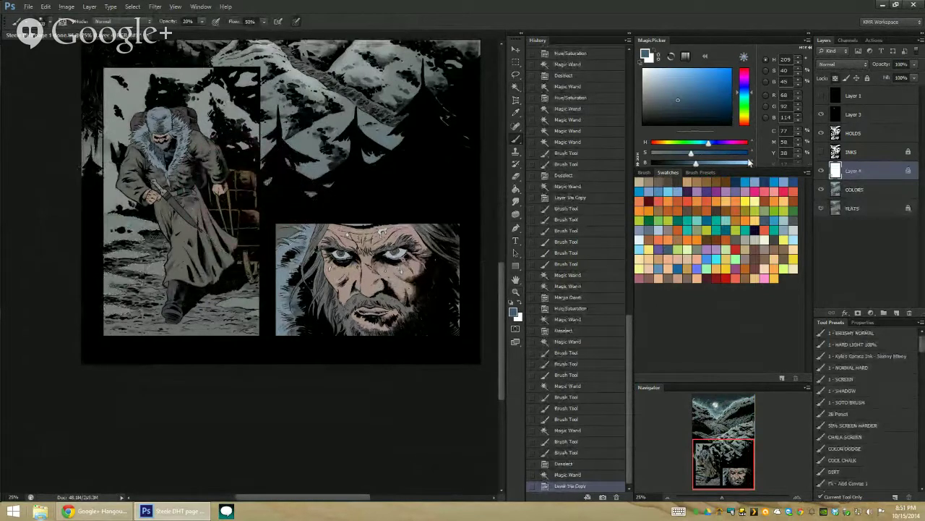
{"action": "left_click", "coordinate": [136, 220], "text": "alt"}
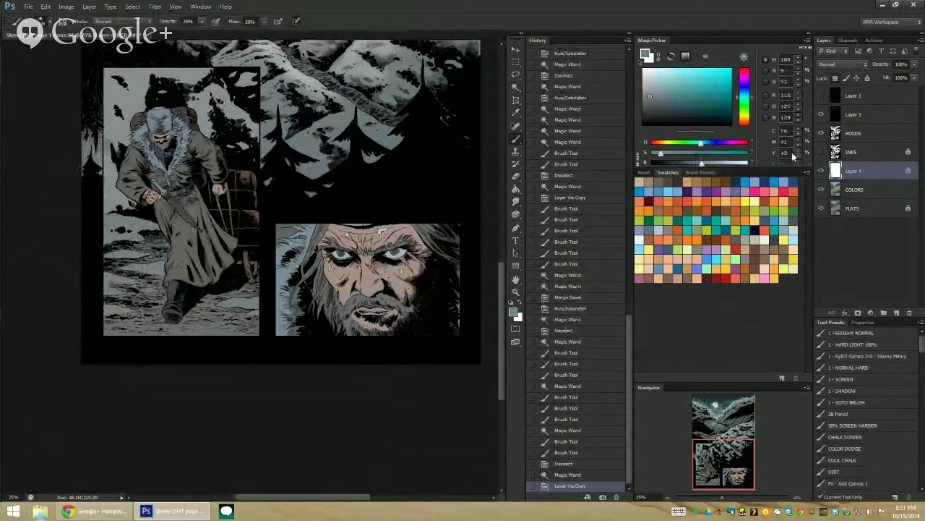
{"action": "left_click", "coordinate": [648, 80]}
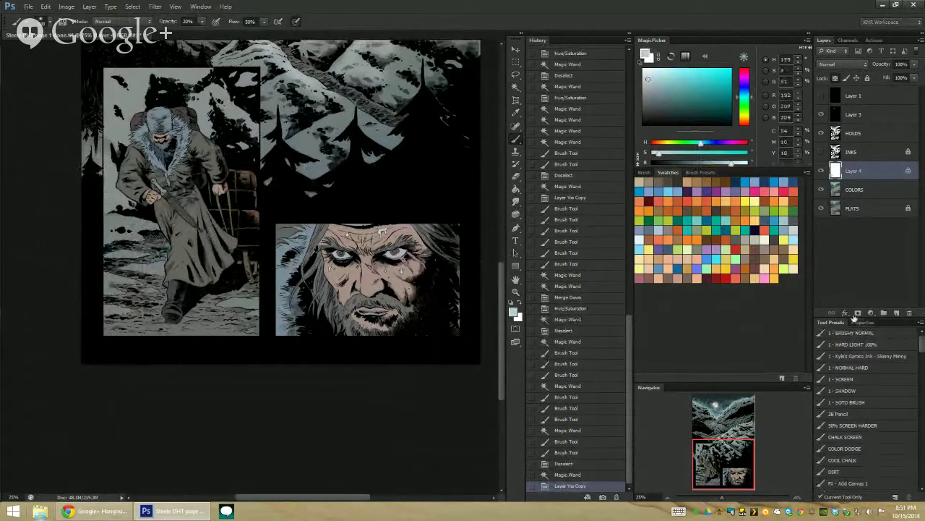
{"action": "left_click", "coordinate": [861, 401]}
{"action": "left_click_drag", "start_coordinate": [120, 206], "coordinate": [150, 209]}
{"action": "left_click_drag", "start_coordinate": [121, 221], "coordinate": [152, 219]}
{"action": "mouse_move", "coordinate": [108, 233]}
{"action": "left_mouse_down"}
{"action": "mouse_move", "coordinate": [170, 266]}
{"action": "mouse_move", "coordinate": [147, 269]}
{"action": "left_mouse_up"}
{"action": "left_click_drag", "start_coordinate": [100, 279], "coordinate": [142, 286]}
{"action": "left_click_drag", "start_coordinate": [125, 288], "coordinate": [149, 291]}
{"action": "mouse_move", "coordinate": [230, 274]}
{"action": "left_mouse_down"}
{"action": "mouse_move", "coordinate": [264, 286]}
{"action": "mouse_move", "coordinate": [214, 289]}
{"action": "left_mouse_up"}
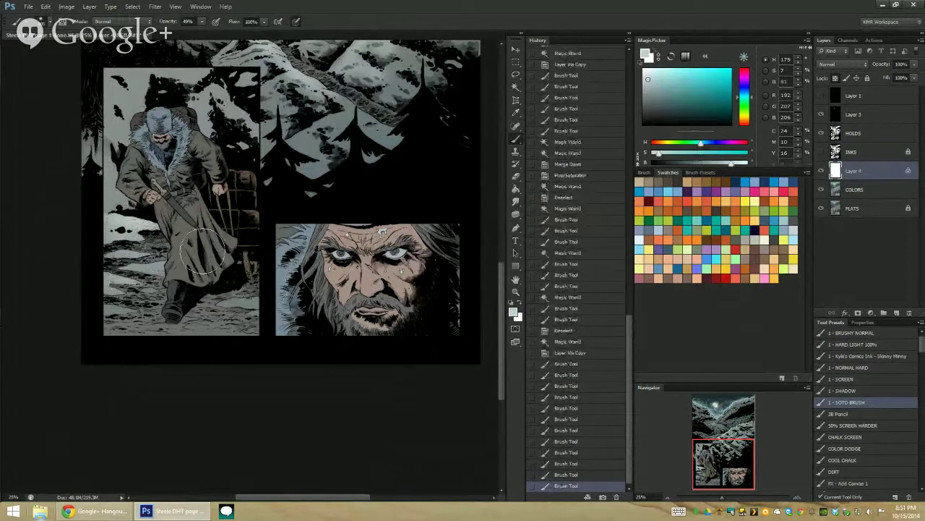
Step: Merge the painted snow layer down into the COLORS layer
{"action": "key", "text": "l"}
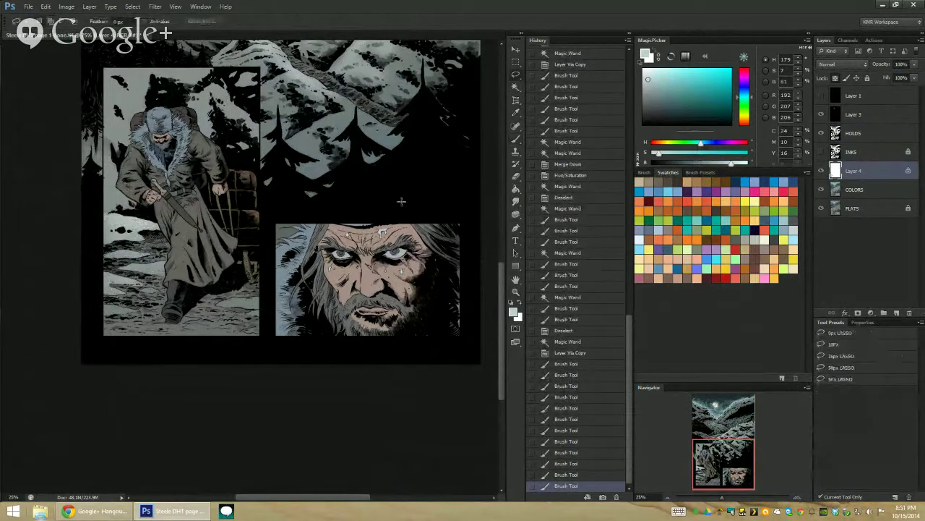
{"action": "key", "text": "z"}
{"action": "left_click", "coordinate": [231, 152]}
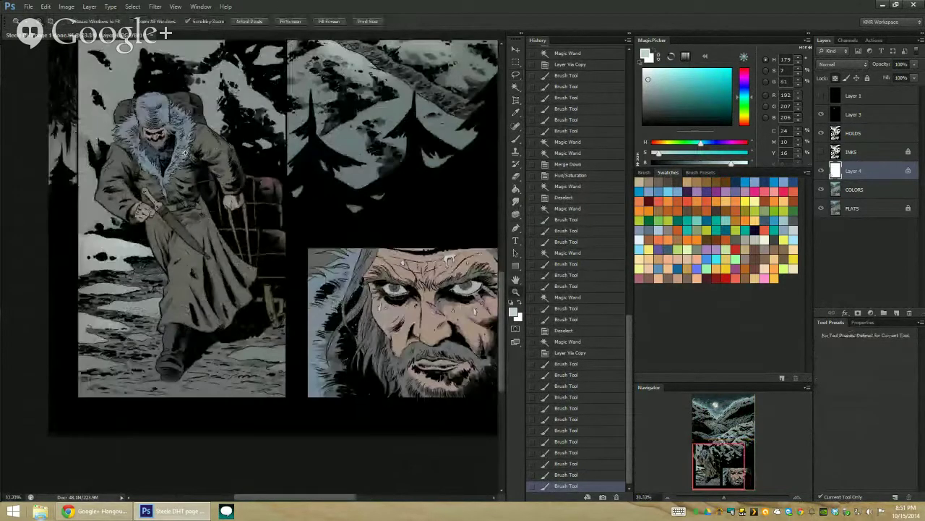
{"action": "left_click", "coordinate": [230, 197]}
{"action": "right_click", "coordinate": [858, 169]}
{"action": "left_click", "coordinate": [854, 374]}
Step: Lasso the jagged tuft of hair between the walking man's hat, face and fur collar
{"action": "left_click", "coordinate": [188, 170]}
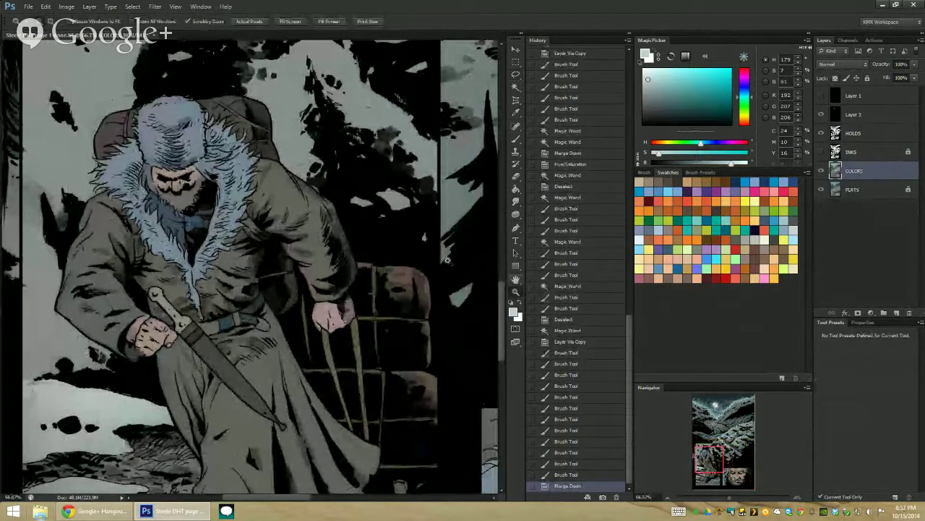
{"action": "double_click", "coordinate": [205, 162]}
{"action": "key", "text": "l"}
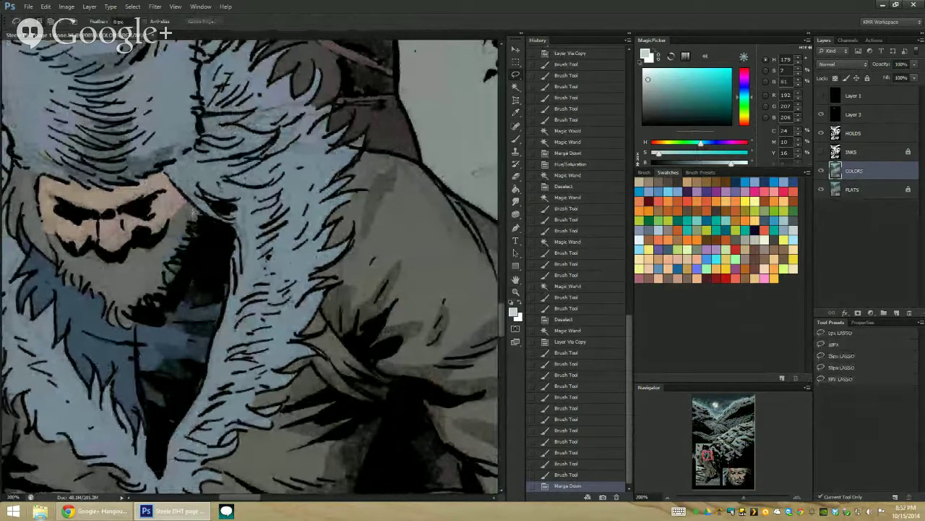
{"action": "left_click_drag", "start_coordinate": [234, 222], "coordinate": [217, 209]}
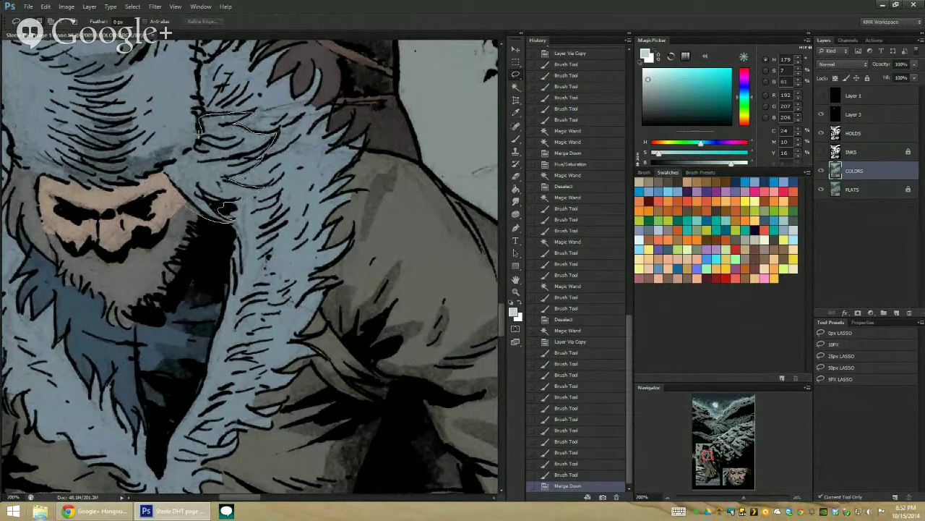
{"action": "left_click_drag", "start_coordinate": [227, 209], "coordinate": [222, 212]}
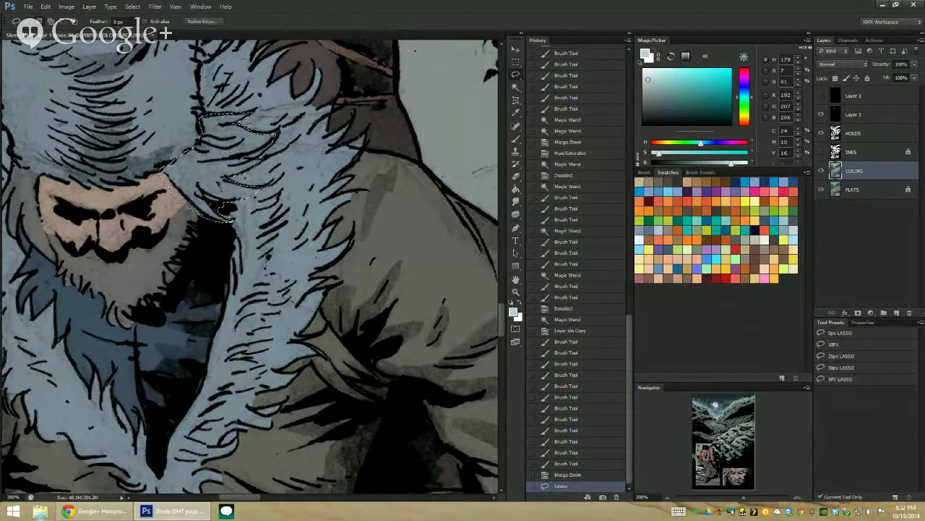
Step: Hide the line art, fill the selected hair tuft with the grey sampled from the beard, and show the HOLDS layer again
{"action": "key", "text": "b"}
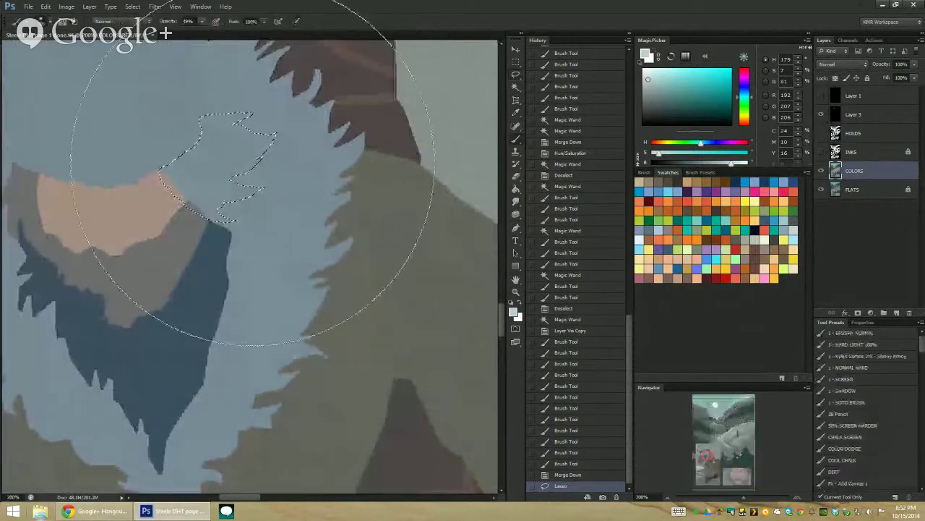
{"action": "left_click", "coordinate": [176, 233], "text": "alt"}
{"action": "key", "text": "g"}
{"action": "key", "text": "b"}
{"action": "key", "text": "alt+BackSpace"}
{"action": "key", "text": "ctrl+z"}
{"action": "key", "text": "g"}
{"action": "left_click", "coordinate": [238, 166]}
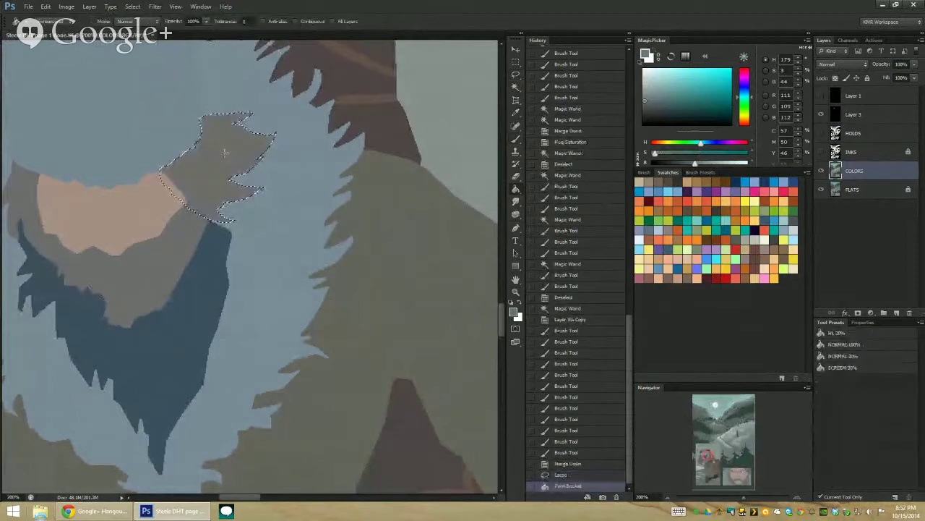
{"action": "key", "text": "l"}
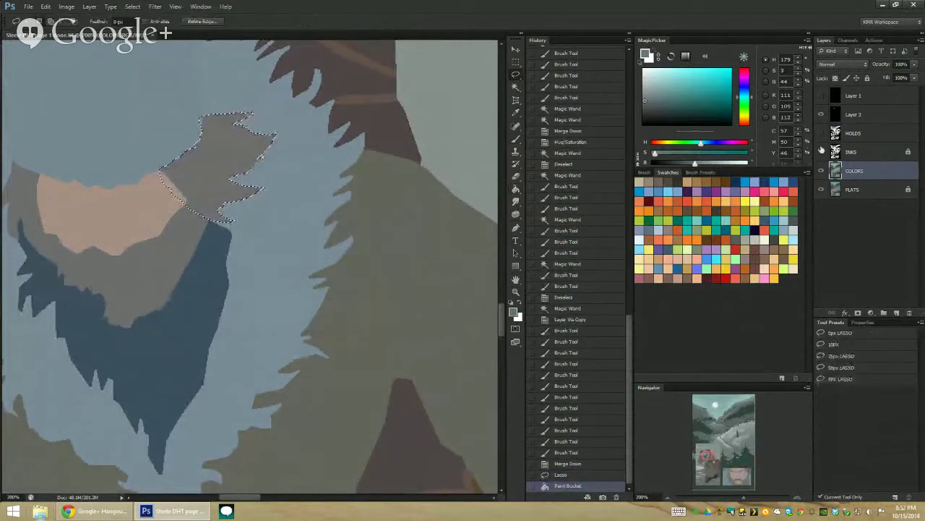
{"action": "left_click", "coordinate": [821, 133]}
Step: Unlock the FLATS layer, fill the hair tuft with the same grey there, relock the layer, and drop the selection
{"action": "left_click", "coordinate": [516, 292]}
{"action": "key", "text": "ctrl+minus"}
{"action": "key", "text": "ctrl+minus"}
{"action": "key", "text": "ctrl+minus"}
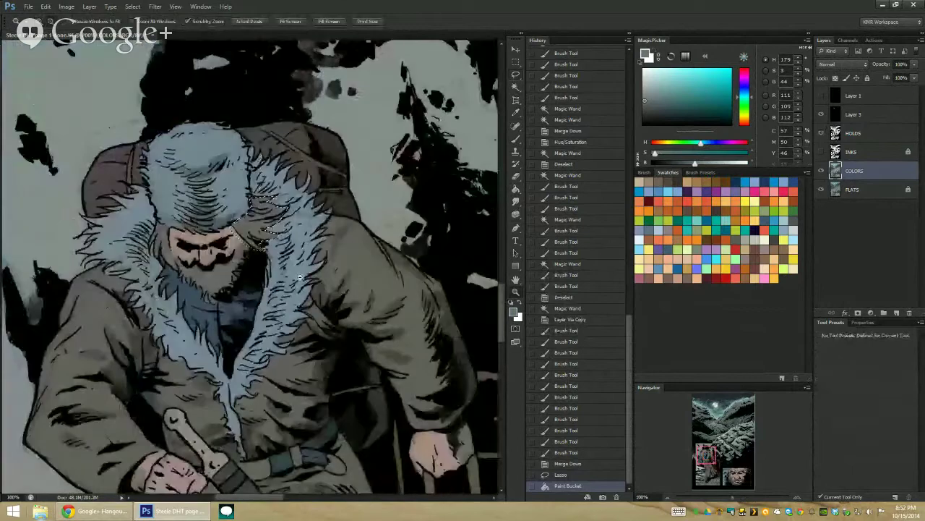
{"action": "left_click", "coordinate": [857, 189]}
{"action": "key", "text": "w"}
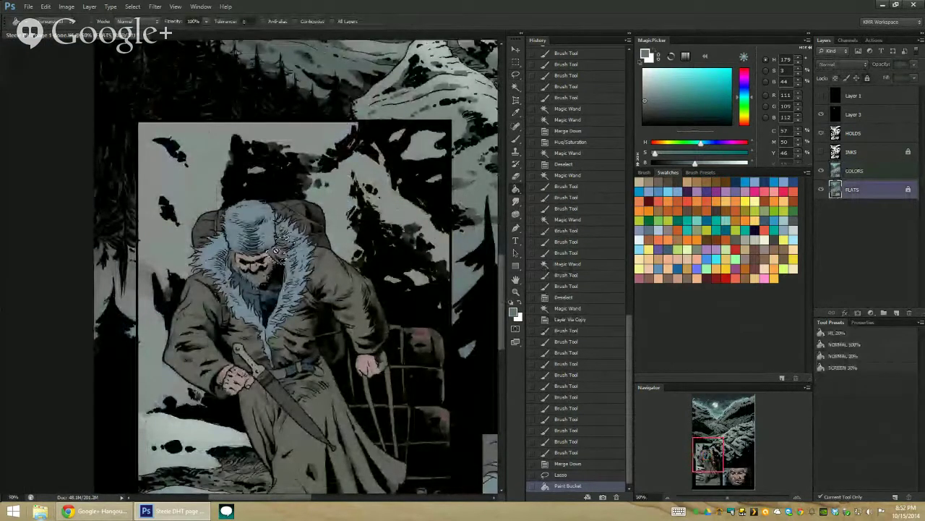
{"action": "left_click", "coordinate": [867, 78]}
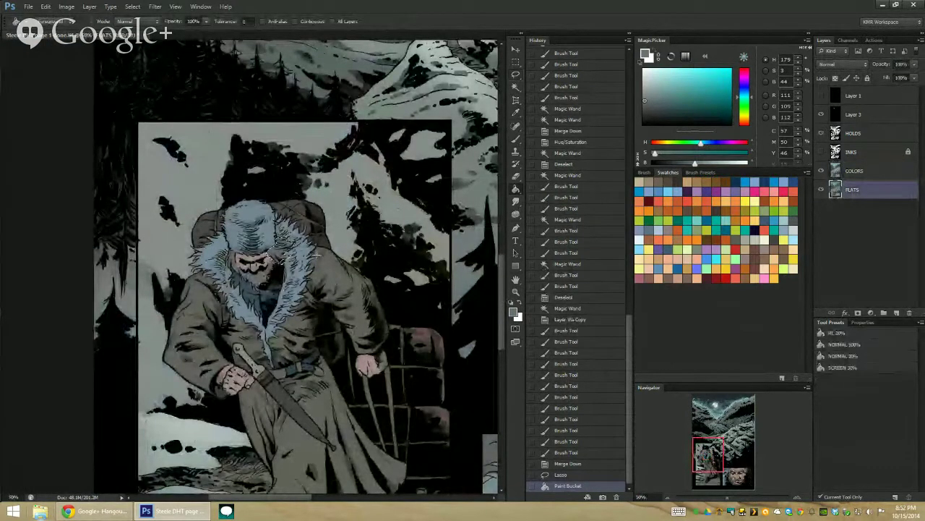
{"action": "left_click", "coordinate": [316, 254]}
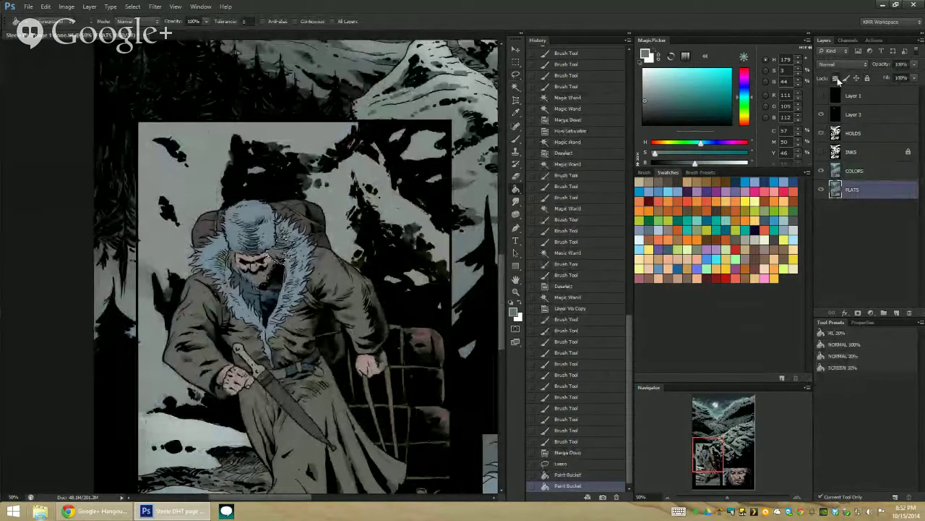
{"action": "key", "text": "l"}
{"action": "key", "text": "ctrl+d"}
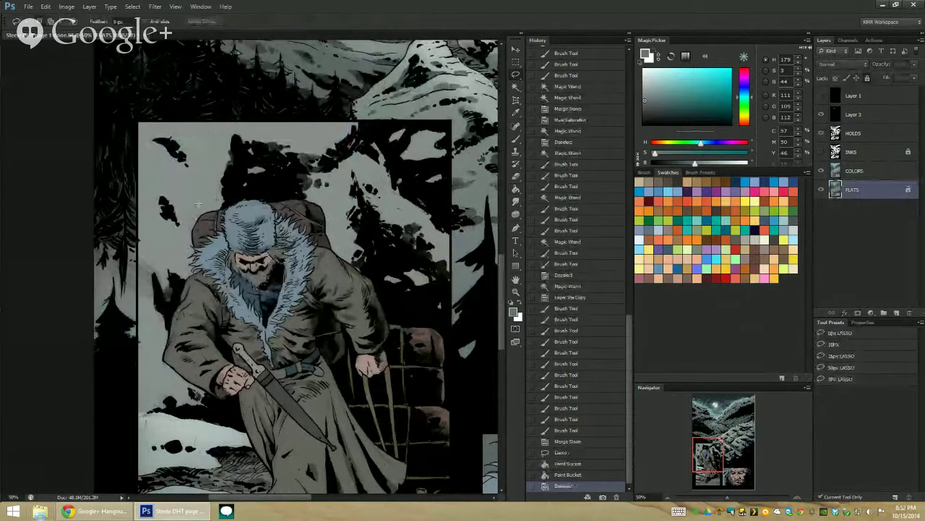
{"action": "left_click", "coordinate": [517, 292]}
{"action": "left_click", "coordinate": [369, 298], "text": "alt"}
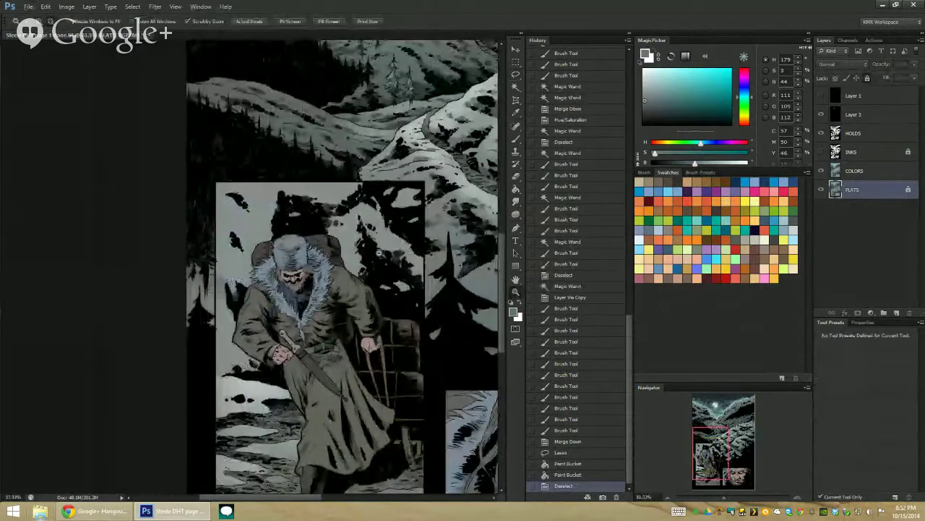
{"action": "left_click_drag", "start_coordinate": [338, 271], "coordinate": [216, 150]}
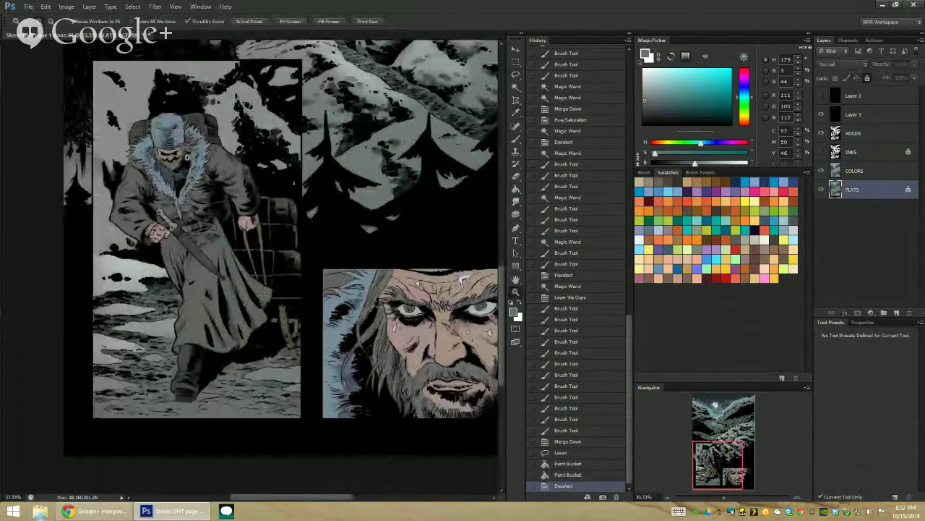
Step: Examine the walking man's panel against the valley, the close-up panel and the whole page
{"action": "left_click", "coordinate": [186, 157]}
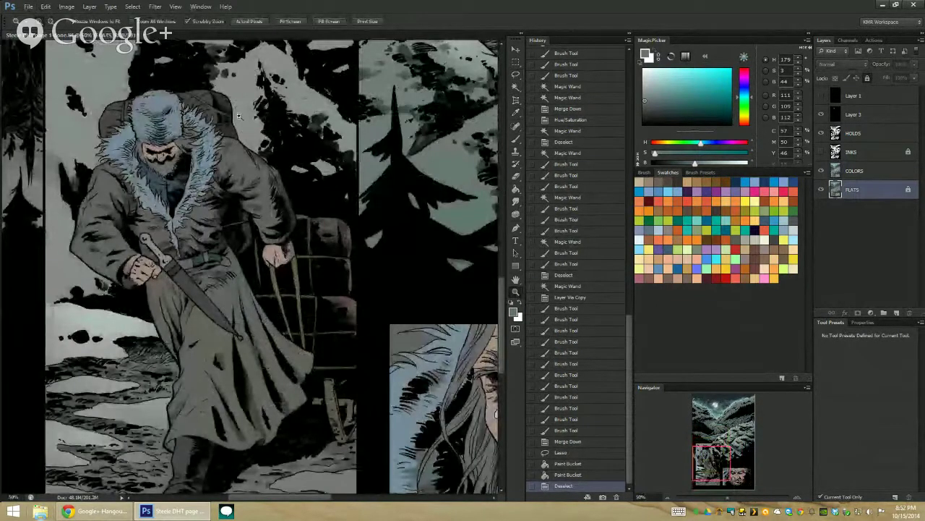
{"action": "left_click", "coordinate": [277, 188], "text": "alt"}
{"action": "left_click", "coordinate": [276, 187], "text": "alt"}
{"action": "left_click", "coordinate": [275, 232], "text": "alt"}
{"action": "left_click", "coordinate": [274, 234], "text": "alt"}
{"action": "key", "text": "ctrl+plus"}
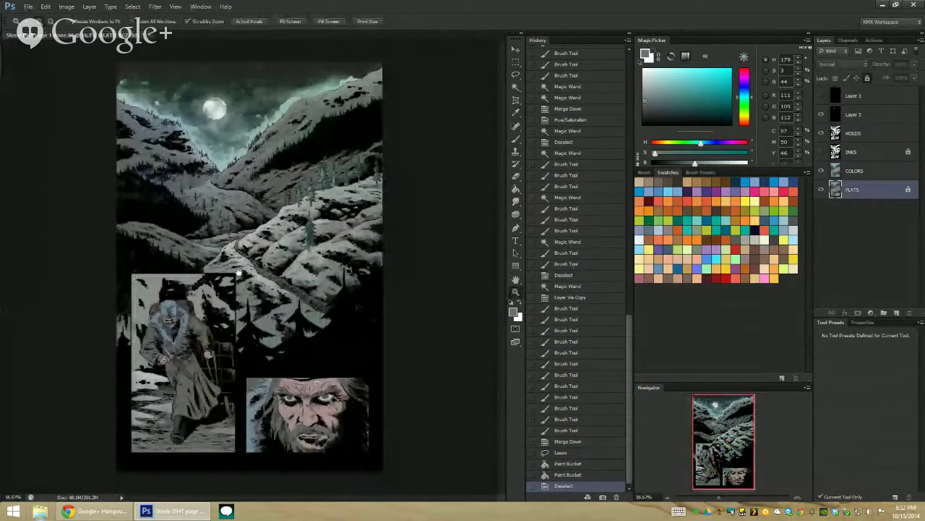
{"action": "left_click", "coordinate": [241, 256]}
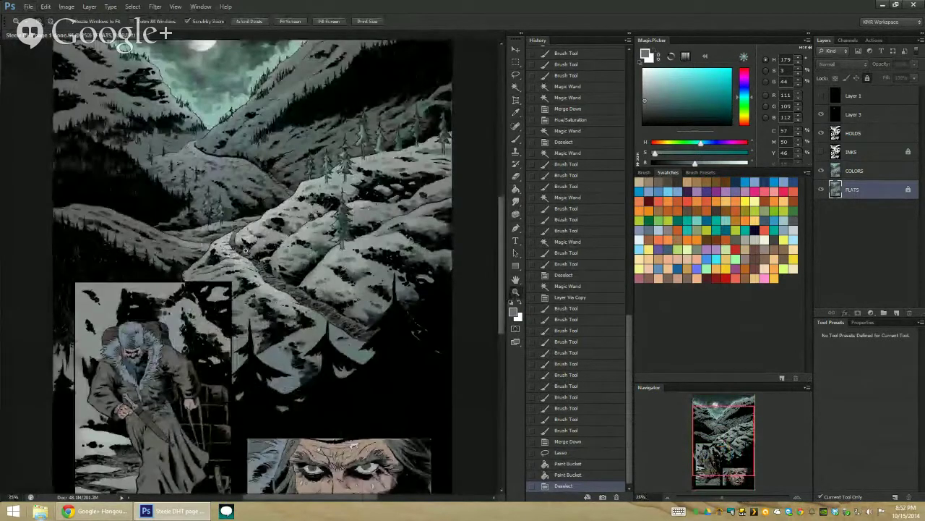
{"action": "left_click_drag", "start_coordinate": [241, 256], "coordinate": [259, 151]}
{"action": "left_click", "coordinate": [200, 234]}
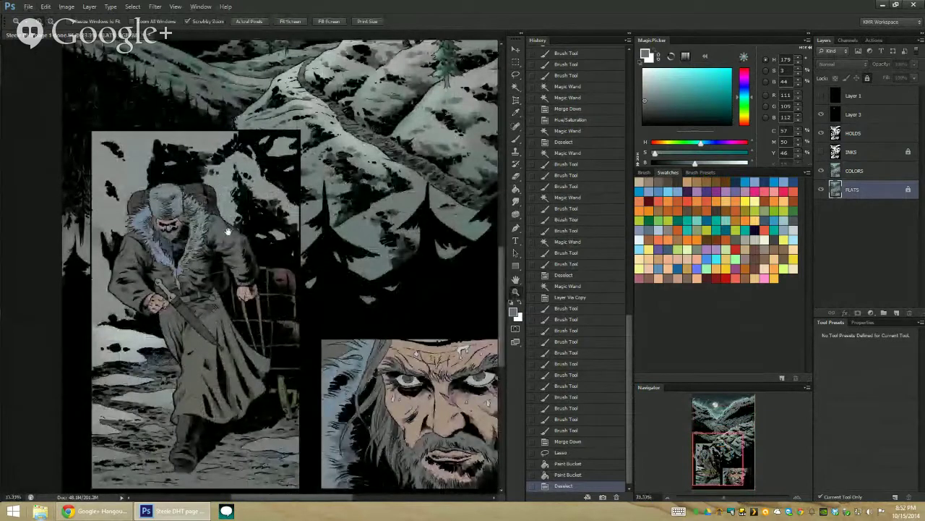
{"action": "scroll", "coordinate": [216, 267], "scroll_direction": "down", "scroll_amount": 3}
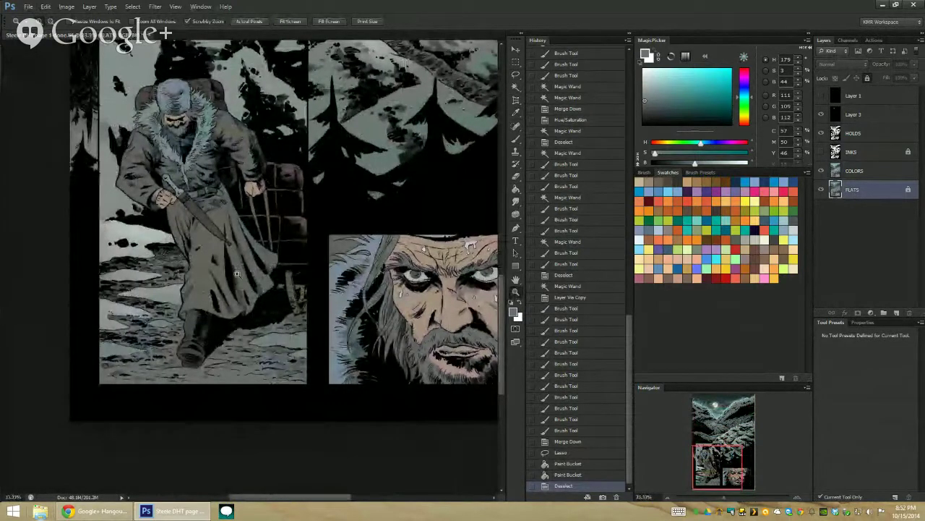
{"action": "left_click_drag", "start_coordinate": [279, 161], "coordinate": [280, 247]}
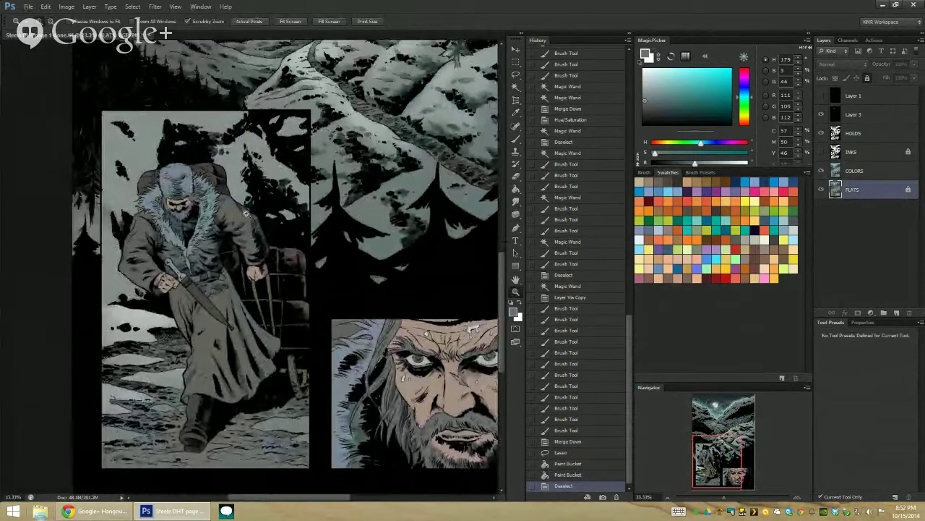
Step: Select the walking man's fur hat by its flat colour and copy it from COLORS onto a new layer
{"action": "double_click", "coordinate": [220, 226]}
{"action": "left_click_drag", "start_coordinate": [219, 226], "coordinate": [309, 200]}
{"action": "left_click", "coordinate": [217, 114]}
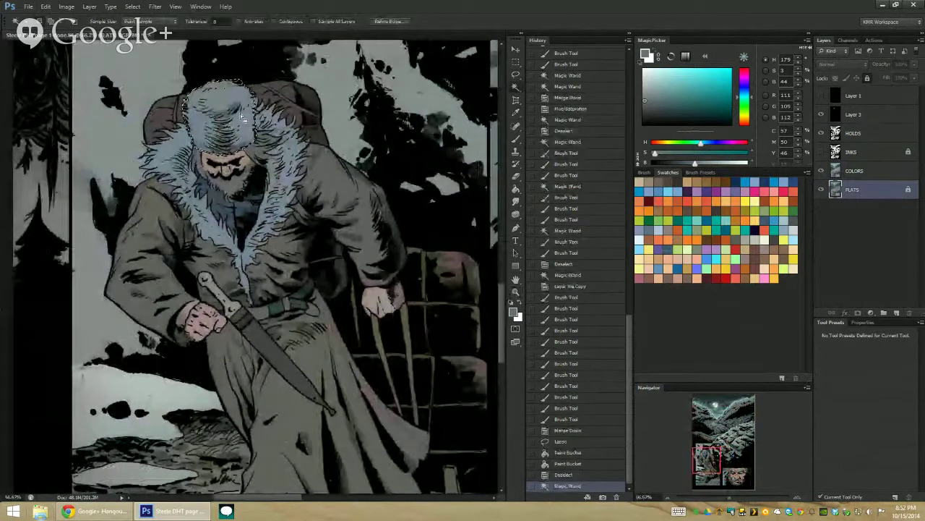
{"action": "left_click", "coordinate": [868, 169]}
{"action": "key", "text": "ctrl+j"}
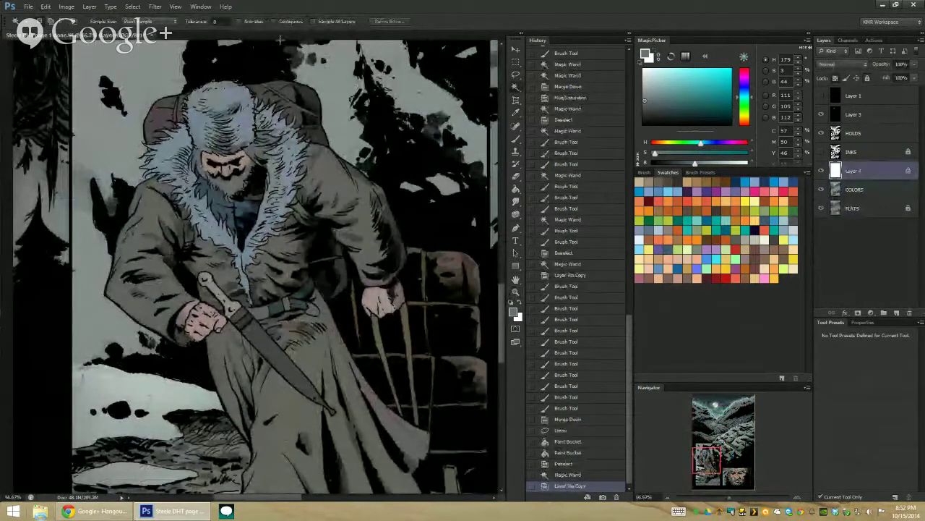
Step: Paint lighter fur over the walking man's hat with the 1 - SOTO BRUSH preset in pale blue-grey (H 208, S 13, B 83)
{"action": "key", "text": "b"}
{"action": "left_click", "coordinate": [659, 91]}
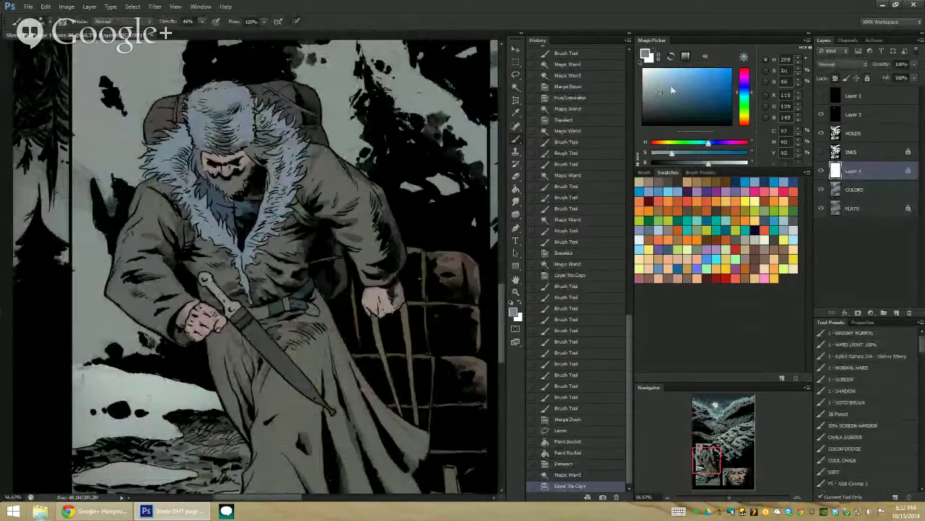
{"action": "left_click", "coordinate": [654, 78]}
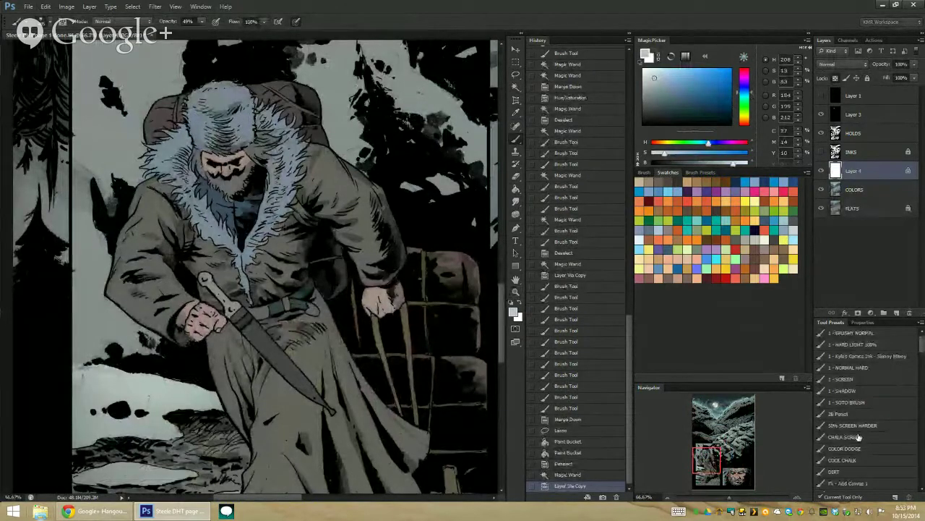
{"action": "left_click", "coordinate": [853, 402]}
{"action": "mouse_move", "coordinate": [228, 101]}
{"action": "left_mouse_down"}
{"action": "mouse_move", "coordinate": [241, 208]}
{"action": "mouse_move", "coordinate": [233, 83]}
{"action": "mouse_move", "coordinate": [204, 96]}
{"action": "mouse_move", "coordinate": [233, 100]}
{"action": "left_mouse_up"}
{"action": "left_click_drag", "start_coordinate": [223, 89], "coordinate": [226, 100]}
{"action": "left_click_drag", "start_coordinate": [215, 88], "coordinate": [209, 101]}
{"action": "mouse_move", "coordinate": [201, 93]}
{"action": "left_mouse_down"}
{"action": "mouse_move", "coordinate": [186, 124]}
{"action": "mouse_move", "coordinate": [180, 89]}
{"action": "mouse_move", "coordinate": [189, 108]}
{"action": "mouse_move", "coordinate": [214, 105]}
{"action": "left_mouse_up"}
{"action": "mouse_move", "coordinate": [246, 87]}
{"action": "left_mouse_down"}
{"action": "mouse_move", "coordinate": [253, 107]}
{"action": "mouse_move", "coordinate": [243, 97]}
{"action": "mouse_move", "coordinate": [206, 103]}
{"action": "left_mouse_up"}
{"action": "left_click_drag", "start_coordinate": [201, 93], "coordinate": [198, 107]}
{"action": "left_click_drag", "start_coordinate": [195, 98], "coordinate": [196, 136]}
{"action": "left_click_drag", "start_coordinate": [249, 102], "coordinate": [250, 119]}
{"action": "left_click_drag", "start_coordinate": [244, 110], "coordinate": [251, 143]}
{"action": "left_click_drag", "start_coordinate": [242, 127], "coordinate": [240, 142]}
{"action": "left_click_drag", "start_coordinate": [230, 128], "coordinate": [224, 140]}
{"action": "left_click_drag", "start_coordinate": [228, 115], "coordinate": [234, 132]}
{"action": "left_click_drag", "start_coordinate": [251, 133], "coordinate": [264, 144]}
{"action": "left_click_drag", "start_coordinate": [193, 150], "coordinate": [187, 133]}
{"action": "left_click_drag", "start_coordinate": [191, 137], "coordinate": [185, 110]}
{"action": "mouse_move", "coordinate": [194, 118]}
{"action": "left_mouse_down"}
{"action": "mouse_move", "coordinate": [183, 105]}
{"action": "mouse_move", "coordinate": [197, 118]}
{"action": "left_mouse_up"}
{"action": "mouse_move", "coordinate": [193, 98]}
{"action": "left_mouse_down"}
{"action": "mouse_move", "coordinate": [204, 113]}
{"action": "mouse_move", "coordinate": [194, 149]}
{"action": "mouse_move", "coordinate": [185, 99]}
{"action": "left_mouse_up"}
Step: Highlight the hat's edge in near-white blue (H 208, S 9, B 95) and merge the hat layer down into COLORS
{"action": "left_click", "coordinate": [650, 72]}
{"action": "mouse_move", "coordinate": [183, 88]}
{"action": "left_mouse_down"}
{"action": "mouse_move", "coordinate": [194, 81]}
{"action": "mouse_move", "coordinate": [183, 106]}
{"action": "left_mouse_up"}
{"action": "right_click", "coordinate": [859, 175]}
{"action": "left_click", "coordinate": [853, 384]}
Step: Select the walking man's fur collar by colour and copy it onto a new layer
{"action": "key", "text": "w"}
{"action": "left_click", "coordinate": [185, 149]}
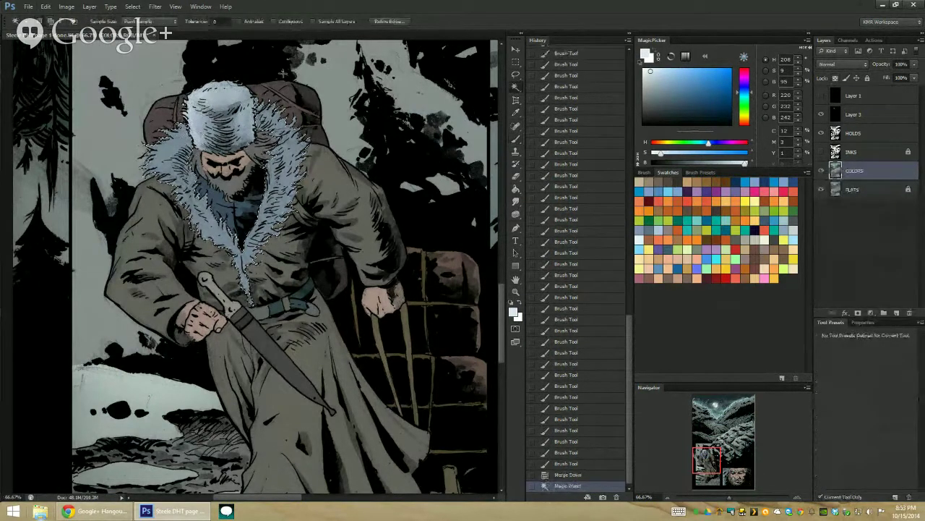
{"action": "key", "text": "ctrl+j"}
Step: Brush the blue-grey sampled from the hat over the inner edge and far side of the walking man's fur collar
{"action": "key", "text": "b"}
{"action": "left_click", "coordinate": [198, 120], "text": "alt"}
{"action": "mouse_move", "coordinate": [219, 113]}
{"action": "left_mouse_down"}
{"action": "mouse_move", "coordinate": [167, 136]}
{"action": "mouse_move", "coordinate": [173, 151]}
{"action": "mouse_move", "coordinate": [178, 127]}
{"action": "mouse_move", "coordinate": [172, 149]}
{"action": "mouse_move", "coordinate": [141, 154]}
{"action": "mouse_move", "coordinate": [161, 155]}
{"action": "mouse_move", "coordinate": [214, 209]}
{"action": "mouse_move", "coordinate": [220, 230]}
{"action": "left_mouse_up"}
{"action": "left_click_drag", "start_coordinate": [220, 232], "coordinate": [229, 244]}
{"action": "left_click_drag", "start_coordinate": [257, 113], "coordinate": [263, 127]}
{"action": "left_click_drag", "start_coordinate": [266, 129], "coordinate": [290, 161]}
{"action": "left_click_drag", "start_coordinate": [289, 162], "coordinate": [288, 171]}
{"action": "left_click_drag", "start_coordinate": [287, 171], "coordinate": [286, 179]}
{"action": "left_click_drag", "start_coordinate": [285, 179], "coordinate": [283, 215]}
{"action": "left_click_drag", "start_coordinate": [283, 214], "coordinate": [277, 222]}
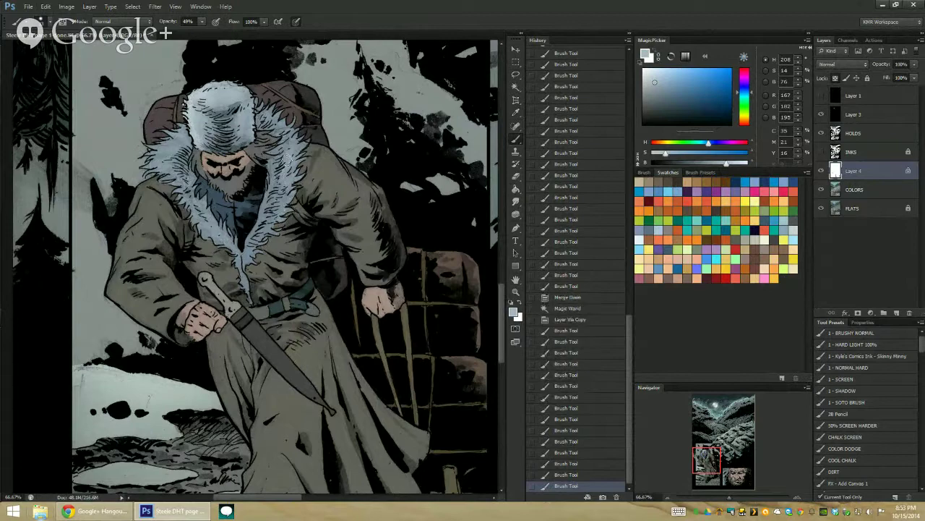
Step: Sample a lighter blue-grey from the hat and brush it along the fur collar beside the knife-hand shoulder
{"action": "left_click", "coordinate": [193, 120], "text": "alt"}
{"action": "left_click_drag", "start_coordinate": [181, 122], "coordinate": [172, 134]}
{"action": "left_click_drag", "start_coordinate": [174, 129], "coordinate": [171, 129]}
{"action": "left_click_drag", "start_coordinate": [172, 124], "coordinate": [165, 133]}
{"action": "left_click_drag", "start_coordinate": [167, 130], "coordinate": [168, 137]}
{"action": "left_click_drag", "start_coordinate": [177, 137], "coordinate": [165, 141]}
{"action": "left_click_drag", "start_coordinate": [174, 140], "coordinate": [162, 144]}
{"action": "mouse_move", "coordinate": [172, 144]}
{"action": "left_mouse_down"}
{"action": "mouse_move", "coordinate": [156, 152]}
{"action": "mouse_move", "coordinate": [179, 175]}
{"action": "left_mouse_up"}
{"action": "left_click_drag", "start_coordinate": [192, 181], "coordinate": [195, 195]}
{"action": "left_click_drag", "start_coordinate": [193, 194], "coordinate": [206, 208]}
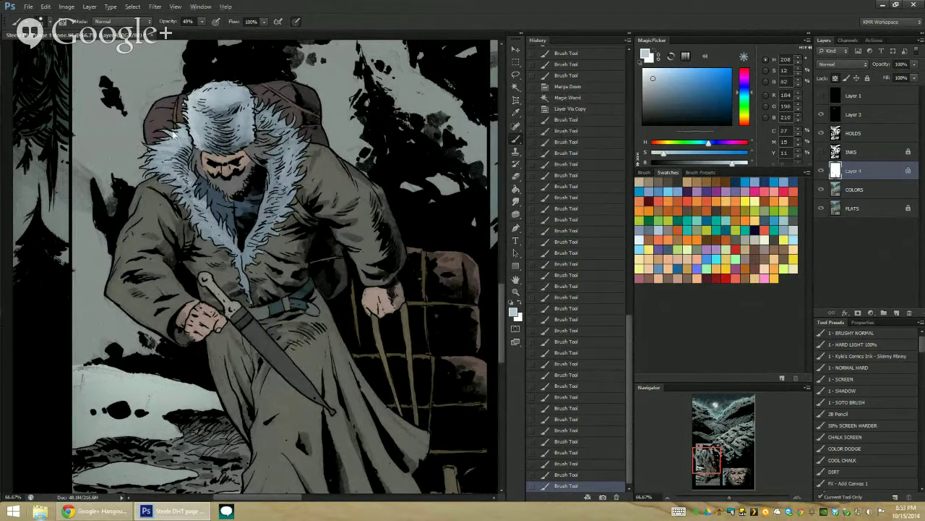
{"action": "left_click_drag", "start_coordinate": [166, 165], "coordinate": [161, 172]}
{"action": "left_click_drag", "start_coordinate": [173, 170], "coordinate": [184, 208]}
{"action": "left_click_drag", "start_coordinate": [194, 209], "coordinate": [199, 223]}
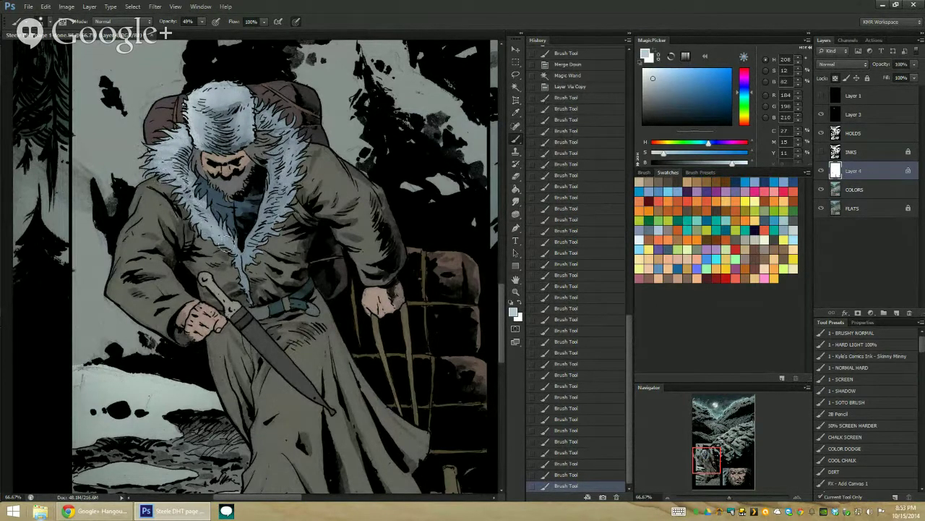
Step: Add highlights to the fur collar tufts beside the face in a sampled near-white blue
{"action": "left_click", "coordinate": [167, 131], "text": "alt"}
{"action": "left_click_drag", "start_coordinate": [184, 143], "coordinate": [180, 149]}
{"action": "left_click_drag", "start_coordinate": [185, 141], "coordinate": [180, 147]}
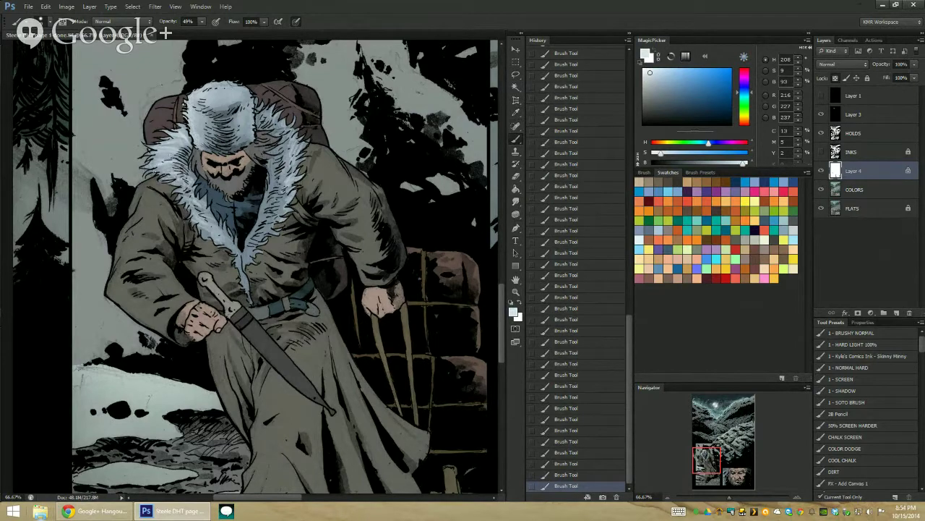
Step: Compare the walking man's brightened hat and collar with the fur in the close-up panel
{"action": "left_click", "coordinate": [515, 291]}
{"action": "left_click", "coordinate": [303, 196], "text": "alt"}
{"action": "left_click", "coordinate": [303, 196], "text": "alt"}
{"action": "left_click", "coordinate": [301, 193], "text": "alt"}
{"action": "left_click", "coordinate": [286, 170]}
{"action": "left_click_drag", "start_coordinate": [340, 177], "coordinate": [231, 95]}
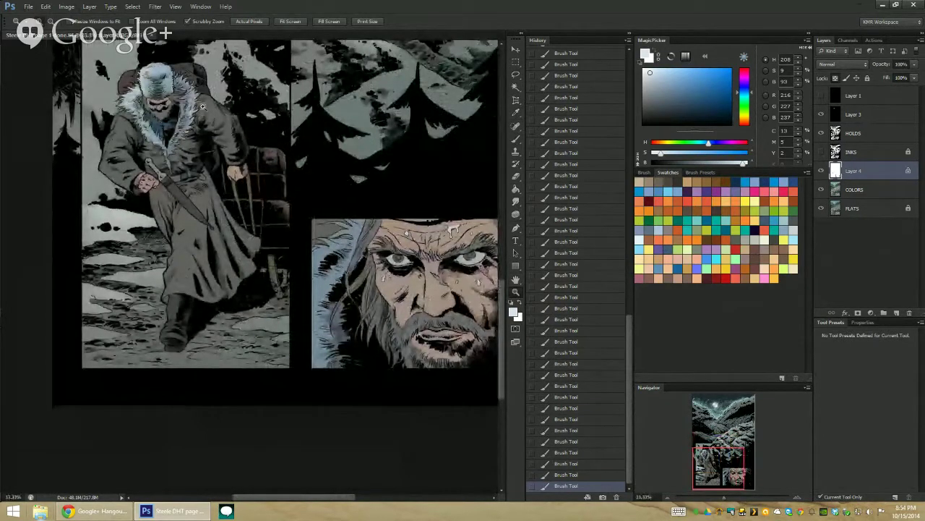
{"action": "left_click", "coordinate": [178, 123]}
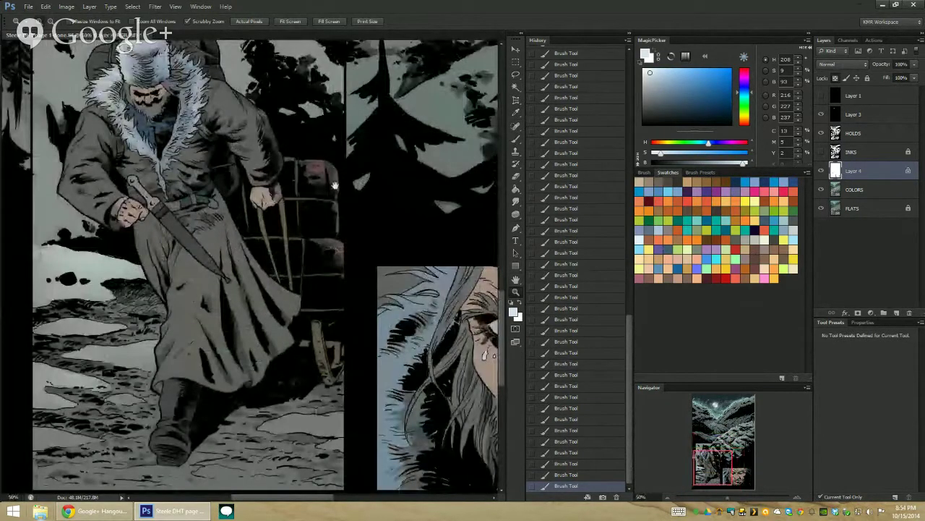
{"action": "left_click_drag", "start_coordinate": [335, 186], "coordinate": [246, 107]}
{"action": "key", "text": "b"}
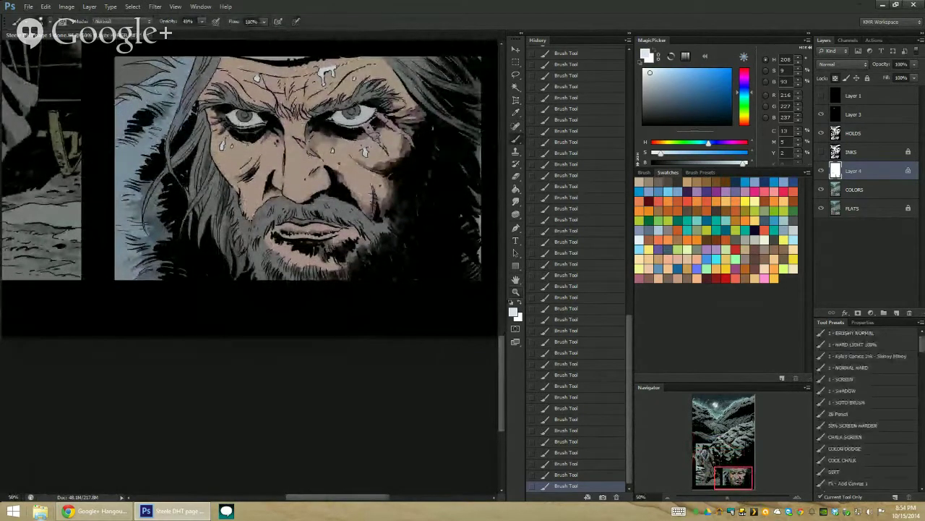
{"action": "key", "text": "z"}
{"action": "left_click", "coordinate": [473, 302], "text": "alt"}
{"action": "key", "text": "w"}
{"action": "left_click", "coordinate": [273, 172]}
{"action": "left_click_drag", "start_coordinate": [353, 136], "coordinate": [355, 215]}
{"action": "left_click", "coordinate": [355, 209]}
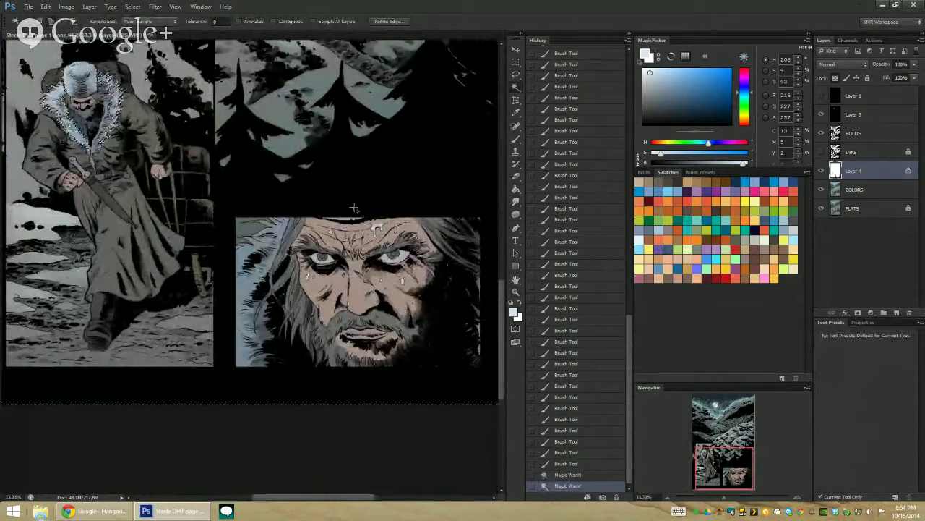
{"action": "key", "text": "ctrl+d"}
{"action": "key", "text": "l"}
Step: Merge the walking man's collar layer into COLORS, and copy the close-up panel's selected fur collar onto a new layer
{"action": "right_click", "coordinate": [851, 172]}
{"action": "left_click", "coordinate": [806, 388]}
{"action": "key", "text": "w"}
{"action": "left_click", "coordinate": [255, 282]}
{"action": "left_click", "coordinate": [249, 297], "text": "shift"}
{"action": "key", "text": "ctrl+j"}
Step: Brush near-white blue over the close-up's fur collar and the sliver of hat along the panel's upper edge
{"action": "key", "text": "b"}
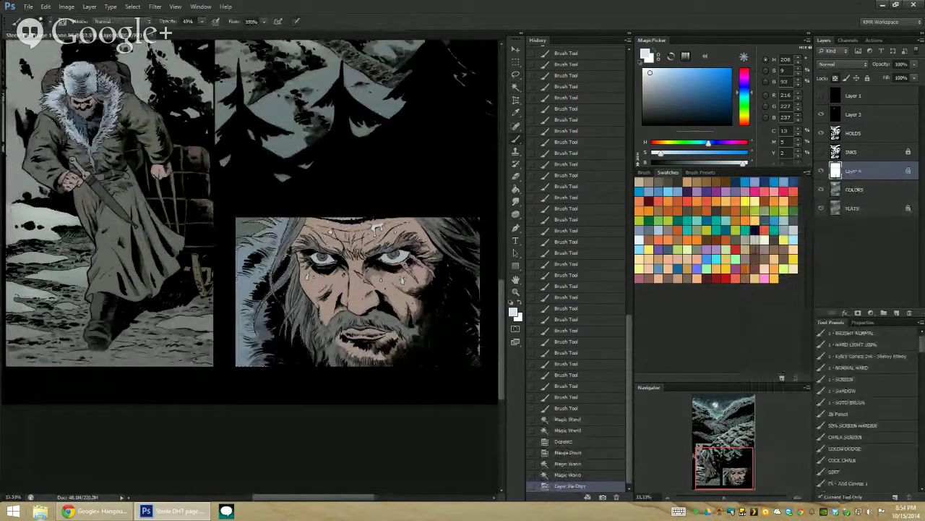
{"action": "mouse_move", "coordinate": [264, 216]}
{"action": "left_mouse_down"}
{"action": "mouse_move", "coordinate": [235, 315]}
{"action": "mouse_move", "coordinate": [256, 298]}
{"action": "left_mouse_up"}
{"action": "mouse_move", "coordinate": [272, 243]}
{"action": "left_mouse_down"}
{"action": "mouse_move", "coordinate": [257, 279]}
{"action": "mouse_move", "coordinate": [243, 280]}
{"action": "mouse_move", "coordinate": [253, 275]}
{"action": "left_mouse_up"}
{"action": "mouse_move", "coordinate": [273, 215]}
{"action": "left_mouse_down"}
{"action": "mouse_move", "coordinate": [271, 241]}
{"action": "mouse_move", "coordinate": [269, 199]}
{"action": "mouse_move", "coordinate": [273, 226]}
{"action": "left_mouse_up"}
{"action": "left_click_drag", "start_coordinate": [283, 220], "coordinate": [266, 232]}
{"action": "left_click_drag", "start_coordinate": [276, 224], "coordinate": [261, 235]}
{"action": "mouse_move", "coordinate": [273, 227]}
{"action": "left_mouse_down"}
{"action": "mouse_move", "coordinate": [234, 251]}
{"action": "mouse_move", "coordinate": [256, 301]}
{"action": "left_mouse_up"}
{"action": "mouse_move", "coordinate": [259, 333]}
{"action": "left_mouse_down"}
{"action": "mouse_move", "coordinate": [237, 343]}
{"action": "mouse_move", "coordinate": [238, 363]}
{"action": "left_mouse_up"}
{"action": "left_click_drag", "start_coordinate": [254, 346], "coordinate": [236, 351]}
{"action": "mouse_move", "coordinate": [254, 333]}
{"action": "left_mouse_down"}
{"action": "mouse_move", "coordinate": [234, 335]}
{"action": "mouse_move", "coordinate": [234, 315]}
{"action": "left_mouse_up"}
{"action": "left_click_drag", "start_coordinate": [251, 295], "coordinate": [234, 283]}
{"action": "left_click_drag", "start_coordinate": [250, 249], "coordinate": [237, 262]}
{"action": "mouse_move", "coordinate": [253, 266]}
{"action": "left_mouse_down"}
{"action": "mouse_move", "coordinate": [239, 275]}
{"action": "mouse_move", "coordinate": [237, 265]}
{"action": "left_mouse_up"}
{"action": "mouse_move", "coordinate": [253, 247]}
{"action": "left_mouse_down"}
{"action": "mouse_move", "coordinate": [237, 256]}
{"action": "mouse_move", "coordinate": [240, 237]}
{"action": "left_mouse_up"}
{"action": "left_click_drag", "start_coordinate": [281, 221], "coordinate": [250, 230]}
{"action": "left_click_drag", "start_coordinate": [348, 221], "coordinate": [334, 223]}
{"action": "left_click_drag", "start_coordinate": [350, 220], "coordinate": [337, 200]}
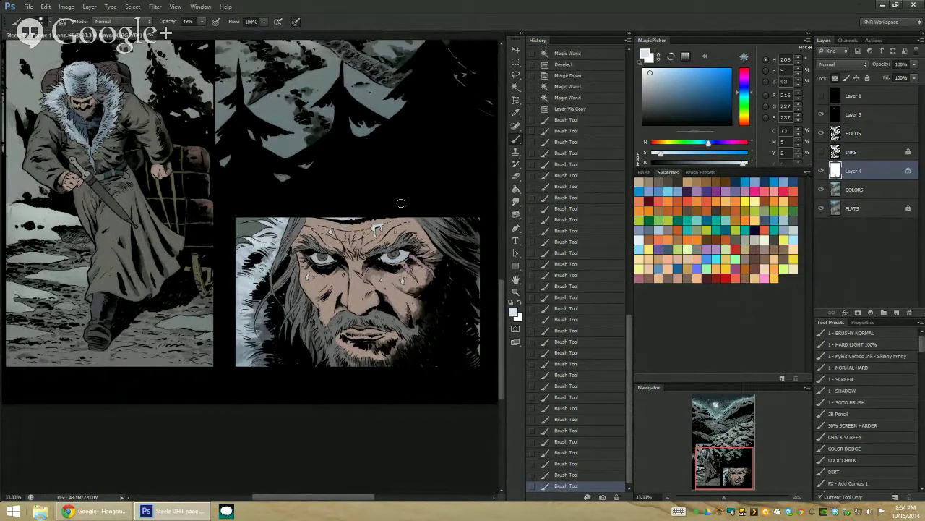
{"action": "left_click_drag", "start_coordinate": [409, 217], "coordinate": [405, 204]}
Step: Check the brightened fur against the whole page and merge its layer down into COLORS
{"action": "left_click", "coordinate": [515, 292]}
{"action": "left_click", "coordinate": [465, 311], "text": "alt"}
{"action": "left_click", "coordinate": [465, 312], "text": "alt"}
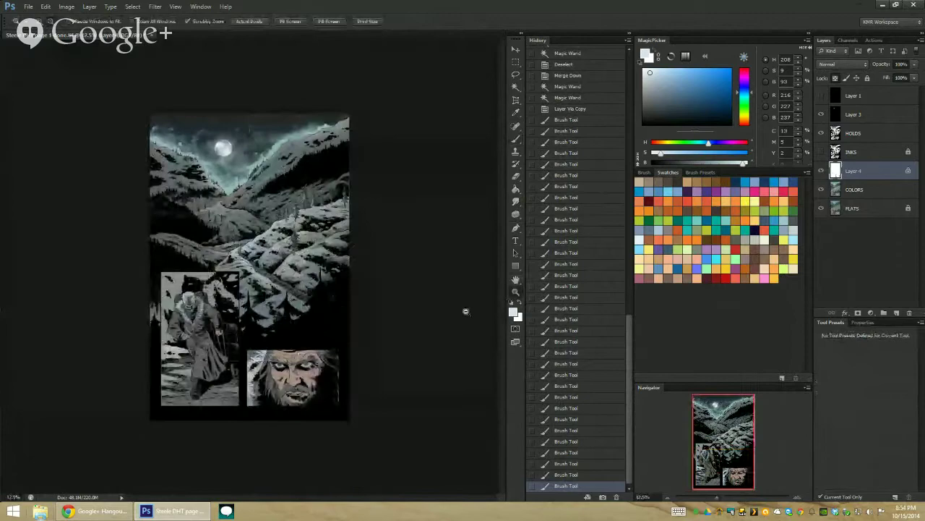
{"action": "left_click", "coordinate": [304, 295]}
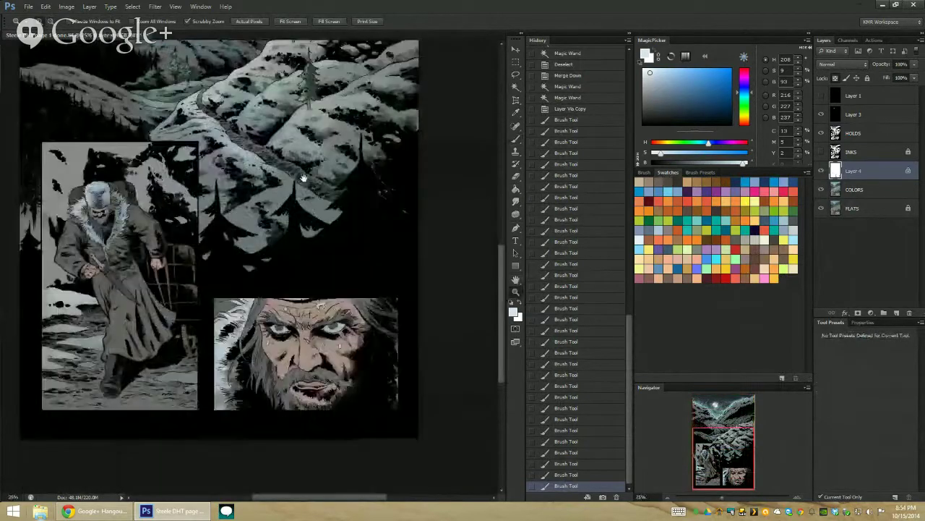
{"action": "right_click", "coordinate": [851, 171]}
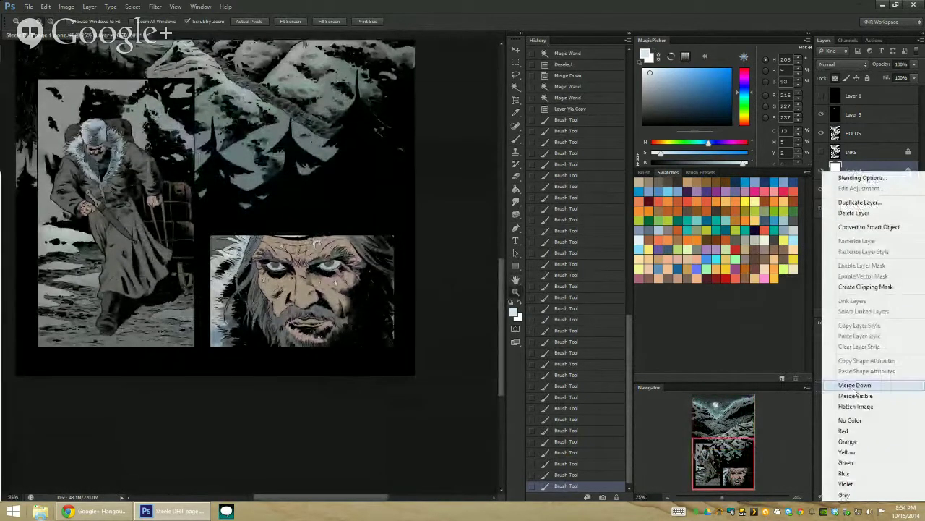
{"action": "left_click", "coordinate": [852, 381]}
Step: Select the walking man's grey hair and beard by colour and copy them onto a new layer with locked transparency
{"action": "left_click", "coordinate": [179, 198]}
{"action": "left_click_drag", "start_coordinate": [256, 138], "coordinate": [251, 139]}
{"action": "left_click", "coordinate": [205, 133]}
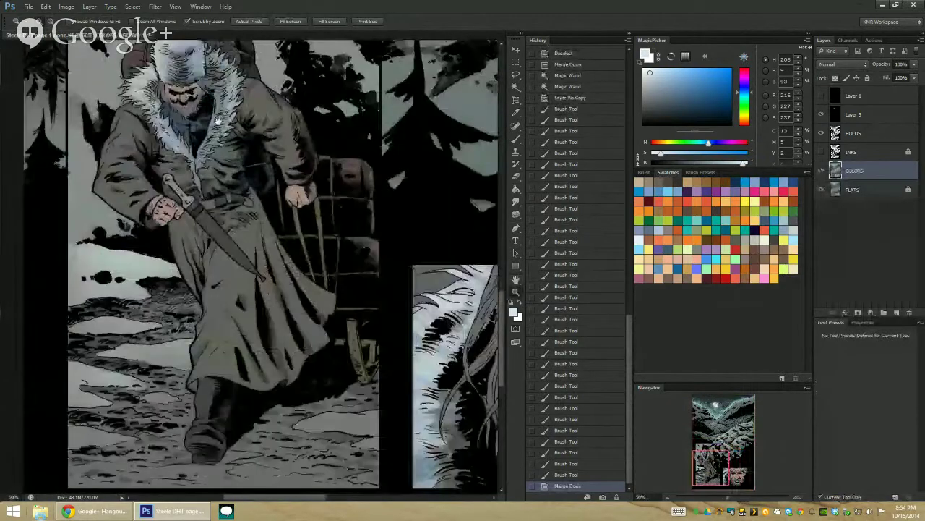
{"action": "left_click_drag", "start_coordinate": [157, 101], "coordinate": [191, 186]}
{"action": "left_click_drag", "start_coordinate": [239, 163], "coordinate": [183, 90]}
{"action": "key", "text": "w"}
{"action": "left_click", "coordinate": [184, 91]}
{"action": "left_click_drag", "start_coordinate": [497, 217], "coordinate": [452, 216]}
{"action": "key", "text": "ctrl+j"}
{"action": "key", "text": "slash"}
Step: Lasso thin hair strands on both sides of the walking man's face
{"action": "key", "text": "z"}
{"action": "left_click", "coordinate": [171, 107]}
{"action": "left_click_drag", "start_coordinate": [156, 100], "coordinate": [237, 183]}
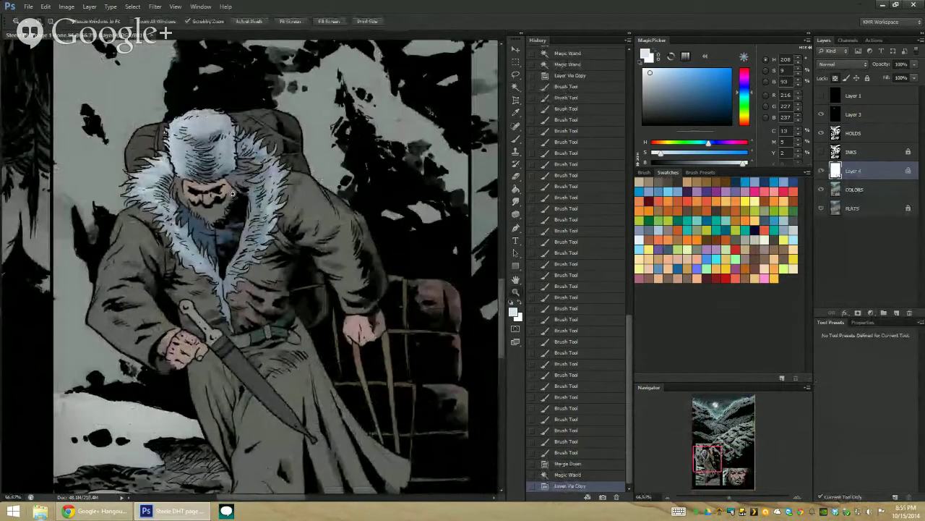
{"action": "left_click", "coordinate": [233, 175]}
{"action": "key", "text": "l"}
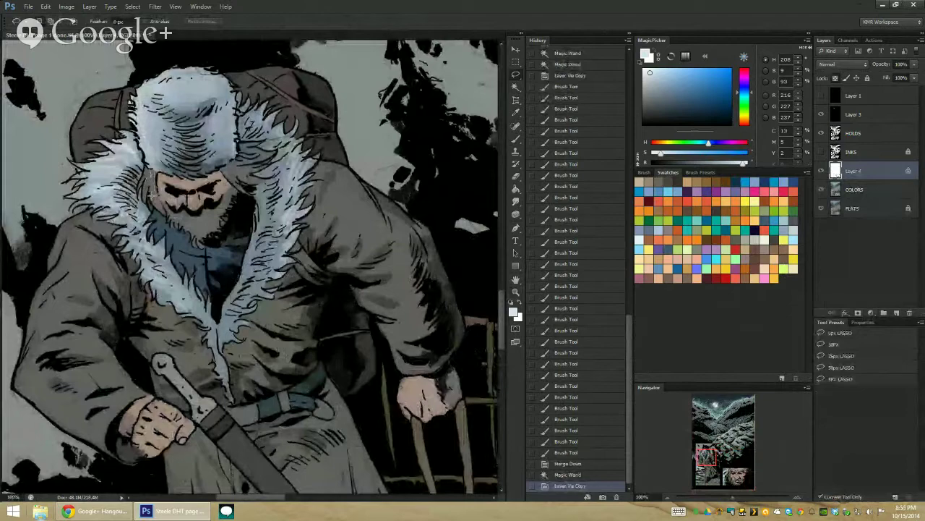
{"action": "left_click_drag", "start_coordinate": [151, 193], "coordinate": [215, 116]}
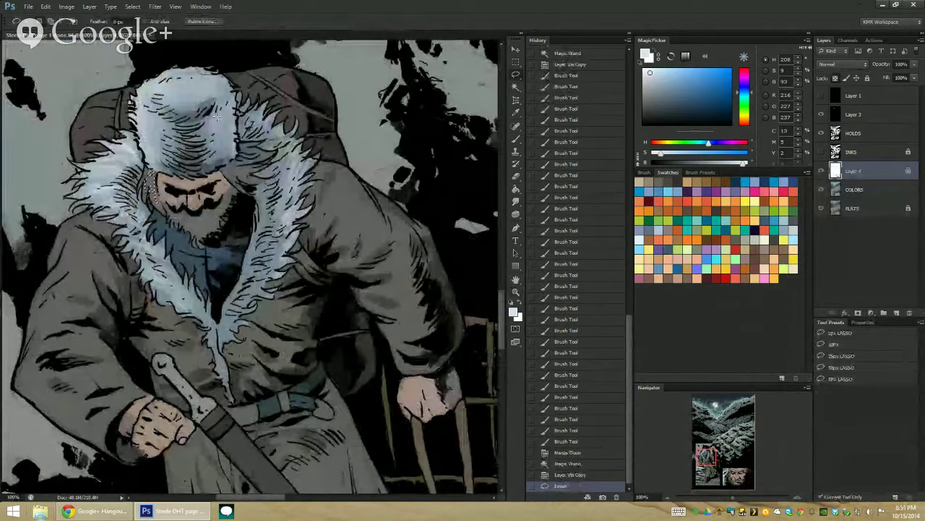
{"action": "mouse_move", "coordinate": [241, 168]}
{"action": "left_mouse_down"}
{"action": "mouse_move", "coordinate": [227, 170]}
{"action": "mouse_move", "coordinate": [256, 150]}
{"action": "mouse_move", "coordinate": [271, 149]}
{"action": "mouse_move", "coordinate": [250, 159]}
{"action": "mouse_move", "coordinate": [273, 152]}
{"action": "mouse_move", "coordinate": [254, 160]}
{"action": "left_mouse_up"}
Step: Paint the lassoed hair strands with the 1 - SOTO BRUSH preset in light yellowish grey (RGB 201, 195, 171), and drop the selection
{"action": "key", "text": "b"}
{"action": "left_click", "coordinate": [239, 166], "text": "alt"}
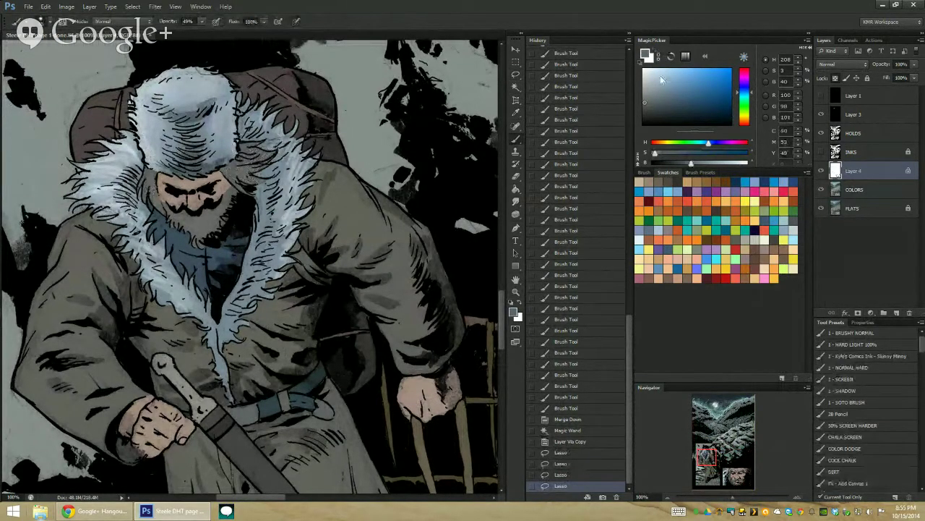
{"action": "left_click_drag", "start_coordinate": [647, 85], "coordinate": [646, 82]}
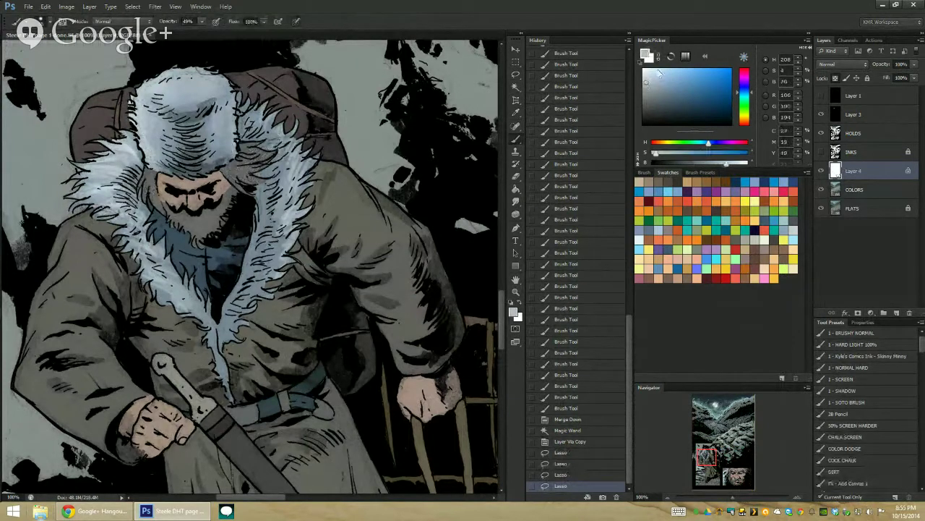
{"action": "left_click_drag", "start_coordinate": [738, 100], "coordinate": [739, 116]}
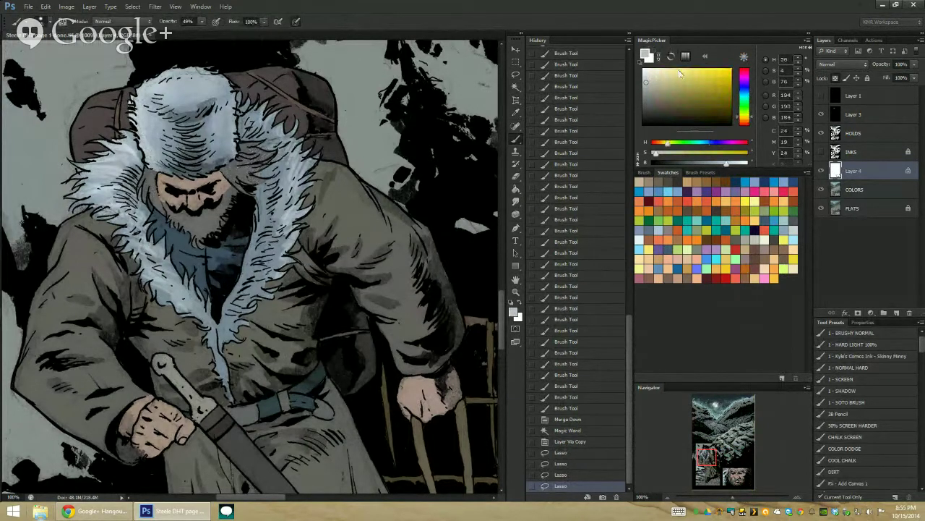
{"action": "left_click", "coordinate": [656, 81]}
{"action": "left_click", "coordinate": [860, 403]}
{"action": "left_click_drag", "start_coordinate": [151, 122], "coordinate": [188, 131]}
{"action": "mouse_move", "coordinate": [206, 134]}
{"action": "left_mouse_down"}
{"action": "mouse_move", "coordinate": [219, 145]}
{"action": "mouse_move", "coordinate": [246, 101]}
{"action": "left_mouse_up"}
{"action": "mouse_move", "coordinate": [249, 91]}
{"action": "left_mouse_down"}
{"action": "mouse_move", "coordinate": [275, 89]}
{"action": "mouse_move", "coordinate": [260, 107]}
{"action": "left_mouse_up"}
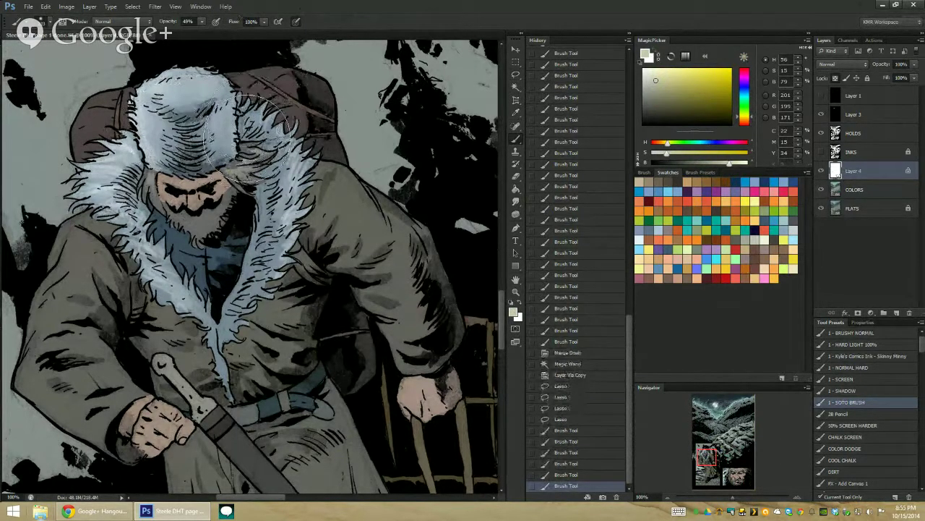
{"action": "key", "text": "l"}
{"action": "key", "text": "ctrl+d"}
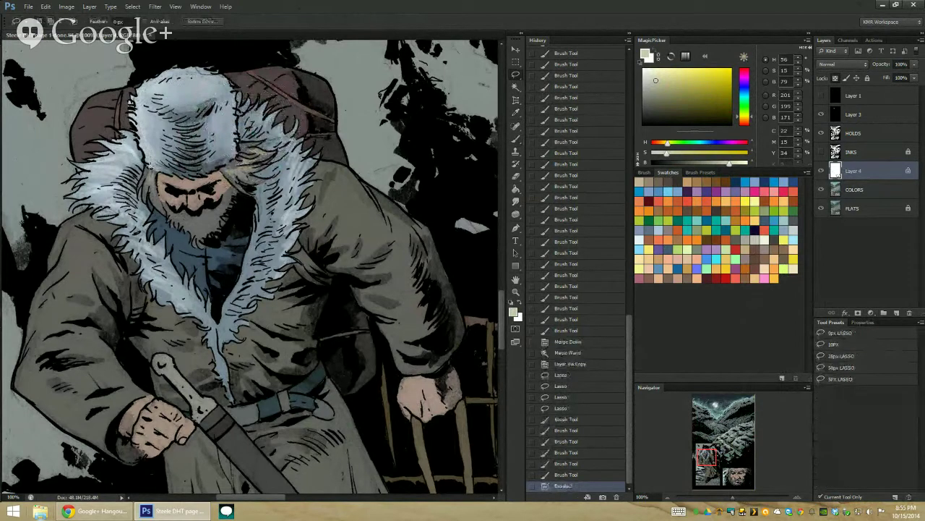
Step: Lasso finer highlight strands within the hair beside the walking man's face and hide the selection edges
{"action": "mouse_move", "coordinate": [150, 174]}
{"action": "left_mouse_down"}
{"action": "mouse_move", "coordinate": [148, 191]}
{"action": "mouse_move", "coordinate": [149, 178]}
{"action": "left_mouse_up"}
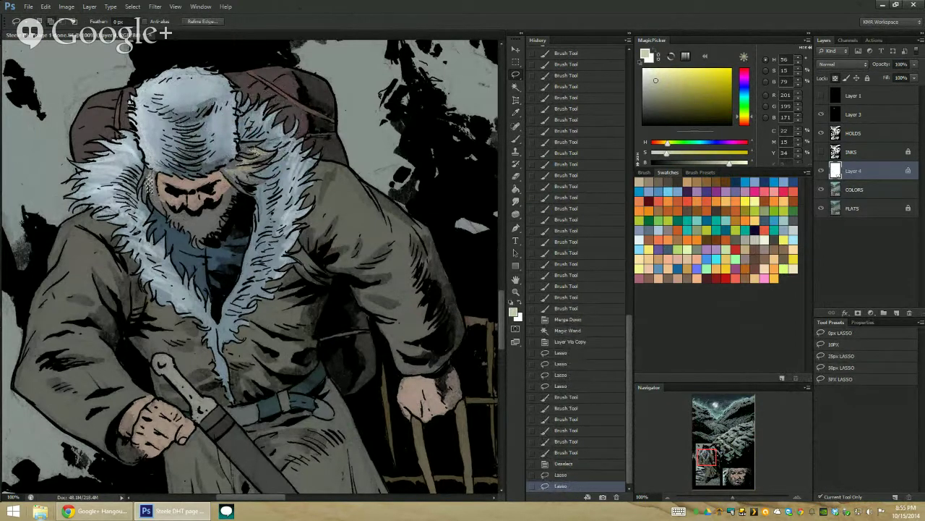
{"action": "mouse_move", "coordinate": [250, 157]}
{"action": "left_mouse_down"}
{"action": "mouse_move", "coordinate": [256, 165]}
{"action": "mouse_move", "coordinate": [266, 158]}
{"action": "left_mouse_up"}
{"action": "key", "text": "ctrl+h"}
Step: Brush the selected hair strands with light yellowish grey and brighten them with pale cream (RGB 242, 241, 220)
{"action": "key", "text": "b"}
{"action": "left_click_drag", "start_coordinate": [265, 112], "coordinate": [291, 117]}
{"action": "left_click_drag", "start_coordinate": [280, 114], "coordinate": [291, 108]}
{"action": "left_click_drag", "start_coordinate": [172, 144], "coordinate": [160, 156]}
{"action": "left_click", "coordinate": [650, 71]}
{"action": "left_click_drag", "start_coordinate": [281, 134], "coordinate": [246, 133]}
{"action": "left_click_drag", "start_coordinate": [167, 137], "coordinate": [156, 148]}
{"action": "key", "text": "z"}
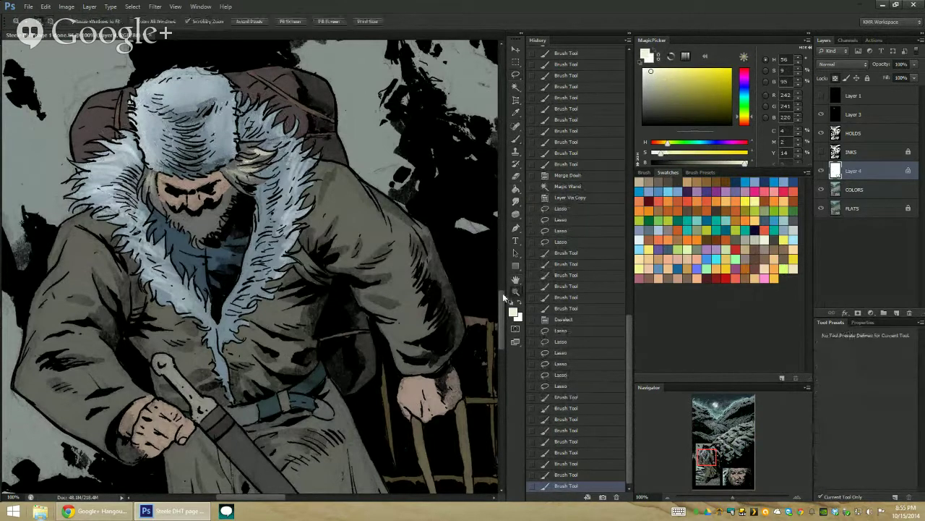
Step: Set the brush colour to light warm grey (RGB 196, 184, 171) for the hair in the close-up face panel
{"action": "left_click", "coordinate": [473, 313], "text": "alt"}
{"action": "left_click", "coordinate": [474, 313], "text": "alt"}
{"action": "left_click", "coordinate": [473, 314], "text": "alt"}
{"action": "left_click", "coordinate": [474, 313], "text": "alt"}
{"action": "left_click_drag", "start_coordinate": [398, 262], "coordinate": [229, 151]}
{"action": "left_click", "coordinate": [279, 189]}
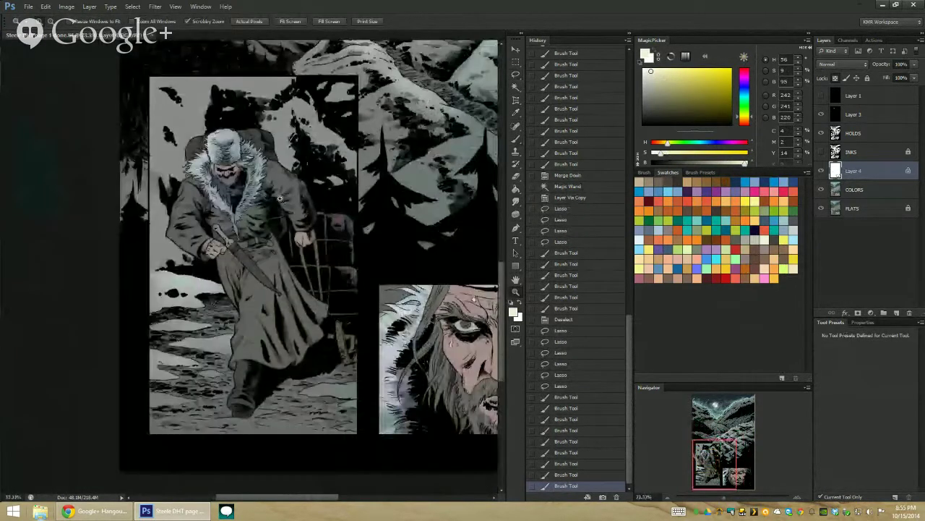
{"action": "left_click", "coordinate": [297, 197]}
{"action": "left_click_drag", "start_coordinate": [492, 316], "coordinate": [307, 171]}
{"action": "left_click_drag", "start_coordinate": [156, 121], "coordinate": [336, 273]}
{"action": "left_click_drag", "start_coordinate": [383, 253], "coordinate": [246, 140]}
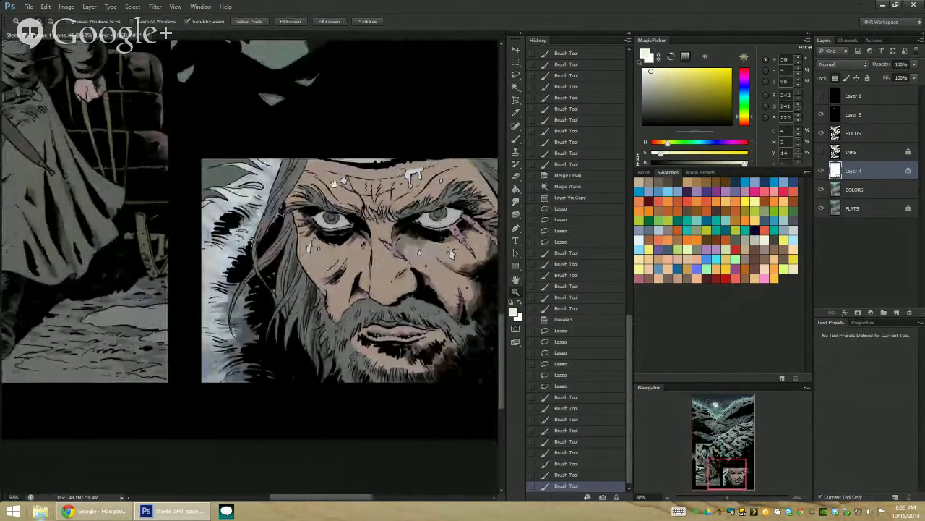
{"action": "left_click_drag", "start_coordinate": [399, 134], "coordinate": [268, 69]}
{"action": "key", "text": "b"}
{"action": "left_click", "coordinate": [295, 230], "text": "alt"}
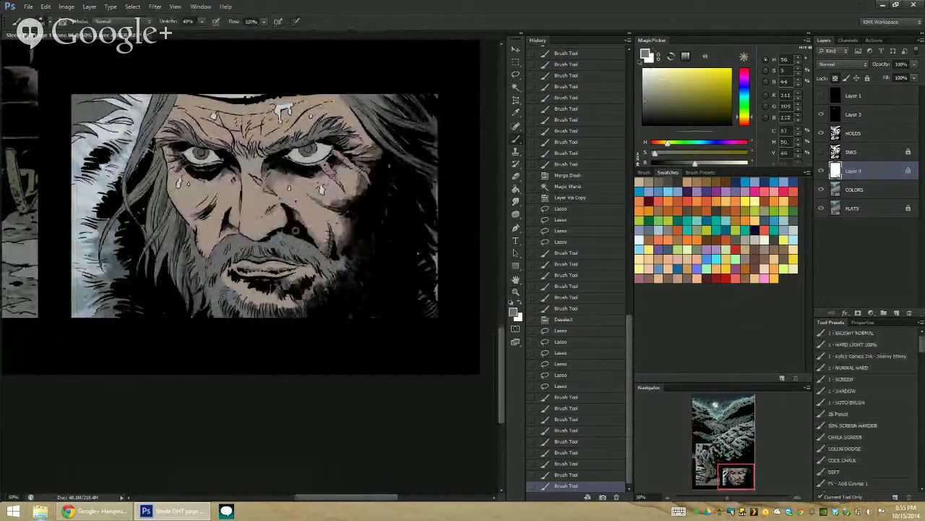
{"action": "left_click", "coordinate": [650, 84]}
{"action": "left_click_drag", "start_coordinate": [743, 118], "coordinate": [744, 120]}
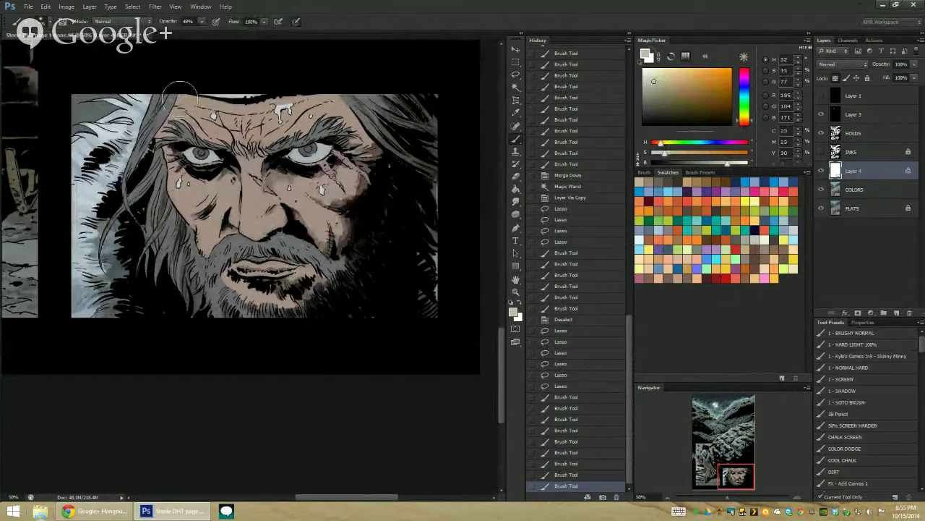
Step: Lasso the long hair strands between the fur collar and the face in the close-up panel
{"action": "key", "text": "l"}
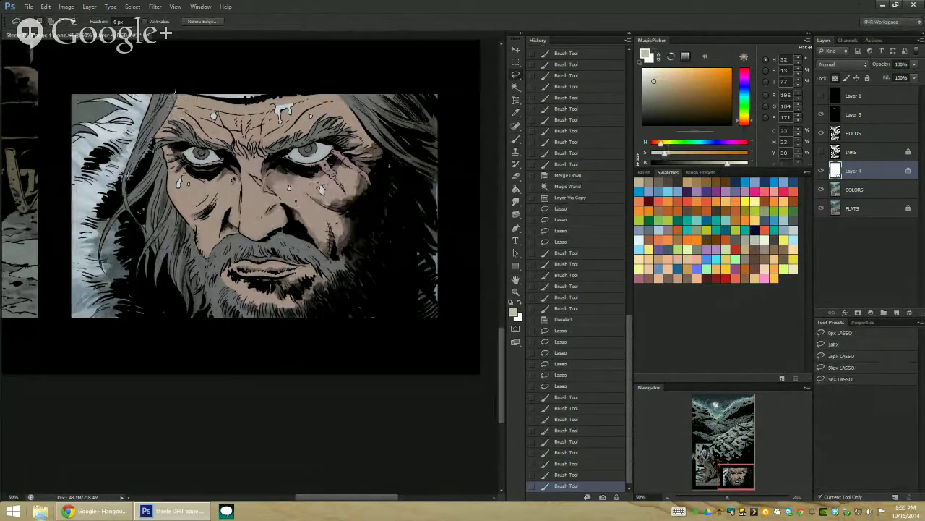
{"action": "mouse_move", "coordinate": [126, 197]}
{"action": "left_mouse_down"}
{"action": "mouse_move", "coordinate": [134, 221]}
{"action": "mouse_move", "coordinate": [143, 64]}
{"action": "mouse_move", "coordinate": [175, 93]}
{"action": "left_mouse_up"}
{"action": "mouse_move", "coordinate": [154, 135]}
{"action": "left_mouse_down"}
{"action": "mouse_move", "coordinate": [171, 66]}
{"action": "mouse_move", "coordinate": [173, 90]}
{"action": "left_mouse_up"}
{"action": "left_click", "coordinate": [159, 166], "text": "ctrl"}
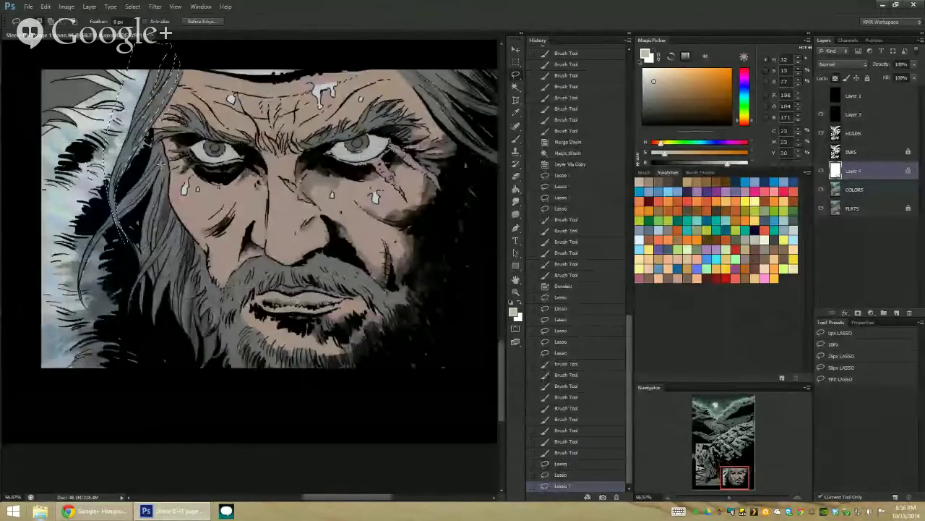
{"action": "left_click_drag", "start_coordinate": [157, 153], "coordinate": [120, 204]}
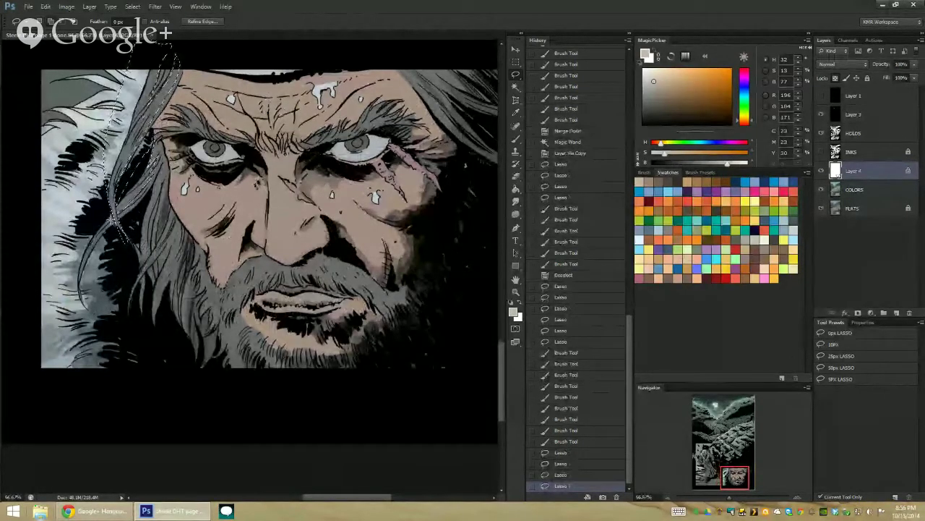
{"action": "left_click_drag", "start_coordinate": [75, 262], "coordinate": [70, 288]}
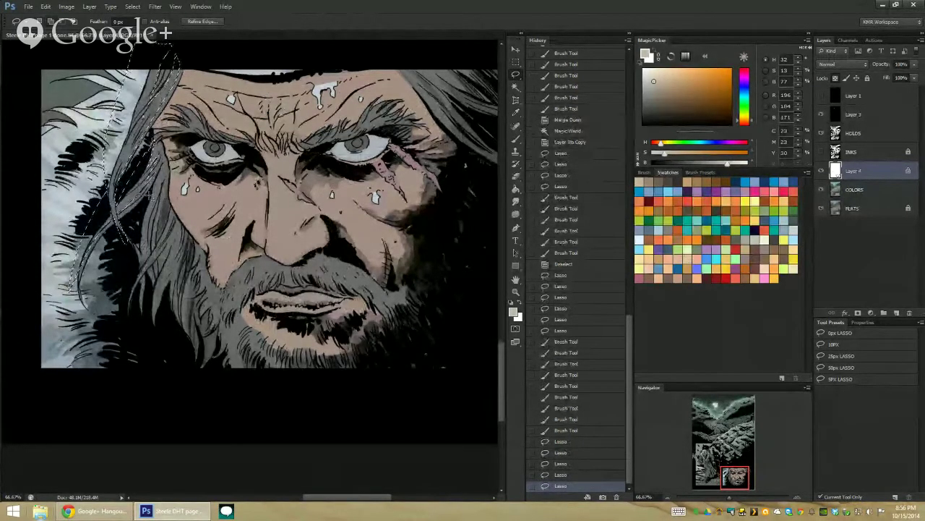
{"action": "left_click_drag", "start_coordinate": [144, 203], "coordinate": [153, 174]}
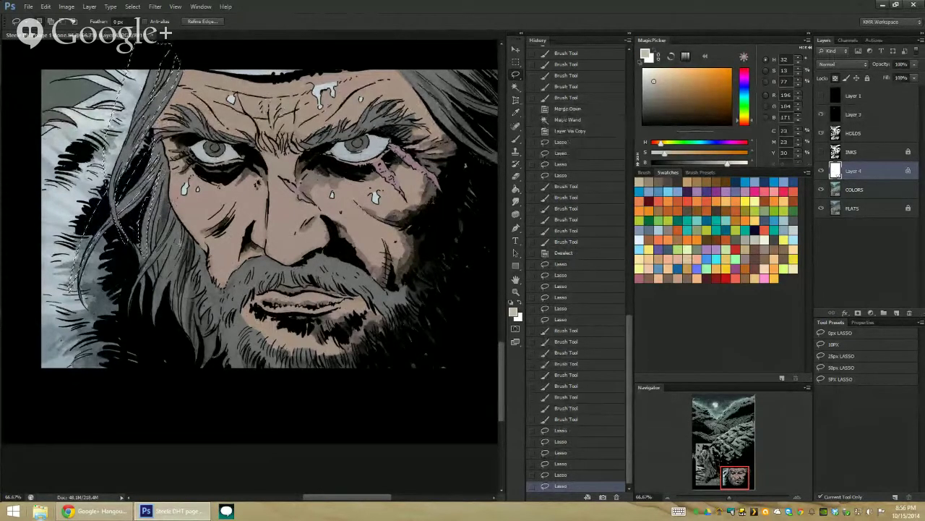
{"action": "left_click_drag", "start_coordinate": [152, 245], "coordinate": [157, 253]}
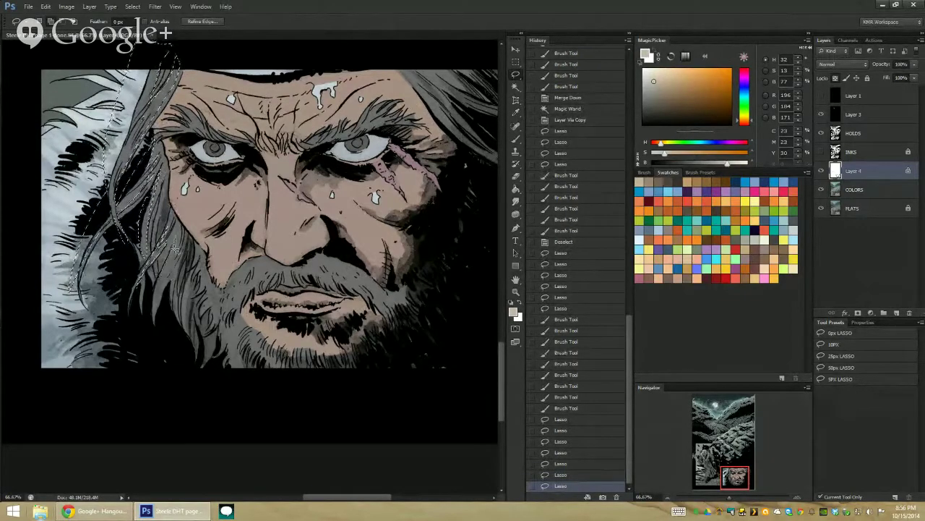
Step: Add the lower hair-strand tips beside the cheek to the lasso selection, undoing stray outlines
{"action": "left_click_drag", "start_coordinate": [152, 312], "coordinate": [160, 279]}
{"action": "key", "text": "ctrl+z"}
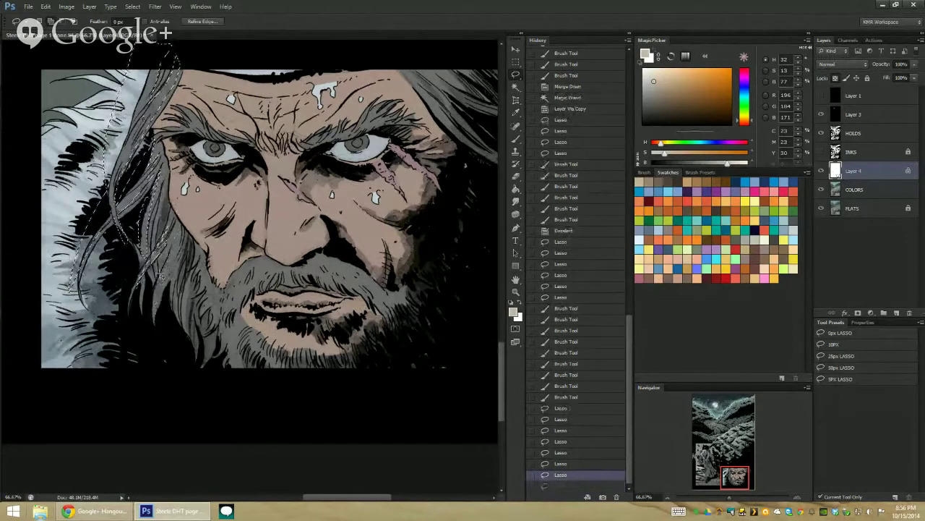
{"action": "mouse_move", "coordinate": [157, 266]}
{"action": "left_mouse_down"}
{"action": "mouse_move", "coordinate": [164, 277]}
{"action": "mouse_move", "coordinate": [145, 248]}
{"action": "mouse_move", "coordinate": [153, 236]}
{"action": "mouse_move", "coordinate": [140, 244]}
{"action": "left_mouse_up"}
{"action": "key", "text": "ctrl+z"}
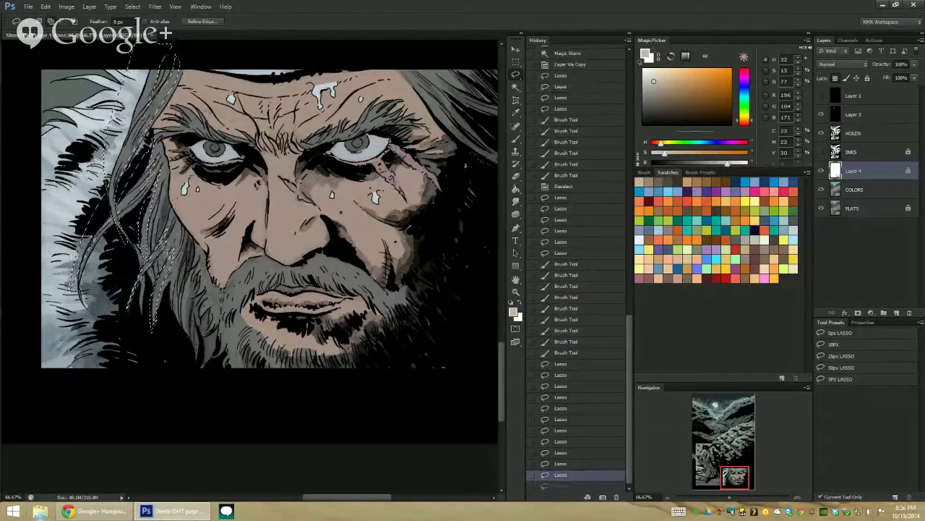
{"action": "left_click_drag", "start_coordinate": [177, 230], "coordinate": [181, 277]}
{"action": "key", "text": "ctrl+z"}
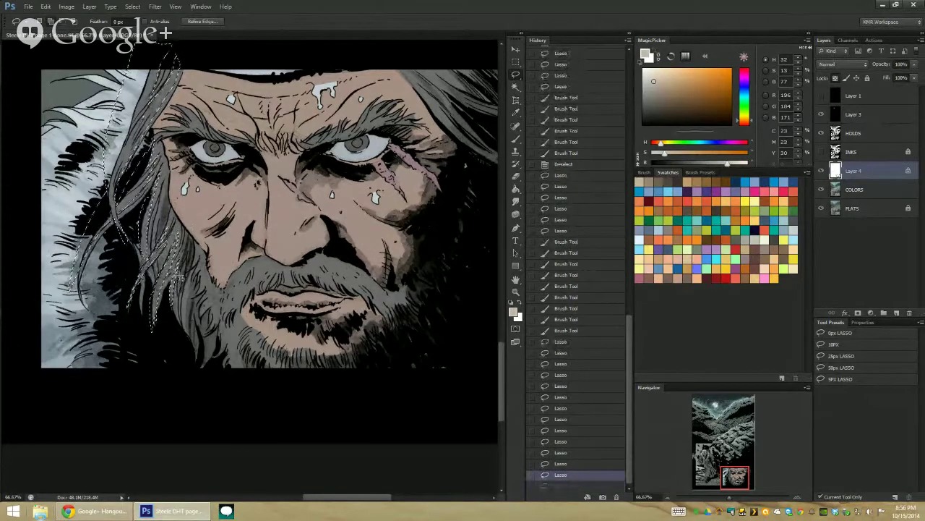
{"action": "key", "text": "ctrl+z"}
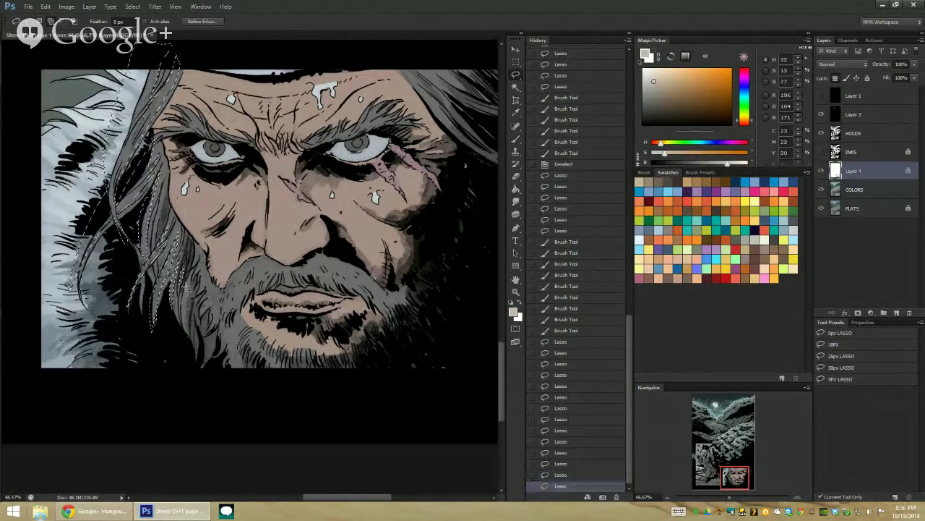
Step: Lasso more thin hair strands between the temple and the cheek, on the fur-collar side of the face
{"action": "left_click_drag", "start_coordinate": [137, 157], "coordinate": [154, 187]}
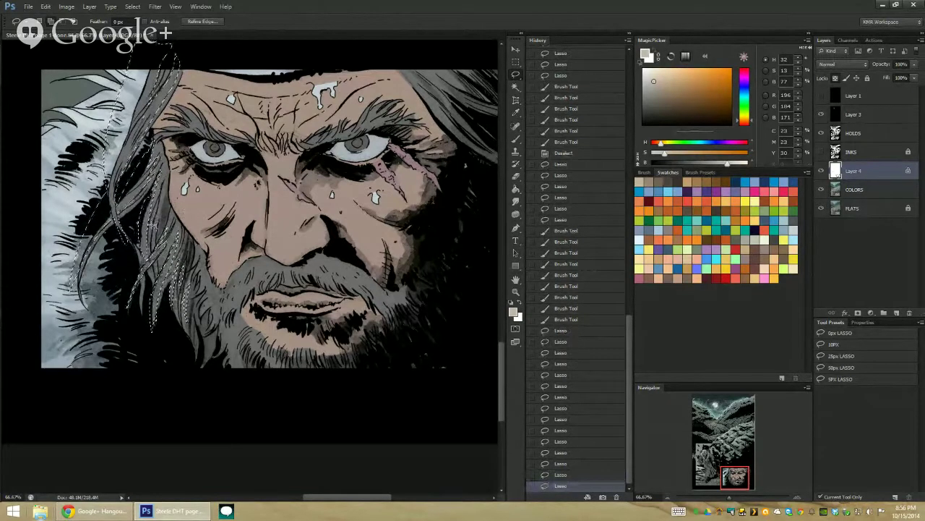
{"action": "left_click_drag", "start_coordinate": [149, 150], "coordinate": [167, 212]}
{"action": "mouse_move", "coordinate": [171, 243]}
{"action": "left_mouse_down"}
{"action": "mouse_move", "coordinate": [163, 246]}
{"action": "mouse_move", "coordinate": [170, 224]}
{"action": "left_mouse_up"}
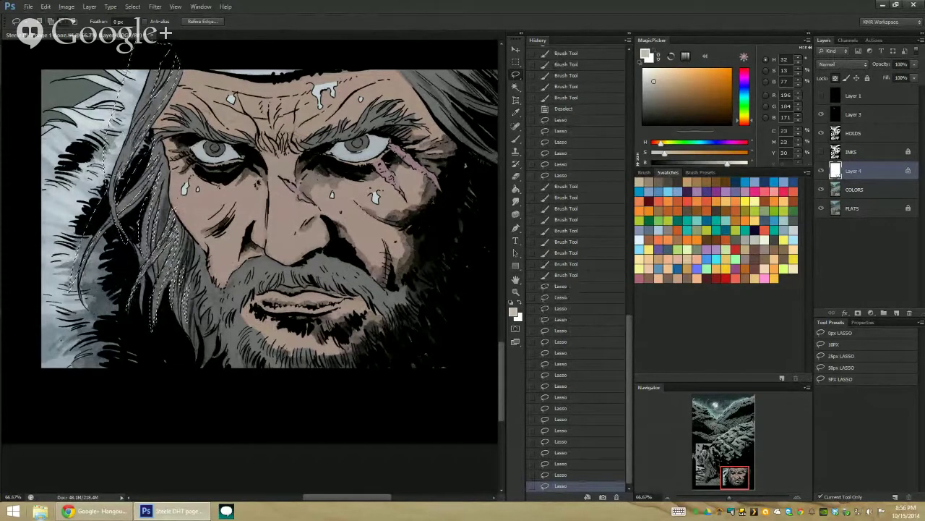
{"action": "key", "text": "ctrl+z"}
{"action": "left_click_drag", "start_coordinate": [150, 112], "coordinate": [137, 143]}
{"action": "key", "text": "ctrl+z"}
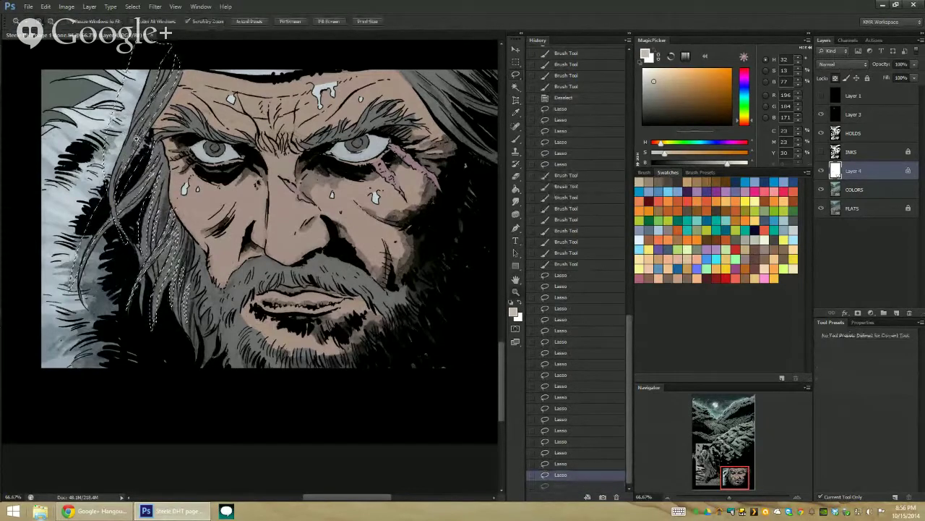
{"action": "scroll", "coordinate": [142, 144], "scroll_direction": "up", "scroll_amount": 1}
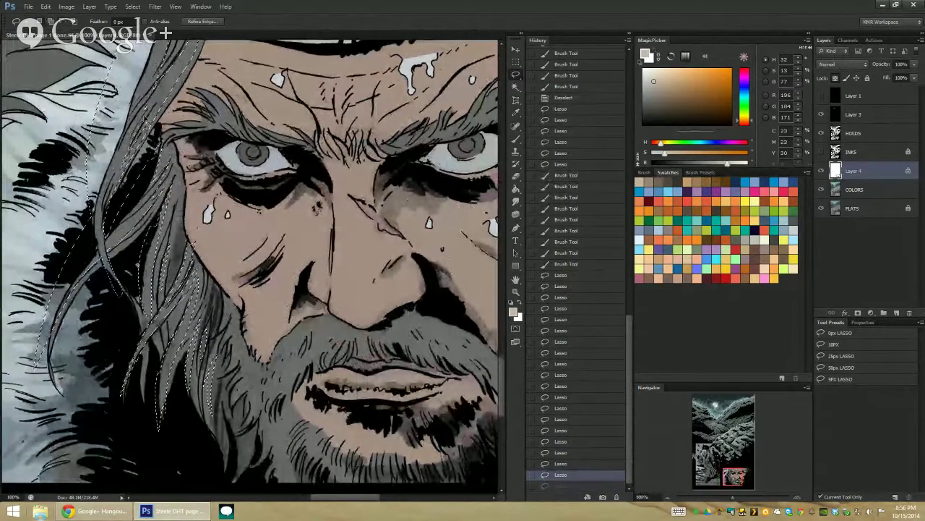
{"action": "mouse_move", "coordinate": [146, 120]}
{"action": "left_mouse_down"}
{"action": "mouse_move", "coordinate": [143, 130]}
{"action": "mouse_move", "coordinate": [150, 106]}
{"action": "mouse_move", "coordinate": [142, 132]}
{"action": "left_mouse_up"}
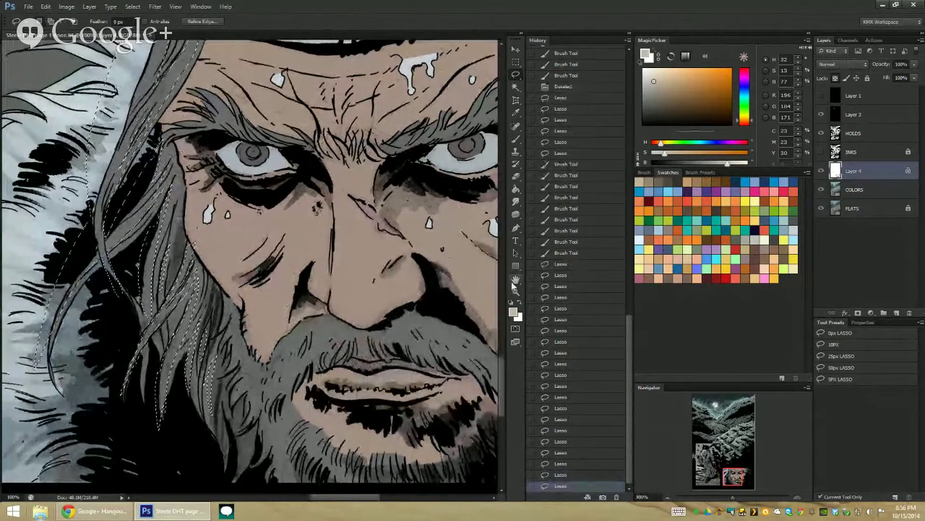
Step: Extend the lasso selection over the side beard and the near half of the moustache
{"action": "left_click", "coordinate": [474, 311], "text": "alt"}
{"action": "left_click", "coordinate": [474, 311], "text": "alt"}
{"action": "left_click_drag", "start_coordinate": [364, 318], "coordinate": [214, 198]}
{"action": "left_click", "coordinate": [215, 191], "text": "ctrl"}
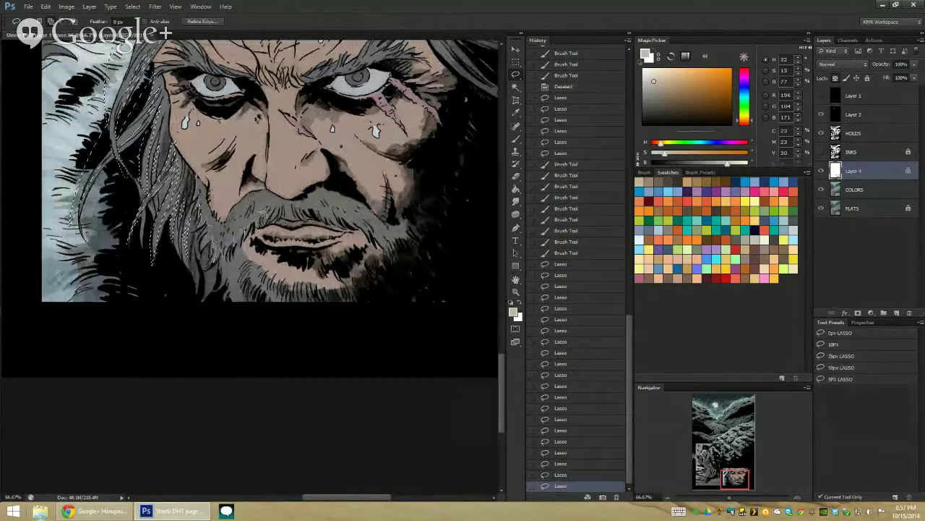
{"action": "mouse_move", "coordinate": [269, 188]}
{"action": "left_mouse_down"}
{"action": "mouse_move", "coordinate": [191, 161]}
{"action": "mouse_move", "coordinate": [177, 206]}
{"action": "mouse_move", "coordinate": [185, 214]}
{"action": "left_mouse_up"}
{"action": "left_click_drag", "start_coordinate": [268, 189], "coordinate": [290, 203]}
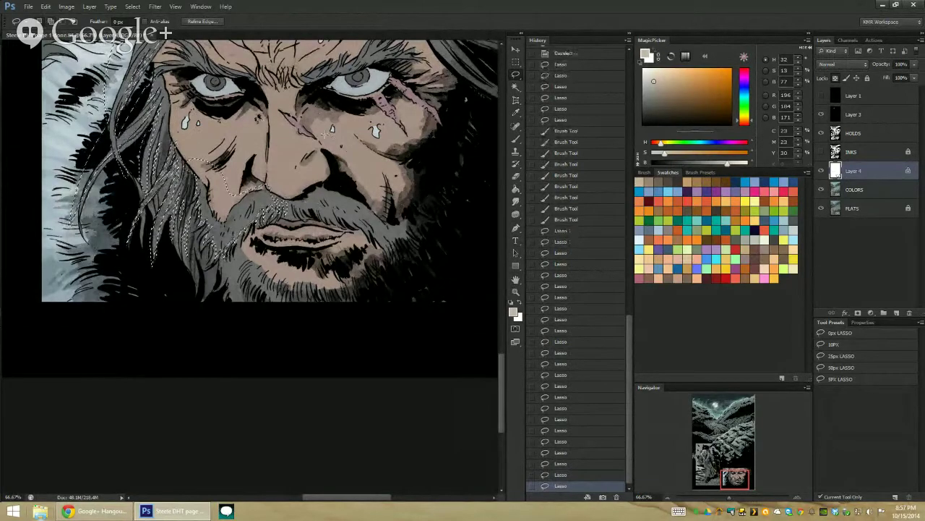
Step: Lasso the remaining half of the moustache and the chin beard to add them to the selection
{"action": "key", "text": "z"}
{"action": "left_click", "coordinate": [473, 315], "text": "alt"}
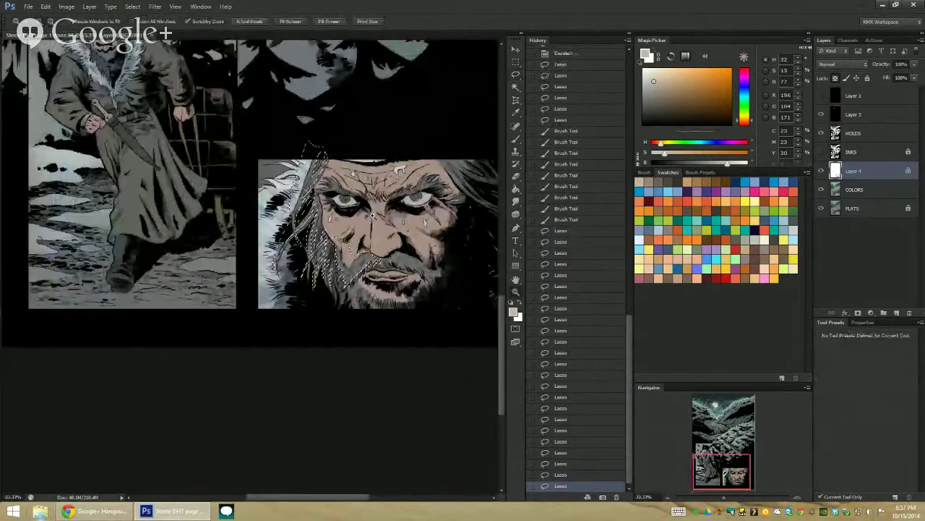
{"action": "left_click", "coordinate": [392, 275]}
{"action": "key", "text": "l"}
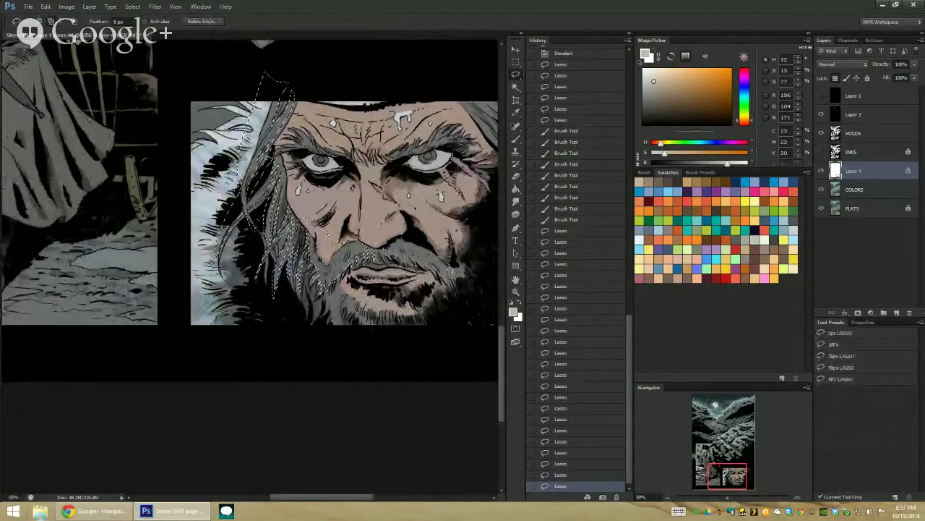
{"action": "mouse_move", "coordinate": [410, 238]}
{"action": "left_mouse_down"}
{"action": "mouse_move", "coordinate": [379, 226]}
{"action": "mouse_move", "coordinate": [360, 237]}
{"action": "left_mouse_up"}
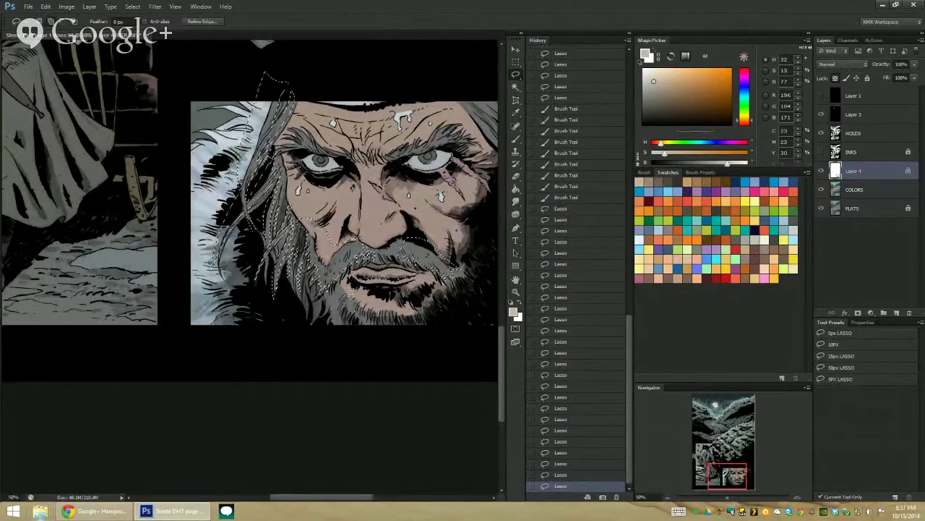
{"action": "left_click_drag", "start_coordinate": [363, 323], "coordinate": [357, 326]}
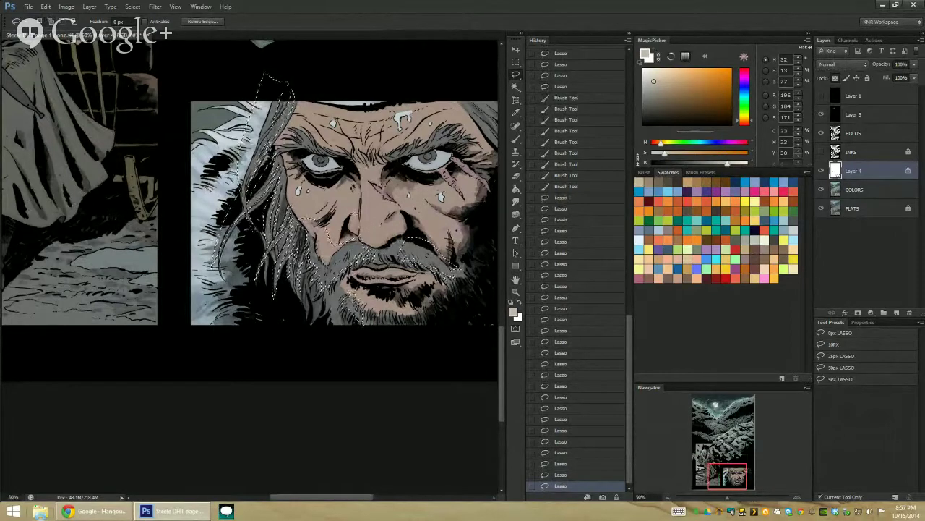
Step: Brush the selected hair, moustache and beard with light warm grey at 49% opacity, and drop the selection
{"action": "key", "text": "z"}
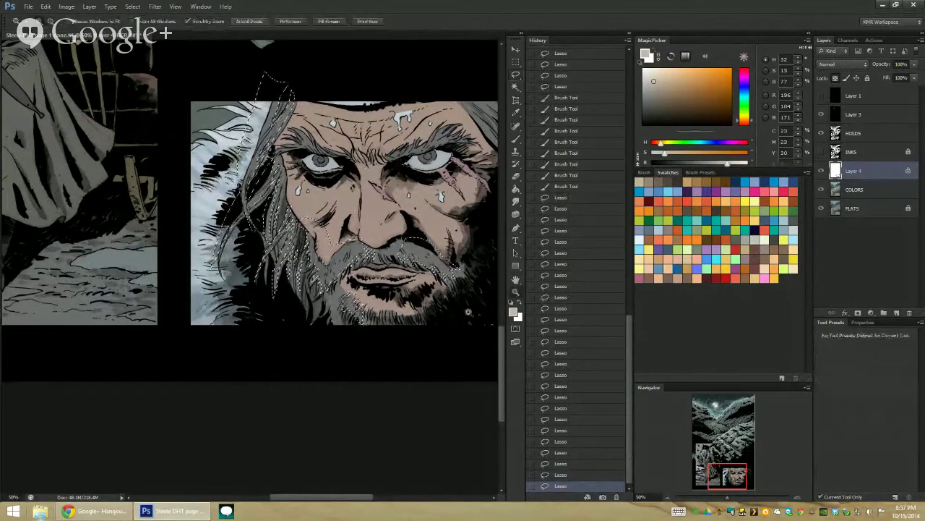
{"action": "left_click", "coordinate": [463, 316], "text": "alt"}
{"action": "left_click", "coordinate": [463, 317], "text": "alt"}
{"action": "key", "text": "b"}
{"action": "mouse_move", "coordinate": [393, 215]}
{"action": "left_mouse_down"}
{"action": "mouse_move", "coordinate": [403, 242]}
{"action": "mouse_move", "coordinate": [406, 217]}
{"action": "left_mouse_up"}
{"action": "left_click_drag", "start_coordinate": [407, 206], "coordinate": [451, 92]}
{"action": "mouse_move", "coordinate": [409, 228]}
{"action": "left_mouse_down"}
{"action": "mouse_move", "coordinate": [325, 159]}
{"action": "mouse_move", "coordinate": [284, 205]}
{"action": "mouse_move", "coordinate": [269, 206]}
{"action": "left_mouse_up"}
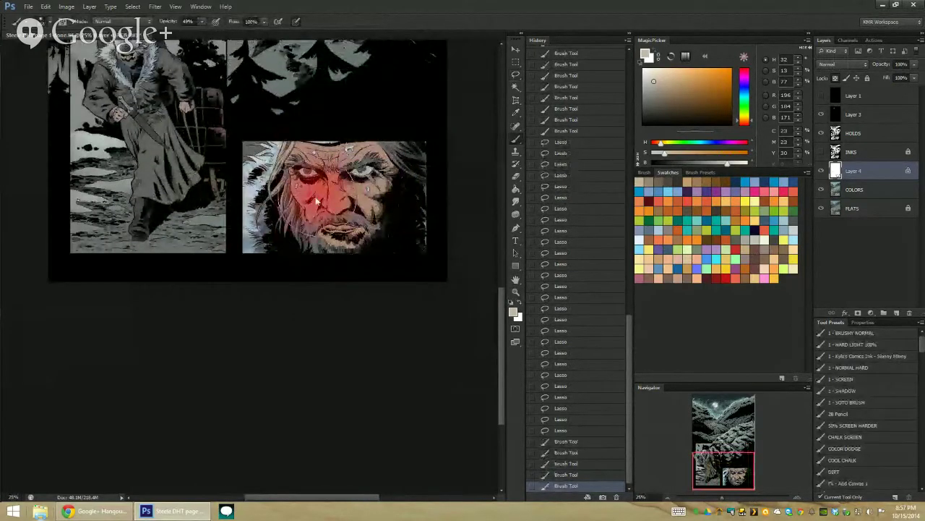
{"action": "left_click_drag", "start_coordinate": [327, 190], "coordinate": [368, 193]}
{"action": "mouse_move", "coordinate": [316, 217]}
{"action": "left_mouse_down"}
{"action": "mouse_move", "coordinate": [316, 259]}
{"action": "mouse_move", "coordinate": [322, 242]}
{"action": "left_mouse_up"}
{"action": "mouse_move", "coordinate": [321, 217]}
{"action": "left_mouse_down"}
{"action": "mouse_move", "coordinate": [321, 230]}
{"action": "mouse_move", "coordinate": [324, 210]}
{"action": "left_mouse_up"}
{"action": "left_click_drag", "start_coordinate": [332, 173], "coordinate": [324, 211]}
{"action": "left_click_drag", "start_coordinate": [332, 199], "coordinate": [342, 172]}
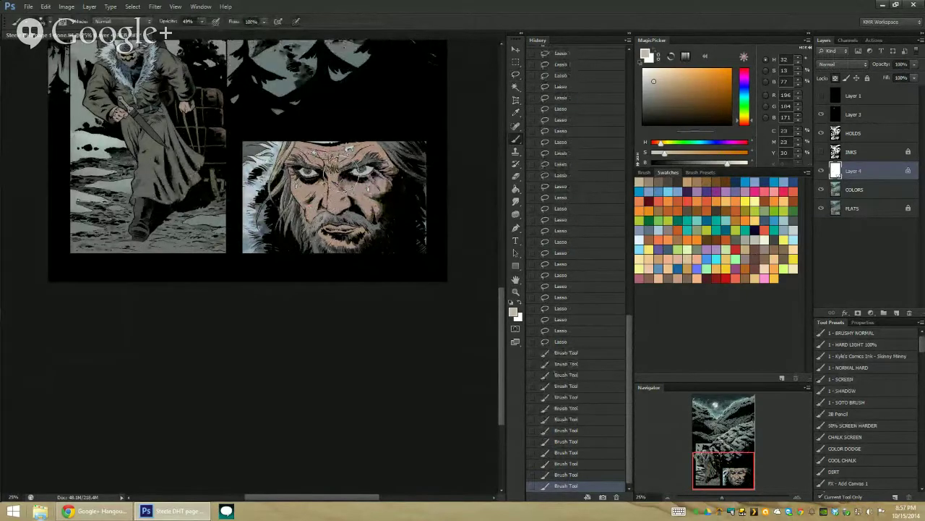
{"action": "left_click_drag", "start_coordinate": [344, 210], "coordinate": [343, 221]}
{"action": "left_click_drag", "start_coordinate": [345, 210], "coordinate": [330, 229]}
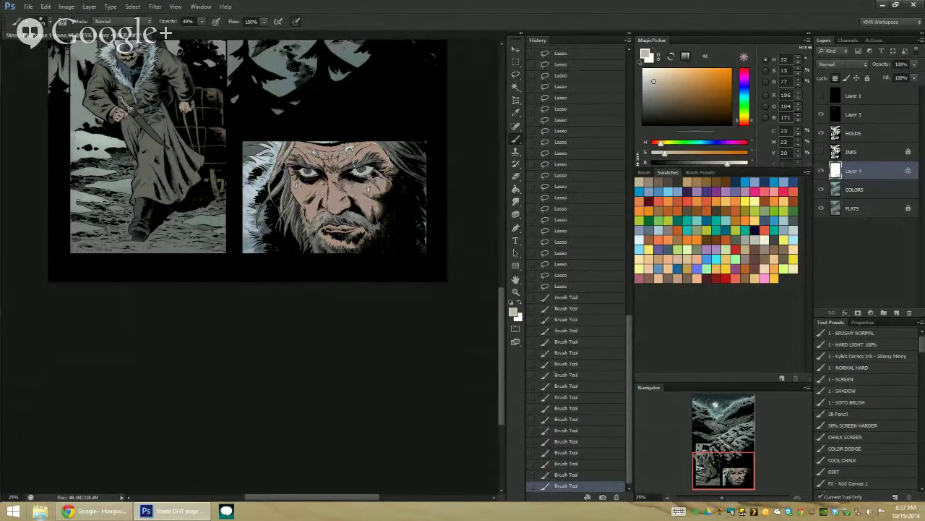
{"action": "key", "text": "z"}
{"action": "left_click", "coordinate": [300, 157]}
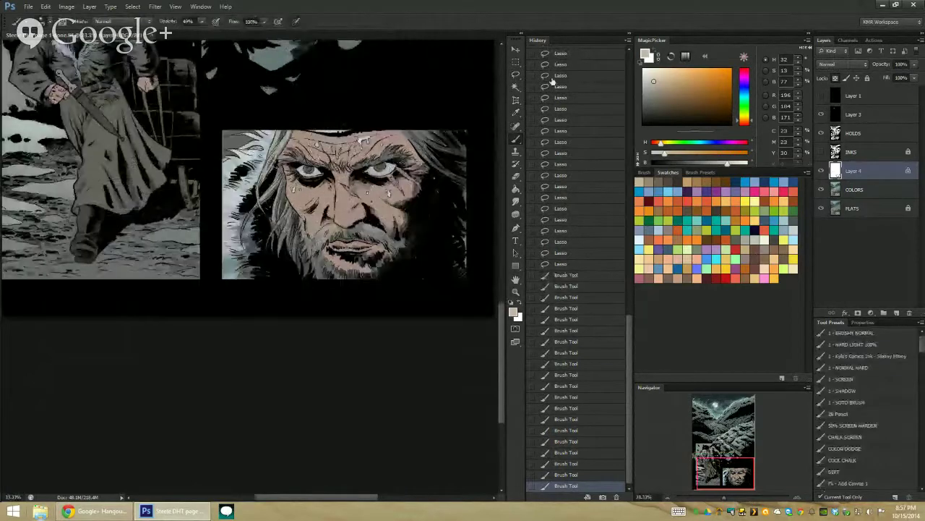
{"action": "left_click", "coordinate": [300, 156]}
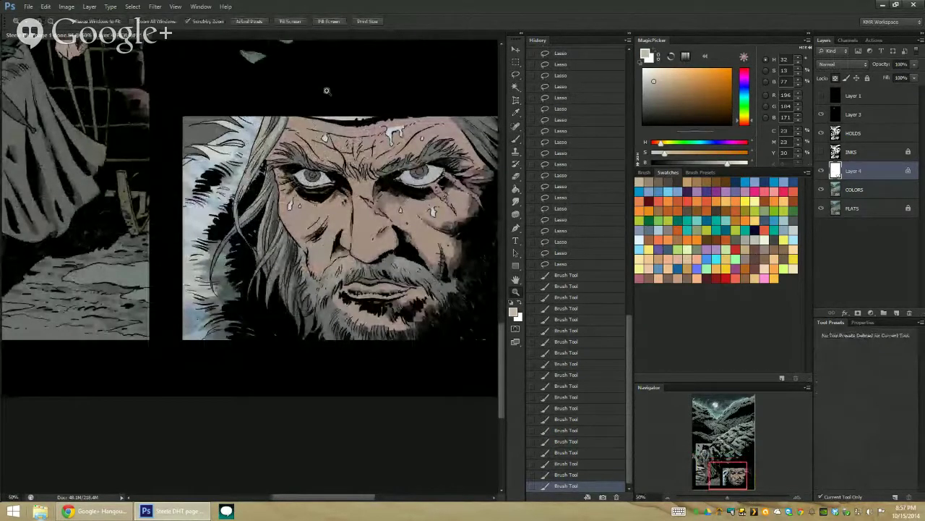
{"action": "key", "text": "l"}
{"action": "key", "text": "ctrl+d"}
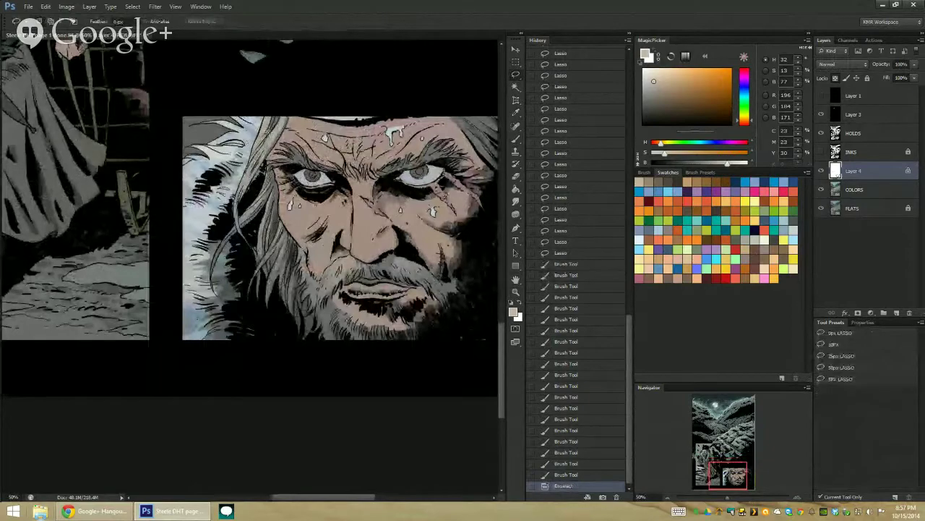
Step: Sample the skin tone near the mouth (RGB 166, 144, 134) and brush it around the lips
{"action": "left_click_drag", "start_coordinate": [348, 191], "coordinate": [312, 125]}
{"action": "key", "text": "z"}
{"action": "left_click", "coordinate": [320, 228]}
{"action": "key", "text": "l"}
{"action": "key", "text": "b"}
{"action": "left_click", "coordinate": [318, 241], "text": "alt"}
{"action": "left_click_drag", "start_coordinate": [324, 241], "coordinate": [286, 246]}
{"action": "mouse_move", "coordinate": [312, 243]}
{"action": "left_mouse_down"}
{"action": "mouse_move", "coordinate": [280, 243]}
{"action": "mouse_move", "coordinate": [312, 277]}
{"action": "left_mouse_up"}
{"action": "left_click_drag", "start_coordinate": [315, 222], "coordinate": [327, 225]}
{"action": "left_click_drag", "start_coordinate": [325, 224], "coordinate": [337, 226]}
{"action": "left_click_drag", "start_coordinate": [334, 225], "coordinate": [354, 228]}
{"action": "left_click_drag", "start_coordinate": [352, 227], "coordinate": [371, 226]}
{"action": "left_click_drag", "start_coordinate": [369, 226], "coordinate": [380, 223]}
Step: Brush short skin-tone strokes along the chin where the skin meets the beard
{"action": "left_click_drag", "start_coordinate": [307, 248], "coordinate": [312, 254]}
{"action": "left_click_drag", "start_coordinate": [311, 250], "coordinate": [322, 263]}
{"action": "left_click_drag", "start_coordinate": [321, 255], "coordinate": [333, 268]}
{"action": "left_click_drag", "start_coordinate": [335, 258], "coordinate": [341, 269]}
{"action": "mouse_move", "coordinate": [343, 261]}
{"action": "left_mouse_down"}
{"action": "mouse_move", "coordinate": [358, 271]}
{"action": "mouse_move", "coordinate": [350, 274]}
{"action": "left_mouse_up"}
{"action": "left_click_drag", "start_coordinate": [352, 266], "coordinate": [354, 279]}
{"action": "left_click_drag", "start_coordinate": [355, 269], "coordinate": [358, 278]}
{"action": "mouse_move", "coordinate": [345, 268]}
{"action": "left_mouse_down"}
{"action": "mouse_move", "coordinate": [349, 277]}
{"action": "mouse_move", "coordinate": [377, 272]}
{"action": "left_mouse_up"}
{"action": "left_click_drag", "start_coordinate": [383, 261], "coordinate": [398, 278]}
{"action": "left_click_drag", "start_coordinate": [389, 273], "coordinate": [387, 281]}
{"action": "left_click_drag", "start_coordinate": [379, 273], "coordinate": [382, 282]}
{"action": "left_click_drag", "start_coordinate": [375, 273], "coordinate": [372, 281]}
{"action": "left_click_drag", "start_coordinate": [362, 274], "coordinate": [364, 282]}
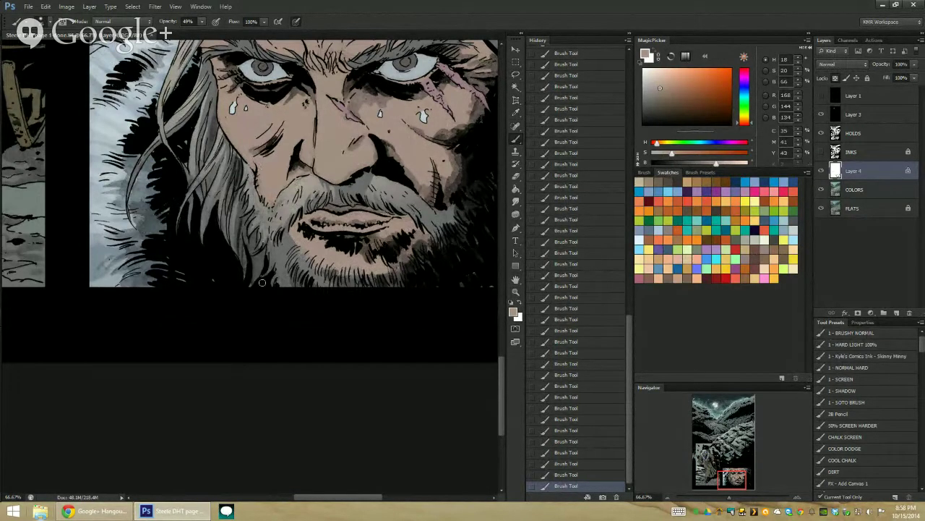
Step: Lasso hair strands on the shadowed side of the close-up face and switch to the Brush tool
{"action": "left_click", "coordinate": [515, 292]}
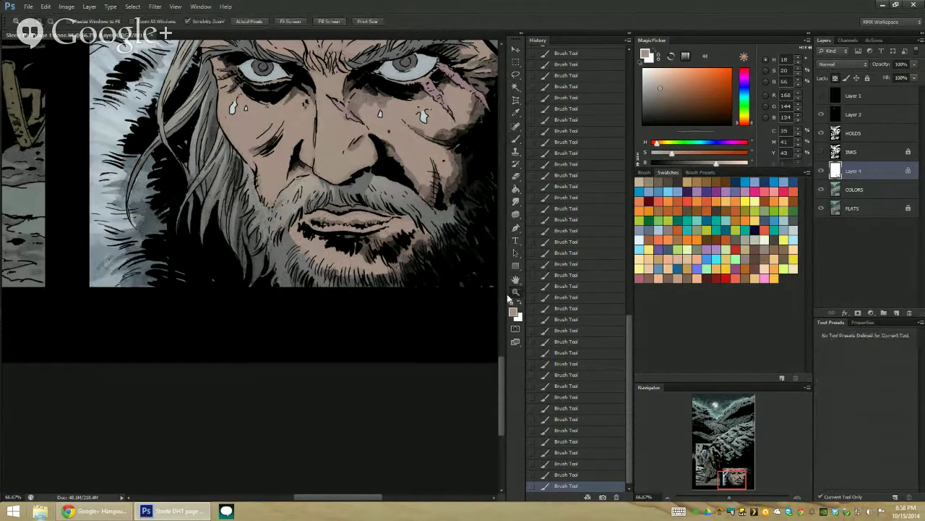
{"action": "left_click", "coordinate": [454, 320], "text": "alt"}
{"action": "left_click", "coordinate": [454, 321], "text": "alt"}
{"action": "left_click_drag", "start_coordinate": [335, 204], "coordinate": [246, 141]}
{"action": "left_click", "coordinate": [370, 128]}
{"action": "mouse_move", "coordinate": [378, 122]}
{"action": "left_mouse_down"}
{"action": "mouse_move", "coordinate": [279, 198]}
{"action": "mouse_move", "coordinate": [263, 152]}
{"action": "left_mouse_up"}
{"action": "key", "text": "l"}
{"action": "mouse_move", "coordinate": [280, 169]}
{"action": "left_mouse_down"}
{"action": "mouse_move", "coordinate": [291, 189]}
{"action": "mouse_move", "coordinate": [272, 157]}
{"action": "mouse_move", "coordinate": [298, 183]}
{"action": "mouse_move", "coordinate": [281, 146]}
{"action": "left_mouse_up"}
{"action": "key", "text": "b"}
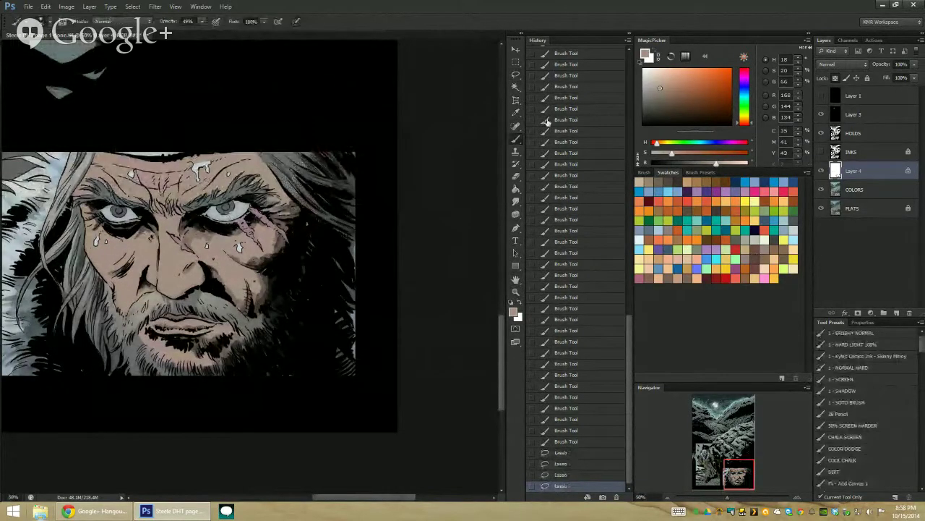
Step: Brush highlights over the lassoed hair strands on the shadowed side of the close-up face
{"action": "left_click_drag", "start_coordinate": [287, 140], "coordinate": [341, 105]}
{"action": "left_click_drag", "start_coordinate": [292, 140], "coordinate": [303, 105]}
{"action": "left_click_drag", "start_coordinate": [249, 157], "coordinate": [256, 136]}
{"action": "key", "text": "z"}
{"action": "key", "text": "ctrl+0"}
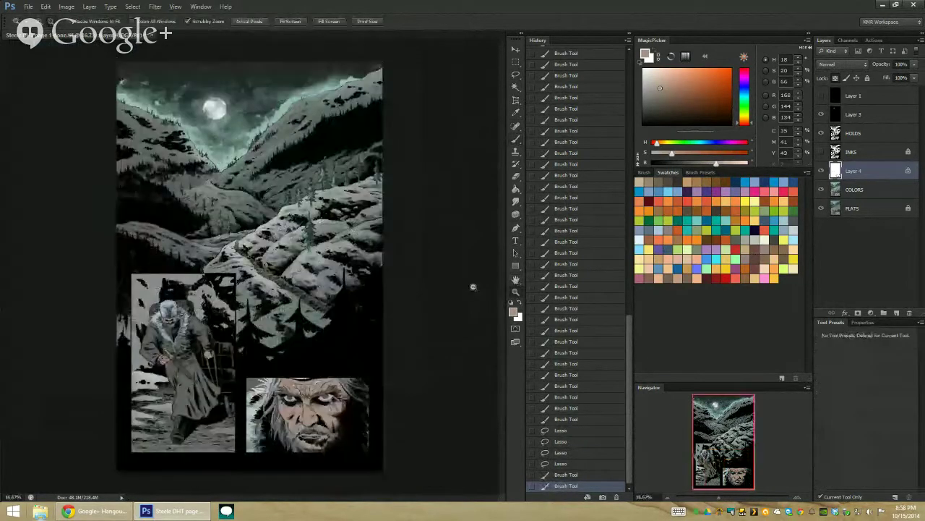
Step: Set the brush colour to a light warm off-white (RGB 230, 222, 213) and drop the lasso selection
{"action": "left_click", "coordinate": [303, 360]}
{"action": "mouse_move", "coordinate": [309, 360]}
{"action": "left_mouse_down"}
{"action": "mouse_move", "coordinate": [294, 130]}
{"action": "mouse_move", "coordinate": [309, 98]}
{"action": "left_mouse_up"}
{"action": "left_click", "coordinate": [282, 165]}
{"action": "left_click", "coordinate": [282, 152]}
{"action": "left_click", "coordinate": [286, 153]}
{"action": "key", "text": "b"}
{"action": "left_click", "coordinate": [201, 92], "text": "alt"}
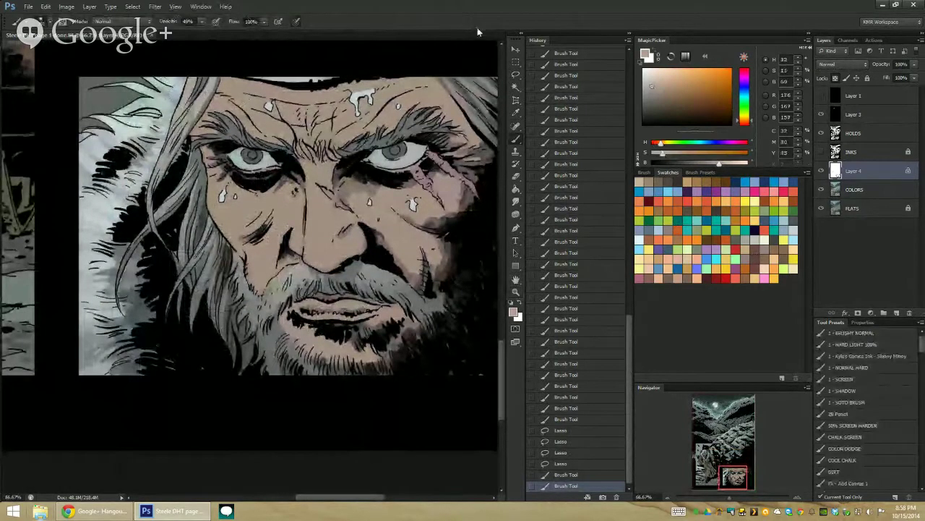
{"action": "left_click", "coordinate": [648, 74]}
{"action": "mouse_move", "coordinate": [248, 153]}
{"action": "left_mouse_down"}
{"action": "mouse_move", "coordinate": [235, 155]}
{"action": "mouse_move", "coordinate": [228, 135]}
{"action": "mouse_move", "coordinate": [244, 116]}
{"action": "left_mouse_up"}
{"action": "key", "text": "l"}
{"action": "left_click", "coordinate": [251, 50]}
{"action": "key", "text": "b"}
Step: Brush off-white highlights along the long hair strands on the lit side of the close-up face
{"action": "left_click_drag", "start_coordinate": [191, 78], "coordinate": [182, 102]}
{"action": "mouse_move", "coordinate": [190, 95]}
{"action": "left_mouse_down"}
{"action": "mouse_move", "coordinate": [179, 117]}
{"action": "mouse_move", "coordinate": [188, 103]}
{"action": "left_mouse_up"}
{"action": "left_click_drag", "start_coordinate": [205, 79], "coordinate": [197, 99]}
{"action": "left_click_drag", "start_coordinate": [197, 86], "coordinate": [155, 177]}
{"action": "left_click_drag", "start_coordinate": [165, 210], "coordinate": [135, 241]}
{"action": "left_click_drag", "start_coordinate": [185, 216], "coordinate": [175, 263]}
{"action": "left_click_drag", "start_coordinate": [185, 234], "coordinate": [178, 286]}
Step: Brush short off-white highlights into the cheek beard and the lit half of the moustache
{"action": "mouse_move", "coordinate": [214, 256]}
{"action": "left_mouse_down"}
{"action": "mouse_move", "coordinate": [191, 322]}
{"action": "mouse_move", "coordinate": [244, 286]}
{"action": "left_mouse_up"}
{"action": "left_click_drag", "start_coordinate": [243, 285], "coordinate": [259, 316]}
{"action": "left_click_drag", "start_coordinate": [276, 271], "coordinate": [262, 304]}
{"action": "mouse_move", "coordinate": [278, 280]}
{"action": "left_mouse_down"}
{"action": "mouse_move", "coordinate": [265, 299]}
{"action": "mouse_move", "coordinate": [270, 311]}
{"action": "left_mouse_up"}
{"action": "left_click_drag", "start_coordinate": [283, 287], "coordinate": [272, 307]}
{"action": "left_click_drag", "start_coordinate": [298, 274], "coordinate": [286, 289]}
{"action": "left_click_drag", "start_coordinate": [304, 275], "coordinate": [295, 290]}
{"action": "mouse_move", "coordinate": [310, 269]}
{"action": "left_mouse_down"}
{"action": "mouse_move", "coordinate": [303, 284]}
{"action": "mouse_move", "coordinate": [267, 304]}
{"action": "left_mouse_up"}
{"action": "left_click_drag", "start_coordinate": [268, 296], "coordinate": [257, 320]}
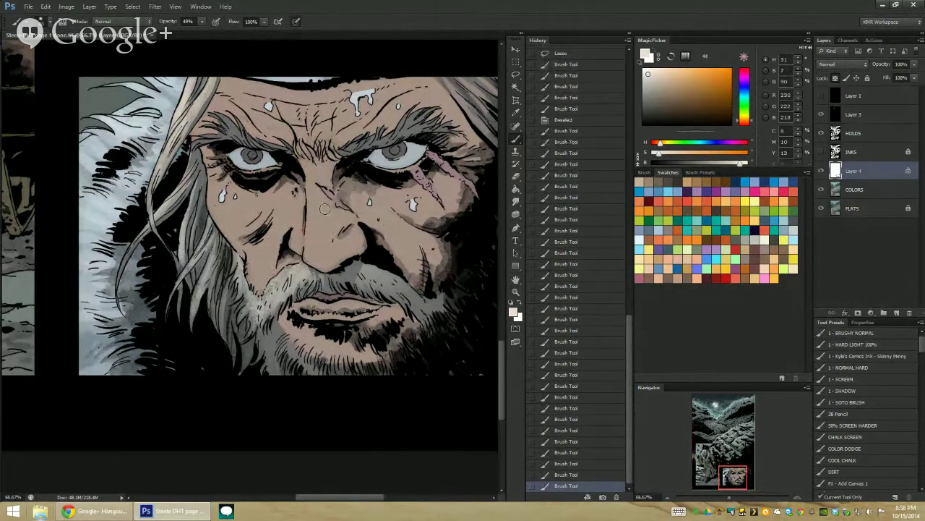
Step: Brush off-white highlights along the other half of the moustache, below the nose on the shadowed side
{"action": "left_click_drag", "start_coordinate": [296, 209], "coordinate": [268, 148]}
{"action": "mouse_move", "coordinate": [313, 197]}
{"action": "left_mouse_down"}
{"action": "mouse_move", "coordinate": [300, 211]}
{"action": "mouse_move", "coordinate": [304, 230]}
{"action": "left_mouse_up"}
{"action": "mouse_move", "coordinate": [328, 193]}
{"action": "left_mouse_down"}
{"action": "mouse_move", "coordinate": [311, 226]}
{"action": "mouse_move", "coordinate": [321, 228]}
{"action": "left_mouse_up"}
{"action": "mouse_move", "coordinate": [339, 205]}
{"action": "left_mouse_down"}
{"action": "mouse_move", "coordinate": [327, 230]}
{"action": "mouse_move", "coordinate": [340, 228]}
{"action": "left_mouse_up"}
{"action": "mouse_move", "coordinate": [342, 202]}
{"action": "left_mouse_down"}
{"action": "mouse_move", "coordinate": [355, 229]}
{"action": "mouse_move", "coordinate": [366, 228]}
{"action": "left_mouse_up"}
{"action": "left_click_drag", "start_coordinate": [331, 201], "coordinate": [347, 216]}
Step: Brush off-white highlights into the chin beard with a resized brush, undoing the strokes that do not suit
{"action": "right_click", "coordinate": [321, 194], "text": "alt"}
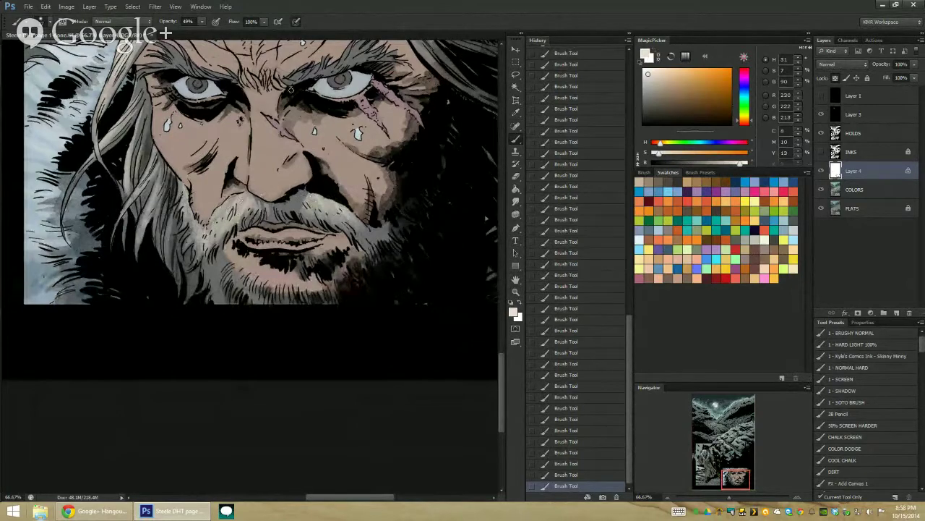
{"action": "right_click", "coordinate": [226, 263], "text": "alt"}
{"action": "mouse_move", "coordinate": [230, 246]}
{"action": "left_mouse_down"}
{"action": "mouse_move", "coordinate": [216, 279]}
{"action": "mouse_move", "coordinate": [223, 295]}
{"action": "left_mouse_up"}
{"action": "left_click_drag", "start_coordinate": [241, 266], "coordinate": [256, 291]}
{"action": "key", "text": "ctrl+z"}
{"action": "key", "text": "ctrl+alt+z"}
{"action": "key", "text": "ctrl+alt+z"}
{"action": "key", "text": "ctrl+alt+z"}
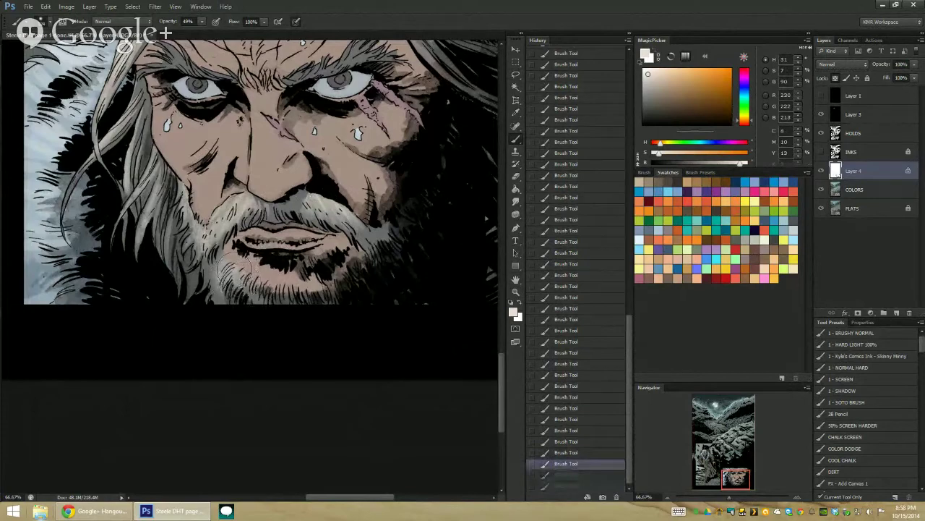
{"action": "right_click", "coordinate": [242, 257], "text": "alt"}
{"action": "mouse_move", "coordinate": [245, 287]}
{"action": "left_mouse_down"}
{"action": "mouse_move", "coordinate": [238, 271]}
{"action": "mouse_move", "coordinate": [240, 283]}
{"action": "left_mouse_up"}
Step: Examine the highlighted close-up face against the whole page at several zoom levels
{"action": "left_click", "coordinate": [516, 293]}
{"action": "left_click", "coordinate": [465, 312], "text": "alt"}
{"action": "left_click", "coordinate": [464, 312], "text": "alt"}
{"action": "left_click", "coordinate": [464, 312], "text": "alt"}
{"action": "left_click_drag", "start_coordinate": [438, 253], "coordinate": [330, 149]}
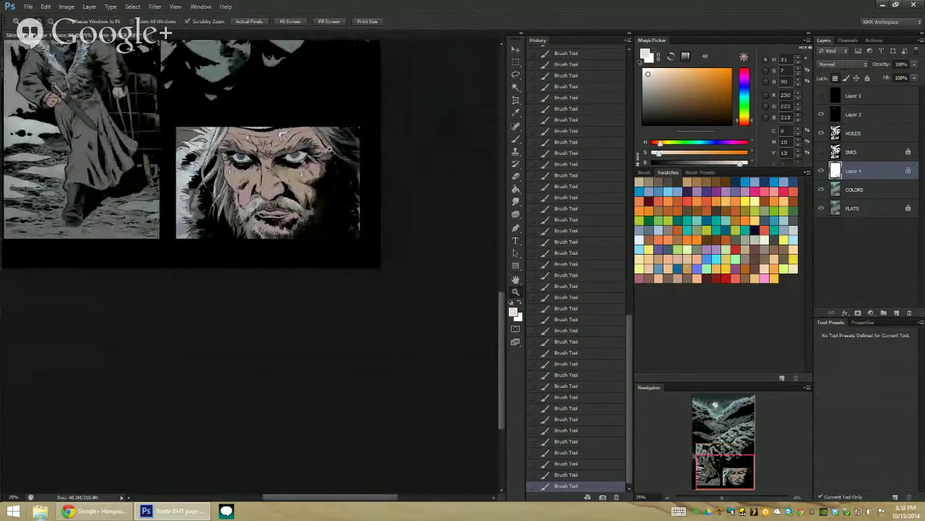
{"action": "left_click", "coordinate": [463, 308], "text": "alt"}
{"action": "left_click", "coordinate": [282, 329]}
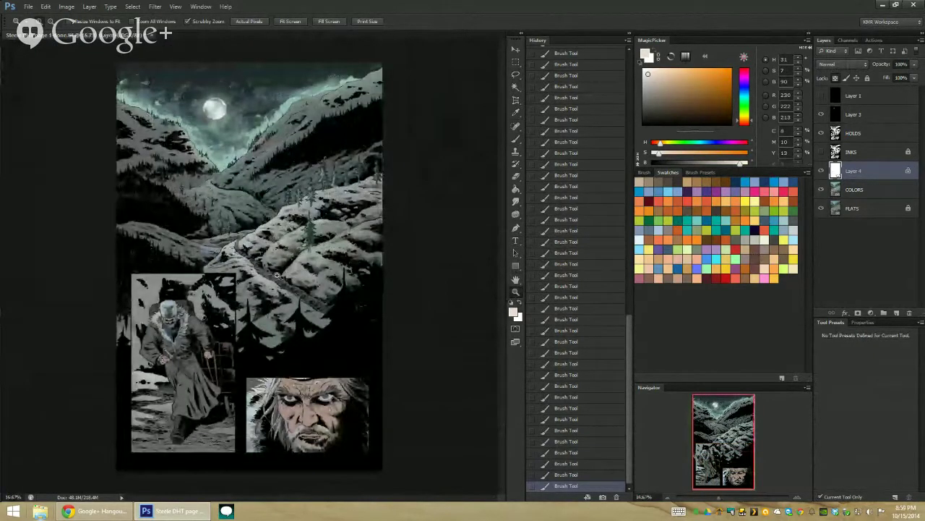
{"action": "left_click", "coordinate": [273, 337]}
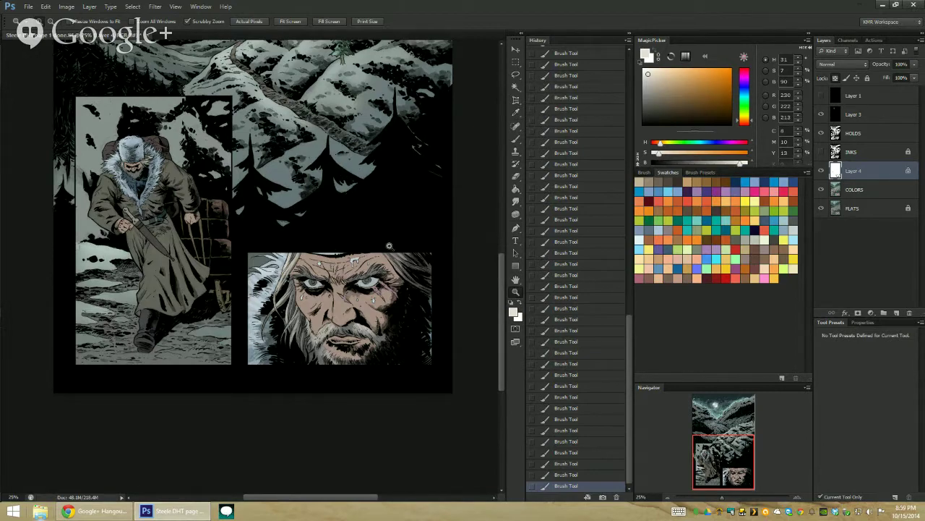
{"action": "left_click", "coordinate": [352, 289], "text": "alt"}
{"action": "left_click", "coordinate": [353, 291], "text": "alt"}
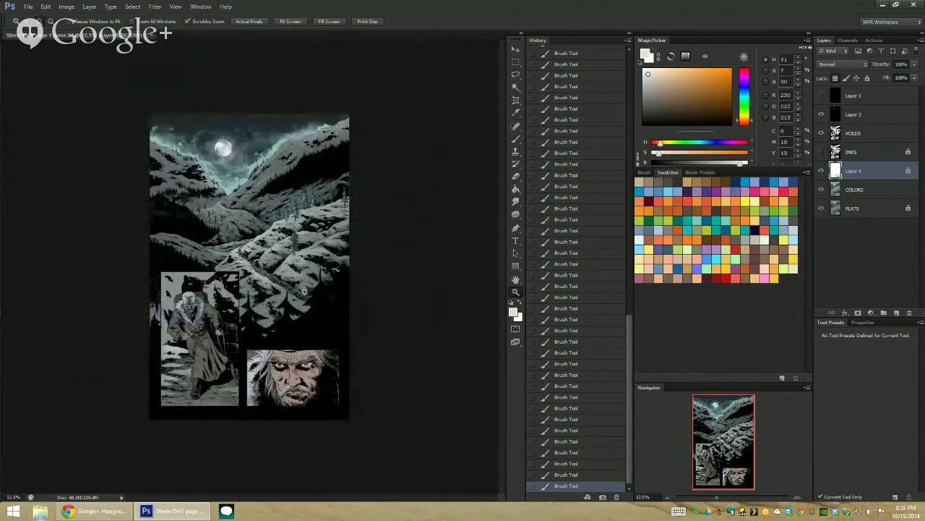
Step: Merge Layer 4 down into the COLORS layer
{"action": "left_click", "coordinate": [311, 319]}
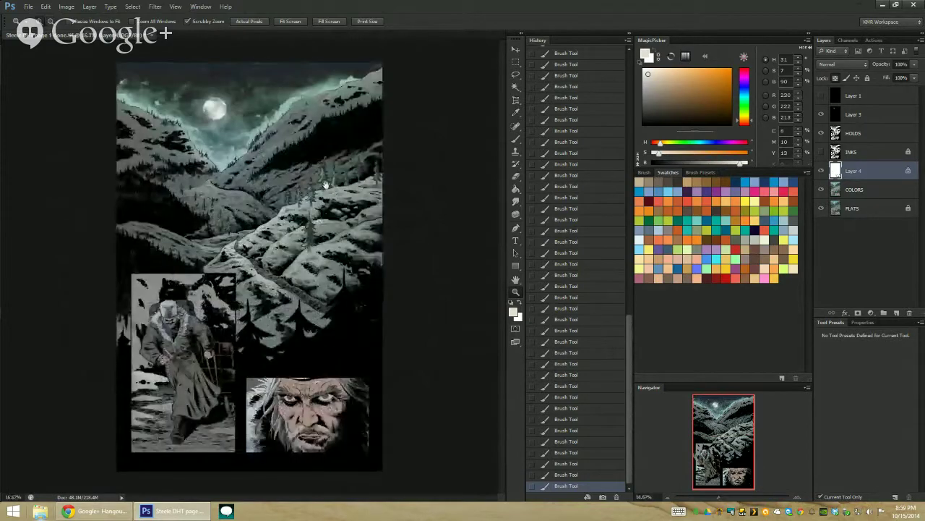
{"action": "left_click", "coordinate": [300, 332]}
{"action": "left_click_drag", "start_coordinate": [300, 332], "coordinate": [352, 123]}
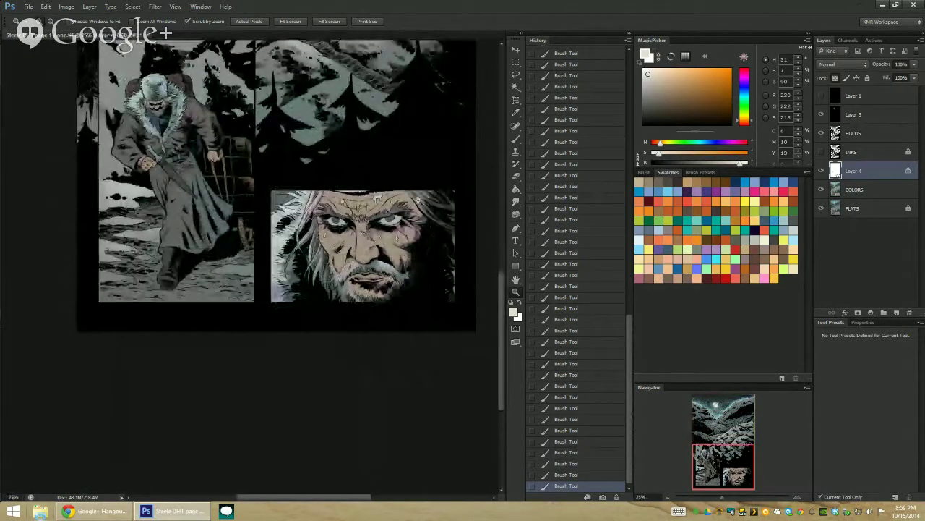
{"action": "right_click", "coordinate": [847, 171]}
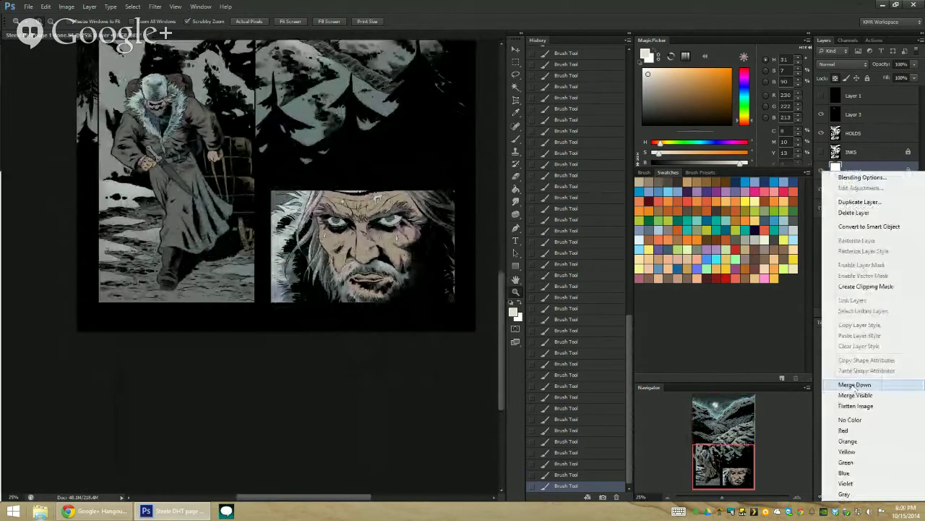
{"action": "left_click", "coordinate": [853, 384]}
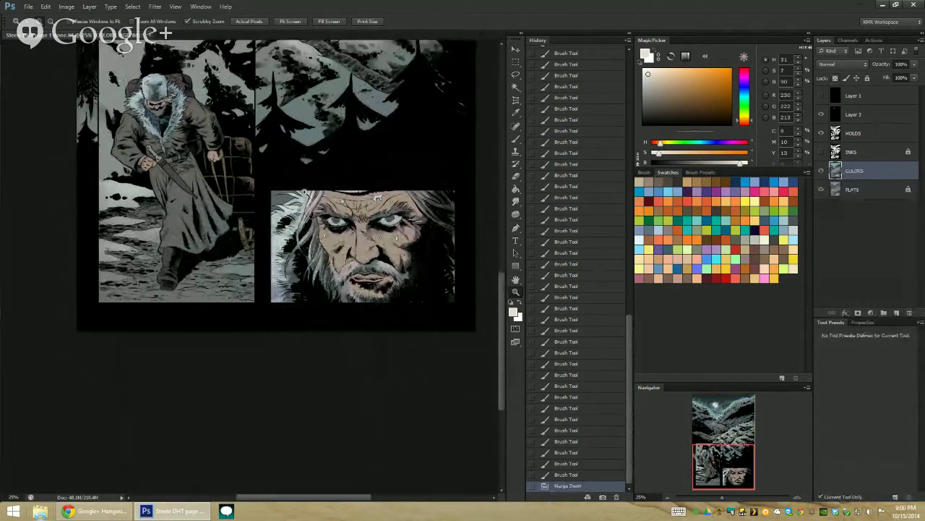
Step: Select the walking man's coat with the Magic Wand and copy it to a new layer
{"action": "scroll", "coordinate": [367, 251], "scroll_direction": "up", "scroll_amount": 1}
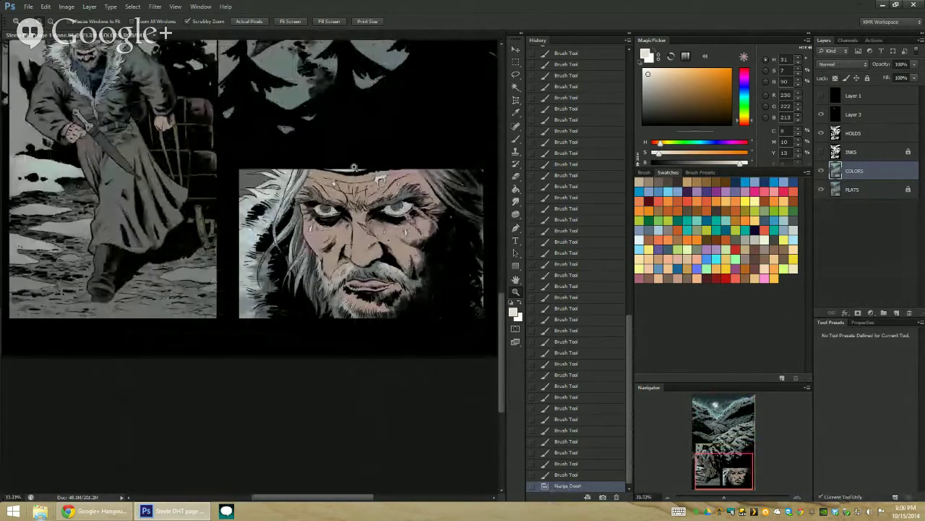
{"action": "left_click_drag", "start_coordinate": [305, 150], "coordinate": [392, 270]}
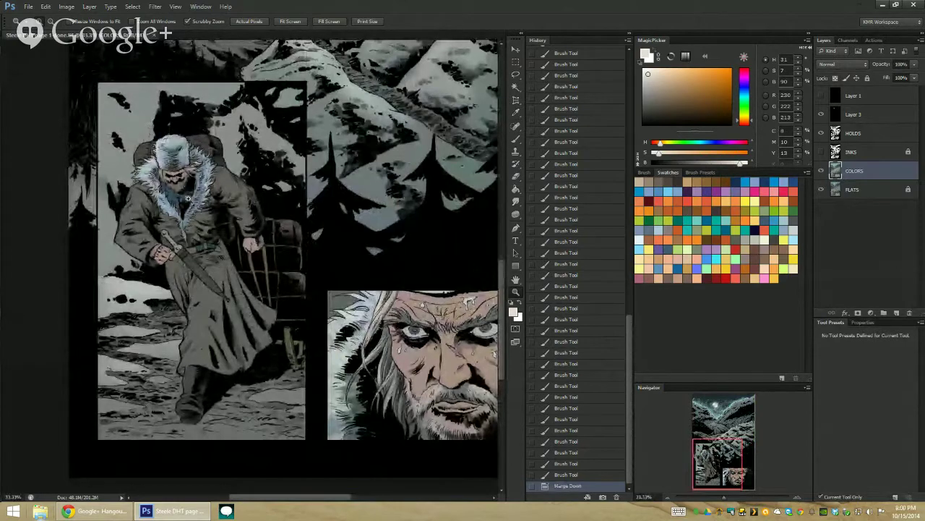
{"action": "left_click", "coordinate": [188, 197]}
{"action": "key", "text": "w"}
{"action": "left_click", "coordinate": [148, 210]}
{"action": "key", "text": "ctrl+j"}
Step: Brush tan (RGB 196, 176, 142) over the knife-arm sleeve with the 1 - SOTO BRUSH preset at 49% opacity
{"action": "key", "text": "b"}
{"action": "key", "text": "ctrl+plus"}
{"action": "left_click", "coordinate": [660, 77]}
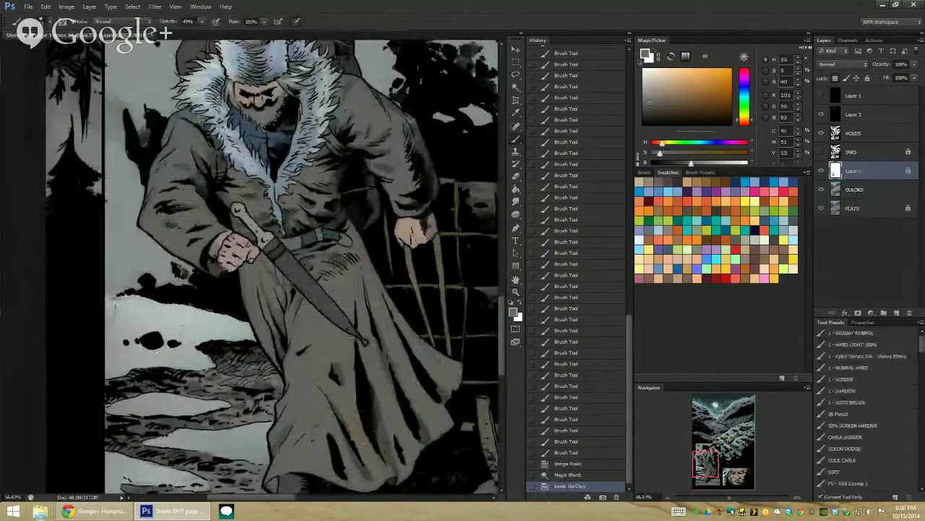
{"action": "left_click", "coordinate": [666, 80]}
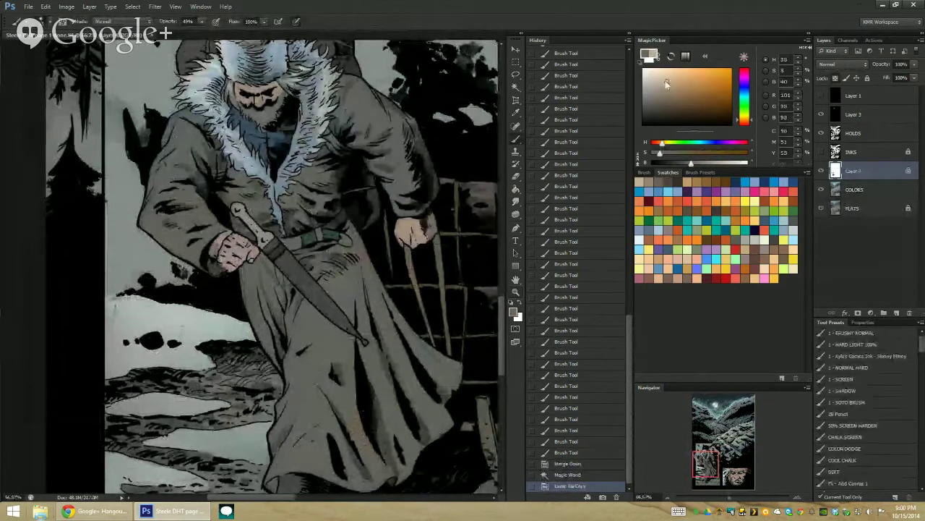
{"action": "left_click", "coordinate": [866, 404]}
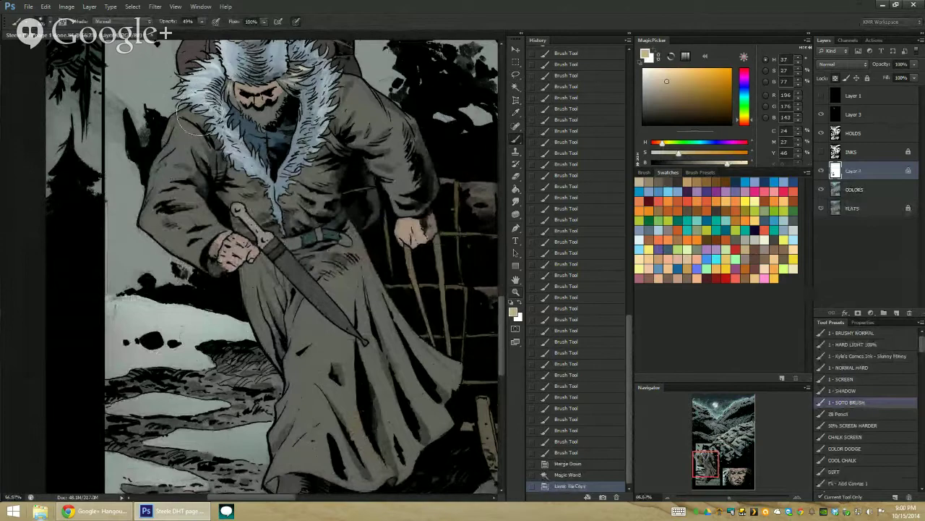
{"action": "left_click_drag", "start_coordinate": [194, 127], "coordinate": [182, 129]}
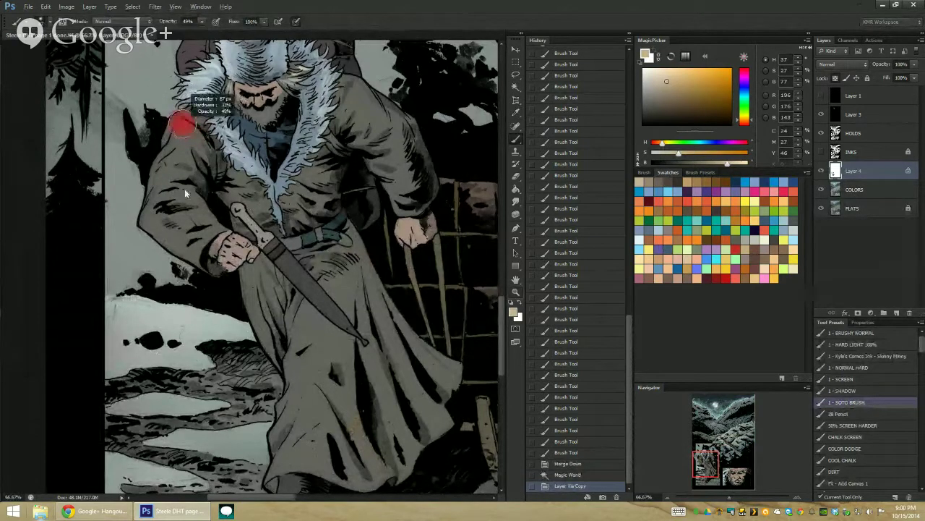
{"action": "right_click", "coordinate": [185, 129]}
{"action": "left_click", "coordinate": [172, 126]}
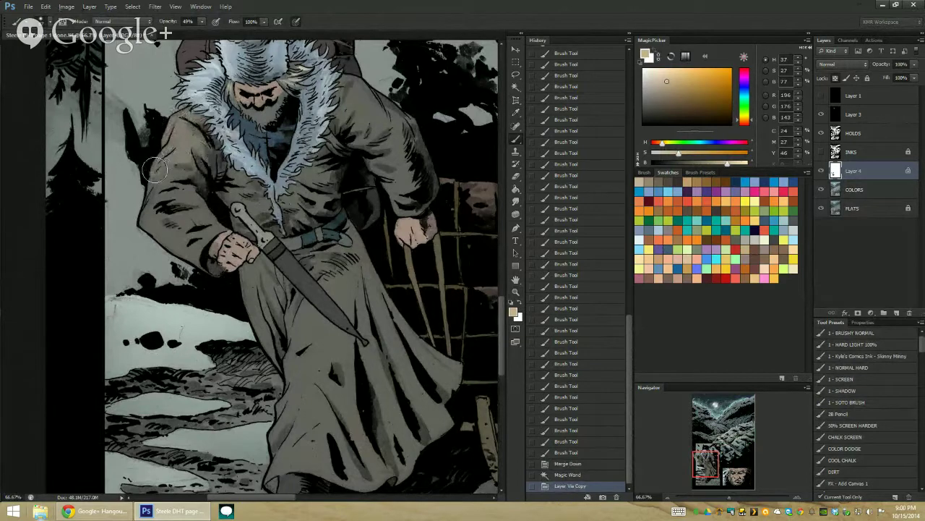
{"action": "mouse_move", "coordinate": [143, 218]}
{"action": "left_mouse_down"}
{"action": "mouse_move", "coordinate": [205, 212]}
{"action": "mouse_move", "coordinate": [155, 228]}
{"action": "mouse_move", "coordinate": [187, 240]}
{"action": "mouse_move", "coordinate": [187, 262]}
{"action": "mouse_move", "coordinate": [191, 239]}
{"action": "mouse_move", "coordinate": [147, 218]}
{"action": "mouse_move", "coordinate": [157, 156]}
{"action": "mouse_move", "coordinate": [197, 116]}
{"action": "left_mouse_up"}
Step: Brush tan over the chest of the coat below the fur collar with a resized brush
{"action": "right_click", "coordinate": [239, 173], "text": "alt"}
{"action": "mouse_move", "coordinate": [238, 168]}
{"action": "left_mouse_down"}
{"action": "mouse_move", "coordinate": [237, 199]}
{"action": "mouse_move", "coordinate": [258, 207]}
{"action": "mouse_move", "coordinate": [251, 192]}
{"action": "mouse_move", "coordinate": [274, 202]}
{"action": "left_mouse_up"}
{"action": "mouse_move", "coordinate": [269, 204]}
{"action": "left_mouse_down"}
{"action": "mouse_move", "coordinate": [255, 213]}
{"action": "mouse_move", "coordinate": [264, 216]}
{"action": "left_mouse_up"}
{"action": "mouse_move", "coordinate": [289, 186]}
{"action": "left_mouse_down"}
{"action": "mouse_move", "coordinate": [311, 196]}
{"action": "mouse_move", "coordinate": [304, 205]}
{"action": "mouse_move", "coordinate": [323, 171]}
{"action": "left_mouse_up"}
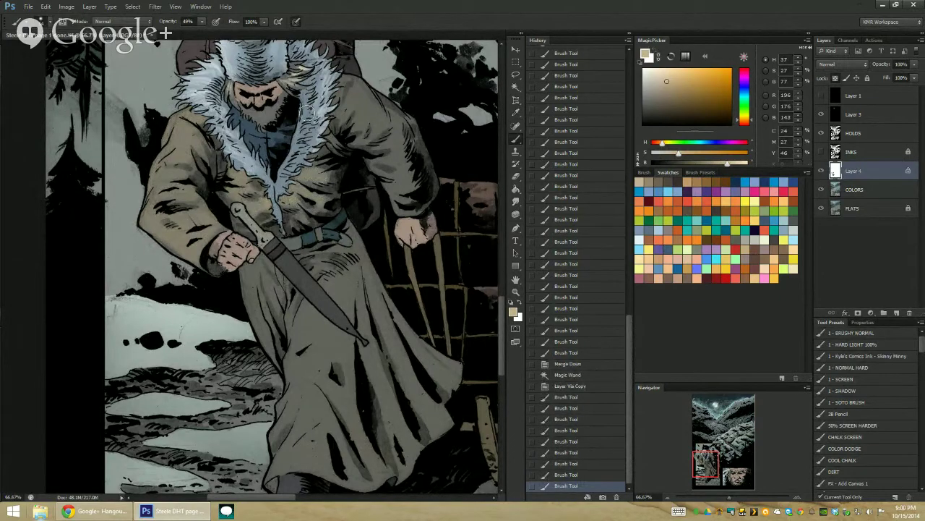
Step: Build up the tan along the knife-arm sleeve from the shoulder to the cuff
{"action": "left_click", "coordinate": [515, 292]}
{"action": "left_click", "coordinate": [468, 300], "text": "alt"}
{"action": "left_click", "coordinate": [468, 300], "text": "alt"}
{"action": "left_click", "coordinate": [468, 300], "text": "alt"}
{"action": "left_click_drag", "start_coordinate": [468, 244], "coordinate": [378, 196]}
{"action": "left_click", "coordinate": [322, 194]}
{"action": "key", "text": "b"}
{"action": "mouse_move", "coordinate": [244, 190]}
{"action": "left_mouse_down"}
{"action": "mouse_move", "coordinate": [257, 176]}
{"action": "mouse_move", "coordinate": [244, 208]}
{"action": "mouse_move", "coordinate": [249, 234]}
{"action": "left_mouse_up"}
{"action": "left_click_drag", "start_coordinate": [250, 192], "coordinate": [240, 225]}
{"action": "left_click_drag", "start_coordinate": [249, 227], "coordinate": [258, 235]}
{"action": "left_click_drag", "start_coordinate": [256, 233], "coordinate": [261, 240]}
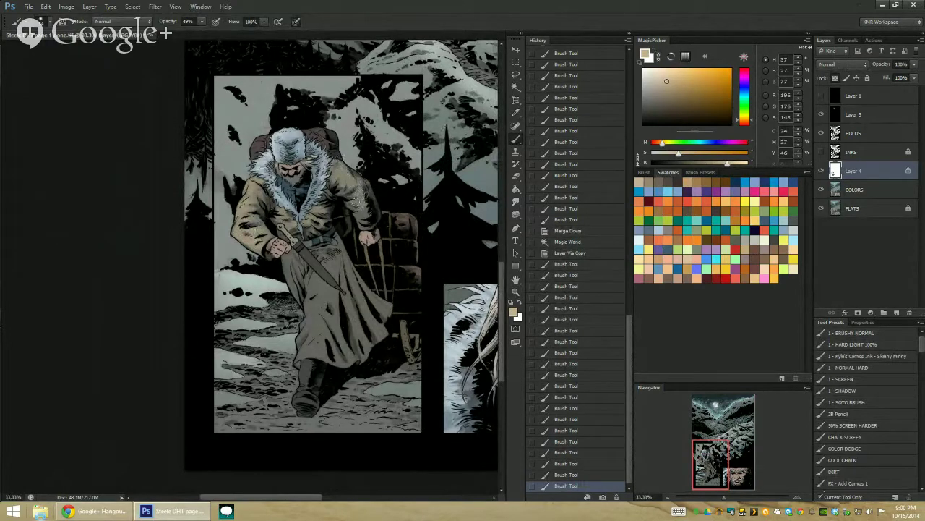
Step: Brush tan over the shoulder and sleeve of the arm pulling the sled
{"action": "left_click_drag", "start_coordinate": [367, 222], "coordinate": [368, 227]}
{"action": "mouse_move", "coordinate": [335, 164]}
{"action": "left_mouse_down"}
{"action": "mouse_move", "coordinate": [334, 179]}
{"action": "mouse_move", "coordinate": [353, 186]}
{"action": "left_mouse_up"}
{"action": "left_click", "coordinate": [362, 202]}
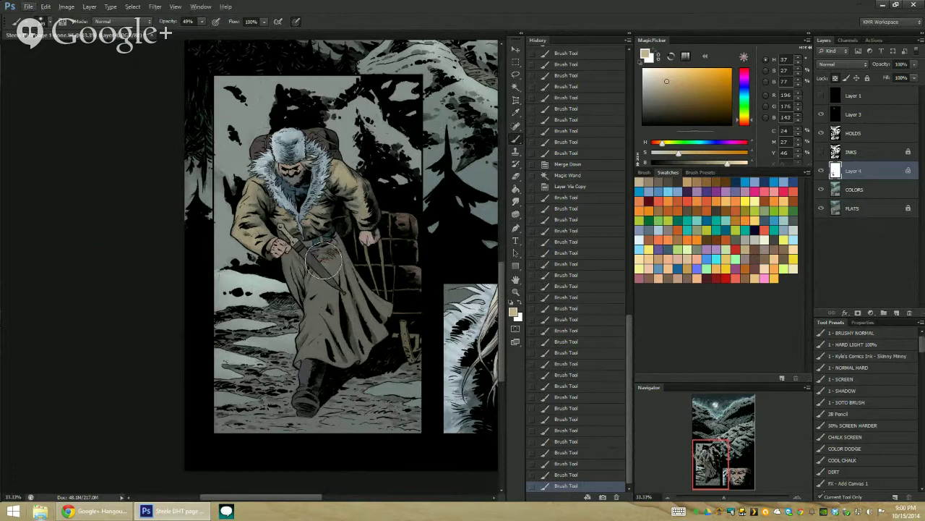
Step: Brush tan down the front of the coat's skirt, from below the belt to the hem
{"action": "mouse_move", "coordinate": [318, 288]}
{"action": "left_mouse_down"}
{"action": "mouse_move", "coordinate": [308, 354]}
{"action": "mouse_move", "coordinate": [346, 357]}
{"action": "left_mouse_up"}
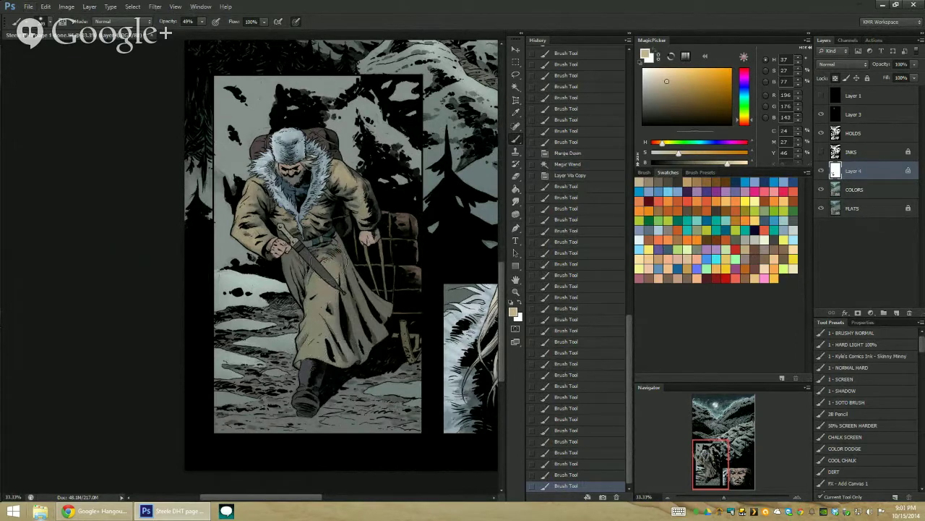
{"action": "left_click_drag", "start_coordinate": [316, 256], "coordinate": [313, 303]}
{"action": "left_click_drag", "start_coordinate": [319, 272], "coordinate": [326, 273]}
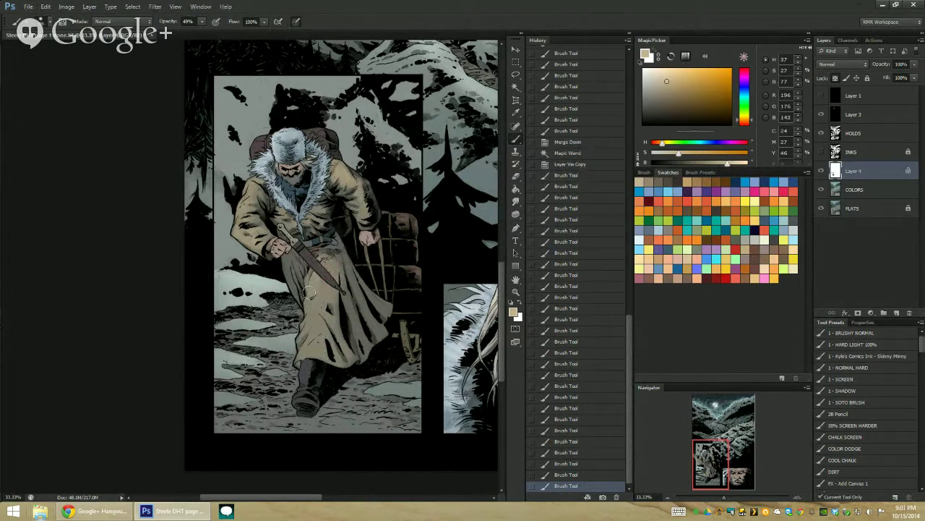
{"action": "mouse_move", "coordinate": [316, 303]}
{"action": "left_mouse_down"}
{"action": "mouse_move", "coordinate": [338, 340]}
{"action": "mouse_move", "coordinate": [317, 298]}
{"action": "mouse_move", "coordinate": [325, 283]}
{"action": "mouse_move", "coordinate": [306, 356]}
{"action": "left_mouse_up"}
{"action": "left_click_drag", "start_coordinate": [318, 322], "coordinate": [303, 354]}
Step: Brush tan over the trailing folds of the coat's skirt and the strip beside the knife hand
{"action": "left_click_drag", "start_coordinate": [354, 326], "coordinate": [360, 352]}
{"action": "left_click_drag", "start_coordinate": [351, 318], "coordinate": [356, 337]}
{"action": "left_click_drag", "start_coordinate": [354, 301], "coordinate": [382, 332]}
{"action": "left_click_drag", "start_coordinate": [354, 289], "coordinate": [369, 315]}
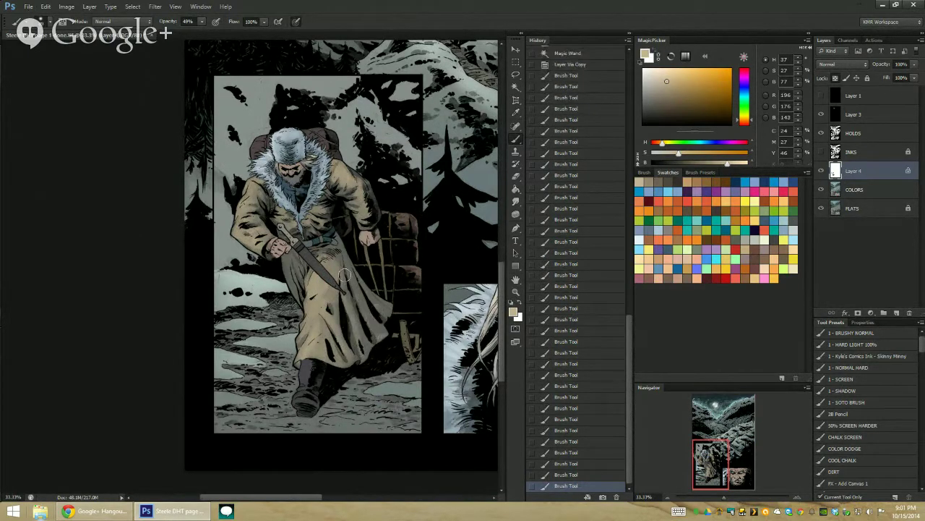
{"action": "left_click_drag", "start_coordinate": [282, 277], "coordinate": [293, 301]}
{"action": "left_click_drag", "start_coordinate": [282, 256], "coordinate": [293, 299]}
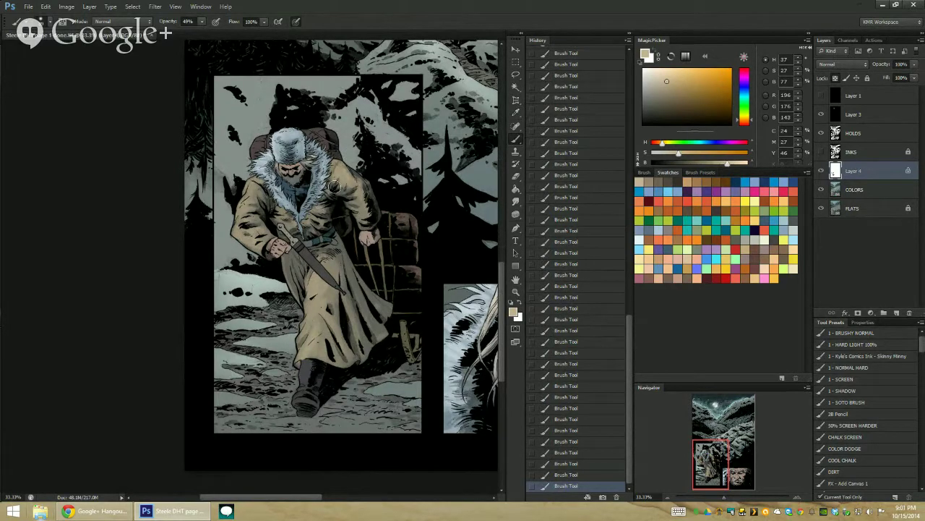
Step: Examine the tan coat up close and against the rest of the page
{"action": "left_click", "coordinate": [515, 292]}
{"action": "left_click_drag", "start_coordinate": [462, 306], "coordinate": [235, 206]}
{"action": "left_click", "coordinate": [204, 313]}
{"action": "left_click", "coordinate": [204, 313]}
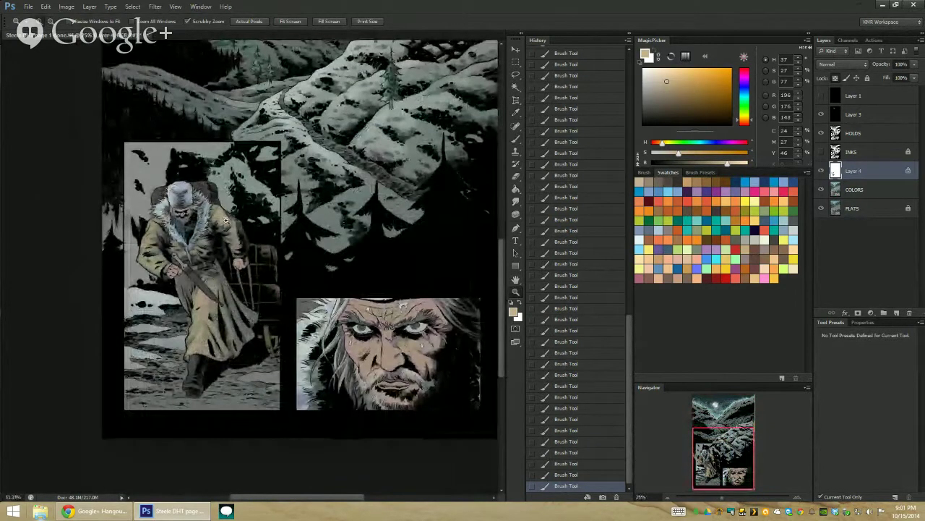
{"action": "left_click", "coordinate": [242, 219]}
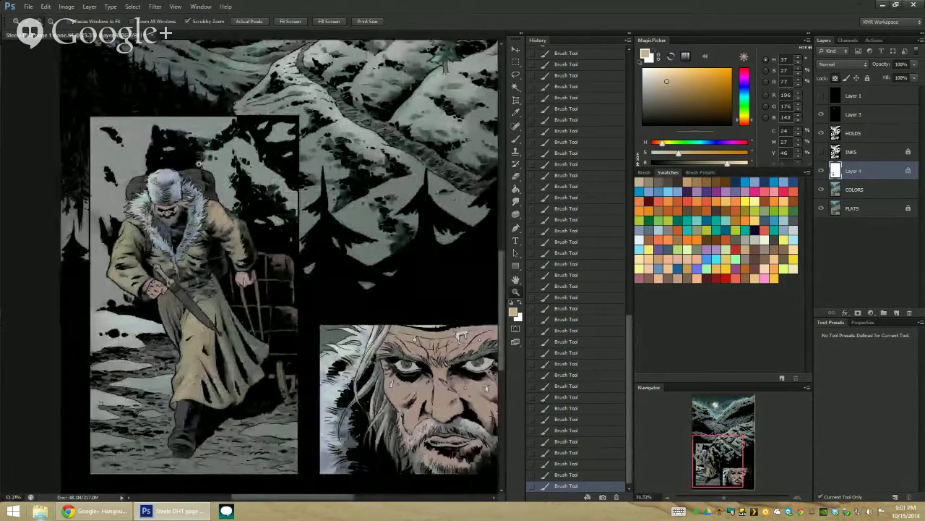
{"action": "left_click", "coordinate": [230, 237]}
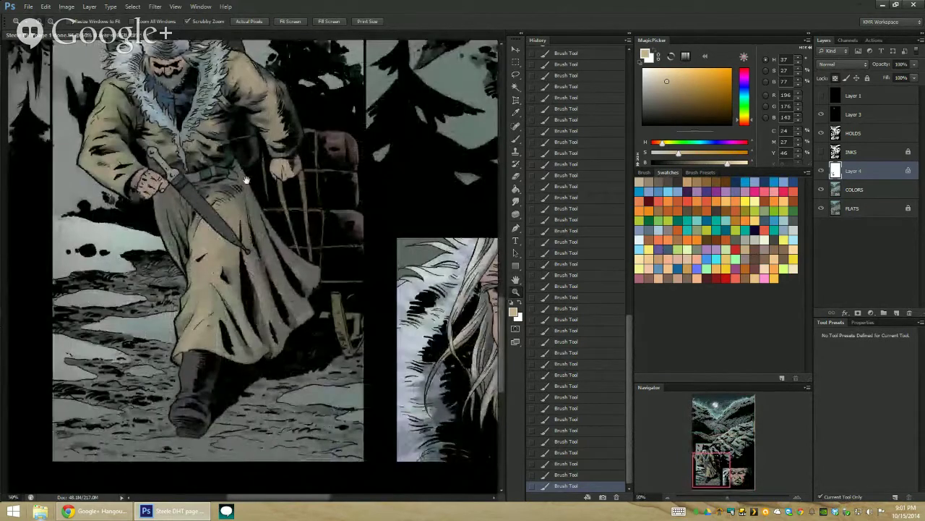
{"action": "left_click", "coordinate": [201, 210]}
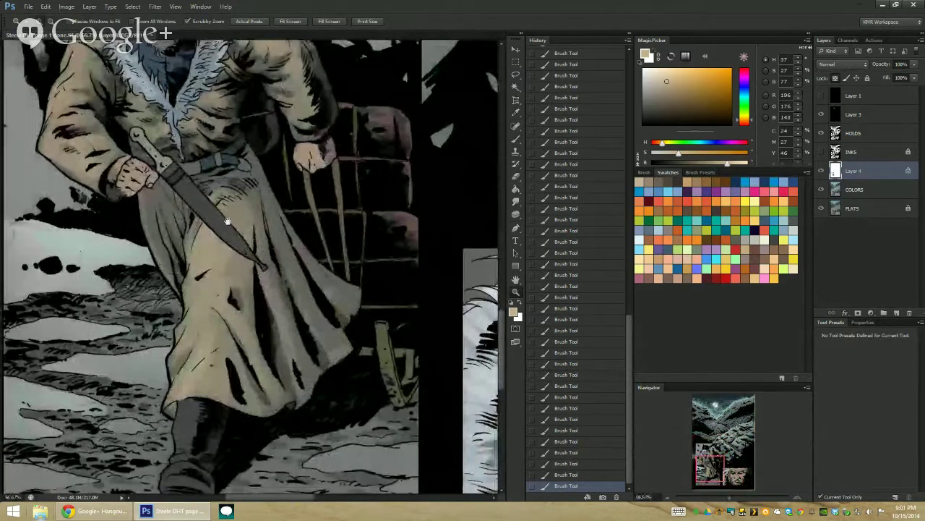
{"action": "left_click_drag", "start_coordinate": [225, 217], "coordinate": [244, 261]}
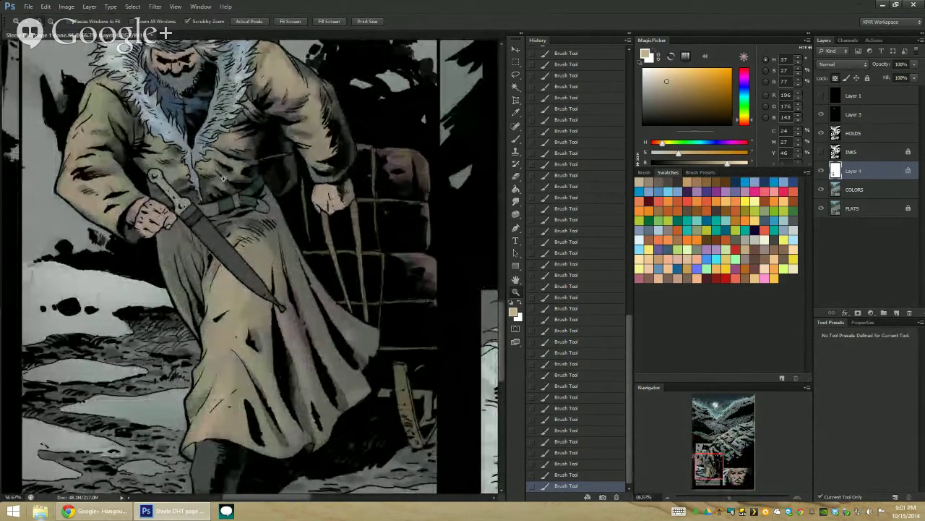
{"action": "left_click", "coordinate": [261, 240], "text": "alt"}
{"action": "left_click", "coordinate": [261, 240], "text": "alt"}
{"action": "left_click", "coordinate": [261, 241], "text": "alt"}
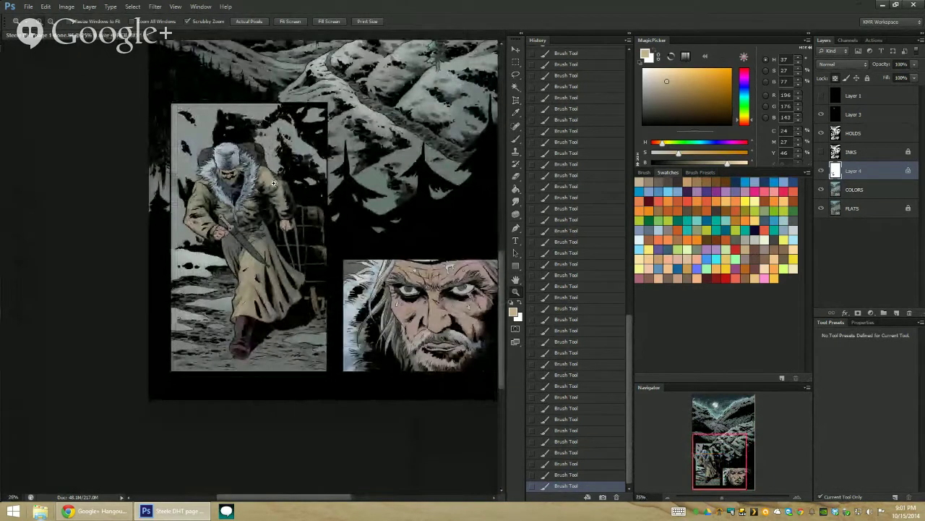
{"action": "left_click", "coordinate": [268, 196]}
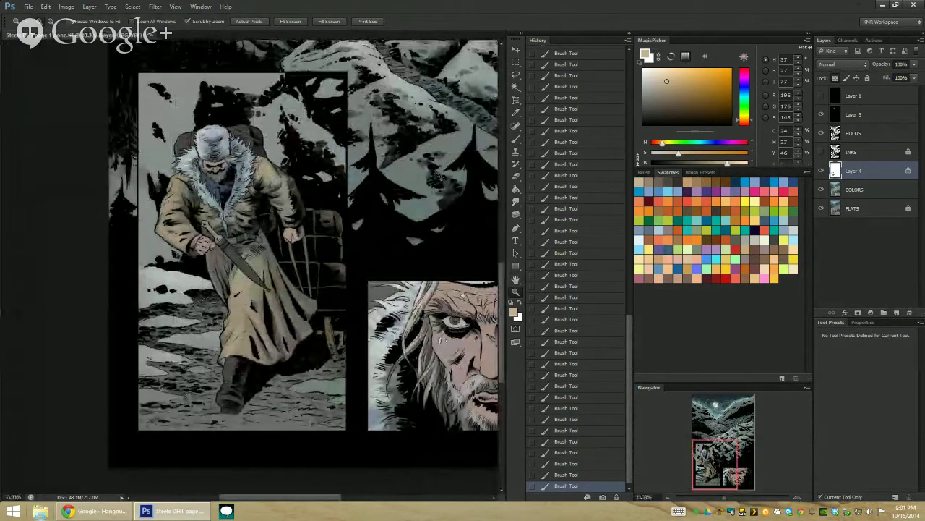
Step: Shift the shadows of the walking man's coat layer slightly toward cyan with Color Balance
{"action": "key", "text": "ctrl+b"}
{"action": "left_click", "coordinate": [544, 272]}
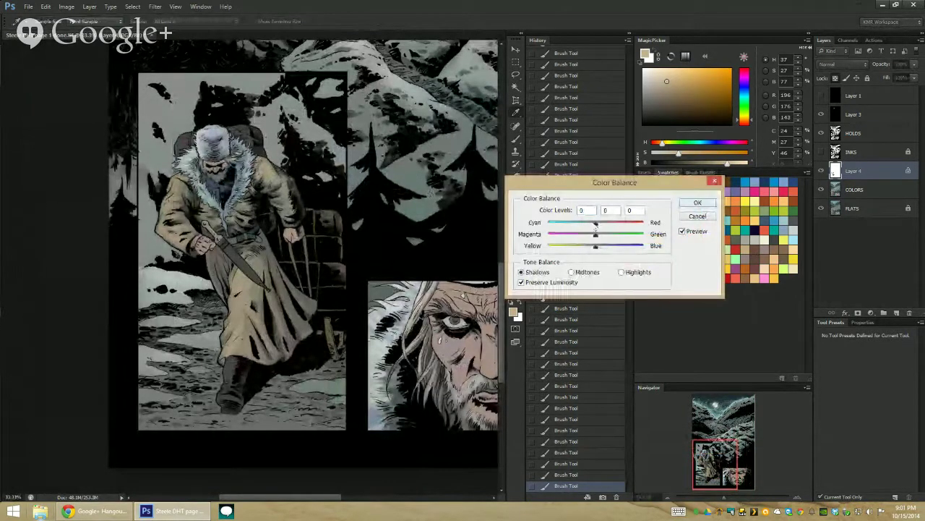
{"action": "left_click_drag", "start_coordinate": [593, 224], "coordinate": [587, 227]}
{"action": "left_click", "coordinate": [698, 202]}
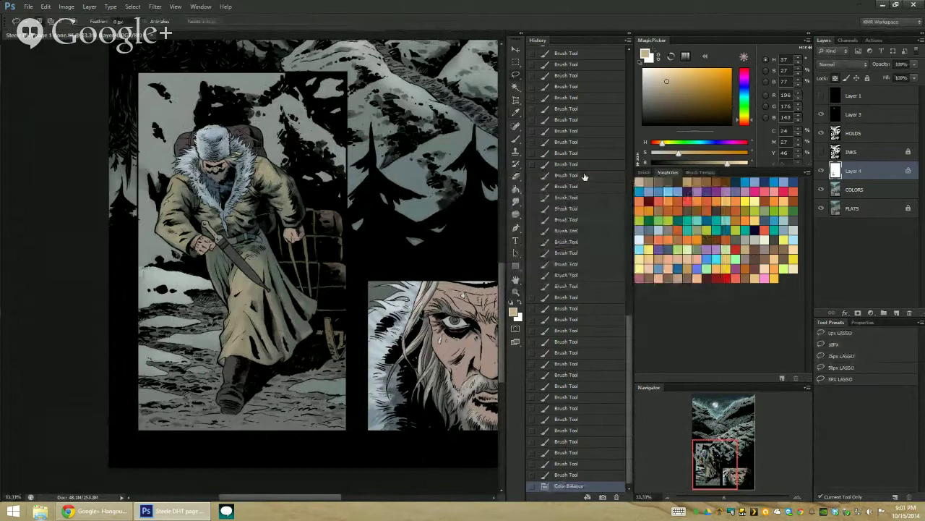
Step: Clear any selection and merge the coat layer down into the COLORS layer
{"action": "left_click", "coordinate": [447, 315], "text": "alt"}
{"action": "left_click", "coordinate": [229, 334]}
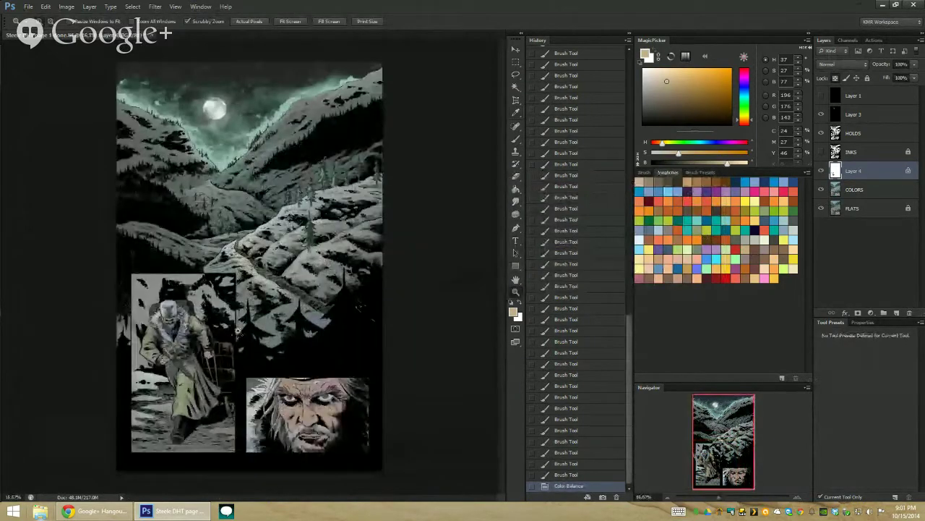
{"action": "left_click", "coordinate": [239, 336]}
{"action": "left_click_drag", "start_coordinate": [253, 221], "coordinate": [267, 159]}
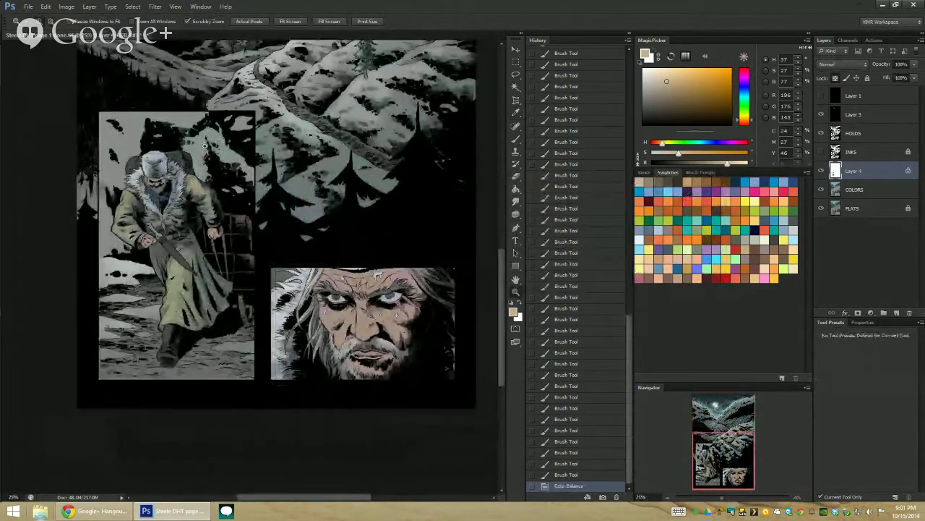
{"action": "left_click", "coordinate": [177, 199]}
{"action": "key", "text": "w"}
{"action": "left_click", "coordinate": [149, 195]}
{"action": "key", "text": "ctrl+d"}
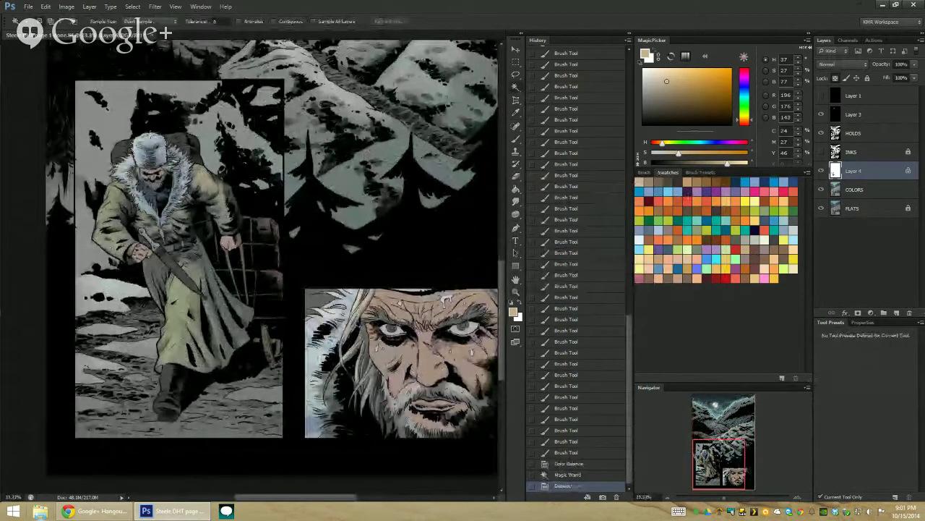
{"action": "key", "text": "ctrl+e"}
Step: Select the shirt between the fur collar's edges and lower its saturation with Hue/Saturation
{"action": "left_click", "coordinate": [167, 193]}
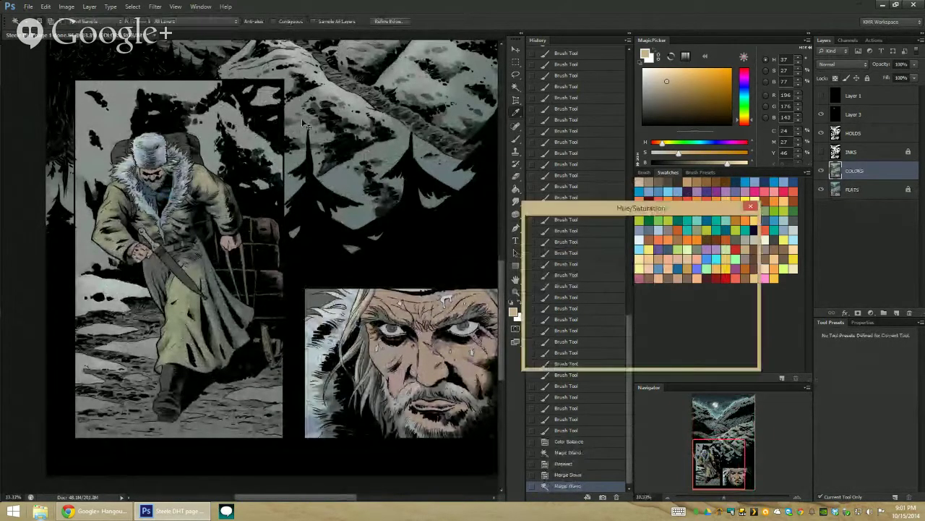
{"action": "key", "text": "ctrl+u"}
{"action": "left_click_drag", "start_coordinate": [616, 297], "coordinate": [596, 297]}
{"action": "left_click", "coordinate": [733, 225]}
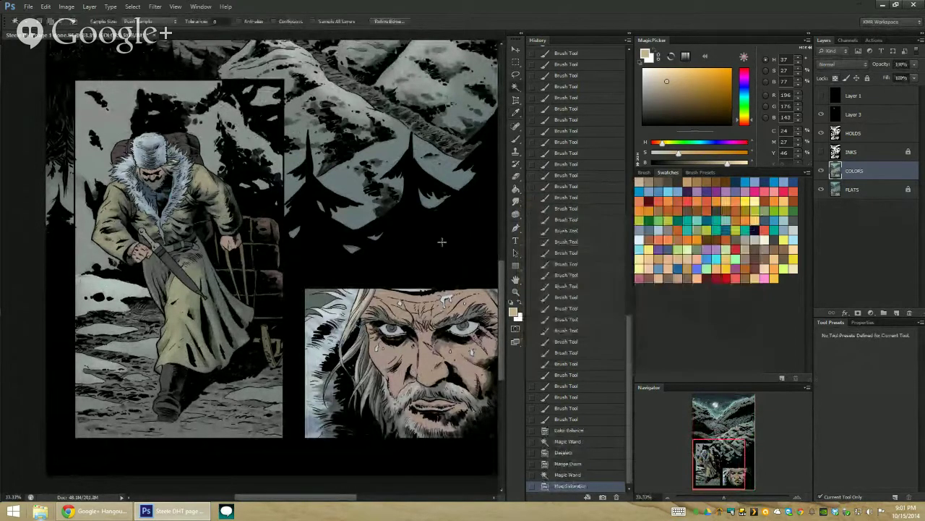
Step: Brush tan lightly over the selected shirt area below the walking man's beard
{"action": "scroll", "coordinate": [178, 198], "scroll_direction": "up", "scroll_amount": 1}
{"action": "key", "text": "b"}
{"action": "right_click", "coordinate": [138, 186], "text": "alt"}
{"action": "left_click_drag", "start_coordinate": [139, 184], "coordinate": [145, 194]}
{"action": "left_click_drag", "start_coordinate": [138, 188], "coordinate": [149, 198]}
{"action": "left_click", "coordinate": [152, 193]}
{"action": "left_click", "coordinate": [154, 194]}
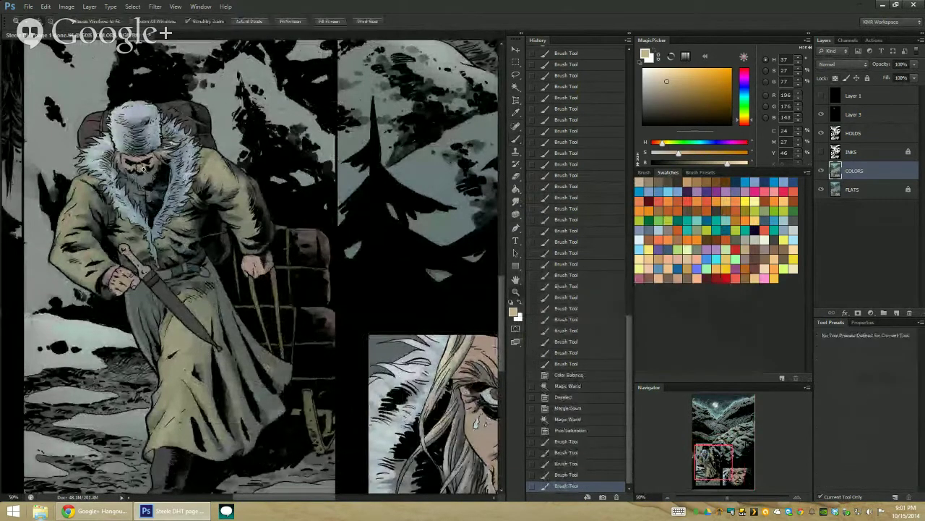
Step: Lasso the walking man's beard and brush it with the pale grey sampled from his hair
{"action": "scroll", "coordinate": [141, 166], "scroll_direction": "up", "scroll_amount": 2}
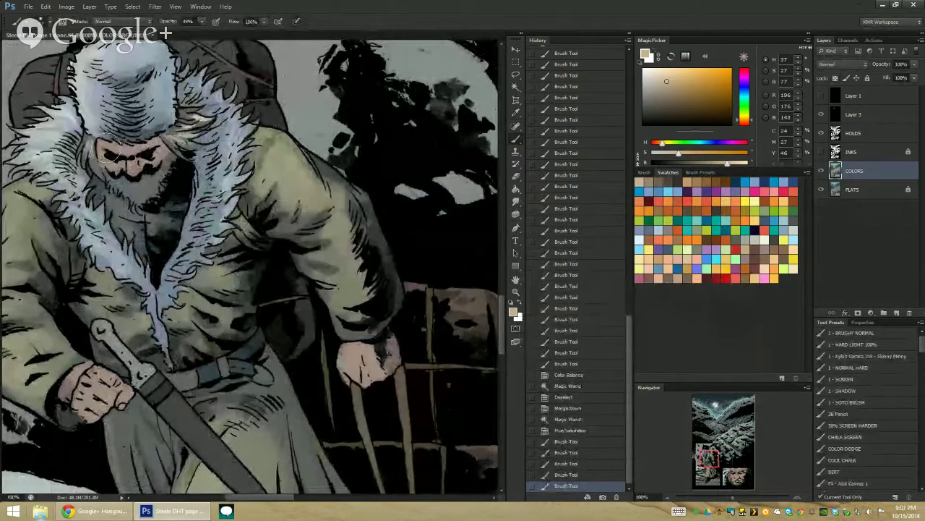
{"action": "key", "text": "l"}
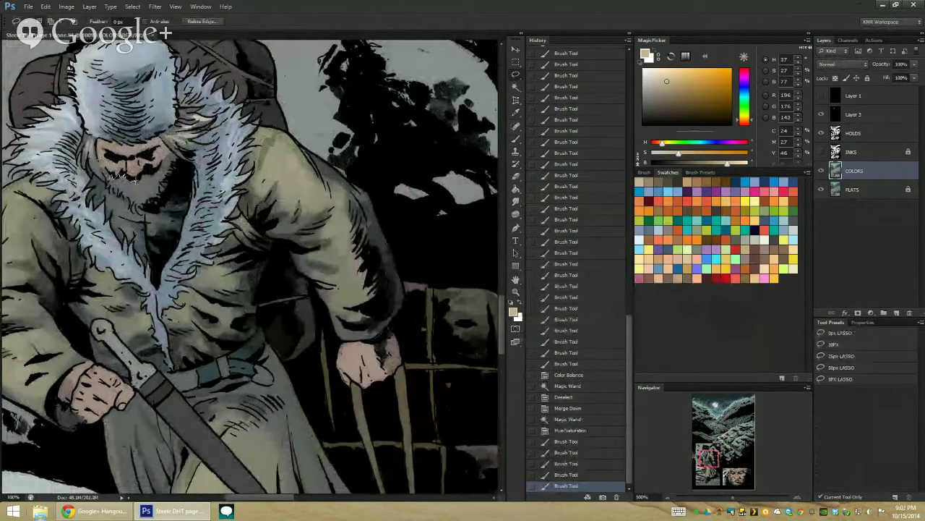
{"action": "left_click_drag", "start_coordinate": [113, 178], "coordinate": [110, 180]}
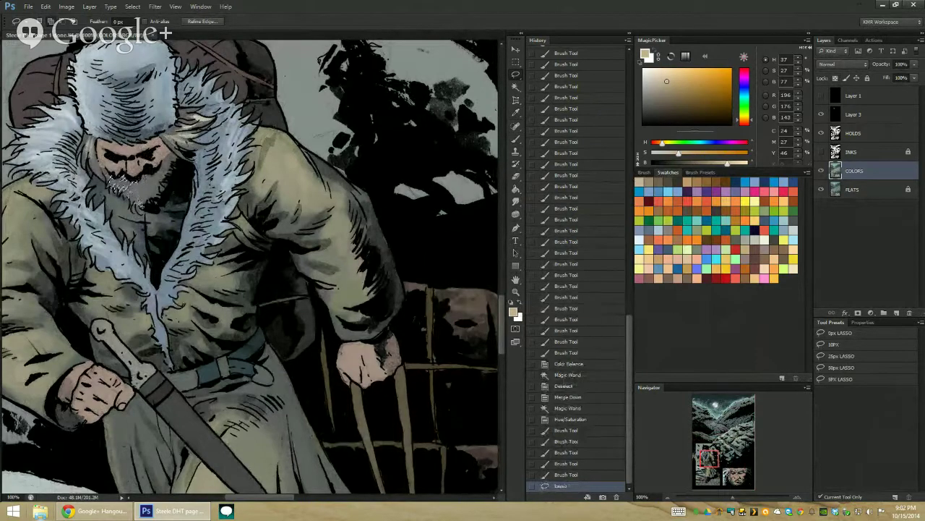
{"action": "left_click_drag", "start_coordinate": [136, 205], "coordinate": [128, 183]}
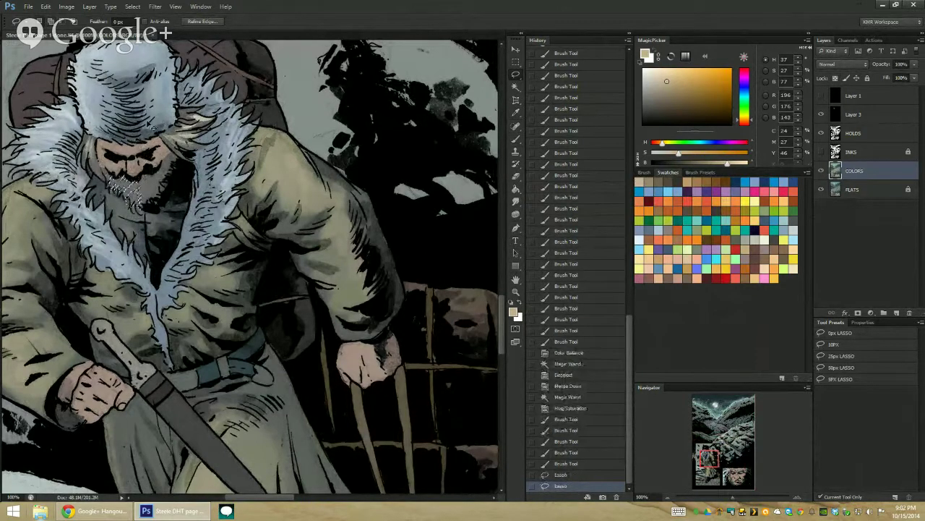
{"action": "key", "text": "b"}
{"action": "left_click", "coordinate": [186, 134], "text": "alt"}
{"action": "left_click", "coordinate": [188, 136], "text": "alt"}
{"action": "mouse_move", "coordinate": [119, 168]}
{"action": "left_mouse_down"}
{"action": "mouse_move", "coordinate": [137, 165]}
{"action": "mouse_move", "coordinate": [115, 190]}
{"action": "left_mouse_up"}
{"action": "mouse_move", "coordinate": [123, 175]}
{"action": "left_mouse_down"}
{"action": "mouse_move", "coordinate": [129, 146]}
{"action": "mouse_move", "coordinate": [123, 185]}
{"action": "left_mouse_up"}
{"action": "left_click_drag", "start_coordinate": [131, 173], "coordinate": [126, 188]}
{"action": "left_click_drag", "start_coordinate": [135, 175], "coordinate": [135, 191]}
{"action": "mouse_move", "coordinate": [143, 177]}
{"action": "left_mouse_down"}
{"action": "mouse_move", "coordinate": [139, 192]}
{"action": "mouse_move", "coordinate": [127, 184]}
{"action": "left_mouse_up"}
{"action": "left_click", "coordinate": [188, 135], "text": "alt"}
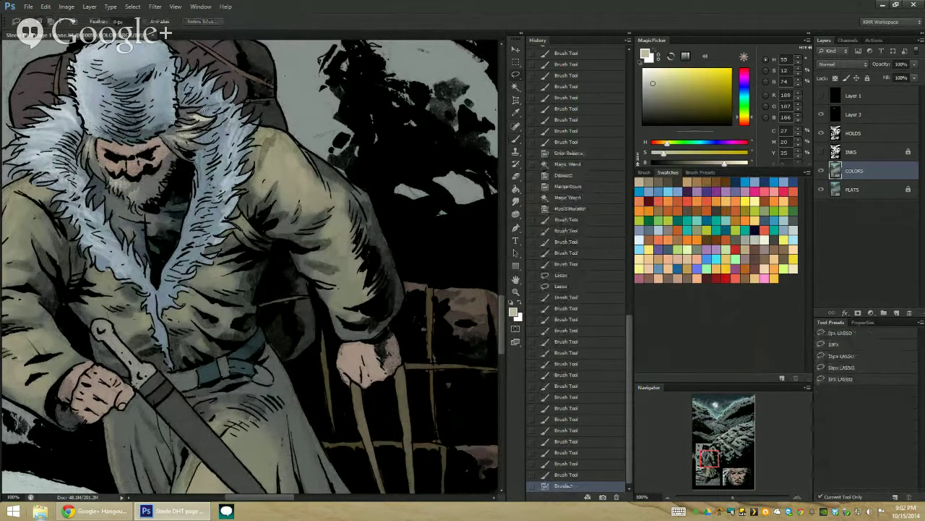
Step: Try shading the area below the walking man's beard in muted blue with the SHADOW brush preset, and undo the strokes
{"action": "key", "text": "z"}
{"action": "left_click", "coordinate": [464, 306], "text": "alt"}
{"action": "left_click", "coordinate": [464, 305], "text": "alt"}
{"action": "key", "text": "w"}
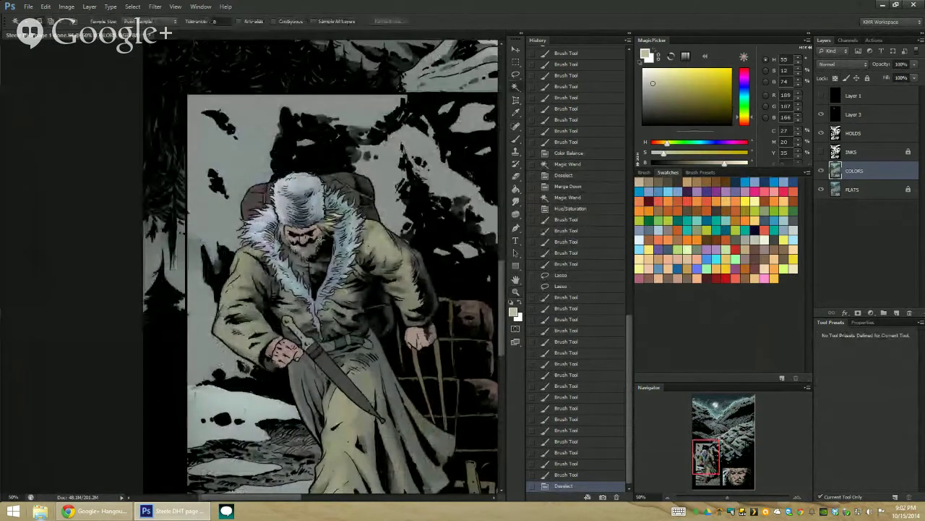
{"action": "left_click", "coordinate": [314, 247]}
{"action": "key", "text": "ctrl+h"}
{"action": "key", "text": "b"}
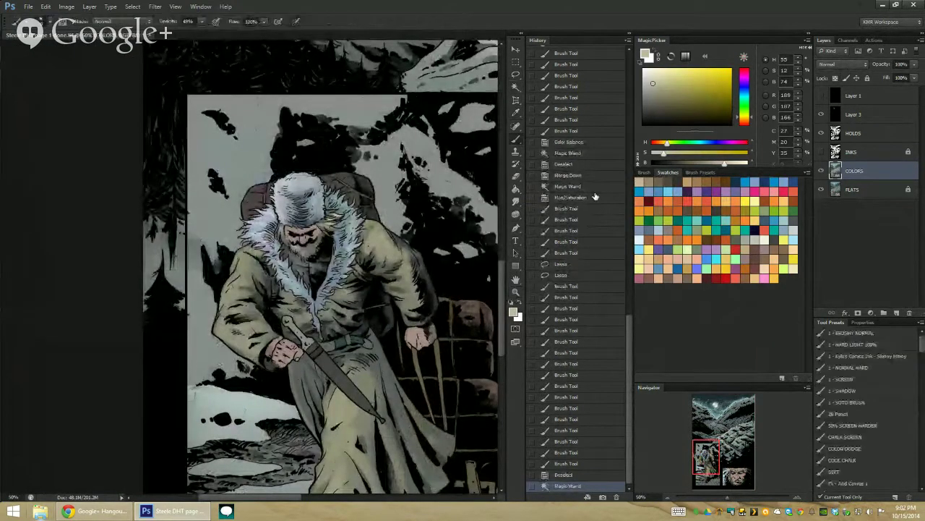
{"action": "left_click", "coordinate": [679, 247]}
{"action": "left_click", "coordinate": [851, 390]}
{"action": "mouse_move", "coordinate": [327, 259]}
{"action": "left_mouse_down"}
{"action": "mouse_move", "coordinate": [307, 254]}
{"action": "mouse_move", "coordinate": [325, 253]}
{"action": "left_mouse_up"}
{"action": "left_click", "coordinate": [516, 292]}
{"action": "left_click", "coordinate": [290, 20]}
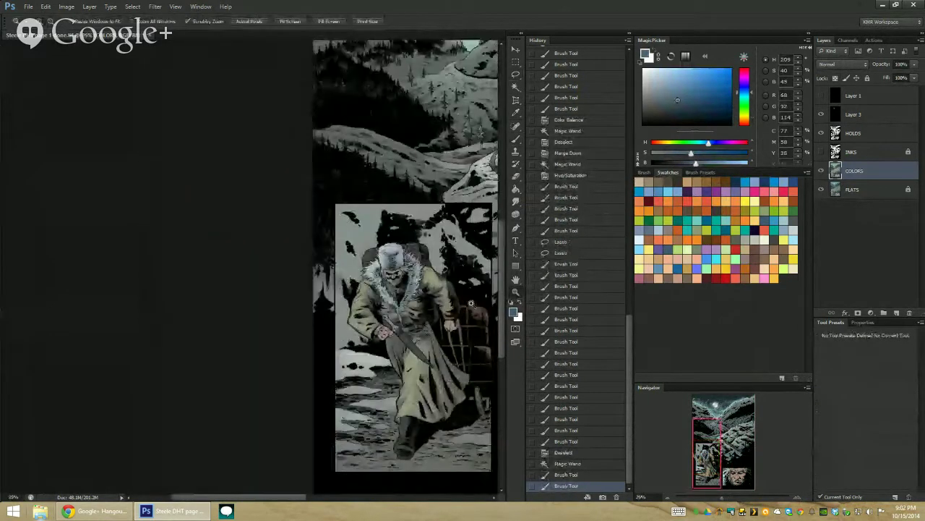
{"action": "key", "text": "ctrl+alt+z"}
{"action": "key", "text": "ctrl+alt+z"}
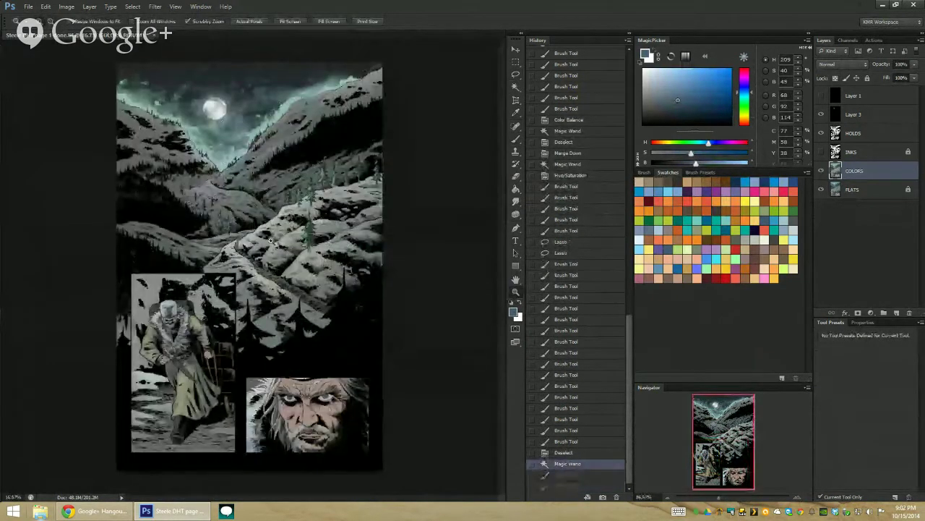
Step: Examine the whole page and the walking man's panel up close
{"action": "left_click", "coordinate": [257, 272]}
{"action": "mouse_move", "coordinate": [257, 271]}
{"action": "left_mouse_down"}
{"action": "mouse_move", "coordinate": [259, 186]}
{"action": "mouse_move", "coordinate": [277, 114]}
{"action": "left_mouse_up"}
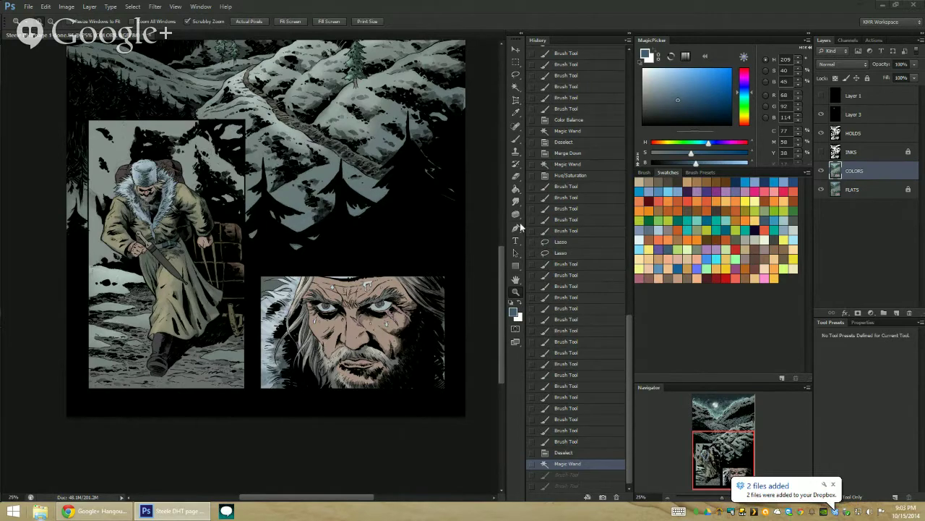
{"action": "left_click", "coordinate": [516, 292]}
{"action": "left_click", "coordinate": [287, 239], "text": "alt"}
{"action": "left_click", "coordinate": [287, 240], "text": "alt"}
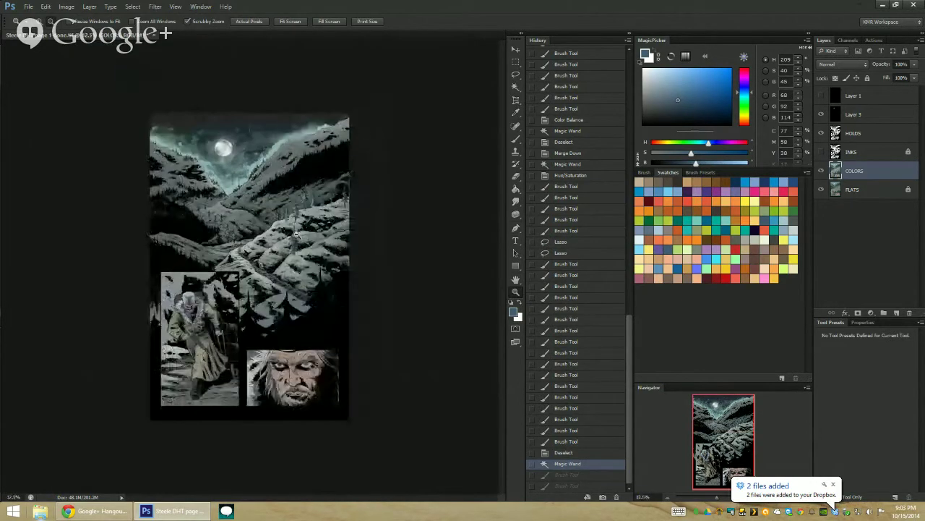
{"action": "left_click", "coordinate": [263, 309]}
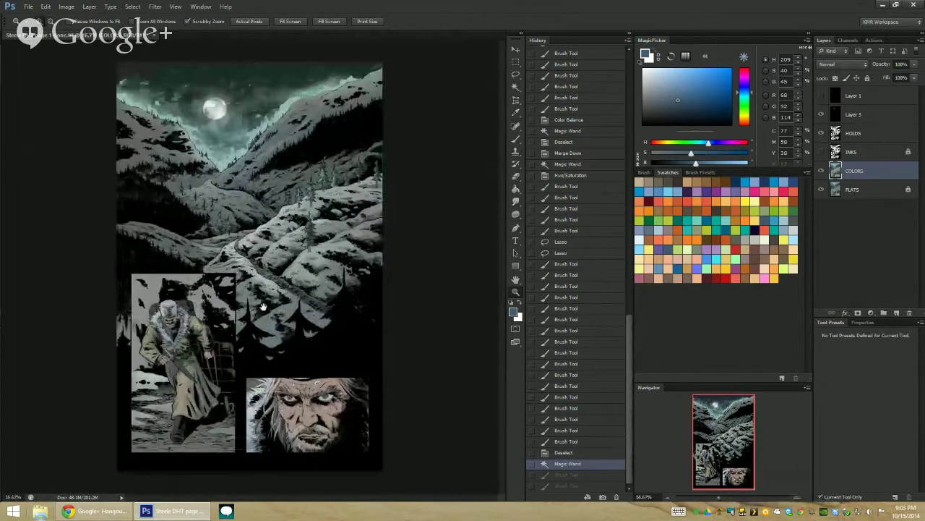
{"action": "left_click", "coordinate": [263, 307]}
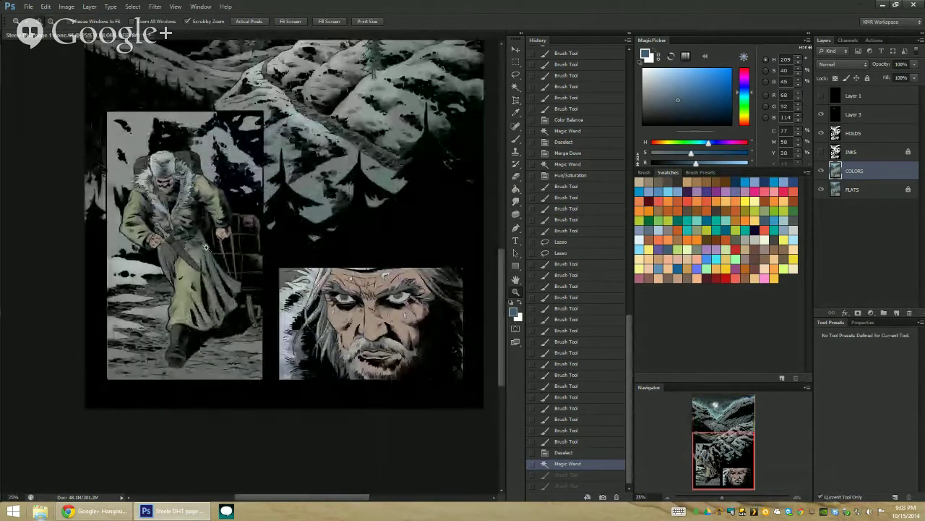
{"action": "left_click", "coordinate": [206, 247]}
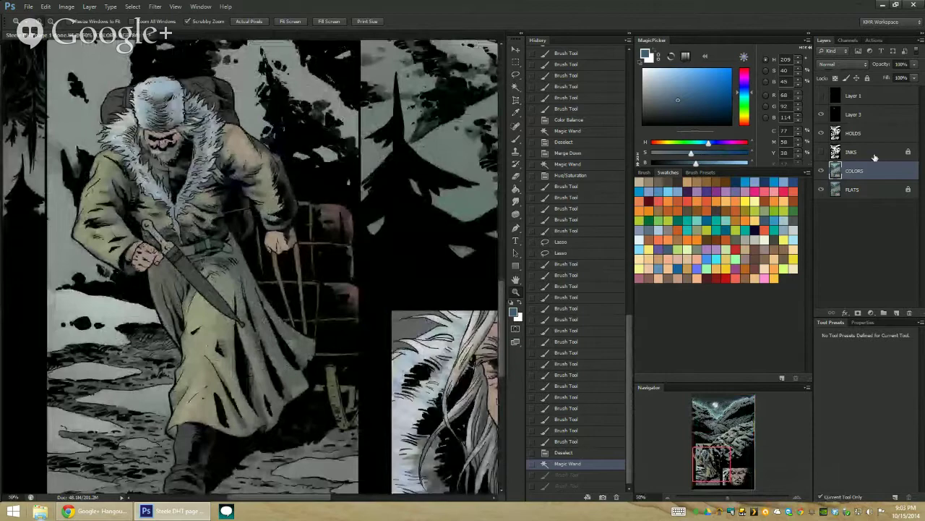
{"action": "left_click", "coordinate": [108, 102]}
Step: Select the walking man's backpack with the Magic Wand and copy it onto a new layer
{"action": "key", "text": "b"}
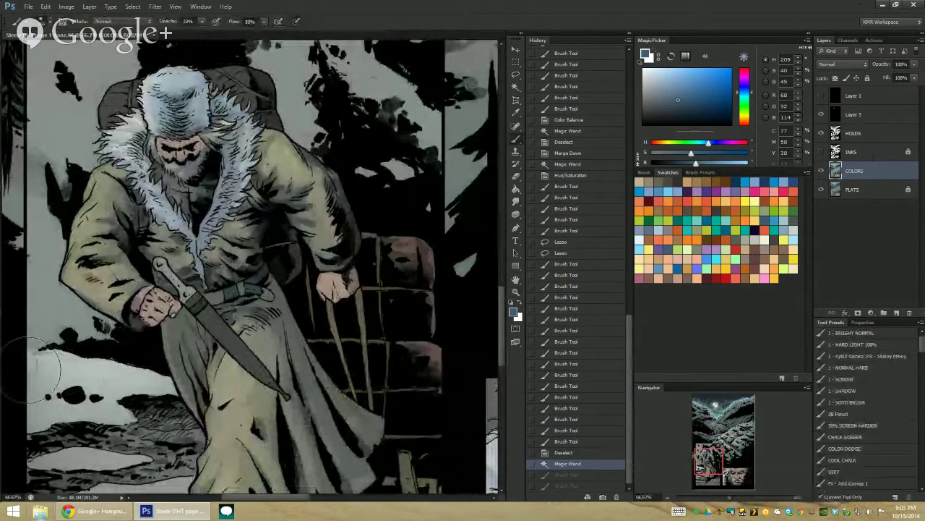
{"action": "key", "text": "w"}
{"action": "left_click", "coordinate": [122, 102]}
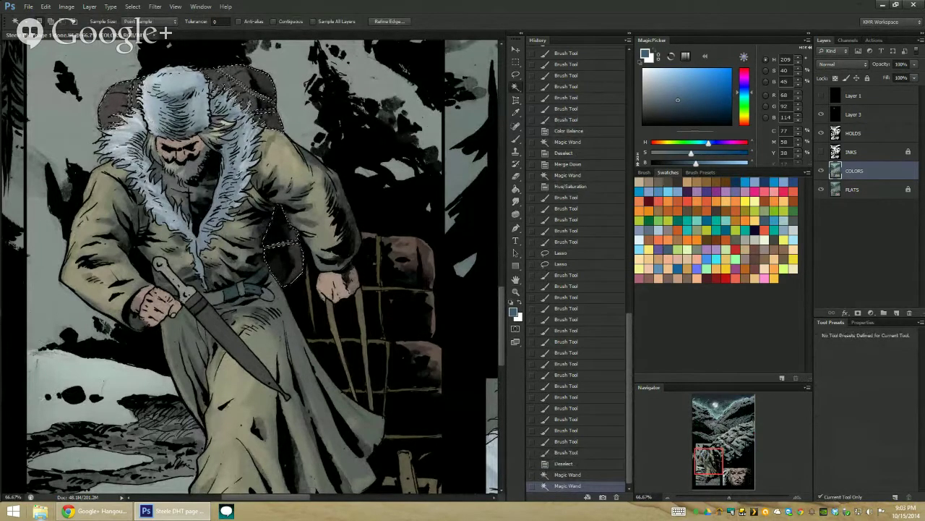
{"action": "key", "text": "ctrl+h"}
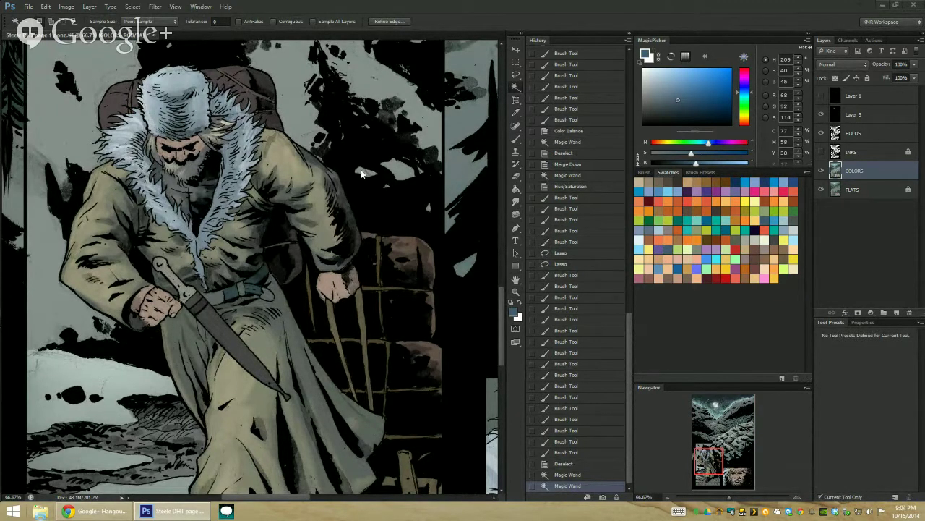
{"action": "left_click_drag", "start_coordinate": [269, 123], "coordinate": [309, 184]}
{"action": "left_click", "coordinate": [310, 185]}
{"action": "key", "text": "b"}
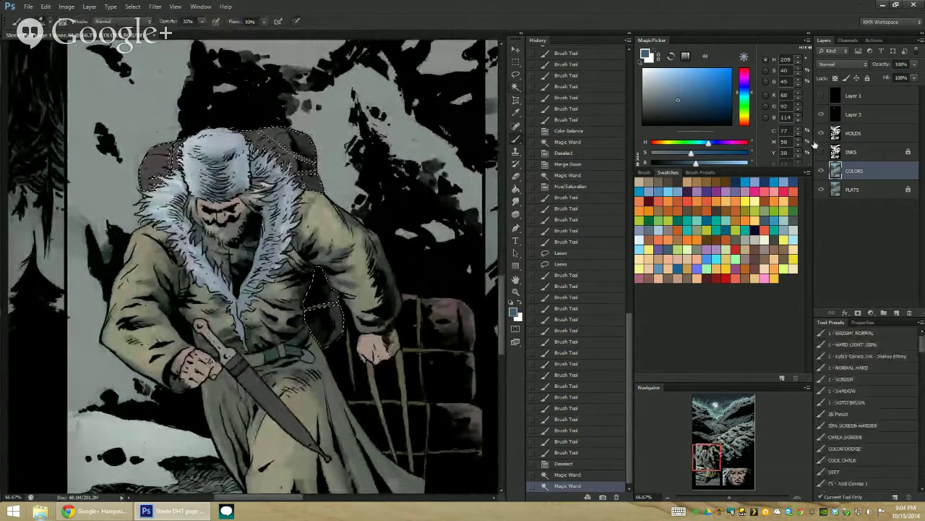
{"action": "key", "text": "ctrl+j"}
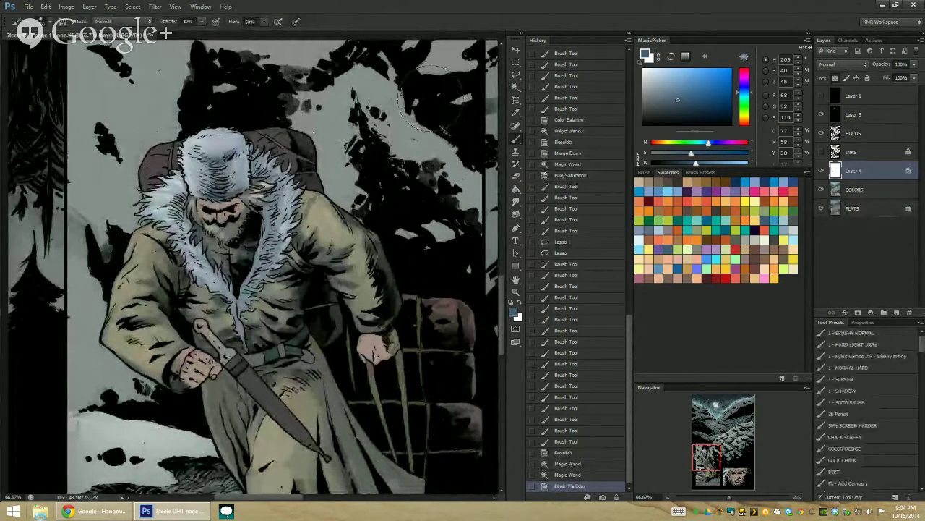
Step: Try brushing light blue along the backpack's edge with the SOTO BRUSH preset, and undo the strokes
{"action": "left_click", "coordinate": [668, 77]}
{"action": "left_click", "coordinate": [851, 402]}
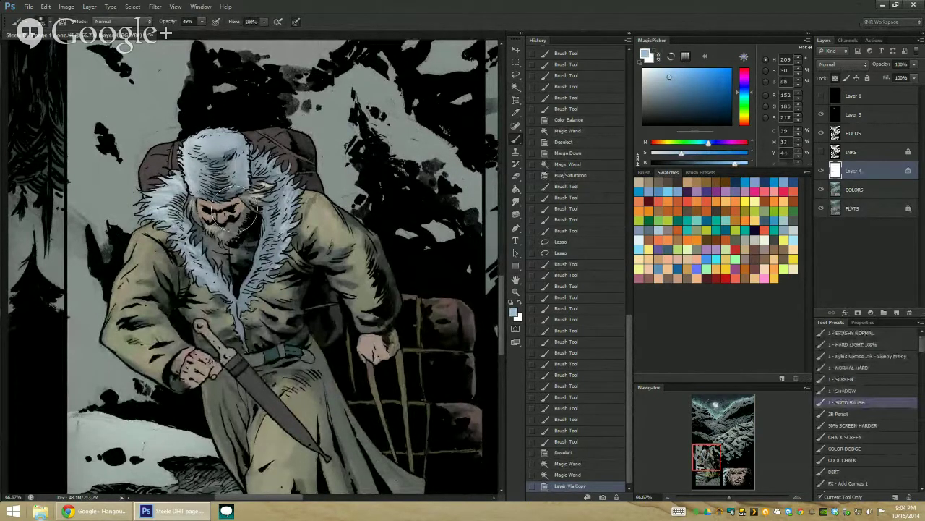
{"action": "left_click_drag", "start_coordinate": [187, 155], "coordinate": [174, 153]}
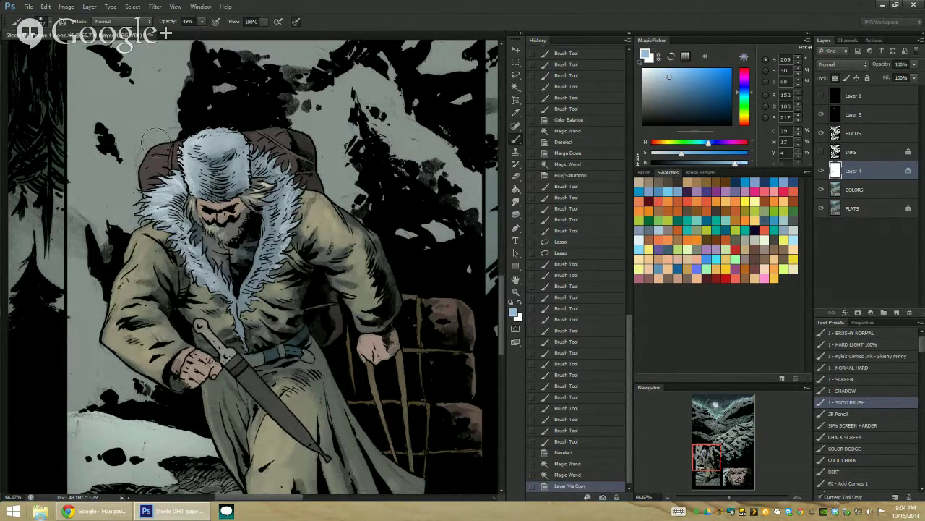
{"action": "mouse_move", "coordinate": [162, 142]}
{"action": "left_mouse_down"}
{"action": "mouse_move", "coordinate": [150, 150]}
{"action": "mouse_move", "coordinate": [151, 172]}
{"action": "left_mouse_up"}
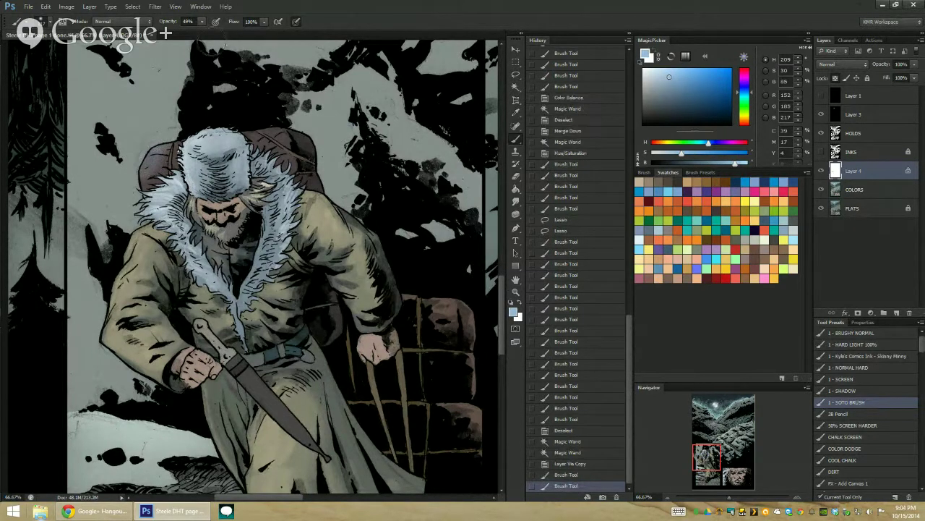
{"action": "key", "text": "ctrl+alt+z"}
{"action": "key", "text": "ctrl+alt+z"}
Step: Set the painting colour to a pale blue with hue 209, saturation 15 and brightness 87, and switch to the Lasso
{"action": "left_click", "coordinate": [657, 77]}
{"action": "left_click", "coordinate": [656, 75]}
{"action": "key", "text": "l"}
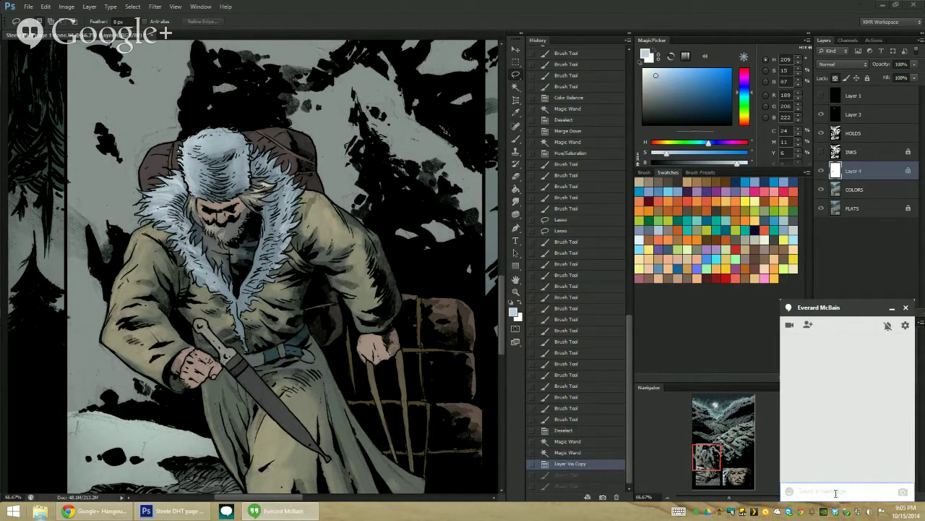
Step: Send the copied event link with the words "Try that." in the Hangouts chat window and close the chat
{"action": "left_click", "coordinate": [836, 493]}
{"action": "key", "text": "ctrl+v"}
{"action": "type", "text": "Try that."}
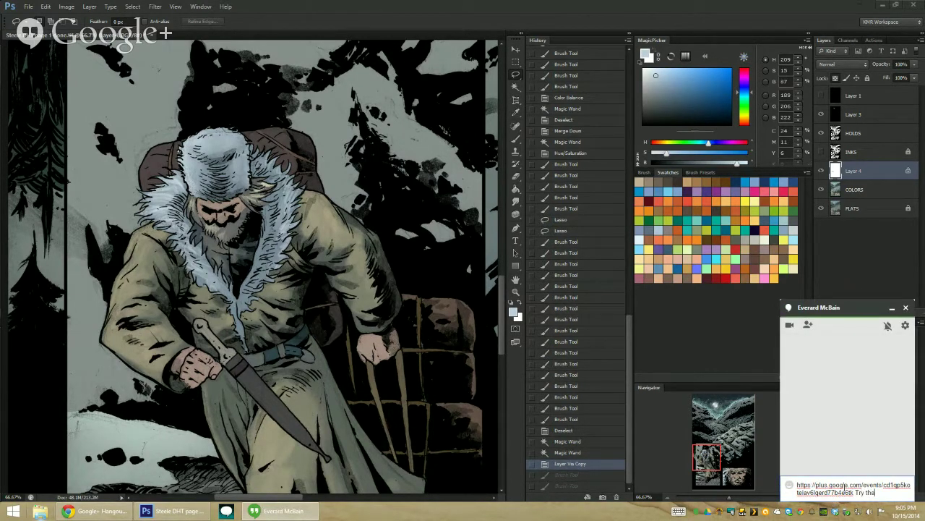
{"action": "key", "text": "Return"}
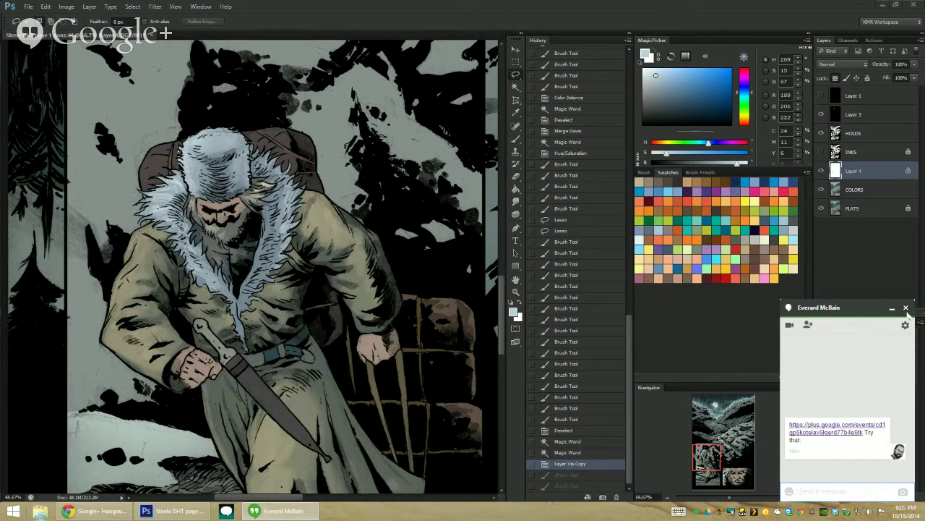
{"action": "left_click", "coordinate": [905, 307]}
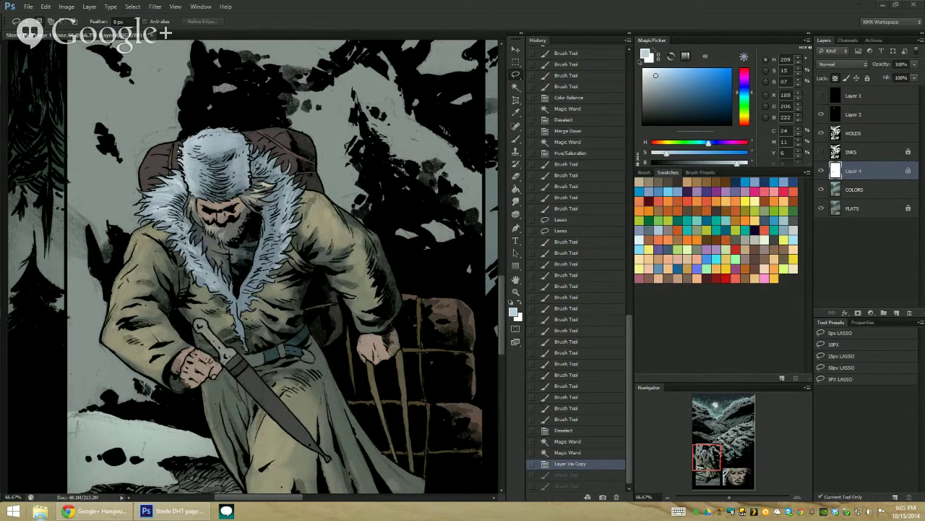
{"action": "left_click", "coordinate": [515, 291]}
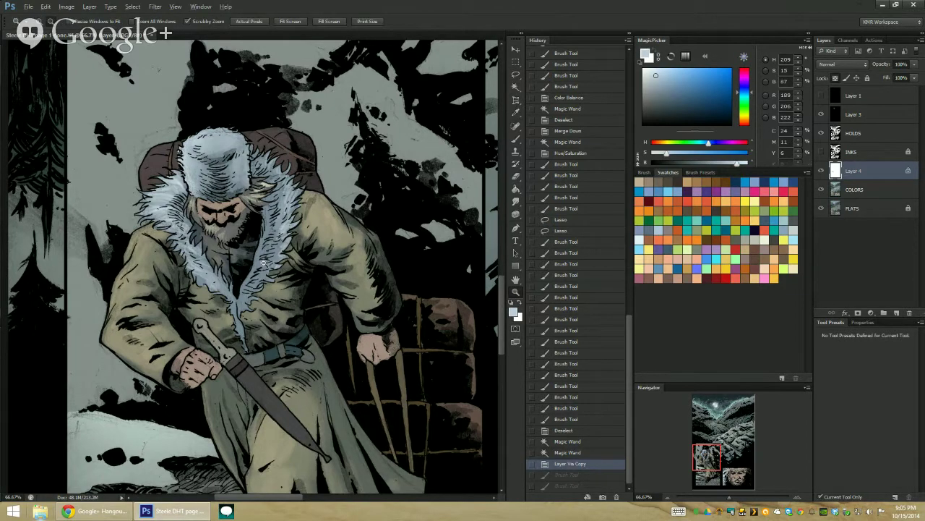
Step: Brush purple-grey highlights with hue 270, saturation 11 and brightness 66 along the edges and folds of the walking man's backpack on Layer 4
{"action": "left_click", "coordinate": [264, 263], "text": "alt"}
{"action": "left_click", "coordinate": [411, 277], "text": "alt"}
{"action": "left_click", "coordinate": [411, 277], "text": "alt"}
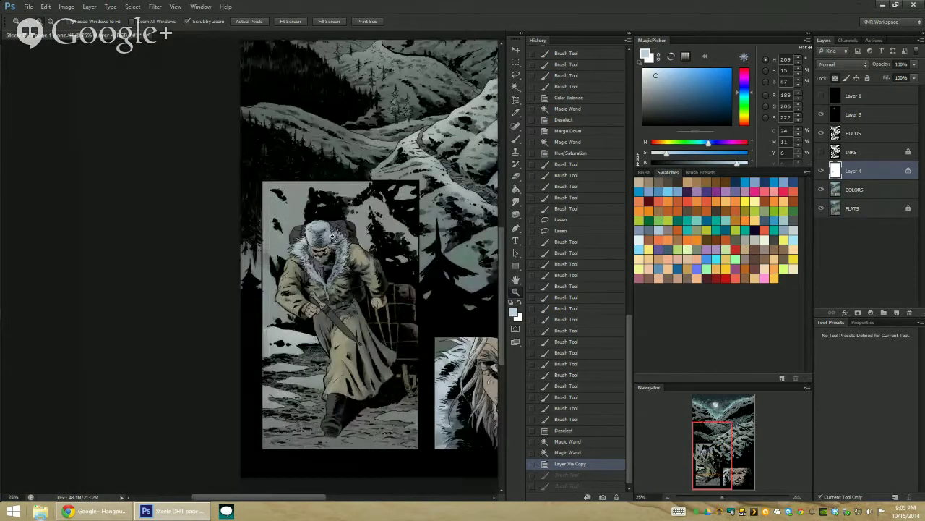
{"action": "left_click", "coordinate": [342, 276]}
{"action": "left_click", "coordinate": [343, 276]}
{"action": "left_click", "coordinate": [281, 187]}
{"action": "left_click", "coordinate": [282, 188]}
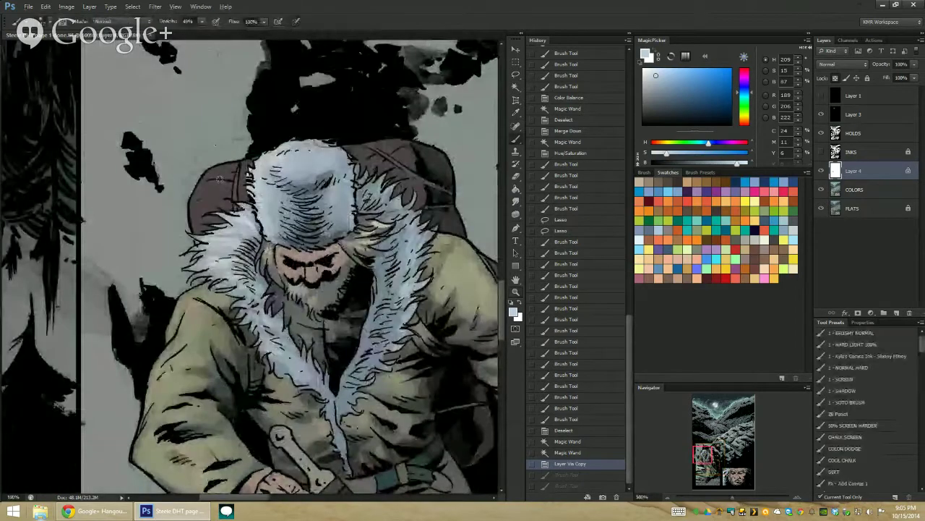
{"action": "left_click", "coordinate": [230, 168], "text": "alt"}
{"action": "left_click_drag", "start_coordinate": [655, 96], "coordinate": [652, 89]}
{"action": "left_click_drag", "start_coordinate": [742, 79], "coordinate": [741, 83]}
{"action": "mouse_move", "coordinate": [223, 160]}
{"action": "left_mouse_down"}
{"action": "mouse_move", "coordinate": [208, 165]}
{"action": "mouse_move", "coordinate": [230, 169]}
{"action": "mouse_move", "coordinate": [211, 172]}
{"action": "mouse_move", "coordinate": [195, 205]}
{"action": "mouse_move", "coordinate": [198, 214]}
{"action": "mouse_move", "coordinate": [215, 210]}
{"action": "left_mouse_up"}
{"action": "mouse_move", "coordinate": [384, 145]}
{"action": "left_mouse_down"}
{"action": "mouse_move", "coordinate": [403, 151]}
{"action": "mouse_move", "coordinate": [378, 157]}
{"action": "left_mouse_up"}
{"action": "left_click_drag", "start_coordinate": [371, 151], "coordinate": [387, 170]}
{"action": "left_click_drag", "start_coordinate": [381, 161], "coordinate": [405, 178]}
{"action": "left_click_drag", "start_coordinate": [397, 172], "coordinate": [412, 189]}
{"action": "left_click_drag", "start_coordinate": [413, 144], "coordinate": [435, 152]}
{"action": "mouse_move", "coordinate": [227, 168]}
{"action": "left_mouse_down"}
{"action": "mouse_move", "coordinate": [248, 156]}
{"action": "mouse_move", "coordinate": [203, 175]}
{"action": "mouse_move", "coordinate": [198, 183]}
{"action": "mouse_move", "coordinate": [225, 182]}
{"action": "mouse_move", "coordinate": [197, 188]}
{"action": "mouse_move", "coordinate": [190, 203]}
{"action": "mouse_move", "coordinate": [211, 205]}
{"action": "mouse_move", "coordinate": [193, 218]}
{"action": "mouse_move", "coordinate": [205, 175]}
{"action": "mouse_move", "coordinate": [205, 210]}
{"action": "left_mouse_up"}
{"action": "mouse_move", "coordinate": [202, 177]}
{"action": "left_mouse_down"}
{"action": "mouse_move", "coordinate": [192, 197]}
{"action": "mouse_move", "coordinate": [206, 217]}
{"action": "left_mouse_up"}
{"action": "left_click_drag", "start_coordinate": [196, 223], "coordinate": [210, 216]}
{"action": "mouse_move", "coordinate": [351, 146]}
{"action": "left_mouse_down"}
{"action": "mouse_move", "coordinate": [410, 138]}
{"action": "mouse_move", "coordinate": [398, 155]}
{"action": "left_mouse_up"}
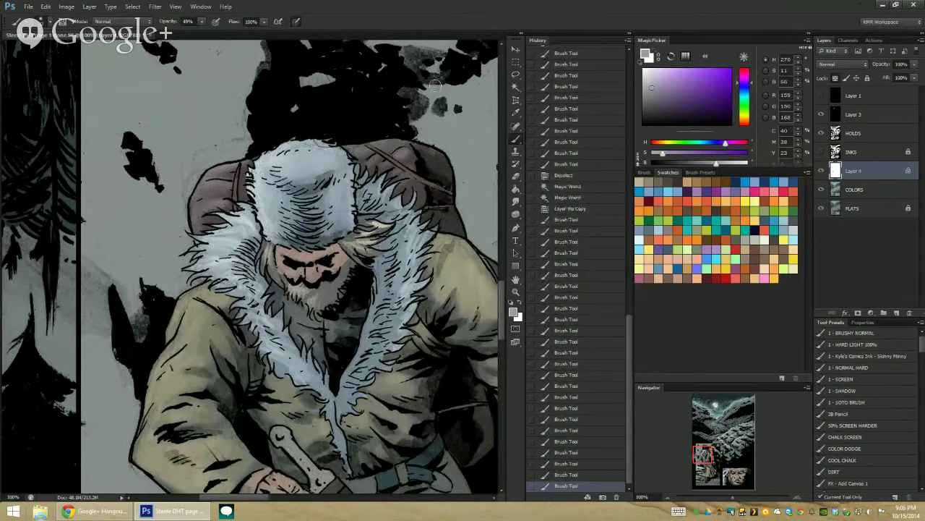
Step: Examine the highlighted backpack against the rest of the walking-man panel and the neighbouring close-up panel
{"action": "left_click", "coordinate": [515, 291]}
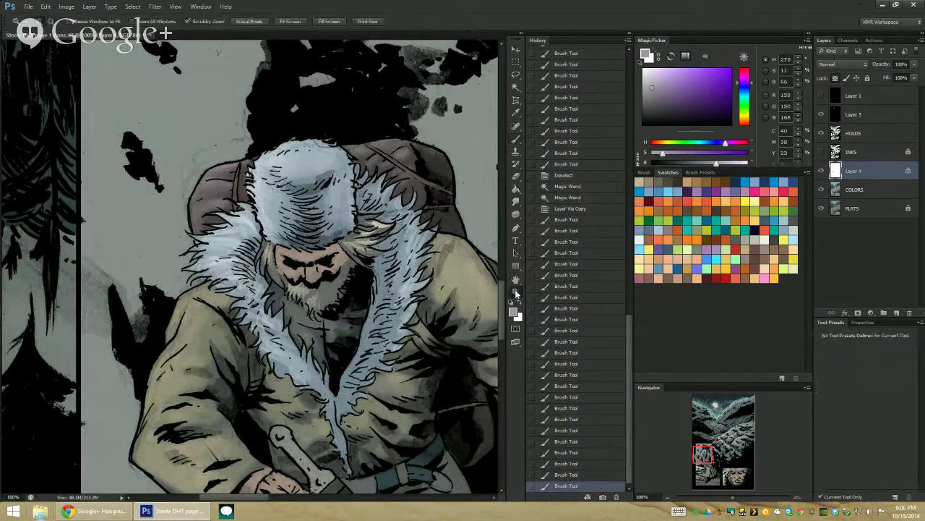
{"action": "left_click", "coordinate": [375, 247], "text": "alt"}
{"action": "left_click", "coordinate": [374, 247], "text": "alt"}
{"action": "left_click", "coordinate": [375, 247], "text": "alt"}
{"action": "left_click", "coordinate": [374, 245], "text": "alt"}
{"action": "left_click", "coordinate": [378, 244]}
{"action": "left_click_drag", "start_coordinate": [401, 272], "coordinate": [387, 266]}
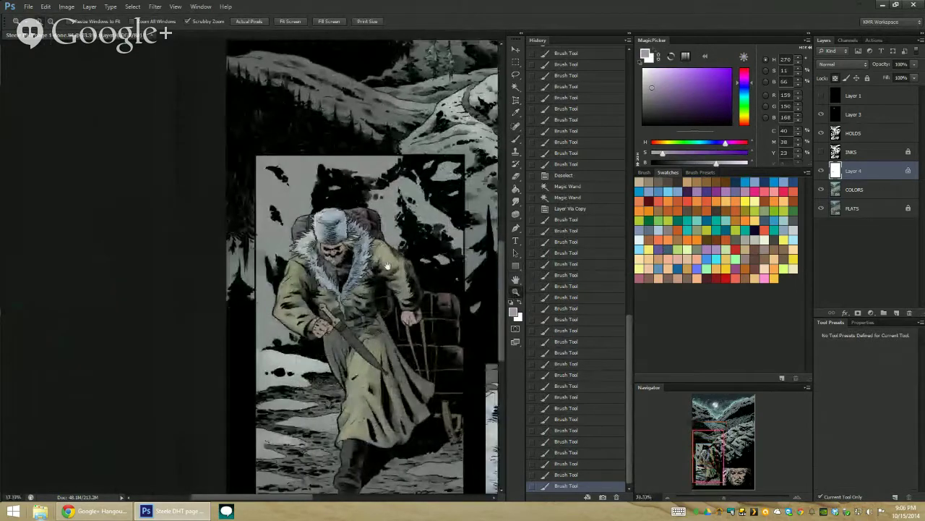
{"action": "key", "text": "ctrl+plus"}
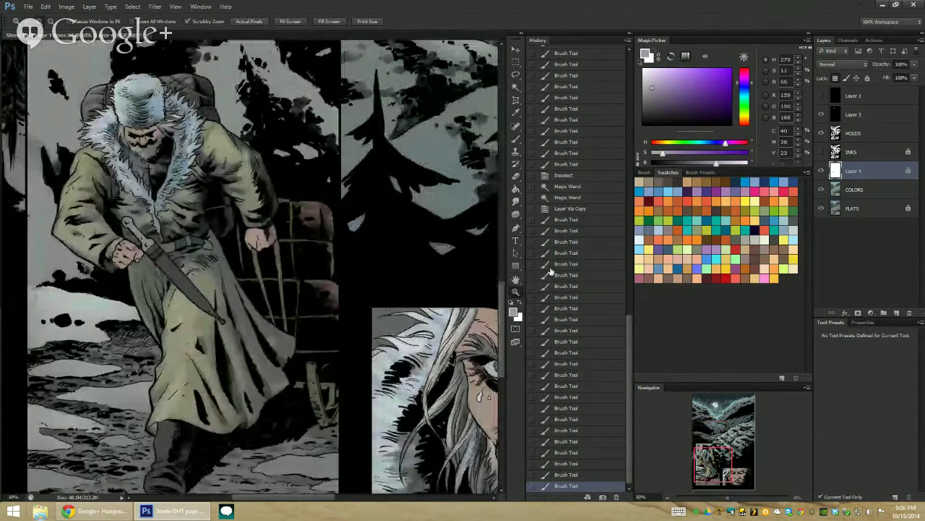
{"action": "left_click", "coordinate": [465, 289], "text": "alt"}
{"action": "left_click", "coordinate": [467, 288], "text": "alt"}
{"action": "left_click", "coordinate": [361, 266]}
{"action": "left_click_drag", "start_coordinate": [364, 271], "coordinate": [232, 183]}
Step: Merge Layer 4 with the backpack highlights down into the COLORS layer
{"action": "key", "text": "w"}
{"action": "left_click", "coordinate": [254, 198]}
{"action": "left_click", "coordinate": [31, 174]}
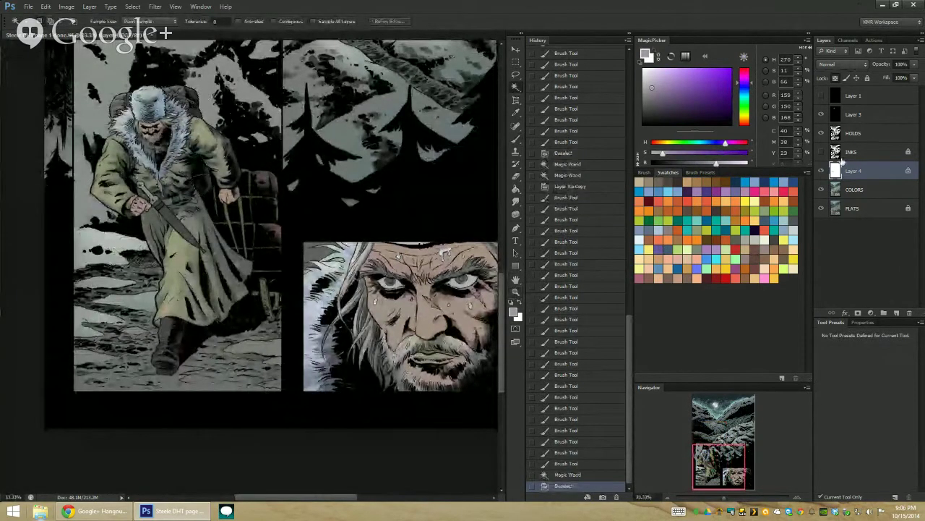
{"action": "right_click", "coordinate": [860, 174]}
{"action": "left_click", "coordinate": [850, 371]}
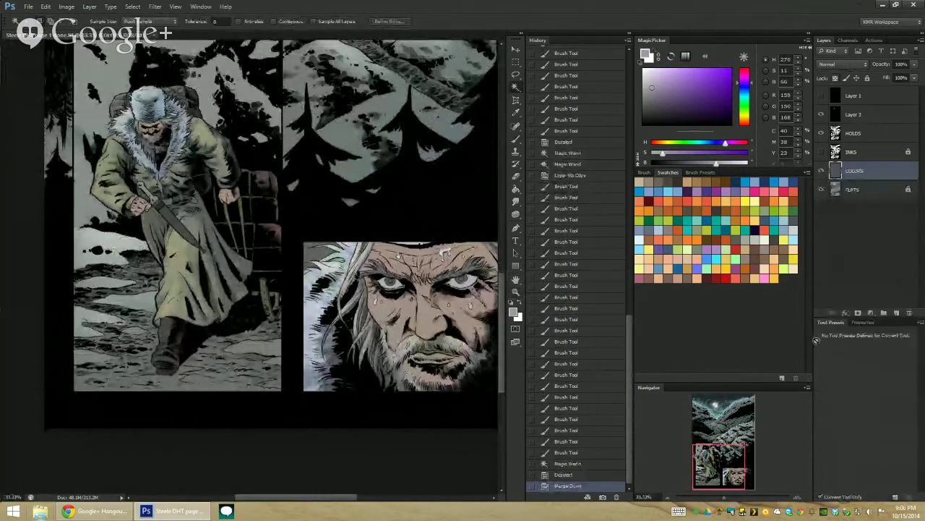
Step: Select the sled and its load behind the walking man with the Magic Wand and set their saturation to -32
{"action": "left_click", "coordinate": [254, 198]}
{"action": "left_click", "coordinate": [263, 236], "text": "shift"}
{"action": "left_click", "coordinate": [267, 256], "text": "shift"}
{"action": "left_click", "coordinate": [257, 180], "text": "shift"}
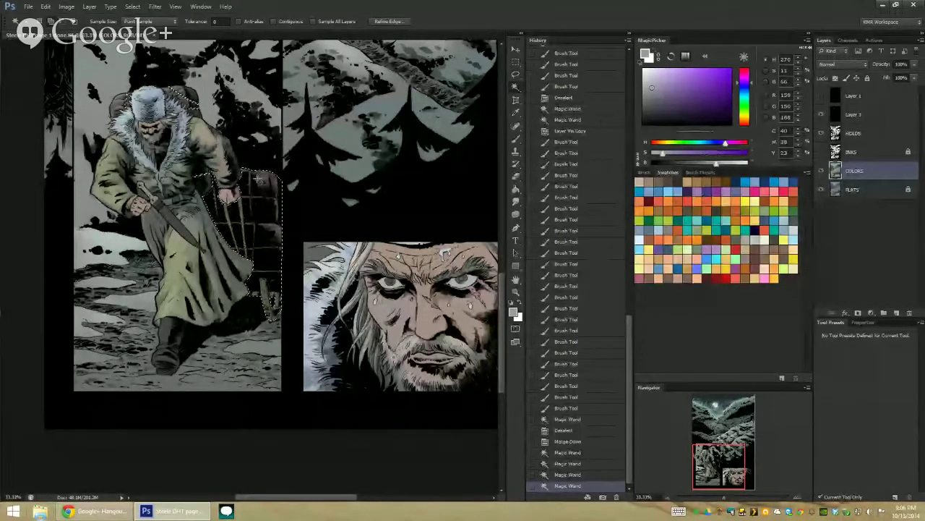
{"action": "key", "text": "ctrl+u"}
{"action": "left_click", "coordinate": [619, 296]}
{"action": "left_click_drag", "start_coordinate": [619, 297], "coordinate": [604, 296]}
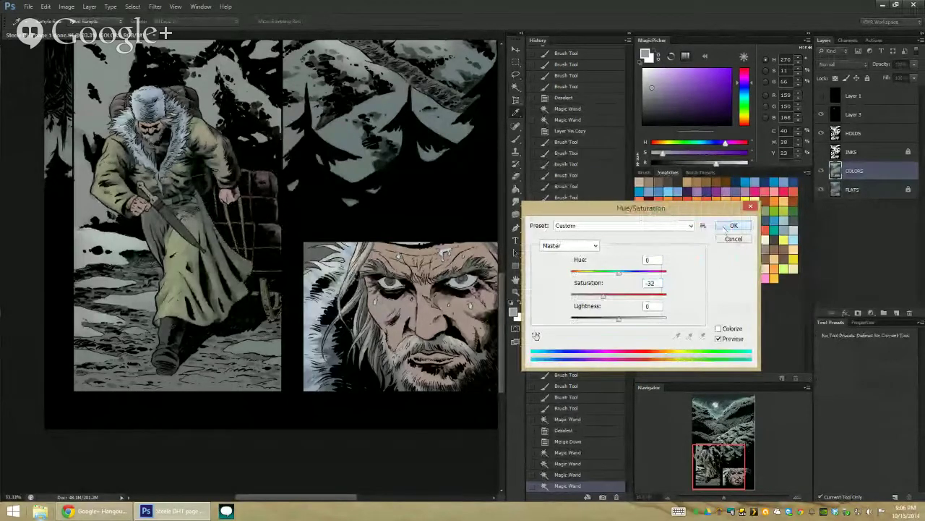
{"action": "left_click", "coordinate": [725, 229]}
Step: Review the whole comic page and close the Hangouts chat window
{"action": "left_click", "coordinate": [516, 292]}
{"action": "left_click_drag", "start_coordinate": [496, 303], "coordinate": [457, 314]}
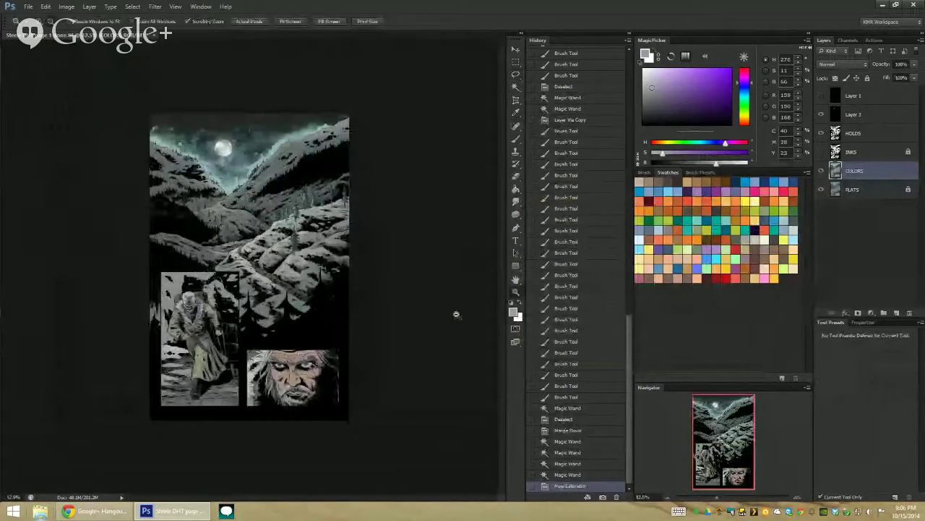
{"action": "left_click", "coordinate": [246, 247]}
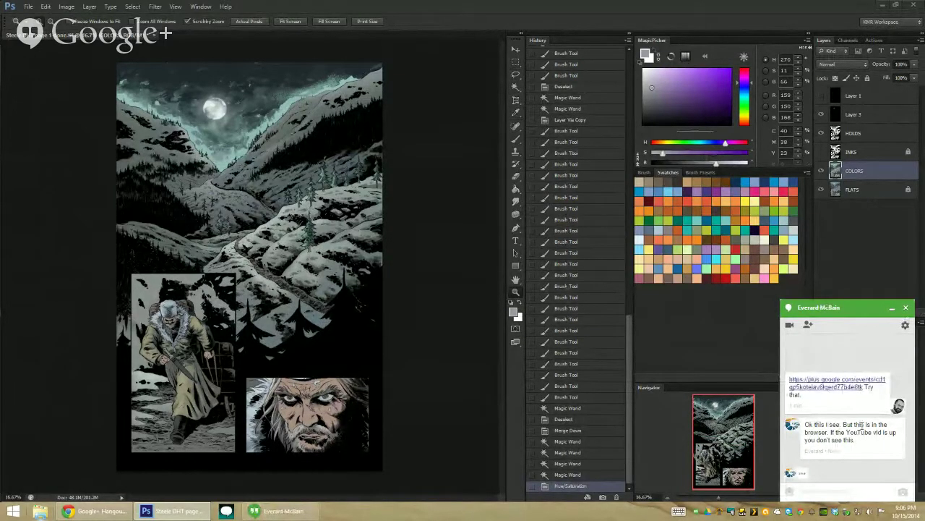
{"action": "left_click", "coordinate": [905, 307]}
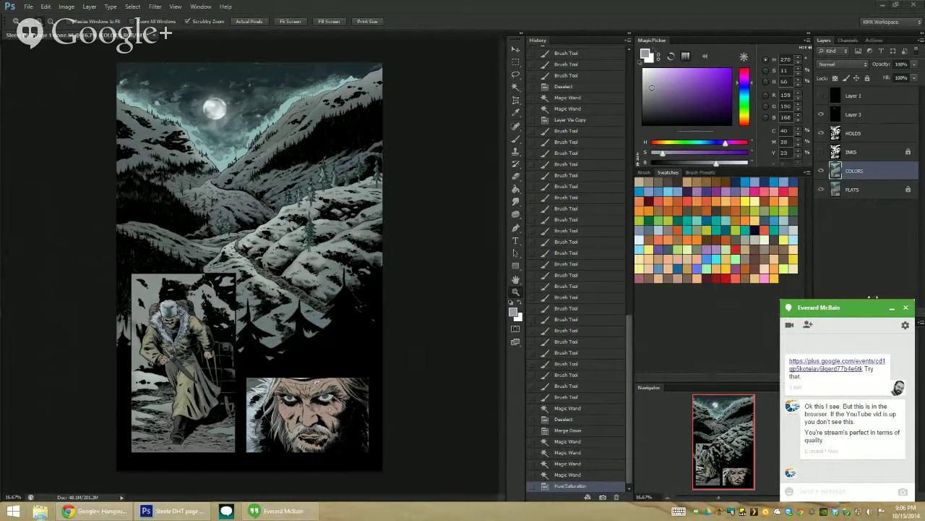
{"action": "left_click", "coordinate": [905, 307]}
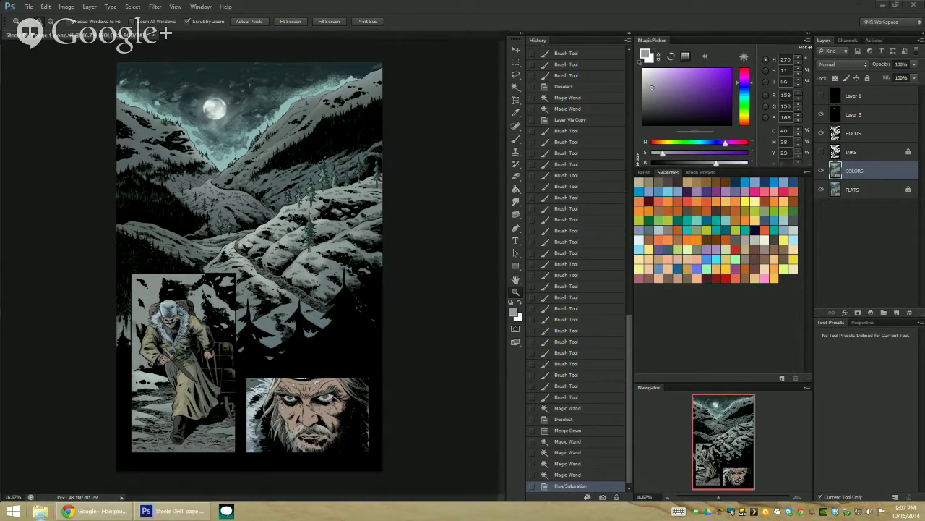
Step: Select the grey hair, eyebrows and beard in the close-up face panel with the Magic Wand
{"action": "left_click", "coordinate": [242, 302]}
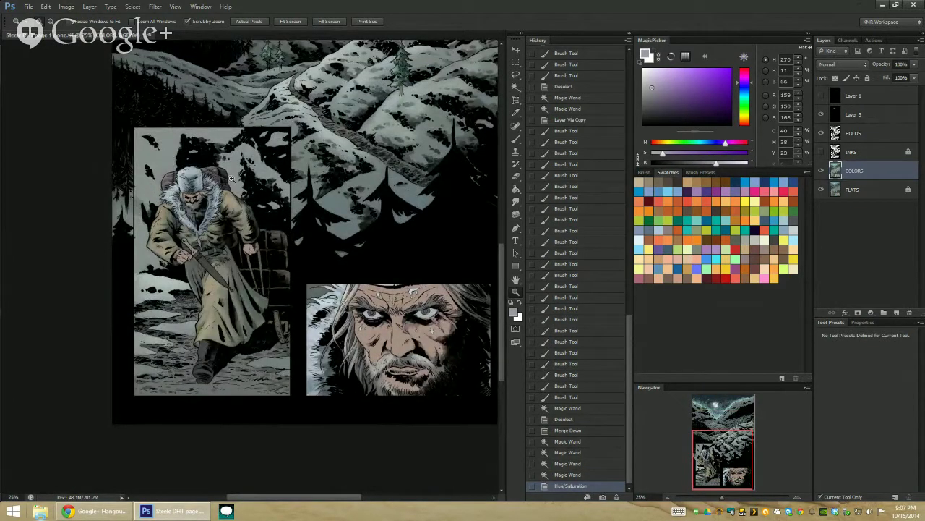
{"action": "left_click", "coordinate": [231, 178]}
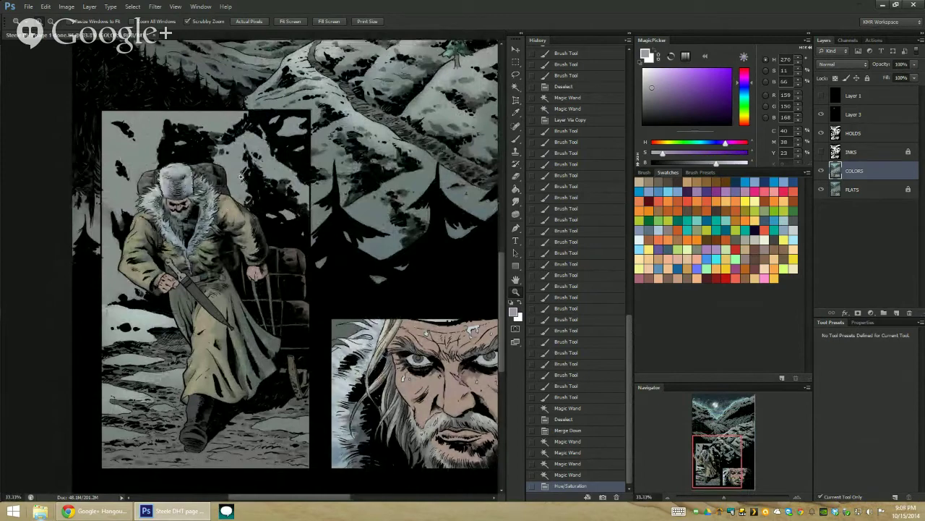
{"action": "left_click", "coordinate": [236, 250]}
{"action": "left_click_drag", "start_coordinate": [390, 314], "coordinate": [223, 126]}
{"action": "left_click_drag", "start_coordinate": [303, 129], "coordinate": [272, 123]}
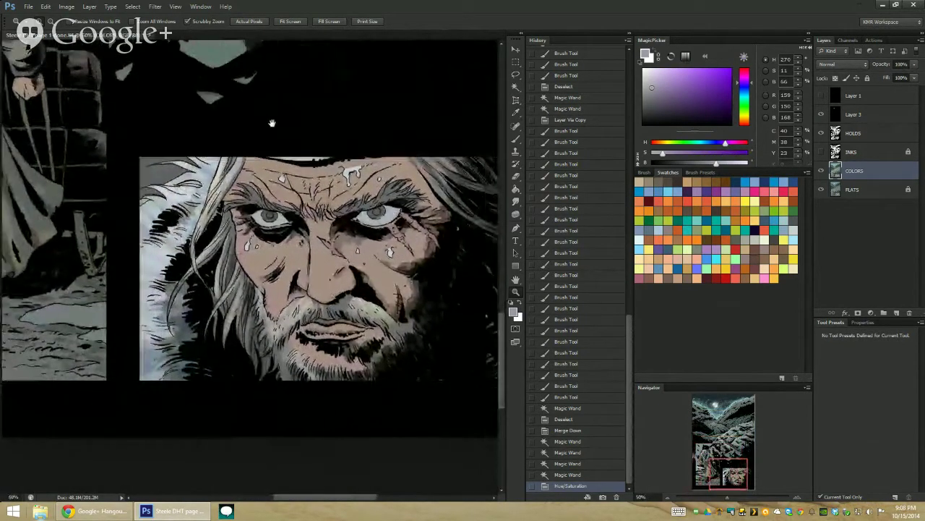
{"action": "left_click", "coordinate": [302, 226]}
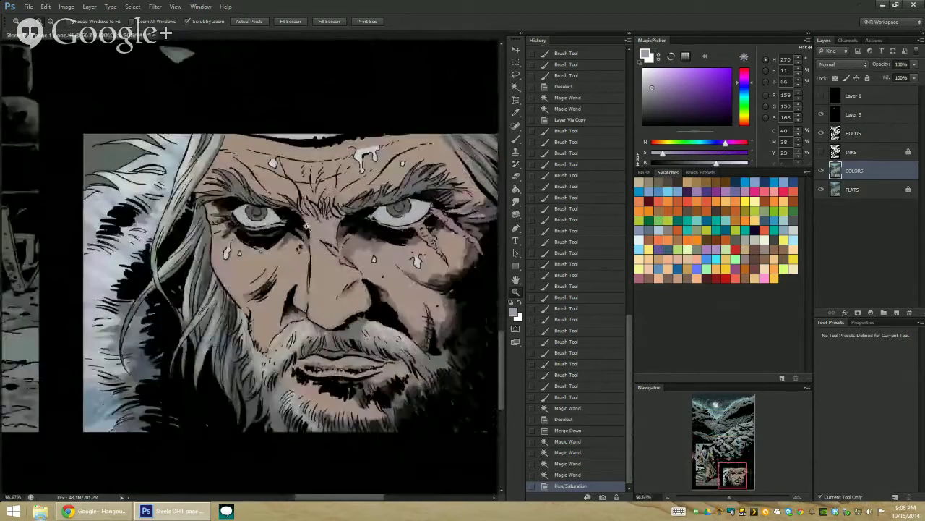
{"action": "left_click_drag", "start_coordinate": [301, 226], "coordinate": [250, 206]}
{"action": "key", "text": "w"}
{"action": "left_click", "coordinate": [175, 174]}
Step: Brush both eyebrows with the light warm grey sampled from the moustache (hue 28, saturation 8, brightness 73) and clear the selection
{"action": "key", "text": "b"}
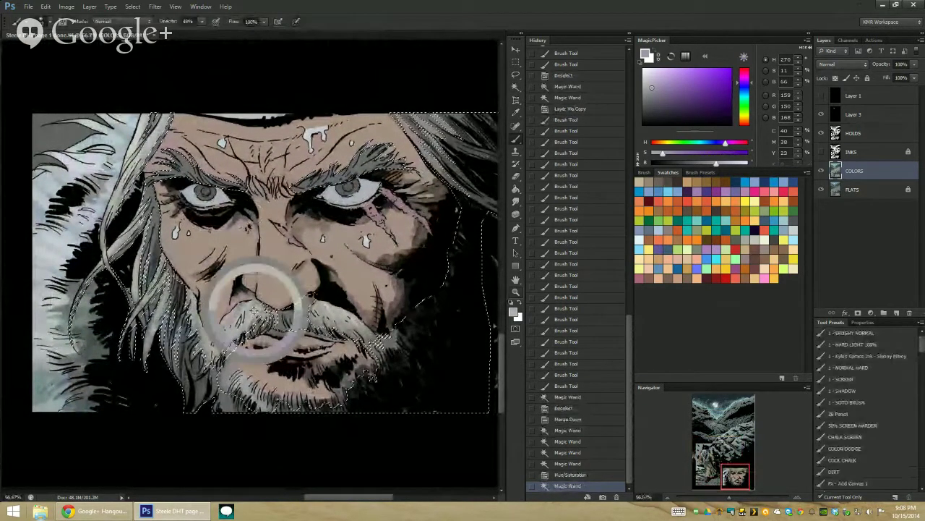
{"action": "left_click", "coordinate": [257, 307], "text": "alt"}
{"action": "right_click", "coordinate": [232, 111], "text": "alt"}
{"action": "left_click_drag", "start_coordinate": [161, 149], "coordinate": [185, 161]}
{"action": "left_click_drag", "start_coordinate": [164, 152], "coordinate": [202, 172]}
{"action": "left_click_drag", "start_coordinate": [186, 163], "coordinate": [220, 180]}
{"action": "left_click_drag", "start_coordinate": [302, 186], "coordinate": [383, 152]}
{"action": "left_click_drag", "start_coordinate": [362, 169], "coordinate": [392, 156]}
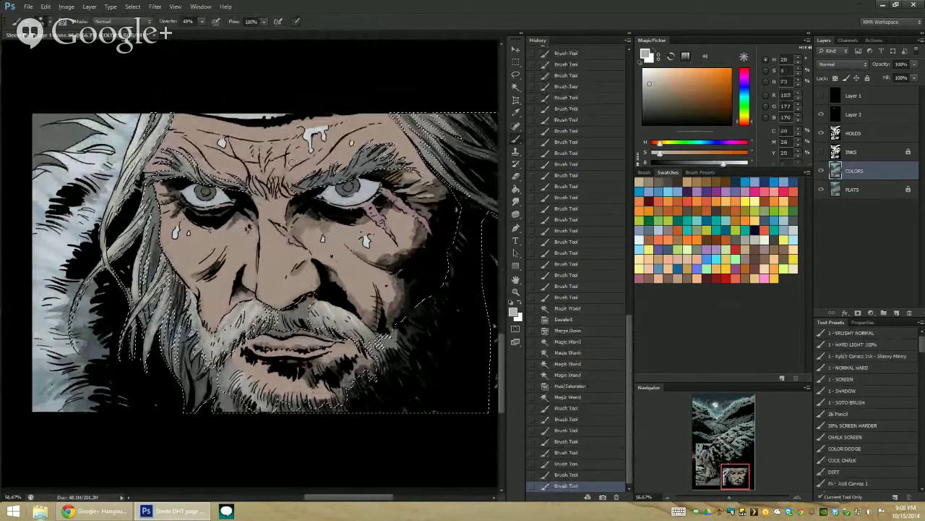
{"action": "left_click_drag", "start_coordinate": [318, 177], "coordinate": [390, 148]}
{"action": "mouse_move", "coordinate": [351, 171]}
{"action": "left_mouse_down"}
{"action": "mouse_move", "coordinate": [370, 159]}
{"action": "mouse_move", "coordinate": [358, 167]}
{"action": "left_mouse_up"}
{"action": "left_click_drag", "start_coordinate": [355, 168], "coordinate": [381, 147]}
{"action": "mouse_move", "coordinate": [347, 175]}
{"action": "left_mouse_down"}
{"action": "mouse_move", "coordinate": [359, 167]}
{"action": "mouse_move", "coordinate": [343, 171]}
{"action": "left_mouse_up"}
{"action": "left_click_drag", "start_coordinate": [303, 185], "coordinate": [376, 157]}
{"action": "left_click_drag", "start_coordinate": [366, 155], "coordinate": [376, 144]}
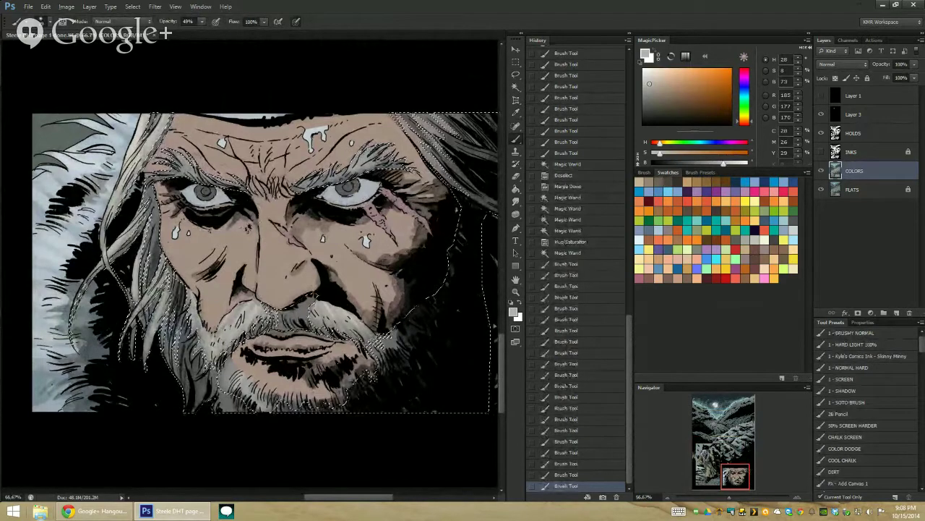
{"action": "key", "text": "ctrl+d"}
Step: Examine the lightened eyebrows in the close-up face panel and close the Hangouts chat window
{"action": "left_click", "coordinate": [516, 291]}
{"action": "left_click_drag", "start_coordinate": [477, 308], "coordinate": [451, 222]}
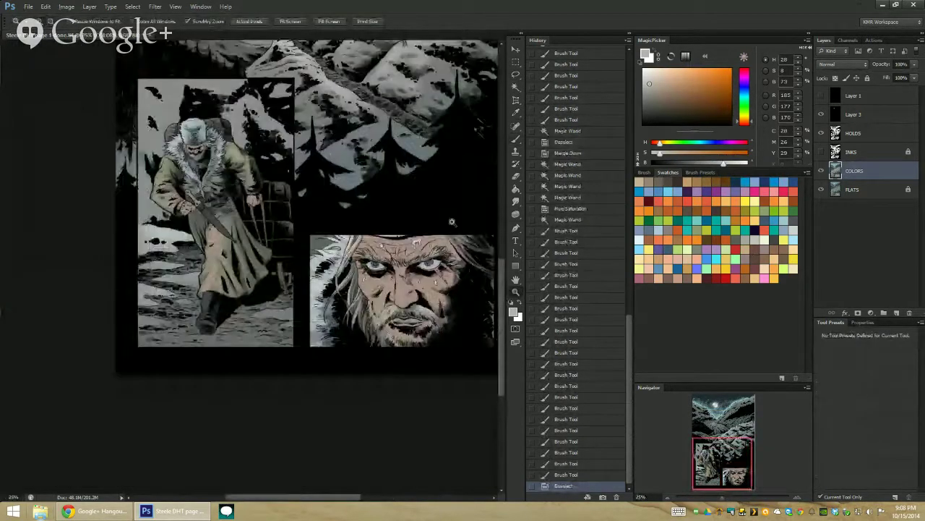
{"action": "left_click", "coordinate": [447, 297], "text": "alt"}
{"action": "left_click", "coordinate": [341, 334]}
{"action": "left_click_drag", "start_coordinate": [332, 328], "coordinate": [370, 144]}
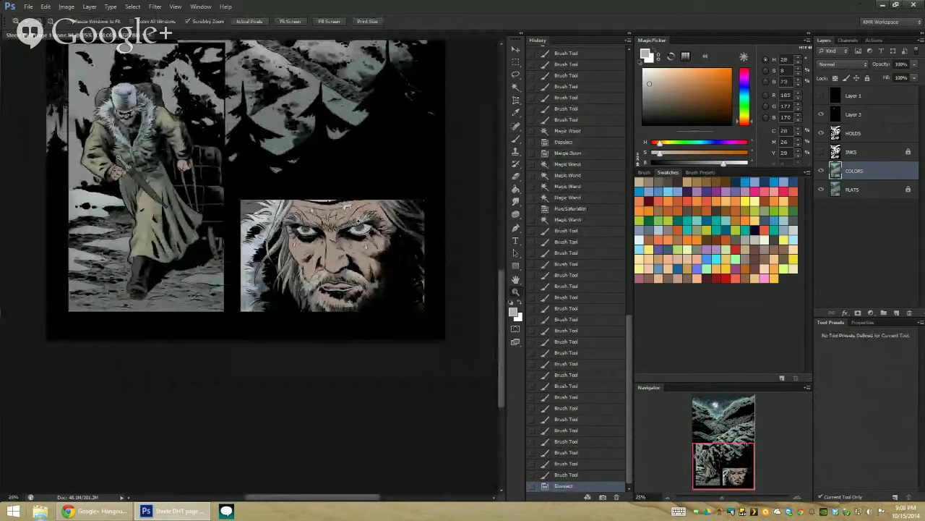
{"action": "left_click", "coordinate": [349, 231]}
{"action": "left_click_drag", "start_coordinate": [370, 185], "coordinate": [350, 189]}
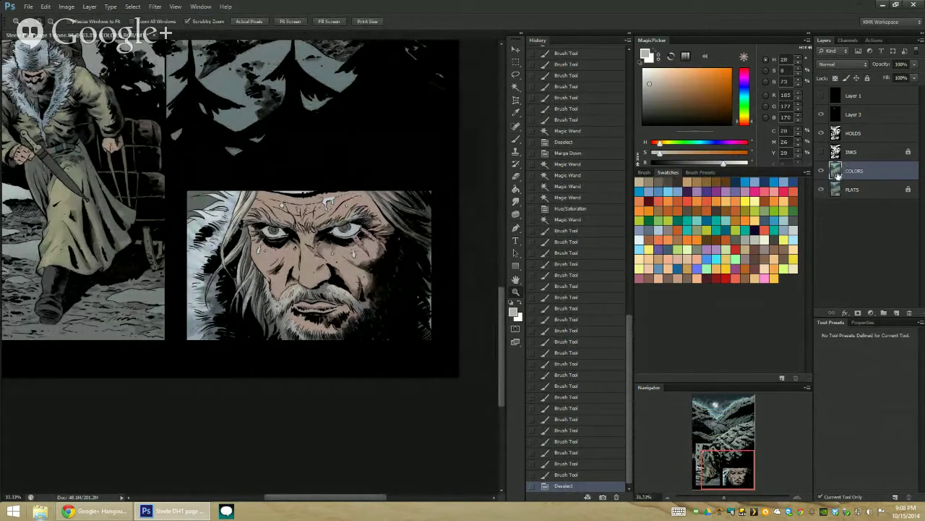
{"action": "left_click", "coordinate": [333, 214]}
{"action": "left_click", "coordinate": [330, 214]}
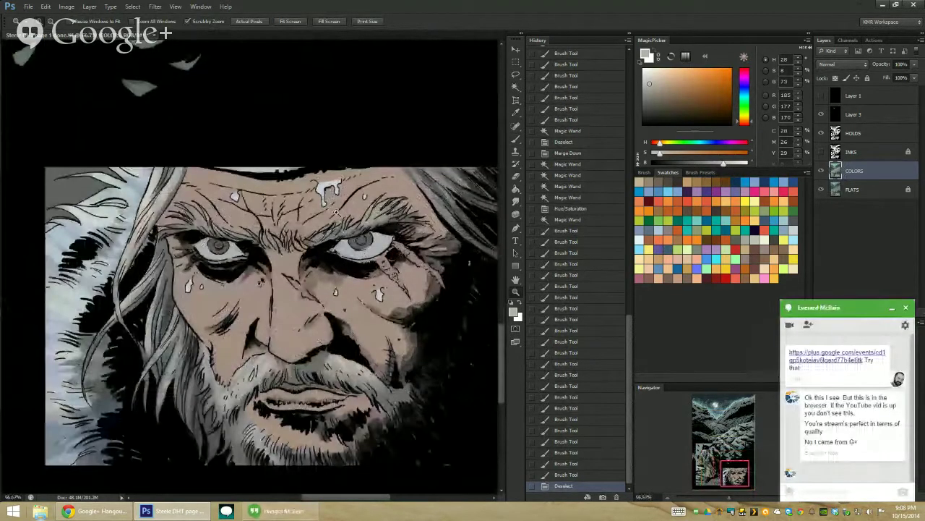
{"action": "left_click", "coordinate": [906, 310]}
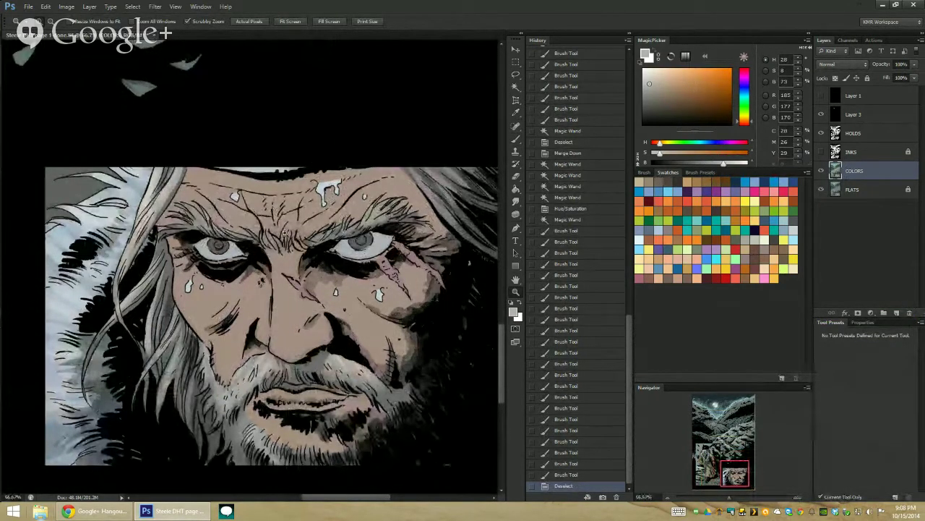
Step: Lasso loose areas around the white drops on the close-up face's forehead and both cheeks
{"action": "left_click", "coordinate": [214, 274]}
{"action": "left_click_drag", "start_coordinate": [389, 151], "coordinate": [347, 101]}
{"action": "key", "text": "l"}
{"action": "mouse_move", "coordinate": [148, 194]}
{"action": "left_mouse_down"}
{"action": "mouse_move", "coordinate": [129, 197]}
{"action": "mouse_move", "coordinate": [159, 250]}
{"action": "left_mouse_up"}
{"action": "mouse_move", "coordinate": [220, 100]}
{"action": "left_mouse_down"}
{"action": "mouse_move", "coordinate": [189, 76]}
{"action": "mouse_move", "coordinate": [214, 104]}
{"action": "left_mouse_up"}
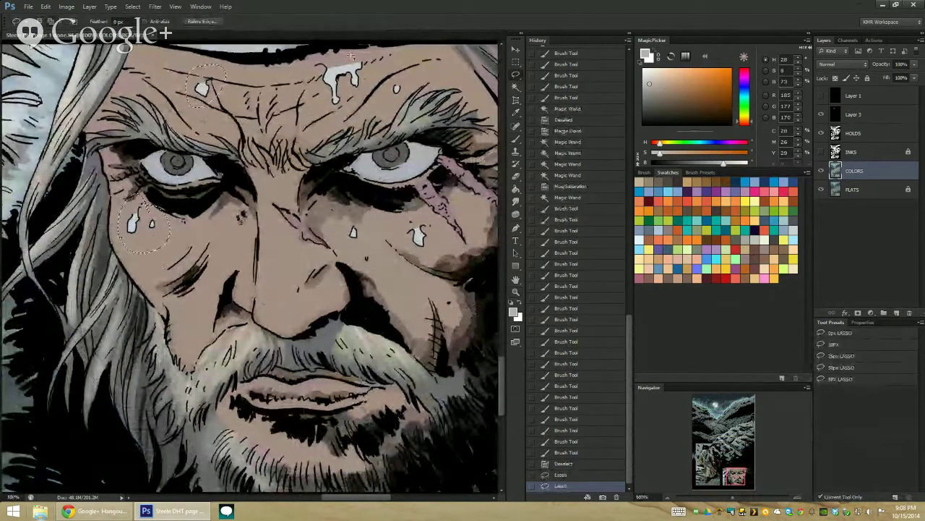
{"action": "left_click_drag", "start_coordinate": [358, 52], "coordinate": [385, 77]}
{"action": "mouse_move", "coordinate": [369, 210]}
{"action": "left_mouse_down"}
{"action": "mouse_move", "coordinate": [345, 214]}
{"action": "mouse_move", "coordinate": [367, 206]}
{"action": "left_mouse_up"}
{"action": "left_click_drag", "start_coordinate": [428, 214], "coordinate": [431, 217]}
Step: Undo the trial fills, fill the lassoed drops with a pale skin tone of hue 17, saturation 16 and brightness 82, and clear the selection
{"action": "key", "text": "b"}
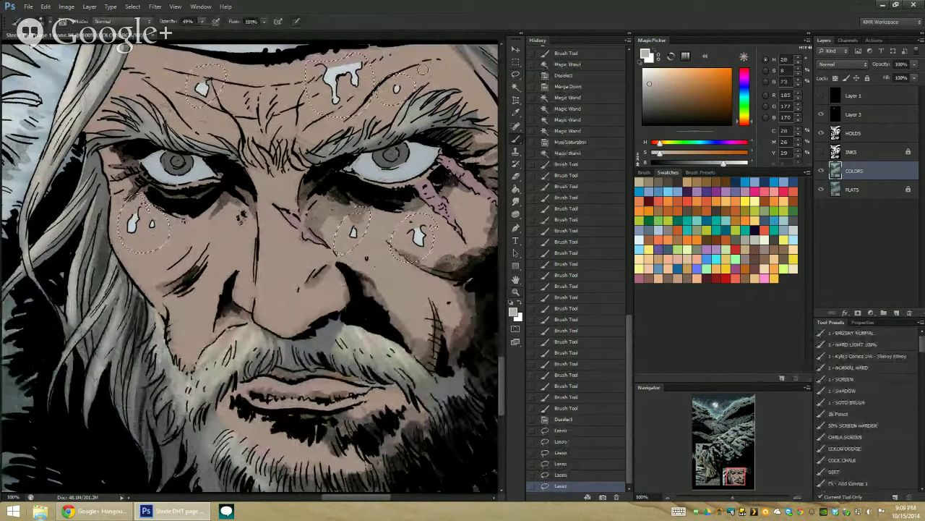
{"action": "left_click", "coordinate": [437, 81], "text": "alt"}
{"action": "key", "text": "g"}
{"action": "left_click", "coordinate": [350, 74]}
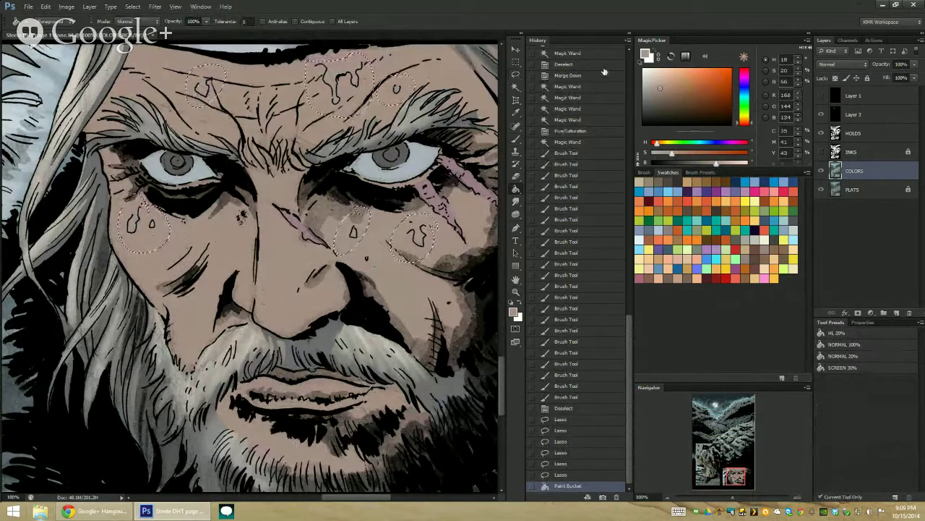
{"action": "left_click", "coordinate": [657, 79]}
{"action": "left_click", "coordinate": [361, 93]}
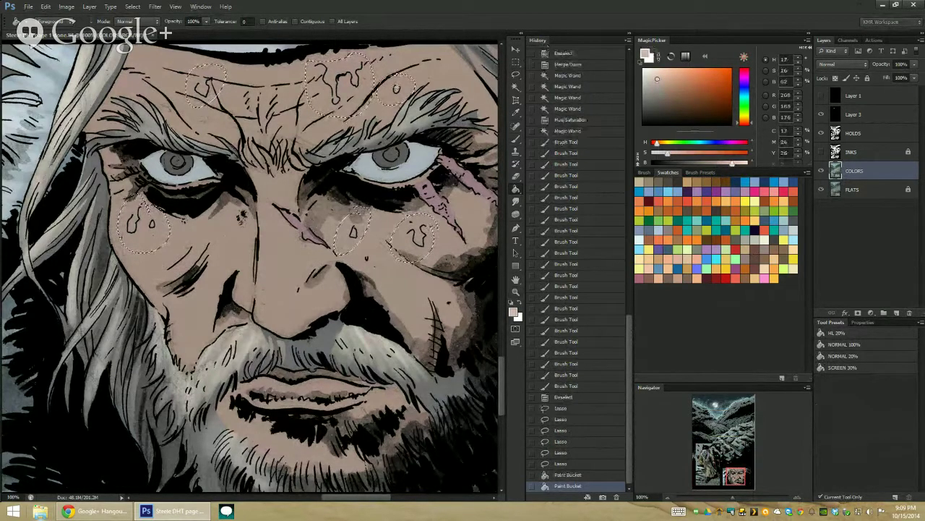
{"action": "key", "text": "ctrl+alt+z"}
{"action": "key", "text": "ctrl+alt+z"}
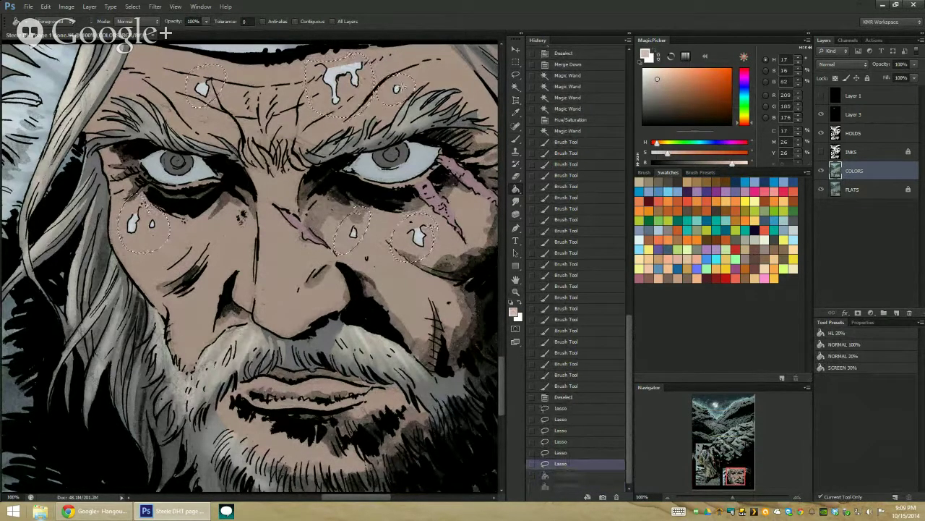
{"action": "left_click", "coordinate": [405, 85]}
{"action": "key", "text": "ctrl+d"}
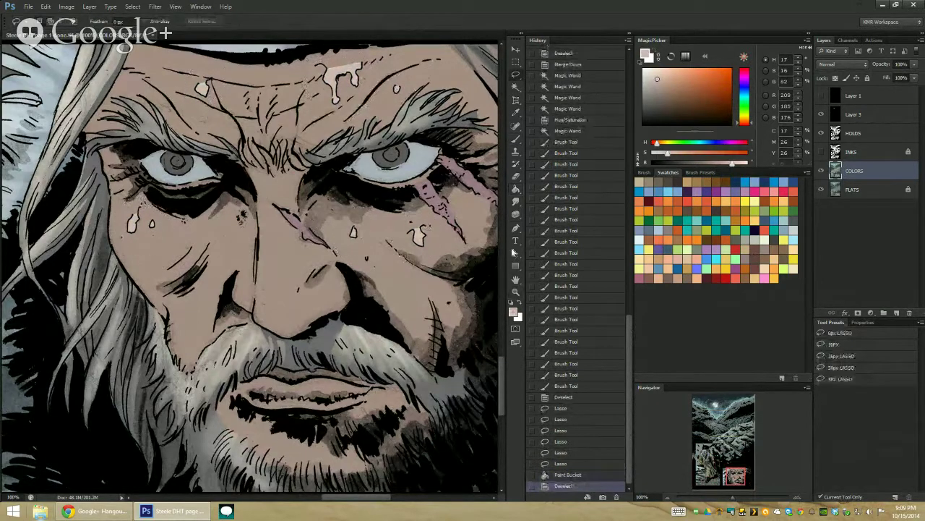
Step: Examine the recoloured drops at full-page view and inspect the walking-man panel up close
{"action": "left_click", "coordinate": [515, 291]}
{"action": "left_click", "coordinate": [488, 303], "text": "alt"}
{"action": "left_click", "coordinate": [487, 303], "text": "alt"}
{"action": "left_click", "coordinate": [486, 303], "text": "alt"}
{"action": "left_click", "coordinate": [486, 303], "text": "alt"}
{"action": "left_click", "coordinate": [474, 265], "text": "alt"}
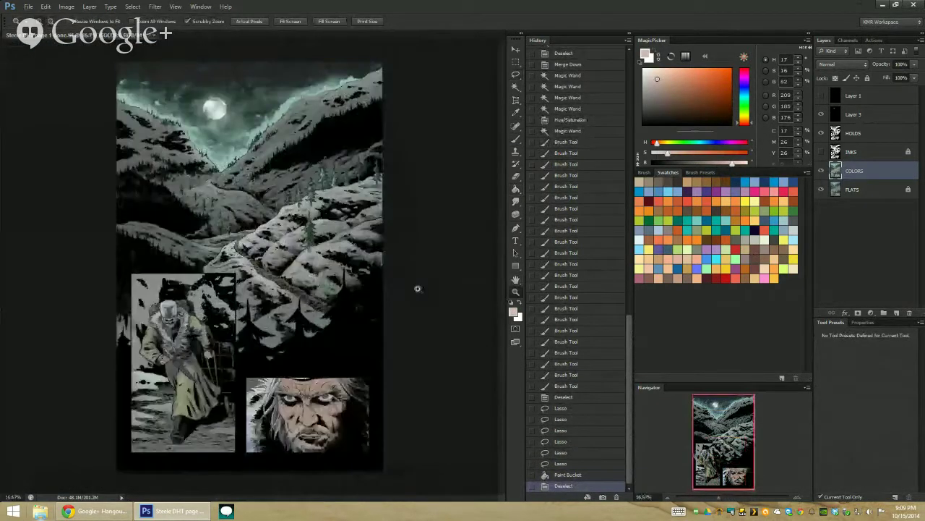
{"action": "left_click", "coordinate": [302, 395]}
{"action": "left_click_drag", "start_coordinate": [323, 343], "coordinate": [420, 214]}
{"action": "left_click", "coordinate": [230, 164]}
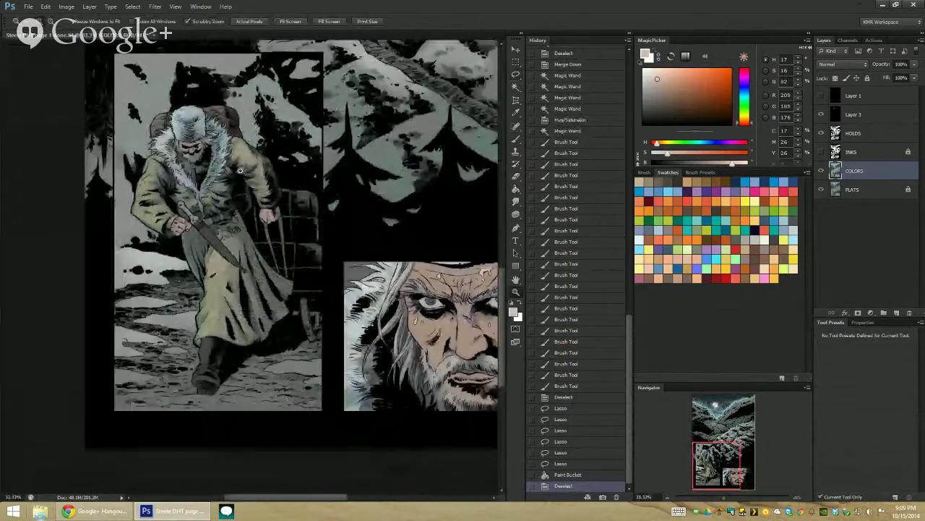
{"action": "left_click_drag", "start_coordinate": [251, 196], "coordinate": [291, 134]}
{"action": "left_click_drag", "start_coordinate": [250, 58], "coordinate": [268, 147]}
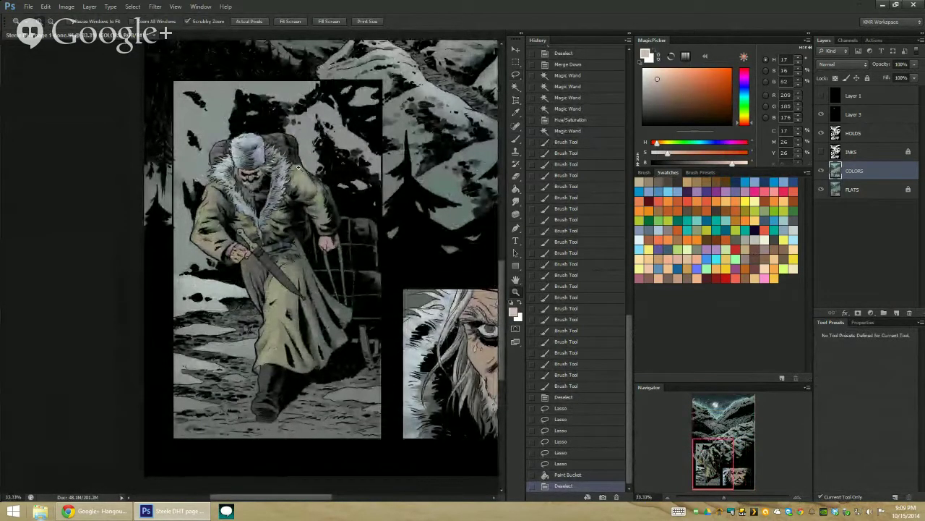
Step: Select the walking man's skin colour with the Magic Wand and copy the skin areas onto a new layer
{"action": "left_click", "coordinate": [274, 181]}
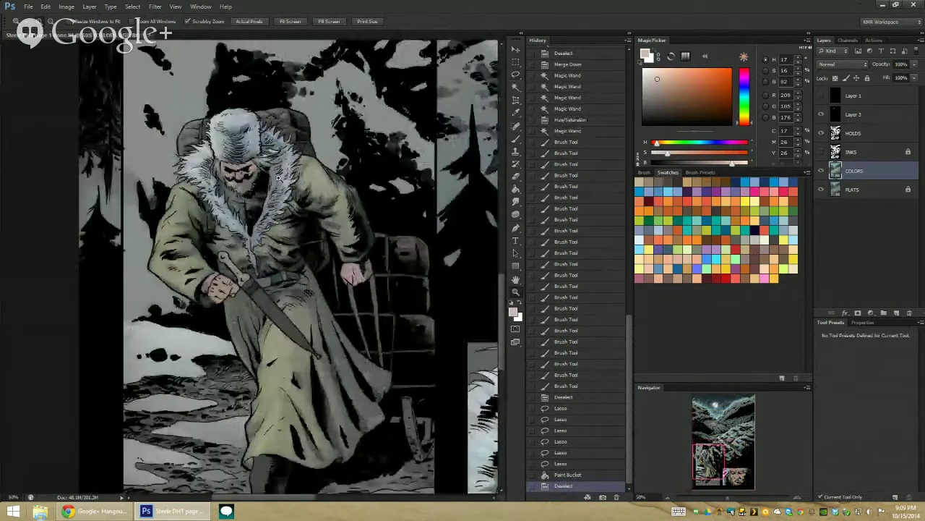
{"action": "left_click", "coordinate": [232, 185]}
{"action": "key", "text": "w"}
{"action": "left_click", "coordinate": [234, 167]}
{"action": "key", "text": "ctrl+j"}
Step: Brush warm orange highlights of hue 18, saturation 75 and brightness 100 onto the walking man's face with the 1 - SCREEN preset
{"action": "key", "text": "z"}
{"action": "left_click", "coordinate": [246, 159]}
{"action": "key", "text": "b"}
{"action": "left_click", "coordinate": [235, 166], "text": "alt"}
{"action": "left_click", "coordinate": [709, 68]}
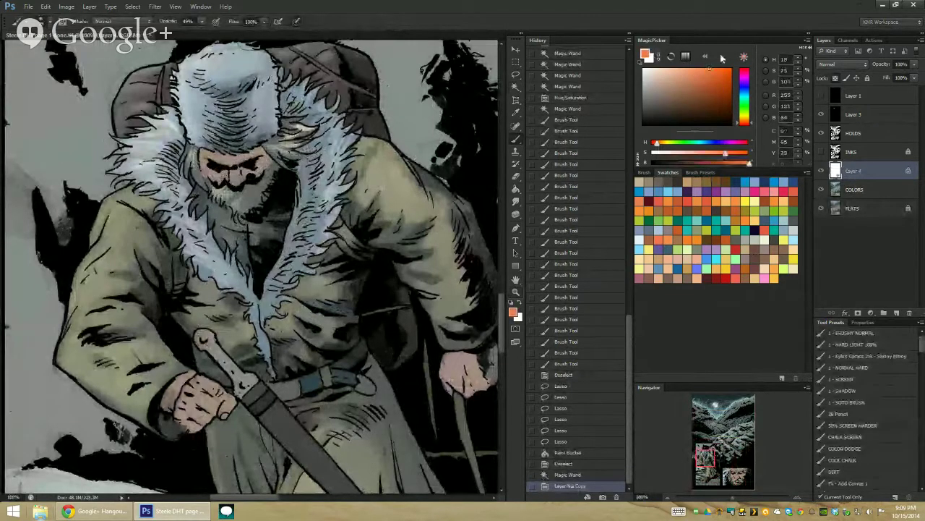
{"action": "left_click", "coordinate": [852, 381]}
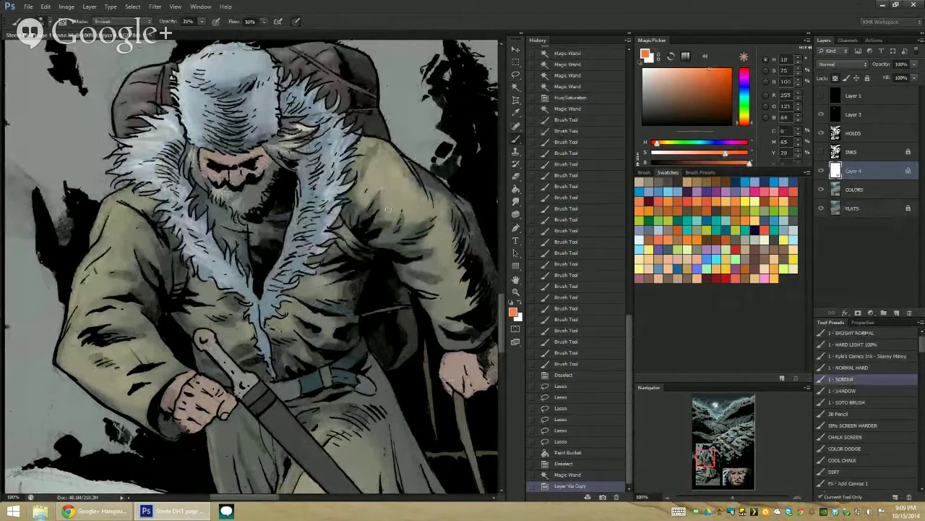
{"action": "mouse_move", "coordinate": [238, 174]}
{"action": "left_mouse_down"}
{"action": "mouse_move", "coordinate": [249, 174]}
{"action": "mouse_move", "coordinate": [233, 177]}
{"action": "left_mouse_up"}
{"action": "left_click_drag", "start_coordinate": [232, 173], "coordinate": [233, 178]}
{"action": "left_click_drag", "start_coordinate": [232, 174], "coordinate": [235, 178]}
{"action": "left_click_drag", "start_coordinate": [232, 173], "coordinate": [230, 178]}
{"action": "left_click_drag", "start_coordinate": [221, 164], "coordinate": [217, 175]}
{"action": "left_click_drag", "start_coordinate": [221, 172], "coordinate": [218, 176]}
{"action": "left_click_drag", "start_coordinate": [224, 173], "coordinate": [215, 158]}
{"action": "left_click_drag", "start_coordinate": [210, 160], "coordinate": [215, 159]}
{"action": "left_click_drag", "start_coordinate": [211, 160], "coordinate": [217, 158]}
{"action": "mouse_move", "coordinate": [214, 158]}
{"action": "left_mouse_down"}
{"action": "mouse_move", "coordinate": [236, 158]}
{"action": "mouse_move", "coordinate": [217, 169]}
{"action": "left_mouse_up"}
{"action": "left_click_drag", "start_coordinate": [219, 166], "coordinate": [218, 169]}
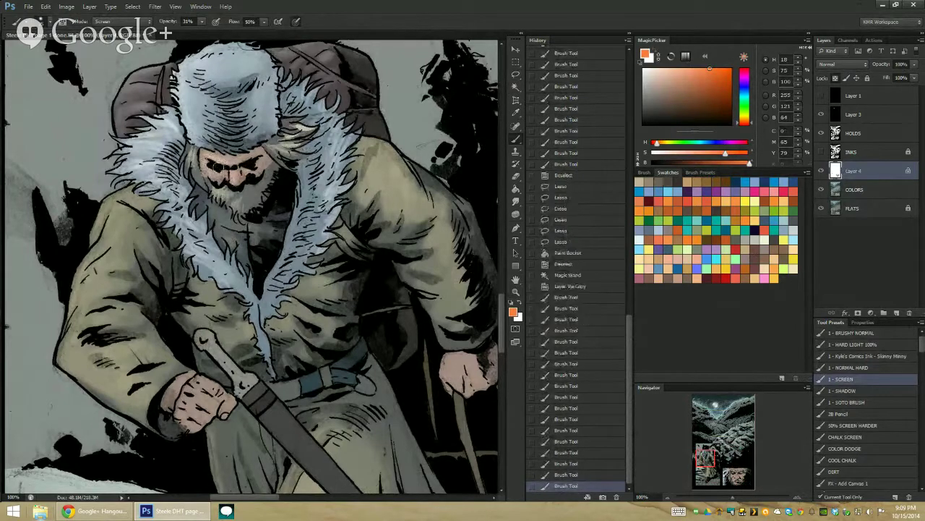
Step: Brush the warm orange highlight over the walking man's knife-holding hand, including the knuckles and fingers
{"action": "left_click_drag", "start_coordinate": [259, 274], "coordinate": [265, 166]}
{"action": "mouse_move", "coordinate": [202, 269]}
{"action": "left_mouse_down"}
{"action": "mouse_move", "coordinate": [211, 265]}
{"action": "mouse_move", "coordinate": [221, 286]}
{"action": "left_mouse_up"}
{"action": "mouse_move", "coordinate": [219, 277]}
{"action": "left_mouse_down"}
{"action": "mouse_move", "coordinate": [208, 273]}
{"action": "mouse_move", "coordinate": [197, 308]}
{"action": "mouse_move", "coordinate": [221, 274]}
{"action": "mouse_move", "coordinate": [198, 285]}
{"action": "left_mouse_up"}
{"action": "right_click", "coordinate": [209, 291], "text": "alt"}
{"action": "left_click_drag", "start_coordinate": [200, 279], "coordinate": [193, 294]}
{"action": "mouse_move", "coordinate": [196, 287]}
{"action": "left_mouse_down"}
{"action": "mouse_move", "coordinate": [191, 297]}
{"action": "mouse_move", "coordinate": [202, 294]}
{"action": "left_mouse_up"}
{"action": "left_click_drag", "start_coordinate": [213, 284], "coordinate": [216, 294]}
{"action": "left_click_drag", "start_coordinate": [236, 288], "coordinate": [223, 301]}
{"action": "left_click_drag", "start_coordinate": [237, 288], "coordinate": [233, 301]}
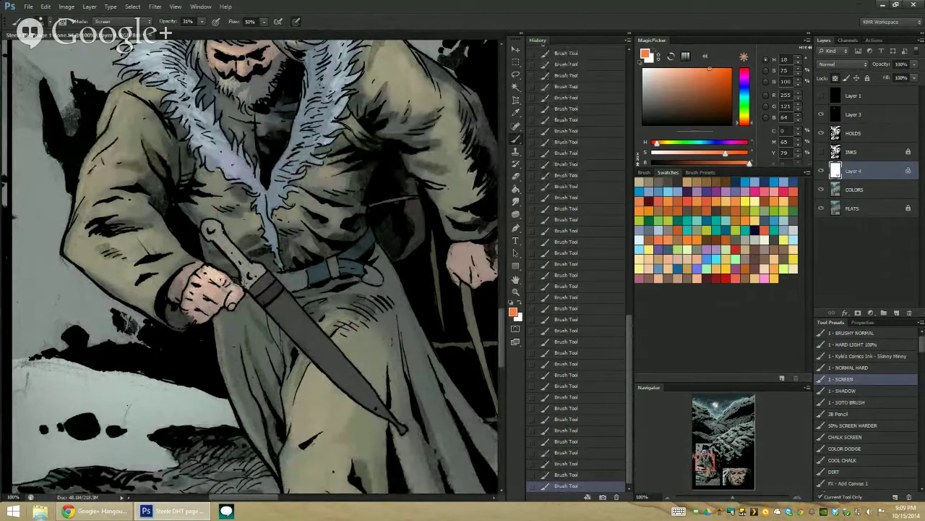
Step: Undo the last four strokes on the knife-holding hand and repaint the highlight near the thumb with a resized brush
{"action": "key", "text": "ctrl+alt+z"}
{"action": "key", "text": "ctrl+alt+z"}
{"action": "key", "text": "ctrl+alt+z"}
{"action": "key", "text": "ctrl+alt+z"}
{"action": "right_click", "coordinate": [240, 288], "text": "alt"}
{"action": "mouse_move", "coordinate": [236, 290]}
{"action": "left_mouse_down"}
{"action": "mouse_move", "coordinate": [231, 303]}
{"action": "mouse_move", "coordinate": [223, 291]}
{"action": "left_mouse_up"}
{"action": "left_click_drag", "start_coordinate": [226, 288], "coordinate": [230, 296]}
Step: Brush the warm orange highlight onto the walking man's other hand, which pulls the sled ropes
{"action": "left_click_drag", "start_coordinate": [298, 226], "coordinate": [175, 202]}
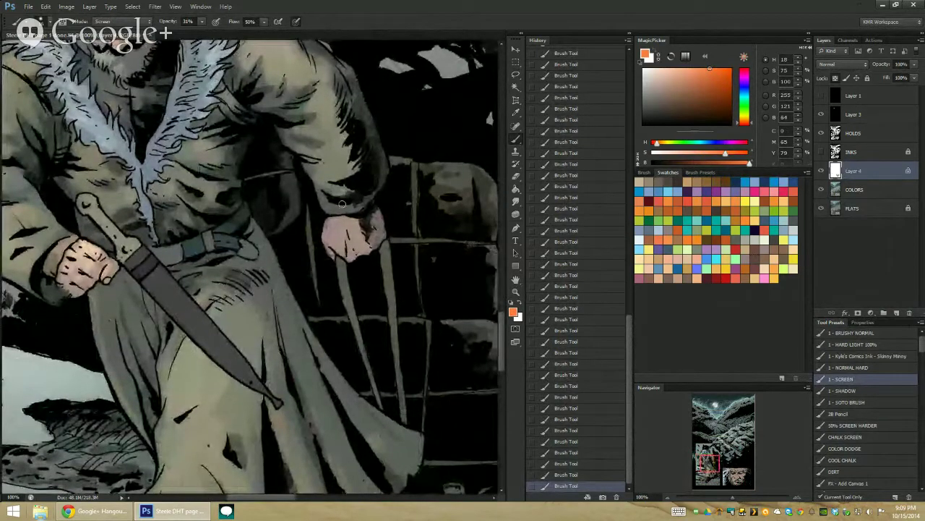
{"action": "right_click", "coordinate": [337, 230], "text": "alt"}
{"action": "left_click_drag", "start_coordinate": [334, 223], "coordinate": [339, 250]}
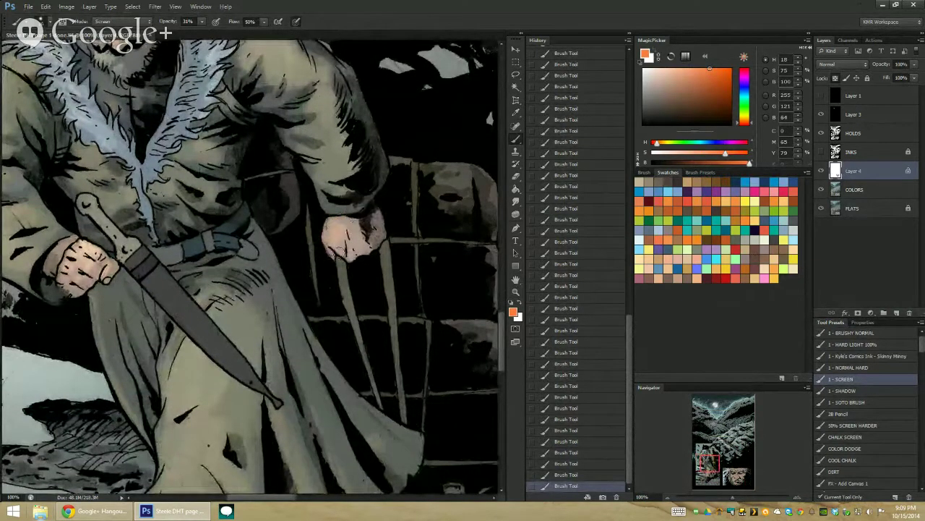
Step: Examine the warmed skin at full-page view and inspect the close-up face panel
{"action": "left_click", "coordinate": [516, 292]}
{"action": "left_click", "coordinate": [461, 312], "text": "alt"}
{"action": "left_click", "coordinate": [461, 312], "text": "alt"}
{"action": "left_click", "coordinate": [463, 314], "text": "alt"}
{"action": "left_click", "coordinate": [463, 313], "text": "alt"}
{"action": "left_click", "coordinate": [413, 260]}
{"action": "left_click_drag", "start_coordinate": [412, 262], "coordinate": [244, 164]}
{"action": "left_click_drag", "start_coordinate": [468, 278], "coordinate": [275, 193]}
{"action": "left_click", "coordinate": [296, 184]}
{"action": "left_click", "coordinate": [299, 184]}
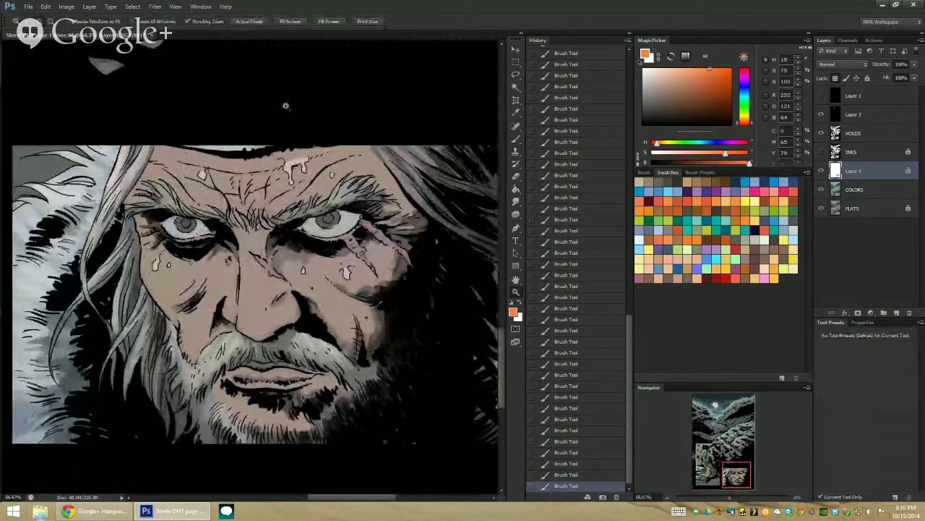
Step: Load the 1 - SOTO BRUSH preset and sample the lightened skin tone from the walking man's knife hand
{"action": "key", "text": "b"}
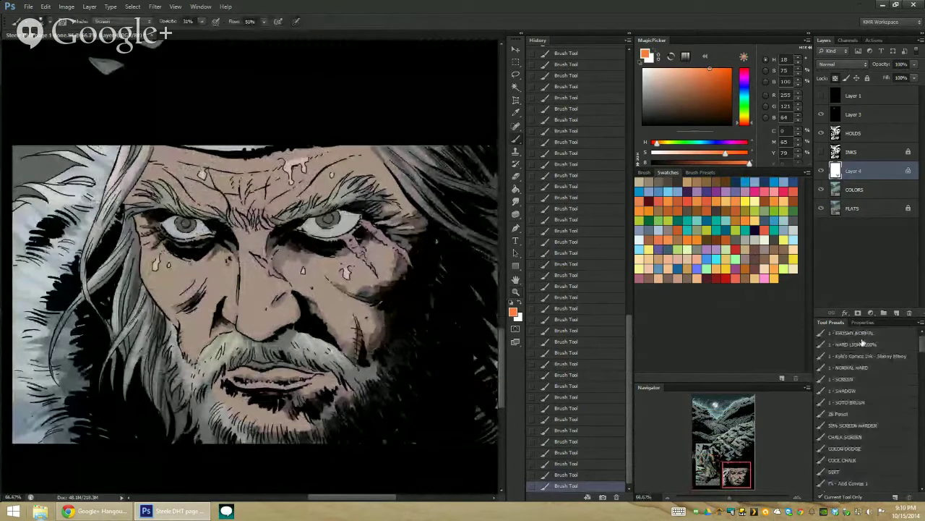
{"action": "left_click", "coordinate": [854, 402]}
{"action": "mouse_move", "coordinate": [31, 184]}
{"action": "left_mouse_down"}
{"action": "mouse_move", "coordinate": [275, 113]}
{"action": "mouse_move", "coordinate": [429, 176]}
{"action": "left_mouse_up"}
{"action": "scroll", "coordinate": [429, 176], "scroll_direction": "up", "scroll_amount": 5}
{"action": "scroll", "coordinate": [428, 176], "scroll_direction": "left", "scroll_amount": 2}
{"action": "left_click", "coordinate": [114, 144], "text": "alt"}
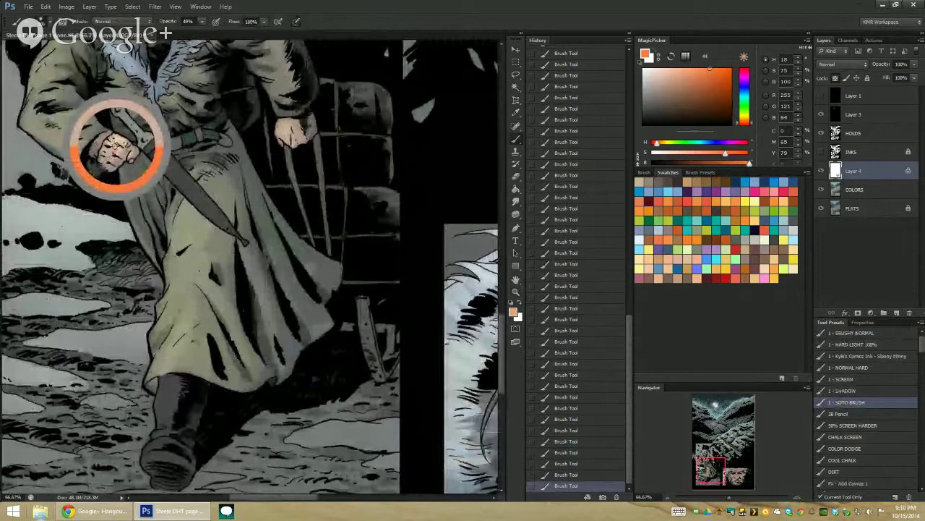
{"action": "left_click_drag", "start_coordinate": [463, 303], "coordinate": [328, 295]}
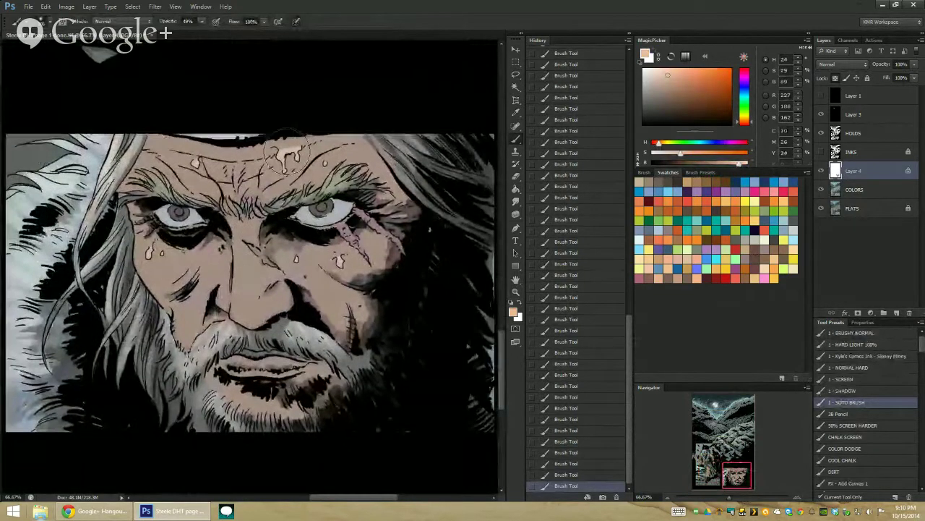
{"action": "left_click", "coordinate": [854, 402]}
{"action": "mouse_move", "coordinate": [157, 129]}
{"action": "left_mouse_down"}
{"action": "mouse_move", "coordinate": [179, 146]}
{"action": "mouse_move", "coordinate": [165, 128]}
{"action": "left_mouse_up"}
{"action": "key", "text": "ctrl+z"}
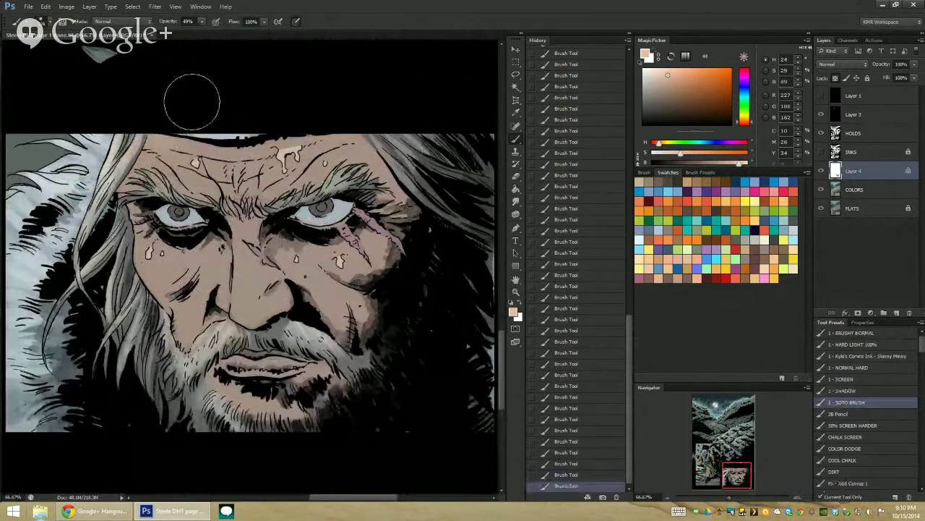
{"action": "key", "text": "l"}
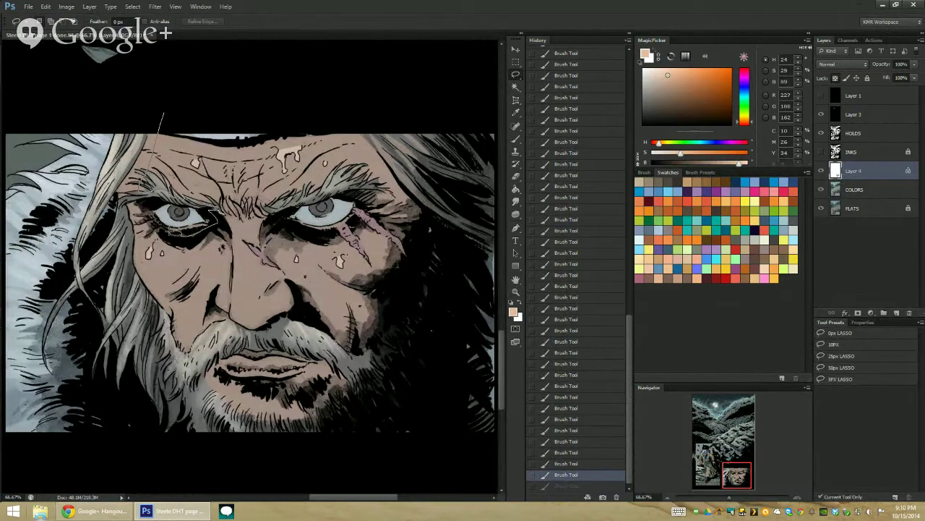
{"action": "left_click_drag", "start_coordinate": [214, 216], "coordinate": [156, 145]}
{"action": "key", "text": "ctrl+d"}
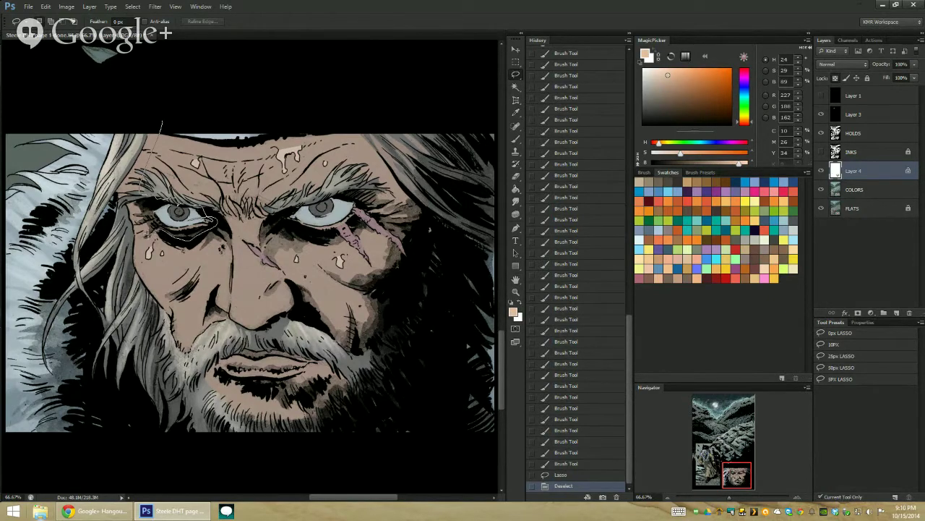
Step: Lasso the skin area of the close-up face and refine the selection around the eyes and mouth
{"action": "scroll", "coordinate": [148, 303], "scroll_direction": "down", "scroll_amount": 3}
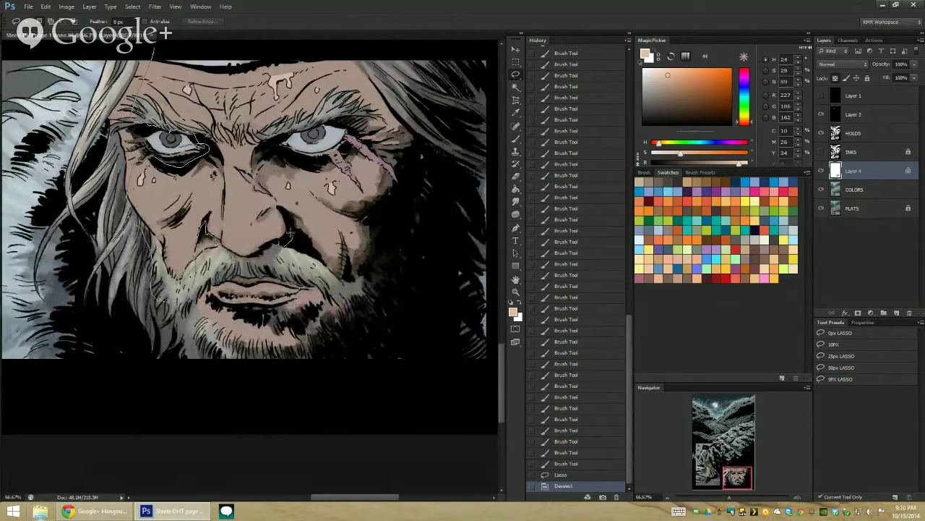
{"action": "left_click_drag", "start_coordinate": [339, 272], "coordinate": [352, 267]}
{"action": "mouse_move", "coordinate": [370, 228]}
{"action": "left_mouse_down"}
{"action": "mouse_move", "coordinate": [411, 150]}
{"action": "mouse_move", "coordinate": [390, 209]}
{"action": "left_mouse_up"}
{"action": "left_click_drag", "start_coordinate": [282, 100], "coordinate": [137, 103]}
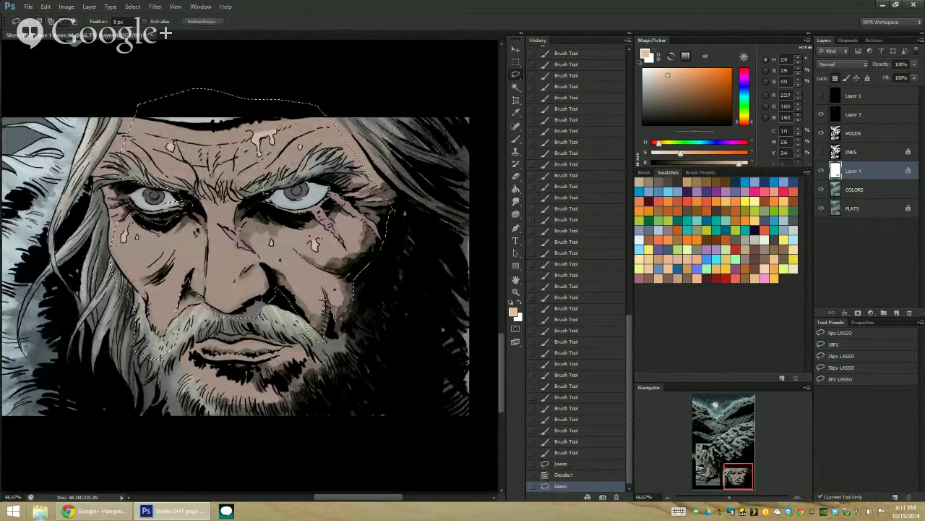
{"action": "mouse_move", "coordinate": [247, 202]}
{"action": "left_mouse_down"}
{"action": "mouse_move", "coordinate": [292, 220]}
{"action": "mouse_move", "coordinate": [326, 209]}
{"action": "mouse_move", "coordinate": [326, 163]}
{"action": "left_mouse_up"}
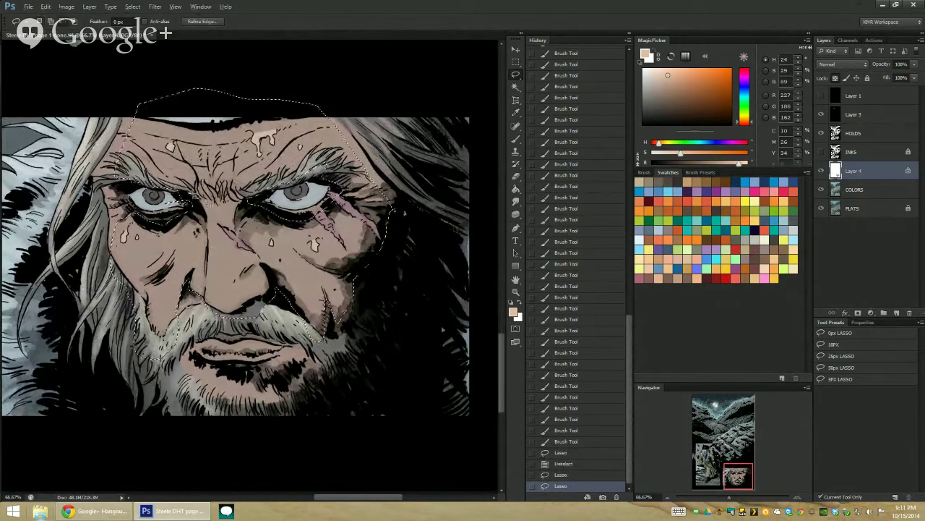
{"action": "mouse_move", "coordinate": [212, 203]}
{"action": "left_mouse_down"}
{"action": "mouse_move", "coordinate": [186, 193]}
{"action": "mouse_move", "coordinate": [220, 204]}
{"action": "mouse_move", "coordinate": [240, 190]}
{"action": "mouse_move", "coordinate": [252, 210]}
{"action": "mouse_move", "coordinate": [250, 158]}
{"action": "left_mouse_up"}
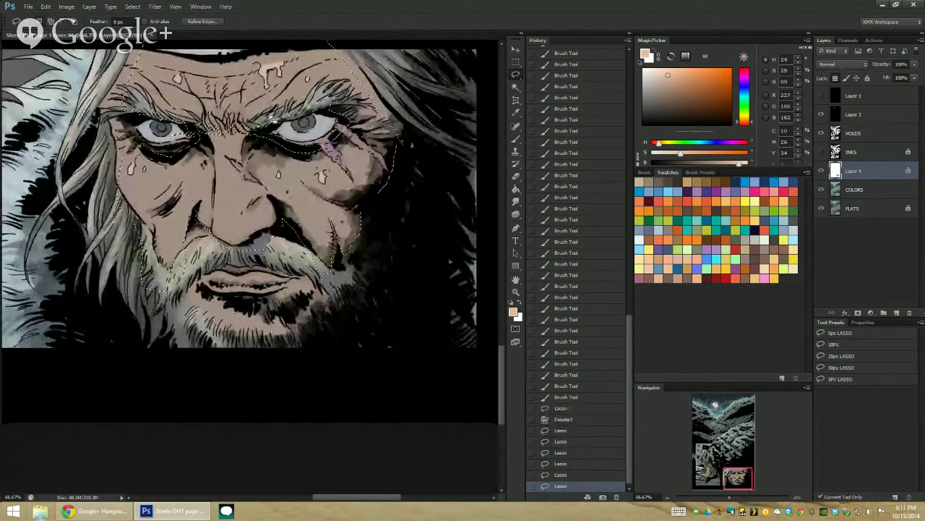
{"action": "mouse_move", "coordinate": [224, 282]}
{"action": "left_mouse_down"}
{"action": "mouse_move", "coordinate": [269, 286]}
{"action": "mouse_move", "coordinate": [269, 274]}
{"action": "mouse_move", "coordinate": [224, 264]}
{"action": "mouse_move", "coordinate": [249, 242]}
{"action": "left_mouse_up"}
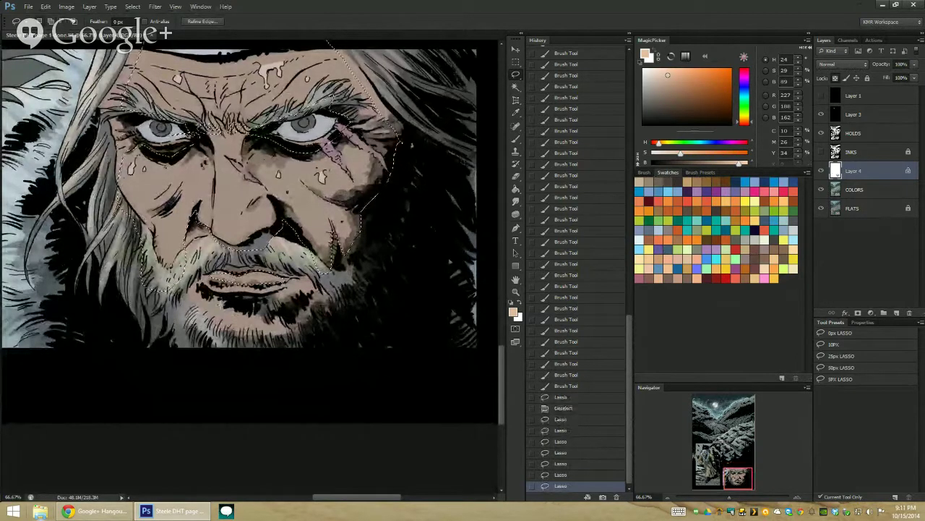
{"action": "mouse_move", "coordinate": [209, 297]}
{"action": "left_mouse_down"}
{"action": "mouse_move", "coordinate": [209, 333]}
{"action": "mouse_move", "coordinate": [291, 343]}
{"action": "mouse_move", "coordinate": [286, 319]}
{"action": "mouse_move", "coordinate": [243, 300]}
{"action": "mouse_move", "coordinate": [207, 299]}
{"action": "left_mouse_up"}
{"action": "left_click", "coordinate": [515, 292]}
{"action": "left_click", "coordinate": [472, 314], "text": "alt"}
{"action": "left_click", "coordinate": [473, 313], "text": "alt"}
{"action": "left_click", "coordinate": [434, 239], "text": "alt"}
{"action": "left_click_drag", "start_coordinate": [405, 186], "coordinate": [295, 142]}
{"action": "key", "text": "b"}
{"action": "mouse_move", "coordinate": [247, 165]}
{"action": "left_mouse_down"}
{"action": "mouse_move", "coordinate": [274, 163]}
{"action": "mouse_move", "coordinate": [269, 150]}
{"action": "mouse_move", "coordinate": [249, 153]}
{"action": "left_mouse_up"}
{"action": "key", "text": "ctrl+z"}
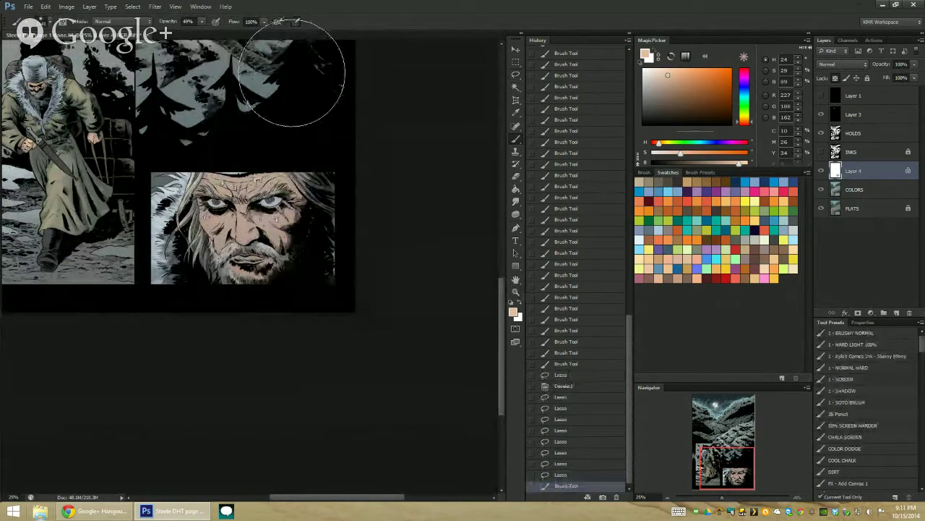
Step: Brush the sampled light skin tone down the bridge and tip of the close-up face's nose
{"action": "key", "text": "z"}
{"action": "left_click", "coordinate": [261, 198]}
{"action": "mouse_move", "coordinate": [262, 197]}
{"action": "left_mouse_down"}
{"action": "mouse_move", "coordinate": [312, 208]}
{"action": "mouse_move", "coordinate": [274, 182]}
{"action": "mouse_move", "coordinate": [272, 169]}
{"action": "mouse_move", "coordinate": [195, 201]}
{"action": "left_mouse_up"}
{"action": "key", "text": "ctrl+space"}
{"action": "left_click", "coordinate": [282, 197], "text": "ctrl"}
{"action": "left_click_drag", "start_coordinate": [273, 221], "coordinate": [237, 222]}
{"action": "left_click_drag", "start_coordinate": [272, 193], "coordinate": [278, 259]}
{"action": "left_click_drag", "start_coordinate": [277, 257], "coordinate": [277, 263]}
{"action": "left_click_drag", "start_coordinate": [279, 257], "coordinate": [282, 265]}
{"action": "mouse_move", "coordinate": [283, 264]}
{"action": "left_mouse_down"}
{"action": "mouse_move", "coordinate": [297, 253]}
{"action": "mouse_move", "coordinate": [265, 249]}
{"action": "mouse_move", "coordinate": [274, 236]}
{"action": "left_mouse_up"}
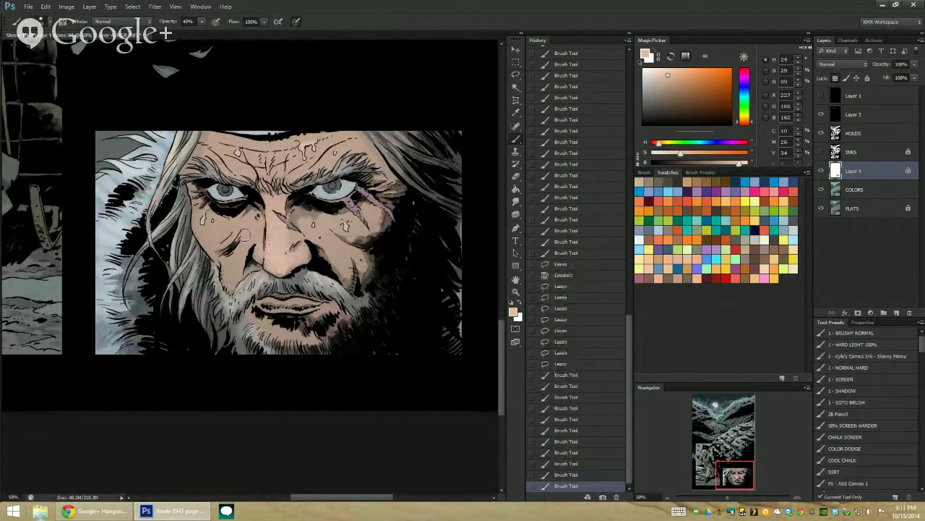
Step: Brush the light skin tone over both cheeks, the forehead and the brow of the close-up face
{"action": "mouse_move", "coordinate": [208, 219]}
{"action": "left_mouse_down"}
{"action": "mouse_move", "coordinate": [223, 240]}
{"action": "mouse_move", "coordinate": [220, 233]}
{"action": "left_mouse_up"}
{"action": "mouse_move", "coordinate": [238, 261]}
{"action": "left_mouse_down"}
{"action": "mouse_move", "coordinate": [231, 268]}
{"action": "mouse_move", "coordinate": [225, 249]}
{"action": "mouse_move", "coordinate": [235, 212]}
{"action": "left_mouse_up"}
{"action": "mouse_move", "coordinate": [301, 215]}
{"action": "left_mouse_down"}
{"action": "mouse_move", "coordinate": [337, 253]}
{"action": "mouse_move", "coordinate": [358, 261]}
{"action": "left_mouse_up"}
{"action": "mouse_move", "coordinate": [337, 224]}
{"action": "left_mouse_down"}
{"action": "mouse_move", "coordinate": [368, 213]}
{"action": "mouse_move", "coordinate": [358, 217]}
{"action": "left_mouse_up"}
{"action": "mouse_move", "coordinate": [240, 139]}
{"action": "left_mouse_down"}
{"action": "mouse_move", "coordinate": [326, 131]}
{"action": "mouse_move", "coordinate": [331, 144]}
{"action": "mouse_move", "coordinate": [341, 139]}
{"action": "left_mouse_up"}
{"action": "left_click_drag", "start_coordinate": [226, 161], "coordinate": [338, 149]}
{"action": "right_click", "coordinate": [347, 142], "text": "alt"}
{"action": "left_click_drag", "start_coordinate": [259, 167], "coordinate": [253, 172]}
{"action": "left_click_drag", "start_coordinate": [253, 171], "coordinate": [211, 151]}
{"action": "left_click_drag", "start_coordinate": [225, 146], "coordinate": [208, 152]}
Step: Touch up the side of the nose, the lips and the chin of the close-up face with the light skin tone
{"action": "left_click_drag", "start_coordinate": [277, 244], "coordinate": [278, 249]}
{"action": "left_click_drag", "start_coordinate": [279, 246], "coordinate": [281, 260]}
{"action": "left_click_drag", "start_coordinate": [299, 298], "coordinate": [307, 300]}
{"action": "left_click_drag", "start_coordinate": [280, 324], "coordinate": [289, 326]}
{"action": "left_click_drag", "start_coordinate": [292, 322], "coordinate": [309, 299]}
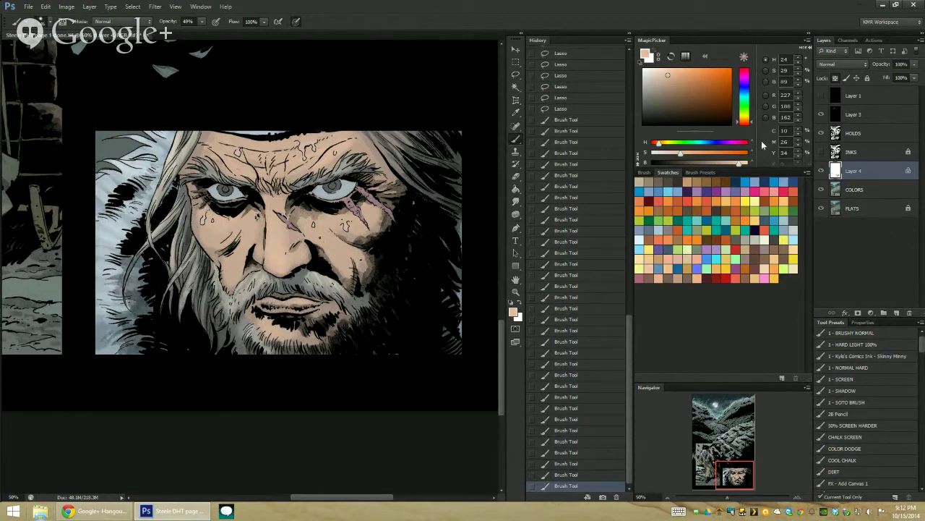
Step: Highlight the close-up face's nose with a paler tone of hue 24, saturation 16 and brightness 93, undoing and redoing the last strokes
{"action": "left_click_drag", "start_coordinate": [665, 74], "coordinate": [658, 73]}
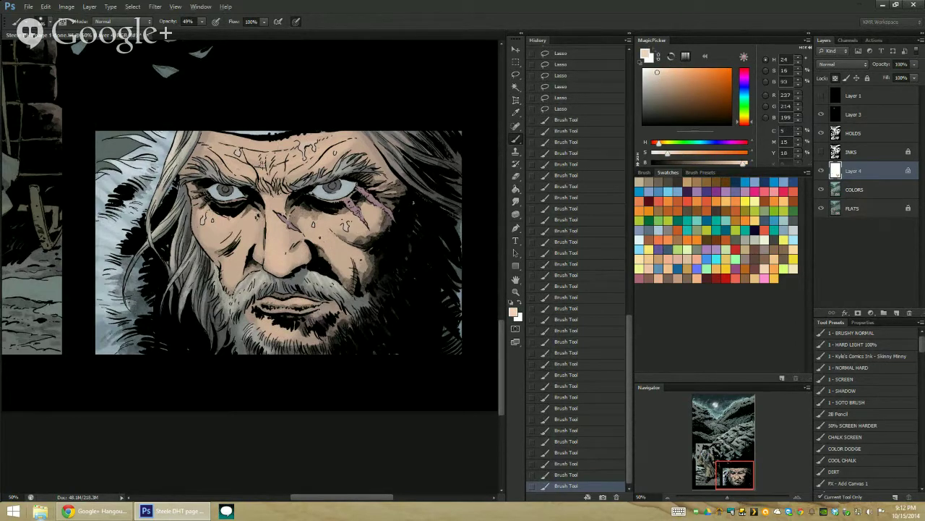
{"action": "left_click_drag", "start_coordinate": [271, 209], "coordinate": [267, 198]}
{"action": "left_click_drag", "start_coordinate": [272, 258], "coordinate": [272, 238]}
{"action": "left_click_drag", "start_coordinate": [272, 238], "coordinate": [271, 248]}
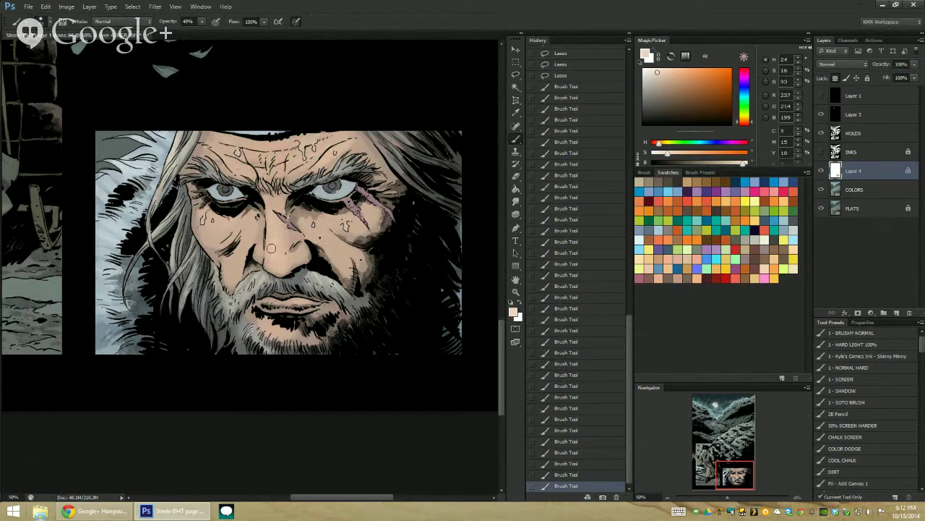
{"action": "left_click", "coordinate": [271, 248]}
{"action": "key", "text": "ctrl+alt+z"}
{"action": "key", "text": "ctrl+alt+z"}
{"action": "left_click", "coordinate": [268, 258]}
{"action": "left_click", "coordinate": [271, 261]}
{"action": "left_click", "coordinate": [271, 259]}
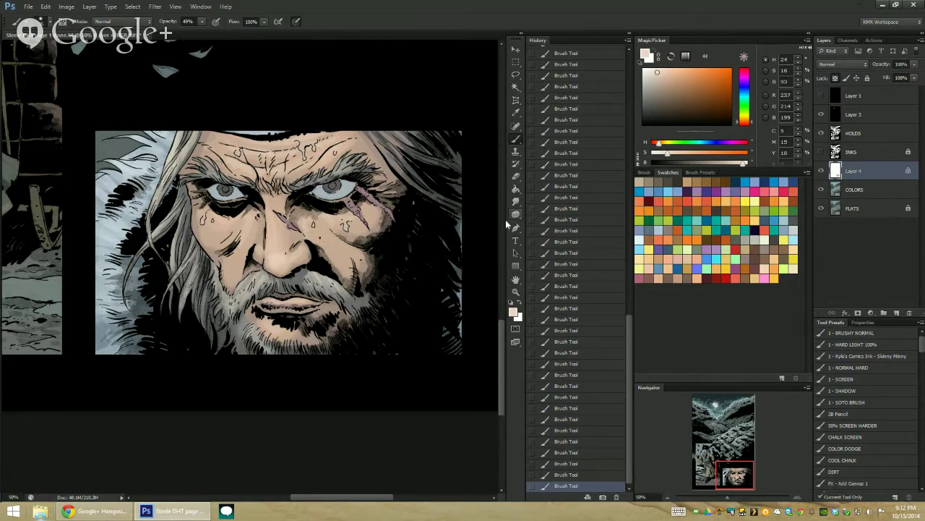
Step: Review the whole page, replace the selection with a Magic Wand selection of the skin areas and hide its outline
{"action": "left_click_drag", "start_coordinate": [500, 338], "coordinate": [500, 330]}
{"action": "key", "text": "alt+space"}
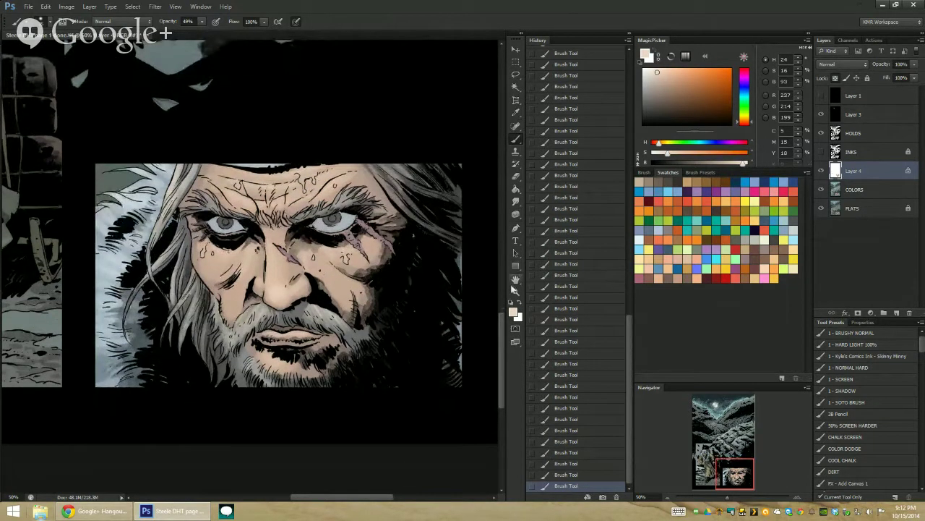
{"action": "left_click", "coordinate": [370, 278], "text": "alt"}
{"action": "left_click", "coordinate": [370, 278], "text": "alt"}
{"action": "left_click", "coordinate": [371, 276], "text": "alt"}
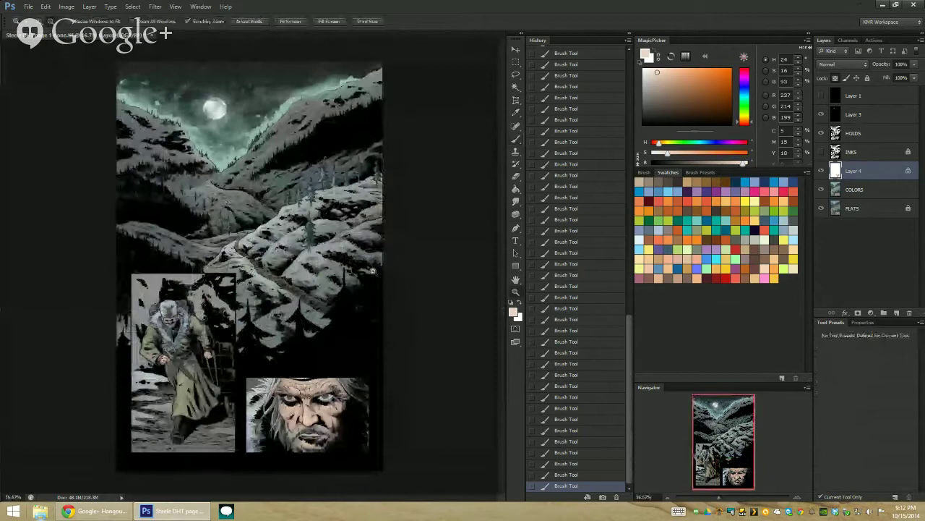
{"action": "left_click", "coordinate": [311, 375]}
{"action": "key", "text": "w"}
{"action": "key", "text": "ctrl+d"}
{"action": "left_click", "coordinate": [309, 261]}
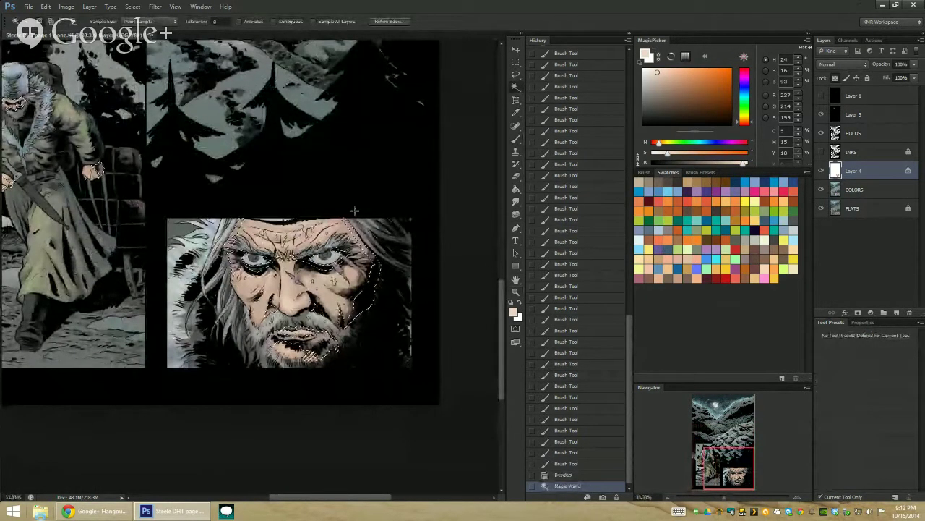
{"action": "key", "text": "ctrl+h"}
Step: Shade the close-up face's edges and the walking man's rope hand in hue 209, saturation 40, brightness 45 with the 1 - SHADOW preset
{"action": "key", "text": "b"}
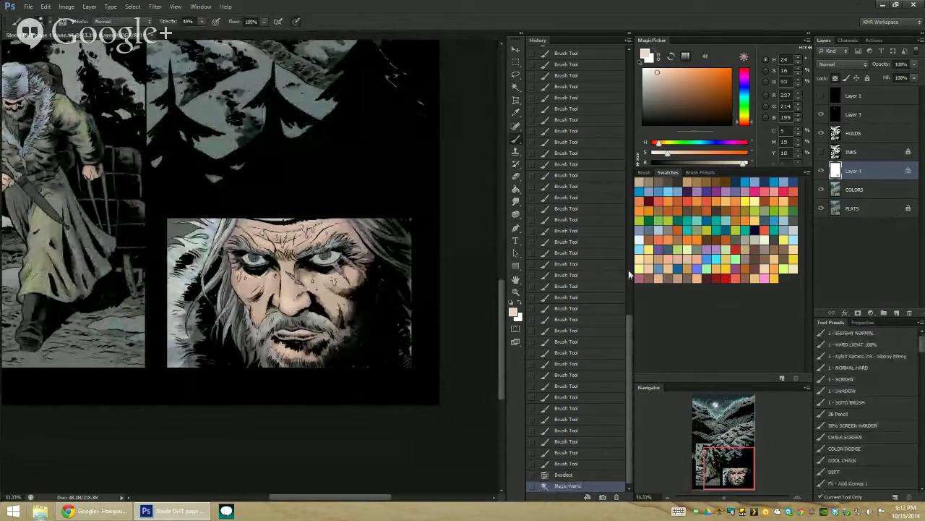
{"action": "left_click", "coordinate": [679, 246]}
{"action": "left_click", "coordinate": [846, 390]}
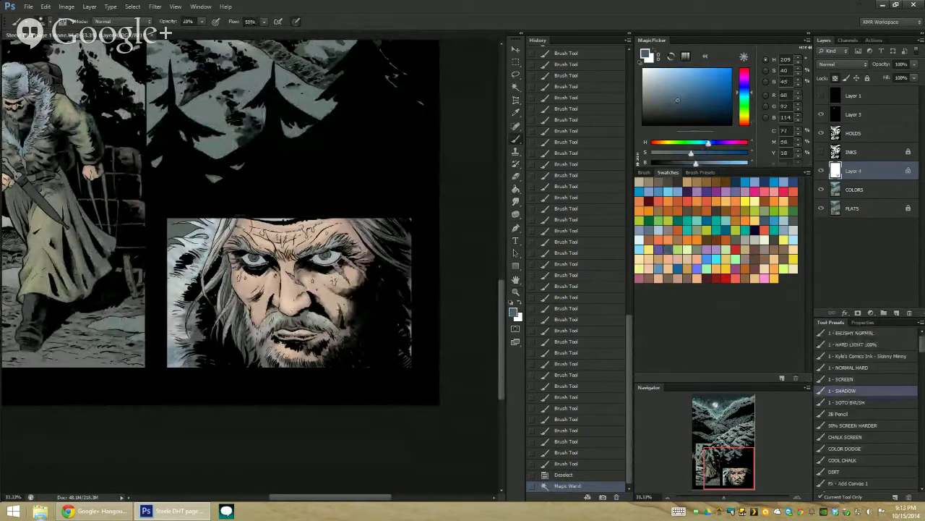
{"action": "left_click_drag", "start_coordinate": [270, 195], "coordinate": [223, 372]}
{"action": "mouse_move", "coordinate": [318, 192]}
{"action": "left_mouse_down"}
{"action": "mouse_move", "coordinate": [321, 257]}
{"action": "mouse_move", "coordinate": [342, 239]}
{"action": "mouse_move", "coordinate": [284, 327]}
{"action": "mouse_move", "coordinate": [310, 324]}
{"action": "mouse_move", "coordinate": [375, 241]}
{"action": "mouse_move", "coordinate": [397, 283]}
{"action": "mouse_move", "coordinate": [415, 249]}
{"action": "left_mouse_up"}
{"action": "left_click_drag", "start_coordinate": [316, 170], "coordinate": [419, 173]}
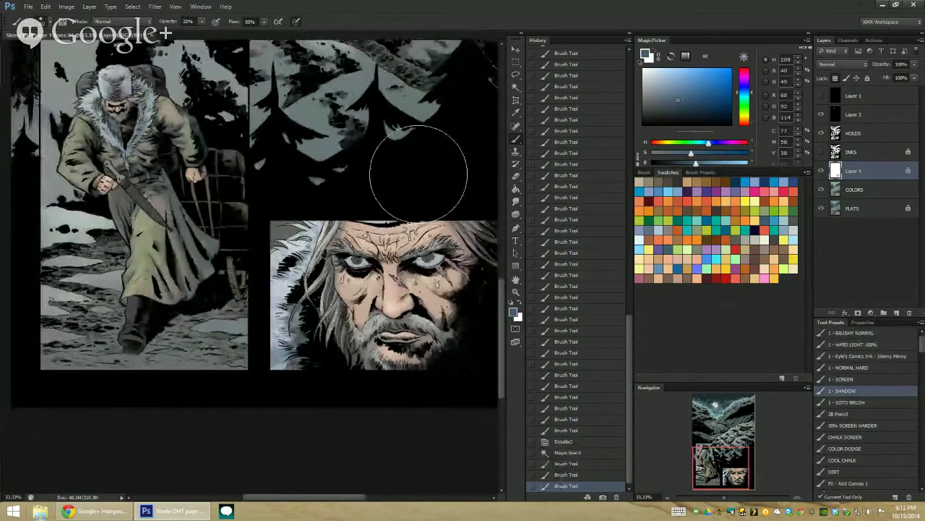
{"action": "mouse_move", "coordinate": [193, 141]}
{"action": "left_mouse_down"}
{"action": "mouse_move", "coordinate": [213, 174]}
{"action": "mouse_move", "coordinate": [212, 133]}
{"action": "left_mouse_up"}
Step: Examine the blue shading on the close-up face at full-page view and at close range
{"action": "left_click_drag", "start_coordinate": [381, 250], "coordinate": [249, 158]}
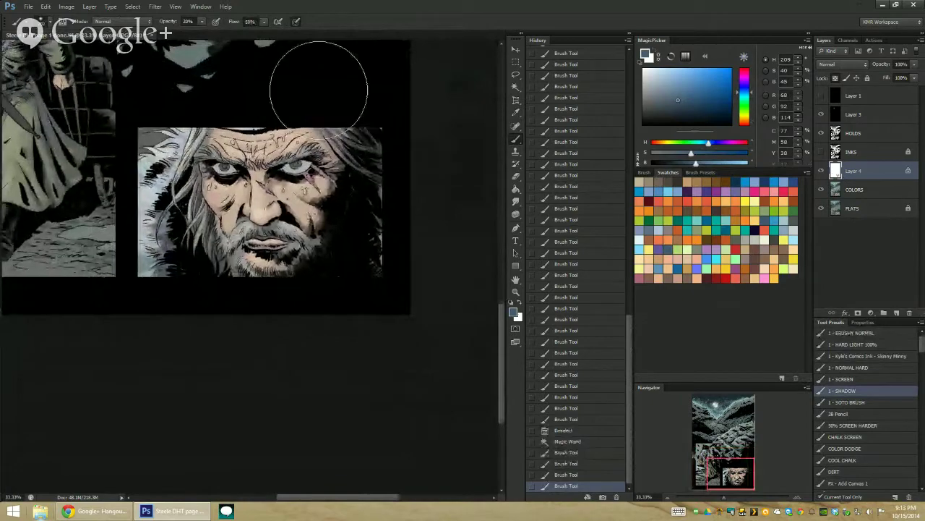
{"action": "left_click", "coordinate": [516, 292]}
{"action": "left_click", "coordinate": [474, 311], "text": "alt"}
{"action": "left_click", "coordinate": [474, 311], "text": "alt"}
{"action": "left_click", "coordinate": [472, 310], "text": "alt"}
{"action": "left_click", "coordinate": [311, 334]}
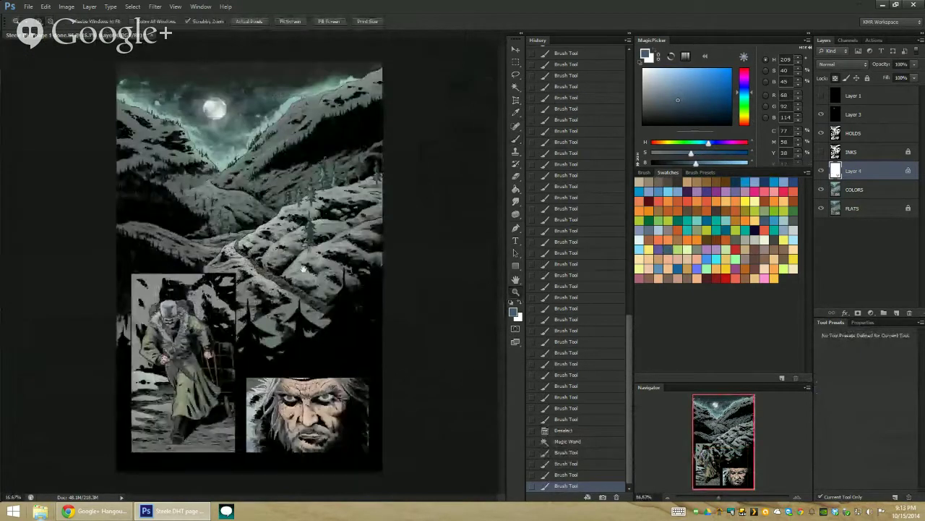
{"action": "left_click", "coordinate": [309, 326]}
{"action": "left_click_drag", "start_coordinate": [299, 329], "coordinate": [279, 151]}
{"action": "left_click", "coordinate": [290, 214]}
{"action": "left_click", "coordinate": [305, 221]}
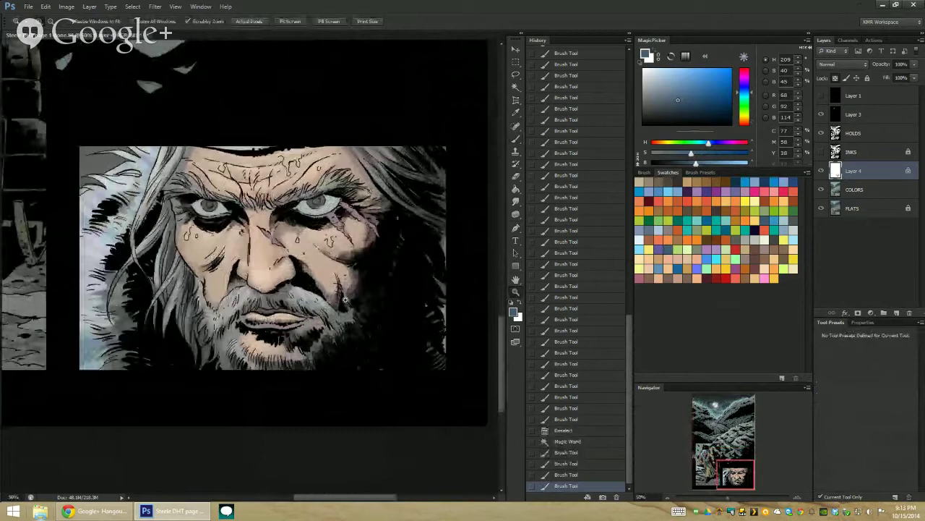
{"action": "left_click", "coordinate": [285, 236]}
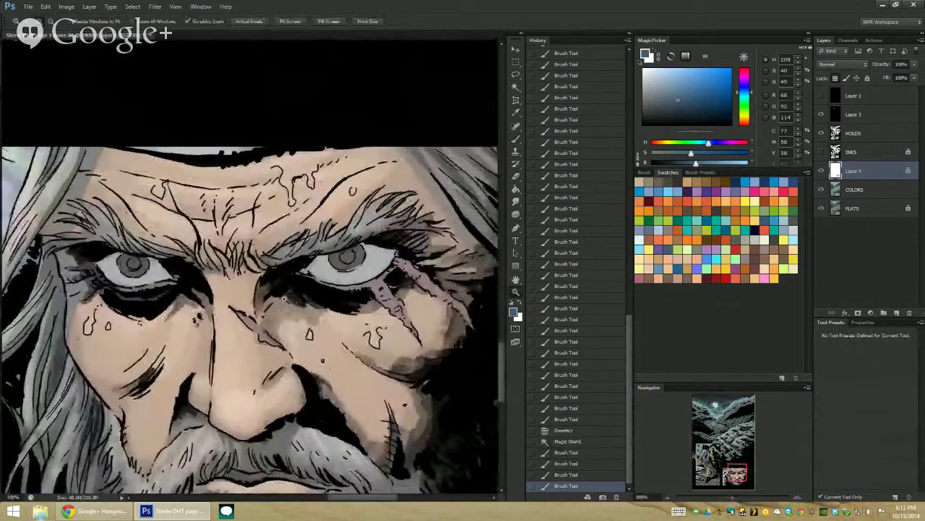
Step: Examine the close-up face's blue shading at close range and against the neighbouring panels
{"action": "left_click_drag", "start_coordinate": [292, 293], "coordinate": [285, 219]}
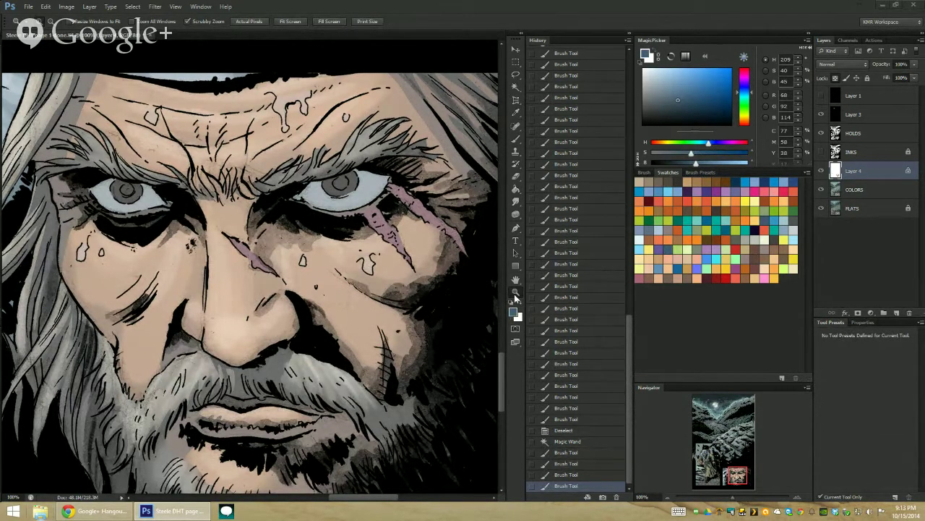
{"action": "left_click", "coordinate": [453, 321], "text": "alt"}
{"action": "left_click", "coordinate": [453, 321], "text": "alt"}
{"action": "left_click", "coordinate": [452, 321], "text": "alt"}
{"action": "left_click_drag", "start_coordinate": [375, 267], "coordinate": [308, 193]}
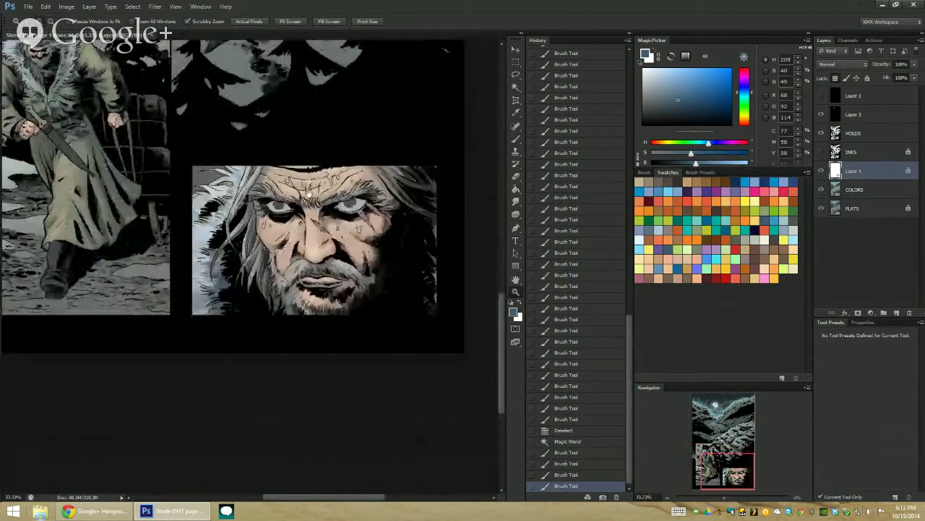
{"action": "left_click", "coordinate": [322, 217]}
{"action": "left_click", "coordinate": [323, 221]}
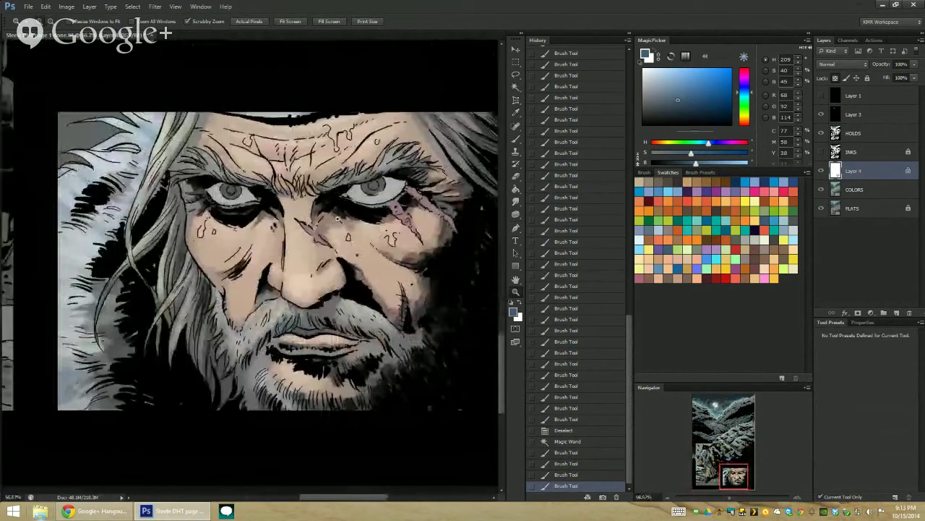
{"action": "key", "text": "b"}
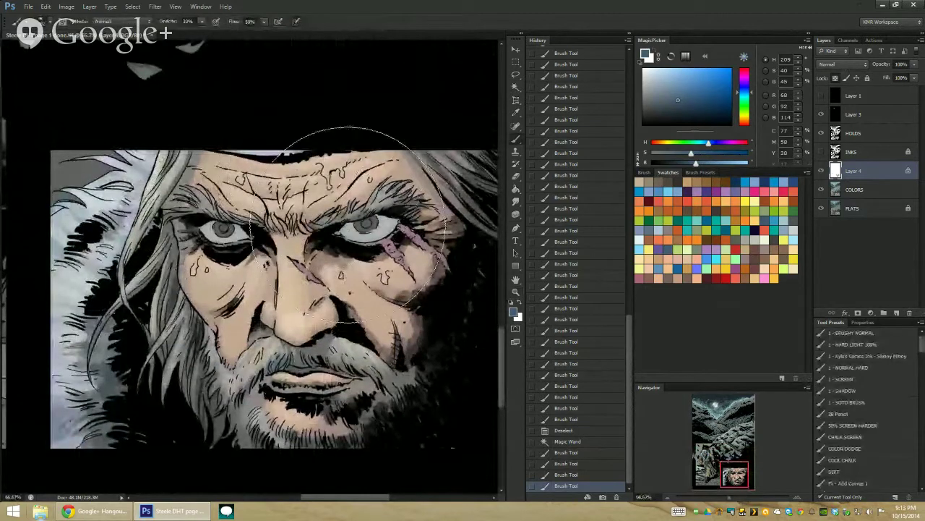
{"action": "left_click", "coordinate": [515, 293]}
{"action": "left_click", "coordinate": [466, 304], "text": "alt"}
{"action": "left_click", "coordinate": [465, 305], "text": "alt"}
{"action": "left_click", "coordinate": [463, 304], "text": "alt"}
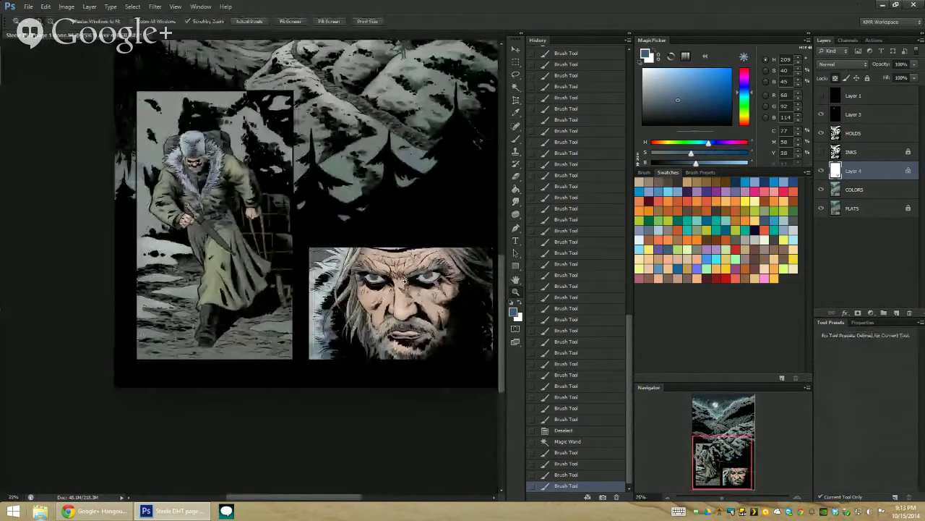
{"action": "left_click", "coordinate": [410, 283]}
{"action": "left_click", "coordinate": [410, 283]}
{"action": "left_click", "coordinate": [412, 283]}
{"action": "left_click_drag", "start_coordinate": [378, 250], "coordinate": [254, 194]}
Step: Merge Layer 4 down into COLORS and lighten both eye whites with a pale blue of hue 209, saturation 5 and brightness 93
{"action": "key", "text": "b"}
{"action": "left_click_drag", "start_coordinate": [343, 206], "coordinate": [289, 207]}
{"action": "left_click", "coordinate": [341, 208], "text": "alt"}
{"action": "left_click", "coordinate": [648, 72]}
{"action": "key", "text": "2"}
{"action": "right_click", "coordinate": [852, 171]}
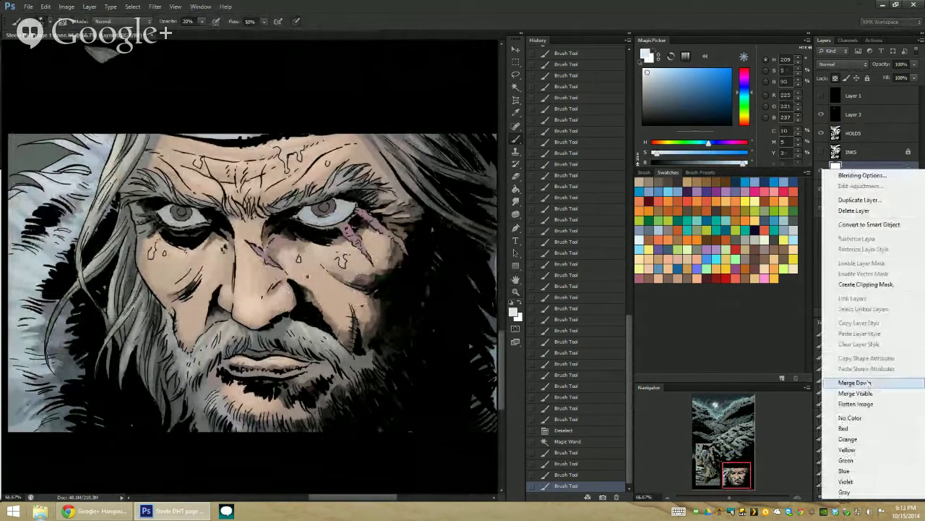
{"action": "left_click", "coordinate": [865, 382]}
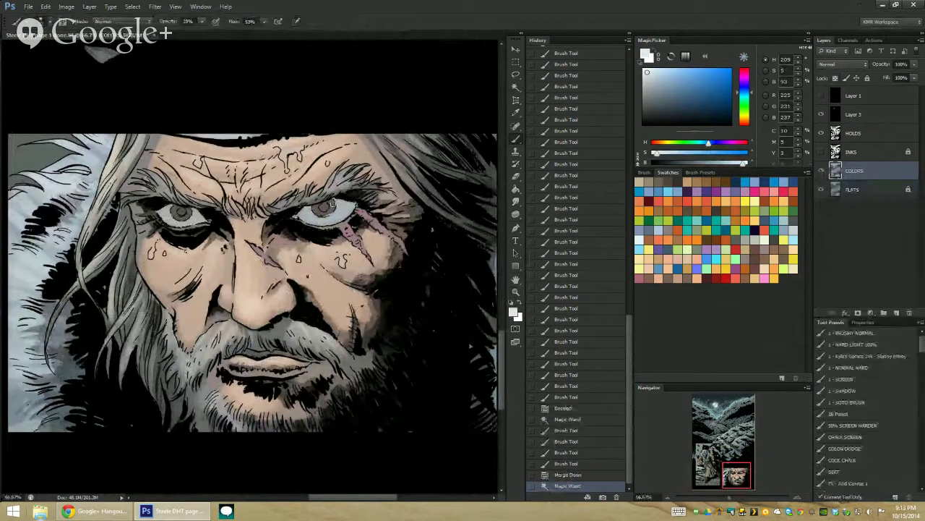
{"action": "mouse_move", "coordinate": [309, 214]}
{"action": "left_mouse_down"}
{"action": "mouse_move", "coordinate": [334, 215]}
{"action": "mouse_move", "coordinate": [348, 202]}
{"action": "mouse_move", "coordinate": [322, 219]}
{"action": "mouse_move", "coordinate": [341, 214]}
{"action": "left_mouse_up"}
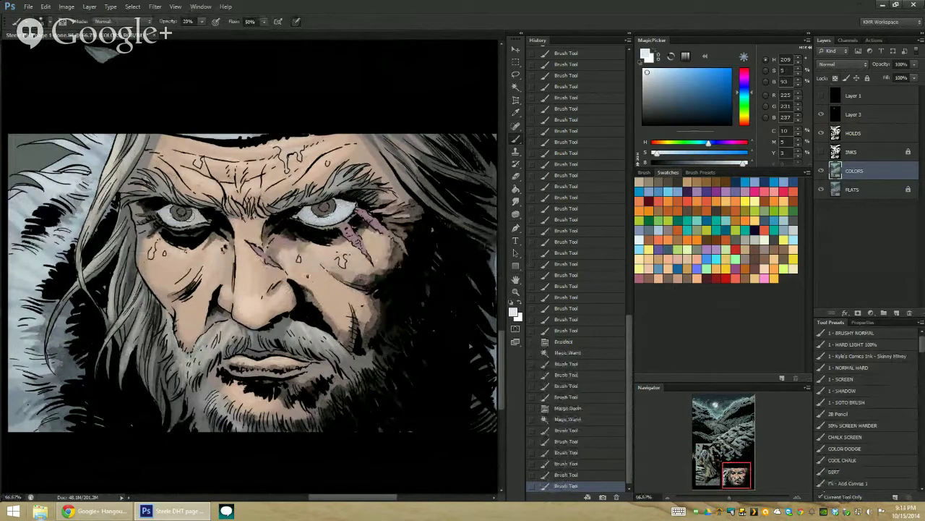
{"action": "left_click_drag", "start_coordinate": [204, 220], "coordinate": [191, 216]}
Step: Lasso around both eyes, hide the outline and brighten them in pure white with the 1 - SCREEN preset
{"action": "left_click_drag", "start_coordinate": [651, 72], "coordinate": [634, 56]}
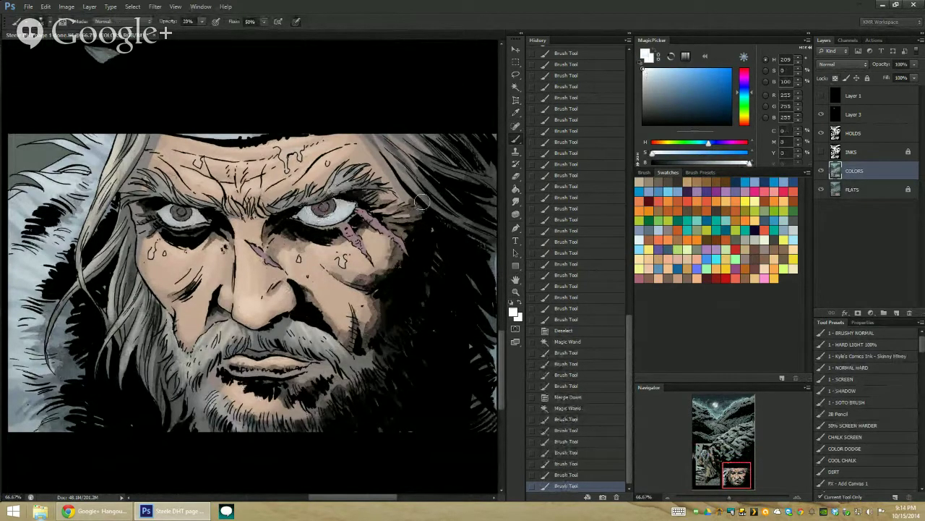
{"action": "left_click", "coordinate": [848, 379]}
{"action": "key", "text": "l"}
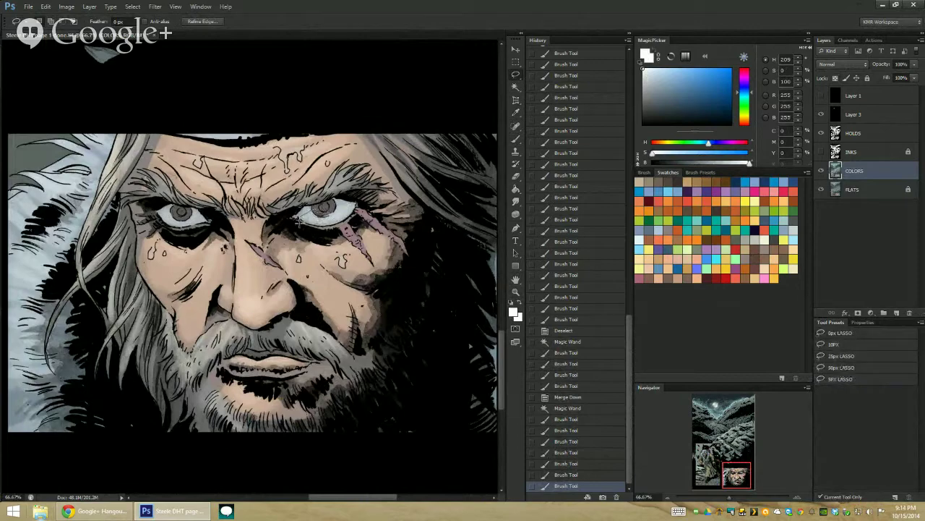
{"action": "mouse_move", "coordinate": [214, 204]}
{"action": "left_mouse_down"}
{"action": "mouse_move", "coordinate": [208, 219]}
{"action": "mouse_move", "coordinate": [153, 217]}
{"action": "left_mouse_up"}
{"action": "key", "text": "ctrl+h"}
{"action": "key", "text": "b"}
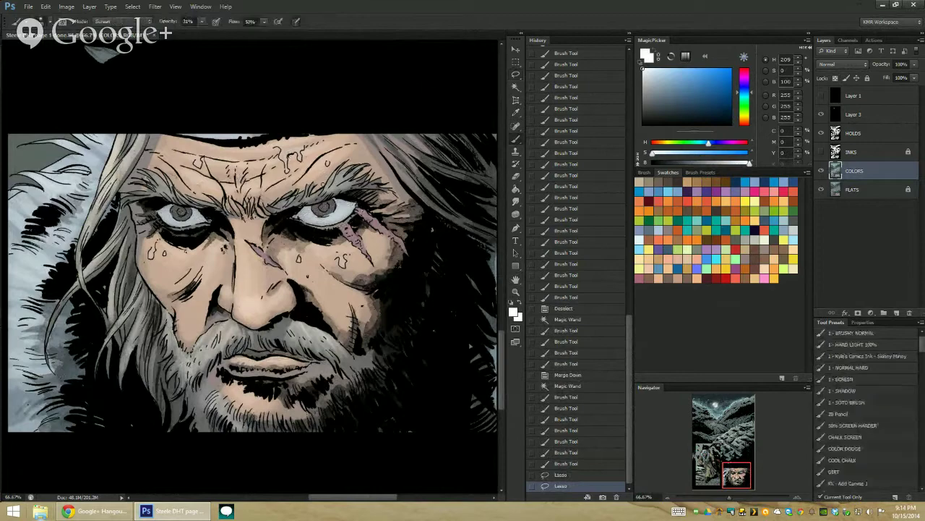
{"action": "mouse_move", "coordinate": [360, 191]}
{"action": "left_mouse_down"}
{"action": "mouse_move", "coordinate": [338, 187]}
{"action": "mouse_move", "coordinate": [331, 175]}
{"action": "left_mouse_up"}
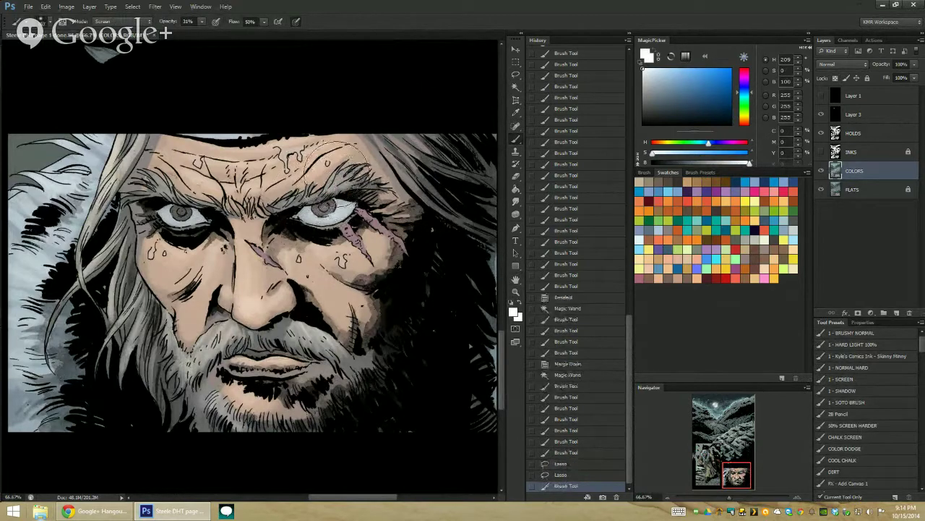
{"action": "left_click_drag", "start_coordinate": [206, 173], "coordinate": [193, 191]}
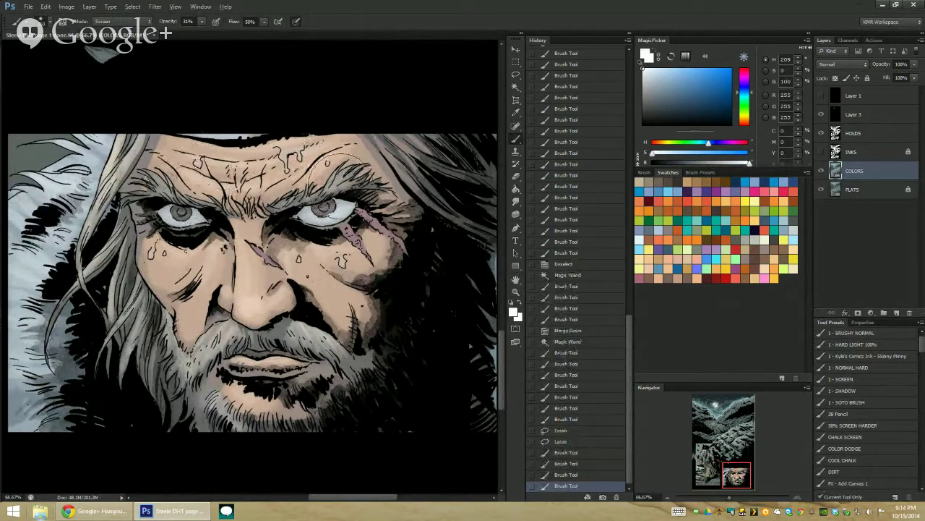
{"action": "left_click_drag", "start_coordinate": [316, 202], "coordinate": [311, 210]}
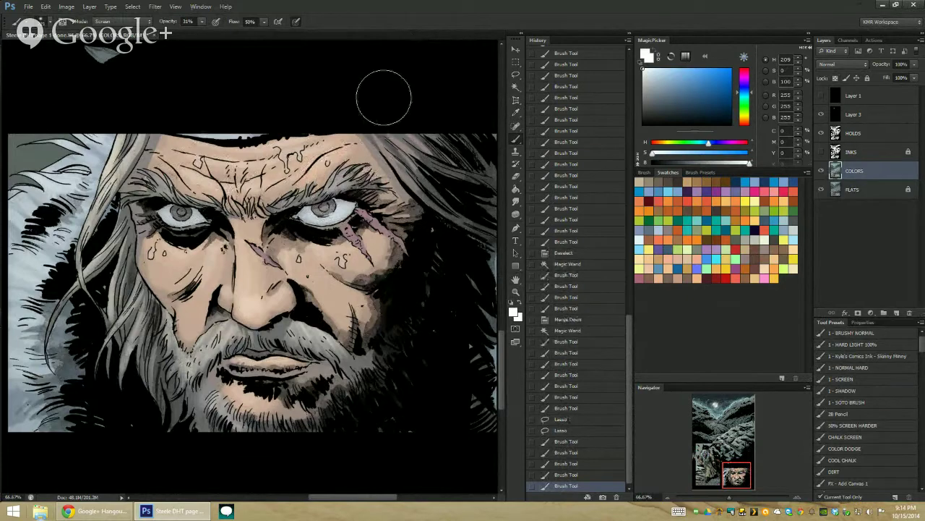
Step: Replace the selection with lassoed shapes in both irises, hide the outline and brush white highlights into them with the 1 - SCREEN preset
{"action": "key", "text": "z"}
{"action": "left_click", "coordinate": [349, 210]}
{"action": "key", "text": "l"}
{"action": "key", "text": "ctrl+d"}
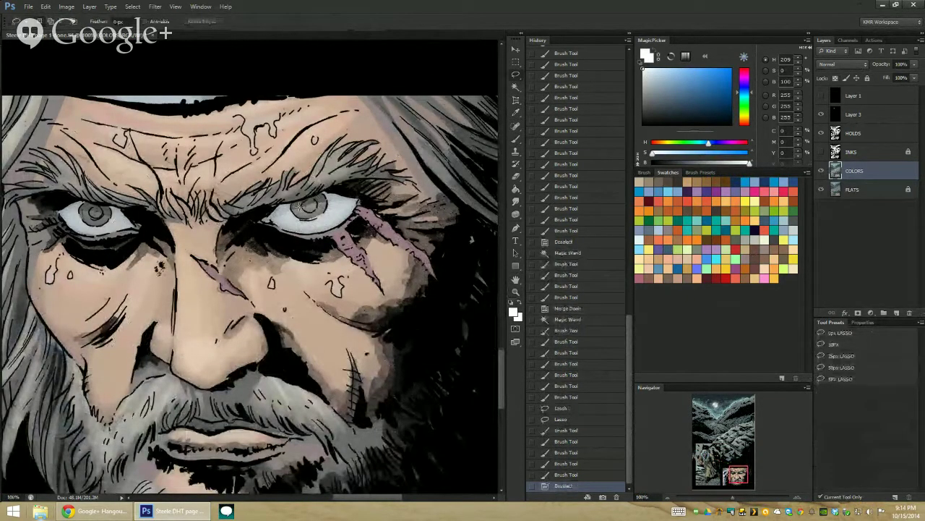
{"action": "mouse_move", "coordinate": [299, 214]}
{"action": "left_mouse_down"}
{"action": "mouse_move", "coordinate": [298, 205]}
{"action": "mouse_move", "coordinate": [320, 215]}
{"action": "mouse_move", "coordinate": [322, 204]}
{"action": "left_mouse_up"}
{"action": "left_click_drag", "start_coordinate": [102, 219], "coordinate": [97, 212]}
{"action": "key", "text": "ctrl+h"}
{"action": "key", "text": "b"}
{"action": "mouse_move", "coordinate": [96, 181]}
{"action": "left_mouse_down"}
{"action": "mouse_move", "coordinate": [100, 160]}
{"action": "mouse_move", "coordinate": [98, 177]}
{"action": "left_mouse_up"}
{"action": "left_click_drag", "start_coordinate": [96, 179], "coordinate": [100, 170]}
{"action": "left_click_drag", "start_coordinate": [318, 177], "coordinate": [306, 151]}
{"action": "left_click_drag", "start_coordinate": [309, 152], "coordinate": [306, 167]}
Step: Examine the brightened eyes from page view and at close range
{"action": "left_click", "coordinate": [515, 292]}
{"action": "left_click", "coordinate": [474, 315], "text": "alt"}
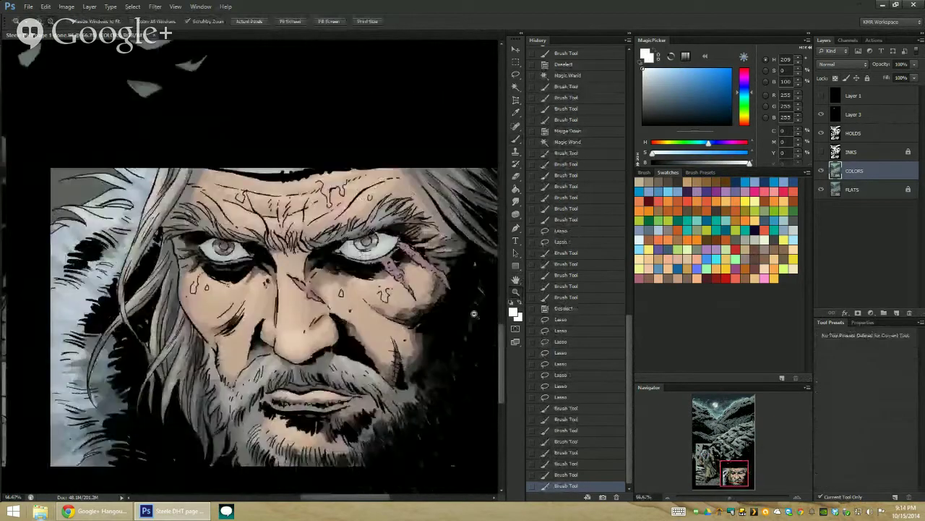
{"action": "left_click", "coordinate": [474, 315], "text": "alt"}
{"action": "left_click", "coordinate": [474, 314], "text": "alt"}
{"action": "left_click", "coordinate": [474, 314], "text": "alt"}
{"action": "left_click", "coordinate": [412, 278]}
{"action": "left_click", "coordinate": [412, 281]}
{"action": "left_click", "coordinate": [411, 282]}
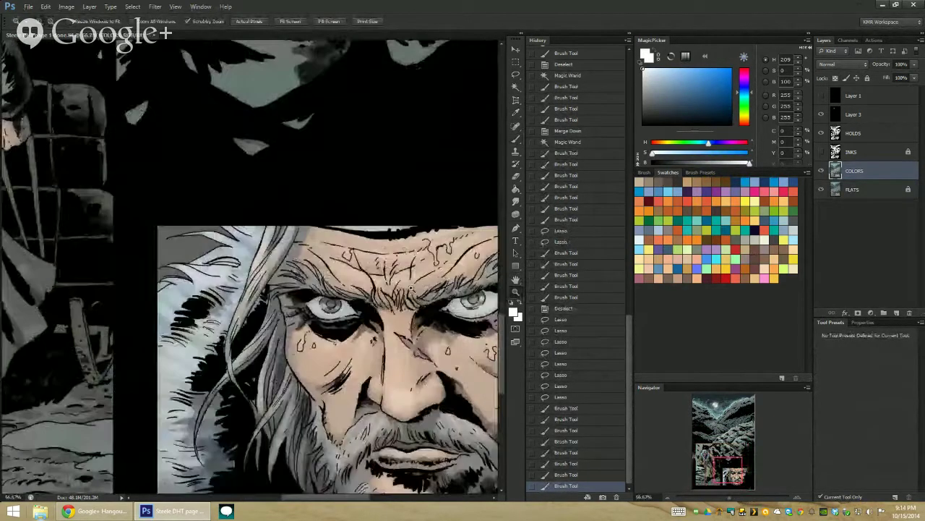
{"action": "left_click_drag", "start_coordinate": [422, 300], "coordinate": [341, 206]}
{"action": "left_click", "coordinate": [341, 207]}
{"action": "key", "text": "b"}
{"action": "key", "text": "z"}
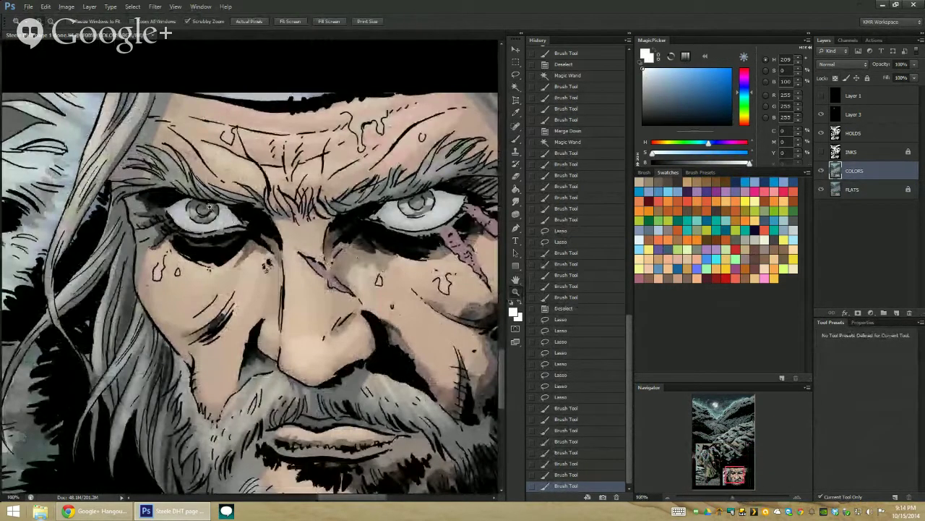
Step: Clear the selection and paint both pupils in hue 339, saturation 5, brightness 26, finishing with the 1 - SOTO BRUSH preset
{"action": "left_click", "coordinate": [210, 207]}
{"action": "key", "text": "b"}
{"action": "left_click", "coordinate": [218, 209], "text": "alt"}
{"action": "left_click", "coordinate": [647, 110]}
{"action": "left_click_drag", "start_coordinate": [197, 201], "coordinate": [196, 213]}
{"action": "key", "text": "ctrl+d"}
{"action": "left_click_drag", "start_coordinate": [197, 209], "coordinate": [194, 213]}
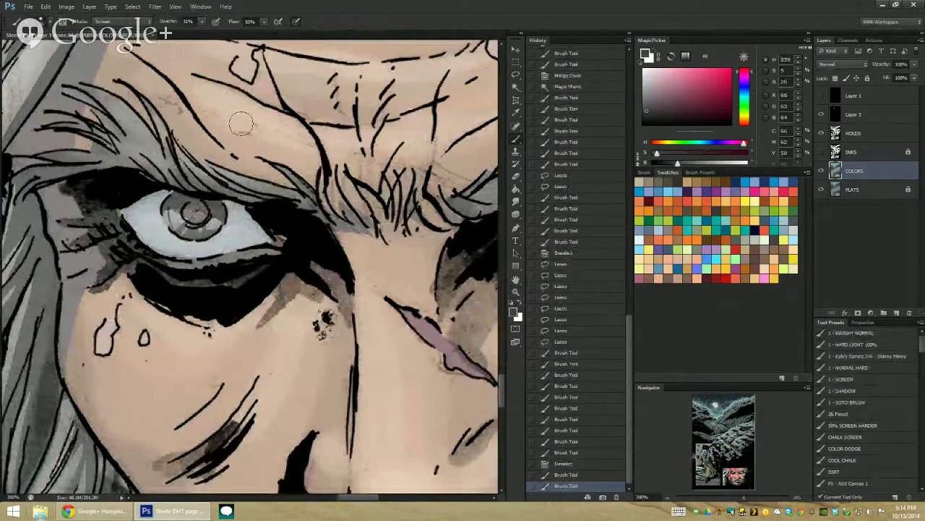
{"action": "left_click", "coordinate": [850, 401]}
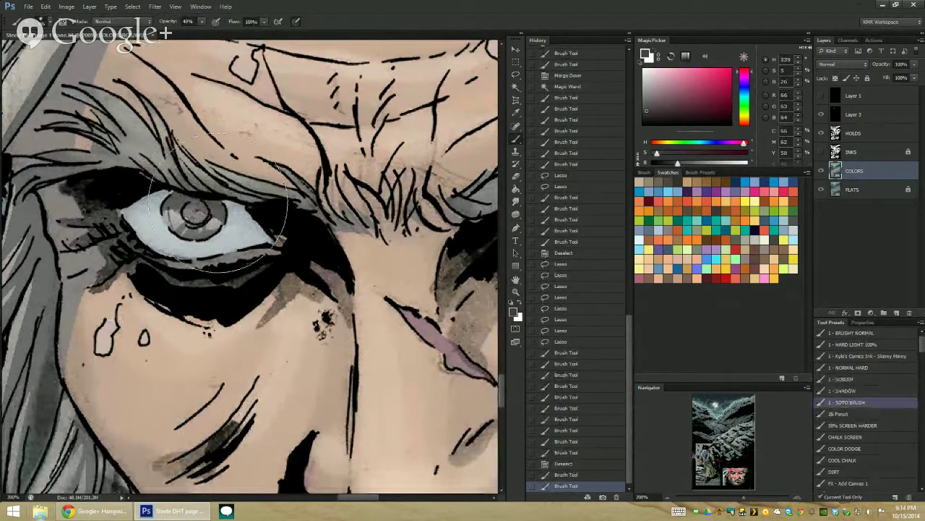
{"action": "left_click_drag", "start_coordinate": [193, 211], "coordinate": [196, 215]}
{"action": "left_click_drag", "start_coordinate": [195, 215], "coordinate": [75, 167]}
{"action": "scroll", "coordinate": [405, 143], "scroll_direction": "right", "scroll_amount": 5}
{"action": "left_click_drag", "start_coordinate": [317, 145], "coordinate": [321, 145]}
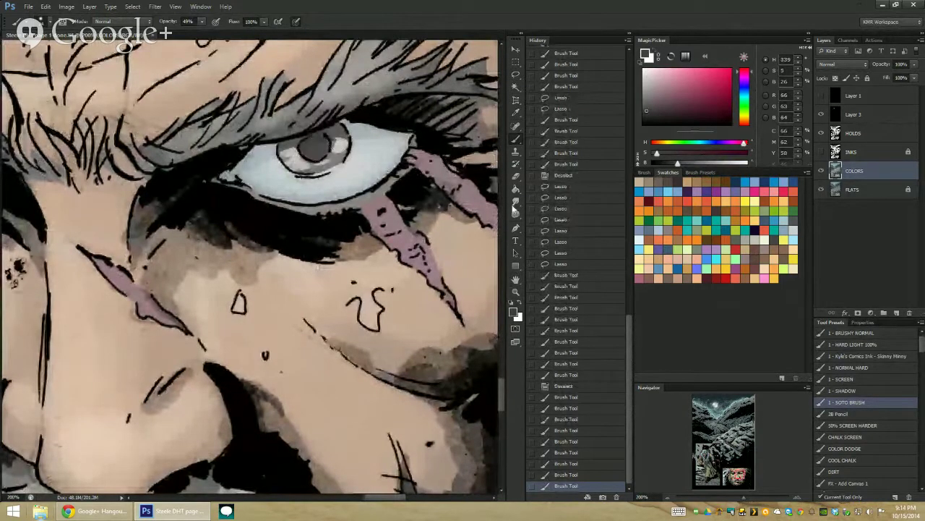
Step: Check the eyes against the whole page, then darken the upper part of both irises with the 1 - SOTO BRUSH preset
{"action": "left_click", "coordinate": [515, 292]}
{"action": "left_click", "coordinate": [486, 320], "text": "alt"}
{"action": "left_click", "coordinate": [479, 322], "text": "alt"}
{"action": "left_click", "coordinate": [475, 324], "text": "alt"}
{"action": "left_click", "coordinate": [475, 325], "text": "alt"}
{"action": "scroll", "coordinate": [475, 325], "scroll_direction": "down", "scroll_amount": 2}
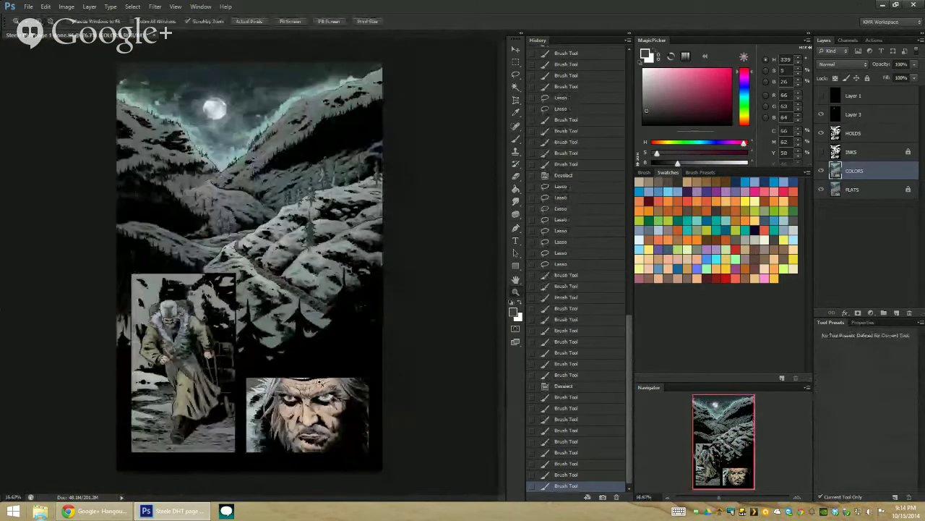
{"action": "scroll", "coordinate": [319, 383], "scroll_direction": "up", "scroll_amount": 3}
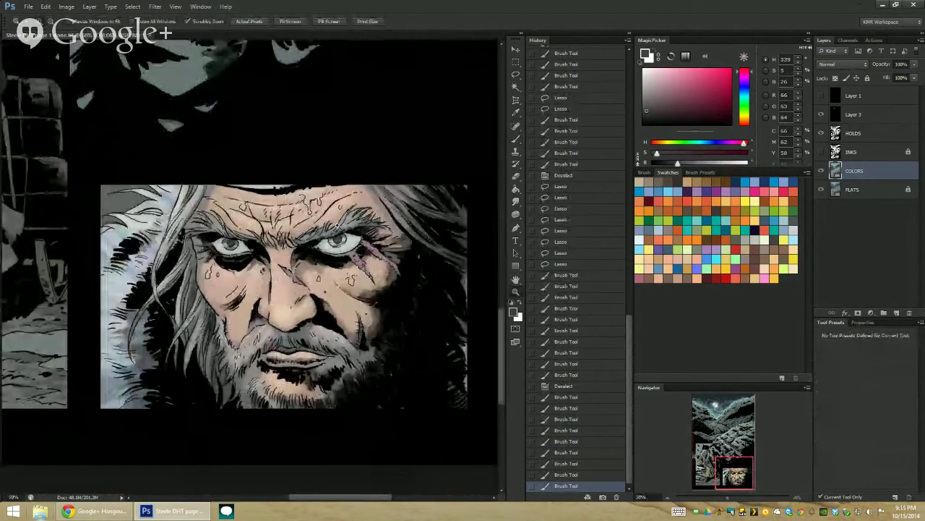
{"action": "left_click", "coordinate": [279, 247]}
{"action": "key", "text": "b"}
{"action": "mouse_move", "coordinate": [220, 233]}
{"action": "left_mouse_down"}
{"action": "mouse_move", "coordinate": [213, 237]}
{"action": "mouse_move", "coordinate": [220, 240]}
{"action": "left_mouse_up"}
{"action": "left_click", "coordinate": [210, 238]}
{"action": "left_click", "coordinate": [211, 239]}
{"action": "left_click_drag", "start_coordinate": [357, 233], "coordinate": [363, 232]}
Step: Select the eye whites with the Magic Wand and copy them to a new layer above COLORS
{"action": "left_click", "coordinate": [515, 292]}
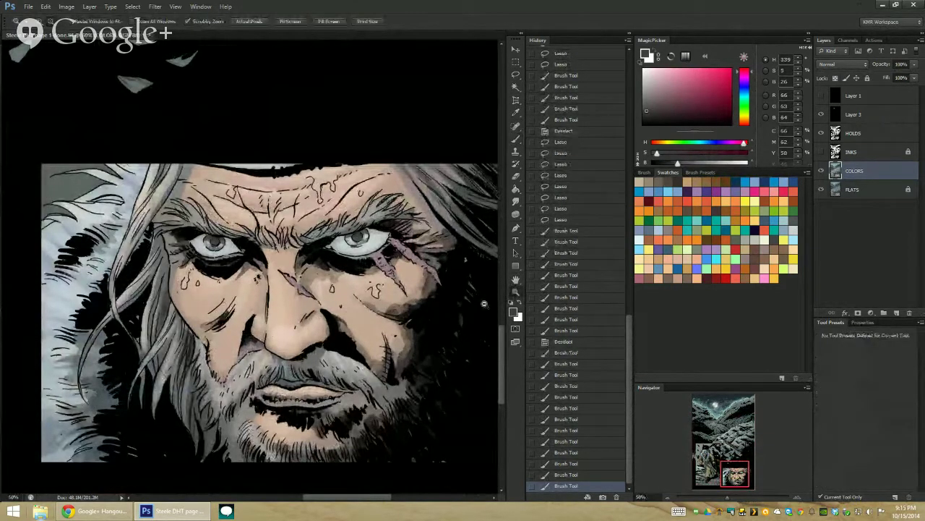
{"action": "left_click", "coordinate": [486, 305], "text": "alt"}
{"action": "left_click", "coordinate": [486, 304], "text": "alt"}
{"action": "left_click", "coordinate": [485, 307], "text": "alt"}
{"action": "left_click", "coordinate": [473, 325], "text": "alt"}
{"action": "left_click_drag", "start_coordinate": [332, 371], "coordinate": [333, 371]}
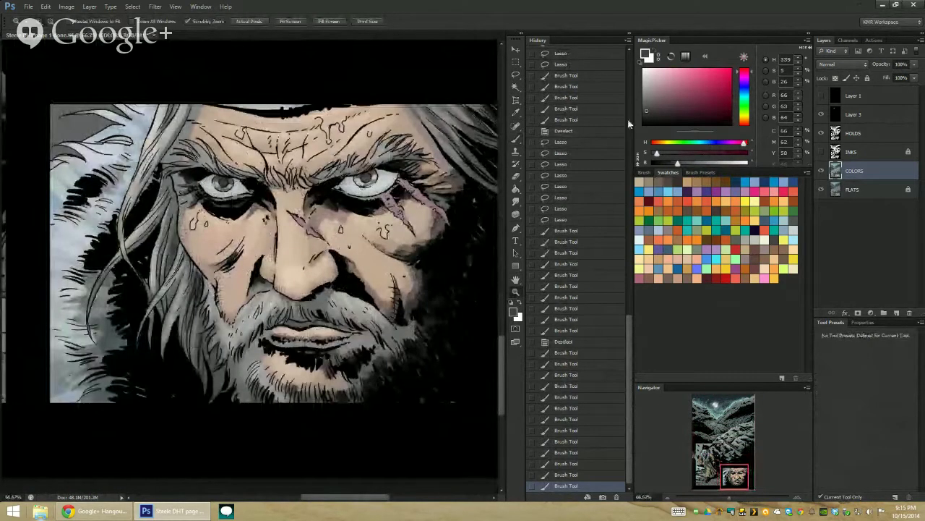
{"action": "left_click", "coordinate": [854, 191]}
{"action": "key", "text": "w"}
{"action": "left_click", "coordinate": [388, 173]}
{"action": "key", "text": "ctrl+j"}
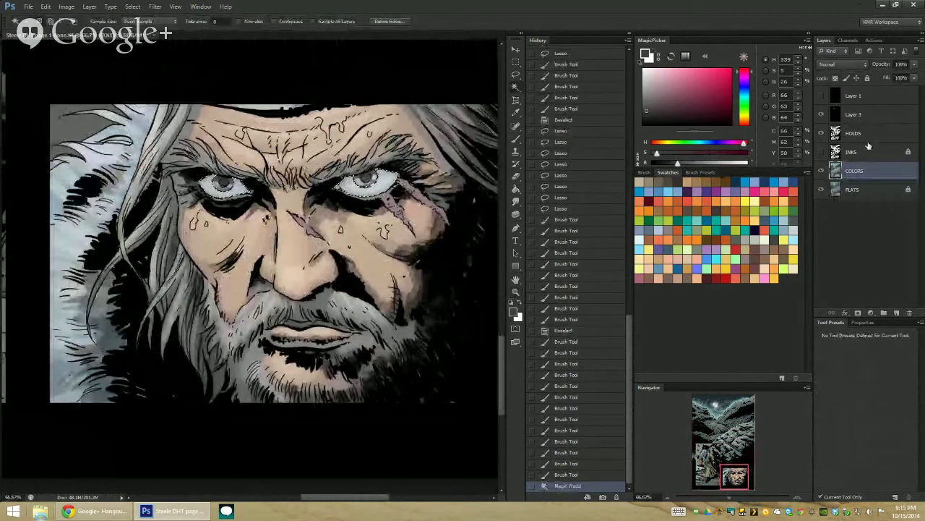
Step: Shade the eye whites on the copied layer in hue 209, saturation 40, brightness 45 with the 1 - SHADOW preset
{"action": "key", "text": "b"}
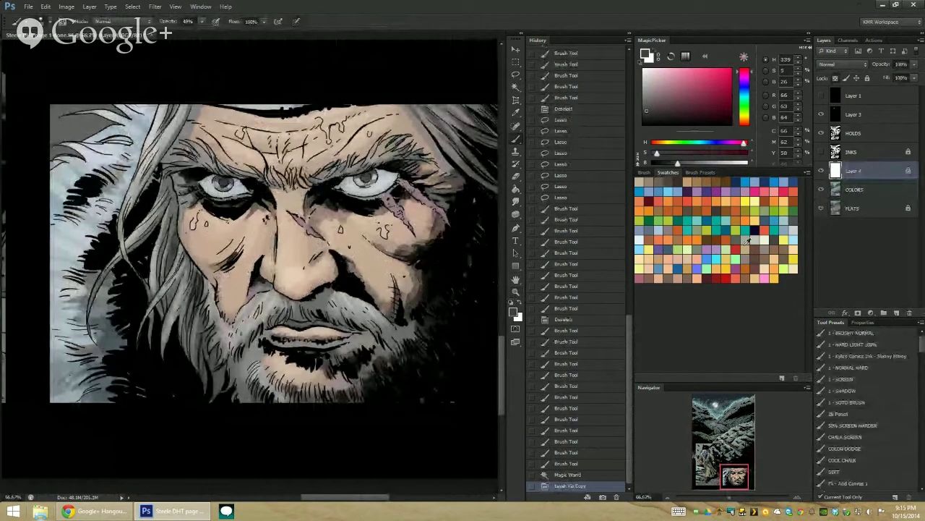
{"action": "left_click", "coordinate": [671, 240]}
{"action": "left_click", "coordinate": [843, 390]}
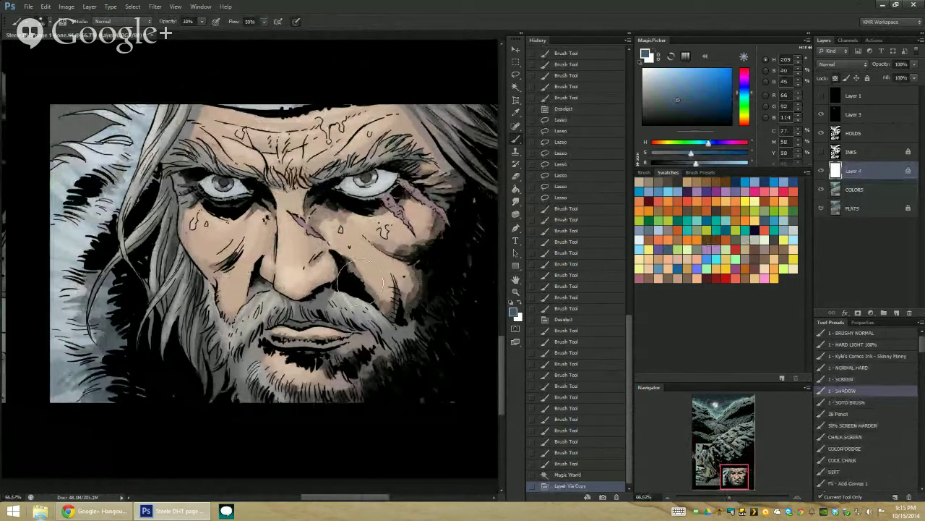
{"action": "mouse_move", "coordinate": [243, 183]}
{"action": "left_mouse_down"}
{"action": "mouse_move", "coordinate": [203, 172]}
{"action": "mouse_move", "coordinate": [245, 182]}
{"action": "left_mouse_up"}
{"action": "mouse_move", "coordinate": [347, 176]}
{"action": "left_mouse_down"}
{"action": "mouse_move", "coordinate": [383, 173]}
{"action": "mouse_move", "coordinate": [331, 173]}
{"action": "mouse_move", "coordinate": [362, 153]}
{"action": "mouse_move", "coordinate": [372, 173]}
{"action": "mouse_move", "coordinate": [393, 176]}
{"action": "left_mouse_up"}
{"action": "key", "text": "z"}
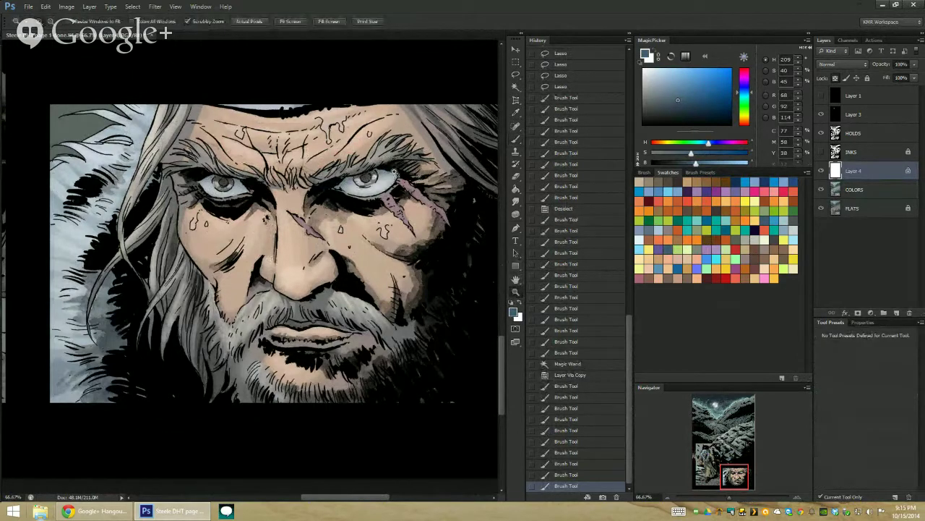
{"action": "key", "text": "b"}
{"action": "left_click_drag", "start_coordinate": [395, 172], "coordinate": [387, 180]}
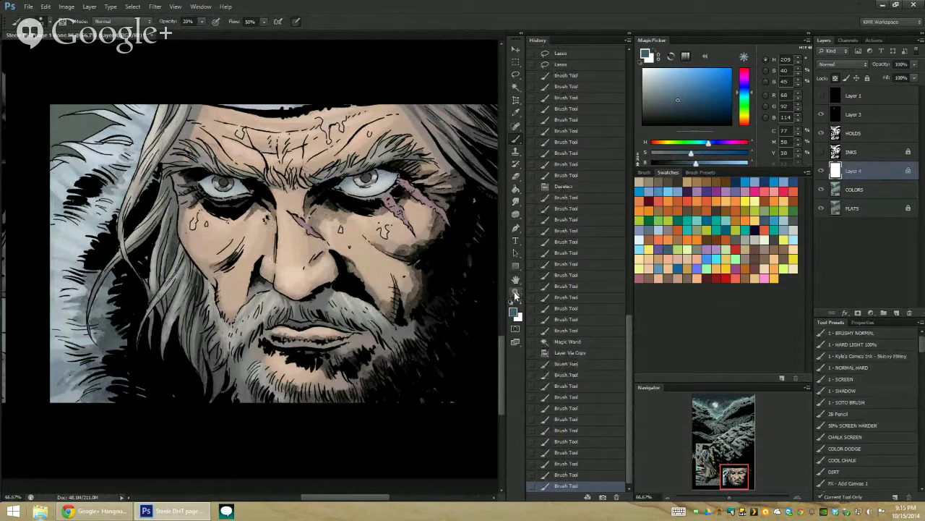
Step: Review the shaded eyes at full-page view and alongside the walking man's panel
{"action": "left_click", "coordinate": [515, 293]}
{"action": "left_click", "coordinate": [473, 305], "text": "alt"}
{"action": "left_click", "coordinate": [471, 309], "text": "alt"}
{"action": "left_click", "coordinate": [470, 311], "text": "alt"}
{"action": "left_click", "coordinate": [406, 261], "text": "alt"}
{"action": "left_click", "coordinate": [416, 247], "text": "alt"}
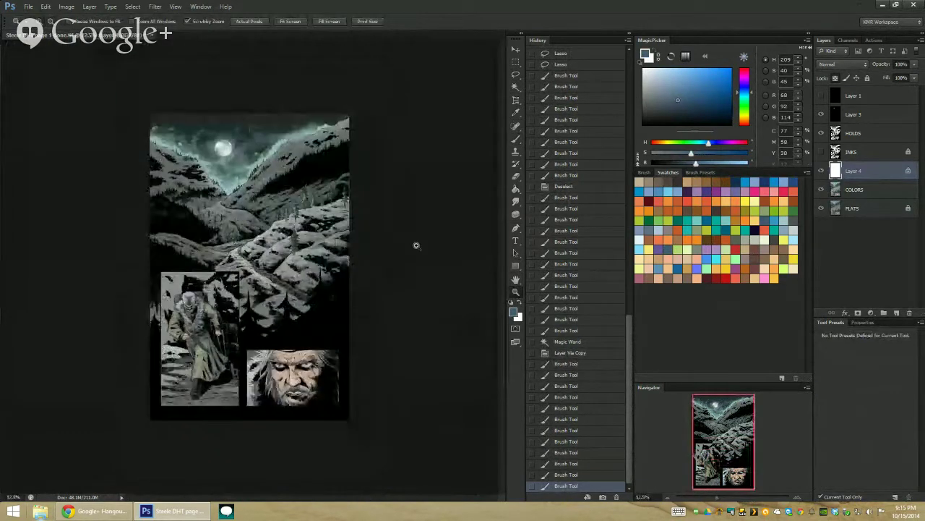
{"action": "left_click", "coordinate": [298, 332]}
{"action": "left_click", "coordinate": [317, 284]}
{"action": "left_click_drag", "start_coordinate": [317, 322], "coordinate": [381, 116]}
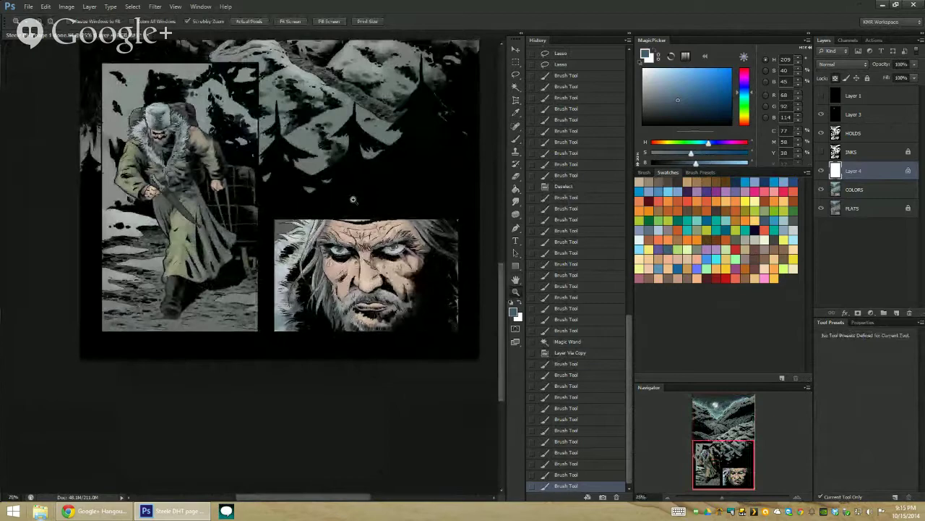
{"action": "key", "text": "ctrl+minus"}
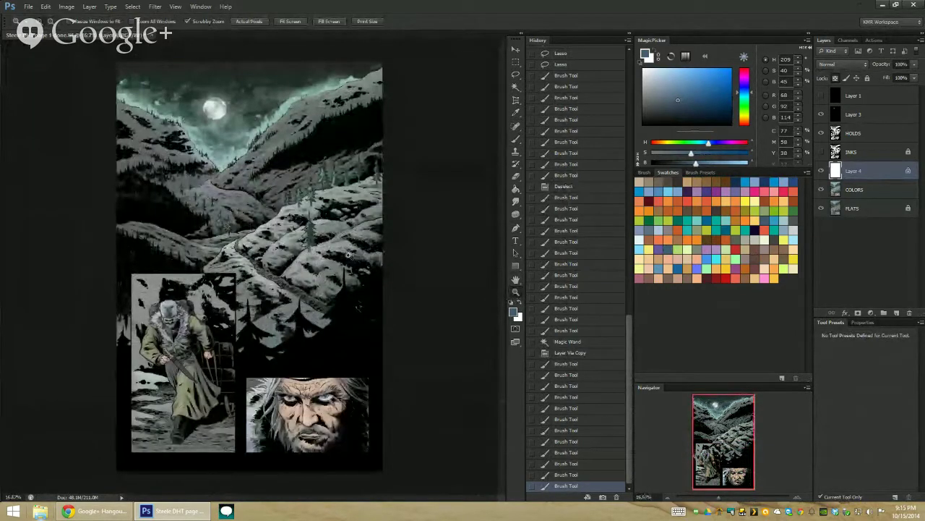
{"action": "left_click", "coordinate": [319, 328]}
{"action": "left_click_drag", "start_coordinate": [326, 322], "coordinate": [361, 178]}
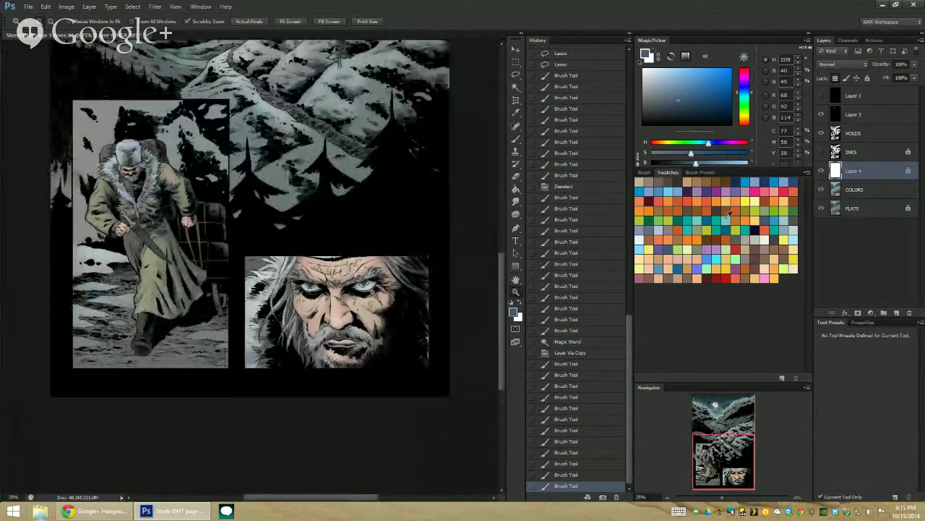
Step: Merge the layer with the shaded eye whites down into COLORS
{"action": "right_click", "coordinate": [838, 172]}
{"action": "left_click", "coordinate": [855, 384]}
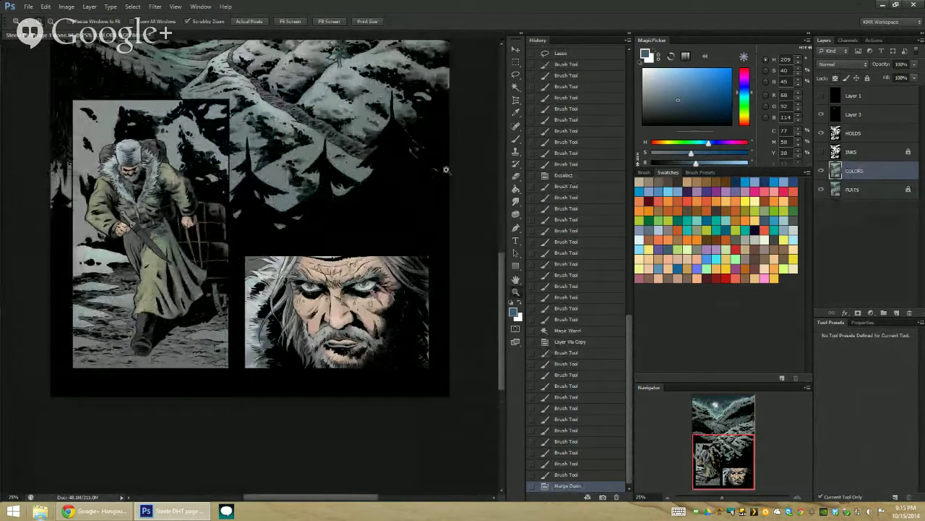
Step: Select the walking man on the FLATS layer with the Lasso, subtracting the surrounding snow and ground with the Magic Wand
{"action": "key", "text": "l"}
{"action": "left_click", "coordinate": [854, 189]}
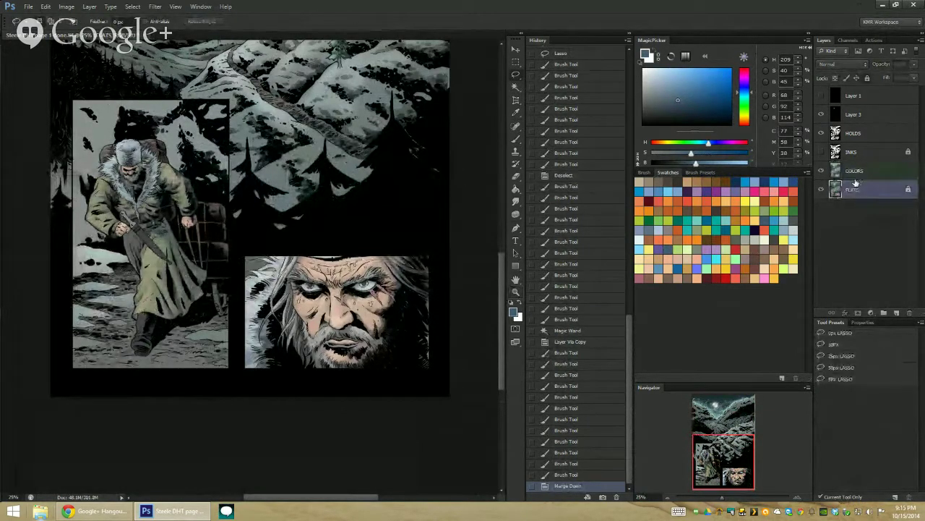
{"action": "key", "text": "w"}
{"action": "key", "text": "l"}
{"action": "mouse_move", "coordinate": [155, 120]}
{"action": "left_mouse_down"}
{"action": "mouse_move", "coordinate": [81, 242]}
{"action": "mouse_move", "coordinate": [111, 349]}
{"action": "mouse_move", "coordinate": [220, 253]}
{"action": "mouse_move", "coordinate": [196, 101]}
{"action": "mouse_move", "coordinate": [156, 120]}
{"action": "left_mouse_up"}
{"action": "key", "text": "w"}
{"action": "left_click", "coordinate": [179, 145], "text": "alt"}
{"action": "left_click", "coordinate": [208, 246], "text": "shift"}
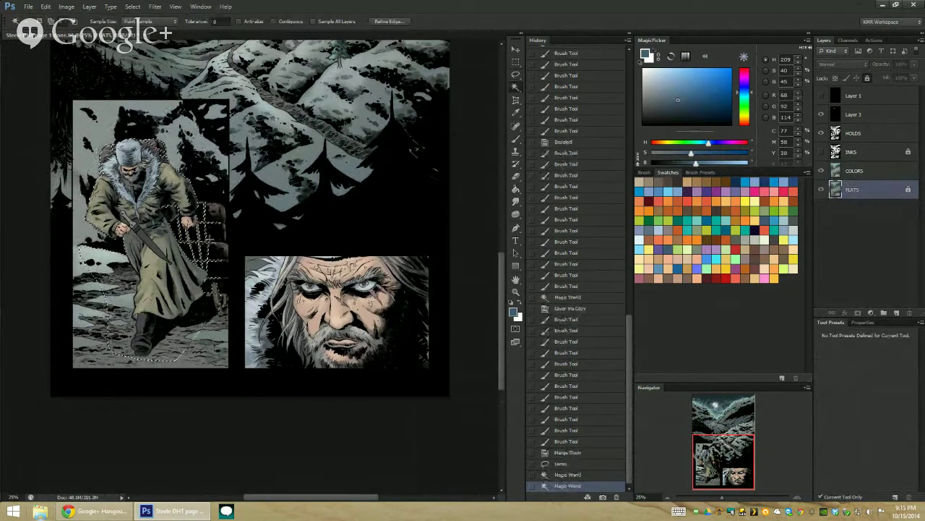
{"action": "left_click", "coordinate": [207, 298], "text": "alt"}
{"action": "left_click", "coordinate": [215, 298], "text": "alt"}
{"action": "left_click", "coordinate": [183, 338], "text": "alt"}
{"action": "left_click", "coordinate": [123, 319], "text": "alt"}
{"action": "left_click", "coordinate": [109, 261], "text": "alt"}
{"action": "left_click", "coordinate": [159, 345], "text": "alt"}
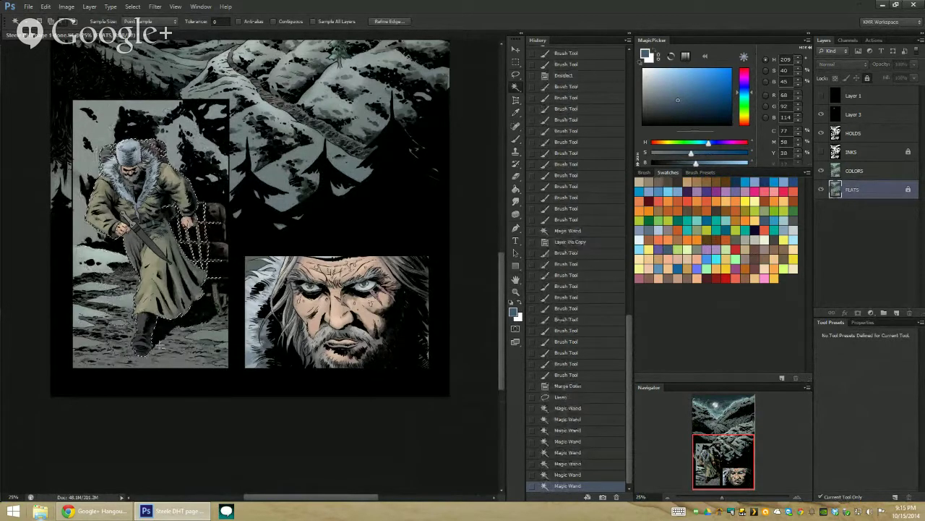
Step: Subtract the sled, the gaps between the ropes and the backpack from the walking man's selection
{"action": "left_click", "coordinate": [201, 216], "text": "alt"}
{"action": "left_click", "coordinate": [196, 236], "text": "alt"}
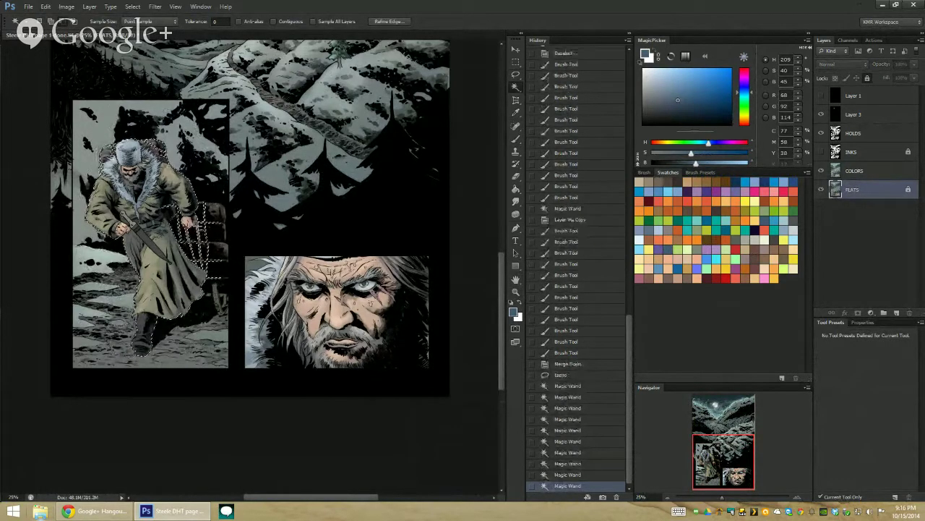
{"action": "left_click", "coordinate": [214, 253], "text": "alt"}
{"action": "left_click", "coordinate": [194, 217], "text": "alt"}
{"action": "left_click", "coordinate": [204, 220], "text": "alt"}
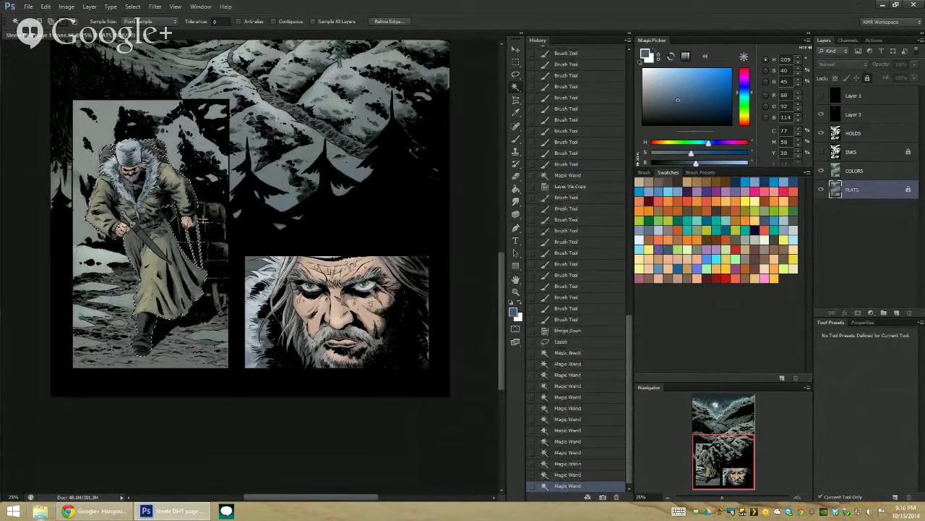
{"action": "left_click", "coordinate": [159, 150], "text": "alt"}
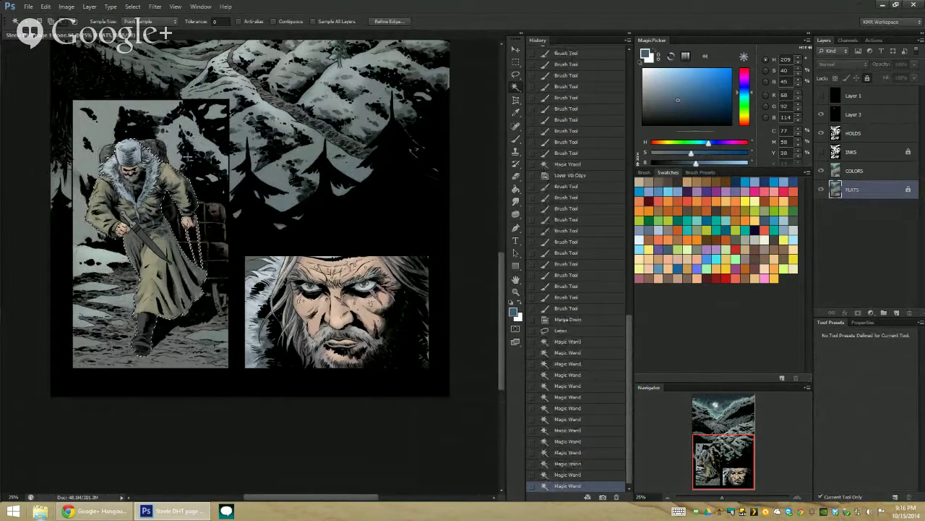
{"action": "left_click", "coordinate": [197, 239], "text": "alt"}
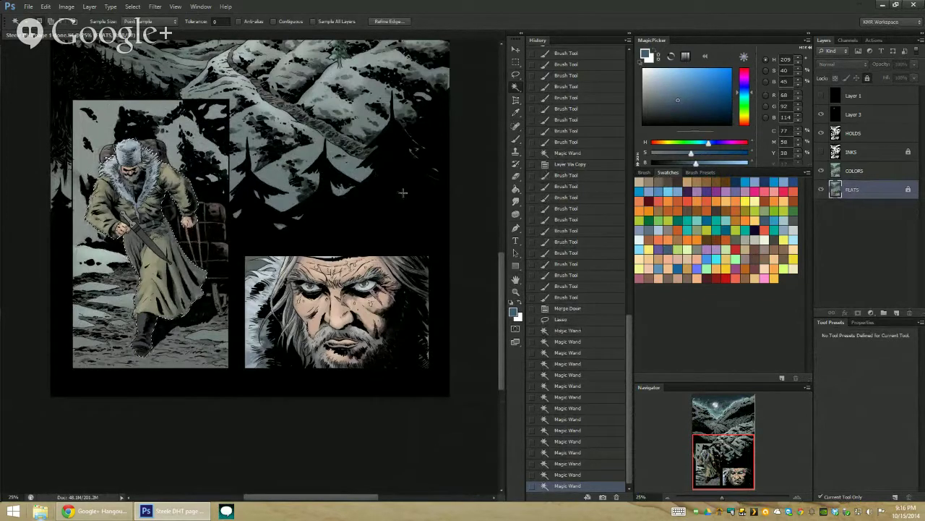
Step: Add the close-up man's face, hair, eyes and fur collar to the selection with the Magic Wand and Lasso
{"action": "left_click", "coordinate": [320, 267], "text": "shift"}
{"action": "left_click", "coordinate": [291, 262], "text": "shift"}
{"action": "left_click", "coordinate": [312, 288], "text": "shift"}
{"action": "left_click", "coordinate": [311, 288], "text": "shift"}
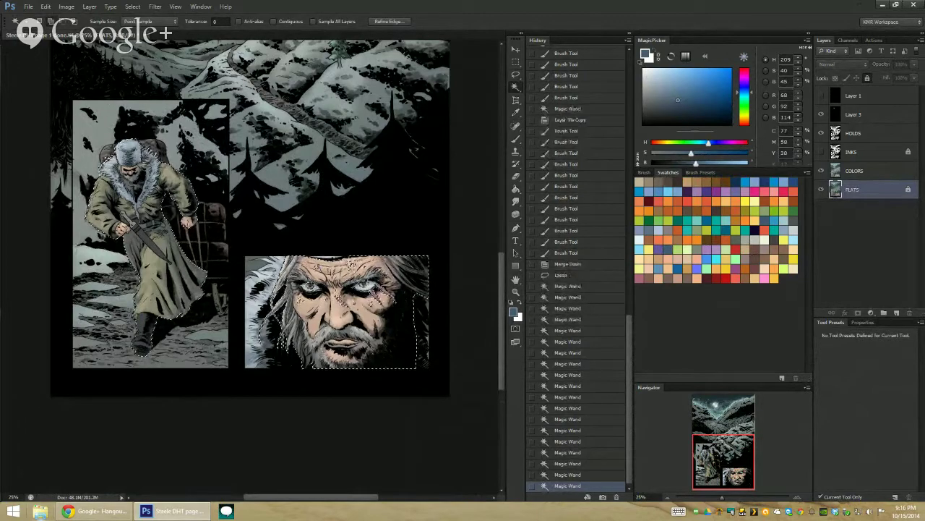
{"action": "left_click", "coordinate": [383, 295], "text": "shift"}
{"action": "left_click", "coordinate": [272, 326], "text": "shift"}
{"action": "left_click", "coordinate": [251, 274], "text": "shift"}
{"action": "key", "text": "l"}
{"action": "left_click_drag", "start_coordinate": [298, 289], "coordinate": [304, 295]}
{"action": "left_click_drag", "start_coordinate": [348, 262], "coordinate": [356, 264]}
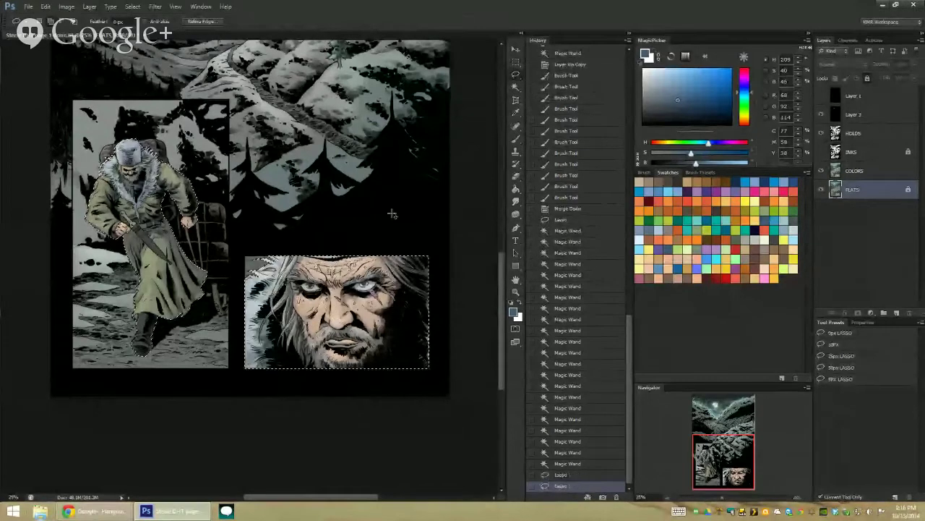
Step: Create a new layer above COLORS and fill the selected figures with the blue of hue 209, saturation 40, brightness 45
{"action": "left_click", "coordinate": [862, 172]}
{"action": "left_click", "coordinate": [896, 312]}
{"action": "key", "text": "g"}
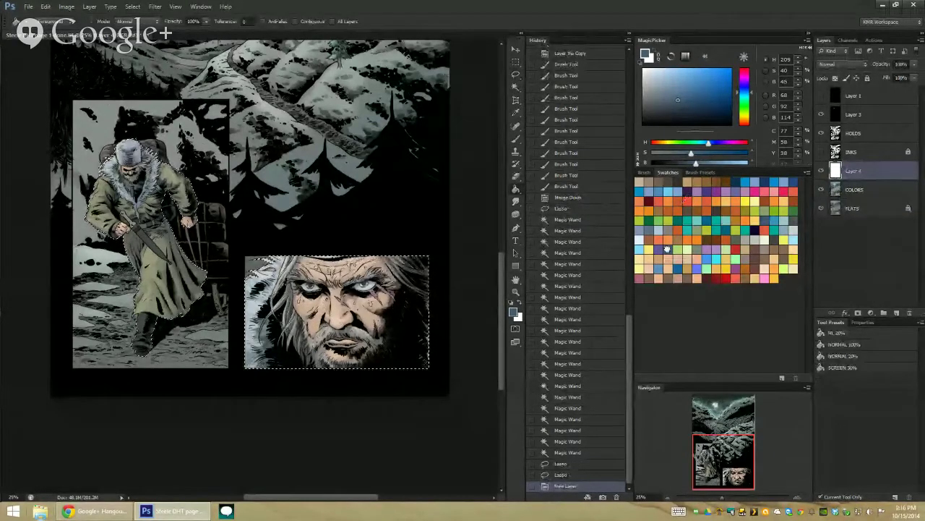
{"action": "left_click", "coordinate": [394, 285]}
Step: Set the blue fill layer to Color blend mode at 30% opacity and deselect
{"action": "left_click", "coordinate": [842, 64]}
{"action": "left_click", "coordinate": [834, 303]}
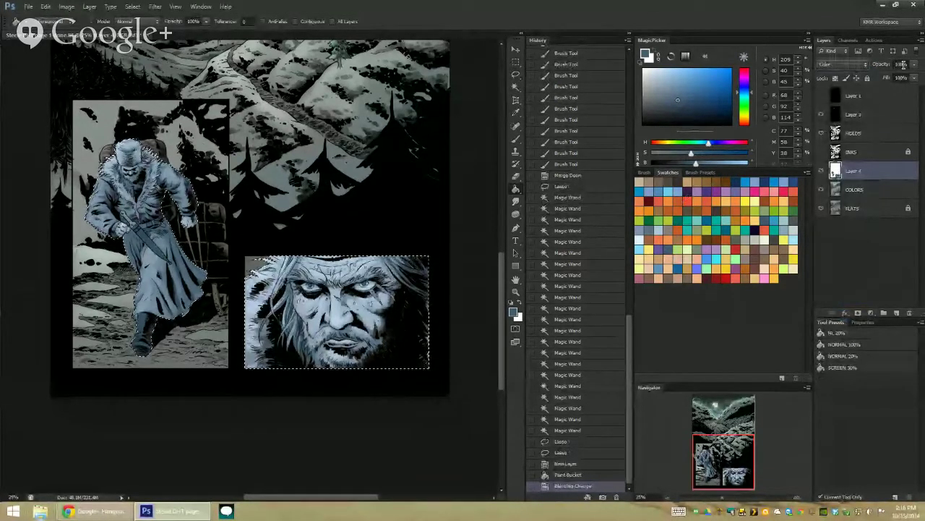
{"action": "left_click_drag", "start_coordinate": [890, 80], "coordinate": [878, 75]}
{"action": "key", "text": "l"}
{"action": "key", "text": "ctrl+d"}
Step: Review the blue-tinted figures against the rest of the page at full-page, thumbnail and closer views
{"action": "key", "text": "z"}
{"action": "left_click", "coordinate": [484, 309], "text": "alt"}
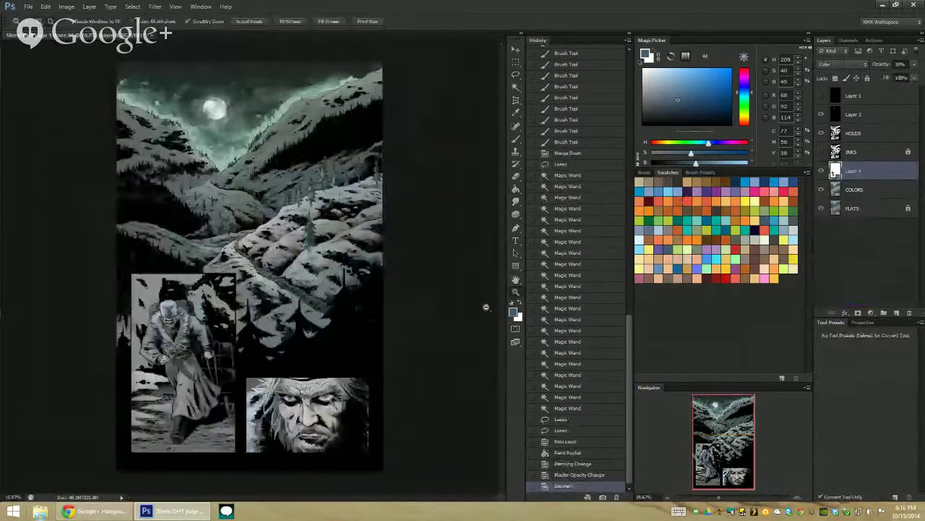
{"action": "left_click", "coordinate": [466, 309], "text": "alt"}
{"action": "left_click", "coordinate": [267, 289]}
{"action": "left_click", "coordinate": [261, 280], "text": "alt"}
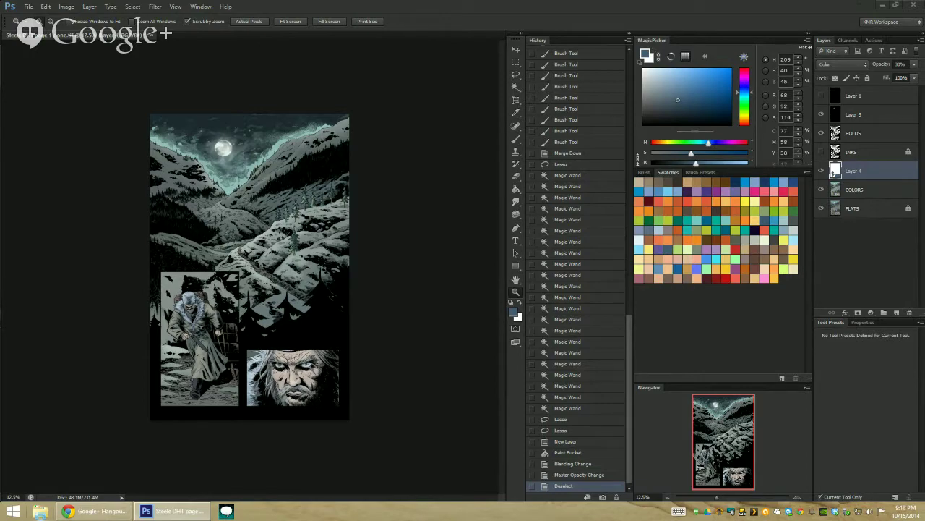
{"action": "left_click", "coordinate": [517, 281]}
{"action": "left_click", "coordinate": [516, 292]}
{"action": "left_click", "coordinate": [246, 267], "text": "alt"}
{"action": "left_click", "coordinate": [246, 267], "text": "alt"}
{"action": "left_click", "coordinate": [253, 264]}
{"action": "left_click", "coordinate": [254, 265]}
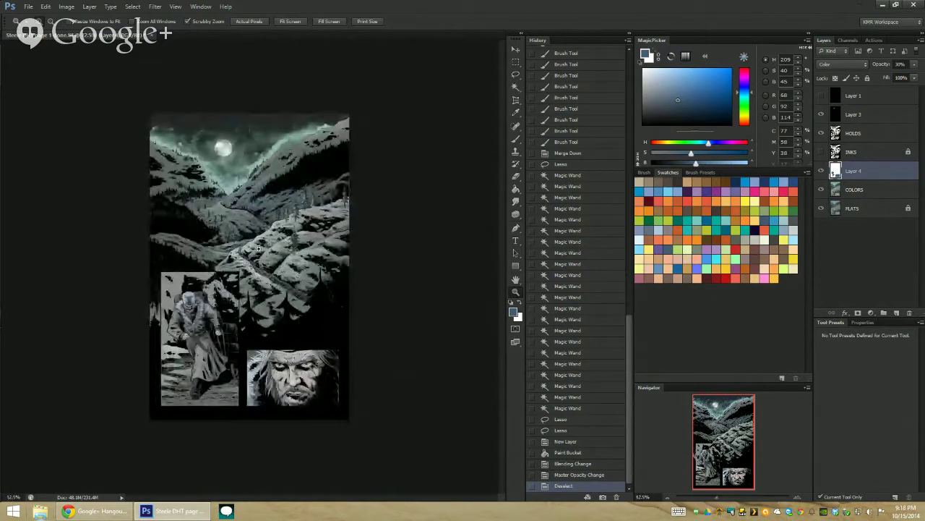
{"action": "left_click", "coordinate": [259, 248]}
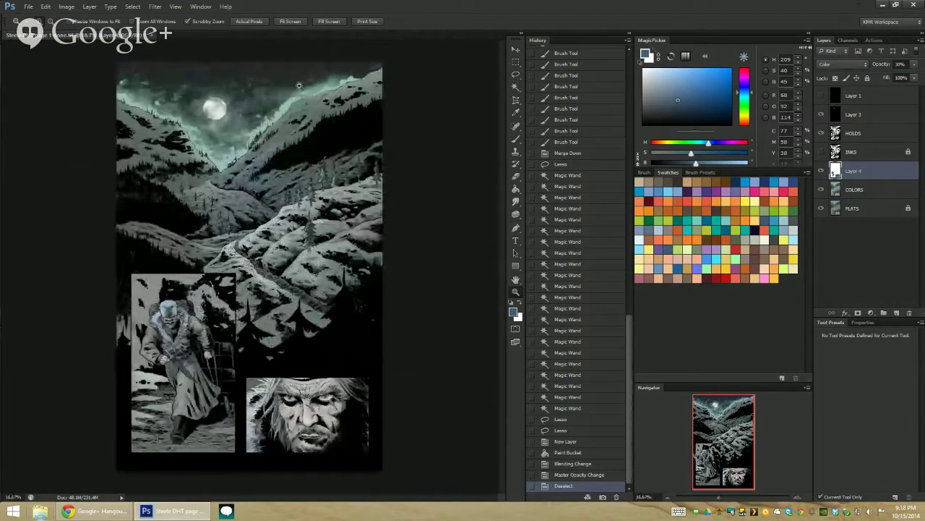
{"action": "left_click", "coordinate": [206, 329]}
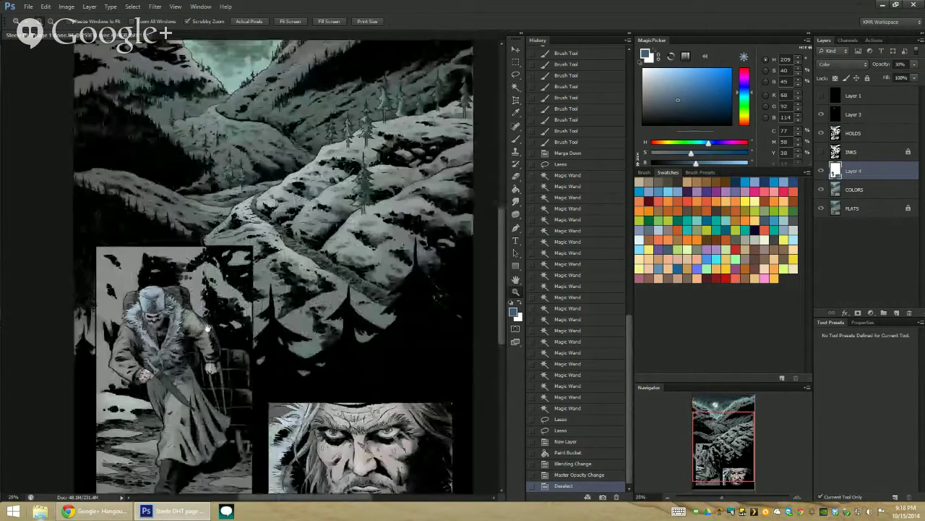
{"action": "left_click", "coordinate": [247, 248], "text": "alt"}
{"action": "left_click", "coordinate": [271, 260], "text": "alt"}
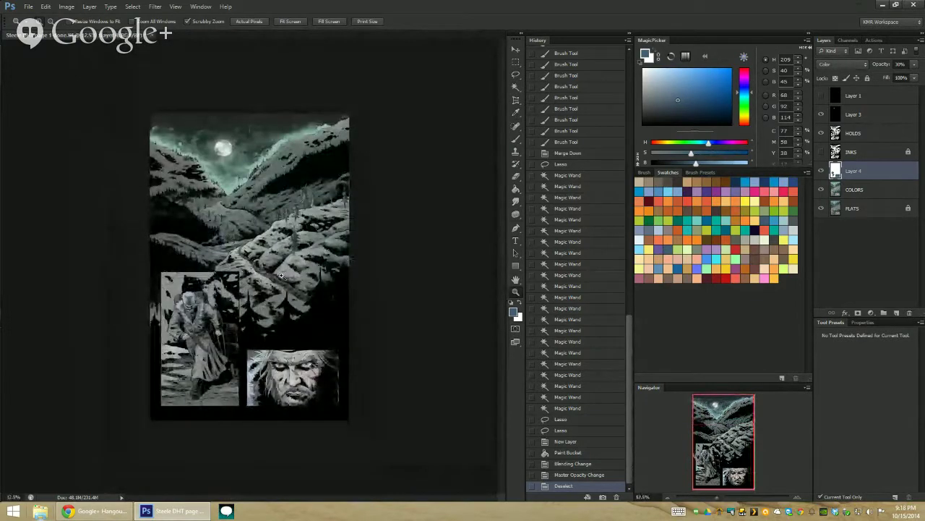
{"action": "left_click", "coordinate": [265, 273], "text": "alt"}
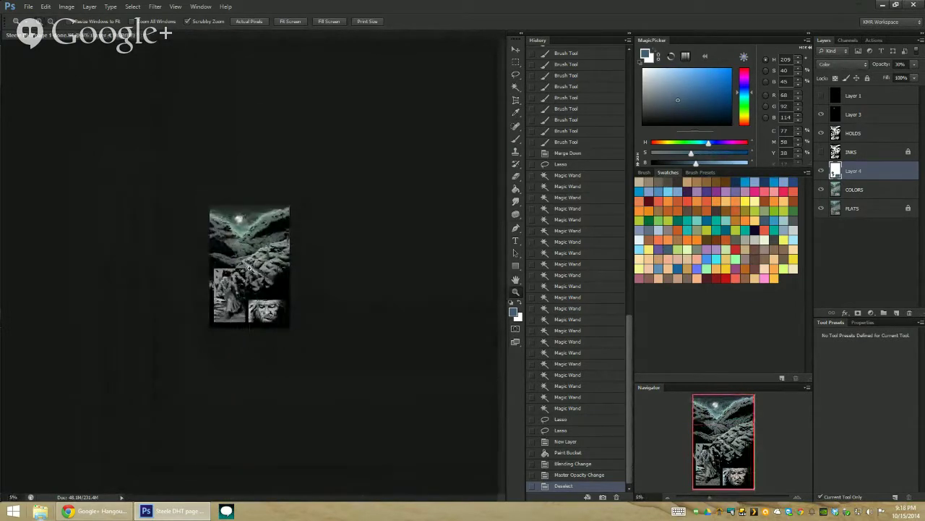
{"action": "left_click", "coordinate": [245, 276]}
{"action": "left_click", "coordinate": [243, 275]}
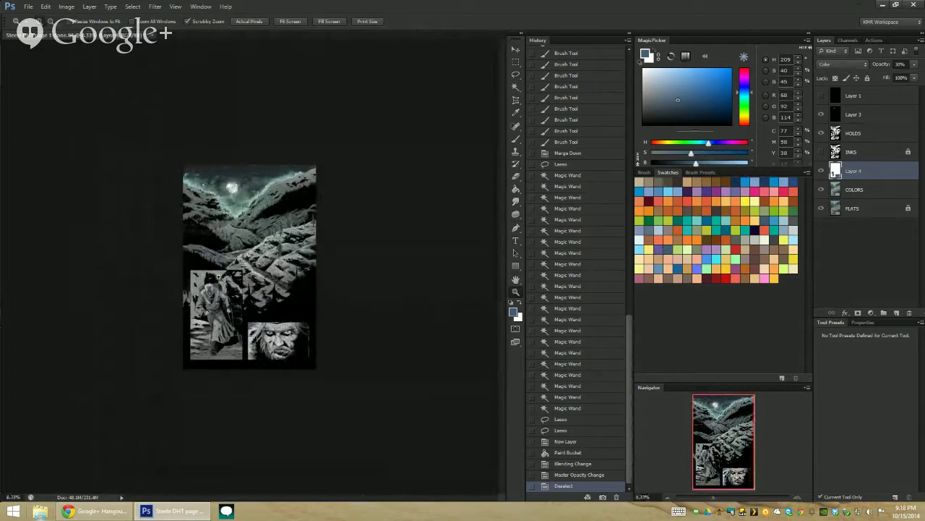
{"action": "left_click", "coordinate": [205, 313]}
{"action": "left_click", "coordinate": [196, 319]}
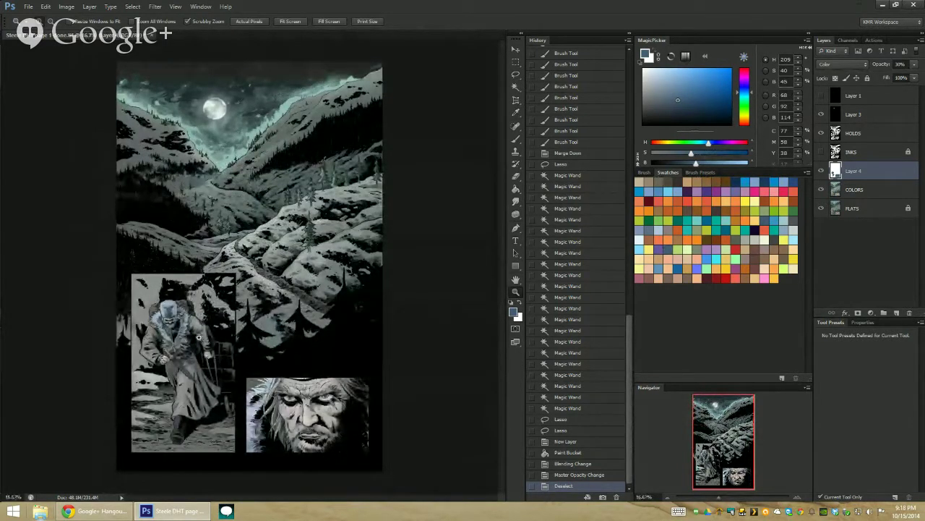
Step: Show Layer 1 to check the page's tonal values in greyscale, dismiss the chat pop-up, and hide the layer again
{"action": "left_click", "coordinate": [821, 96]}
{"action": "key", "text": "ctrl+minus"}
{"action": "key", "text": "ctrl+minus"}
{"action": "key", "text": "ctrl+minus"}
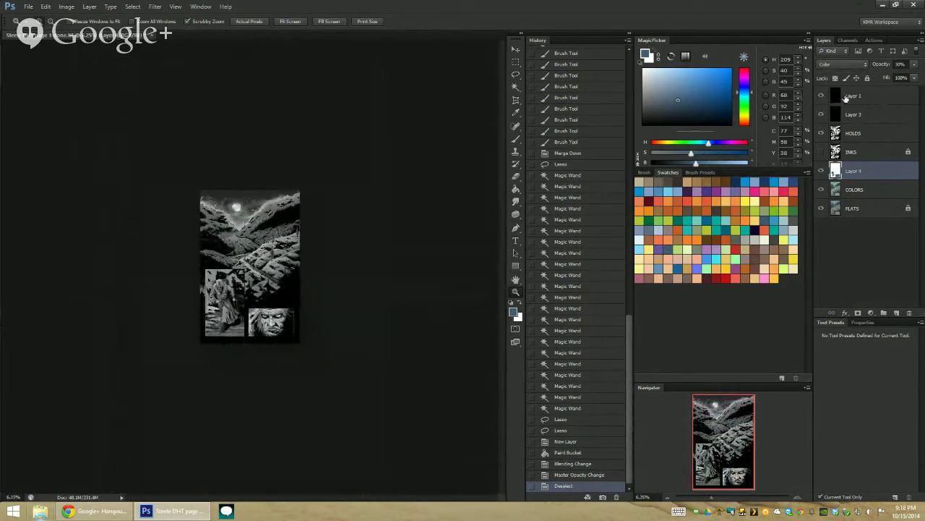
{"action": "left_click", "coordinate": [233, 286]}
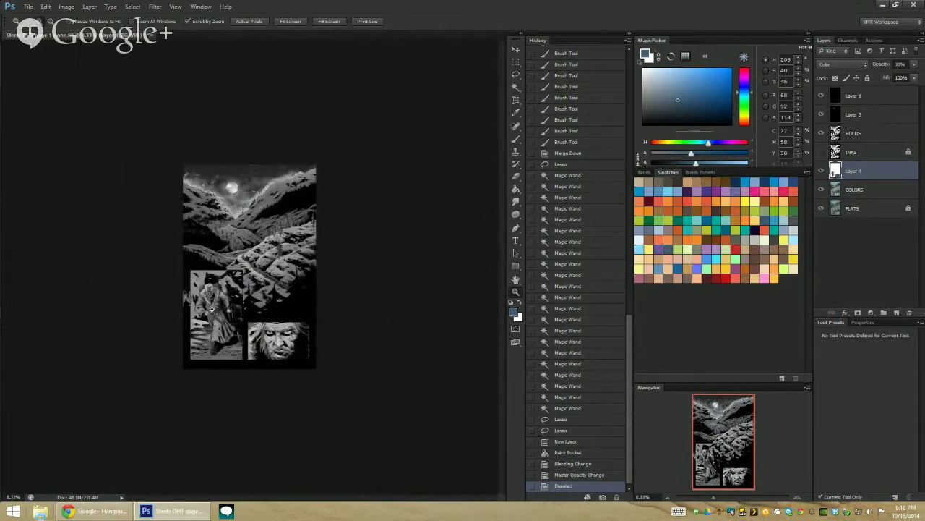
{"action": "left_click", "coordinate": [214, 308]}
{"action": "left_click", "coordinate": [215, 307]}
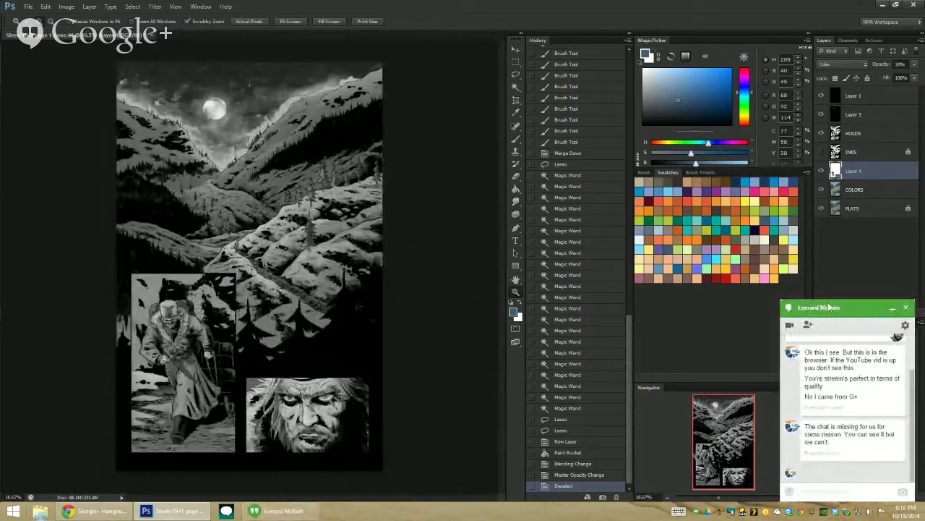
{"action": "left_click", "coordinate": [905, 308]}
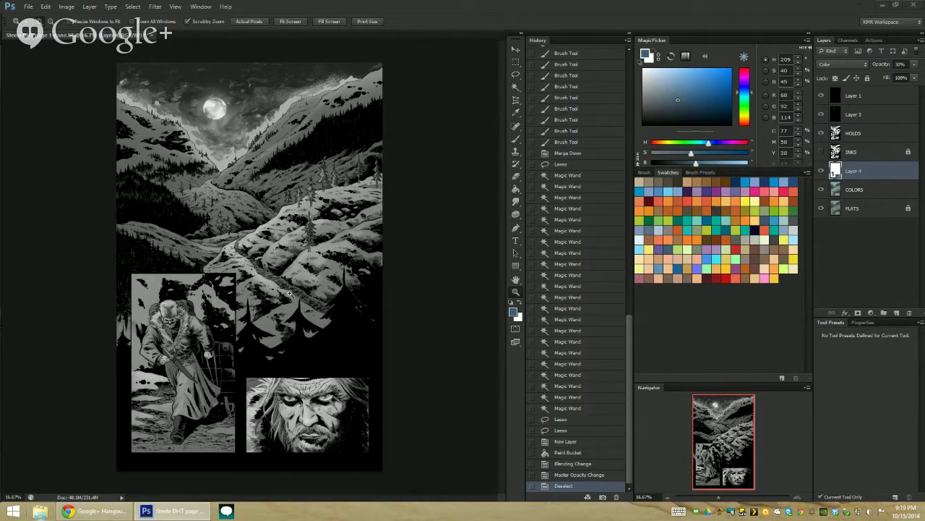
{"action": "key", "text": "ctrl+minus"}
{"action": "key", "text": "ctrl+minus"}
{"action": "key", "text": "ctrl+minus"}
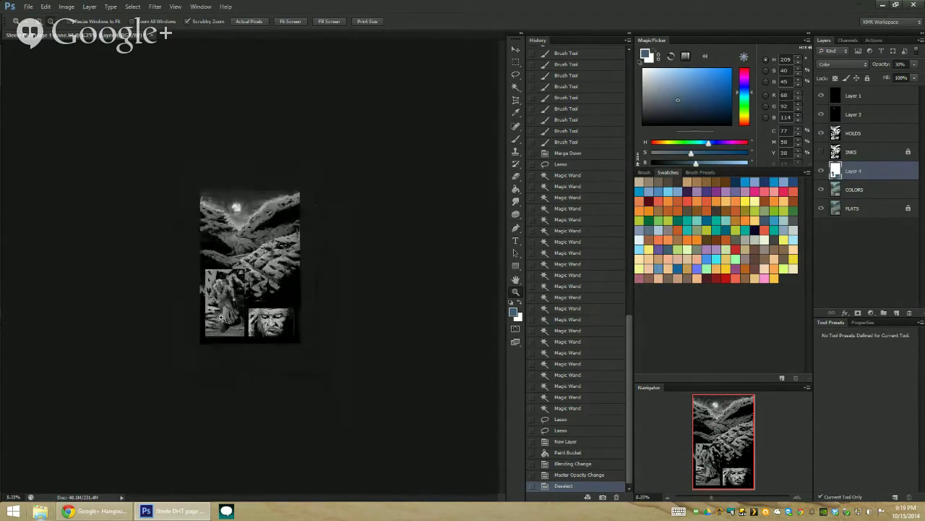
{"action": "left_click", "coordinate": [227, 294]}
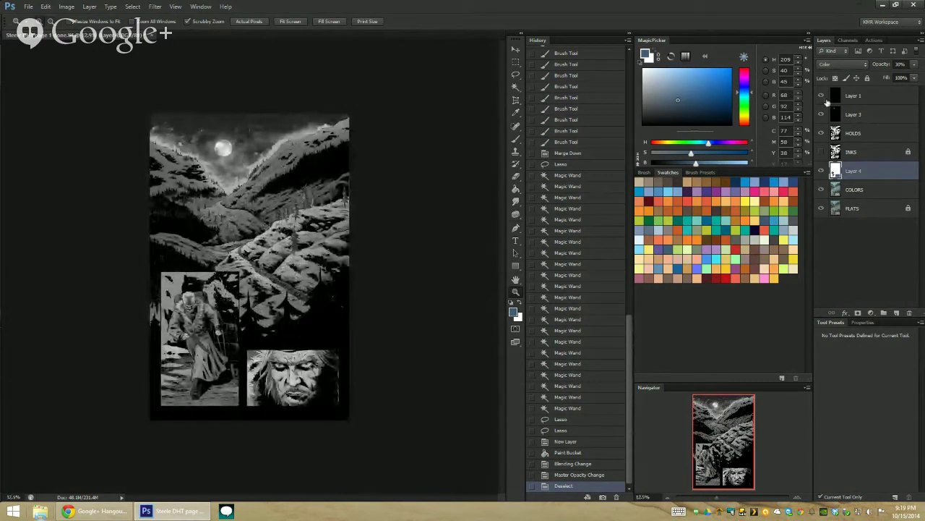
{"action": "left_click", "coordinate": [204, 309]}
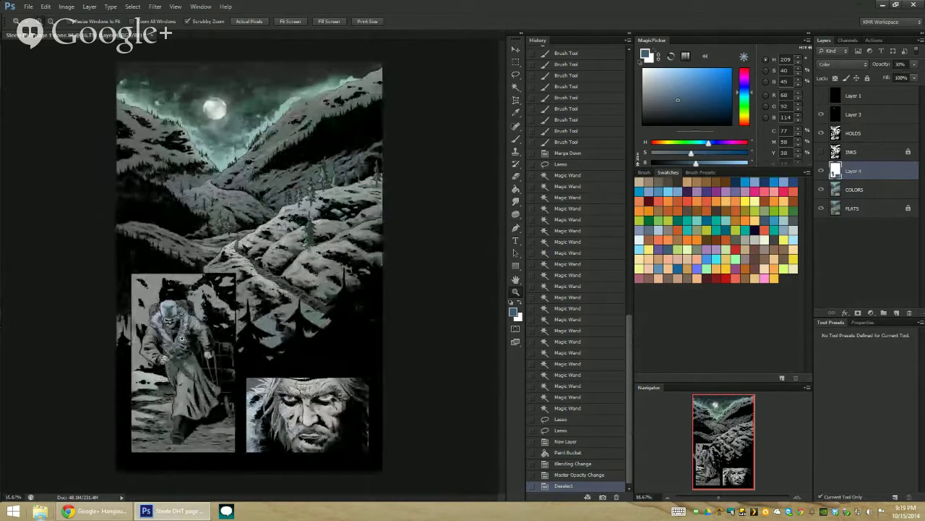
Step: Merge Layer 4 down into COLORS and select the flat background behind the walking man with the Magic Wand
{"action": "left_click", "coordinate": [515, 87]}
{"action": "left_click", "coordinate": [868, 214]}
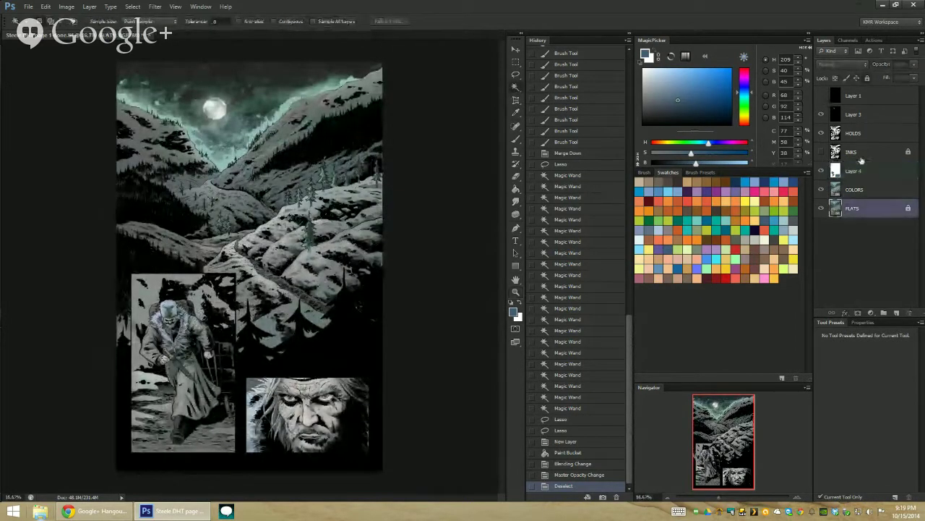
{"action": "right_click", "coordinate": [860, 172]}
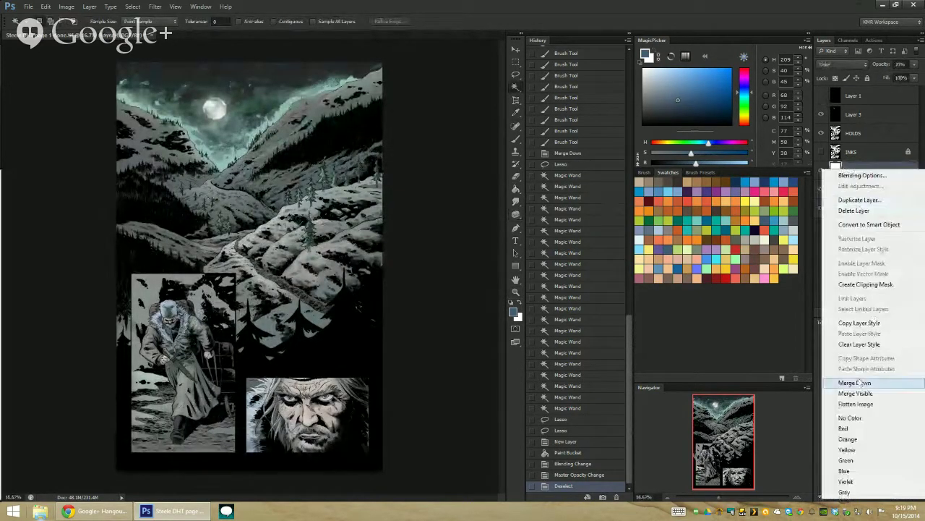
{"action": "left_click", "coordinate": [803, 329]}
{"action": "left_click", "coordinate": [143, 283]}
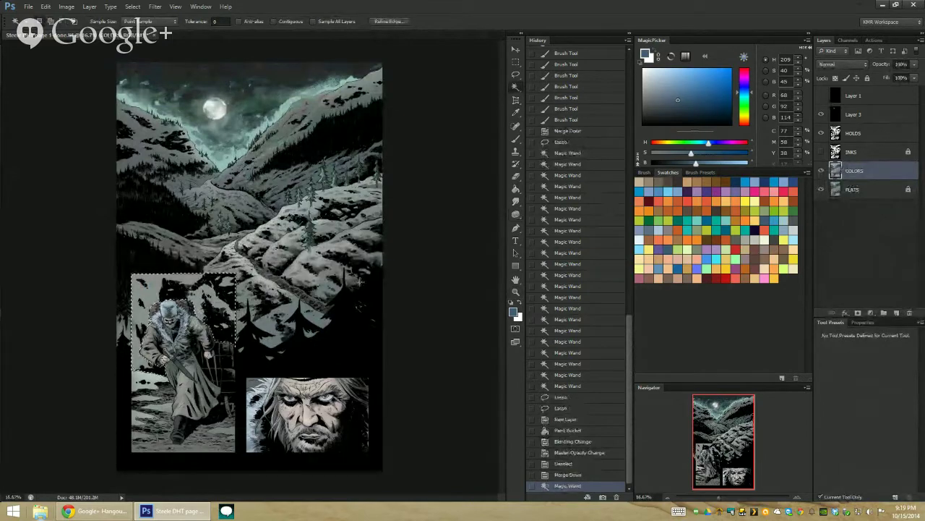
{"action": "key", "text": "ctrl+u"}
{"action": "left_click_drag", "start_coordinate": [619, 318], "coordinate": [630, 319]}
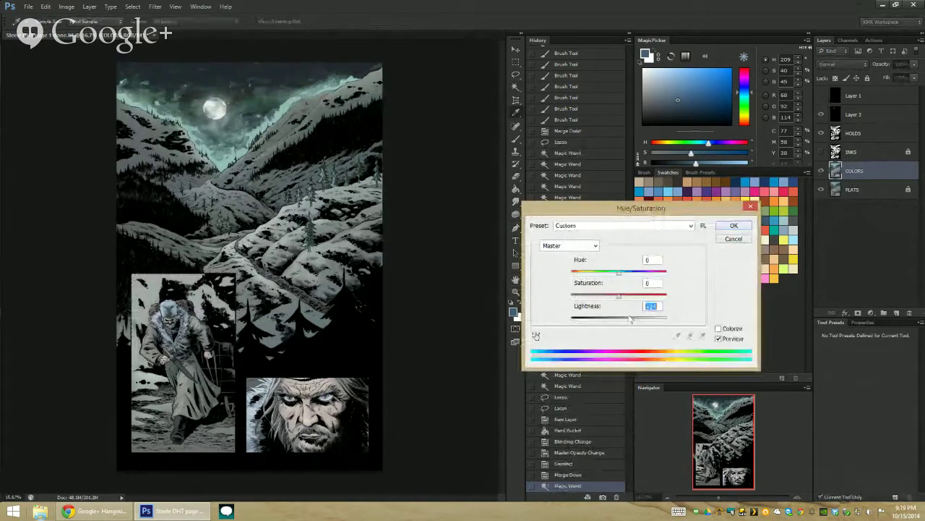
{"action": "left_click", "coordinate": [734, 239]}
Step: Brighten the selected background behind the walking man with Levels by lowering the white input level, and dismiss the chat pop-up
{"action": "key", "text": "ctrl+l"}
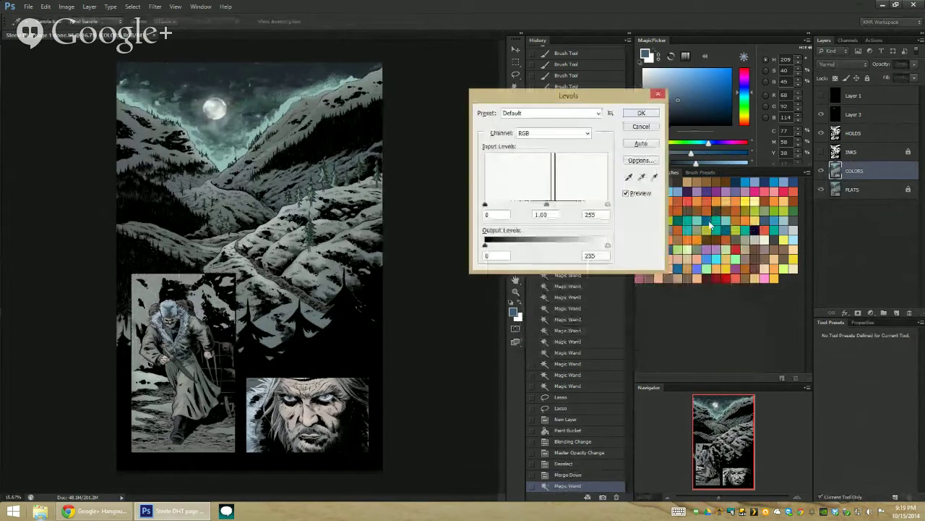
{"action": "left_click_drag", "start_coordinate": [607, 204], "coordinate": [576, 215]}
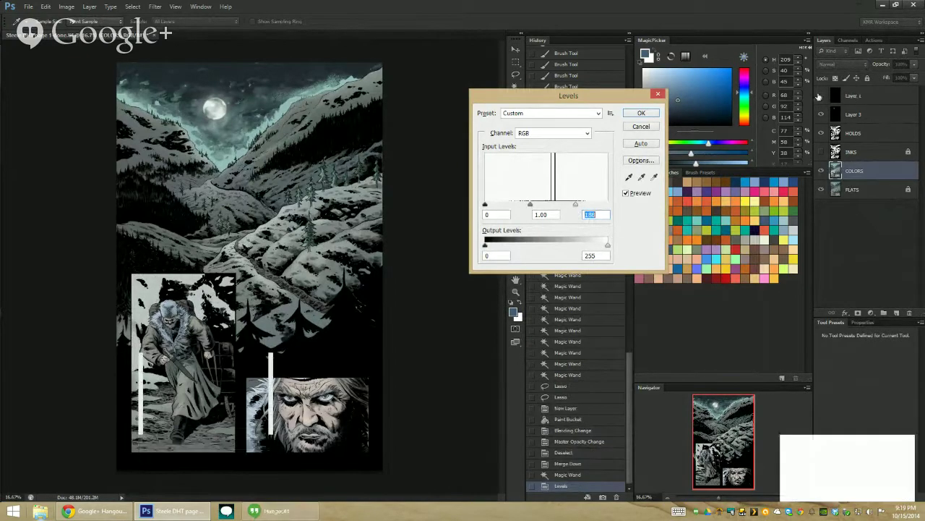
{"action": "key", "text": "Return"}
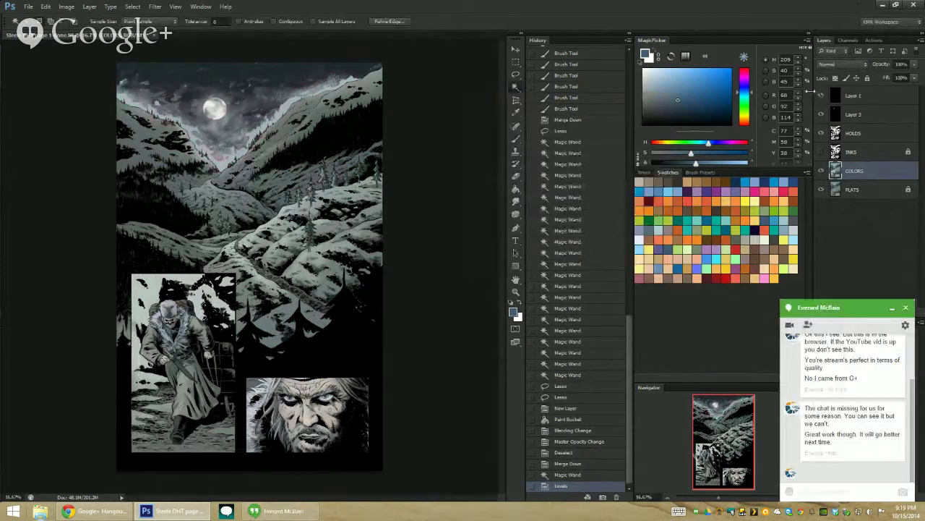
{"action": "left_click", "coordinate": [906, 309]}
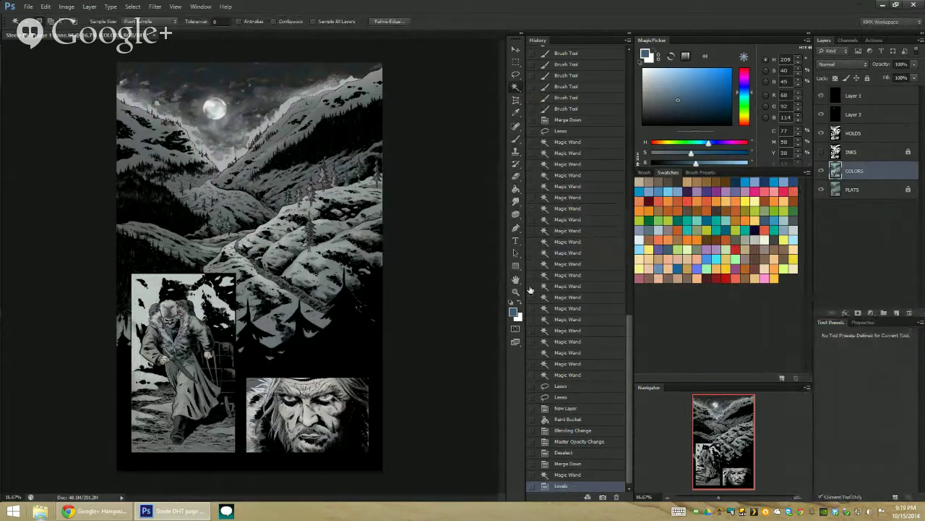
Step: Check the page's greyscale values at thumbnail and closer views, then hide Layer 1 to return to colour
{"action": "left_click", "coordinate": [516, 290]}
{"action": "left_click", "coordinate": [170, 352], "text": "alt"}
{"action": "left_click", "coordinate": [171, 352], "text": "alt"}
{"action": "left_click", "coordinate": [225, 295]}
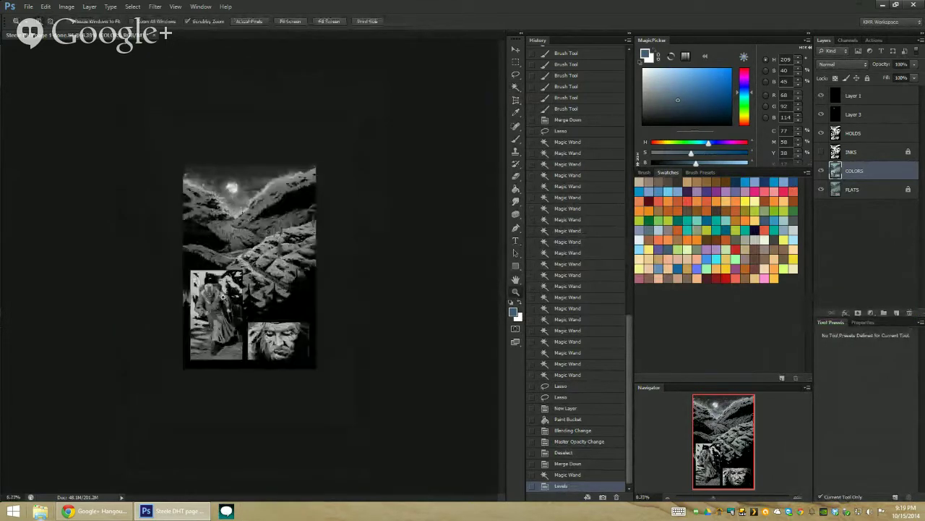
{"action": "left_click", "coordinate": [226, 307]}
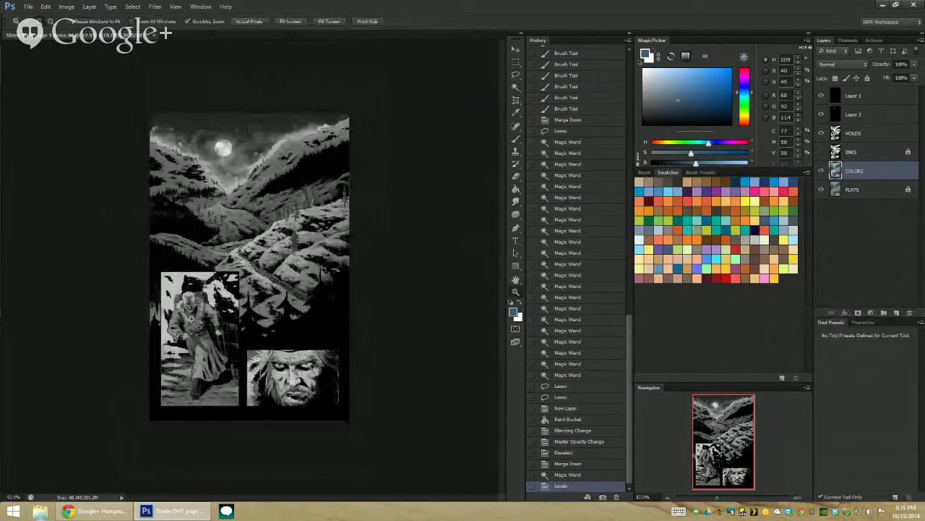
{"action": "left_click", "coordinate": [185, 309]}
{"action": "left_click", "coordinate": [172, 353]}
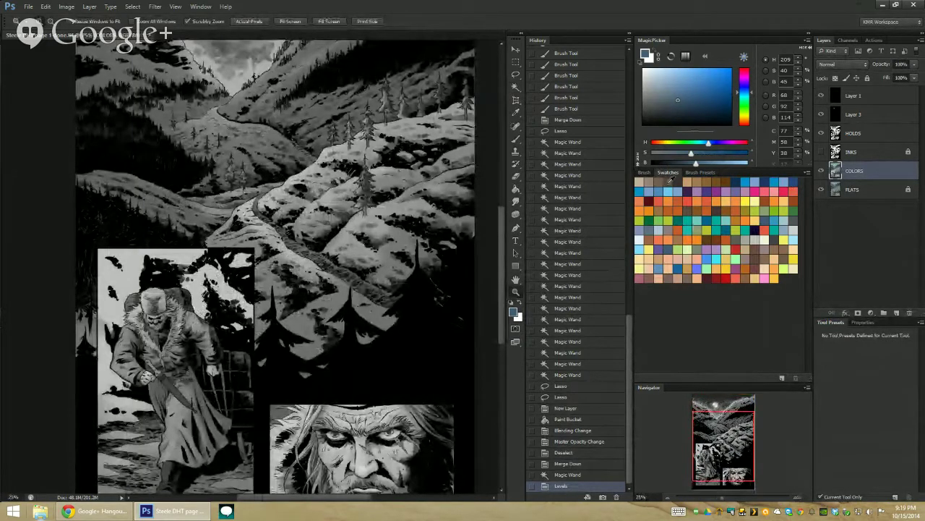
{"action": "left_click", "coordinate": [821, 95]}
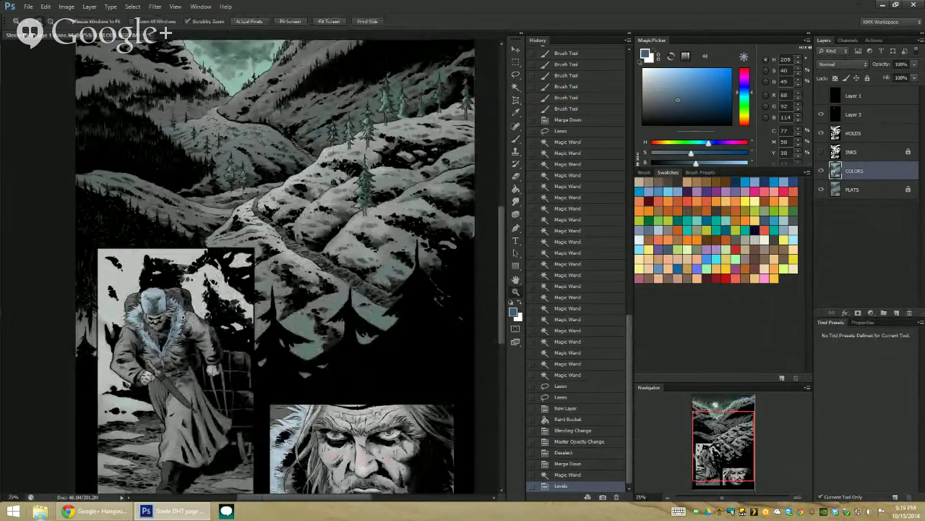
Step: Sample a muted grey-blue tone from the walking man's panel as the brush colour
{"action": "left_click", "coordinate": [181, 320]}
{"action": "key", "text": "b"}
{"action": "left_click", "coordinate": [243, 249], "text": "alt"}
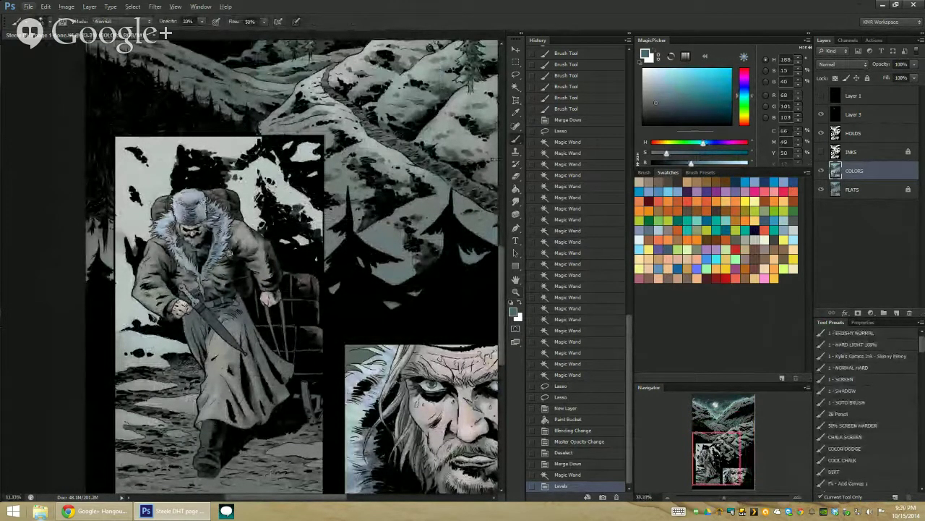
{"action": "key", "text": "z"}
{"action": "key", "text": "b"}
{"action": "left_click", "coordinate": [190, 316], "text": "alt"}
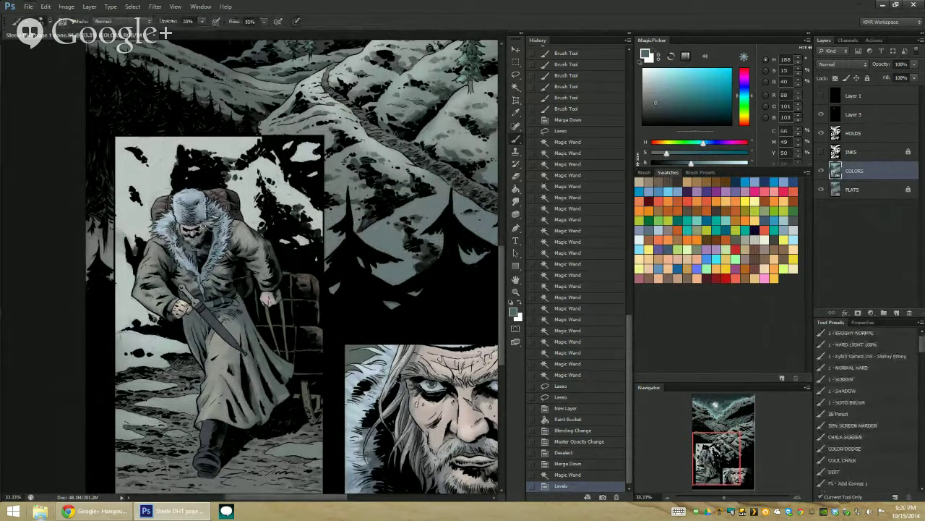
{"action": "key", "text": "z"}
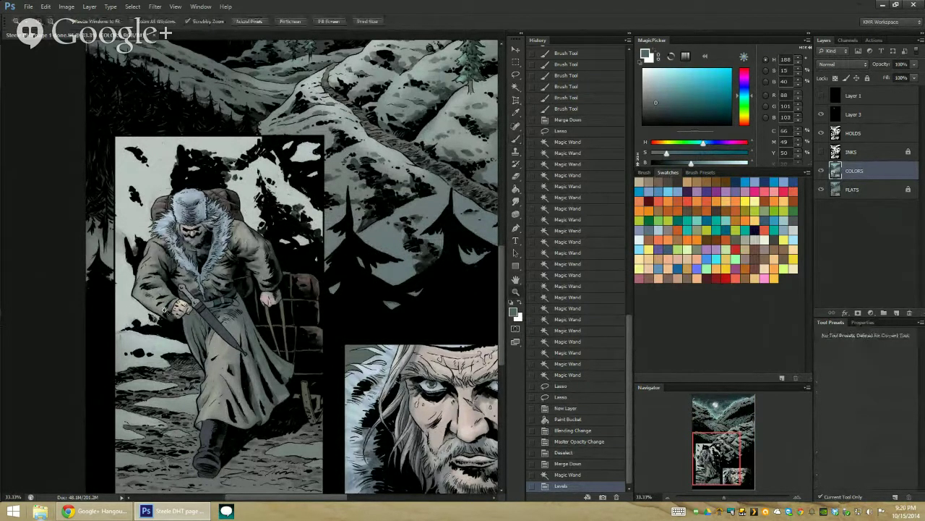
{"action": "key", "text": "b"}
Step: Enlarge the MagicPicker colour panel and sample the tone on the walking man near his knife
{"action": "key", "text": "alt+f"}
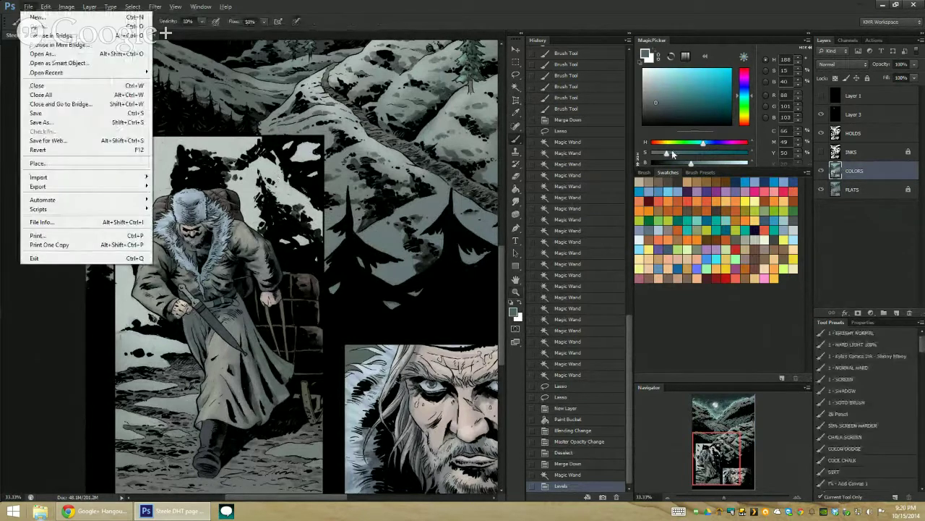
{"action": "left_click", "coordinate": [762, 168]}
{"action": "left_click_drag", "start_coordinate": [762, 168], "coordinate": [758, 200]}
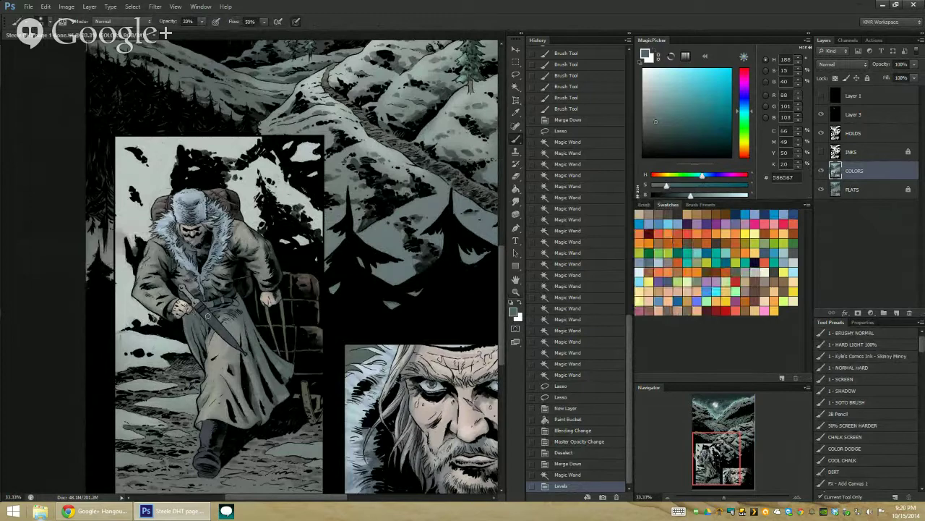
{"action": "left_click", "coordinate": [191, 316], "text": "alt"}
{"action": "left_click", "coordinate": [188, 317], "text": "alt"}
{"action": "left_click", "coordinate": [188, 316], "text": "alt"}
{"action": "left_click", "coordinate": [514, 291]}
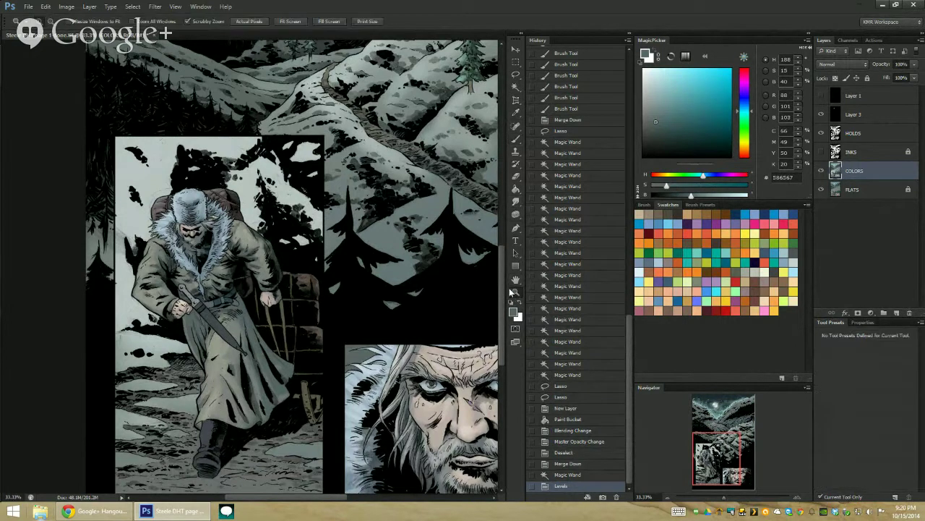
{"action": "left_click", "coordinate": [459, 319], "text": "alt"}
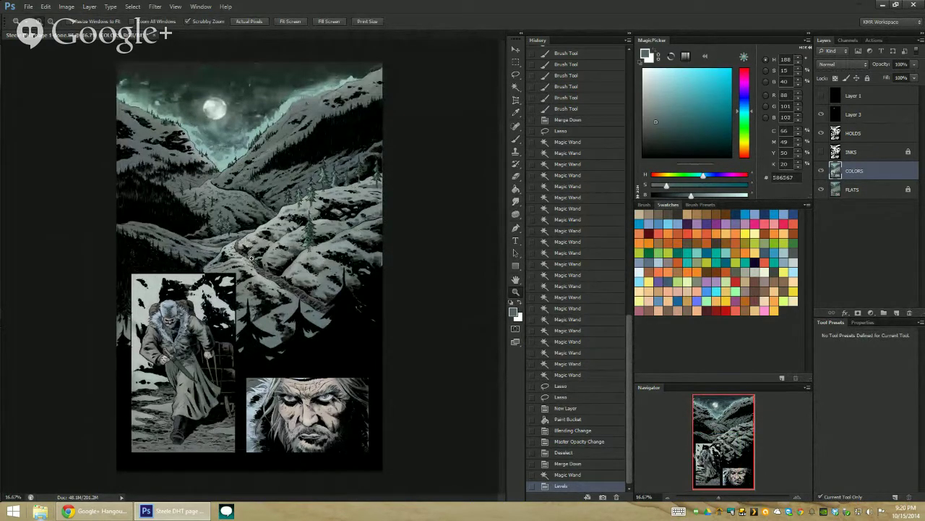
Step: Set the brush to 20% opacity and 50% flow, sample the far slope's tones, and pick dark blue-grey 1C2529
{"action": "key", "text": "b"}
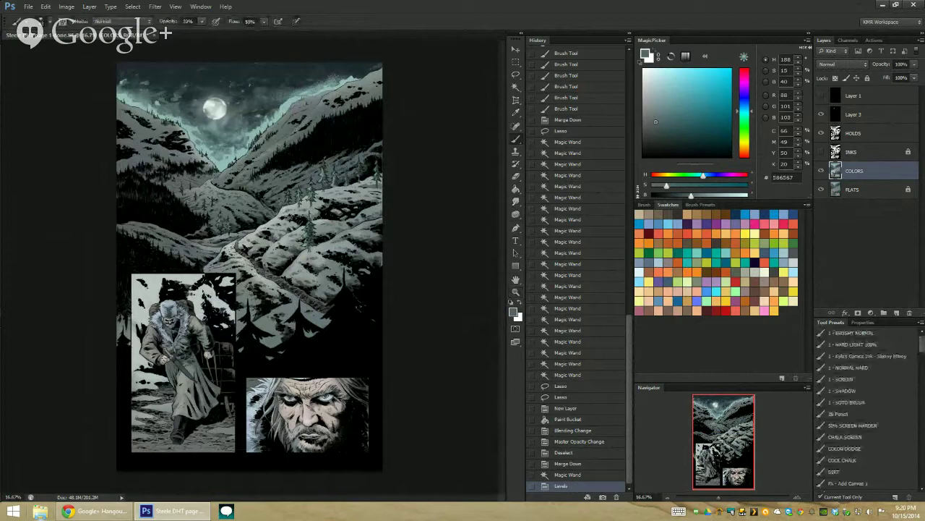
{"action": "key", "text": "2"}
{"action": "key", "text": "shift+5"}
{"action": "left_click", "coordinate": [313, 173], "text": "alt"}
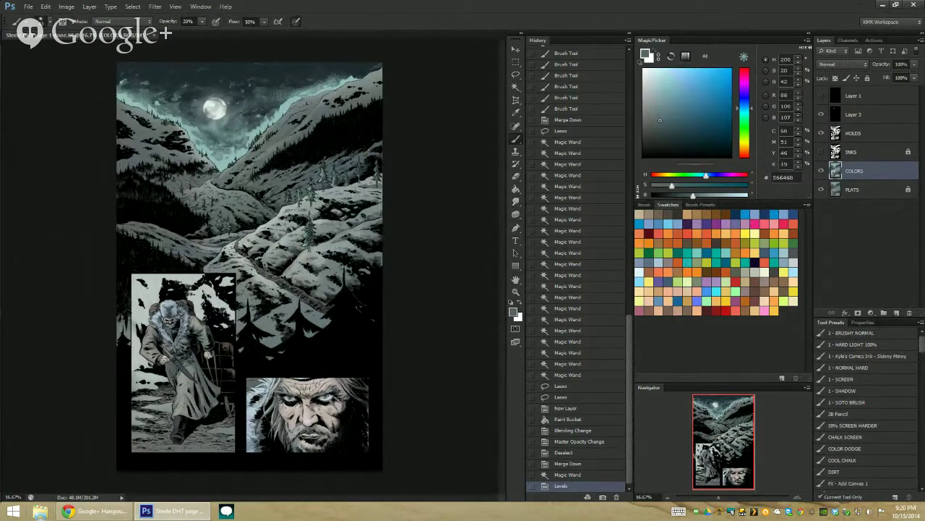
{"action": "left_click", "coordinate": [328, 170], "text": "alt"}
{"action": "left_click", "coordinate": [667, 145]}
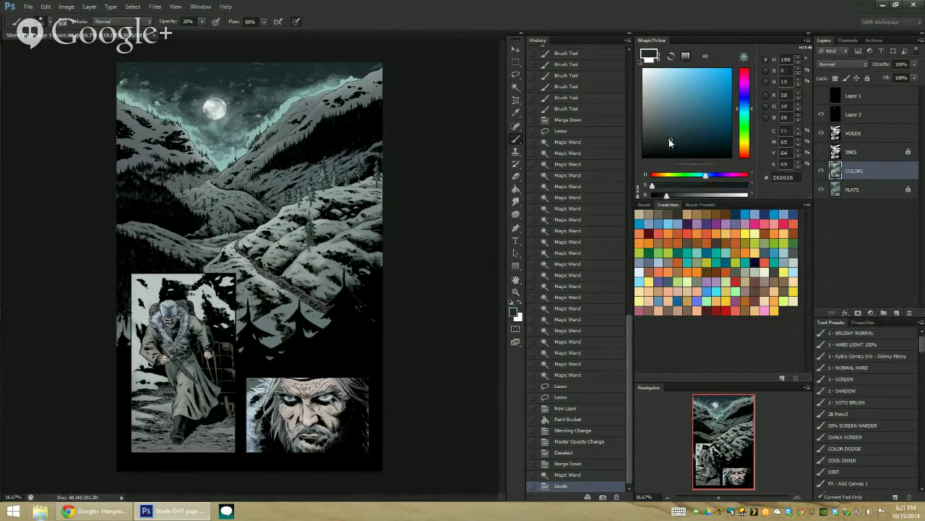
{"action": "left_click", "coordinate": [669, 143]}
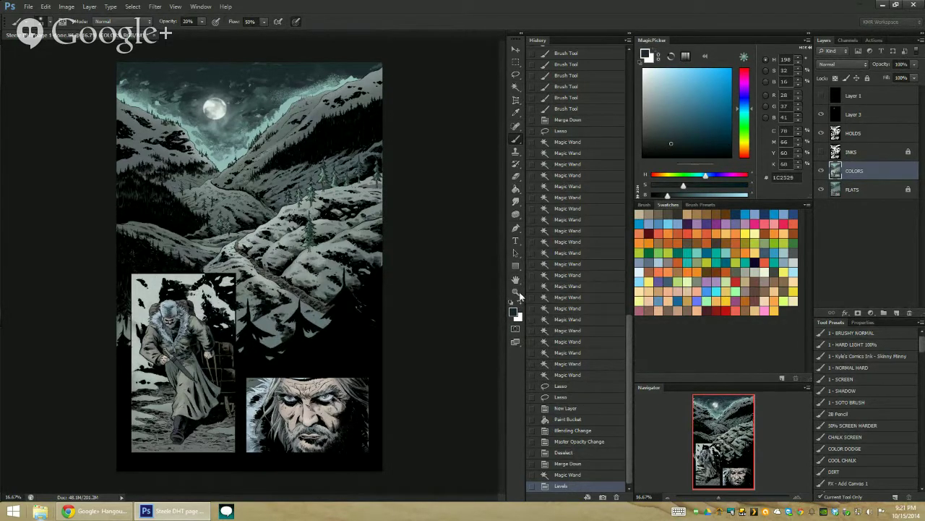
Step: Review the coloured page's balance between the valley and the two character panels at thumbnail and full-page views
{"action": "left_click", "coordinate": [517, 291]}
{"action": "left_click", "coordinate": [240, 240], "text": "alt"}
{"action": "left_click", "coordinate": [258, 263], "text": "alt"}
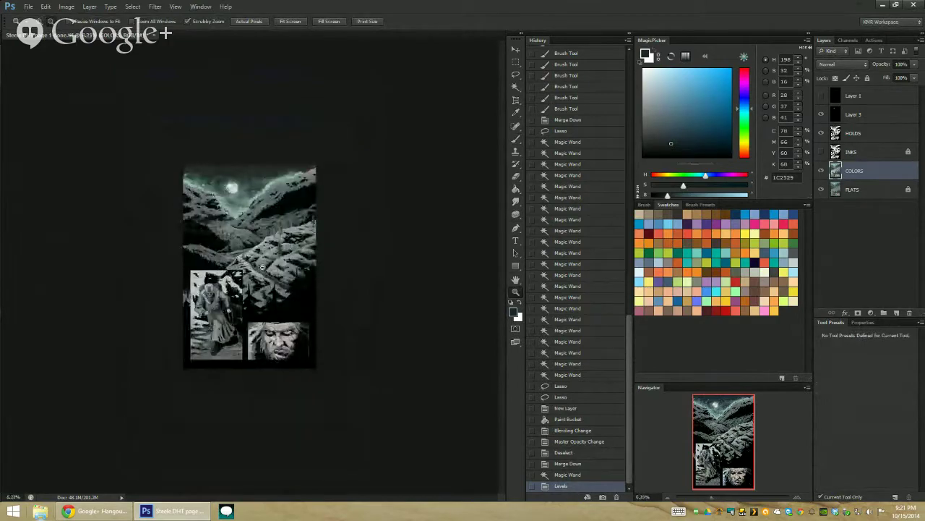
{"action": "left_click", "coordinate": [250, 263]}
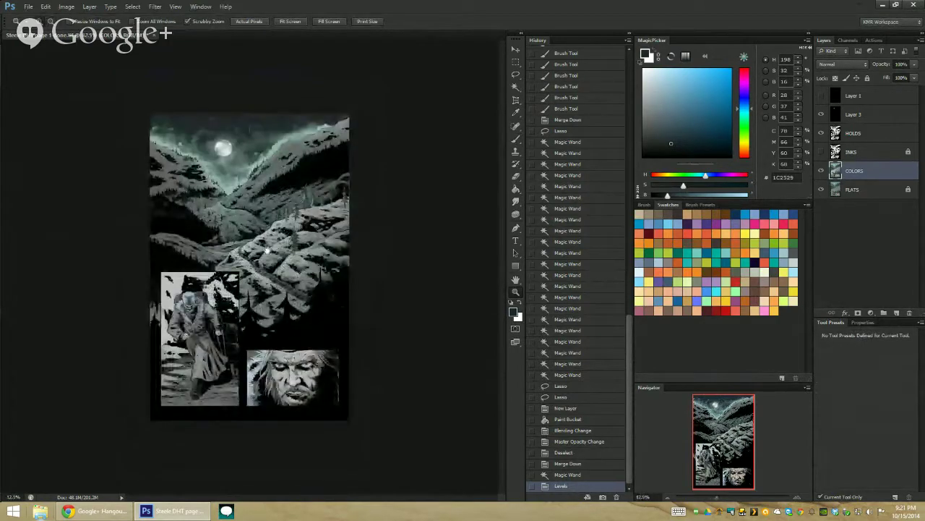
{"action": "left_click", "coordinate": [255, 262]}
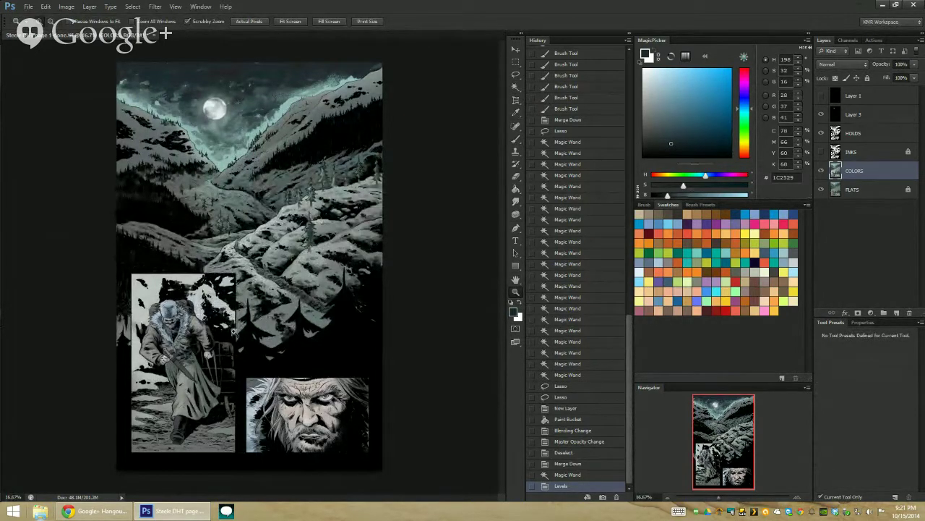
{"action": "key", "text": "ctrl+minus"}
{"action": "key", "text": "ctrl+minus"}
{"action": "key", "text": "ctrl+minus"}
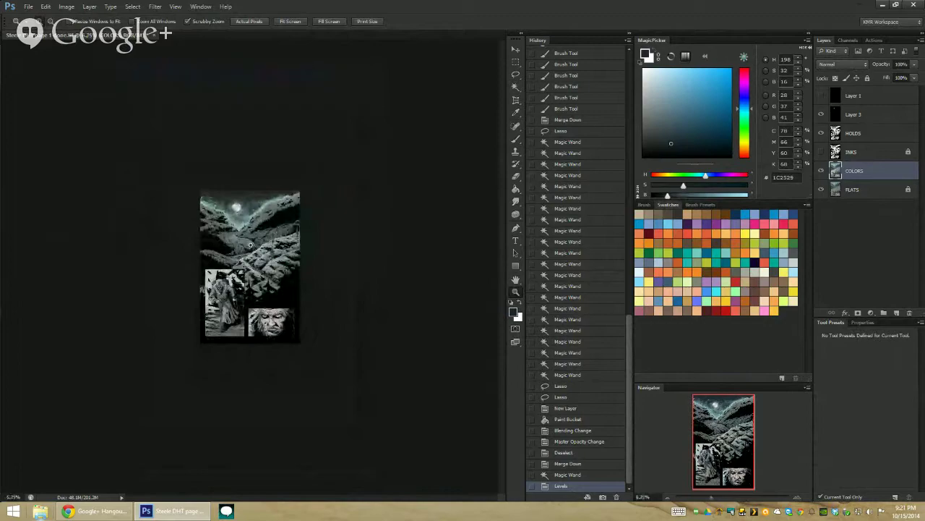
{"action": "key", "text": "ctrl+plus"}
{"action": "key", "text": "ctrl+plus"}
{"action": "key", "text": "ctrl+plus"}
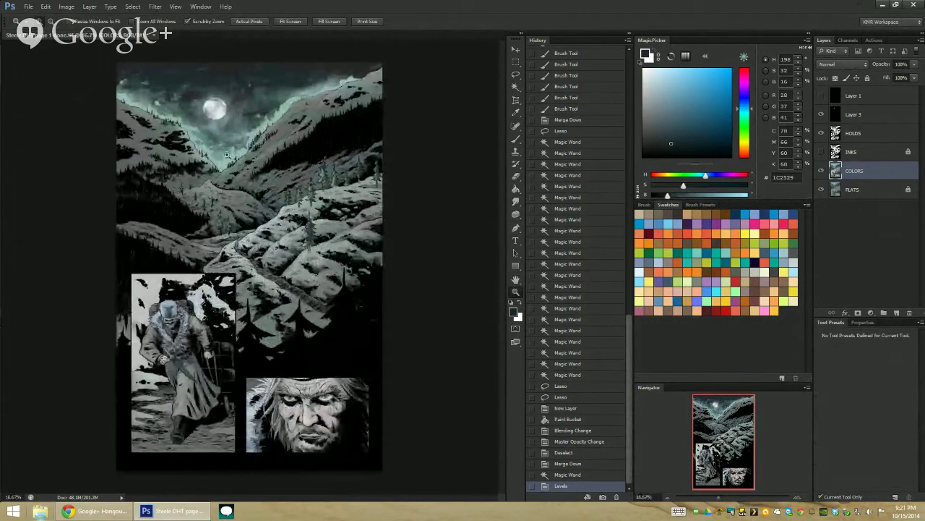
Step: Sample a light grey snow tone from the valley as the brush colour
{"action": "left_click", "coordinate": [220, 186]}
{"action": "left_click", "coordinate": [220, 186]}
{"action": "key", "text": "b"}
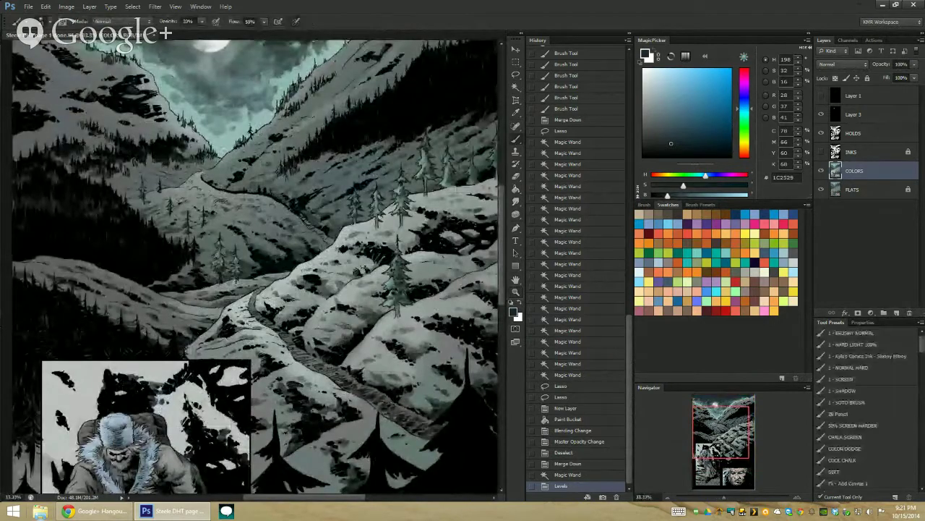
{"action": "left_click", "coordinate": [340, 164], "text": "alt"}
Step: Select the far slope behind the valley path from FLATS with the Magic Wand and copy that area of COLORS onto a new layer
{"action": "left_click", "coordinate": [842, 190]}
{"action": "key", "text": "w"}
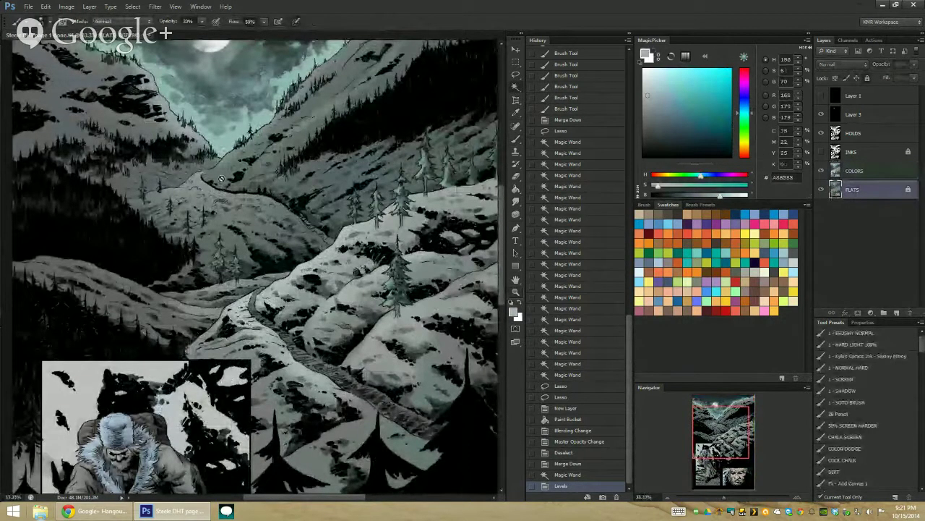
{"action": "left_click", "coordinate": [232, 193]}
{"action": "key", "text": "b"}
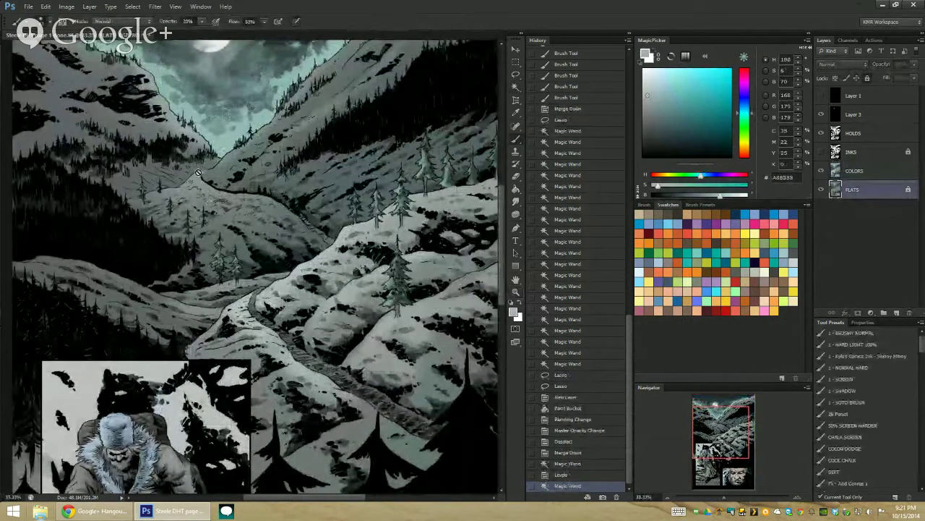
{"action": "left_click", "coordinate": [883, 174]}
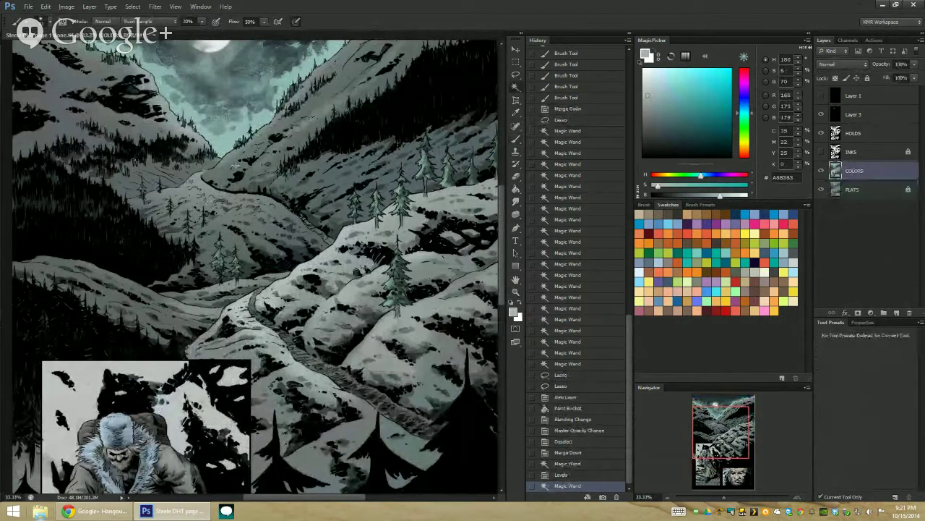
{"action": "key", "text": "w"}
{"action": "left_click", "coordinate": [846, 189]}
{"action": "left_click", "coordinate": [237, 165]}
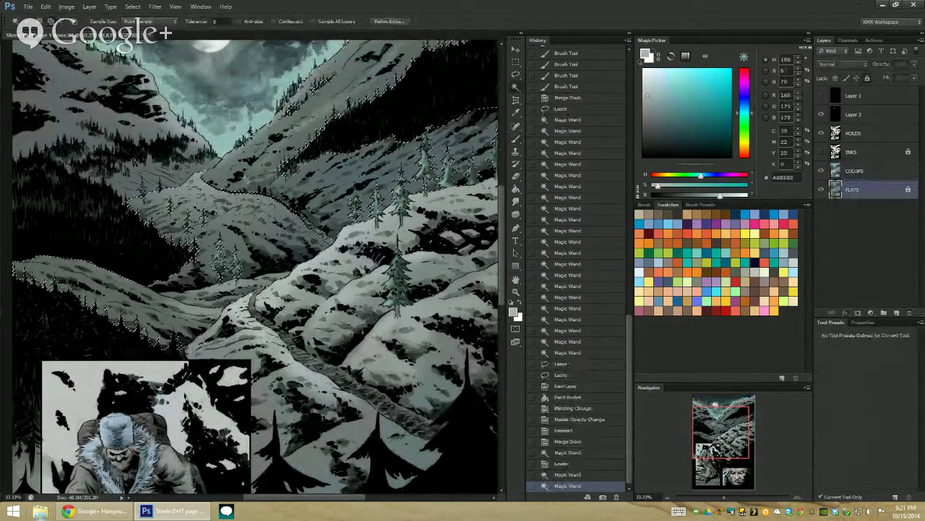
{"action": "key", "text": "ctrl+j"}
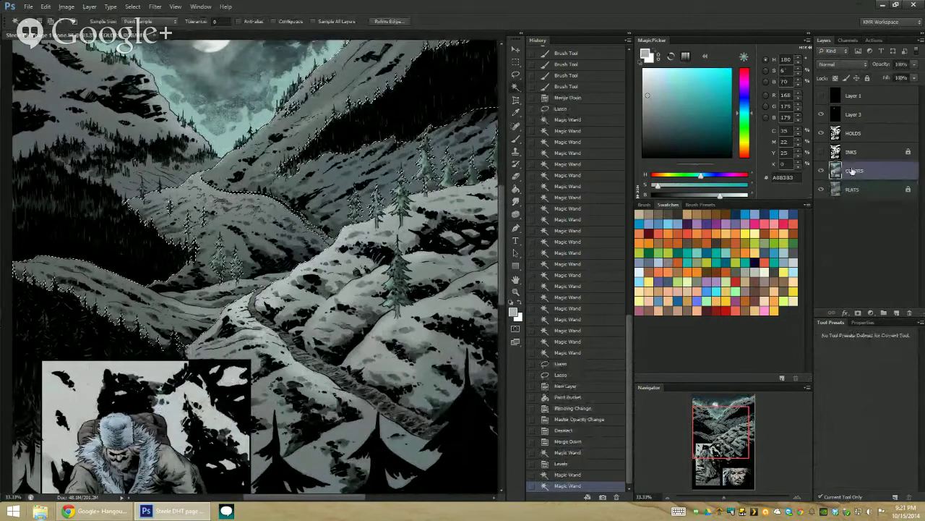
Step: Brush soft light grey onto the new layer at the base of the far slope, resampling a slightly lighter snow tone between strokes
{"action": "key", "text": "b"}
{"action": "left_click_drag", "start_coordinate": [201, 166], "coordinate": [233, 174]}
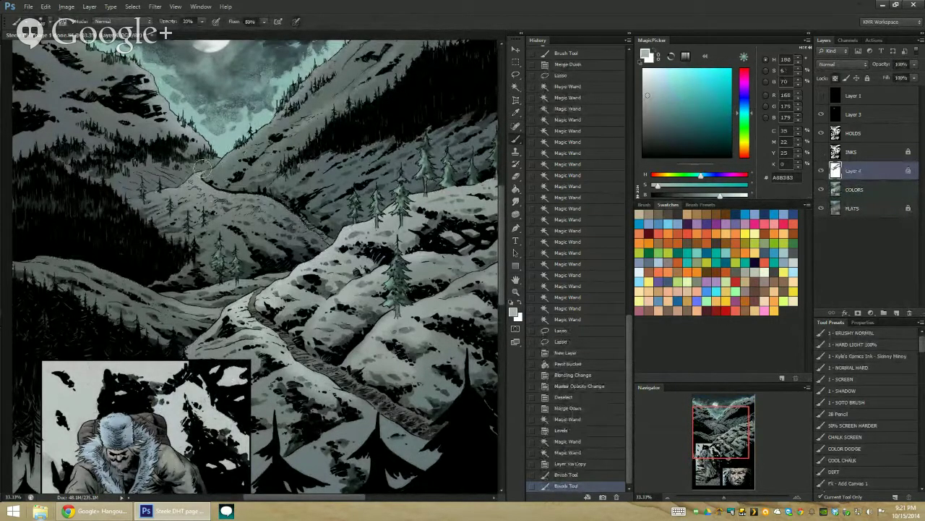
{"action": "left_click", "coordinate": [281, 284], "text": "alt"}
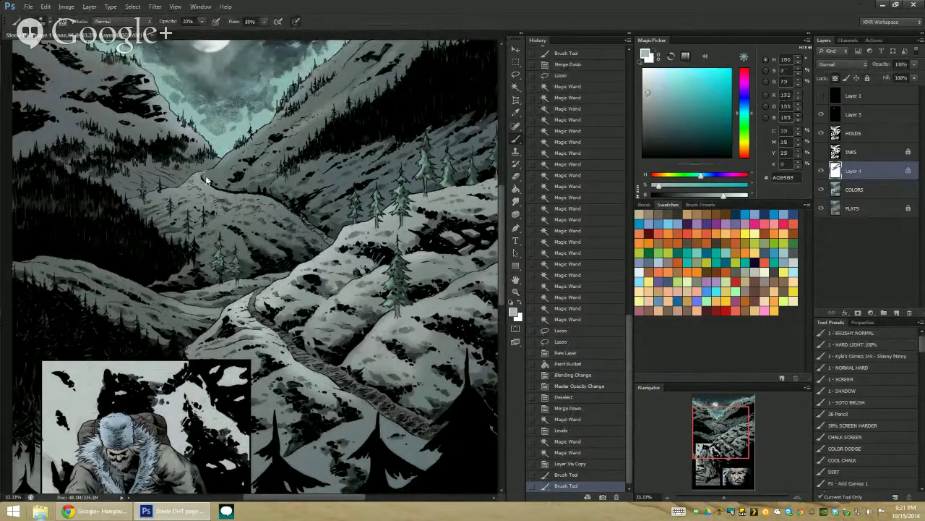
{"action": "left_click_drag", "start_coordinate": [206, 157], "coordinate": [236, 170]}
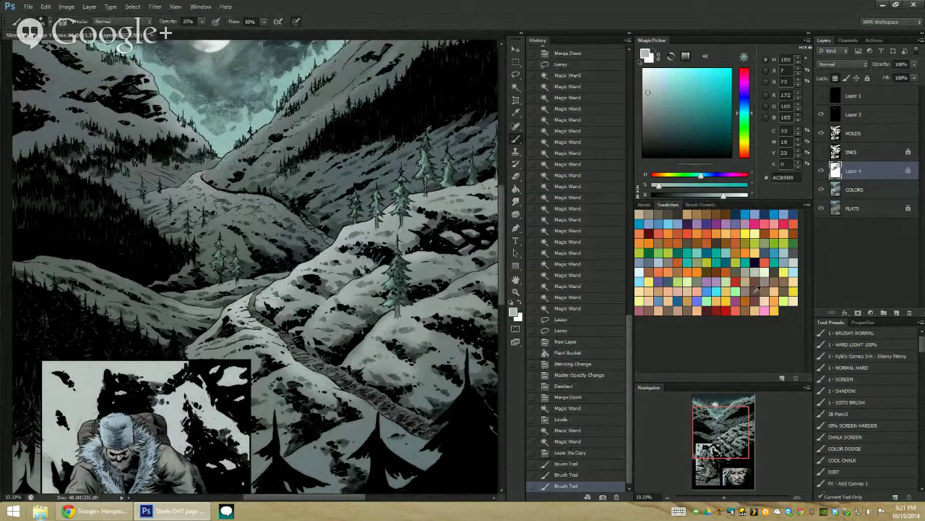
Step: Paint light grey highlights along the crest where the far slope meets the valley path with the Soto brush preset
{"action": "left_click", "coordinate": [850, 402]}
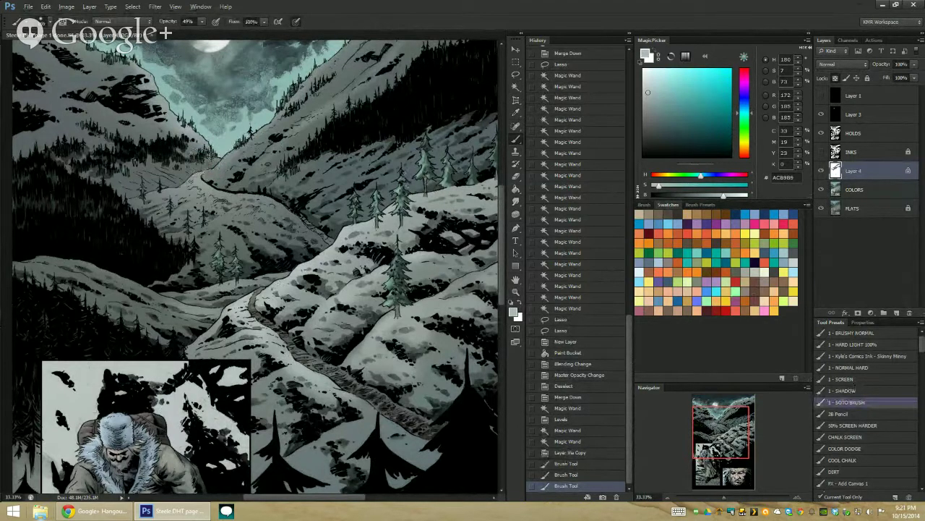
{"action": "left_click_drag", "start_coordinate": [201, 173], "coordinate": [212, 185]}
{"action": "left_click_drag", "start_coordinate": [213, 187], "coordinate": [235, 191]}
{"action": "mouse_move", "coordinate": [241, 192]}
{"action": "left_mouse_down"}
{"action": "mouse_move", "coordinate": [251, 196]}
{"action": "mouse_move", "coordinate": [206, 183]}
{"action": "mouse_move", "coordinate": [196, 197]}
{"action": "left_mouse_up"}
Step: Review the new valley highlights against the whole page at full-page and thumbnail views
{"action": "key", "text": "z"}
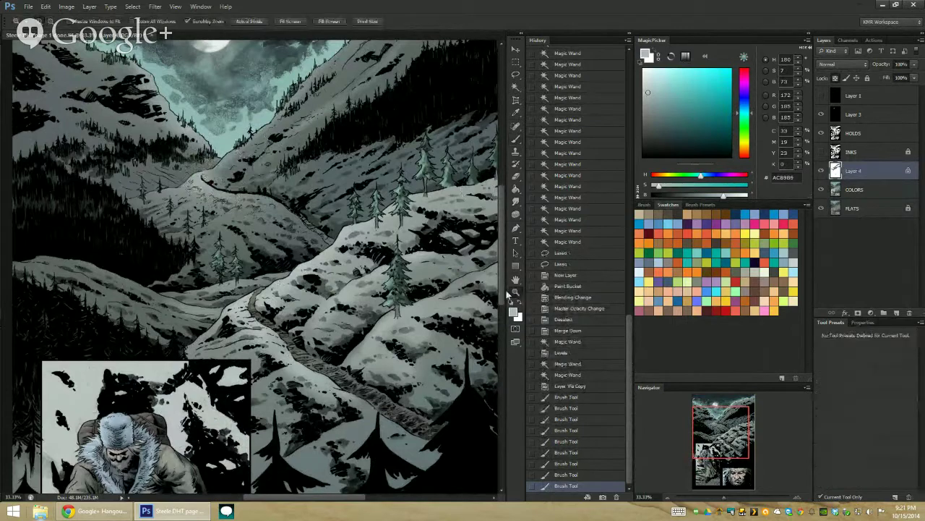
{"action": "key", "text": "ctrl+0"}
{"action": "left_click", "coordinate": [461, 313], "text": "alt"}
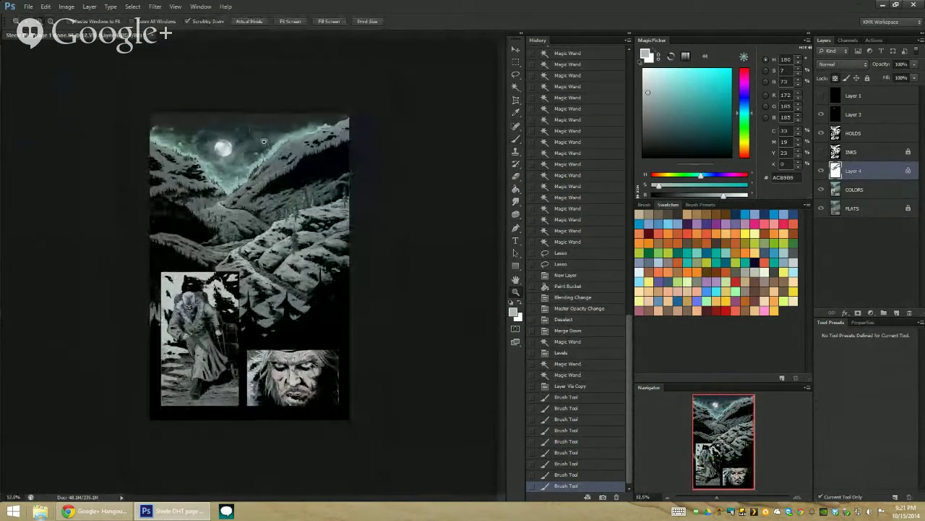
{"action": "left_click", "coordinate": [321, 229], "text": "alt"}
{"action": "left_click", "coordinate": [322, 229], "text": "alt"}
{"action": "left_click", "coordinate": [250, 236]}
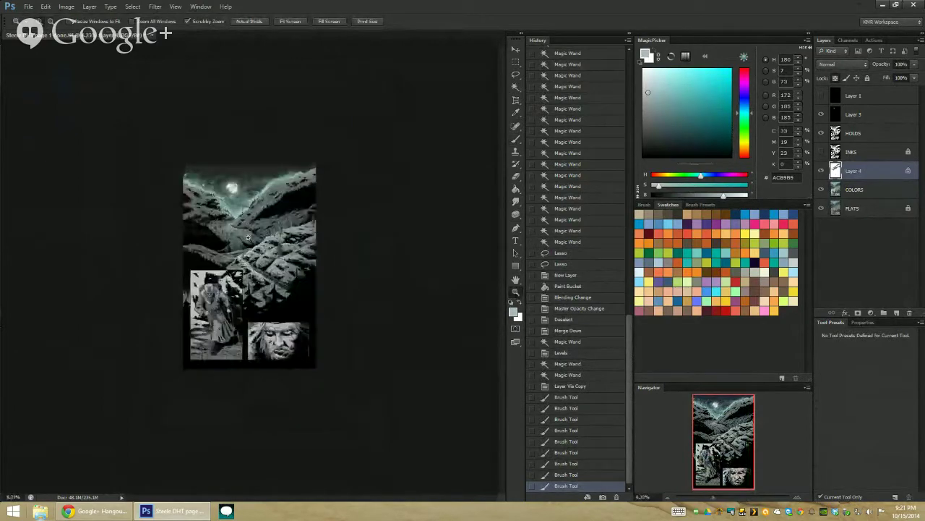
{"action": "left_click", "coordinate": [253, 239]}
{"action": "left_click", "coordinate": [254, 237]}
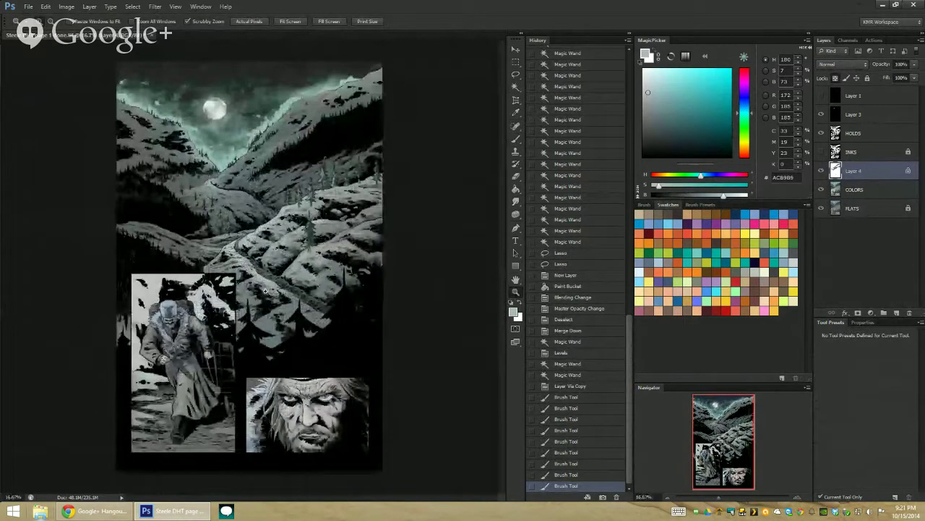
{"action": "left_click", "coordinate": [251, 210], "text": "alt"}
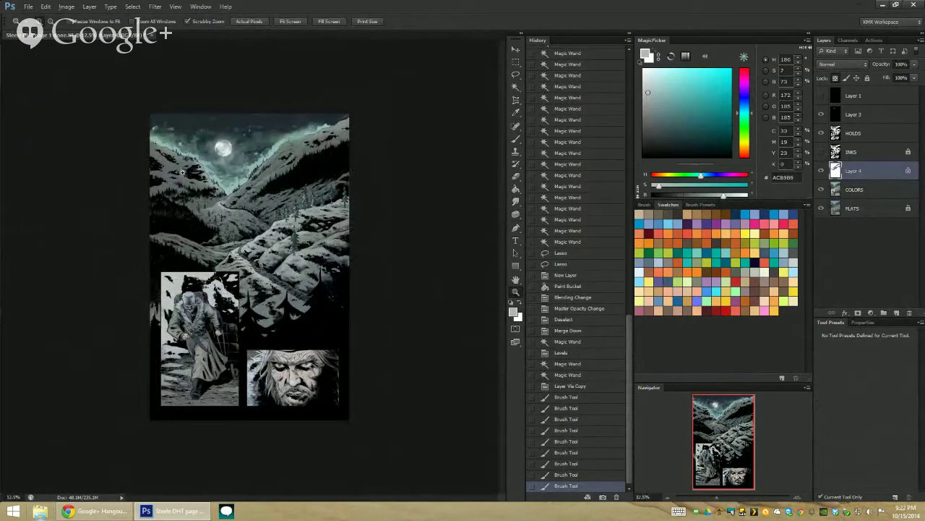
Step: On HOLDS, brush a soft blue-grey lightened from the night sky colour over the distant mountains' line art with the Shadow preset
{"action": "left_click", "coordinate": [245, 211]}
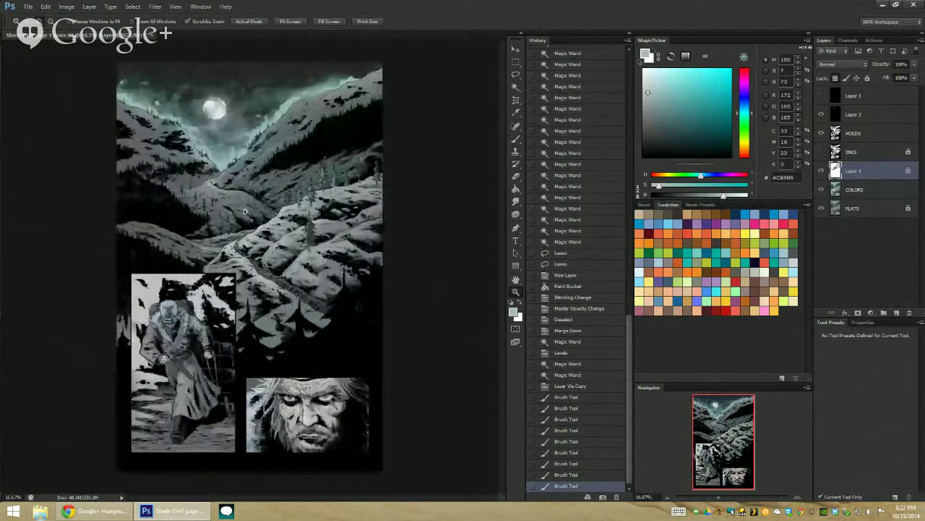
{"action": "left_click", "coordinate": [853, 133]}
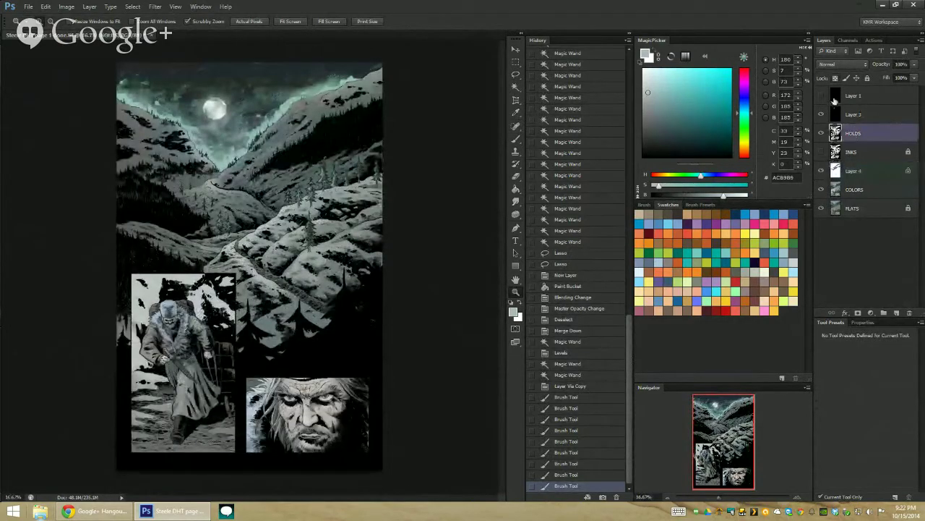
{"action": "key", "text": "b"}
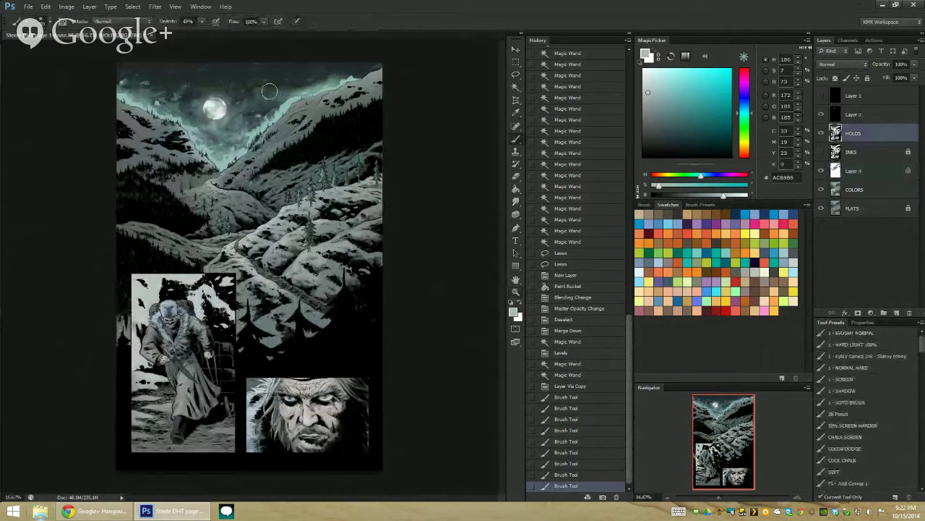
{"action": "left_click", "coordinate": [308, 80], "text": "alt"}
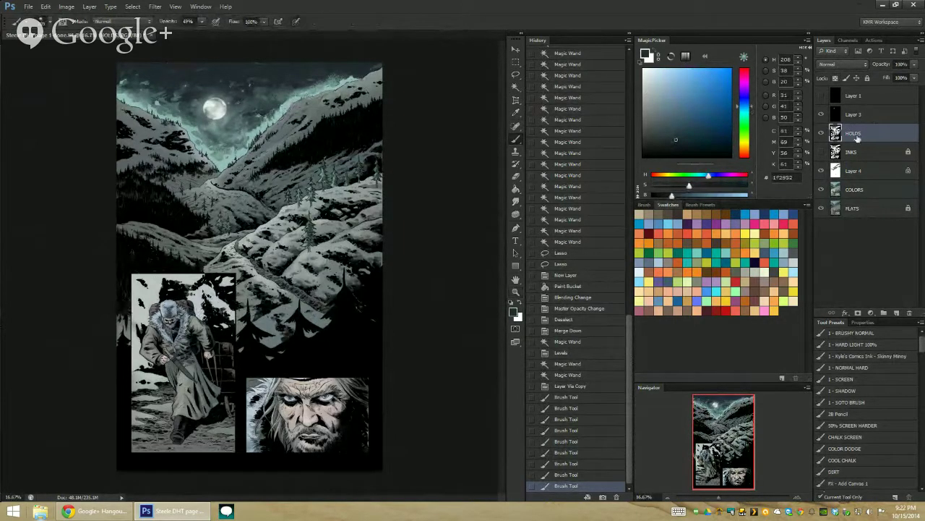
{"action": "left_click", "coordinate": [670, 111]}
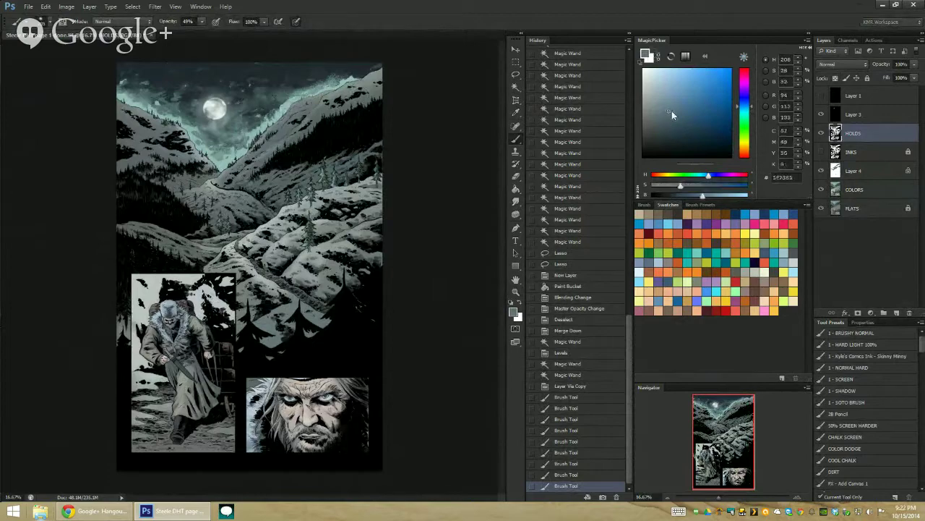
{"action": "left_click", "coordinate": [860, 389]}
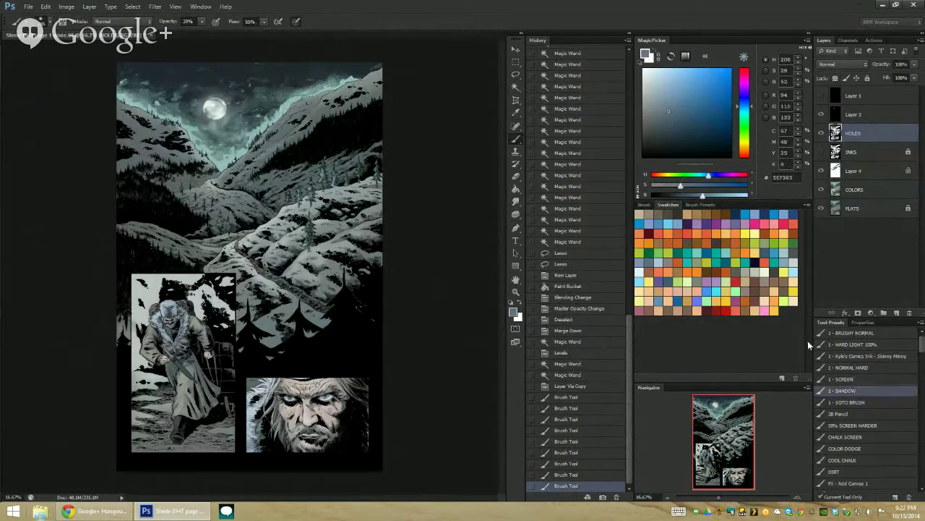
{"action": "mouse_move", "coordinate": [232, 122]}
{"action": "left_mouse_down"}
{"action": "mouse_move", "coordinate": [290, 76]}
{"action": "mouse_move", "coordinate": [169, 140]}
{"action": "mouse_move", "coordinate": [248, 120]}
{"action": "mouse_move", "coordinate": [355, 53]}
{"action": "left_mouse_up"}
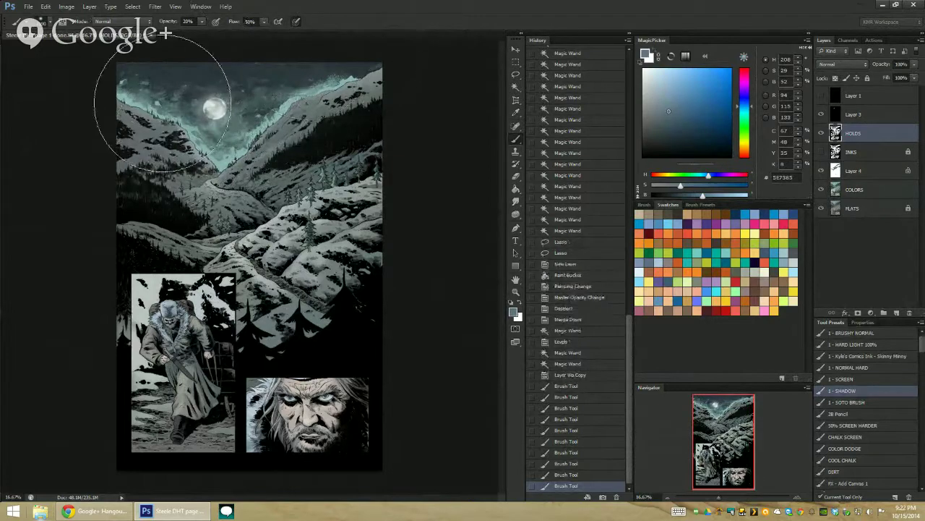
{"action": "mouse_move", "coordinate": [179, 153]}
{"action": "left_mouse_down"}
{"action": "mouse_move", "coordinate": [275, 52]}
{"action": "mouse_move", "coordinate": [439, 17]}
{"action": "left_mouse_up"}
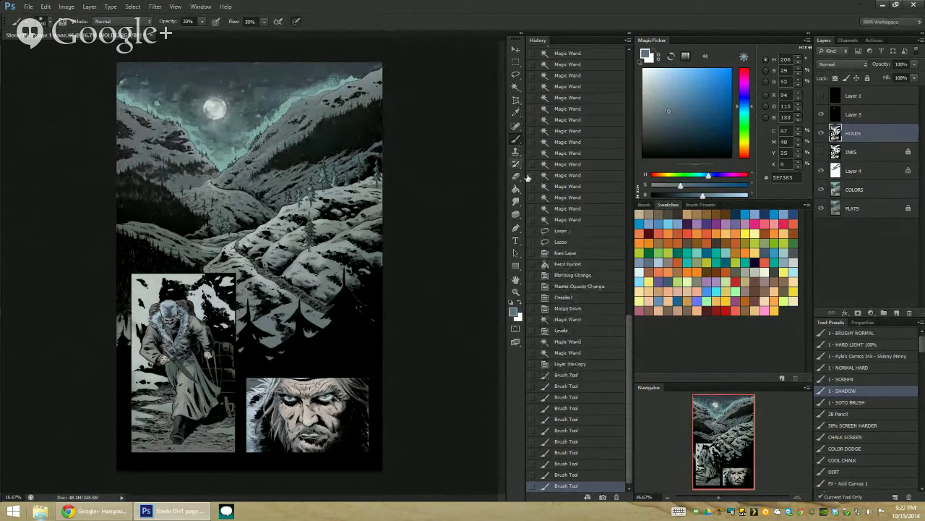
Step: Compare the page at thumbnail size with and without the blue-grey haze strokes, keeping the strokes applied
{"action": "left_click", "coordinate": [515, 293]}
{"action": "left_click", "coordinate": [477, 302], "text": "alt"}
{"action": "left_click", "coordinate": [473, 304], "text": "alt"}
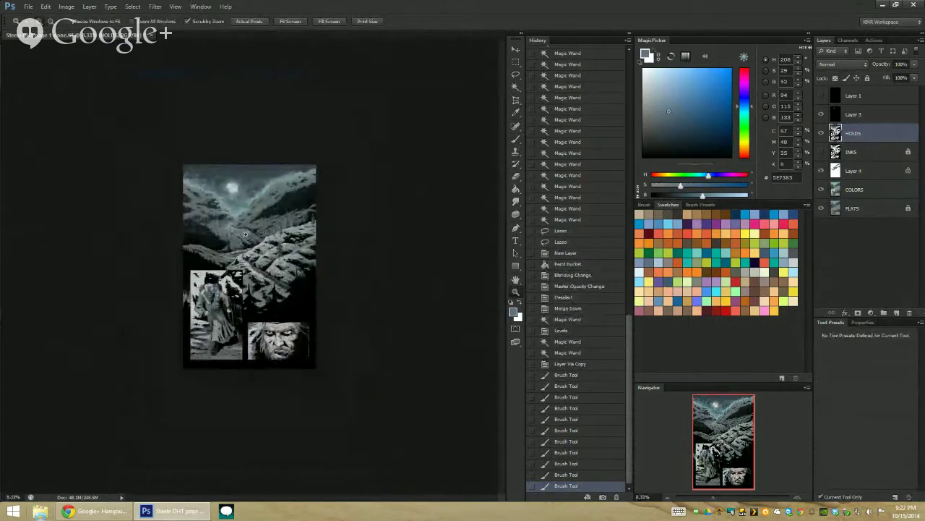
{"action": "key", "text": "ctrl+alt+z"}
{"action": "key", "text": "ctrl+alt+z"}
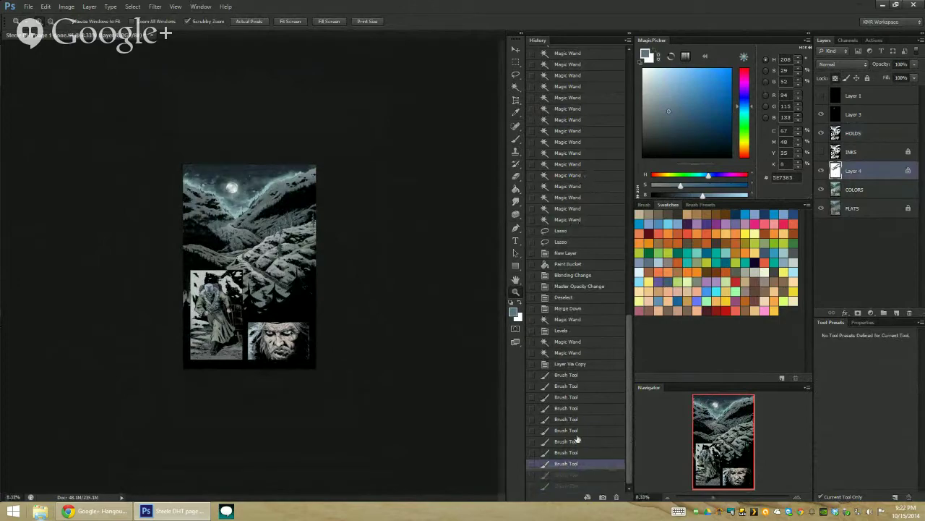
{"action": "left_click", "coordinate": [605, 486]}
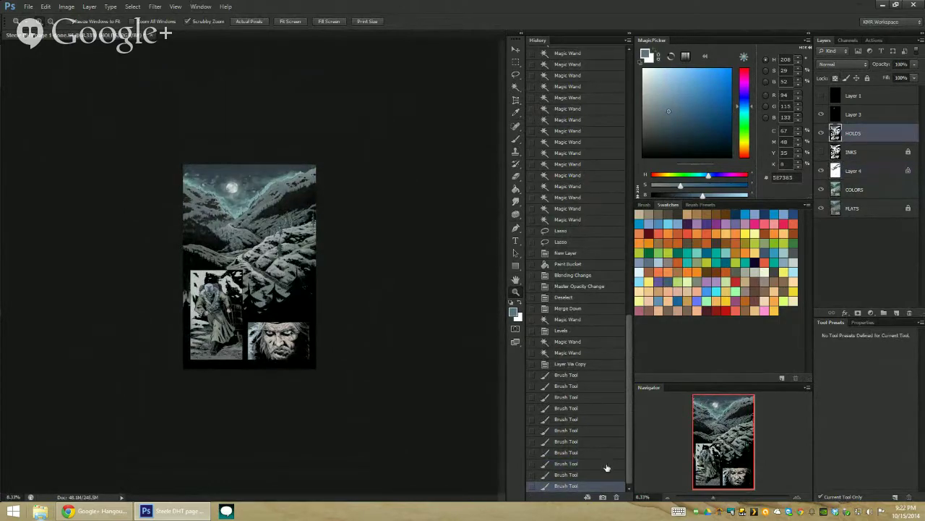
{"action": "left_click", "coordinate": [607, 466]}
{"action": "left_click", "coordinate": [609, 486]}
Step: Examine how the softened distant mountains separate from the darker foreground at several page sizes
{"action": "left_click", "coordinate": [255, 225]}
{"action": "key", "text": "l"}
{"action": "left_click", "coordinate": [511, 303]}
{"action": "left_click", "coordinate": [514, 294]}
{"action": "left_click", "coordinate": [264, 244], "text": "alt"}
{"action": "left_click", "coordinate": [255, 226]}
{"action": "left_click", "coordinate": [264, 225]}
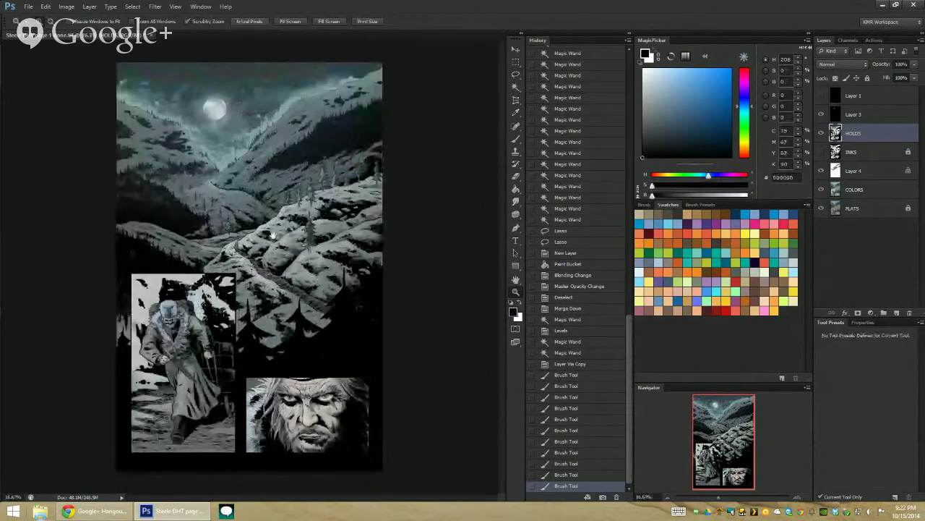
{"action": "left_click", "coordinate": [262, 207], "text": "alt"}
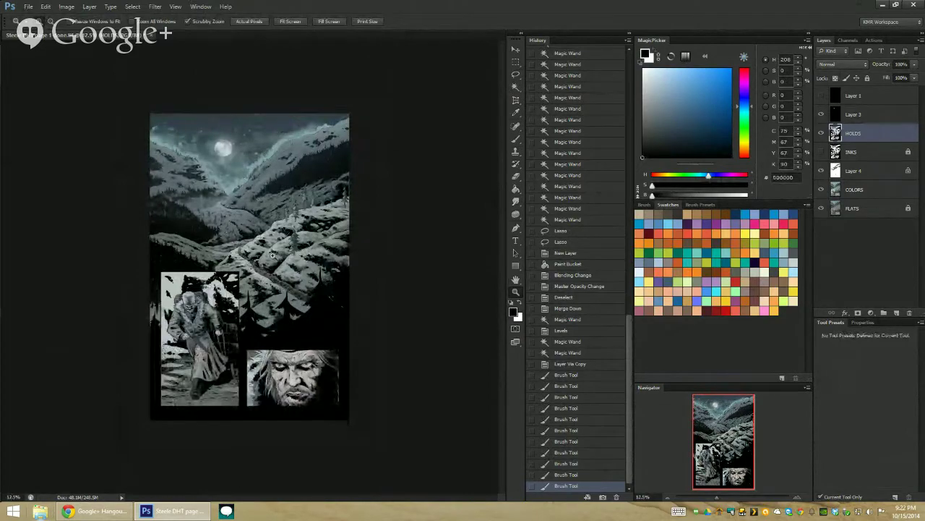
{"action": "left_click", "coordinate": [285, 279]}
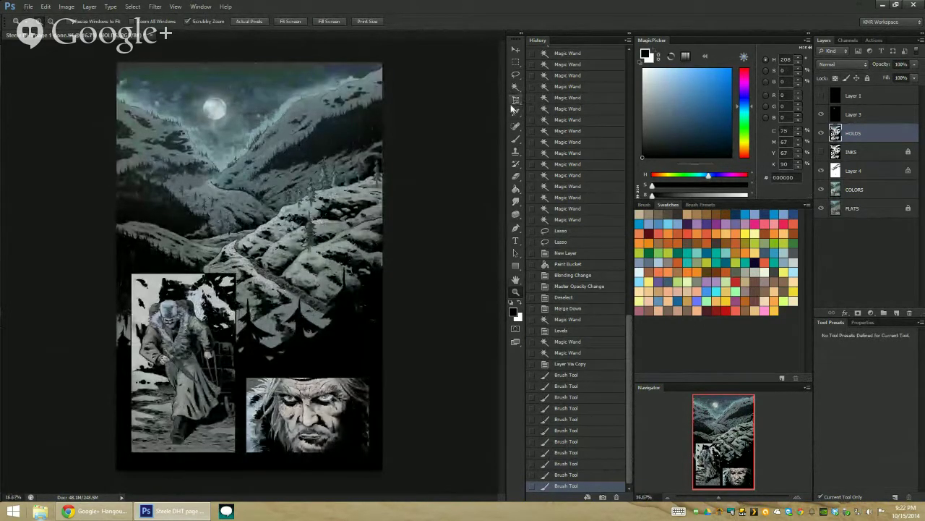
{"action": "left_click", "coordinate": [421, 220], "text": "alt"}
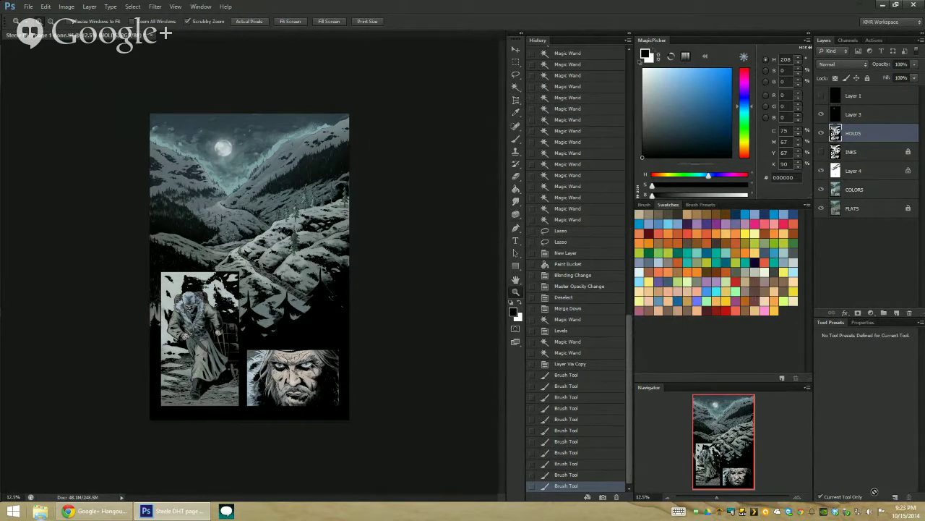
Step: Sample a light skin tone from the bearded man's face in the close-up panel as the brush colour
{"action": "key", "text": "x"}
{"action": "left_click", "coordinate": [289, 300]}
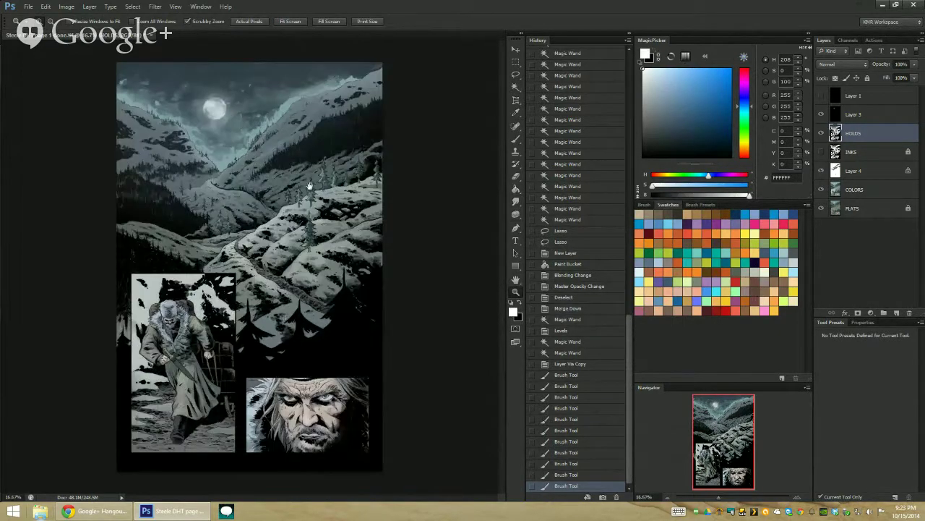
{"action": "left_click", "coordinate": [299, 280]}
{"action": "left_click_drag", "start_coordinate": [315, 285], "coordinate": [318, 253]}
{"action": "scroll", "coordinate": [317, 253], "scroll_direction": "down", "scroll_amount": 3}
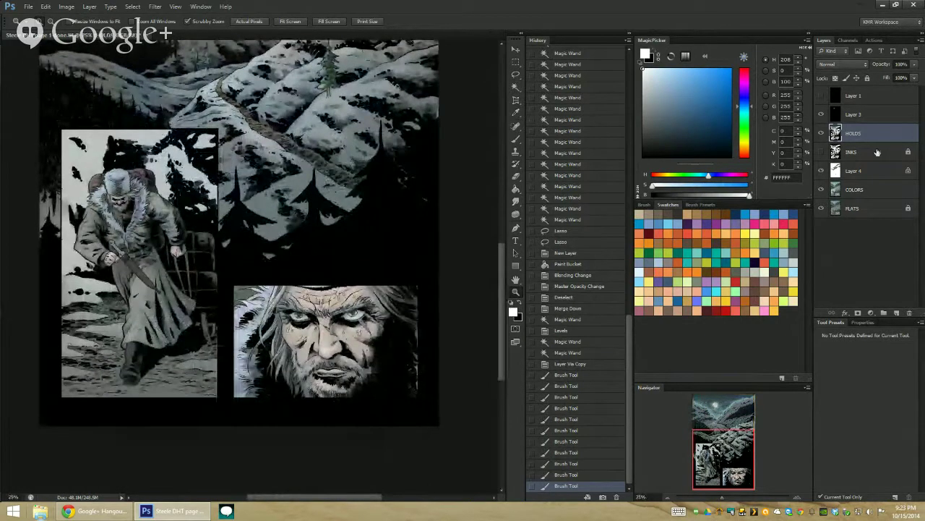
{"action": "key", "text": "b"}
{"action": "left_click", "coordinate": [331, 330], "text": "alt"}
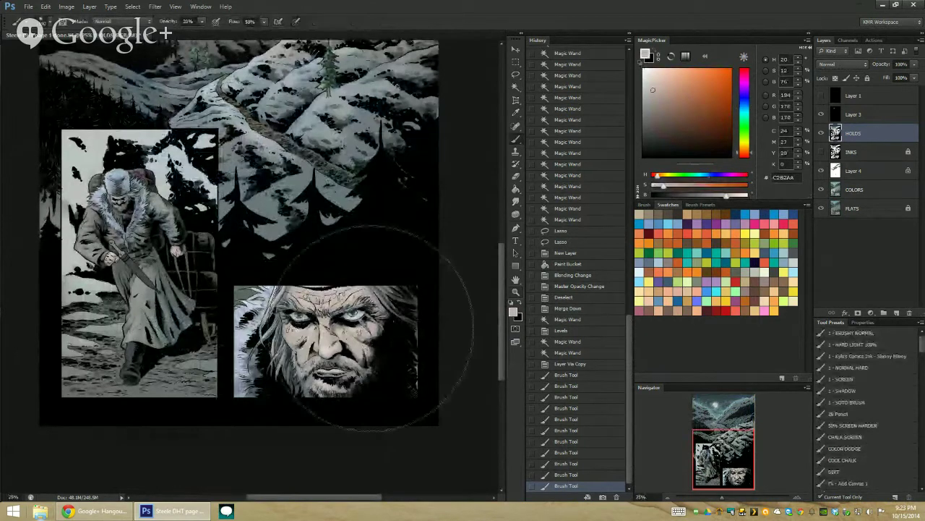
Step: Check the whole page at reduced size and merge Layer 4 down into COLORS
{"action": "left_click", "coordinate": [515, 292]}
{"action": "left_click", "coordinate": [478, 315], "text": "alt"}
{"action": "left_click", "coordinate": [483, 316], "text": "alt"}
{"action": "left_click", "coordinate": [484, 316], "text": "alt"}
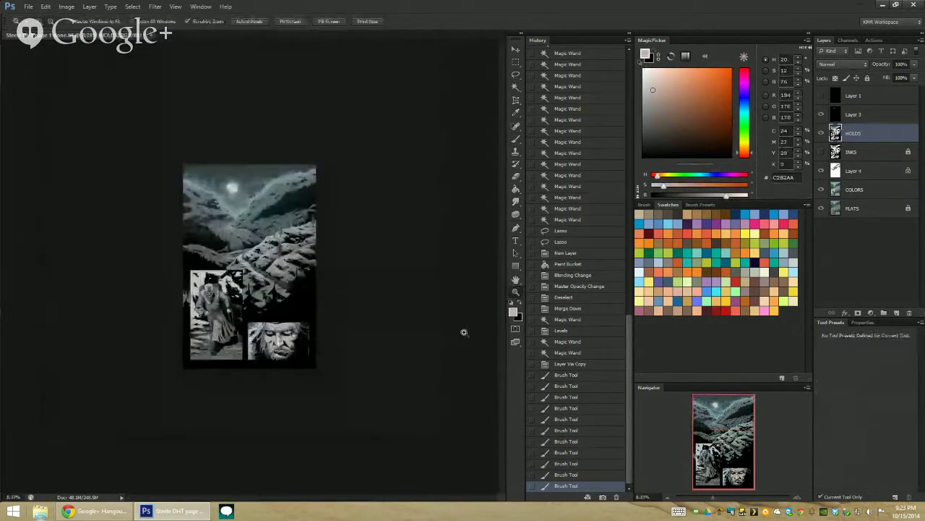
{"action": "left_click", "coordinate": [249, 297]}
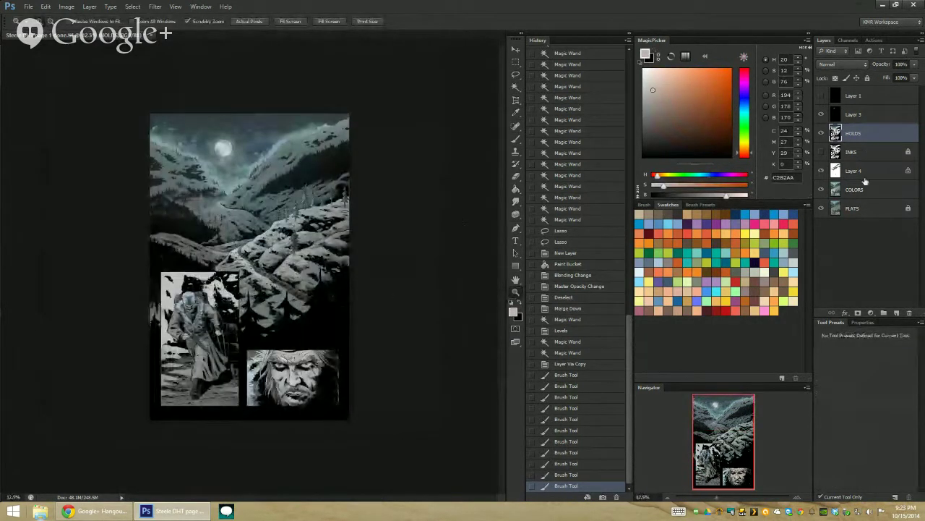
{"action": "right_click", "coordinate": [862, 175]}
{"action": "left_click", "coordinate": [790, 384]}
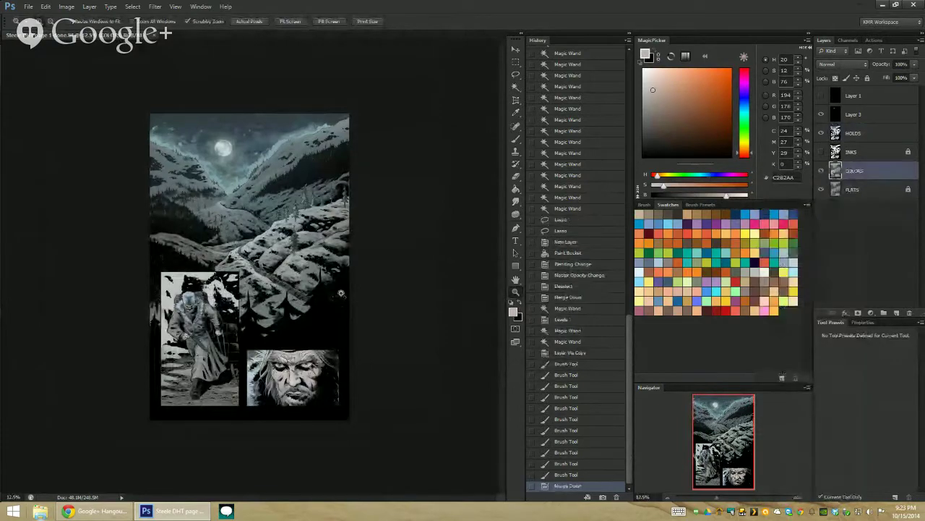